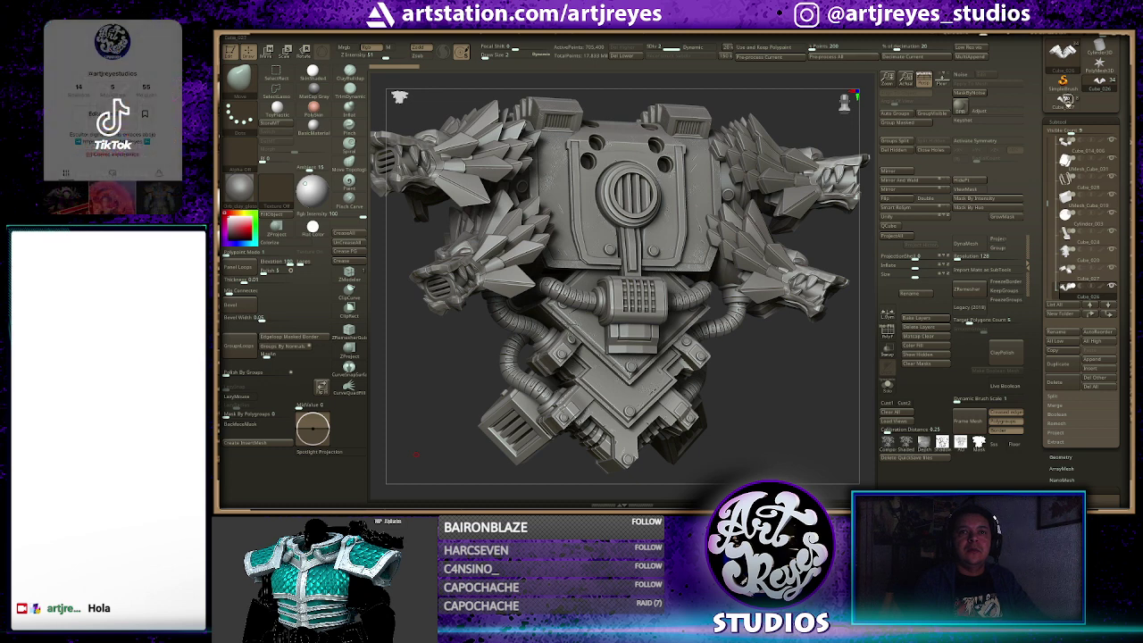
Load the armor model without wolf heads and zoom in on its chevron panel
click(1067, 100)
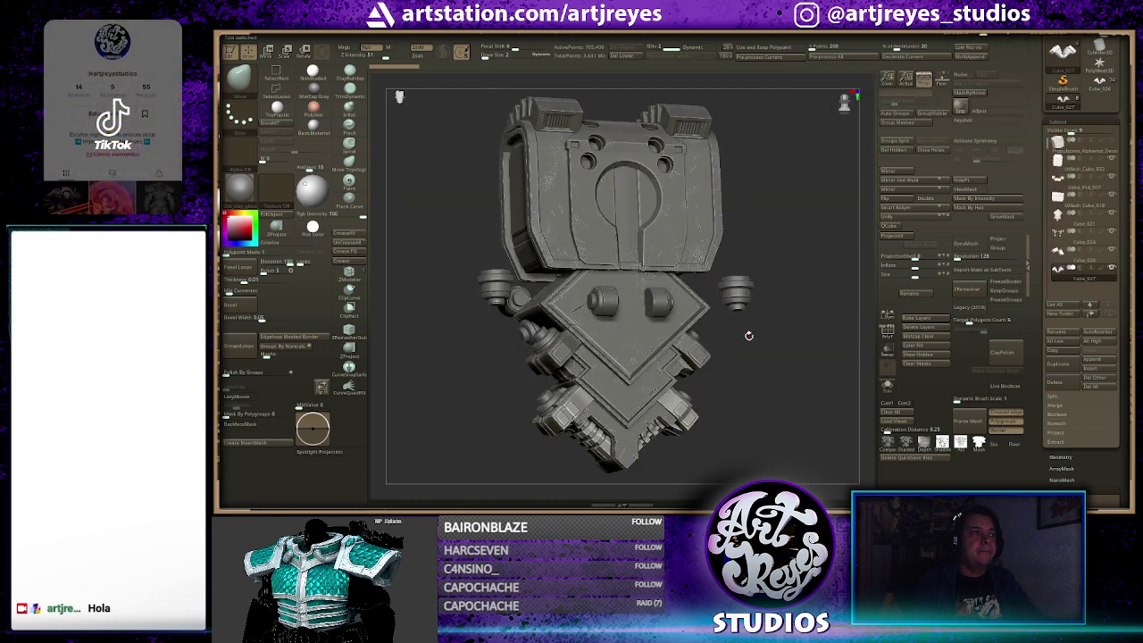
scroll(767, 346, up, 2)
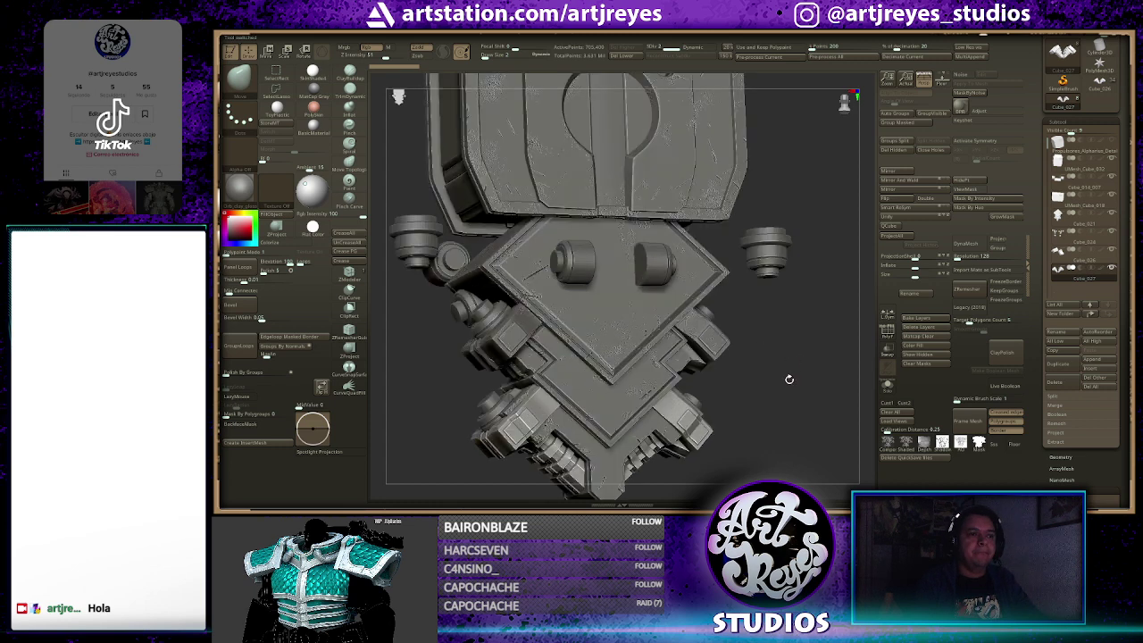
mouse_move(789, 379)
mouse_down()
mouse_move(830, 297)
mouse_move(780, 312)
mouse_up()
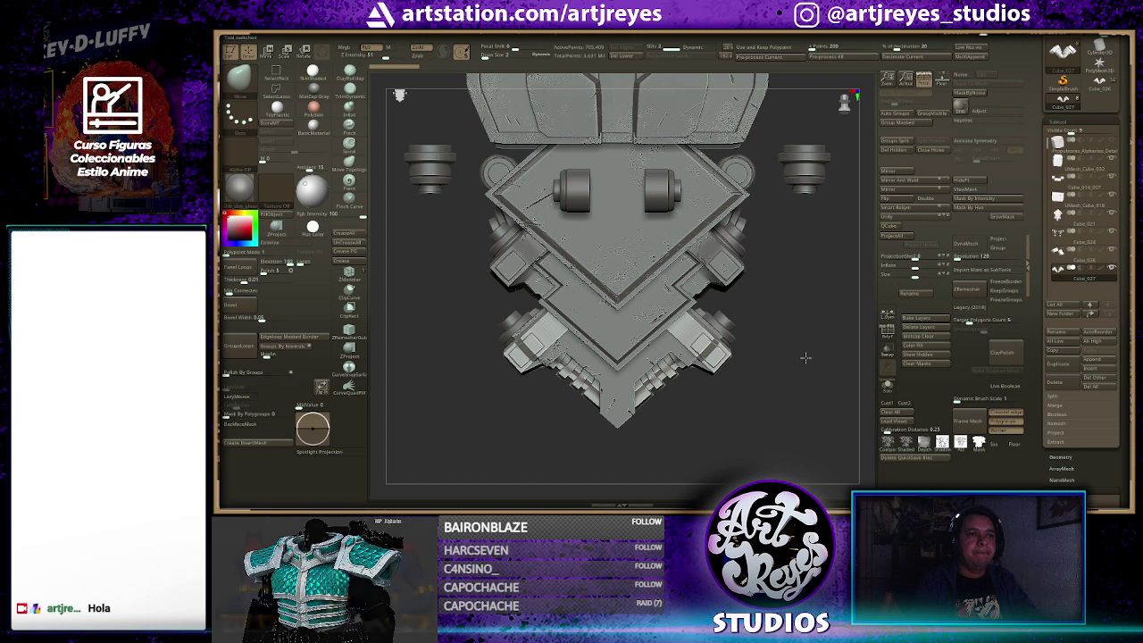
scroll(805, 358, up, 3)
drag(821, 294, 727, 317)
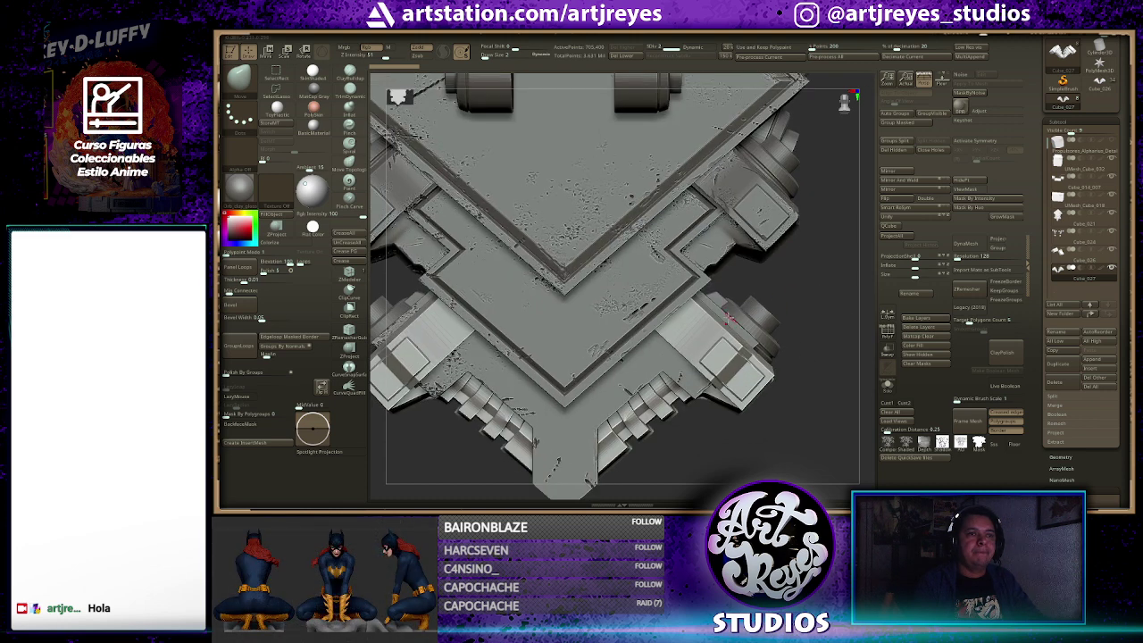
Solo the two angled limb plates and subdivide them with Ctrl+D
ctrl+shift+click(696, 322)
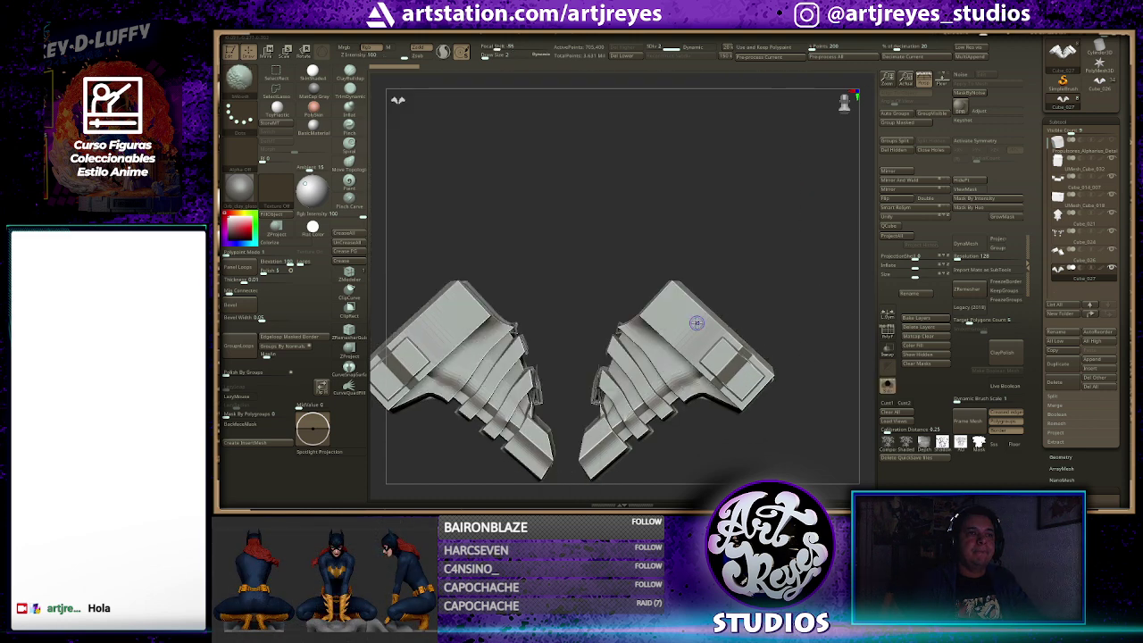
mouse_move(722, 250)
mouse_down()
mouse_move(763, 211)
mouse_move(750, 212)
mouse_up()
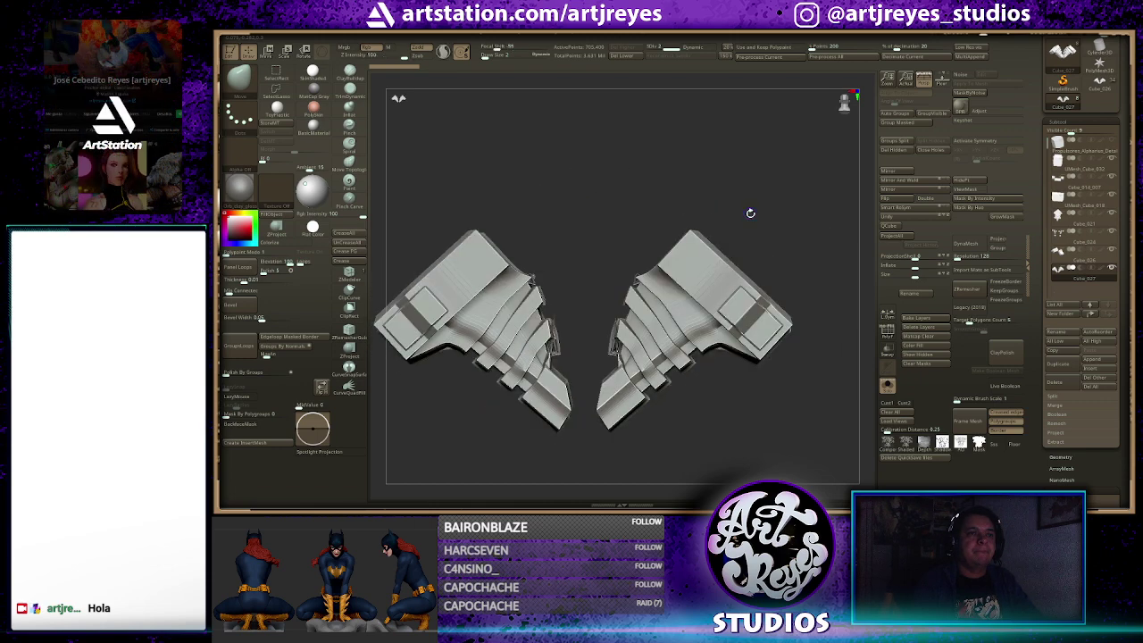
key(ctrl)
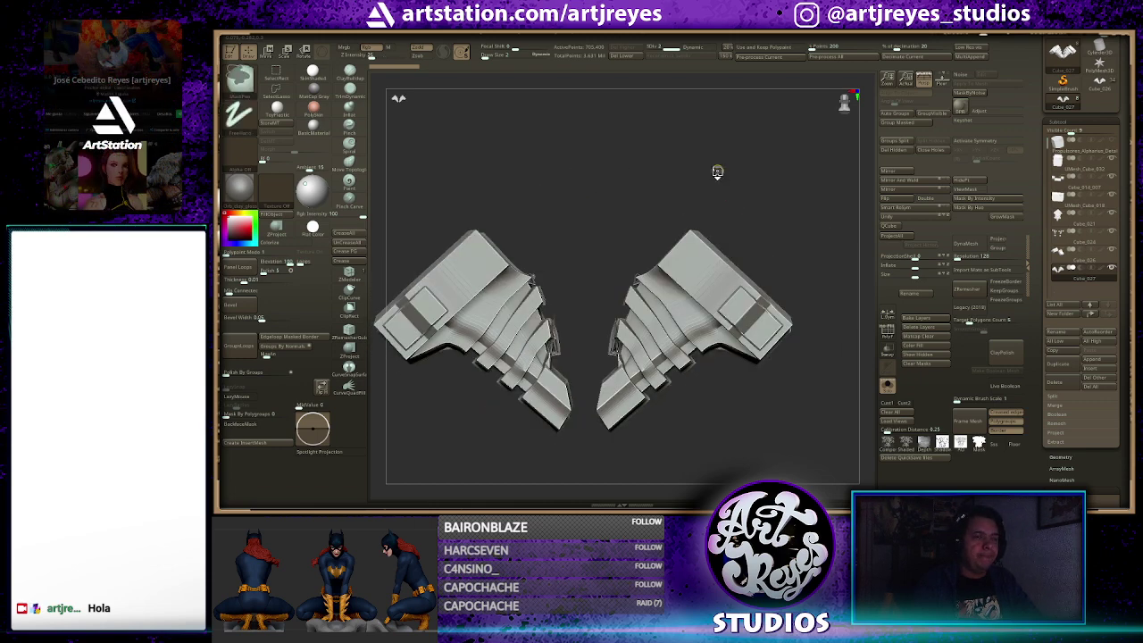
key(ctrl+d)
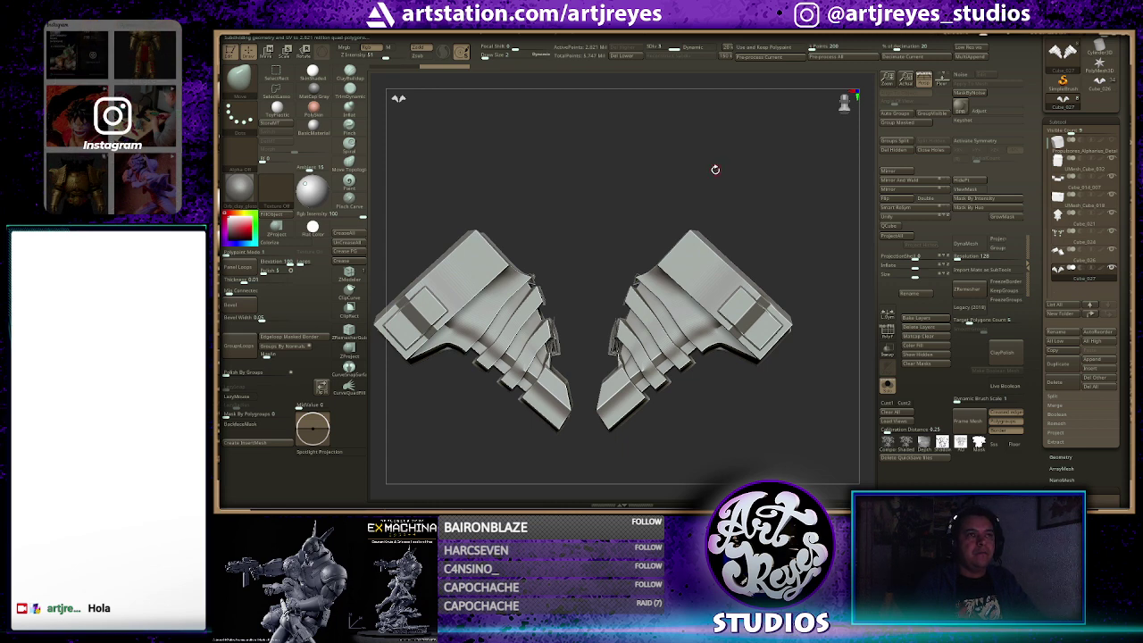
Step between subdivision levels back to the highest, toggling Solo off and on
key(shift+d)
key(d)
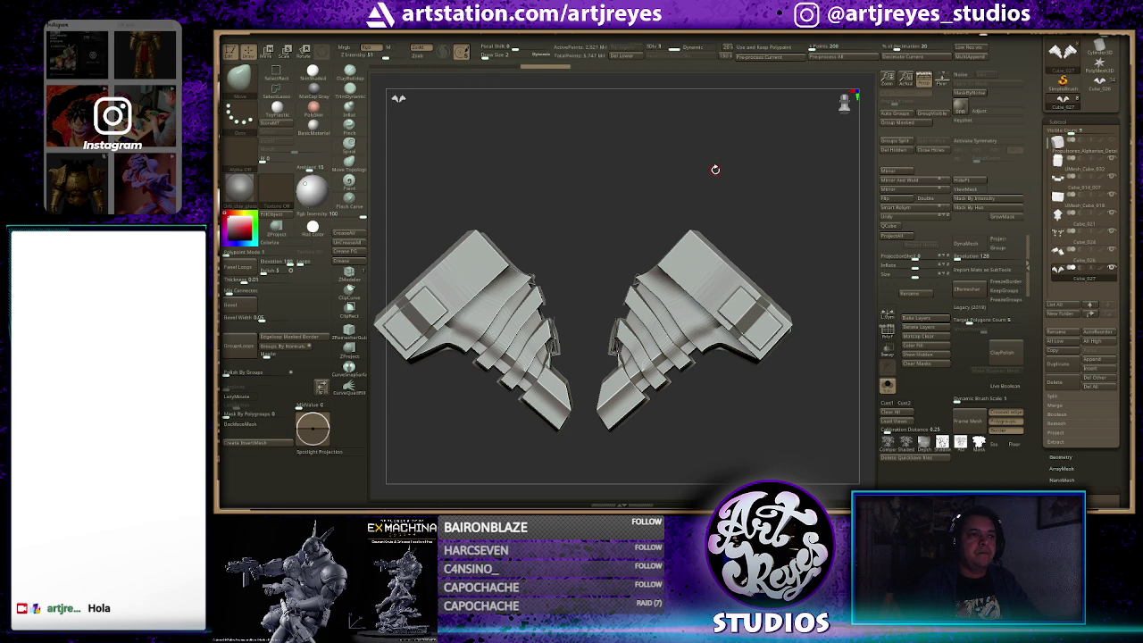
key(shift)
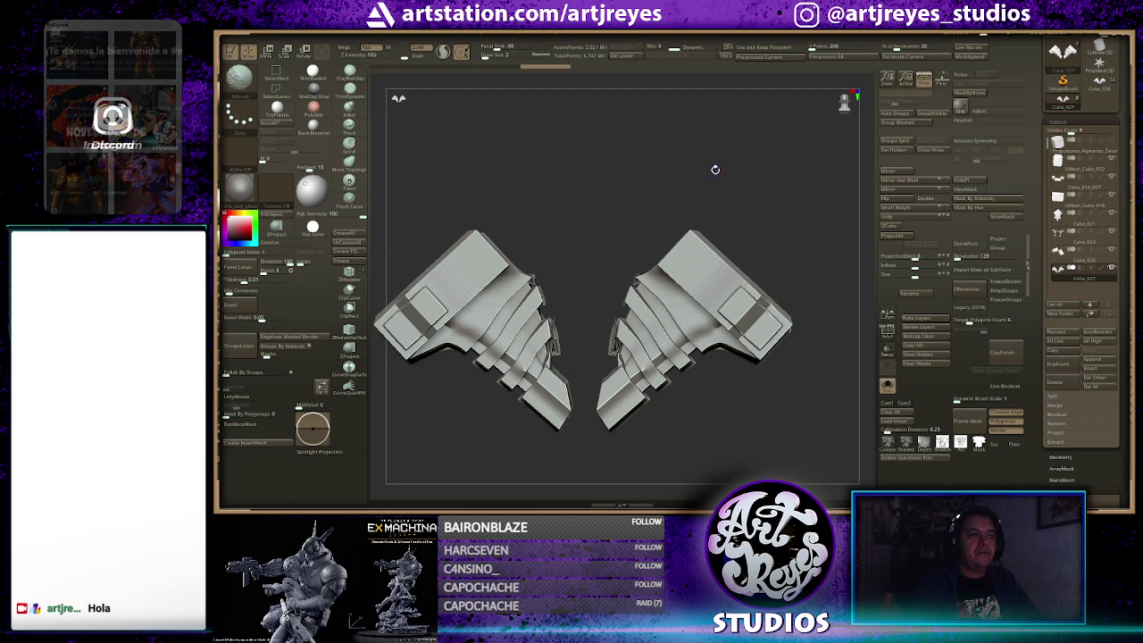
key(shift+d)
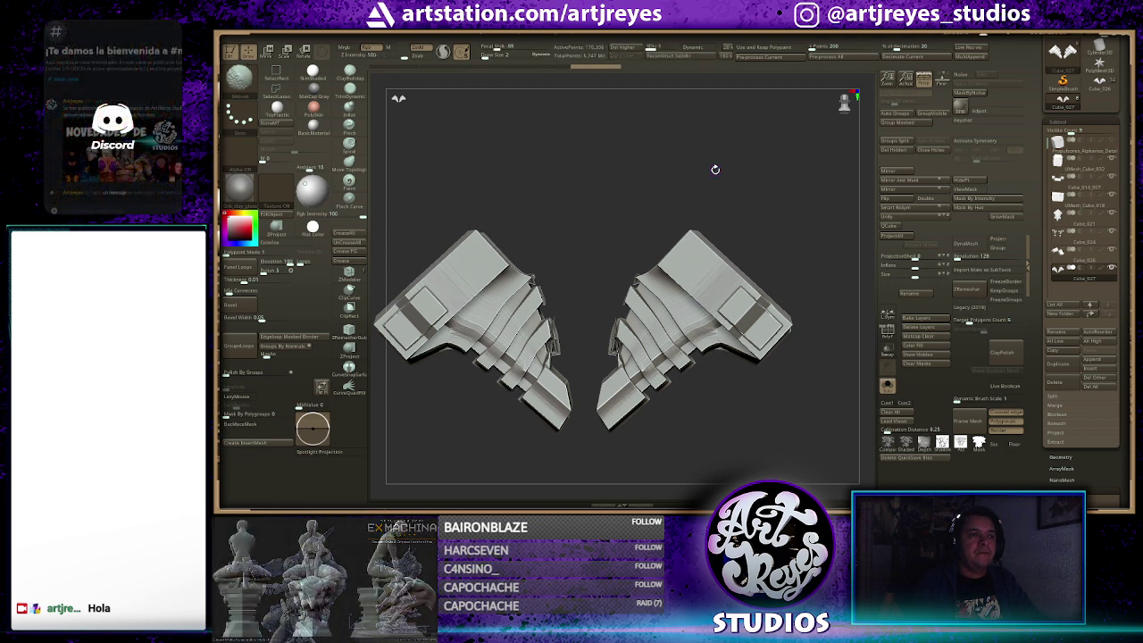
key(d)
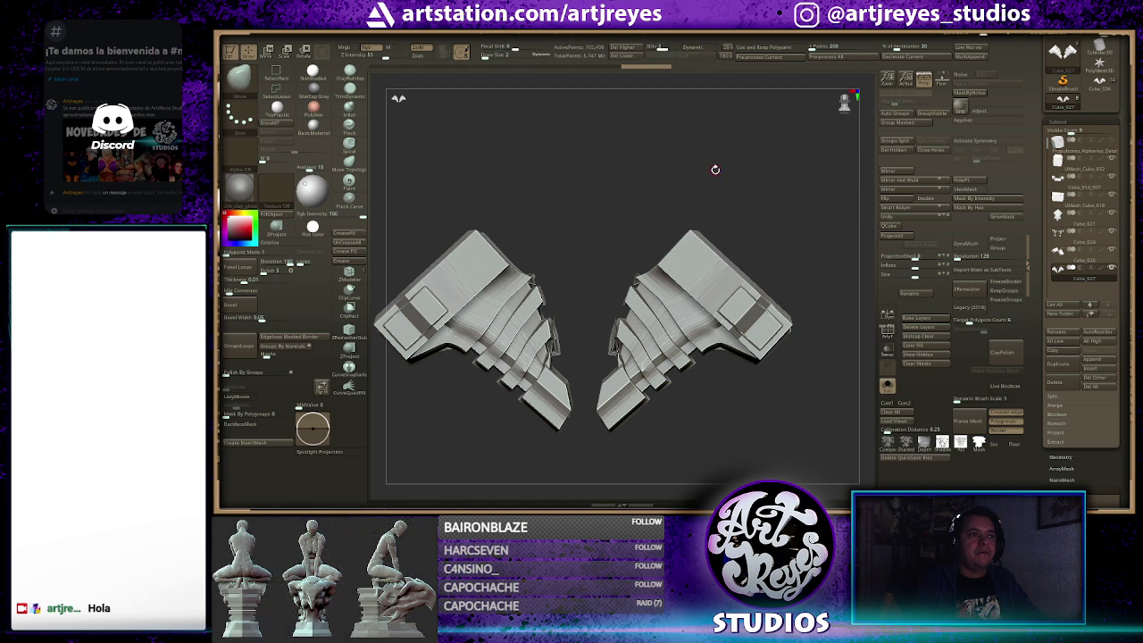
key(d)
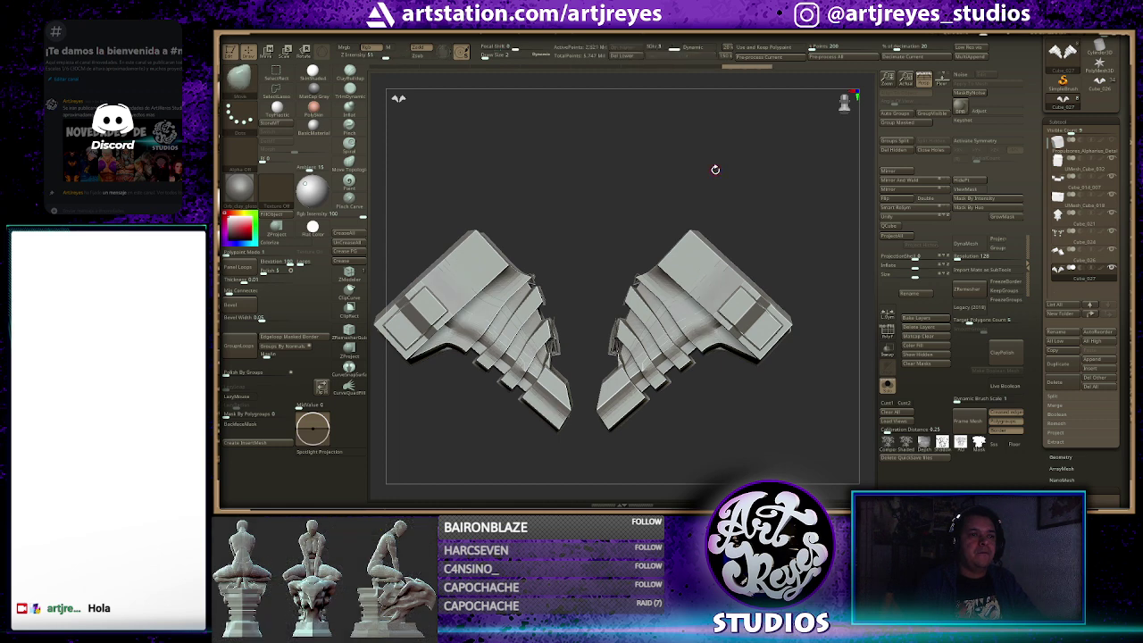
key(shift+s)
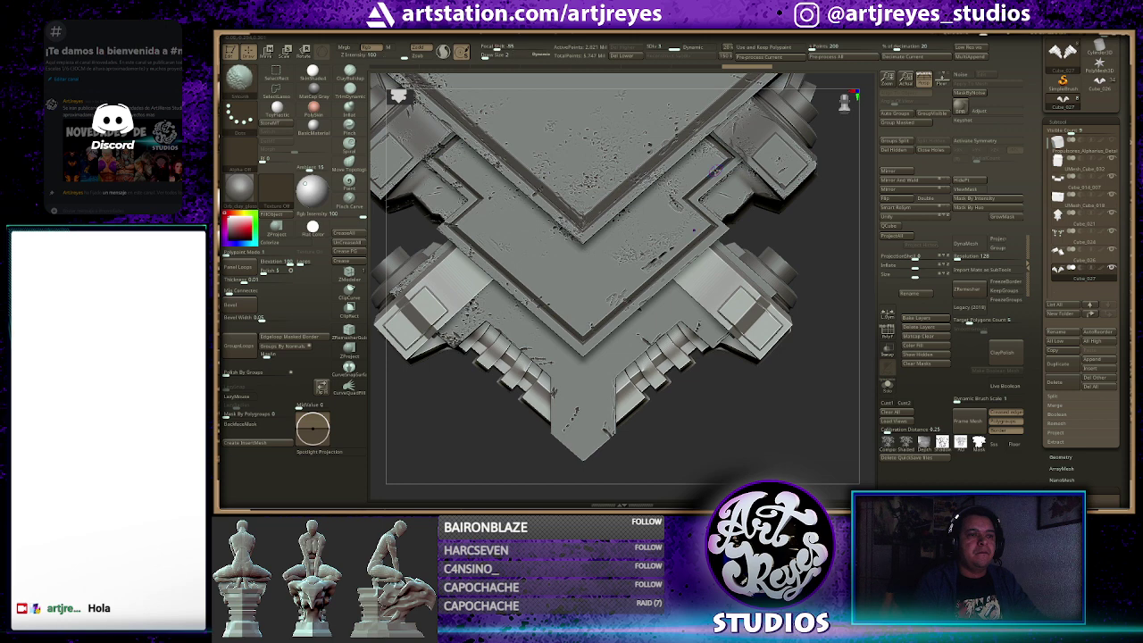
key(shift+s)
Subdivide the limb plates again to about 11 million points
drag(742, 194, 778, 219)
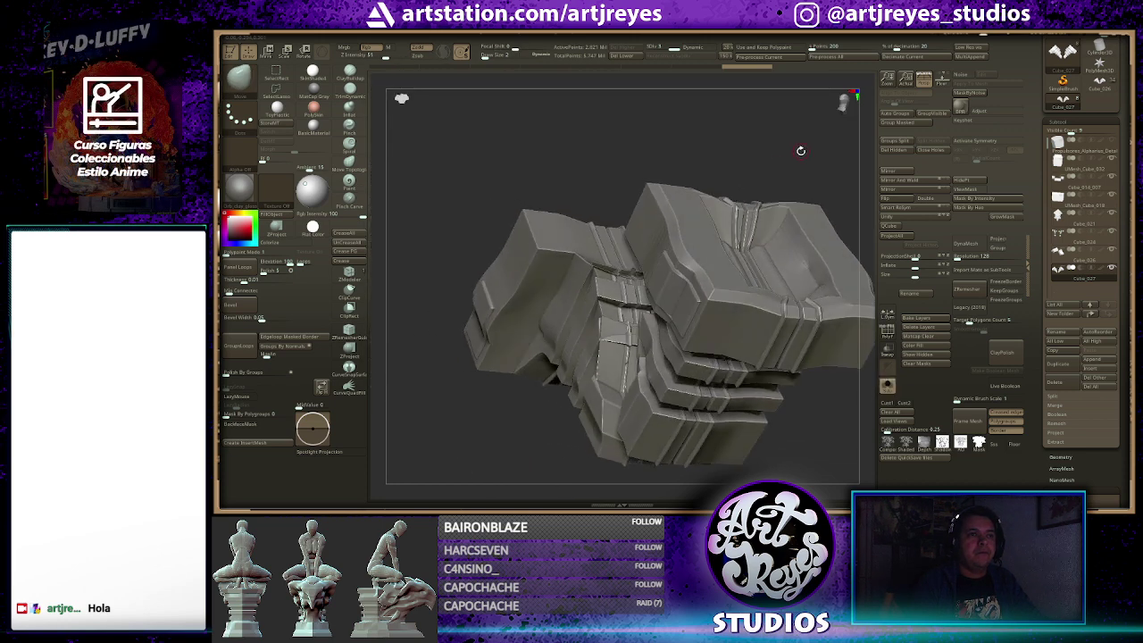
mouse_move(801, 151)
mouse_down()
mouse_move(690, 150)
mouse_move(710, 164)
mouse_move(722, 152)
mouse_move(727, 199)
mouse_move(696, 193)
mouse_move(668, 147)
mouse_move(681, 180)
mouse_move(730, 169)
mouse_move(715, 136)
mouse_move(774, 191)
mouse_move(807, 284)
mouse_move(799, 212)
mouse_move(776, 247)
mouse_move(777, 273)
mouse_move(822, 247)
mouse_up()
mouse_move(829, 217)
mouse_down()
mouse_move(816, 215)
mouse_move(778, 280)
mouse_move(760, 275)
mouse_move(791, 288)
mouse_move(820, 245)
mouse_move(763, 309)
mouse_move(696, 329)
mouse_move(769, 299)
mouse_up()
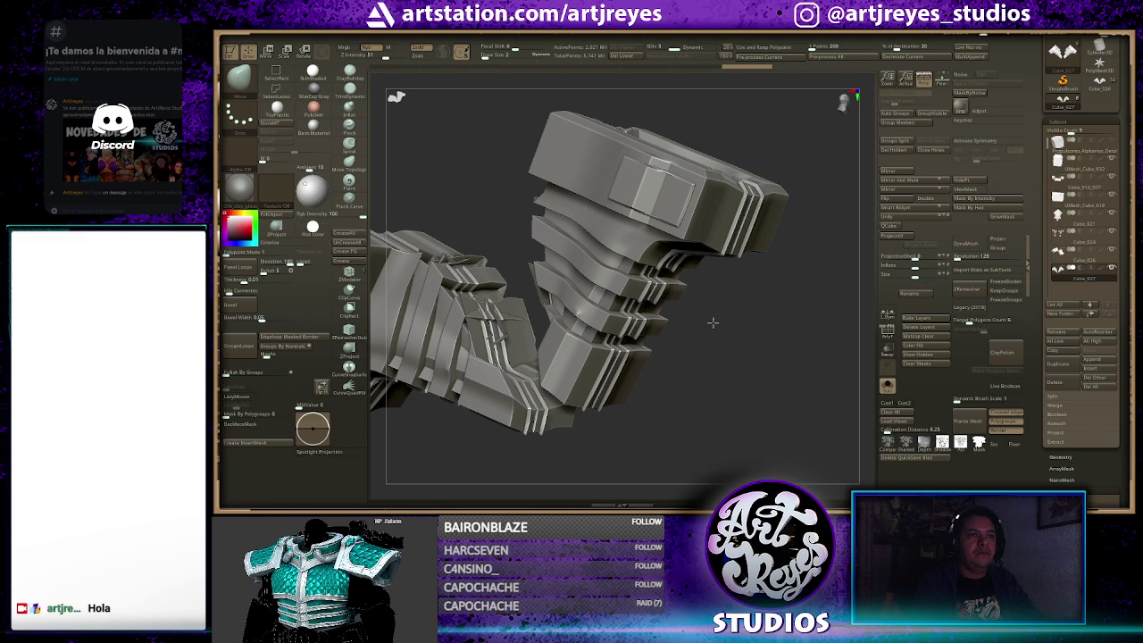
mouse_move(712, 323)
mouse_down()
mouse_move(746, 322)
mouse_move(715, 339)
mouse_move(522, 339)
mouse_up()
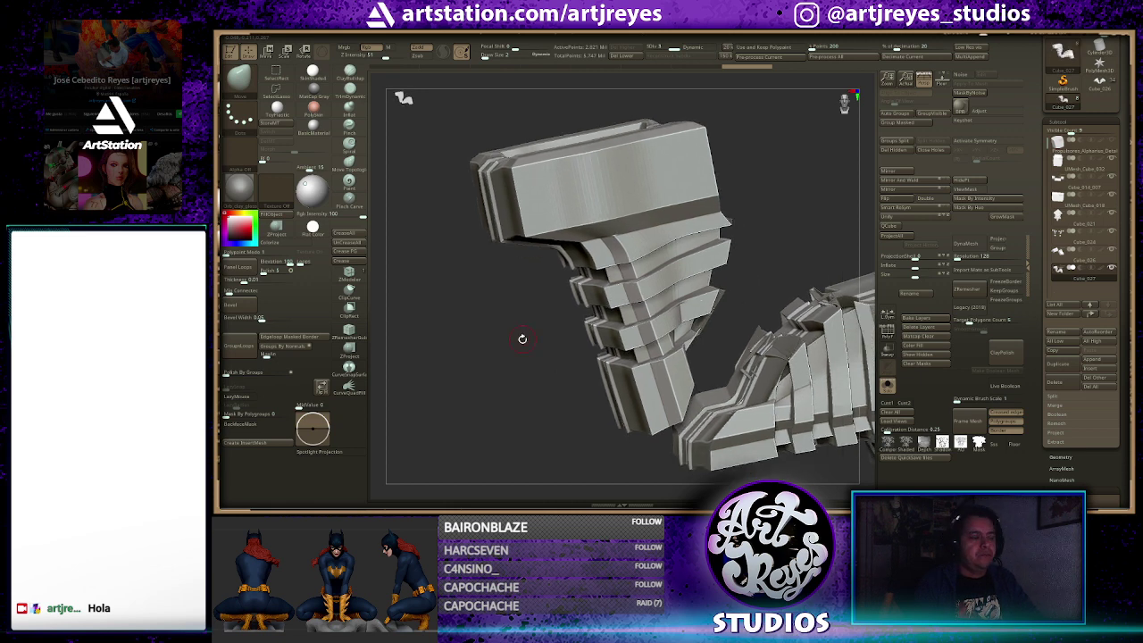
key(ctrl+d)
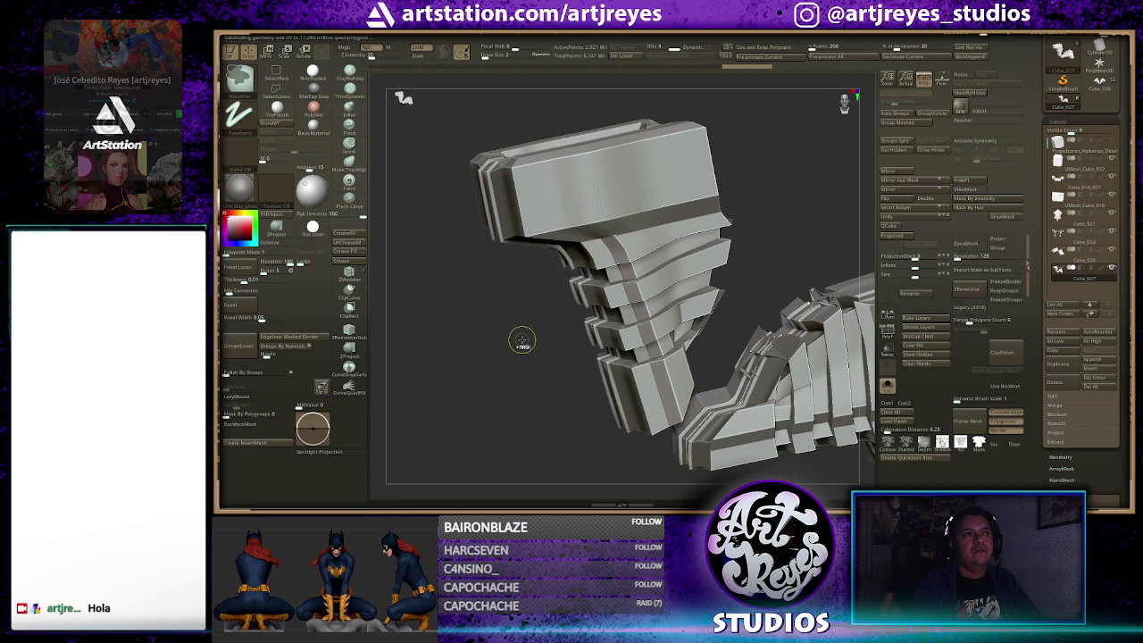
Collapse the SubTool list and bring up the full brush library
drag(522, 338, 612, 330)
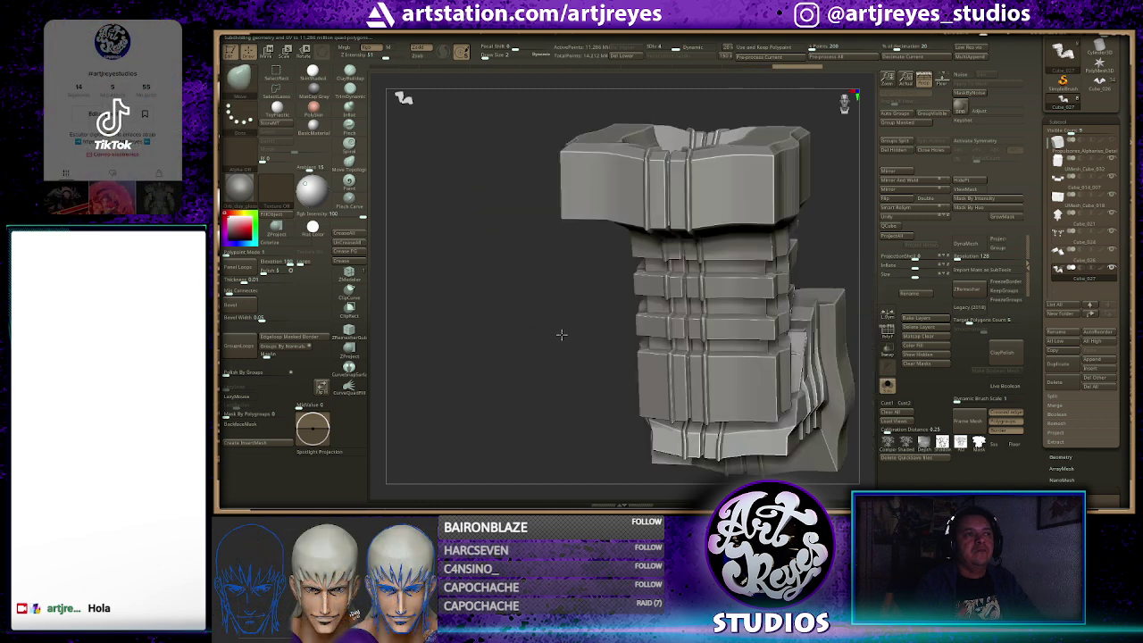
mouse_move(747, 298)
mouse_down()
mouse_move(706, 339)
mouse_move(727, 334)
mouse_up()
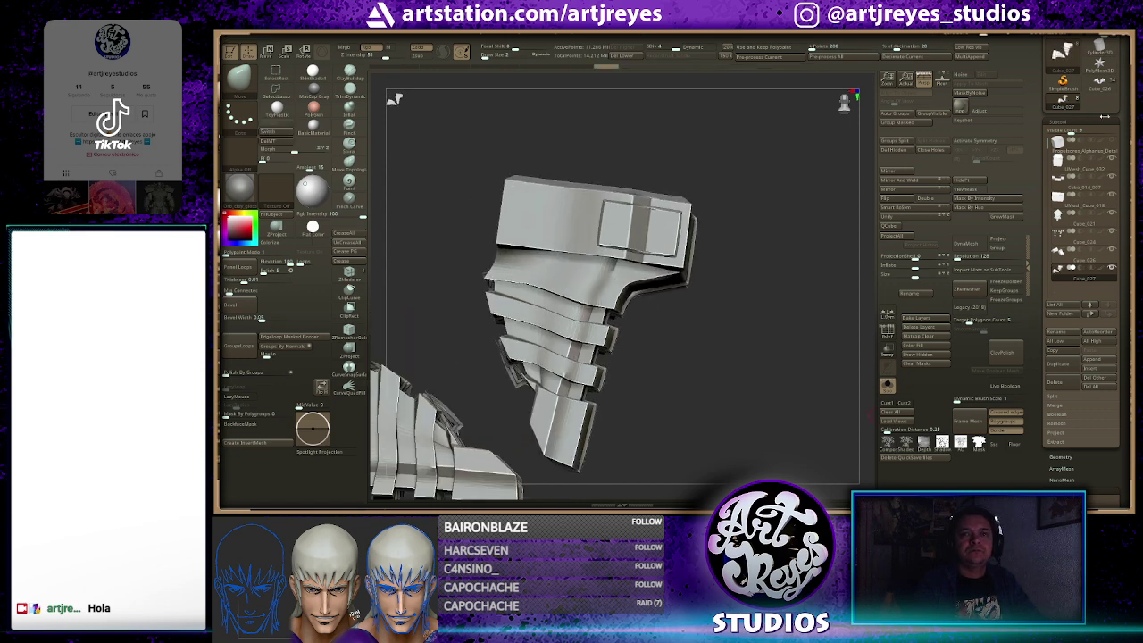
click(1063, 122)
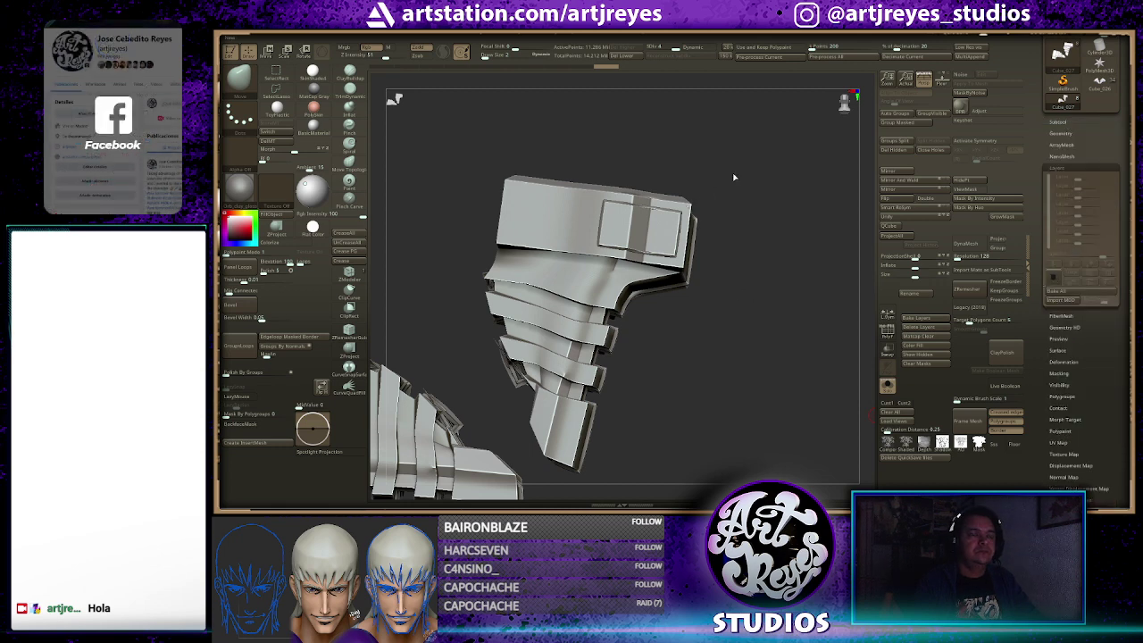
drag(780, 198, 765, 255)
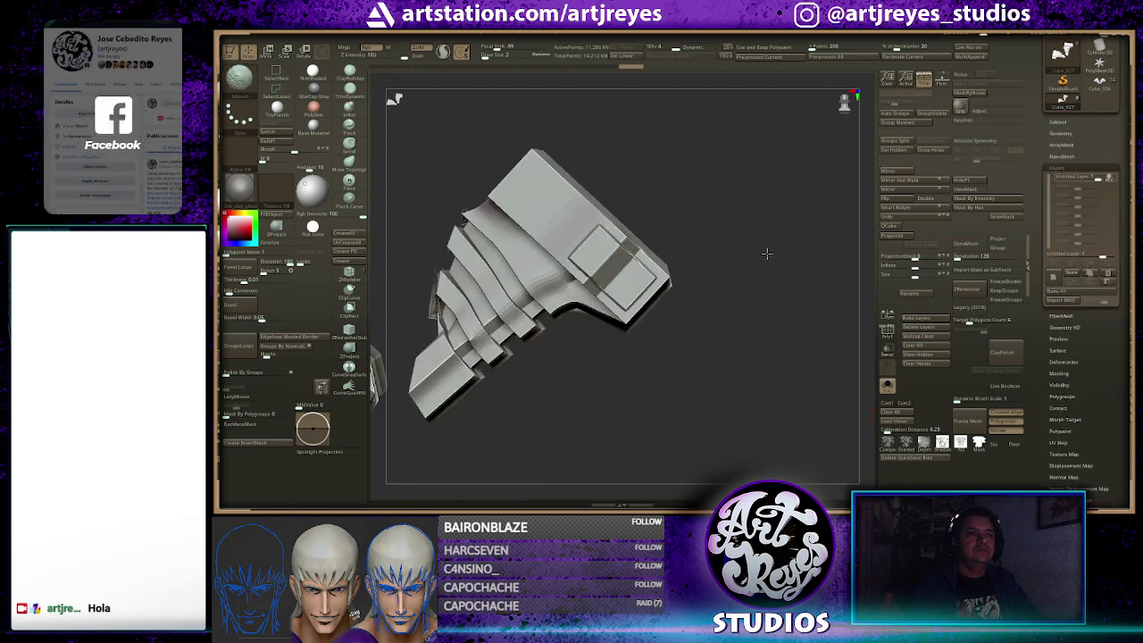
mouse_move(712, 187)
mouse_down()
mouse_move(737, 197)
mouse_move(767, 184)
mouse_move(747, 187)
mouse_move(621, 120)
mouse_up()
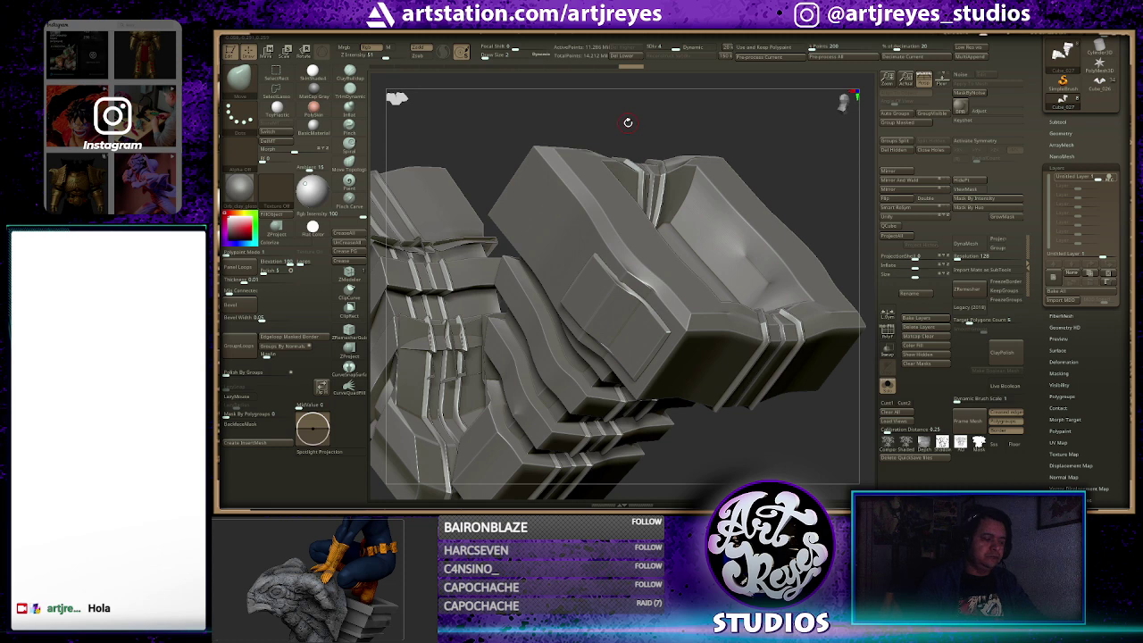
key(b)
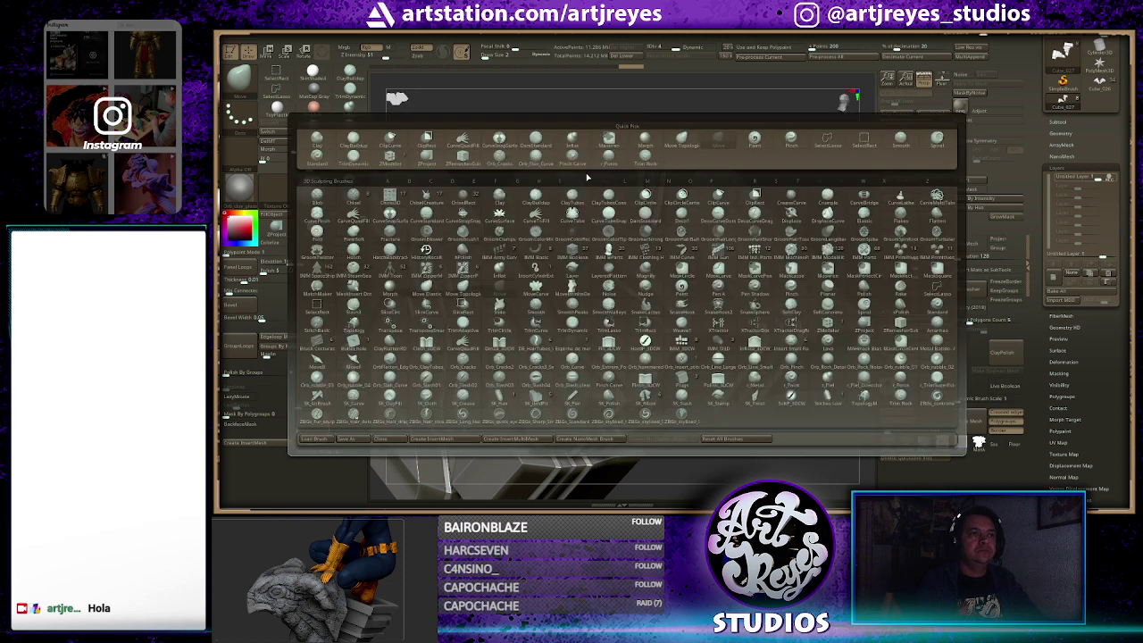
Select the Orb_Cracks brush, check its size, and frame the plate
mouse_move(499, 369)
click(511, 163)
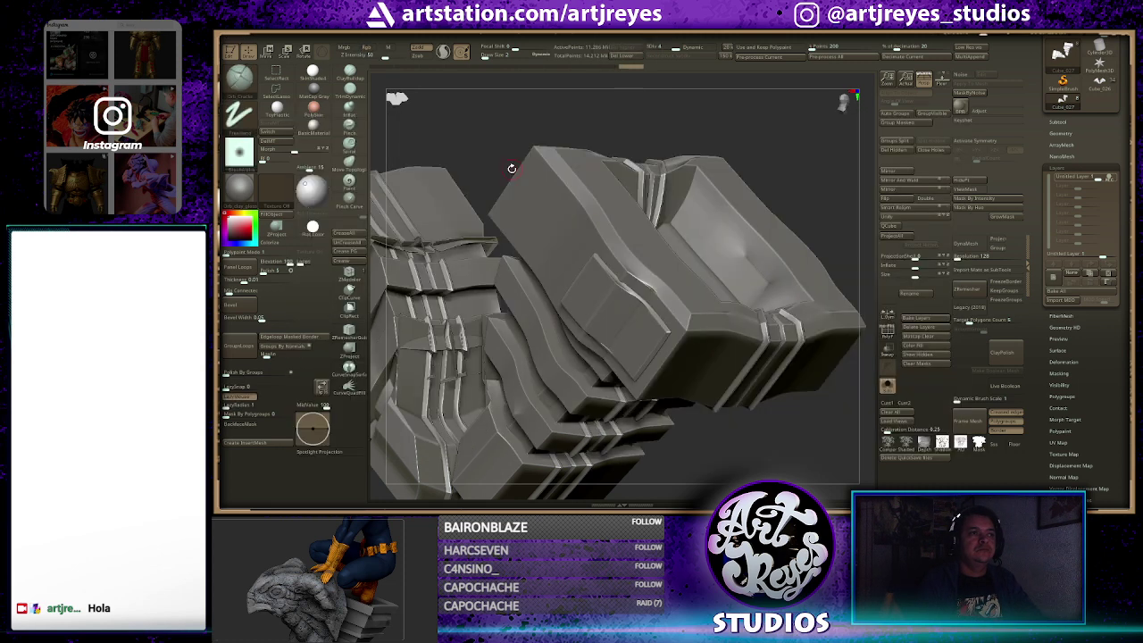
right_click(582, 158)
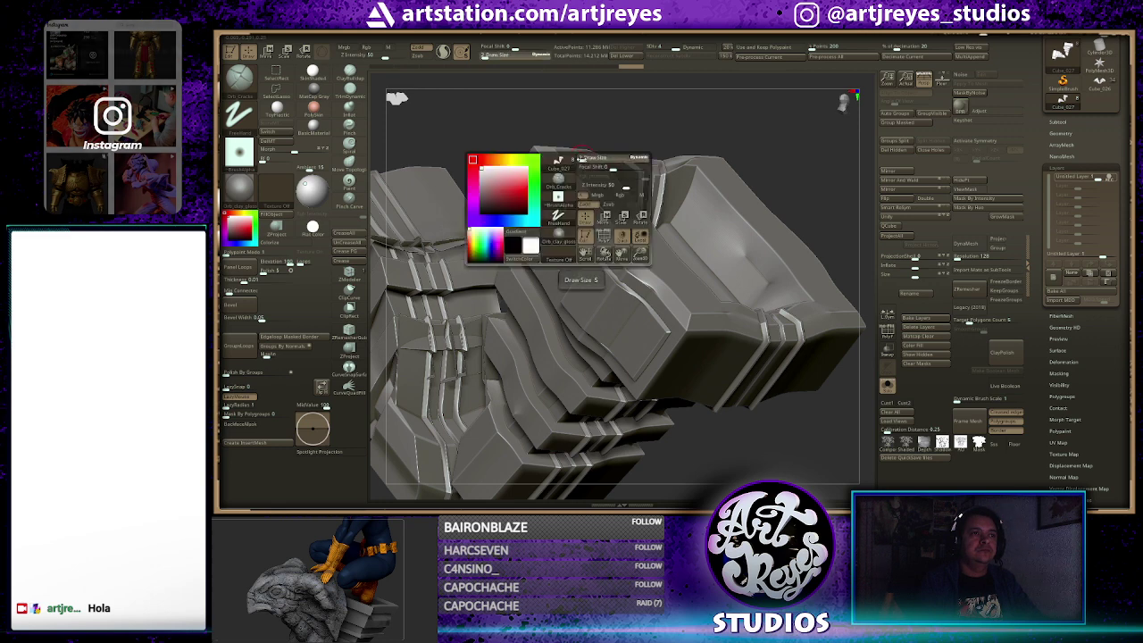
drag(593, 123, 566, 247)
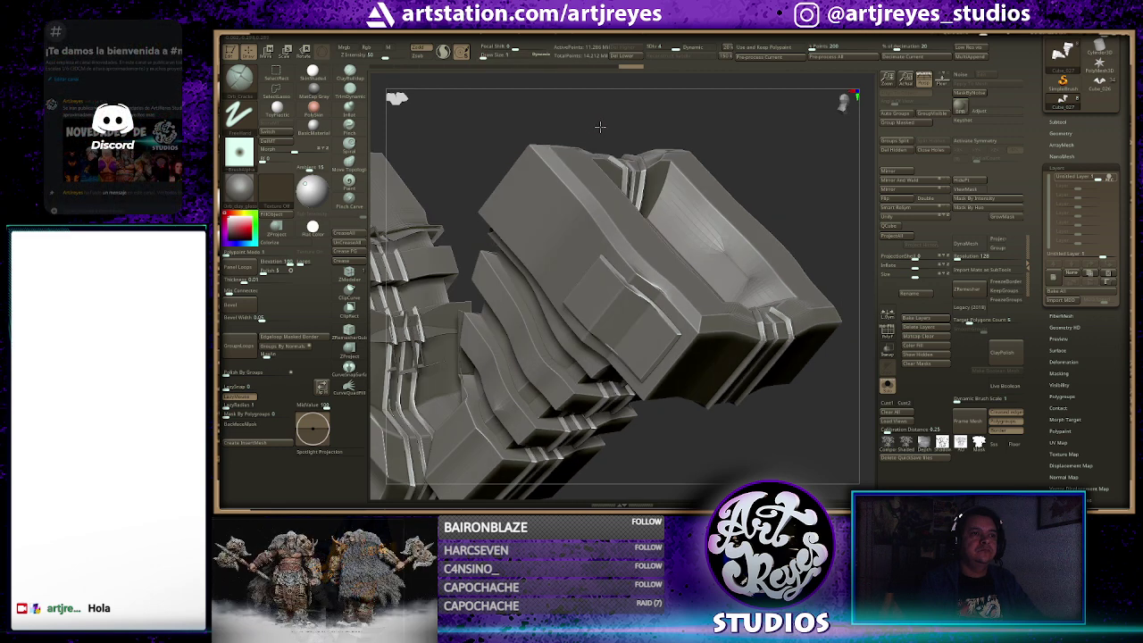
drag(597, 129, 587, 217)
ctrl+shift+click(592, 241)
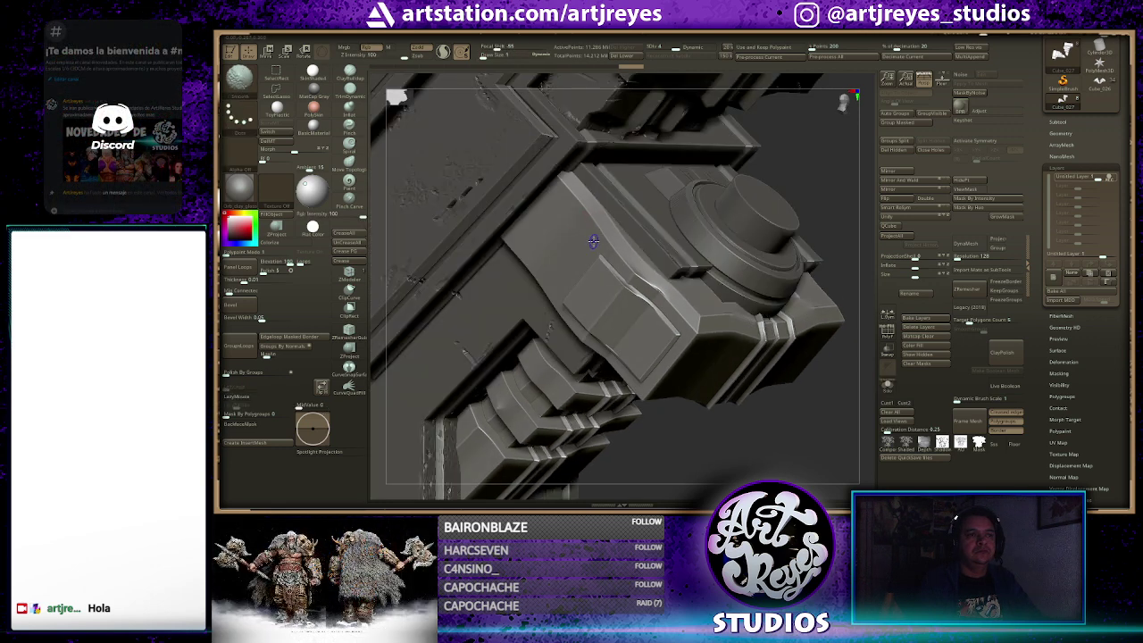
ctrl+shift+click(585, 244)
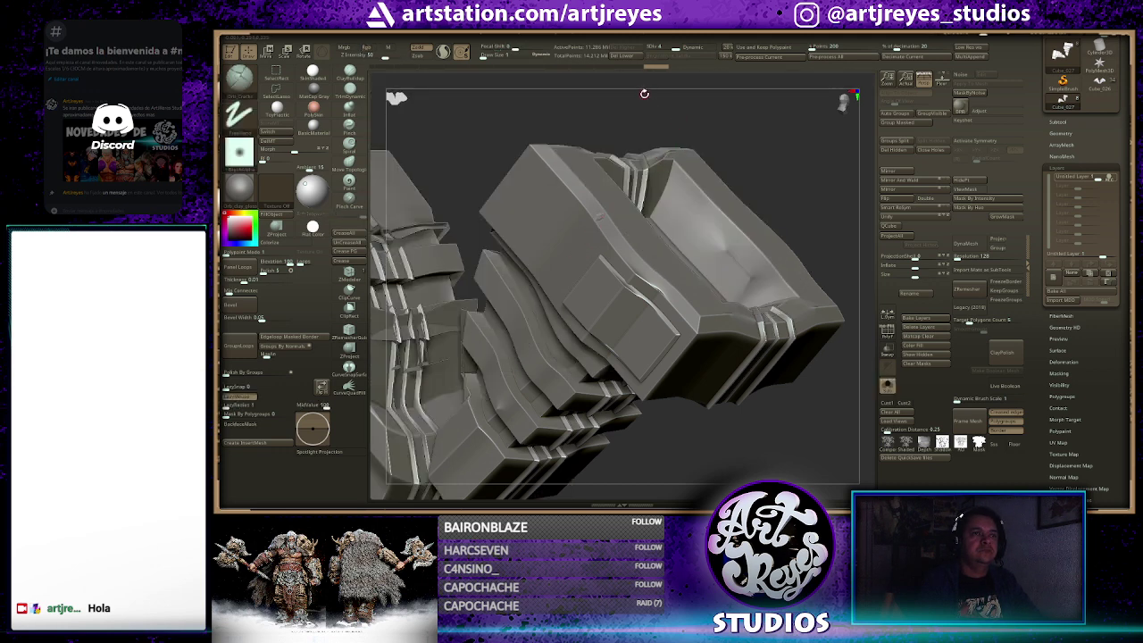
drag(644, 93, 748, 149)
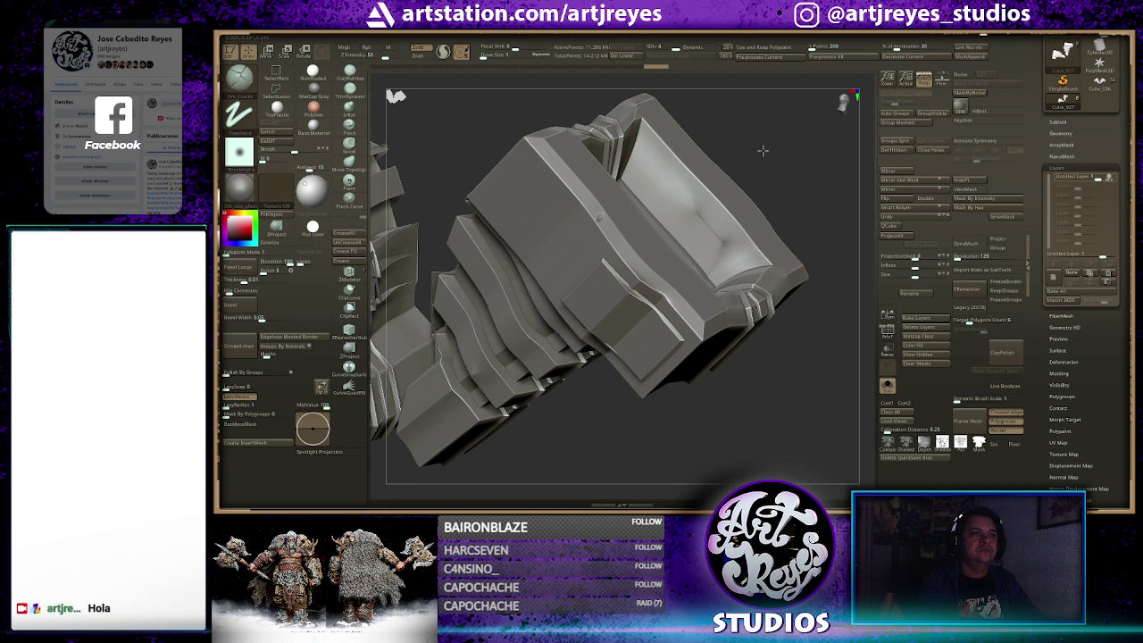
key(f)
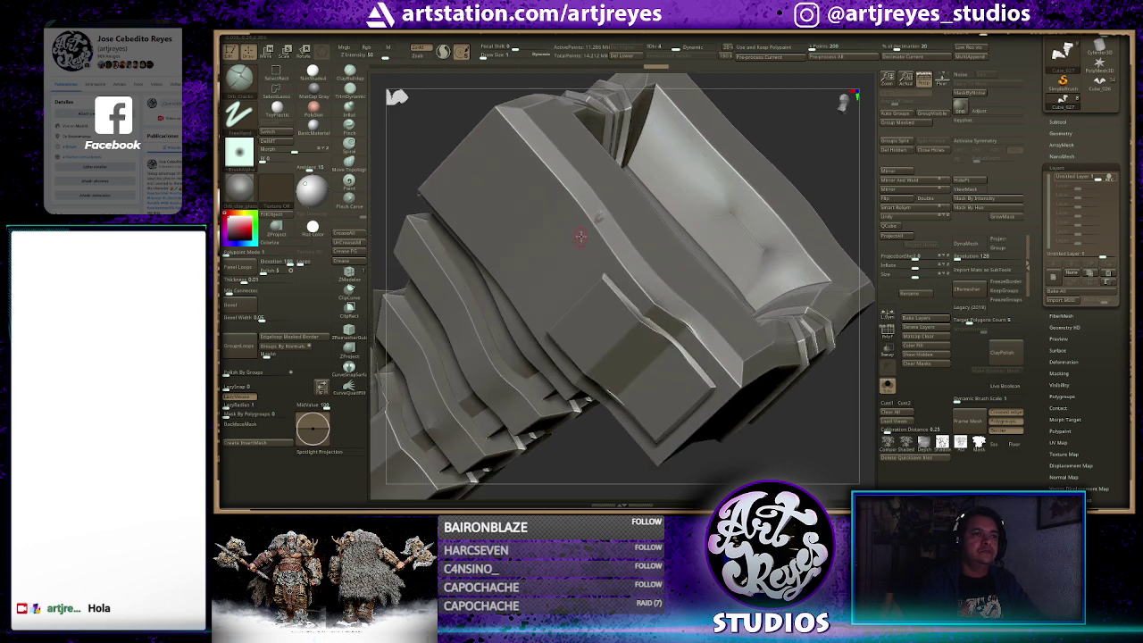
Carve a diagonal gash across the top face, check it, then switch brushes with B-C-T
drag(571, 252, 604, 207)
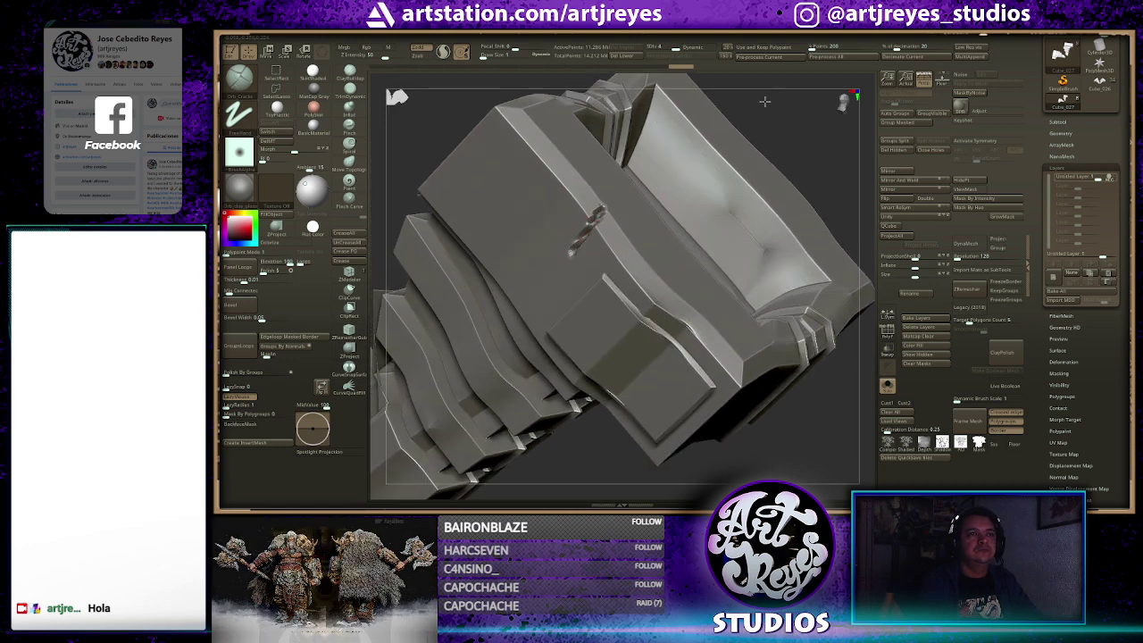
mouse_move(750, 127)
mouse_down()
mouse_move(747, 154)
mouse_move(620, 108)
mouse_move(623, 123)
mouse_move(676, 153)
mouse_move(645, 179)
mouse_up()
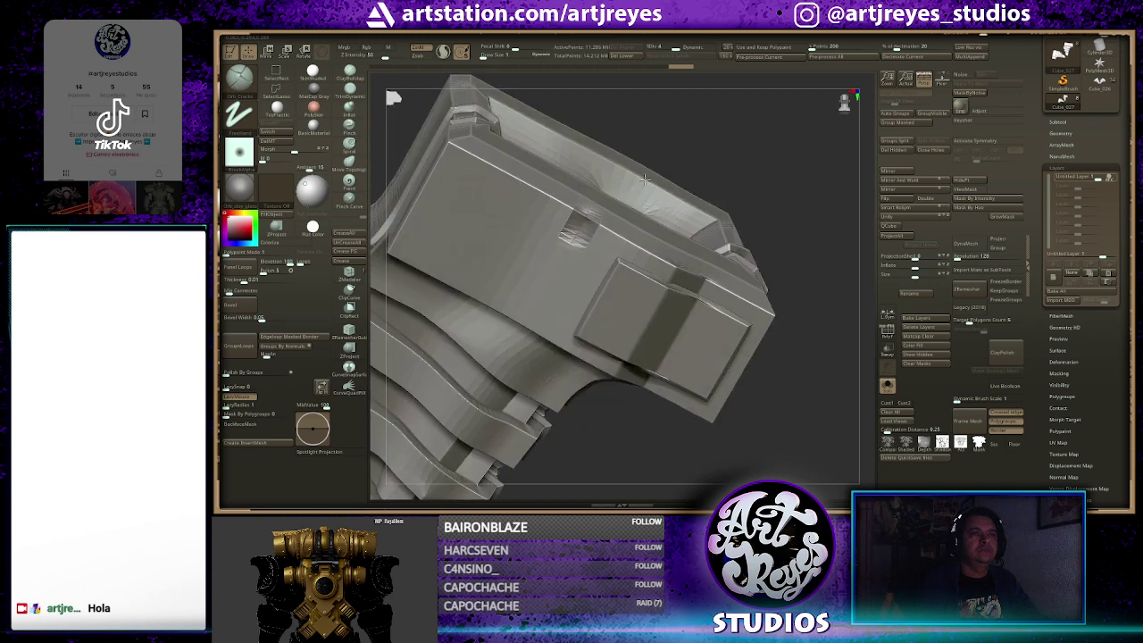
drag(675, 135, 573, 235)
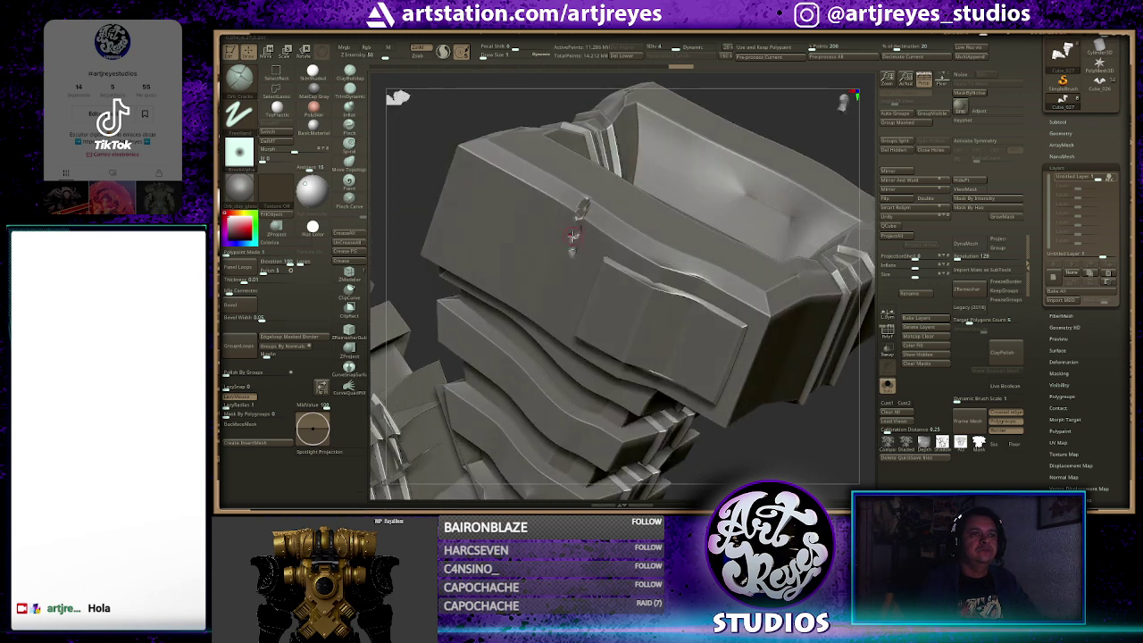
key(b)
key(c)
key(t)
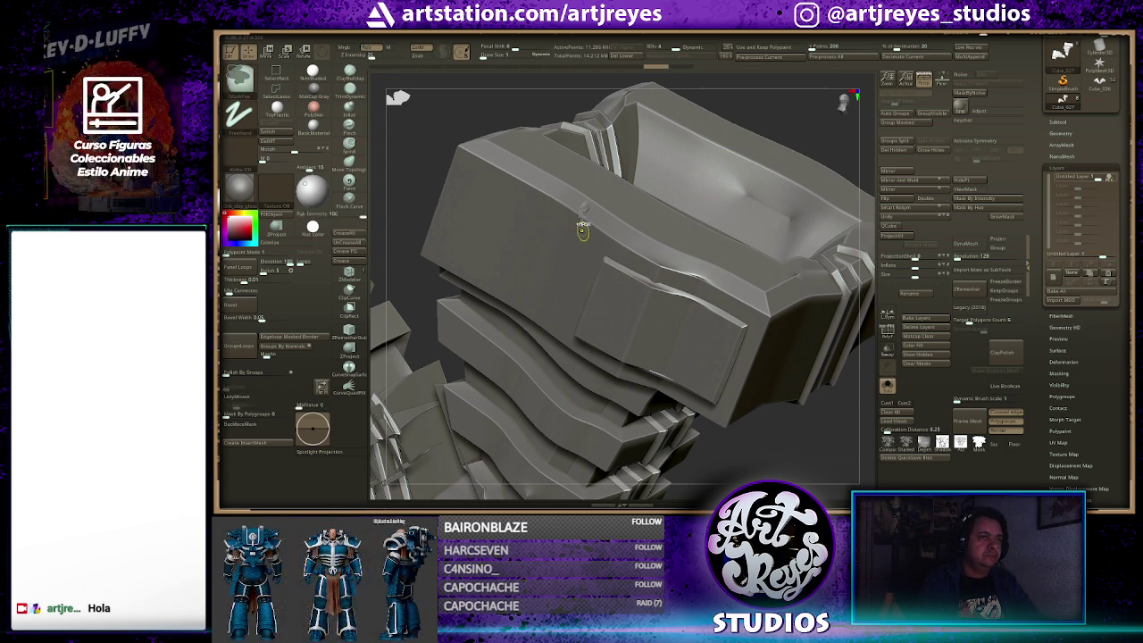
Pick a new crease sculpting brush from the brush library
key(b)
key(o)
key(c)
key(b)
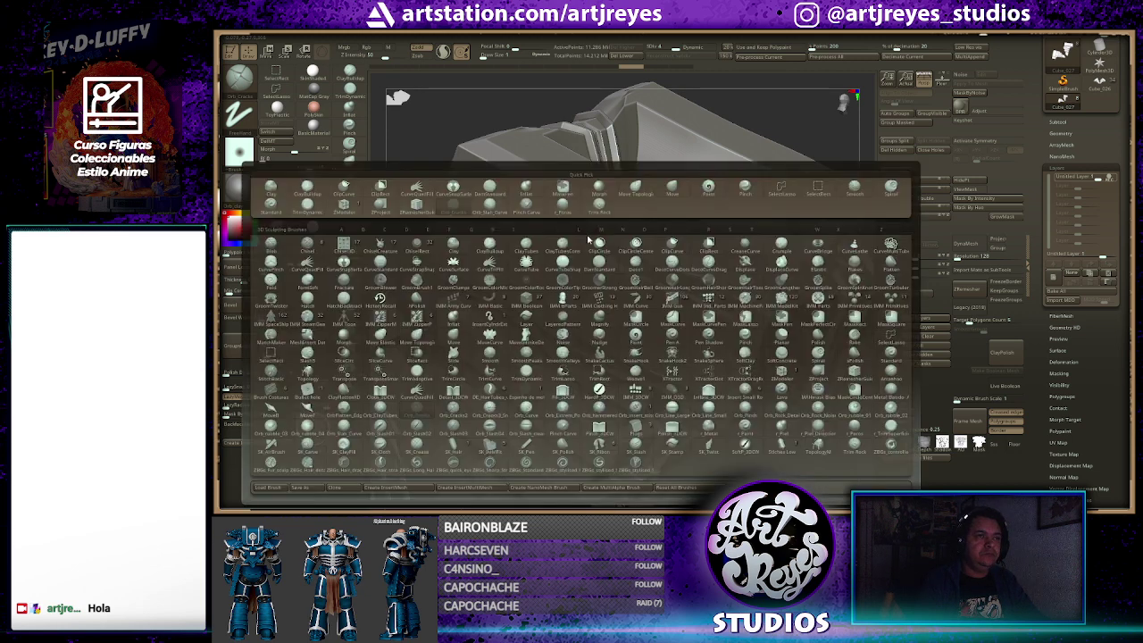
click(504, 207)
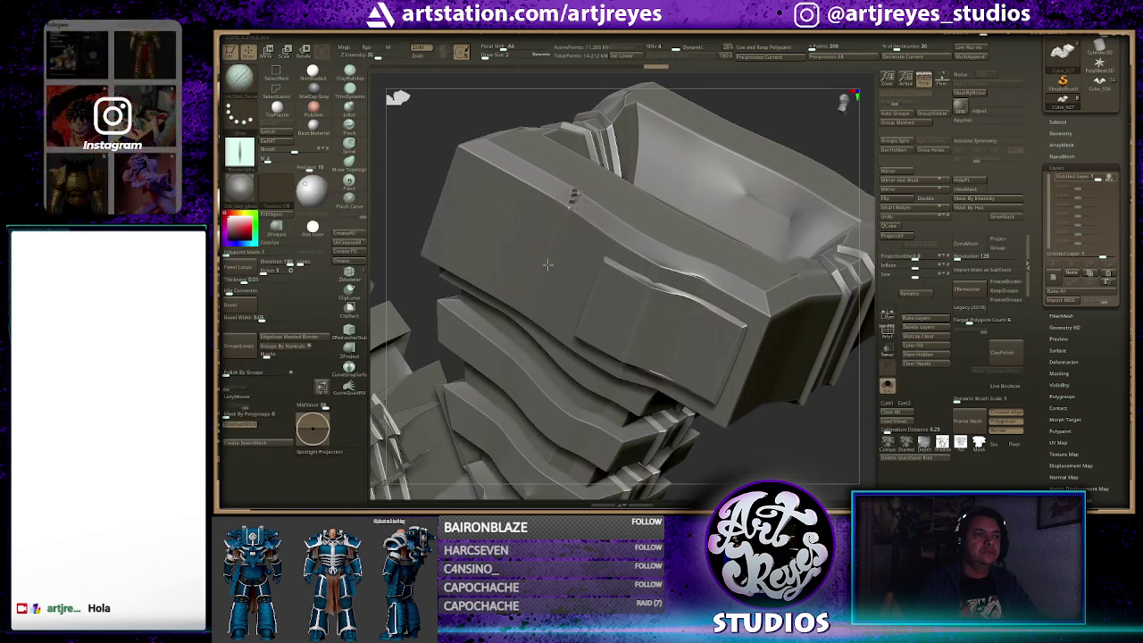
Carve small crease cracks into the chest block's top face
drag(548, 264, 554, 246)
drag(731, 108, 625, 178)
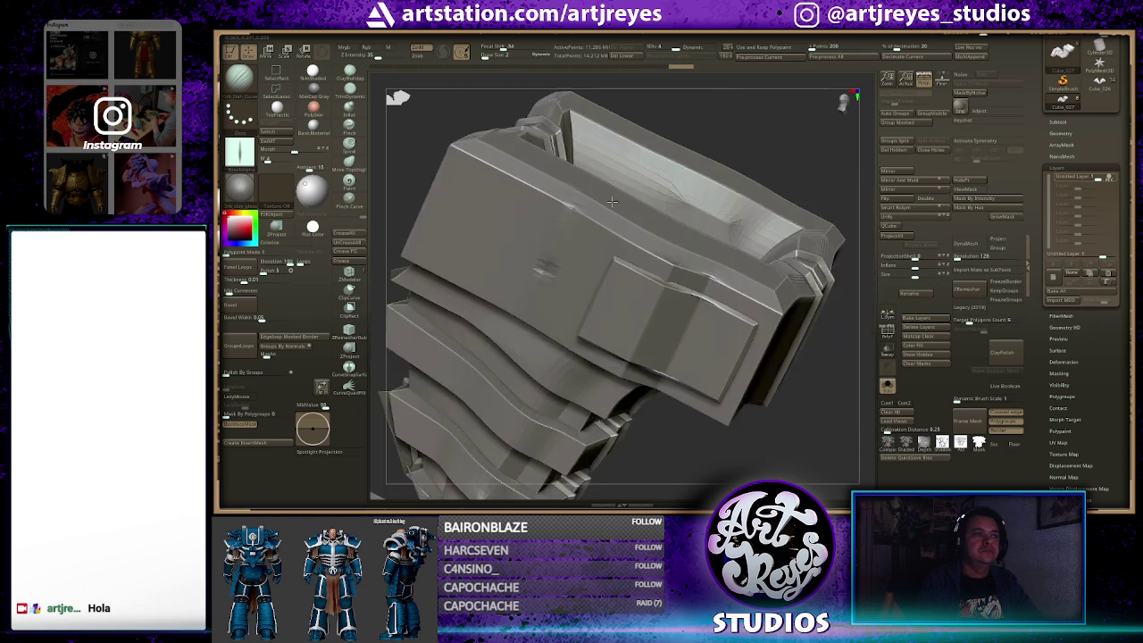
mouse_move(558, 231)
mouse_down()
mouse_move(575, 193)
mouse_move(562, 219)
mouse_up()
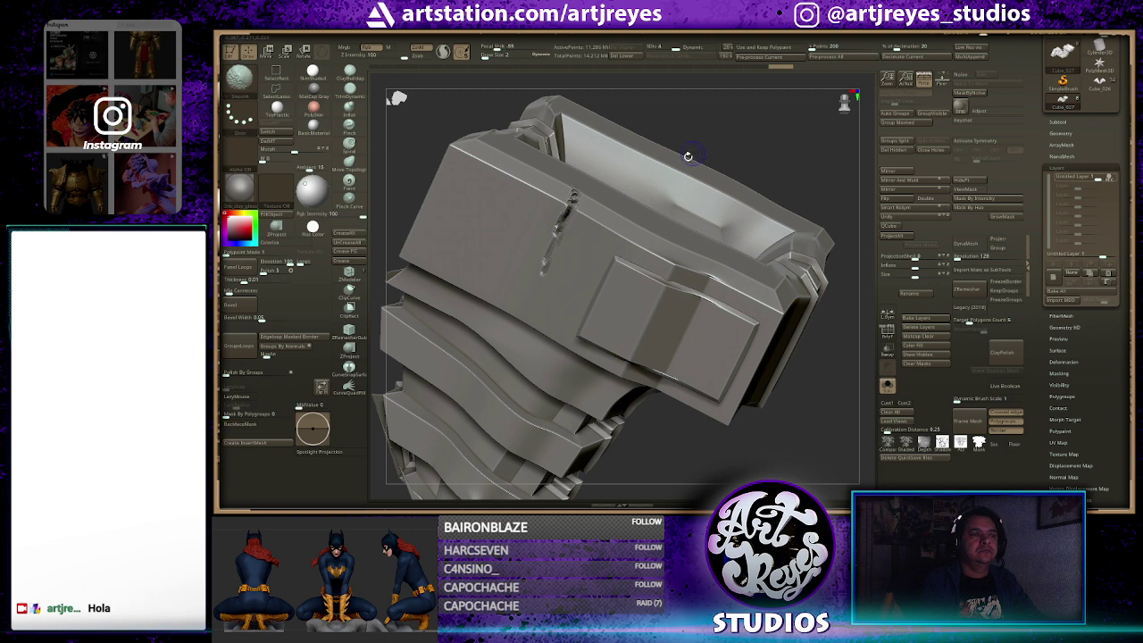
Carve a groove along the chest block's front and hide the UI palettes with Tab
ctrl+shift+click(683, 157)
mouse_move(639, 156)
mouse_down()
mouse_move(740, 153)
mouse_move(714, 150)
mouse_move(647, 177)
mouse_up()
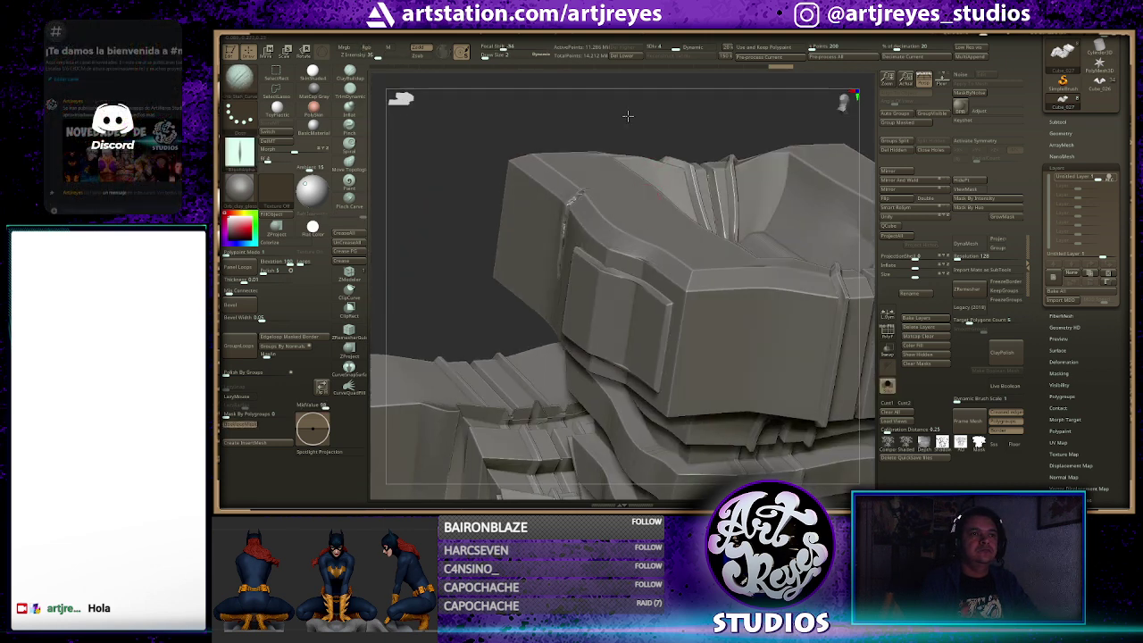
drag(628, 116, 608, 296)
drag(604, 248, 624, 299)
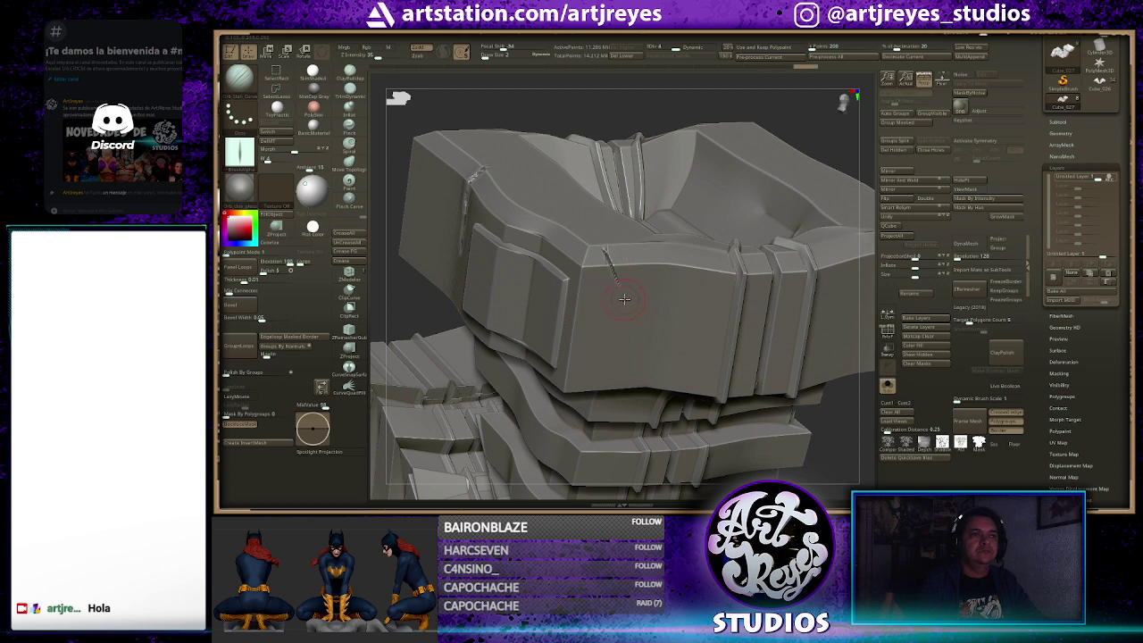
mouse_move(717, 110)
mouse_down()
mouse_move(769, 137)
mouse_move(670, 125)
mouse_up()
key(Tab)
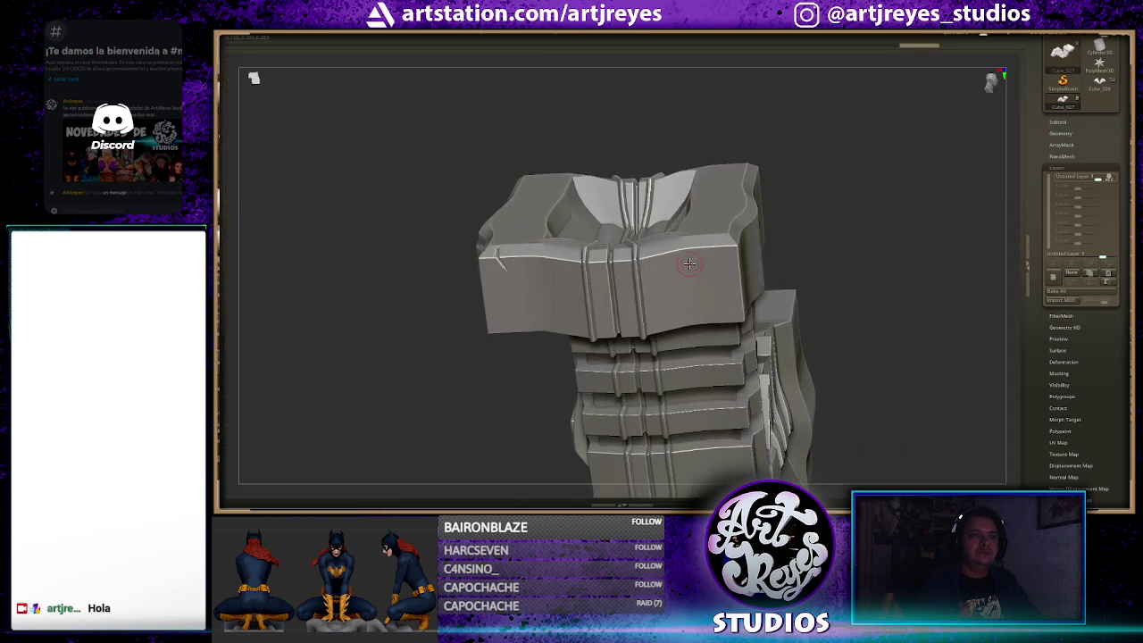
Cut a small diagonal groove on the chest front, then isolate and frame the ribbed limb
drag(702, 277, 686, 296)
key(shift+s)
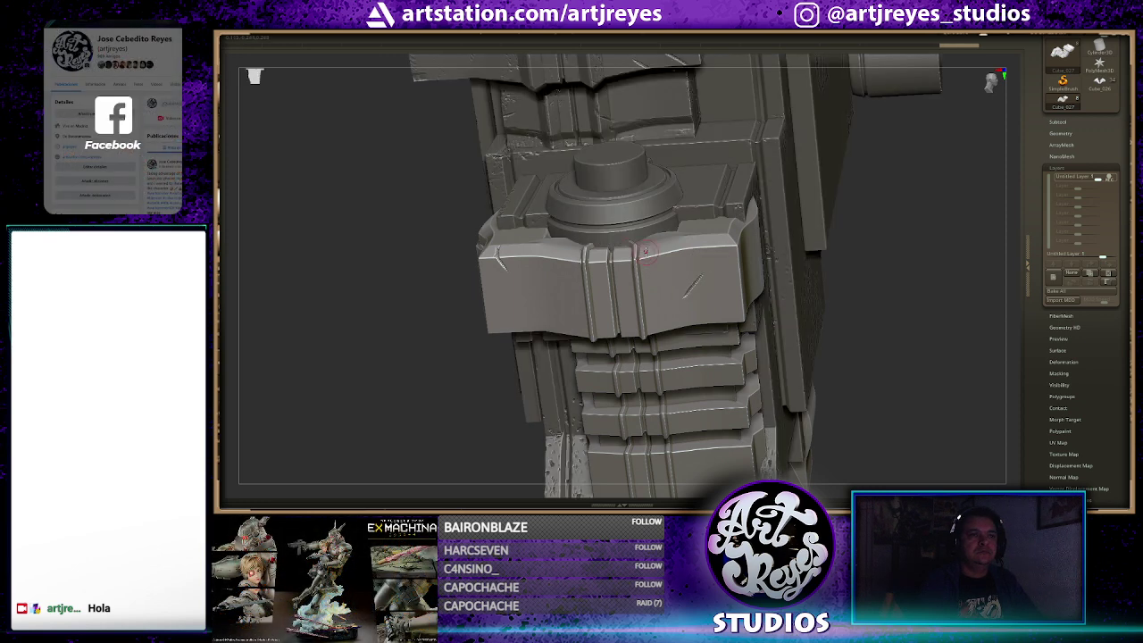
mouse_move(872, 190)
mouse_down()
mouse_move(828, 188)
mouse_move(616, 290)
mouse_up()
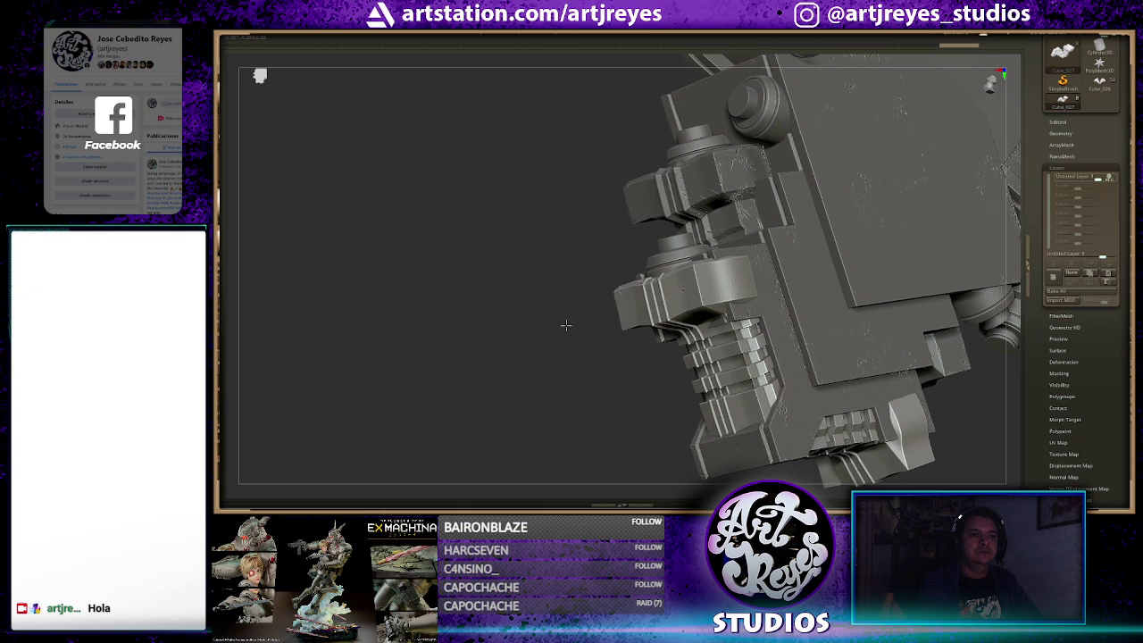
ctrl+shift+click(617, 290)
key(f)
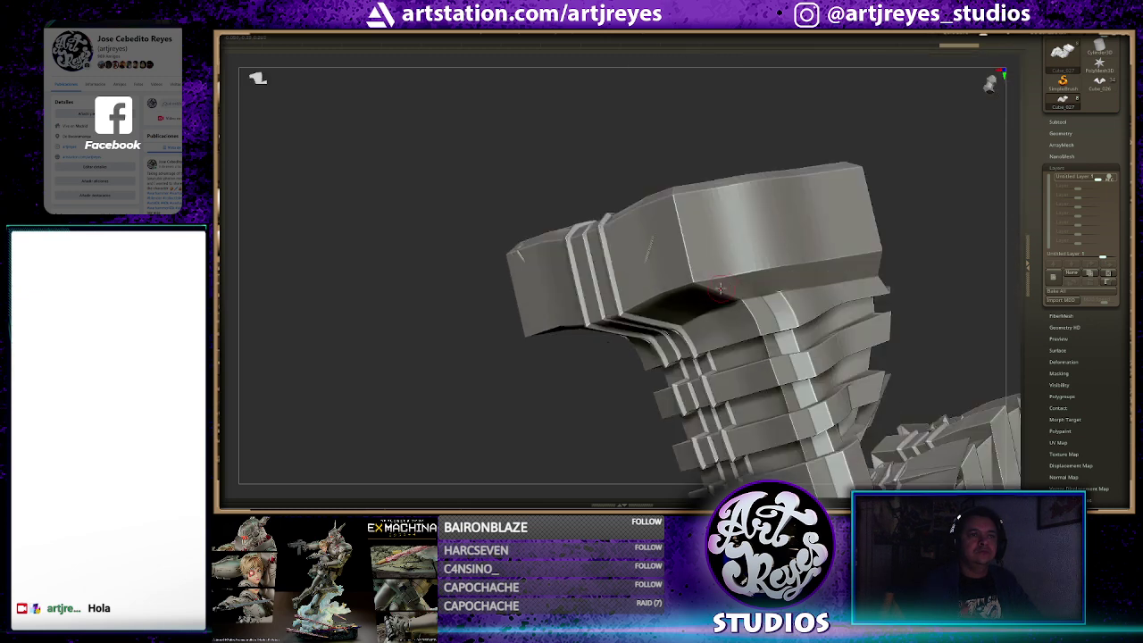
Chip the plate edge and scratch diagonal marks into the stacked limb blocks
click(743, 252)
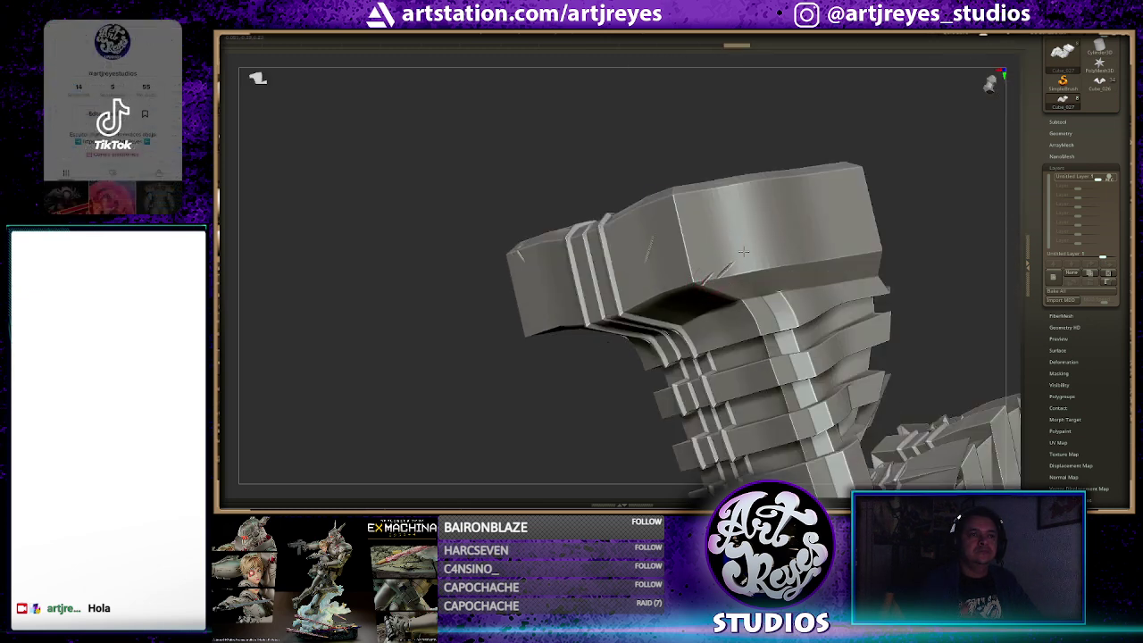
mouse_move(541, 346)
mouse_down()
mouse_move(798, 247)
mouse_move(745, 115)
mouse_move(750, 184)
mouse_move(648, 208)
mouse_up()
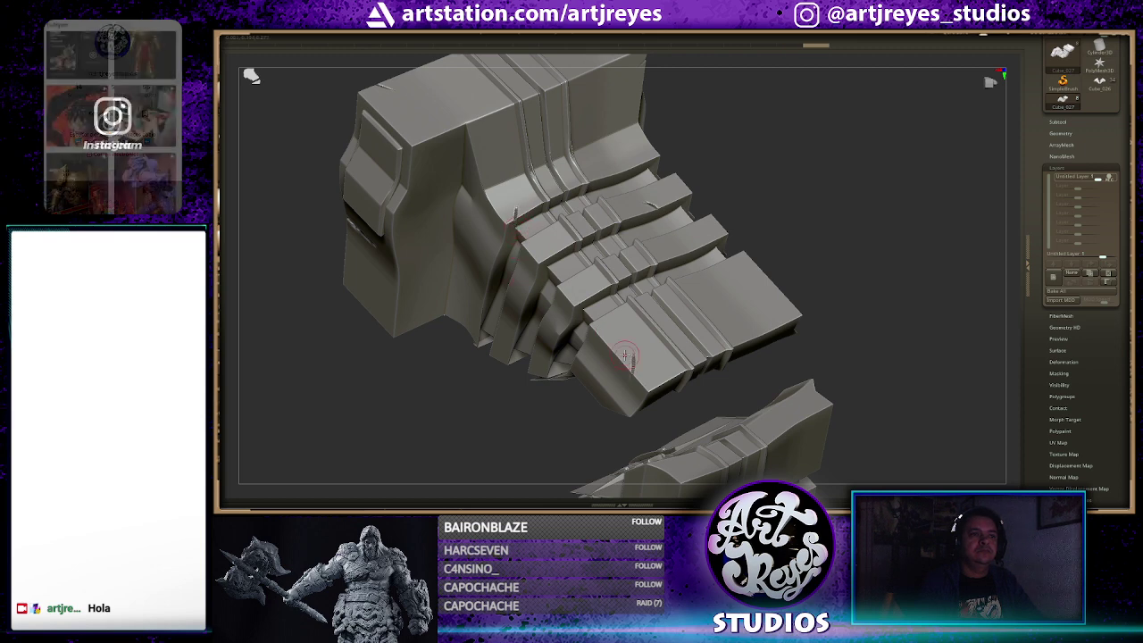
drag(768, 288, 714, 283)
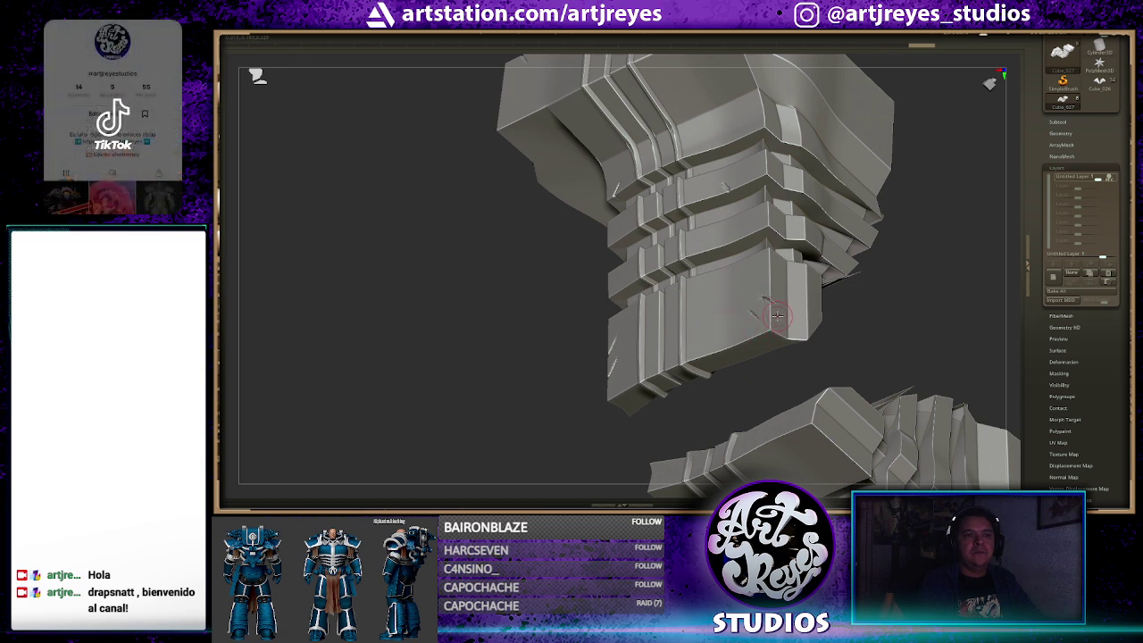
drag(767, 301, 759, 332)
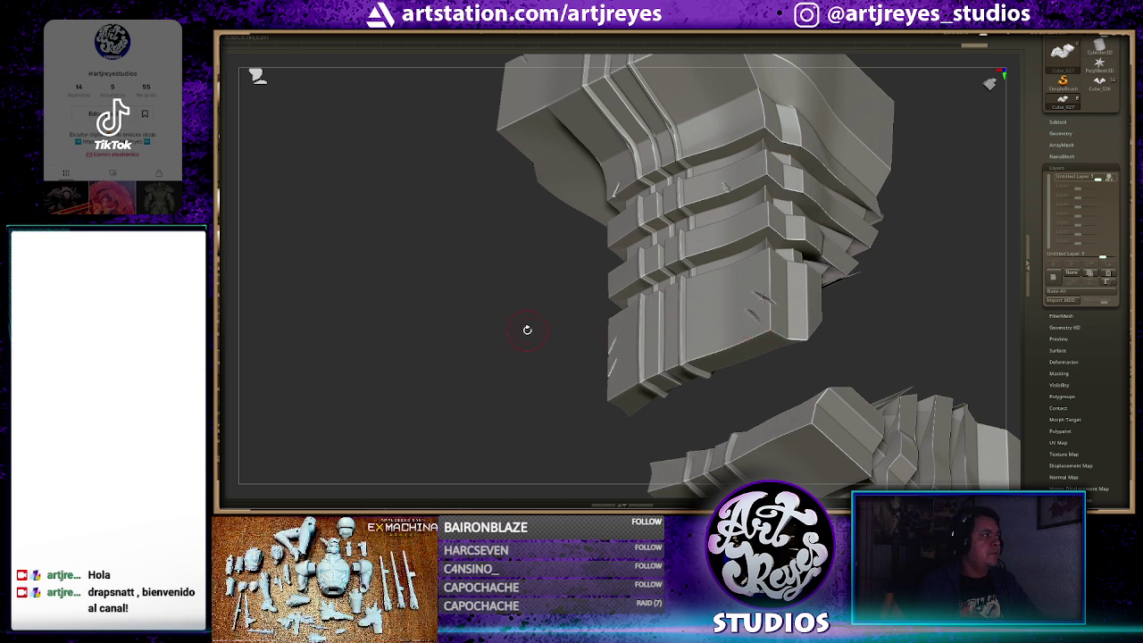
mouse_move(533, 353)
mouse_down()
mouse_move(530, 296)
mouse_move(527, 352)
mouse_move(505, 311)
mouse_move(524, 315)
mouse_up()
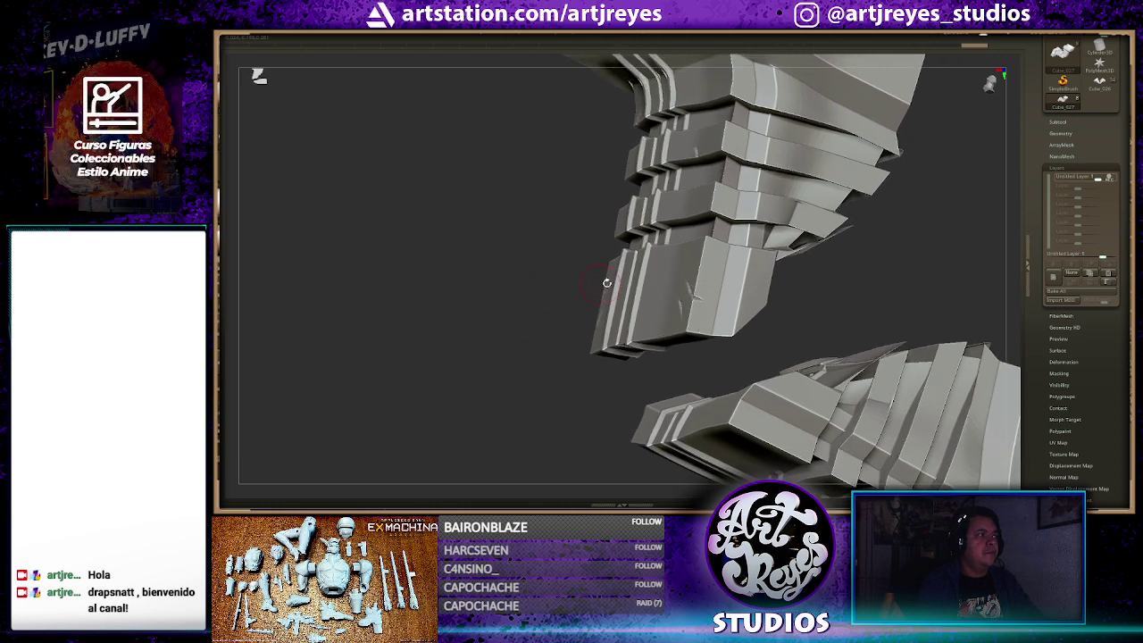
mouse_move(816, 289)
mouse_down()
mouse_move(830, 275)
mouse_move(786, 223)
mouse_move(817, 226)
mouse_move(778, 237)
mouse_up()
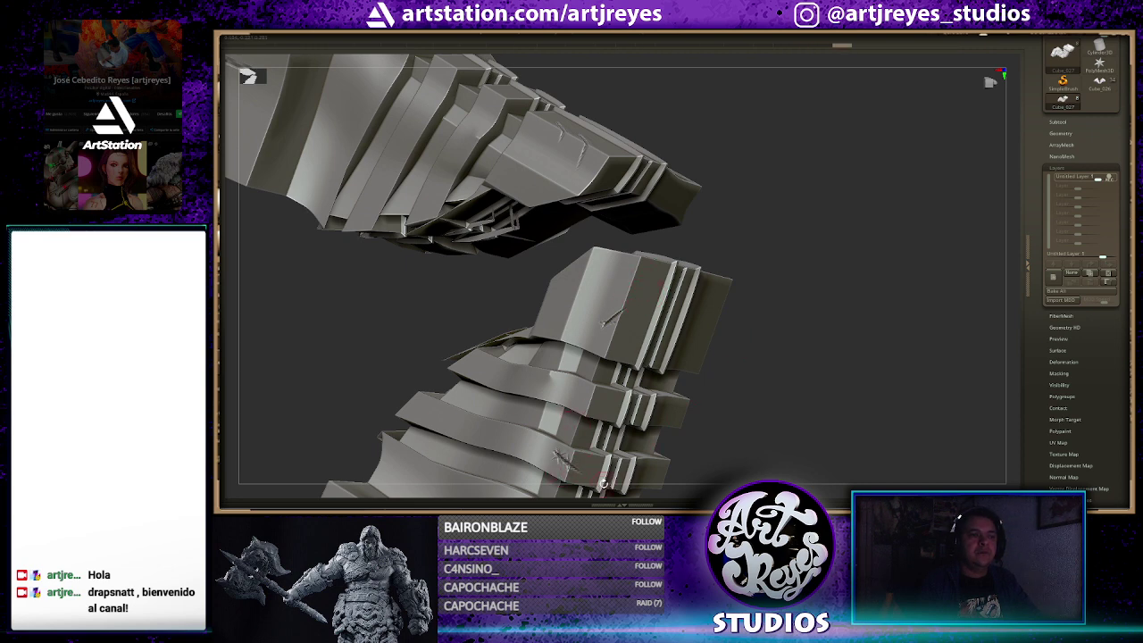
mouse_move(744, 340)
mouse_down()
mouse_move(543, 378)
mouse_move(503, 296)
mouse_move(710, 285)
mouse_move(738, 252)
mouse_up()
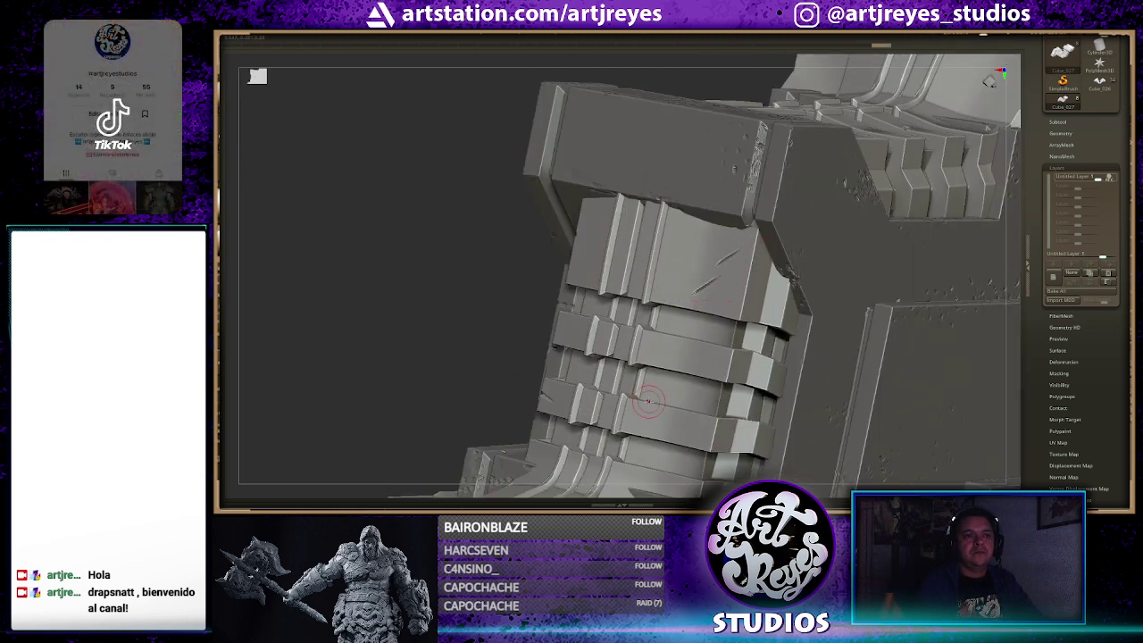
Add a short scratch to the bracer and several scratch strokes on the boot's front plate
alt+drag(499, 180, 491, 60)
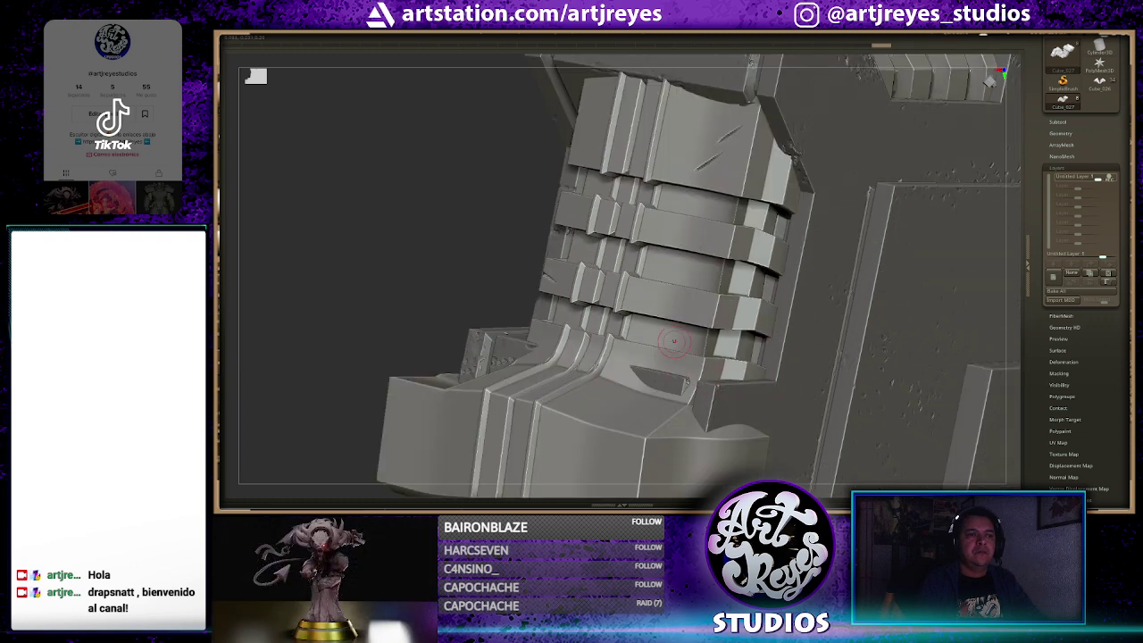
drag(659, 234, 634, 219)
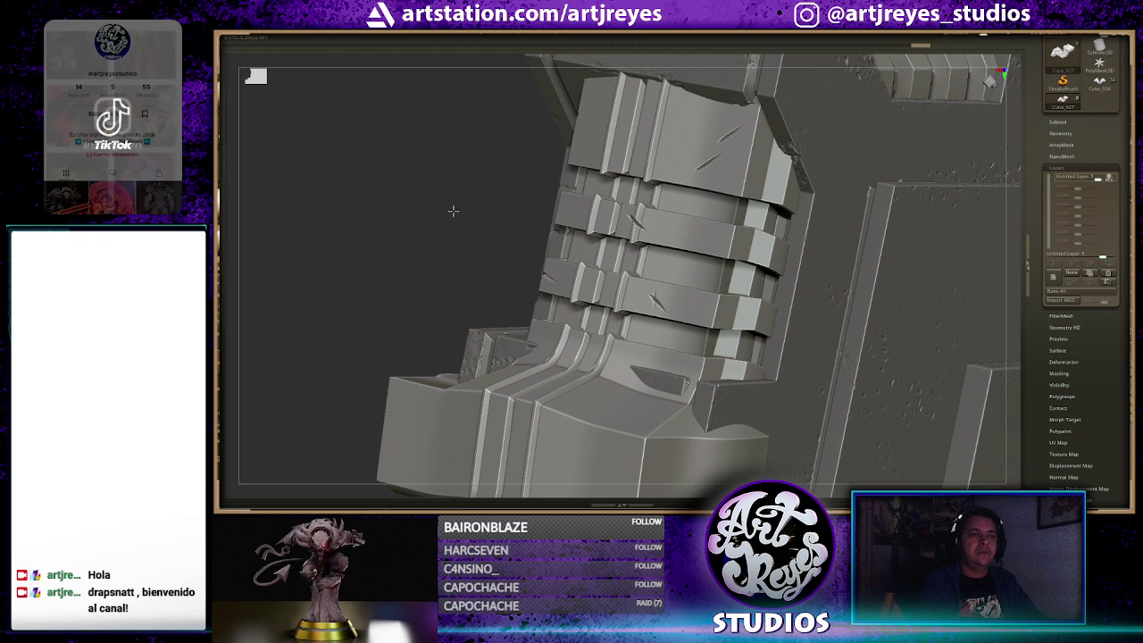
drag(474, 311, 597, 346)
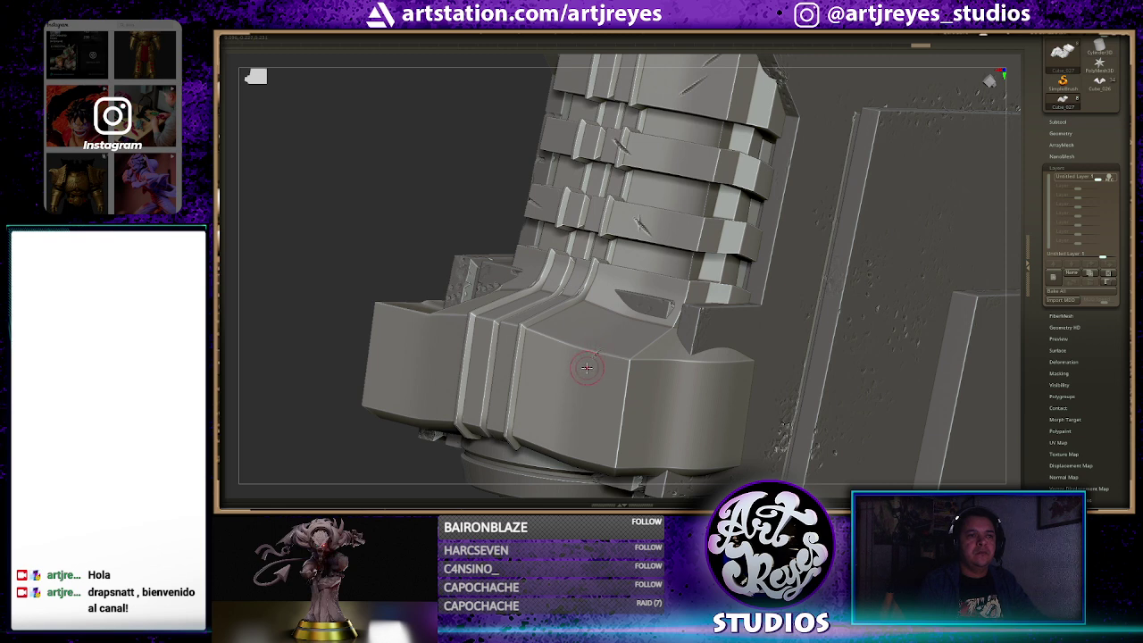
drag(596, 353, 585, 375)
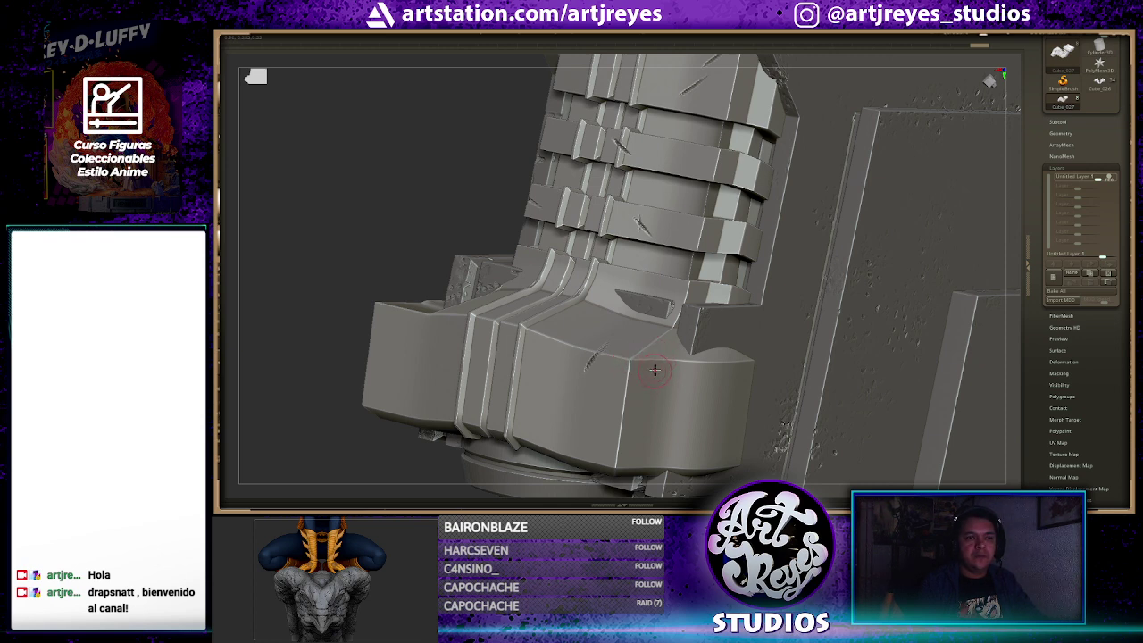
drag(673, 455, 678, 445)
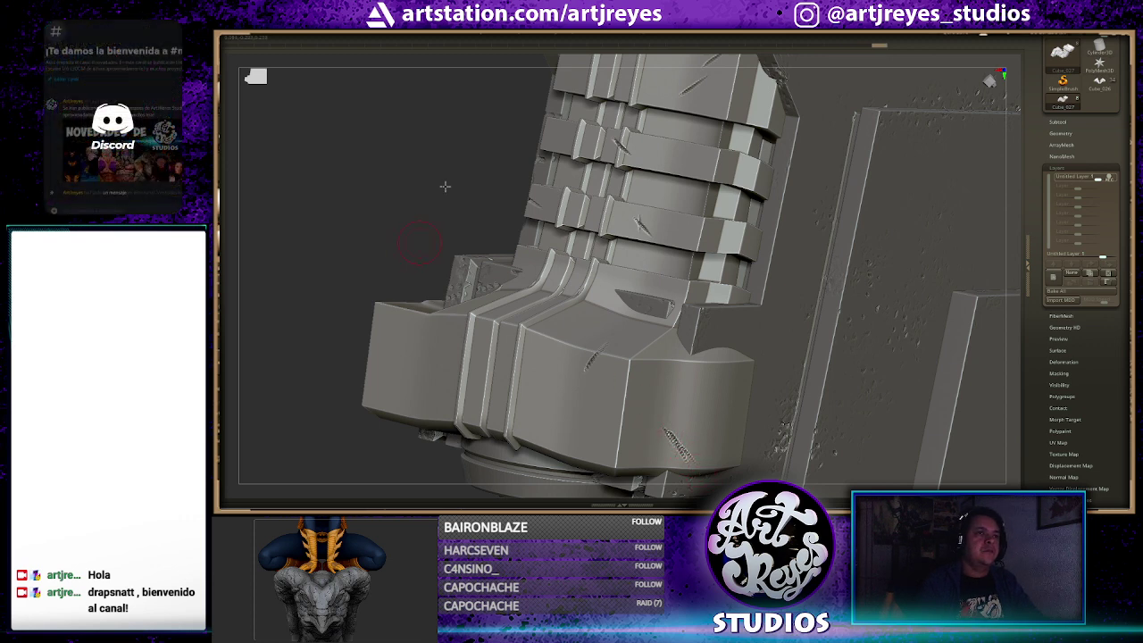
drag(408, 263, 468, 358)
drag(437, 393, 421, 413)
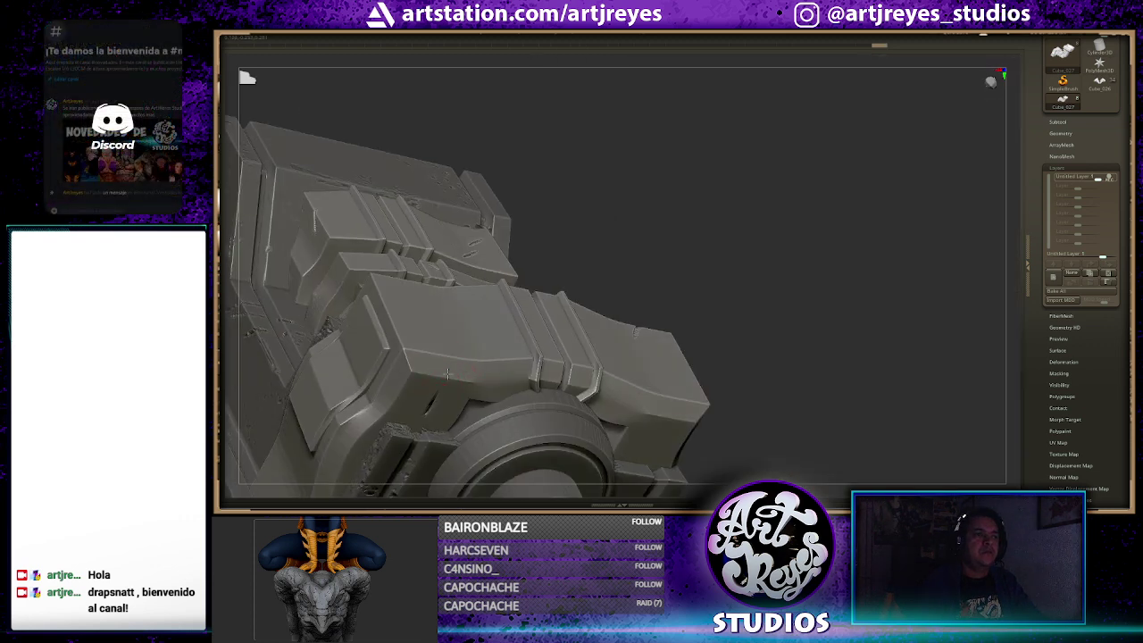
drag(432, 371, 416, 387)
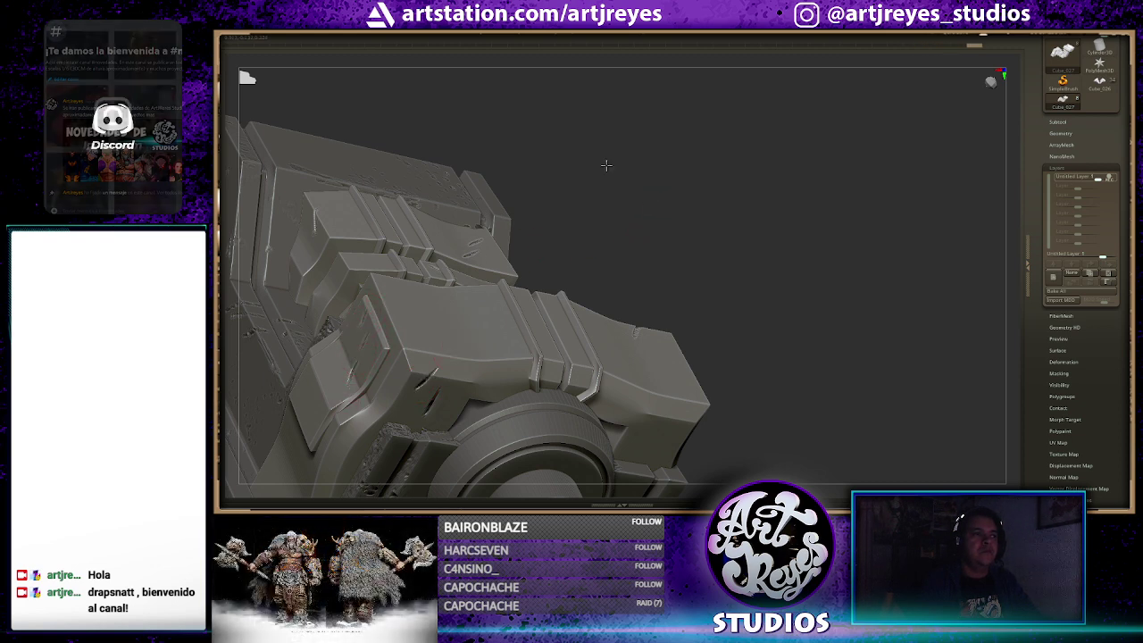
mouse_move(654, 207)
mouse_down()
mouse_move(622, 253)
mouse_move(610, 331)
mouse_move(604, 248)
mouse_move(609, 283)
mouse_move(591, 284)
mouse_move(612, 230)
mouse_move(507, 208)
mouse_up()
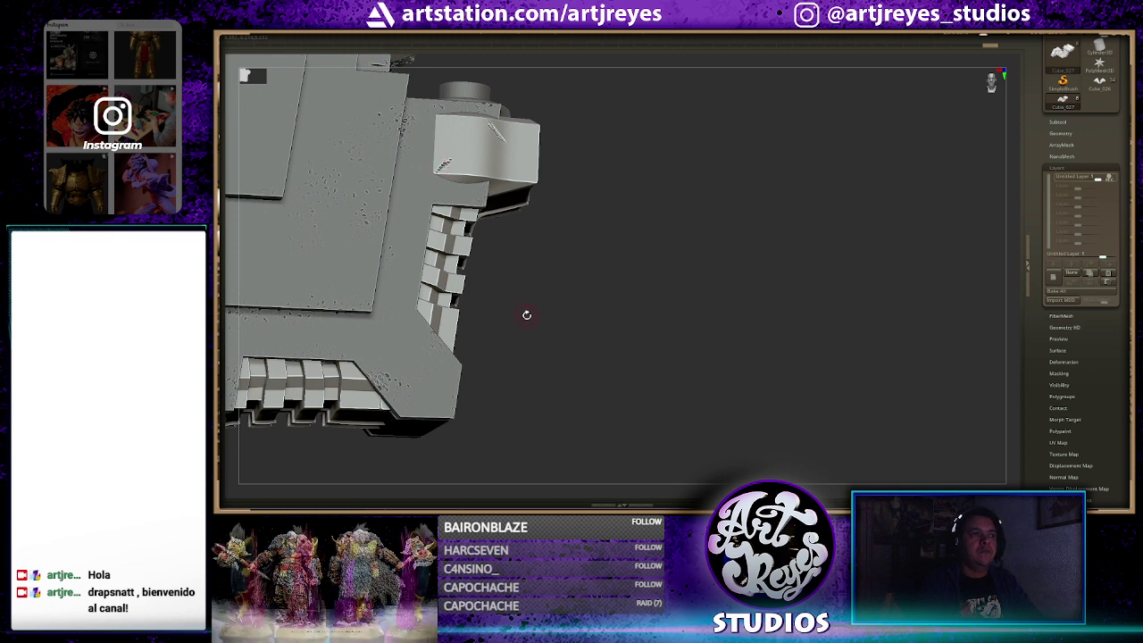
Orbit around the scratched armor block, its flat panel, round boss and cylinder joint
mouse_move(536, 316)
alt+mouse_down()
mouse_move(648, 276)
mouse_move(664, 300)
alt+mouse_up()
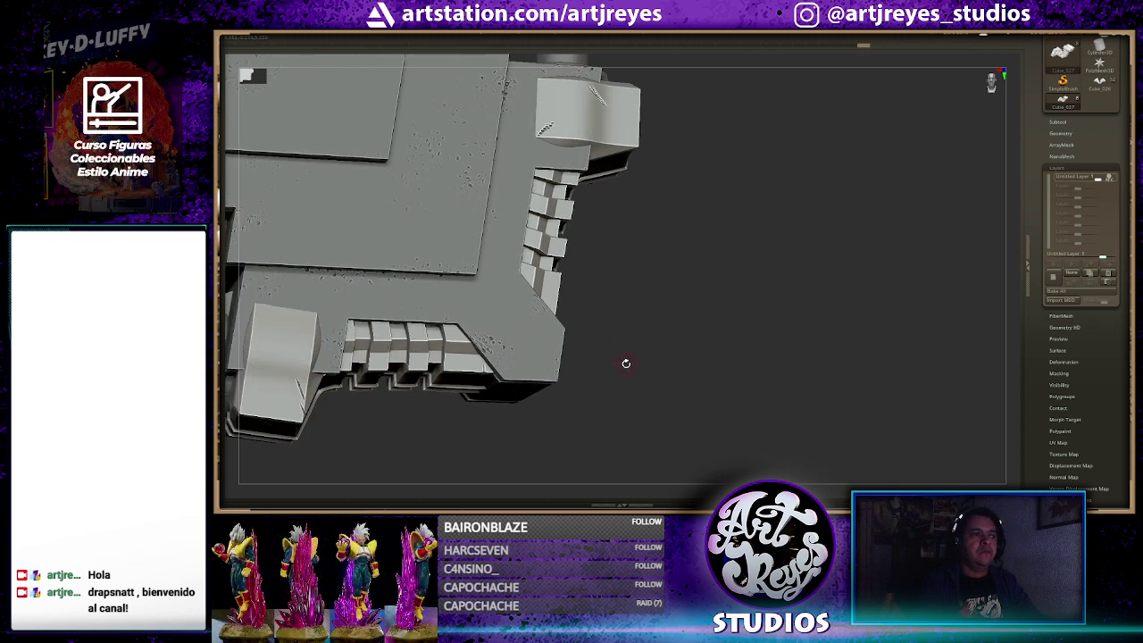
mouse_move(638, 336)
mouse_down()
mouse_move(638, 325)
mouse_move(565, 295)
mouse_up()
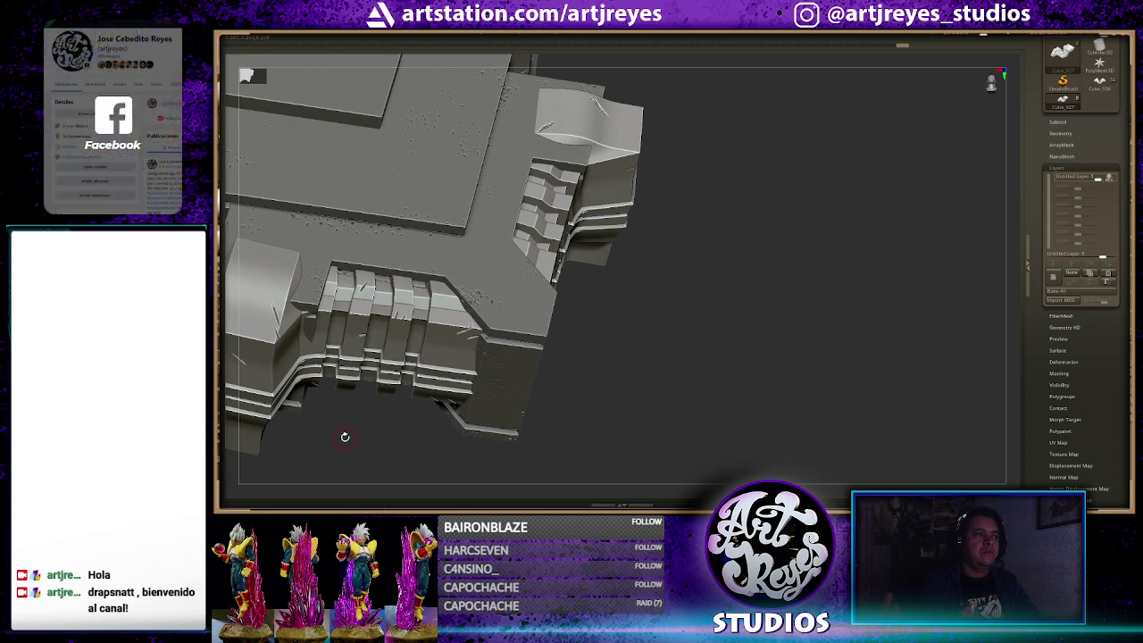
drag(445, 429, 345, 256)
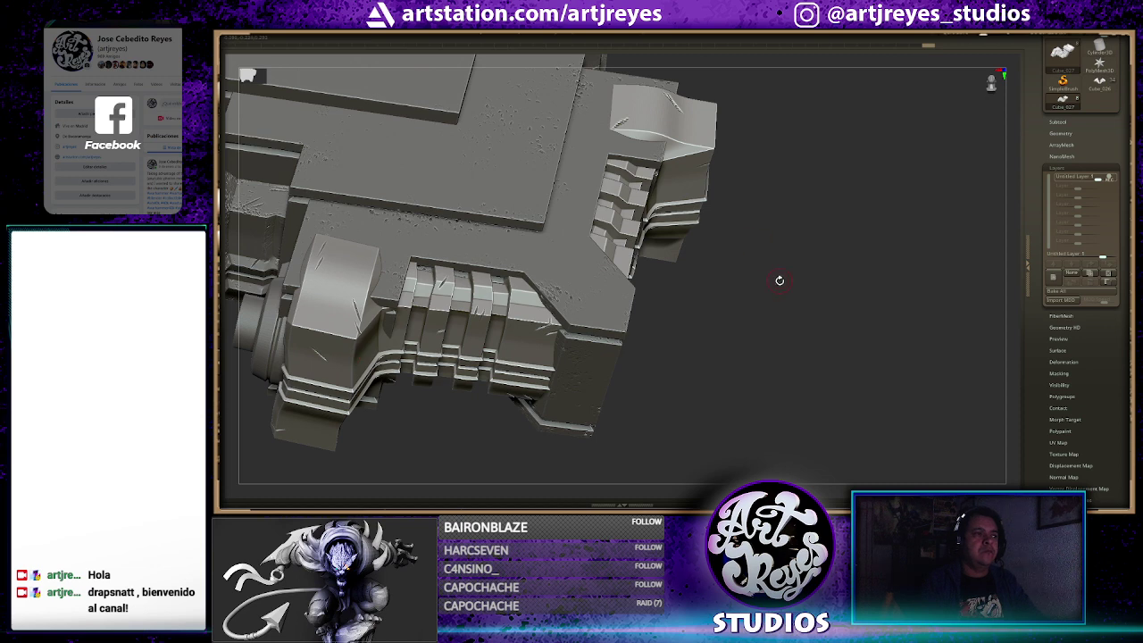
drag(746, 295, 572, 195)
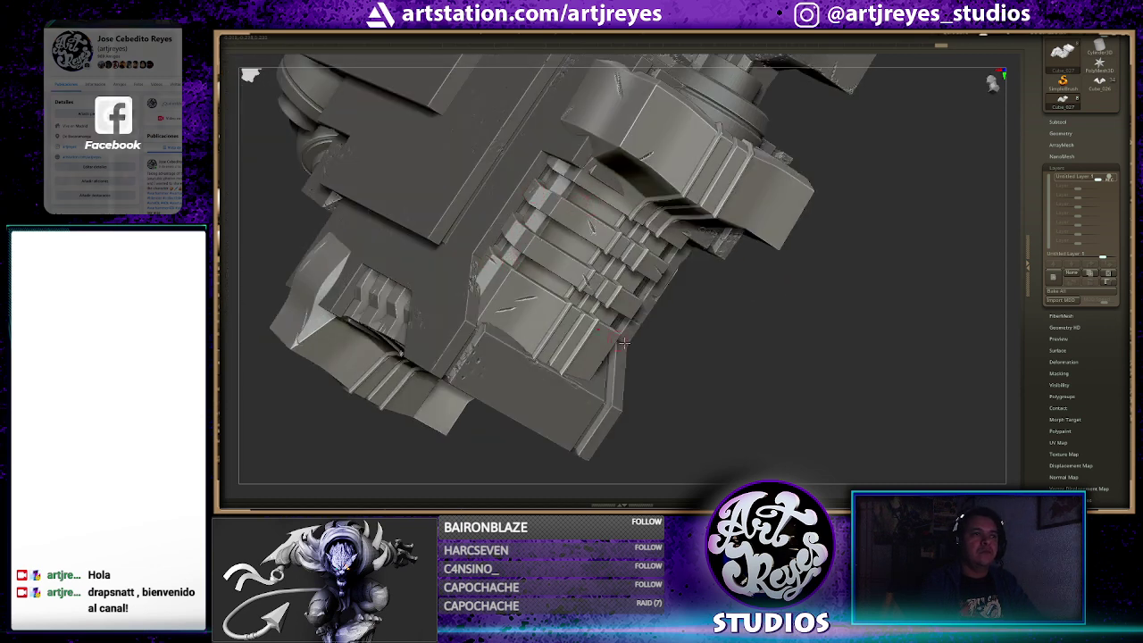
mouse_move(748, 319)
mouse_down()
mouse_move(685, 300)
mouse_move(662, 449)
mouse_up()
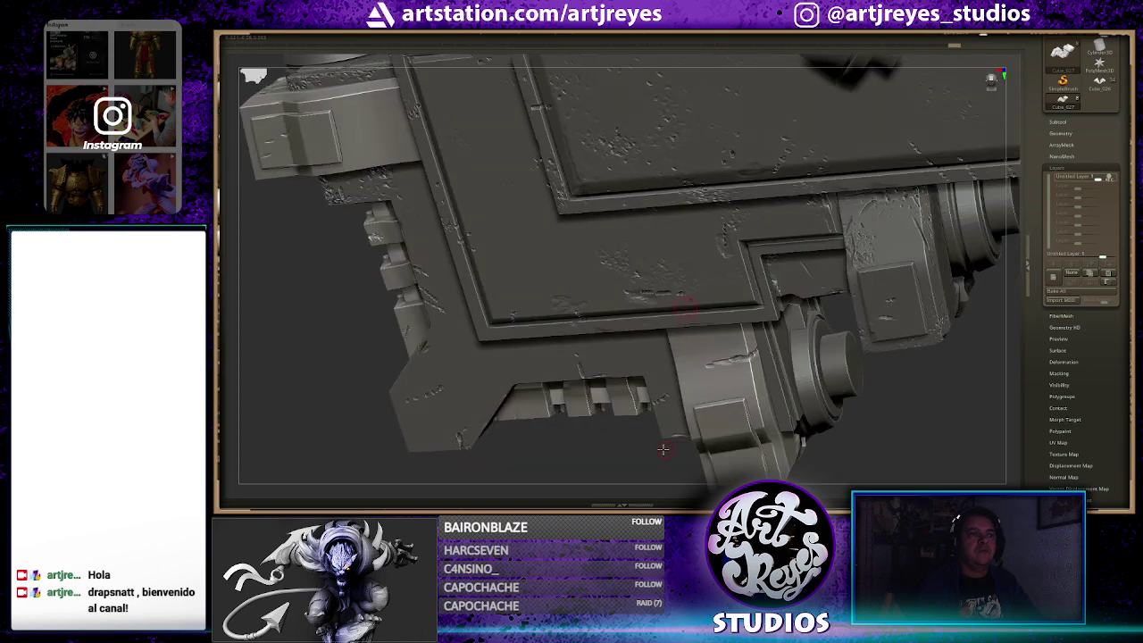
drag(634, 399, 659, 215)
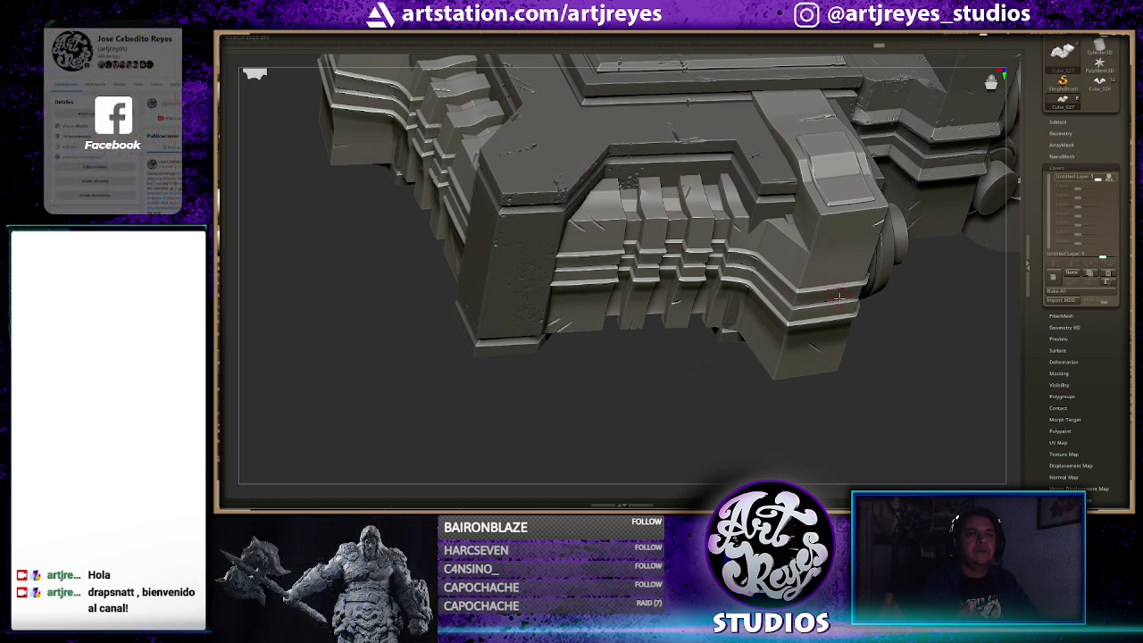
mouse_move(895, 315)
mouse_down()
mouse_move(804, 108)
mouse_move(818, 94)
mouse_up()
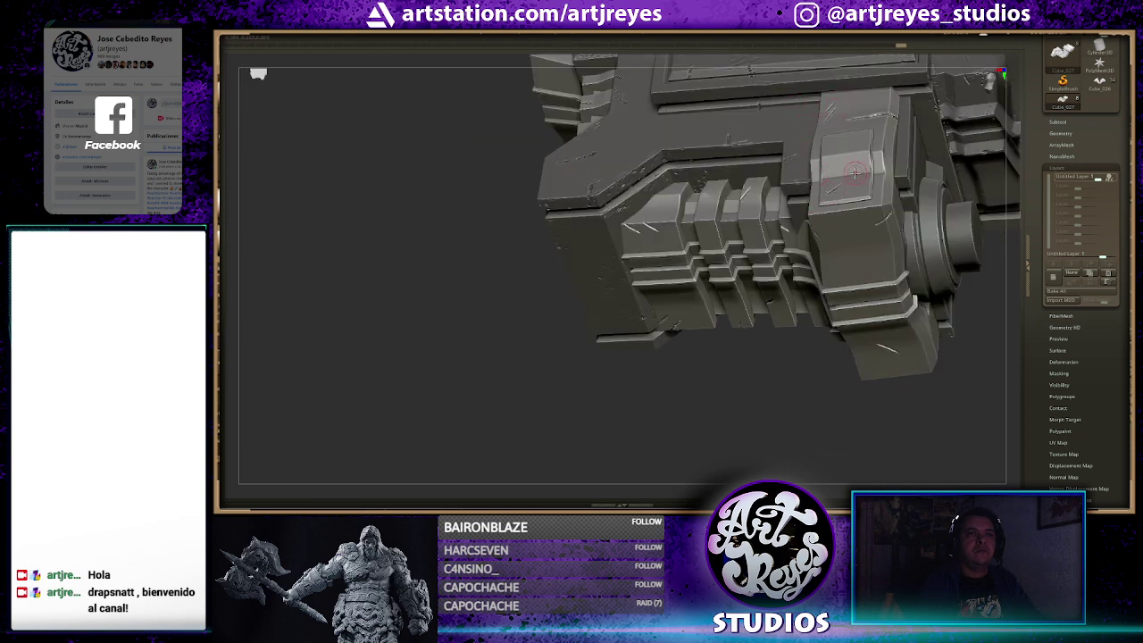
mouse_move(753, 329)
mouse_down()
mouse_move(735, 416)
mouse_move(714, 413)
mouse_up()
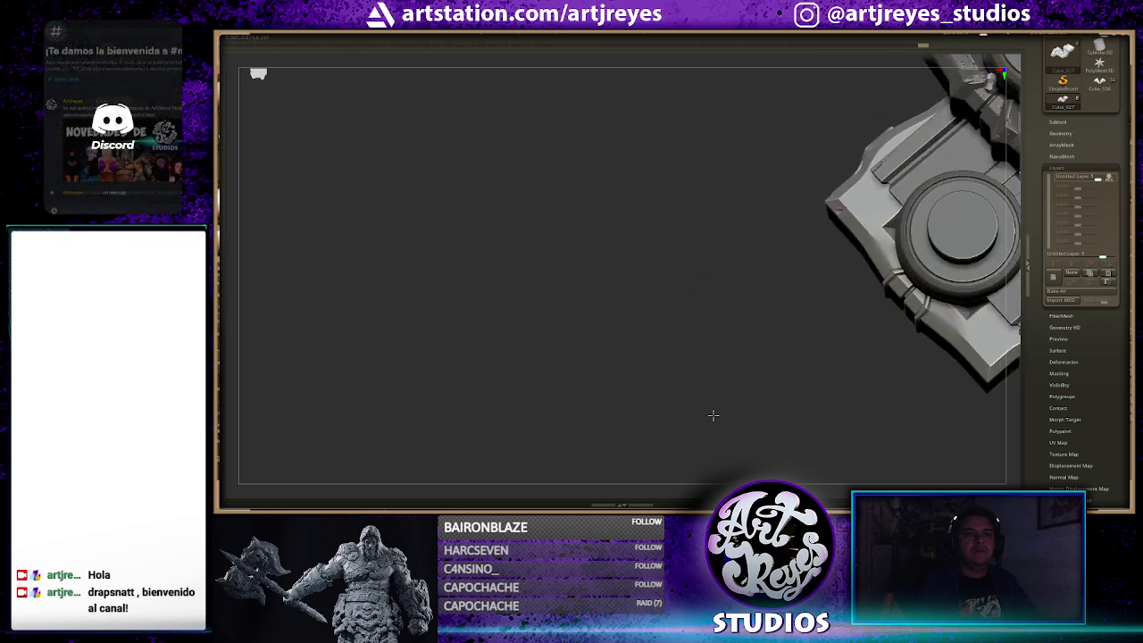
mouse_move(786, 388)
mouse_down()
mouse_move(703, 357)
mouse_move(783, 232)
mouse_up()
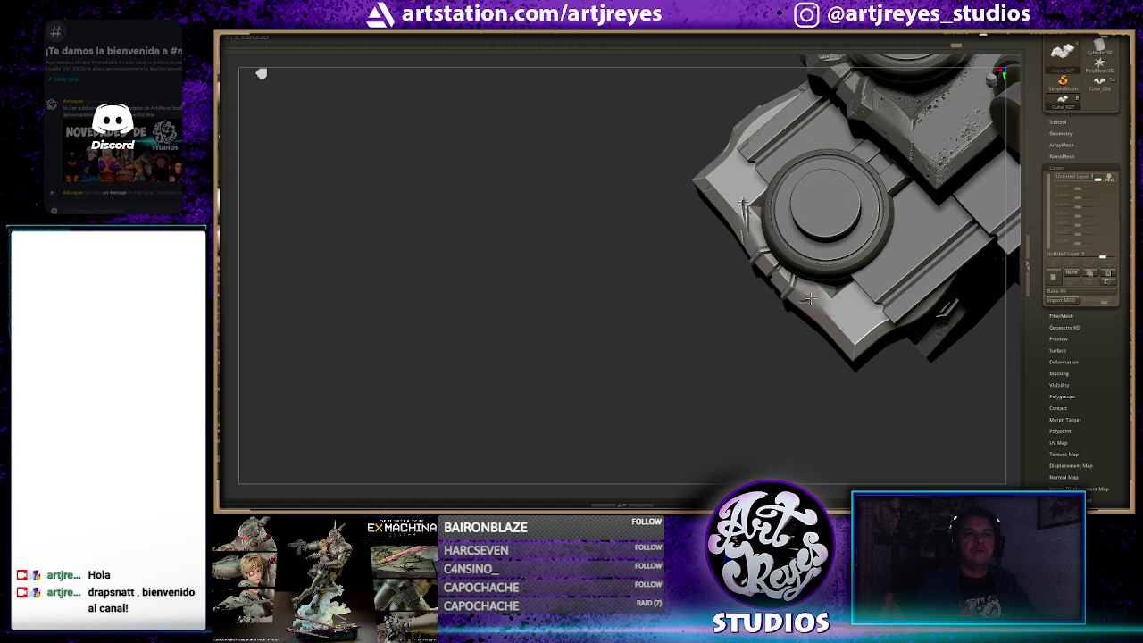
mouse_move(772, 376)
mouse_down()
mouse_move(658, 377)
mouse_move(559, 309)
mouse_up()
mouse_move(531, 259)
mouse_down()
mouse_move(533, 247)
mouse_move(460, 246)
mouse_up()
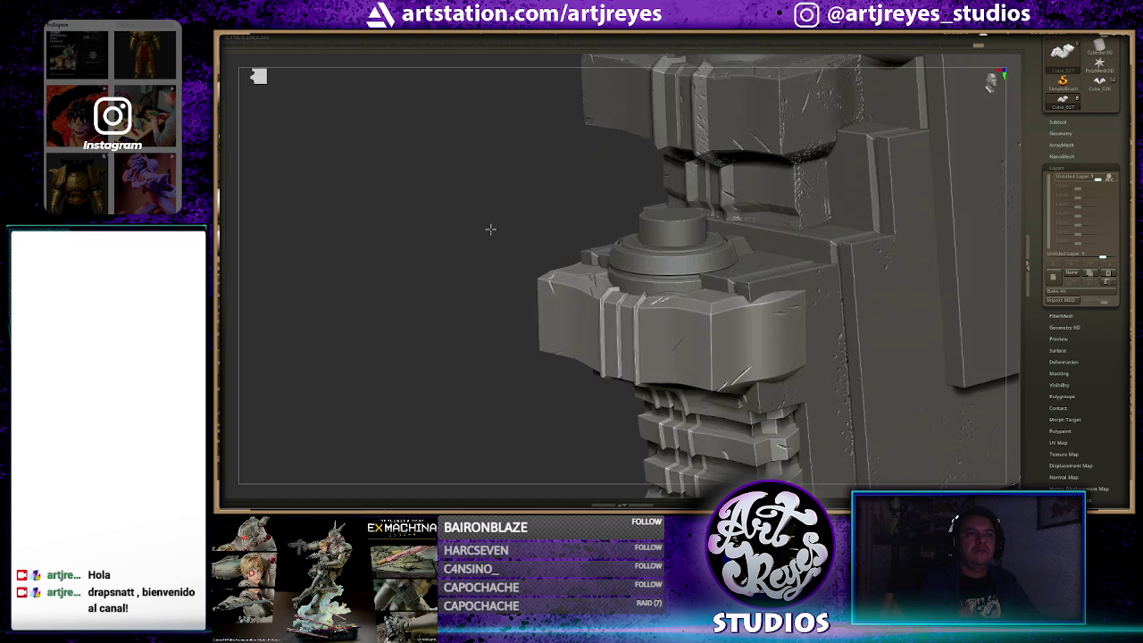
drag(554, 261, 556, 253)
Choose a scratch damage brush and set Z Intensity 16 and Draw Size 5
key(b)
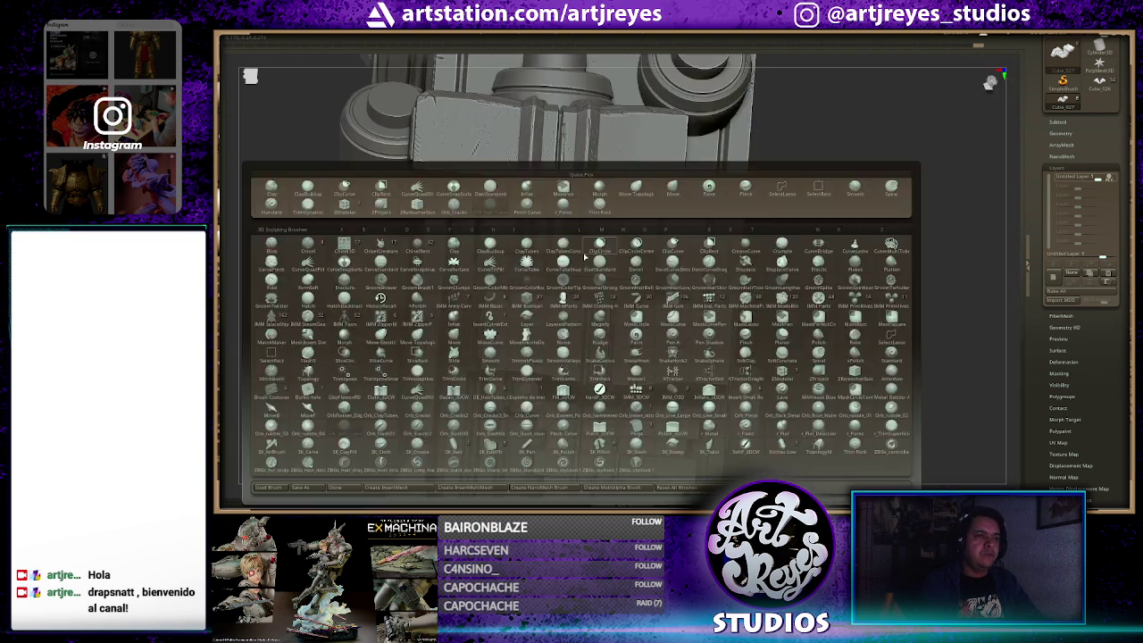
click(589, 195)
key(space)
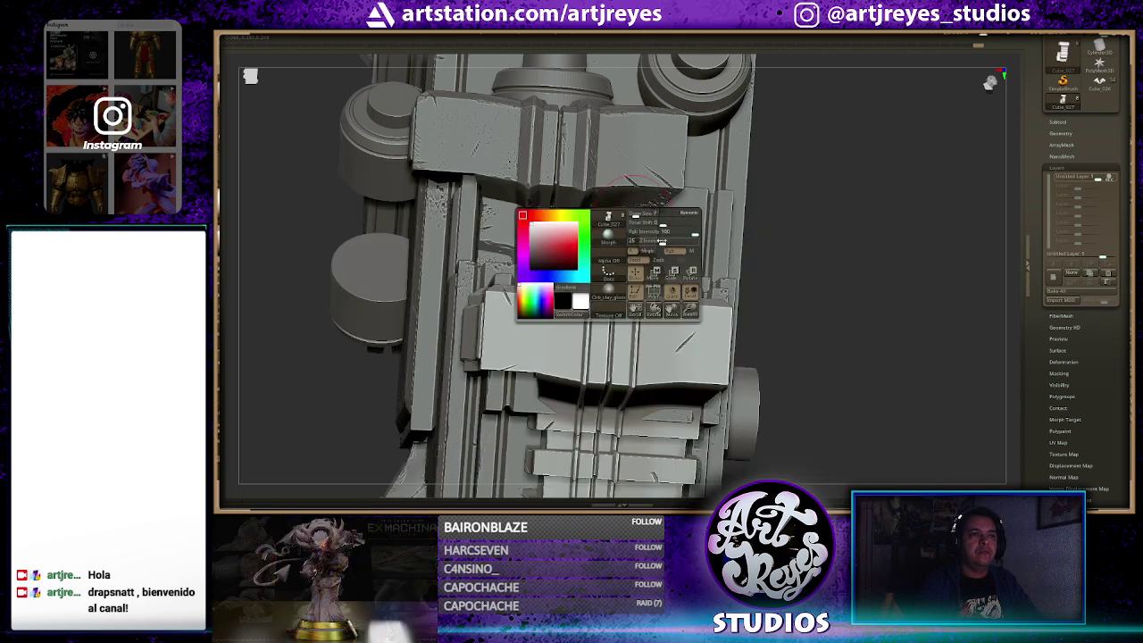
drag(665, 241, 651, 241)
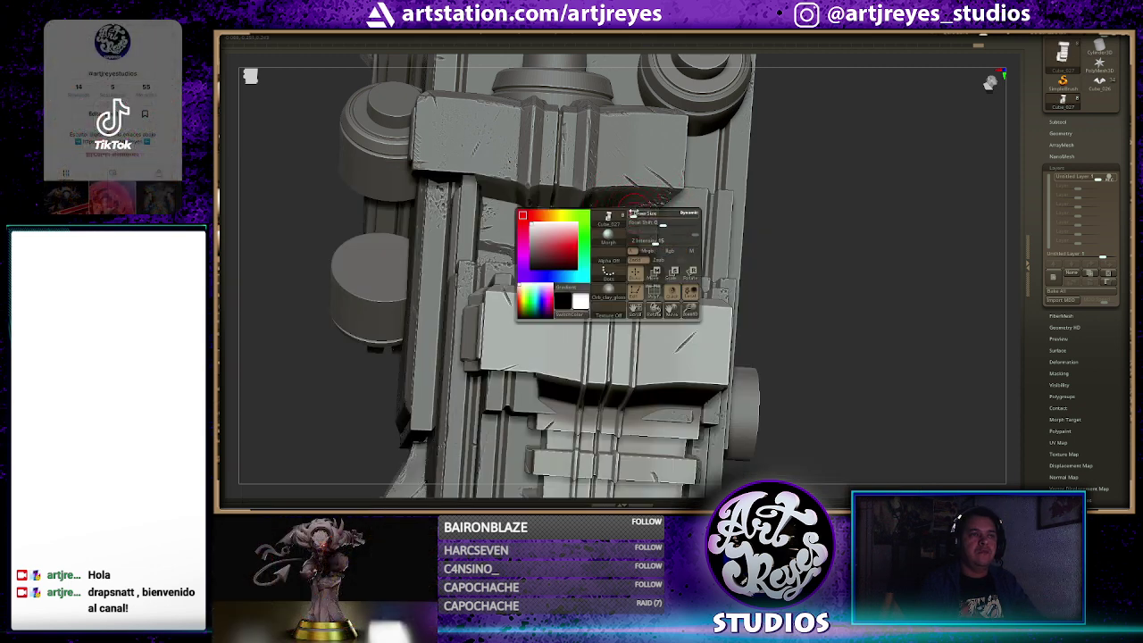
mouse_move(824, 247)
mouse_down()
mouse_move(692, 238)
mouse_move(709, 173)
mouse_move(633, 161)
mouse_move(661, 268)
mouse_up()
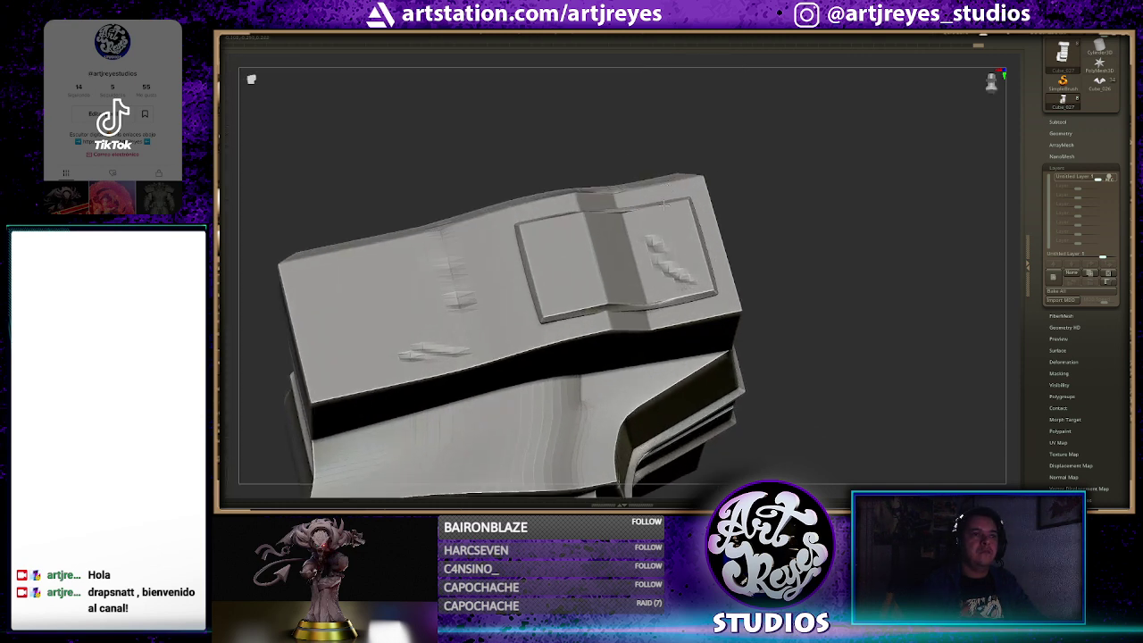
Undo the two stray scratch strokes on the armor plates
key(ctrl+z)
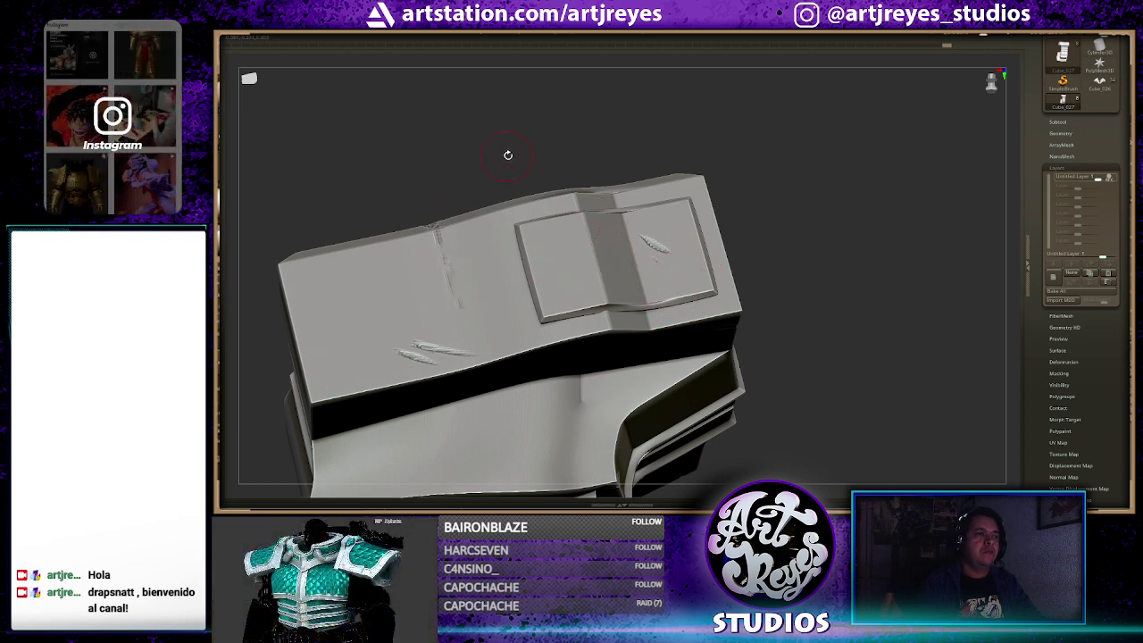
drag(507, 155, 472, 268)
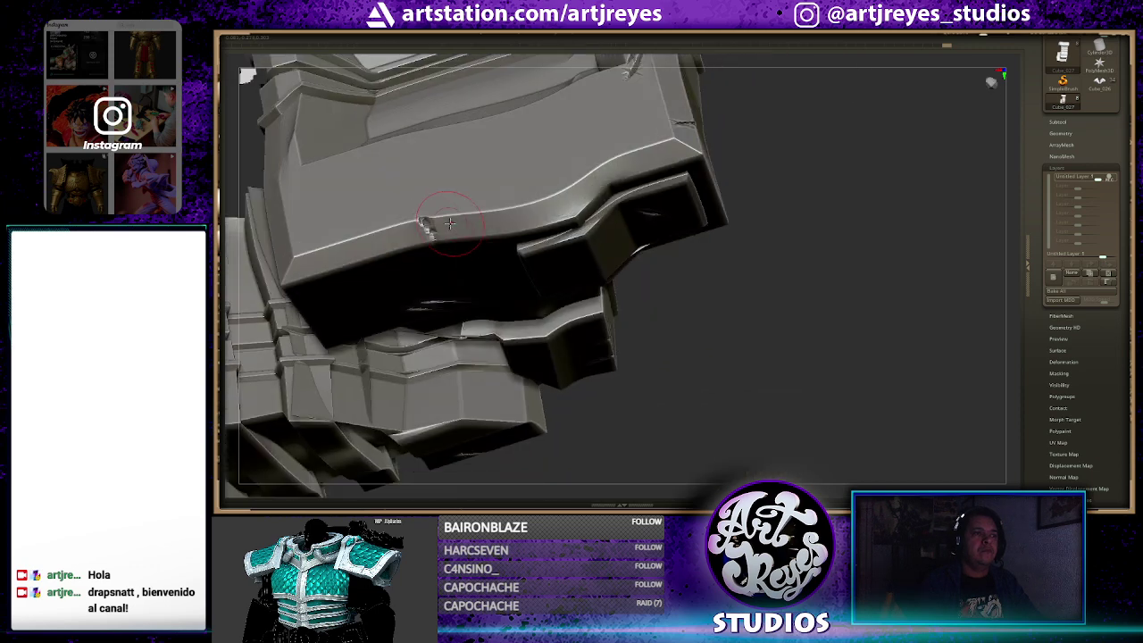
mouse_move(628, 334)
mouse_down()
mouse_move(613, 327)
mouse_move(467, 357)
mouse_move(455, 399)
mouse_move(586, 260)
mouse_up()
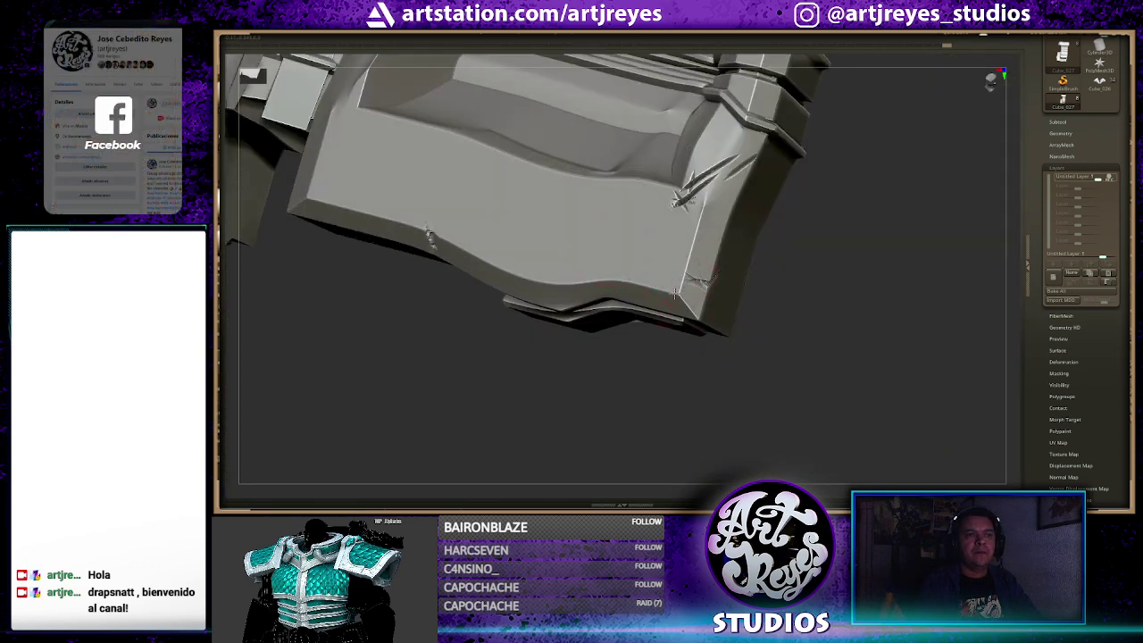
key(ctrl+z)
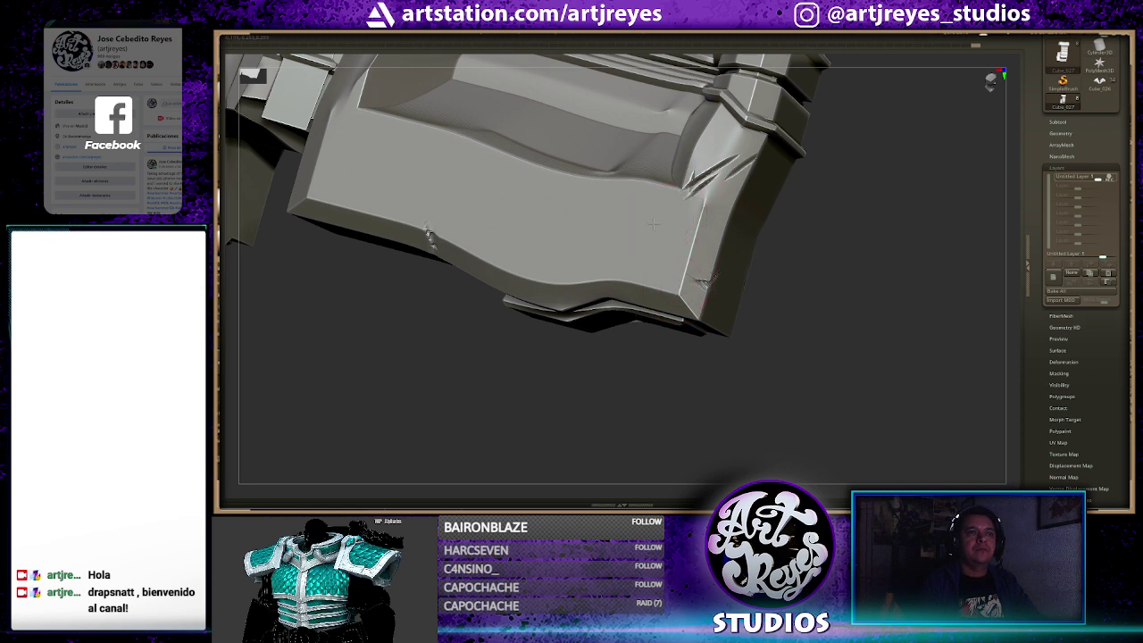
Orbit and frame both armor pieces to review the damage
drag(783, 257, 663, 388)
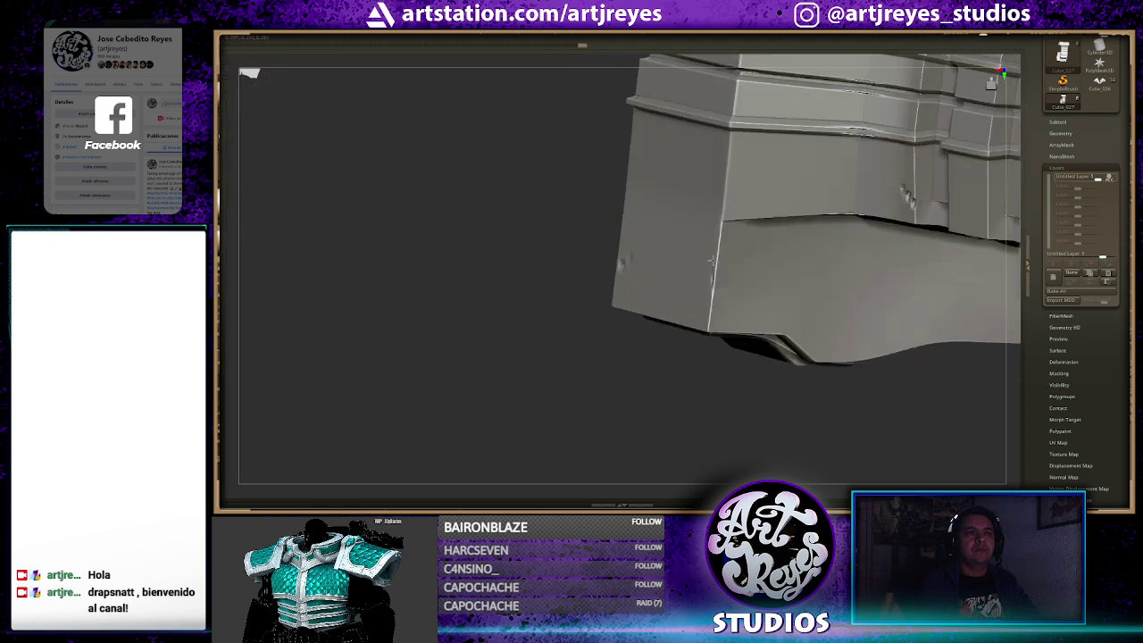
mouse_move(510, 380)
mouse_down()
mouse_move(704, 414)
mouse_move(721, 381)
mouse_up()
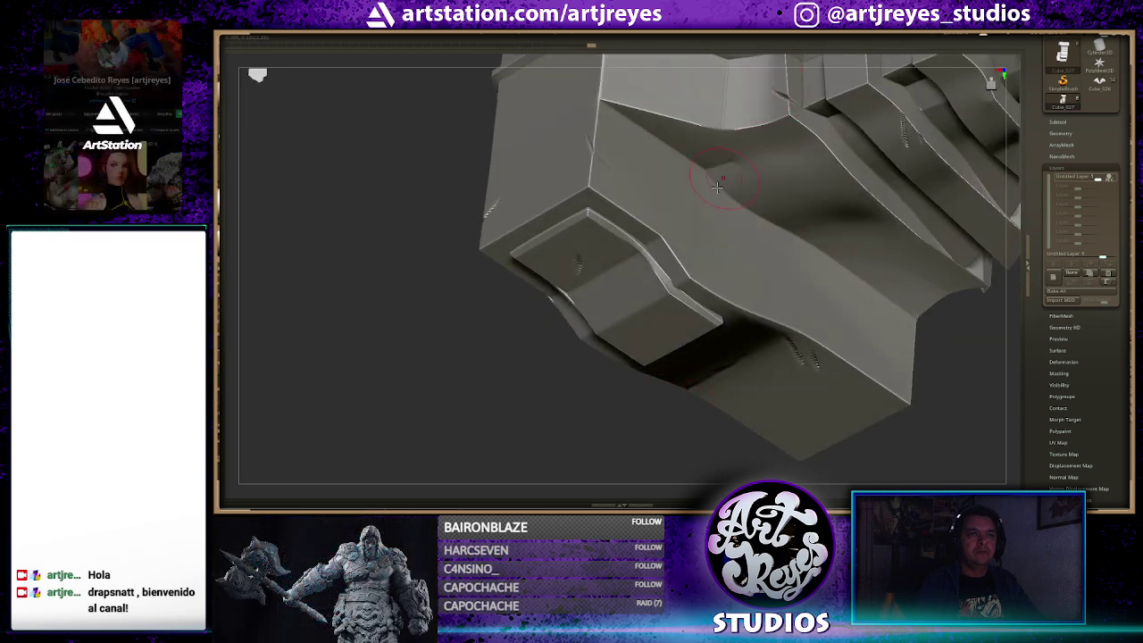
mouse_move(607, 346)
mouse_down()
mouse_move(428, 374)
mouse_move(898, 243)
mouse_move(716, 353)
mouse_move(773, 280)
mouse_move(794, 324)
mouse_move(670, 271)
mouse_move(686, 232)
mouse_up()
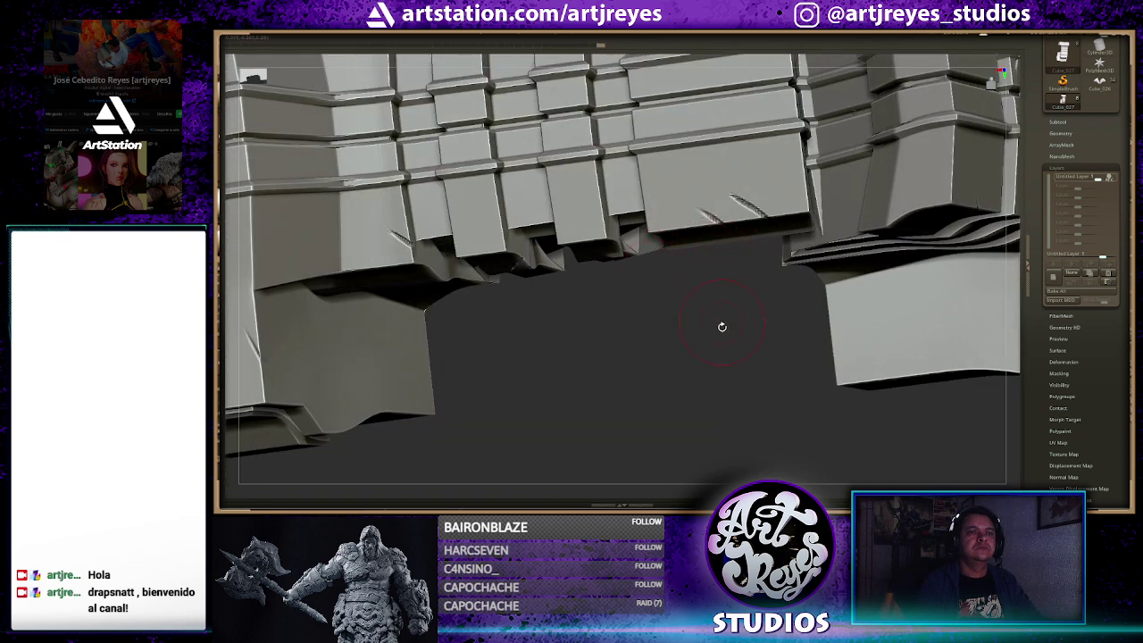
mouse_move(712, 335)
mouse_down()
mouse_move(684, 334)
mouse_move(619, 437)
mouse_move(637, 197)
mouse_up()
key(f)
mouse_move(658, 117)
mouse_down()
mouse_move(645, 146)
mouse_move(673, 257)
mouse_up()
mouse_move(658, 133)
mouse_down()
mouse_move(676, 212)
mouse_move(580, 238)
mouse_move(658, 412)
mouse_move(623, 325)
mouse_up()
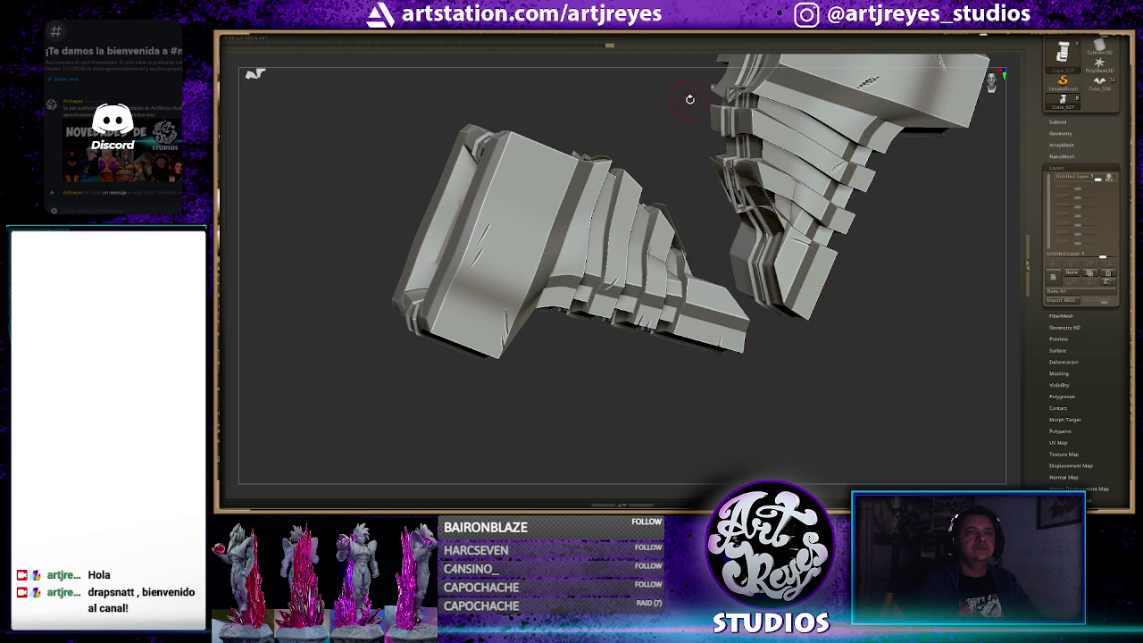
drag(689, 99, 723, 182)
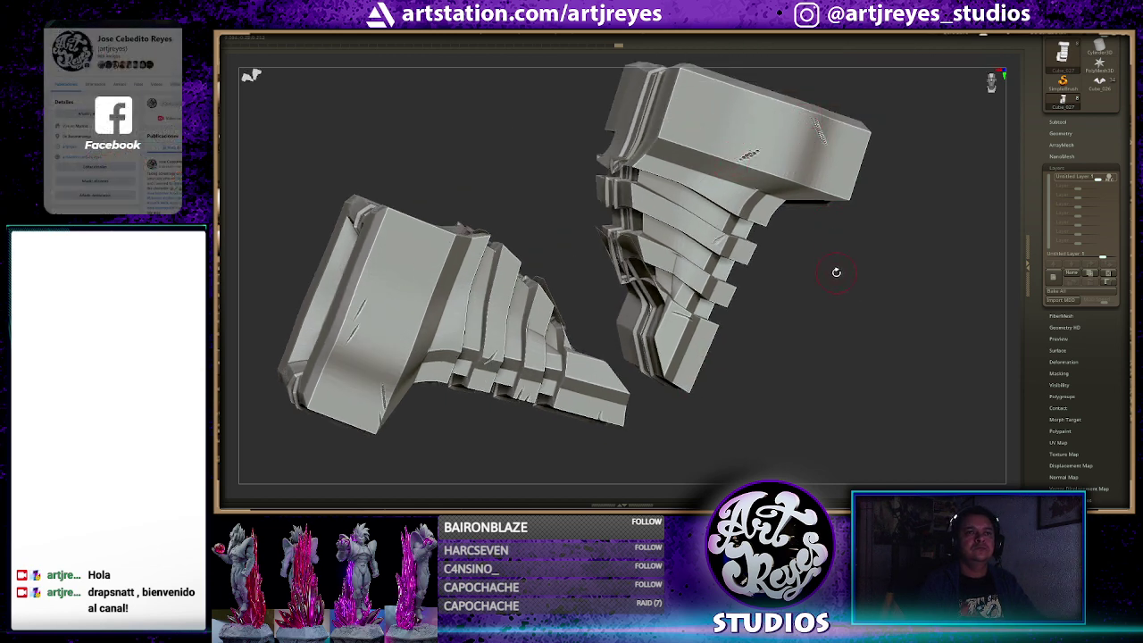
drag(837, 272, 754, 265)
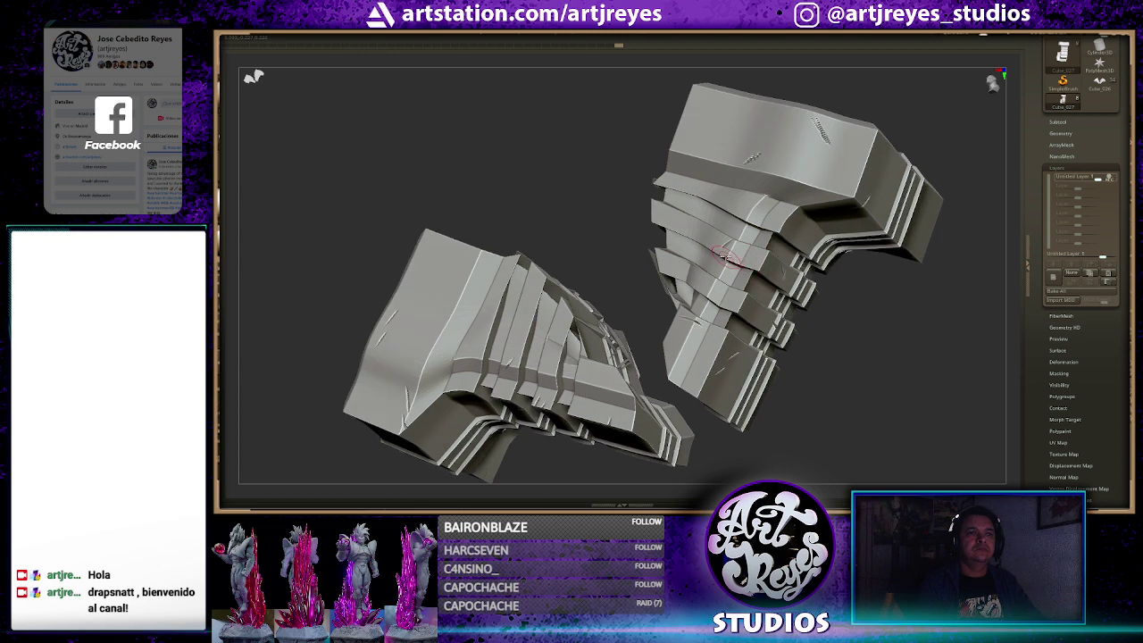
drag(863, 309, 760, 284)
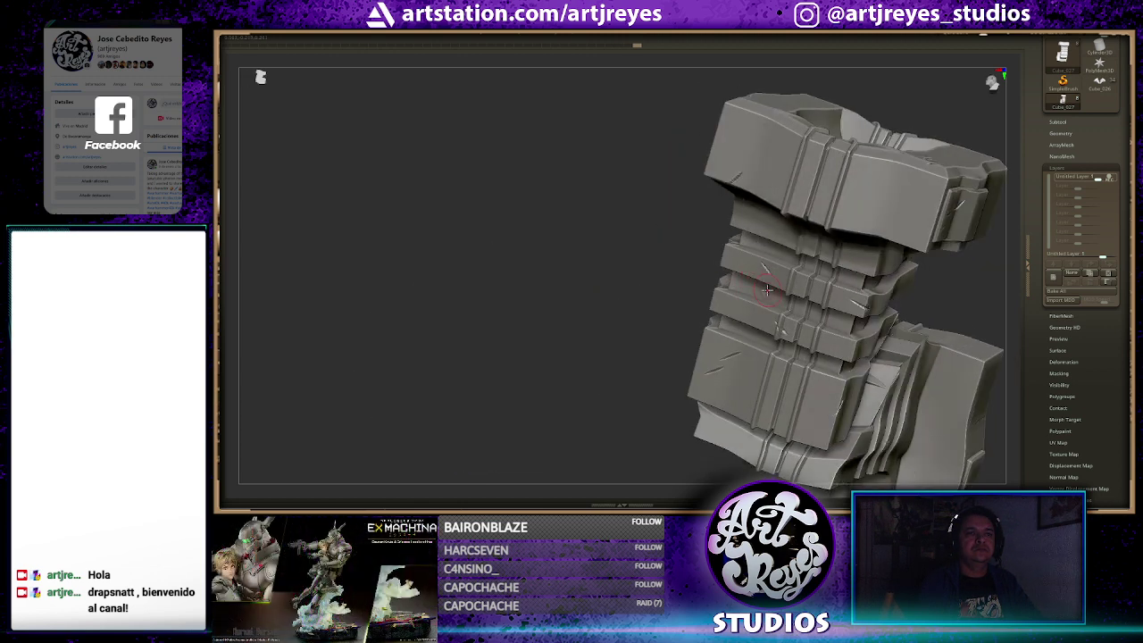
mouse_move(628, 261)
mouse_down()
mouse_move(865, 278)
mouse_move(679, 167)
mouse_up()
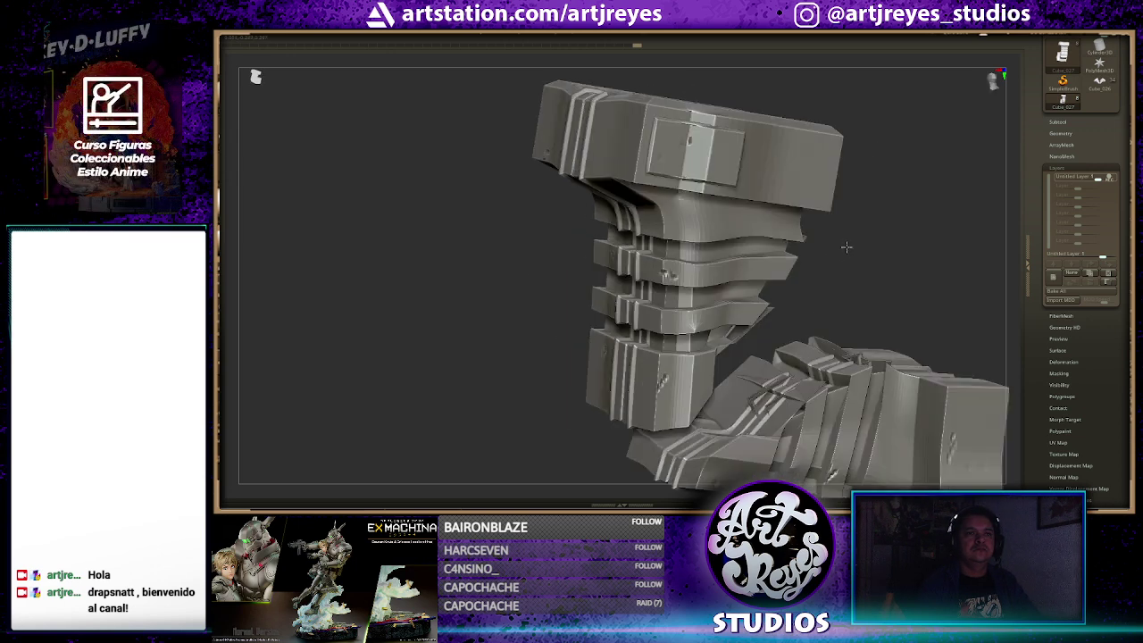
drag(534, 314, 536, 265)
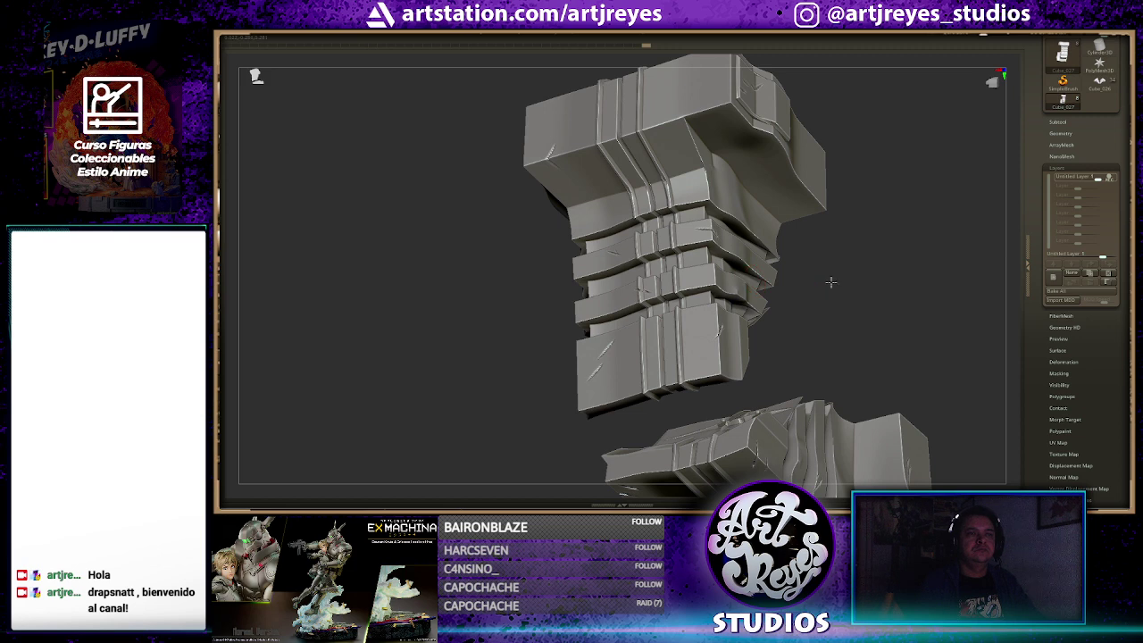
drag(831, 282, 726, 238)
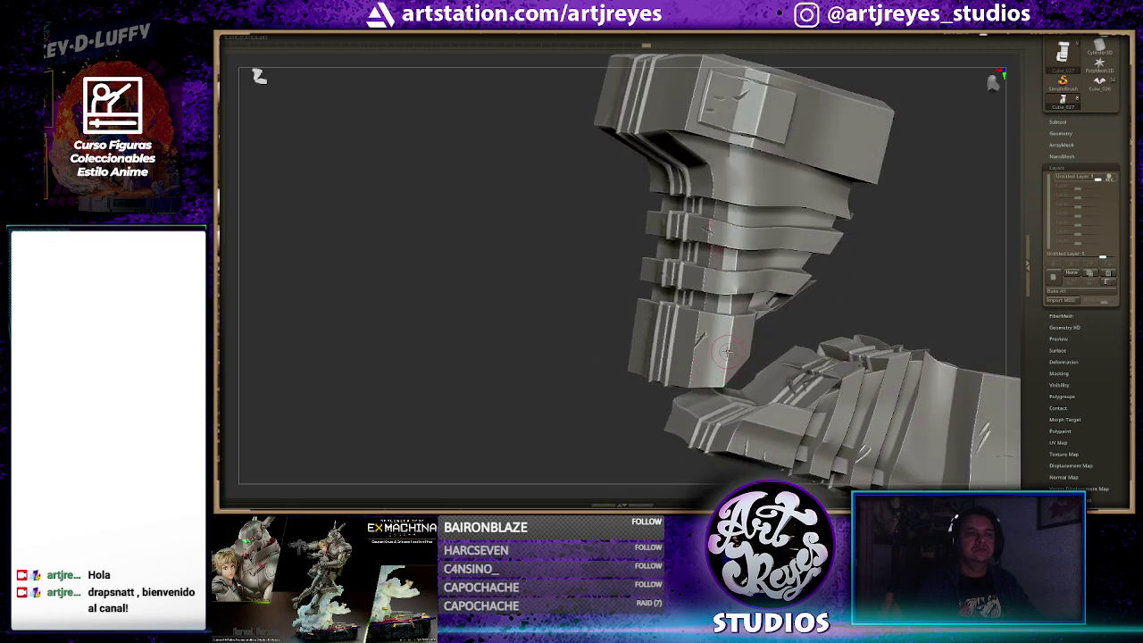
mouse_move(869, 265)
alt+mouse_down()
mouse_move(791, 262)
mouse_move(793, 215)
alt+mouse_up()
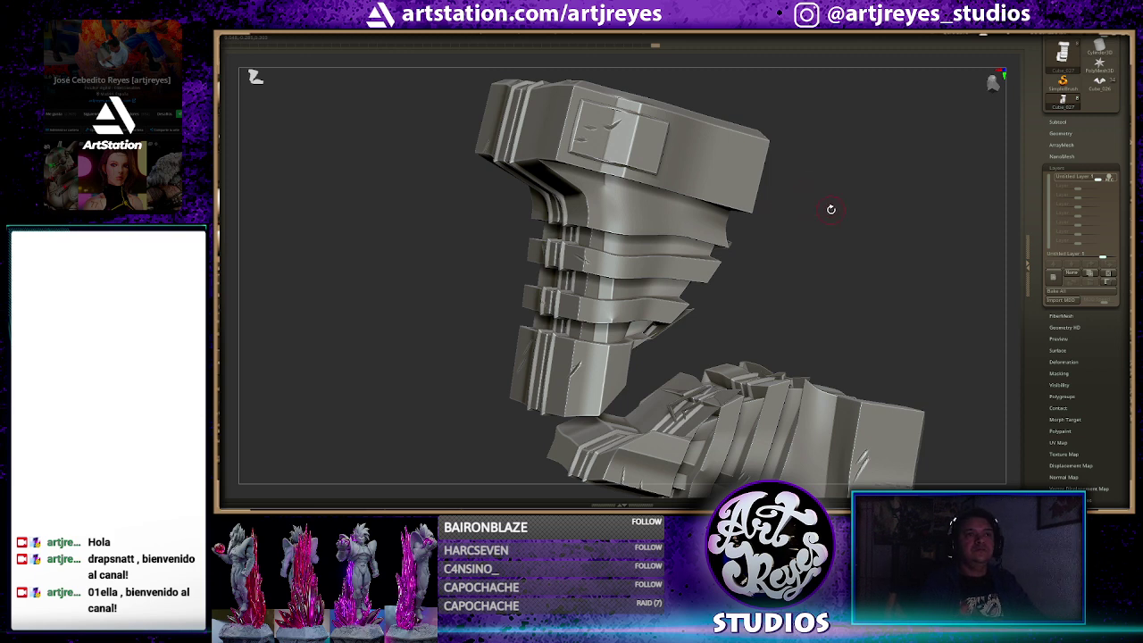
mouse_move(829, 209)
mouse_down()
mouse_move(806, 187)
mouse_move(834, 268)
mouse_move(753, 130)
mouse_move(767, 176)
mouse_move(771, 164)
mouse_move(704, 170)
mouse_move(684, 152)
mouse_move(704, 120)
mouse_move(704, 205)
mouse_move(705, 182)
mouse_move(663, 169)
mouse_move(819, 222)
mouse_move(806, 191)
mouse_move(807, 217)
mouse_up()
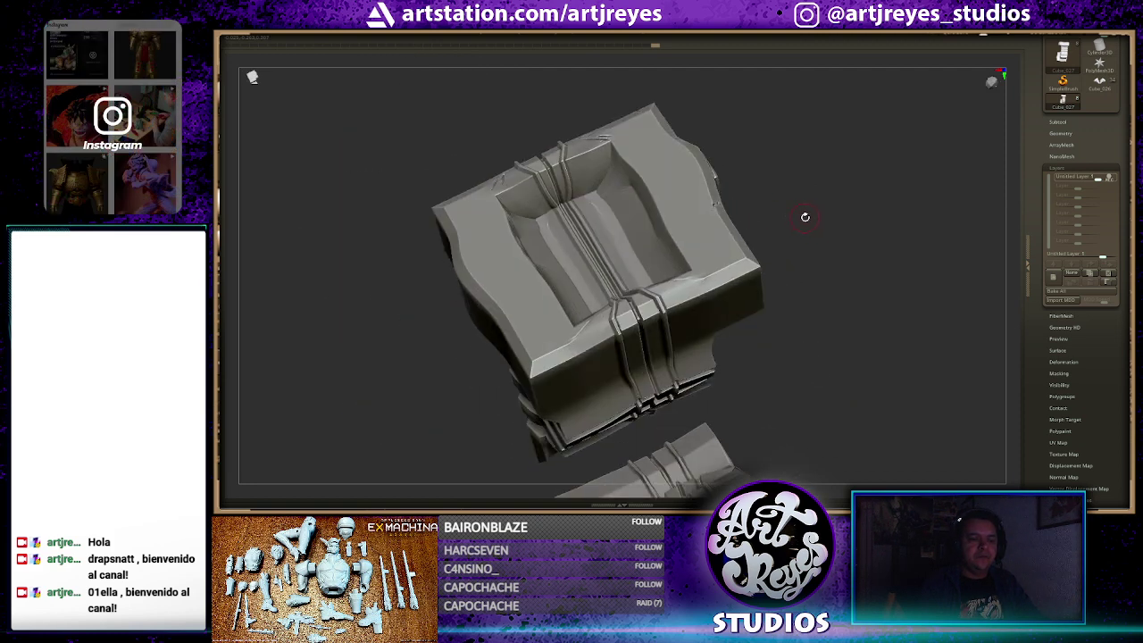
mouse_move(812, 230)
mouse_down()
mouse_move(807, 222)
mouse_move(808, 256)
mouse_move(778, 214)
mouse_move(785, 247)
mouse_move(812, 244)
mouse_move(778, 255)
mouse_move(809, 209)
mouse_up()
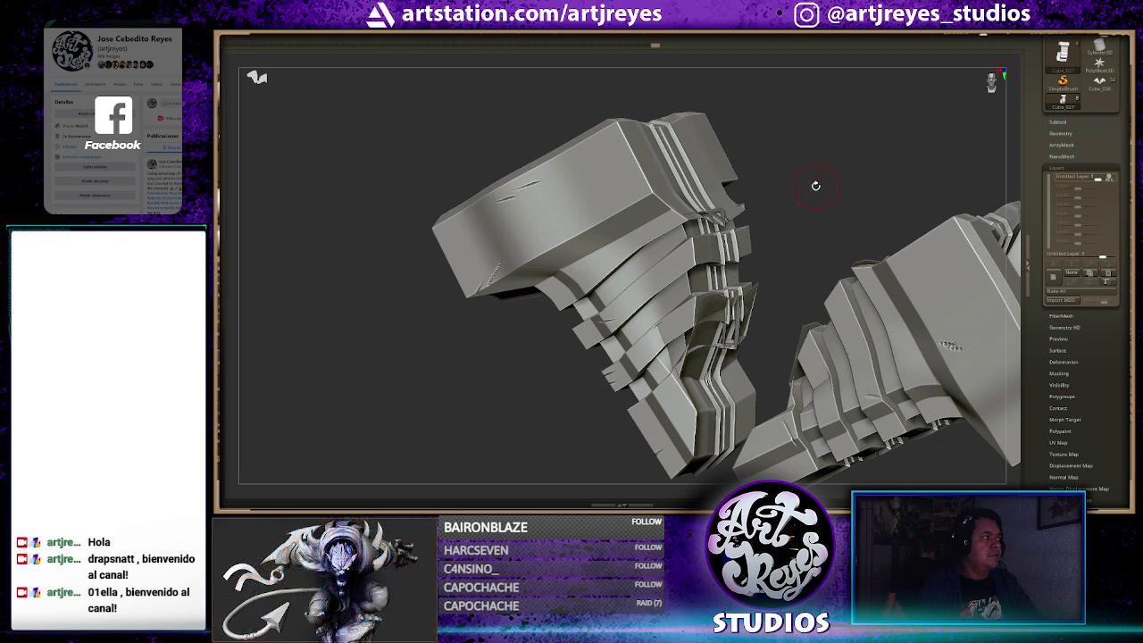
mouse_move(819, 198)
mouse_down()
mouse_move(766, 167)
mouse_move(835, 232)
mouse_move(913, 260)
mouse_up()
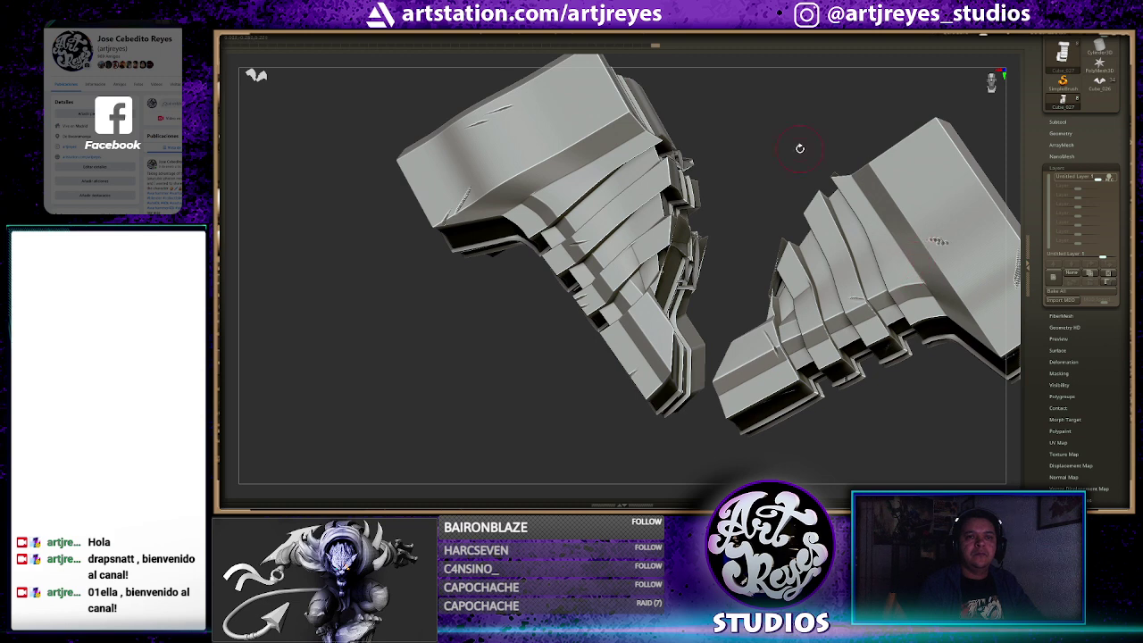
mouse_move(800, 148)
mouse_down()
mouse_move(696, 140)
mouse_move(707, 160)
mouse_up()
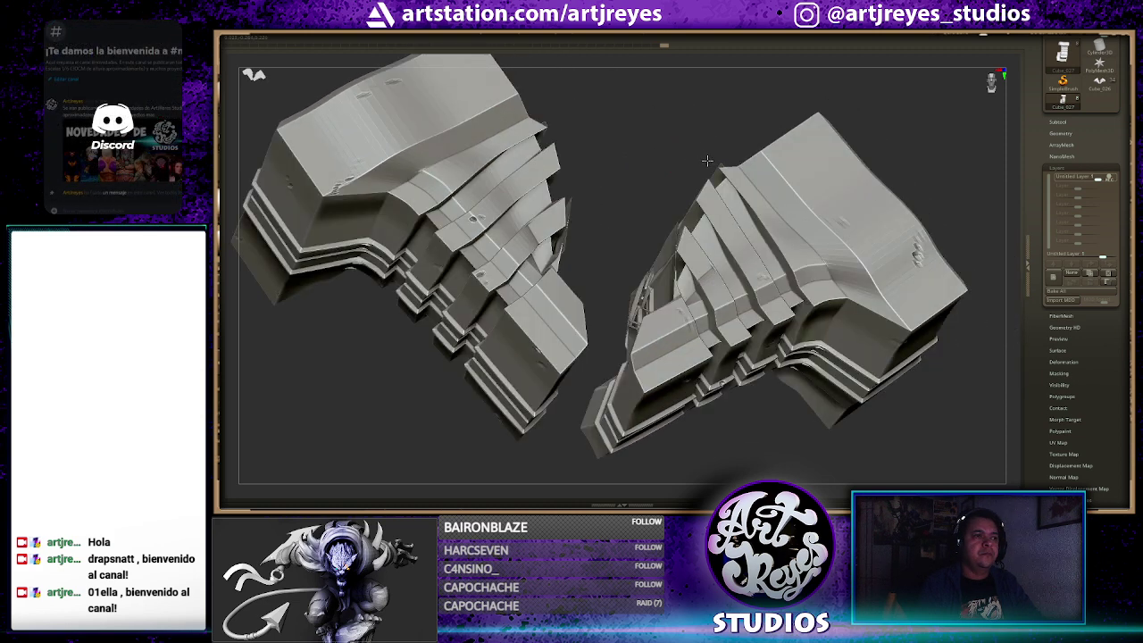
mouse_move(875, 152)
mouse_down()
mouse_move(829, 97)
mouse_move(663, 352)
mouse_move(650, 275)
mouse_move(669, 281)
mouse_move(607, 282)
mouse_move(888, 264)
mouse_move(812, 191)
mouse_move(812, 268)
mouse_move(821, 247)
mouse_move(722, 222)
mouse_move(769, 211)
mouse_up()
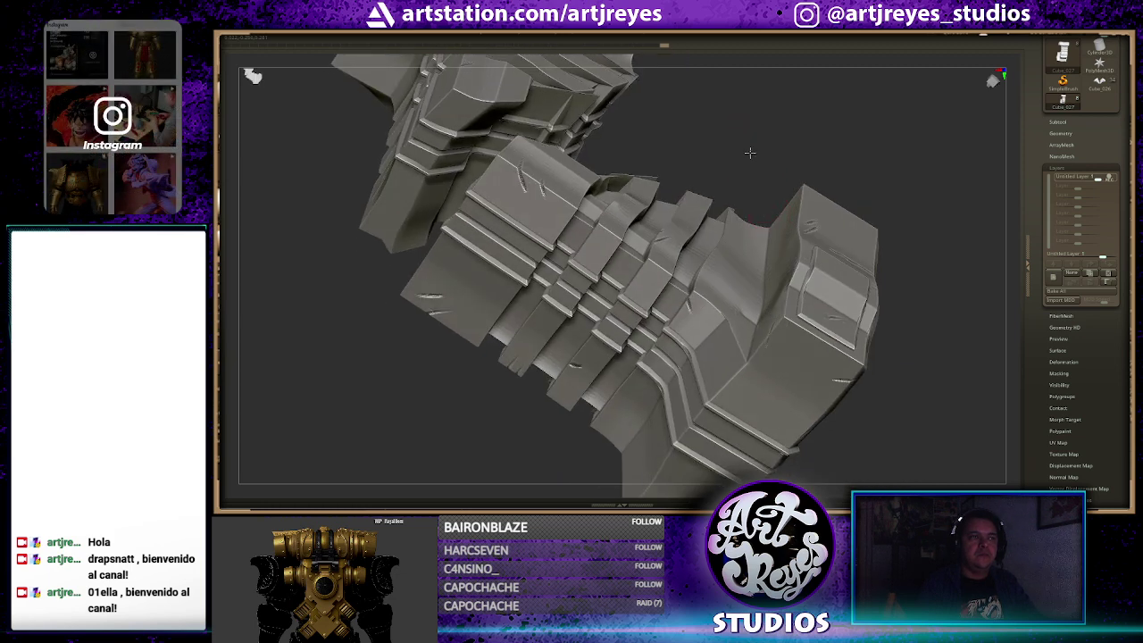
mouse_move(749, 152)
mouse_down()
mouse_move(788, 265)
mouse_move(776, 226)
mouse_move(692, 261)
mouse_up()
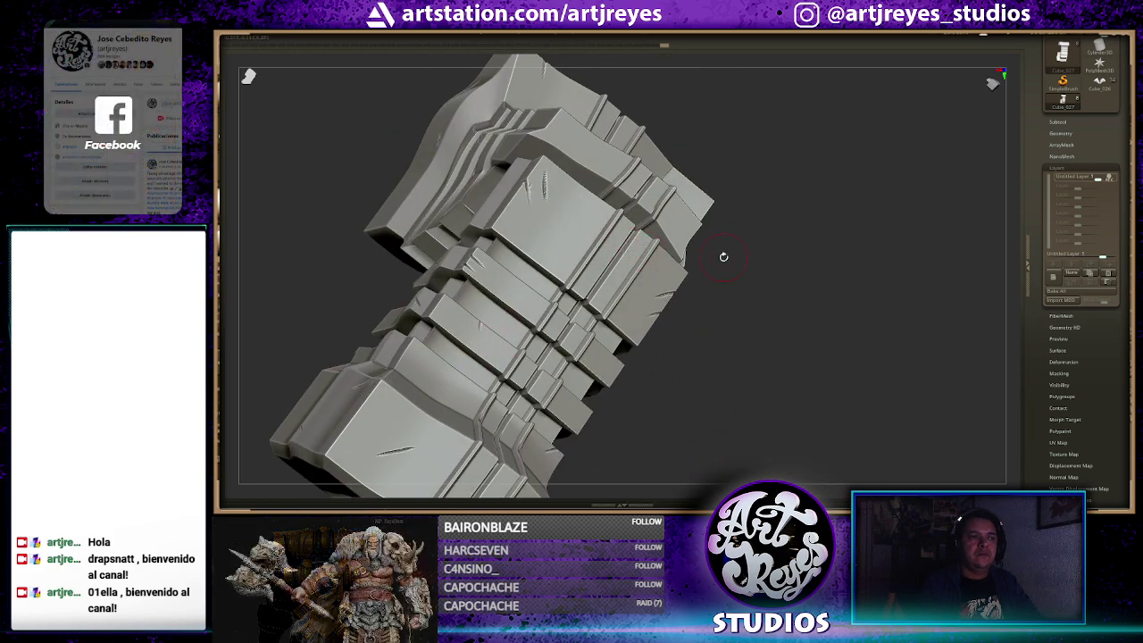
drag(724, 257, 676, 266)
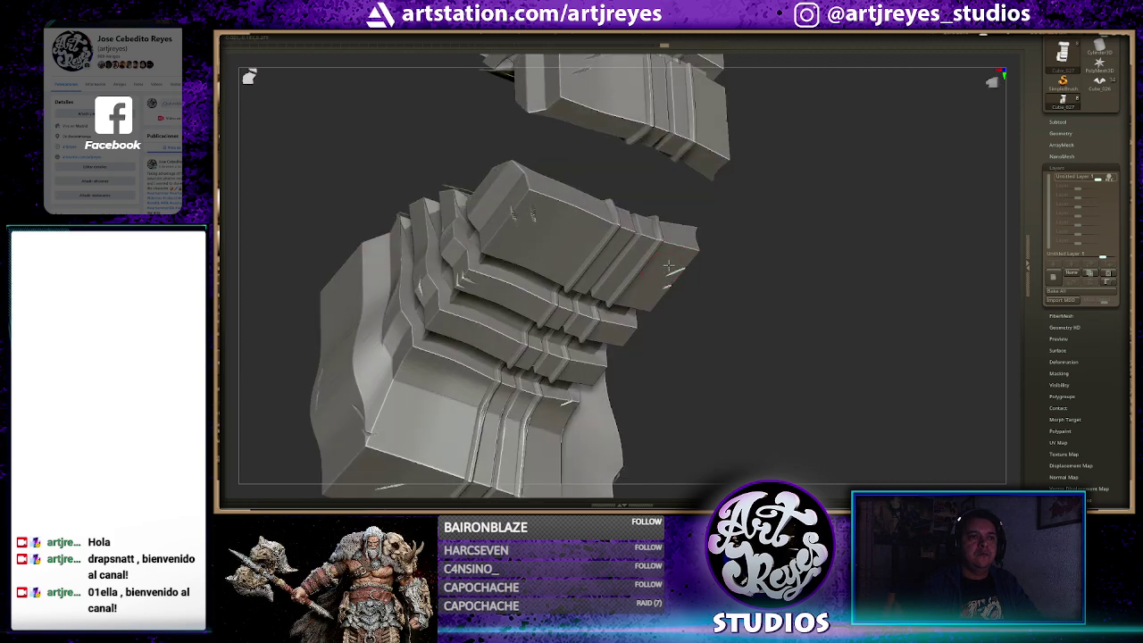
mouse_move(804, 221)
mouse_down()
mouse_move(774, 357)
mouse_move(797, 275)
mouse_move(741, 250)
mouse_move(732, 314)
mouse_move(729, 289)
mouse_up()
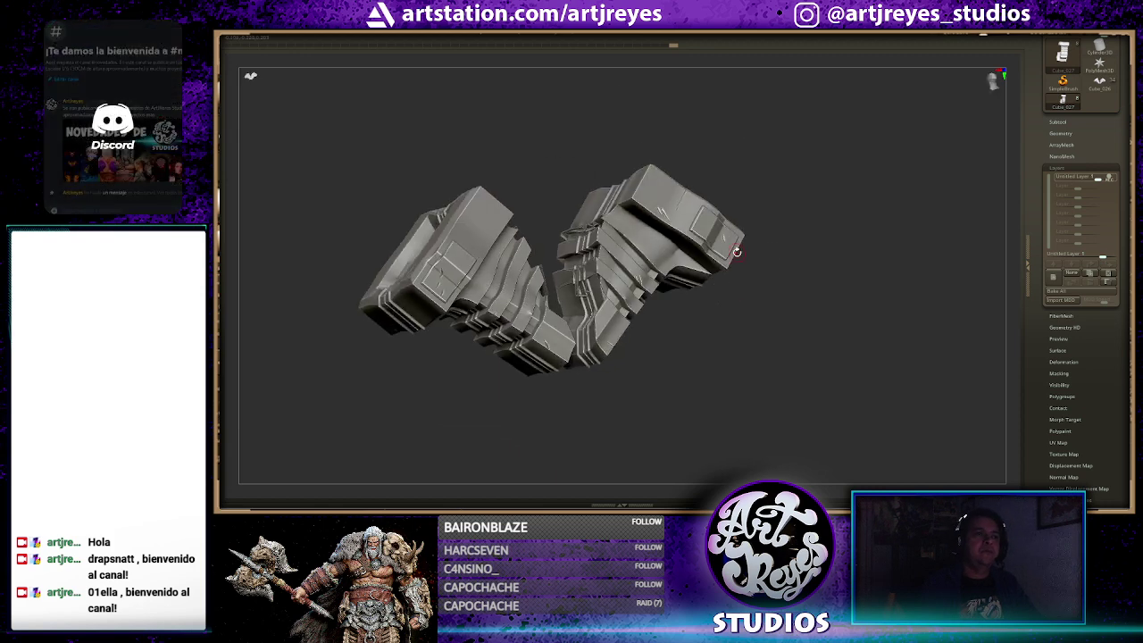
Restore the UI, select the Move brush, and store a morph target with StoreMT
key(Tab)
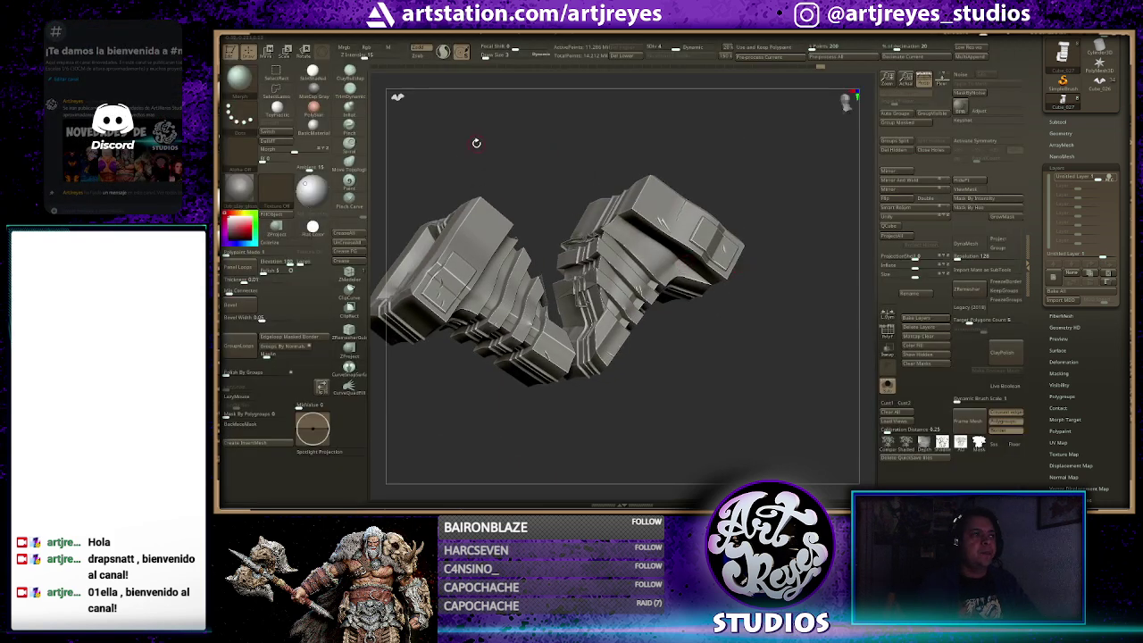
key(b)
key(m)
key(v)
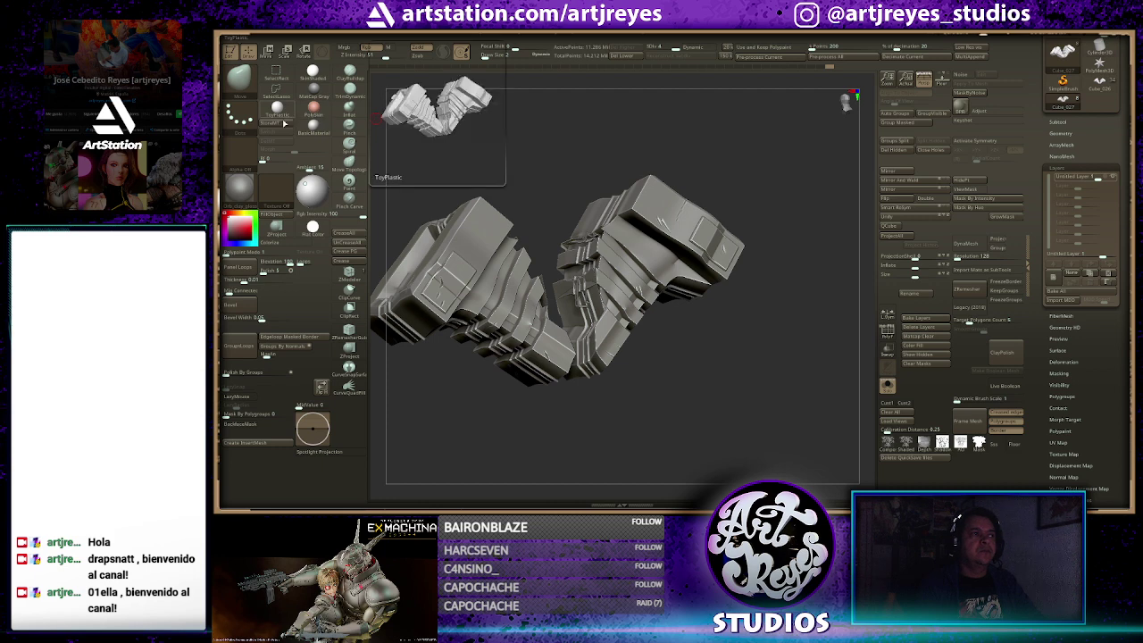
click(284, 123)
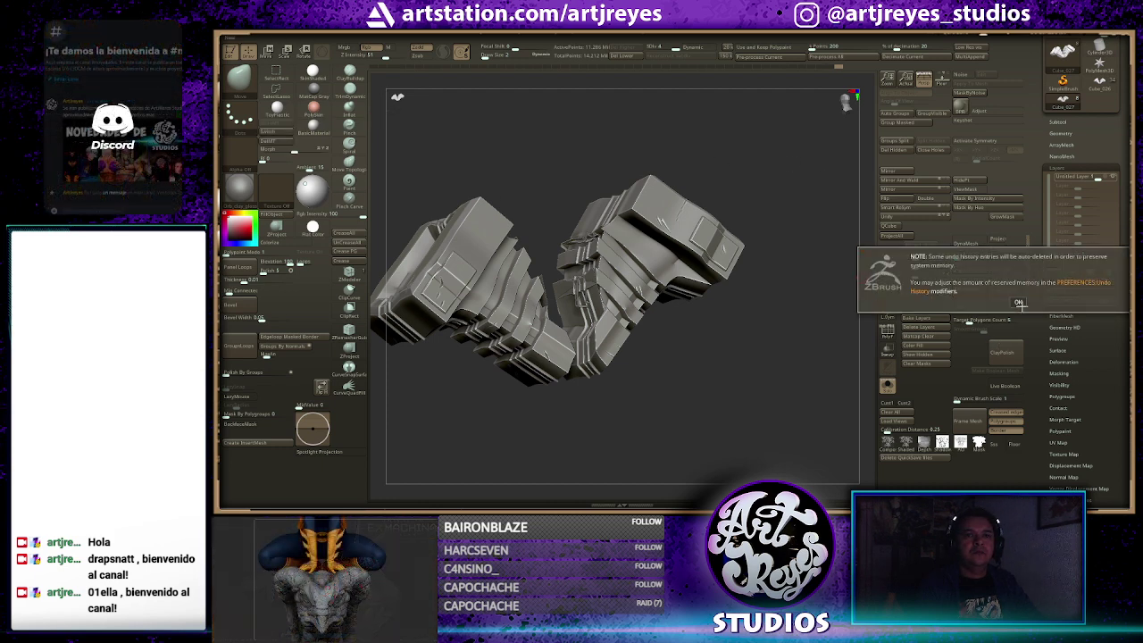
click(1017, 301)
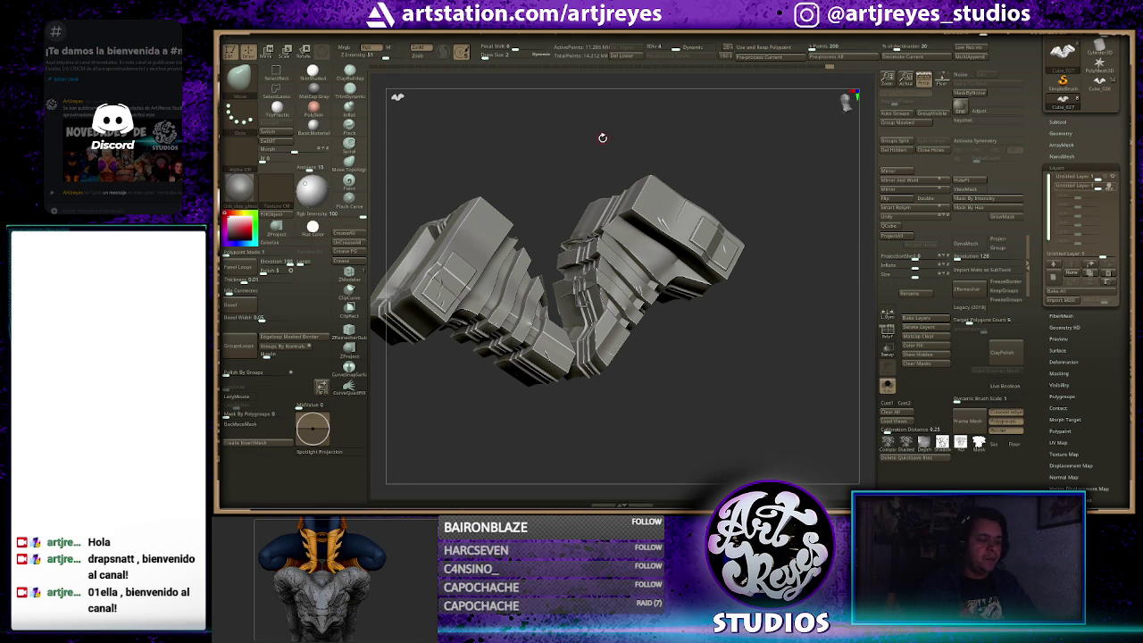
Pick a fine damage brush from the library and set Draw Size to 2
key(b)
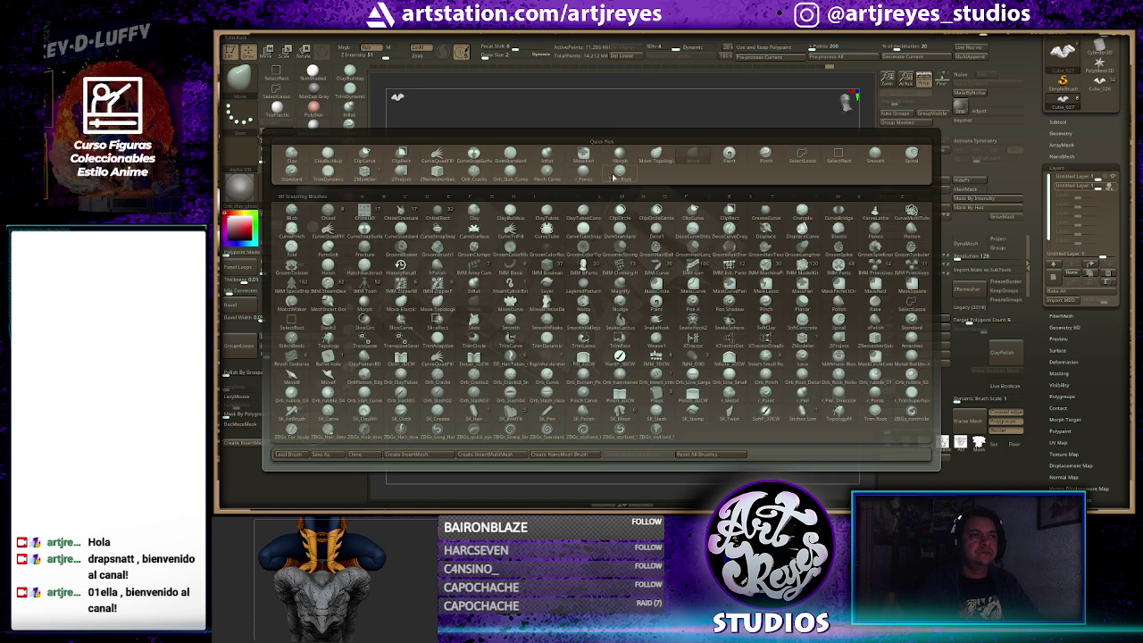
click(612, 178)
key(space)
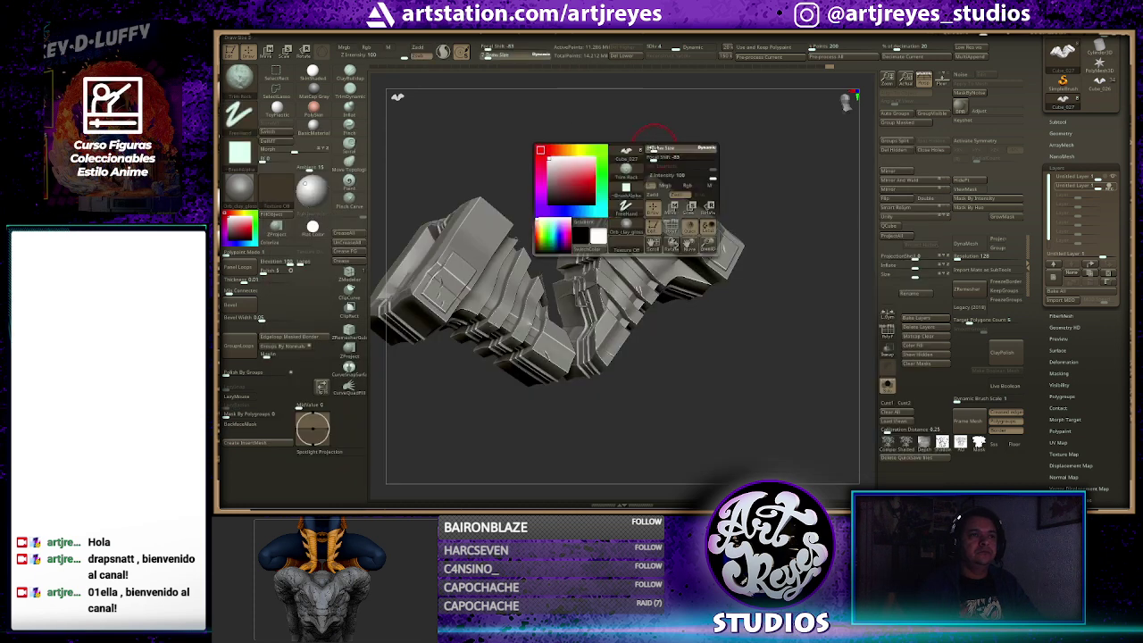
drag(651, 146, 701, 140)
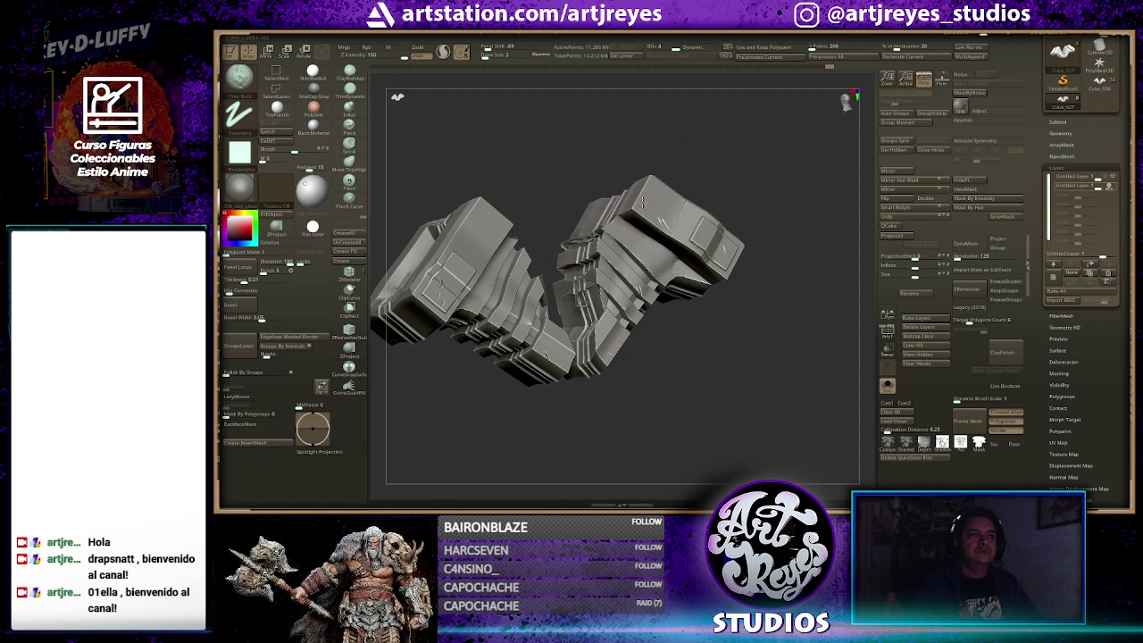
Carve small chips along the raised panel's front edge, then hide the interface for a full-screen canvas
mouse_move(750, 162)
alt+right_down()
mouse_move(824, 176)
mouse_move(585, 113)
alt+right_up()
right_drag(384, 144, 631, 211)
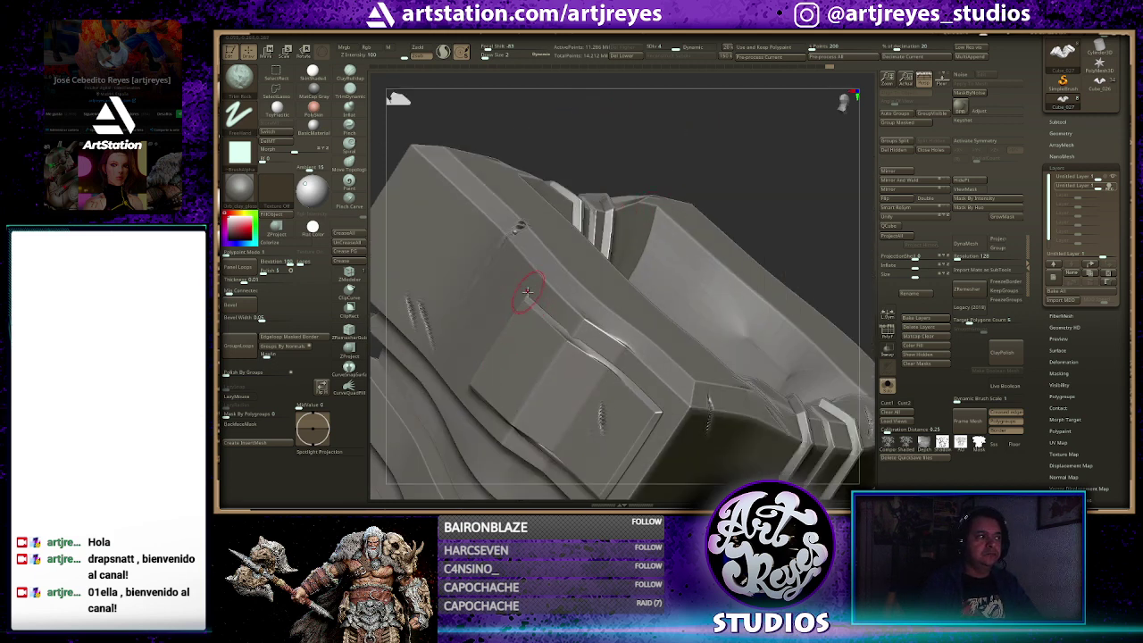
key(space)
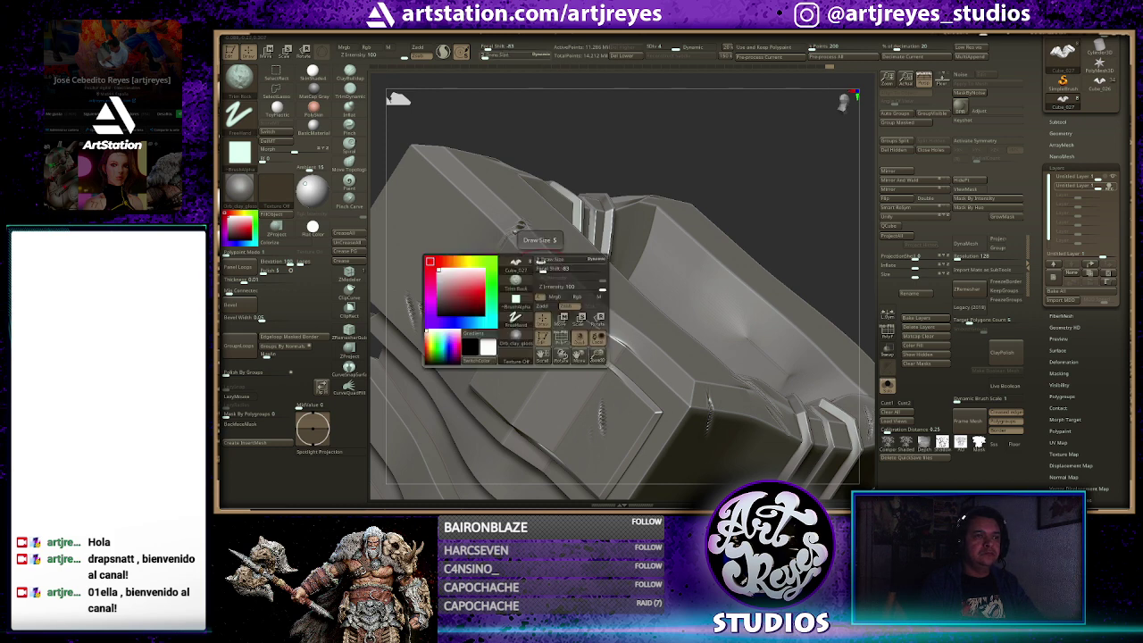
drag(625, 128, 548, 357)
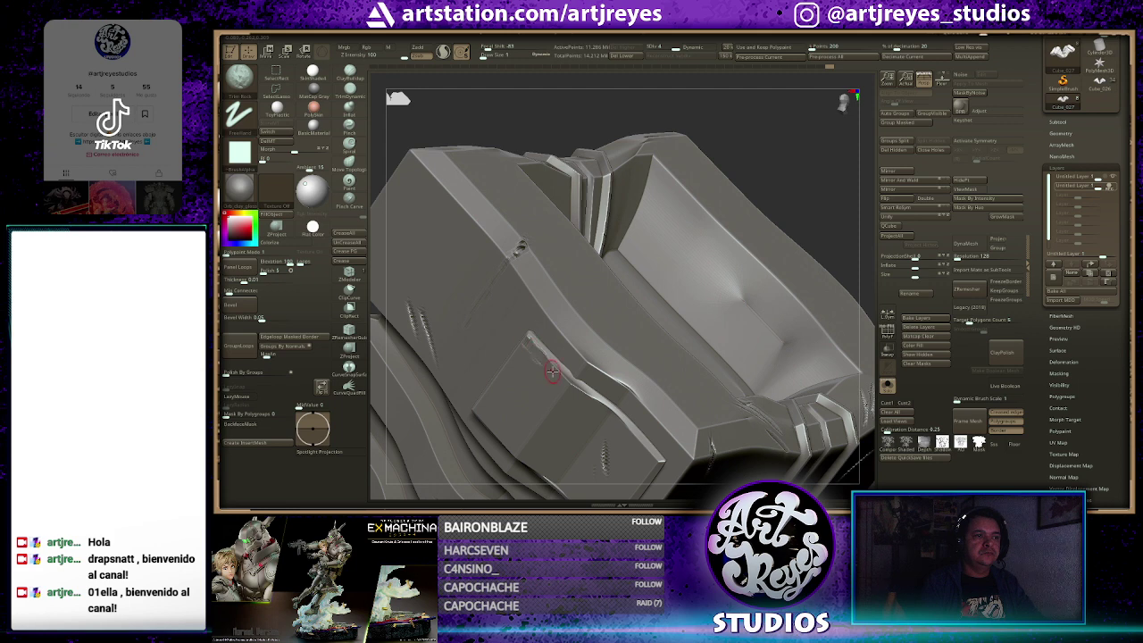
drag(642, 310, 548, 262)
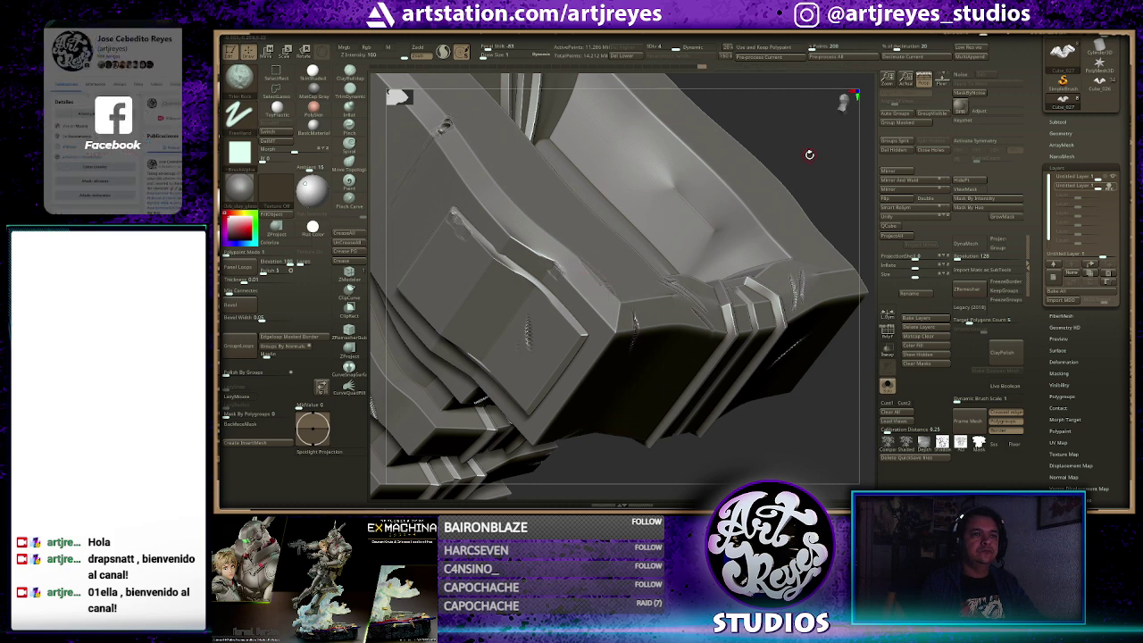
drag(809, 155, 705, 199)
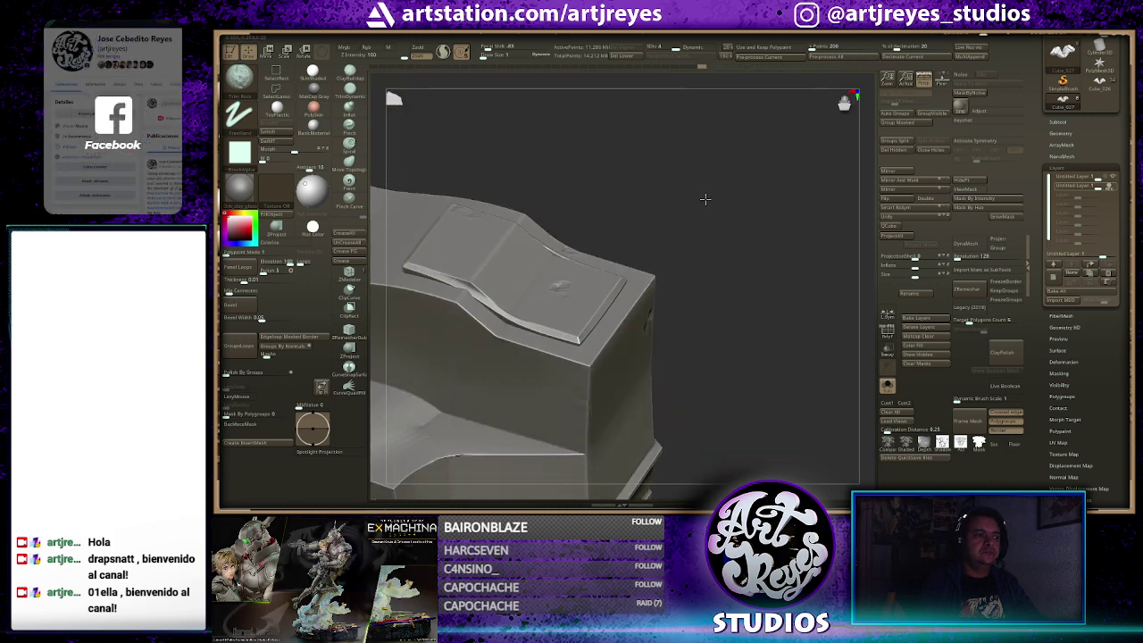
drag(582, 343, 485, 278)
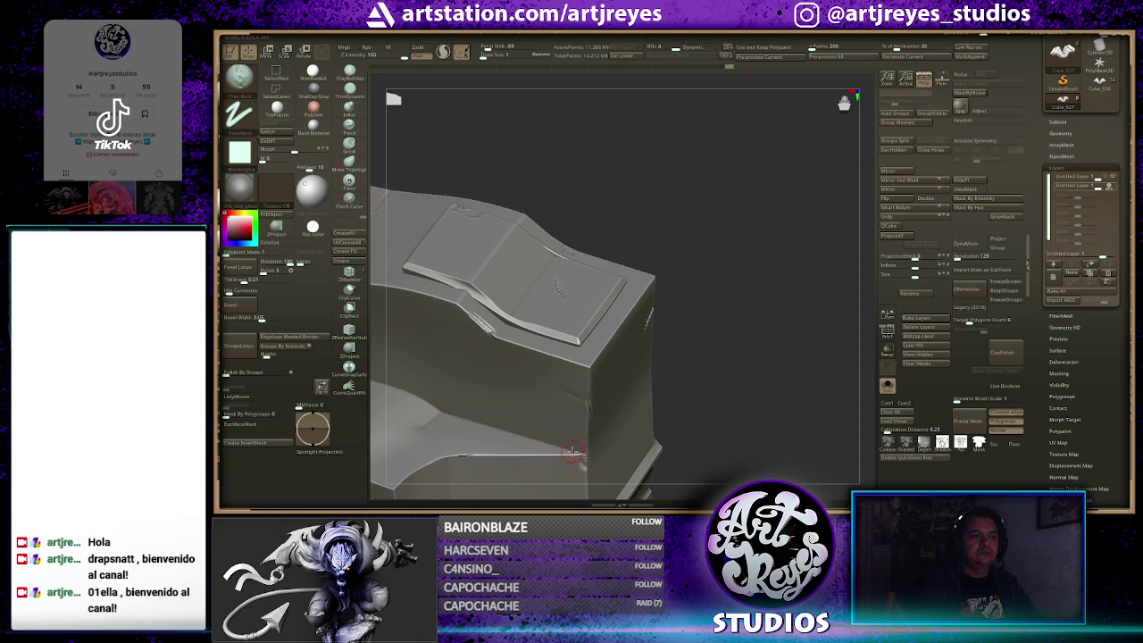
mouse_move(696, 206)
mouse_down()
mouse_move(625, 173)
mouse_move(726, 128)
mouse_move(505, 266)
mouse_up()
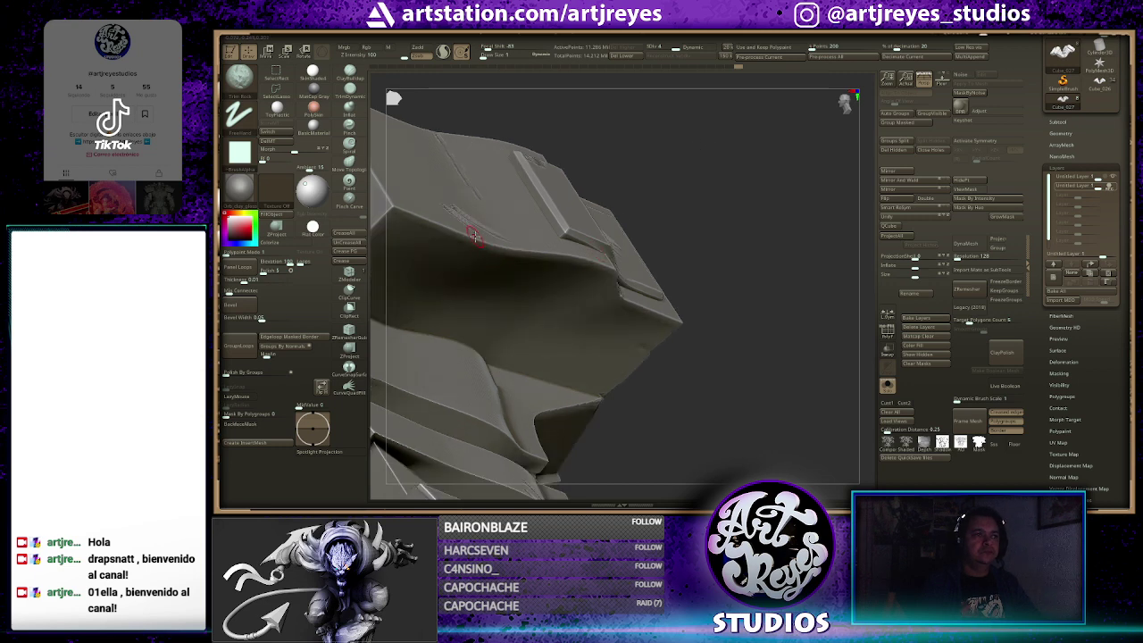
key(Tab)
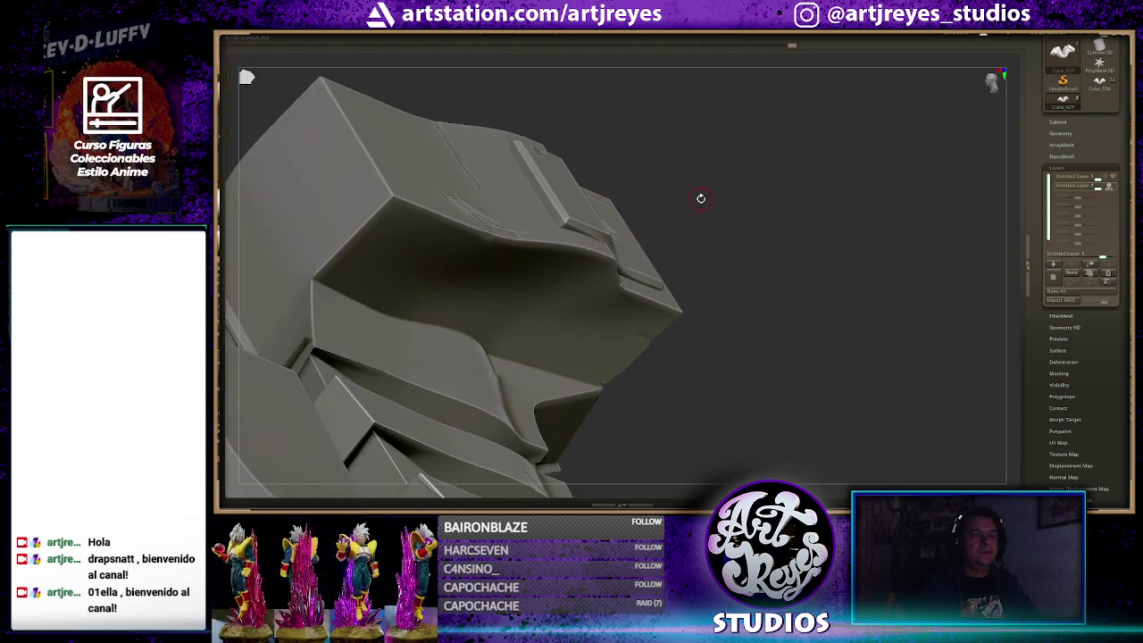
mouse_move(638, 178)
mouse_down()
mouse_move(694, 158)
mouse_move(713, 191)
mouse_move(647, 220)
mouse_up()
scroll(628, 263, up, 5)
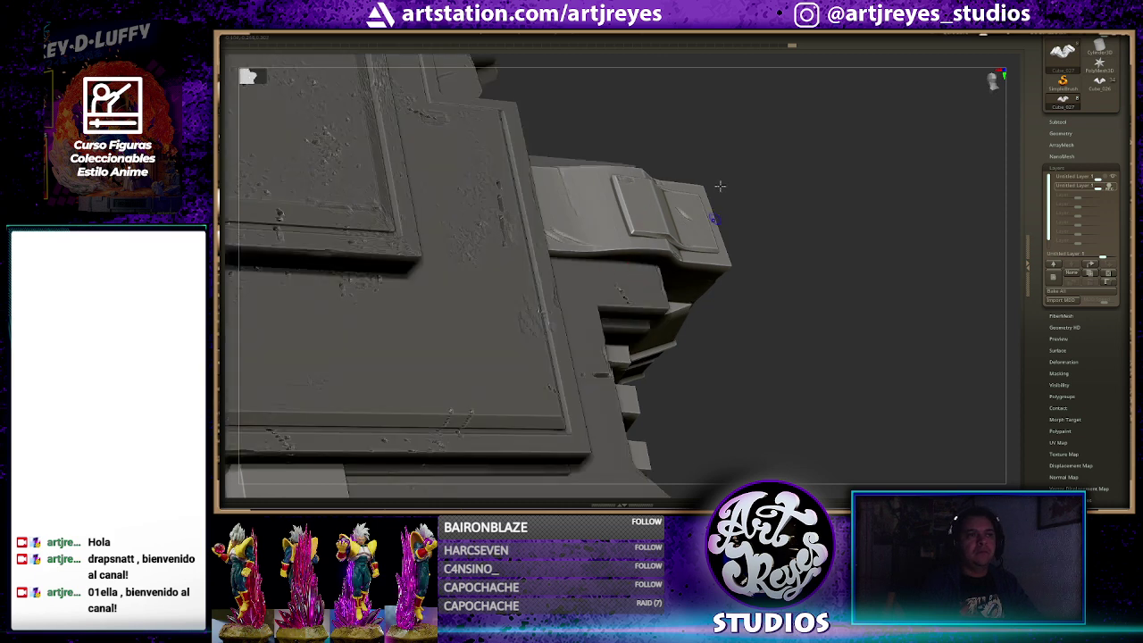
scroll(719, 185, down, 5)
drag(719, 186, 559, 145)
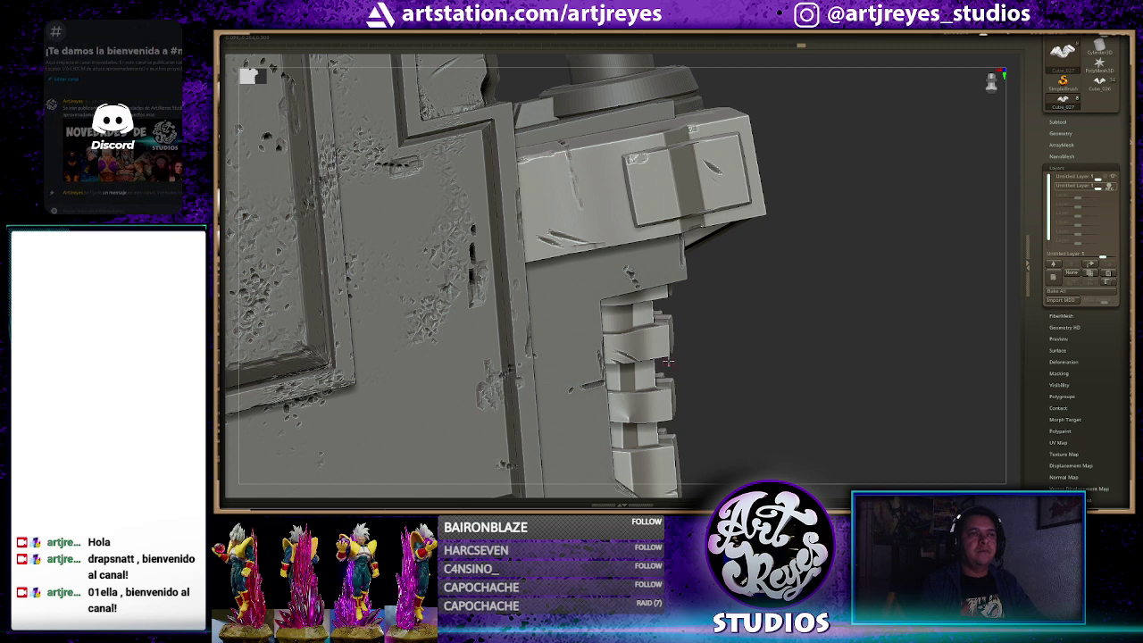
mouse_move(750, 258)
mouse_down()
mouse_move(732, 234)
mouse_move(582, 284)
mouse_up()
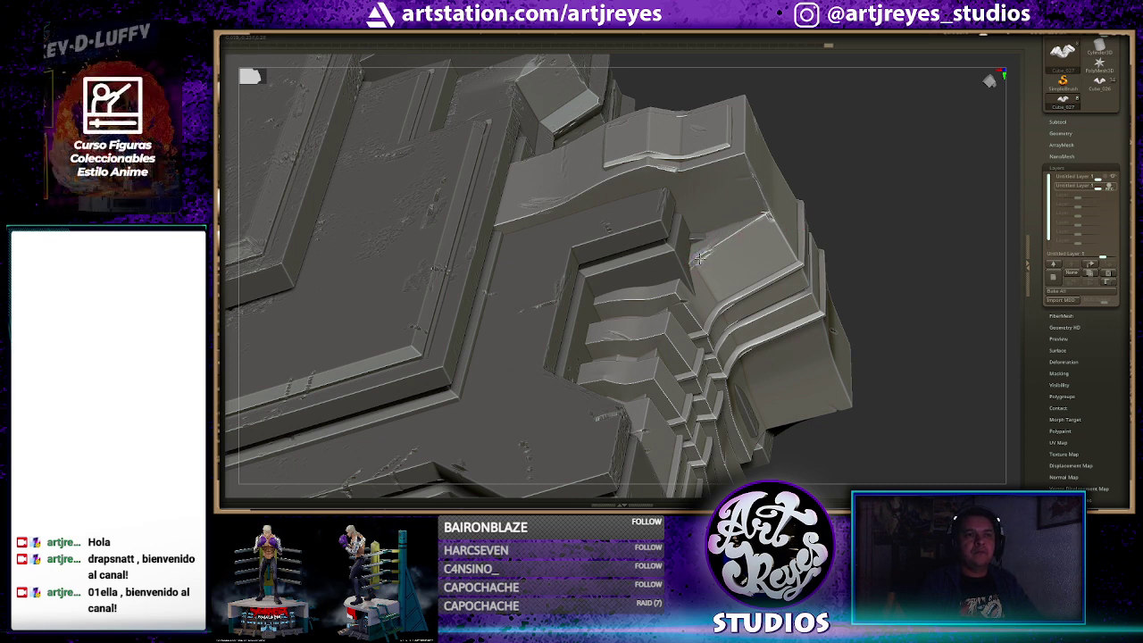
drag(813, 158, 697, 304)
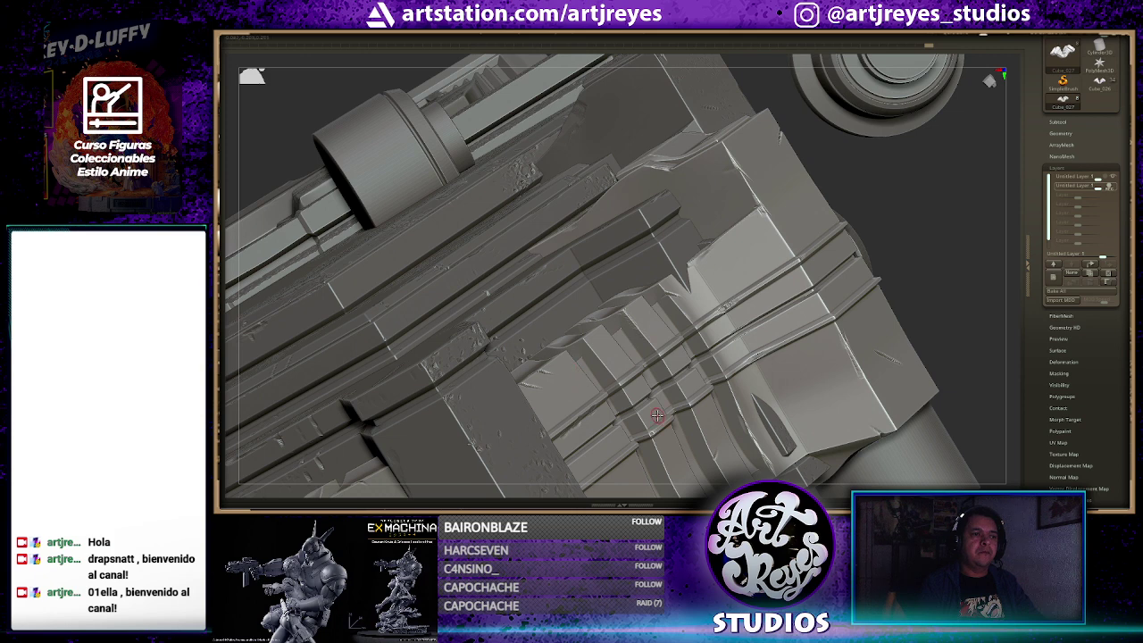
mouse_move(891, 173)
mouse_down()
mouse_move(867, 199)
mouse_move(876, 232)
mouse_up()
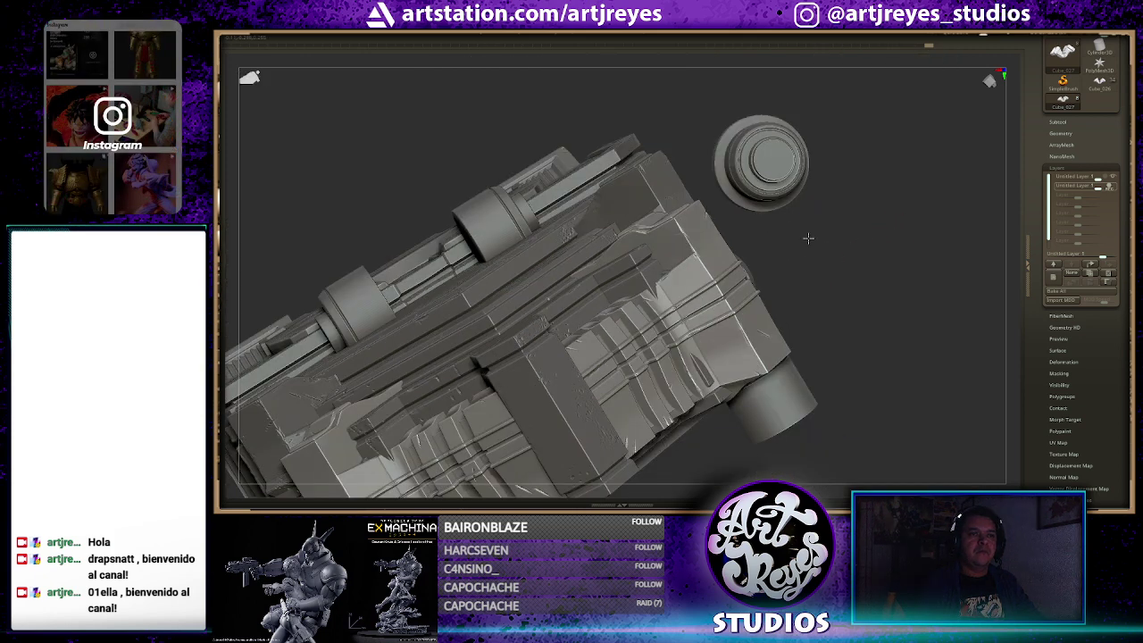
drag(808, 238, 801, 240)
mouse_move(668, 282)
mouse_down()
mouse_move(571, 247)
mouse_move(640, 319)
mouse_up()
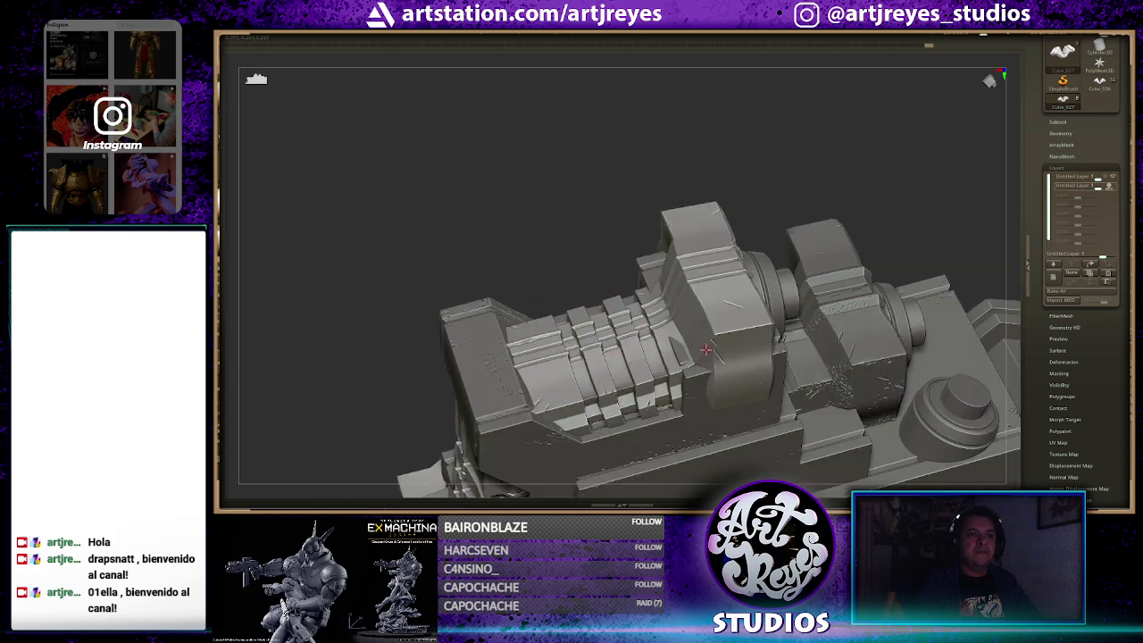
drag(616, 304, 595, 283)
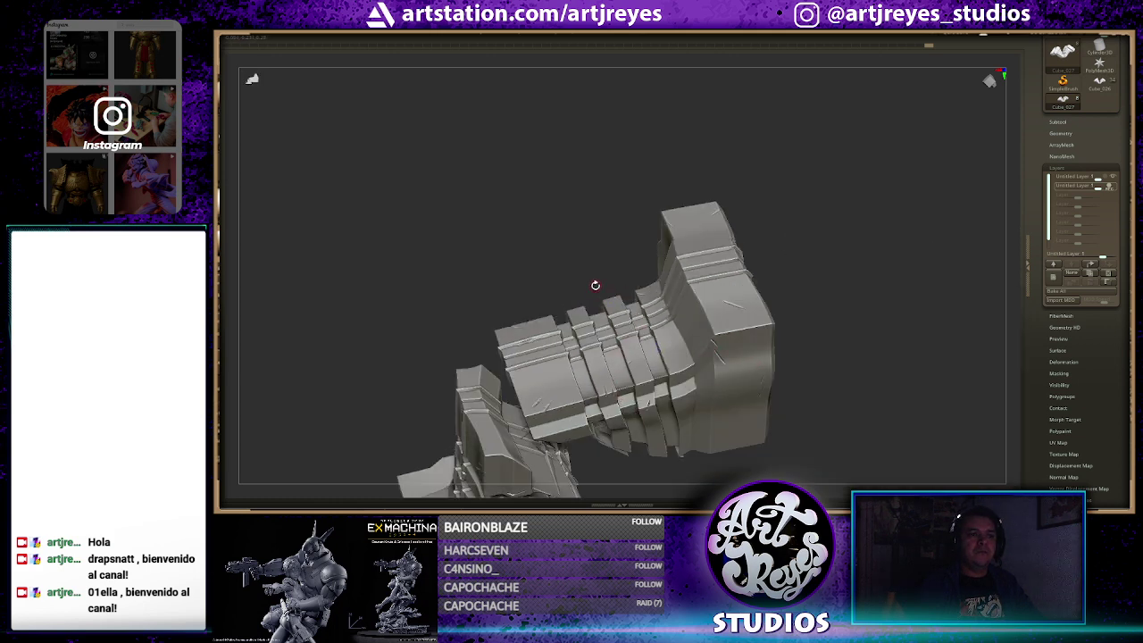
scroll(670, 278, up, 5)
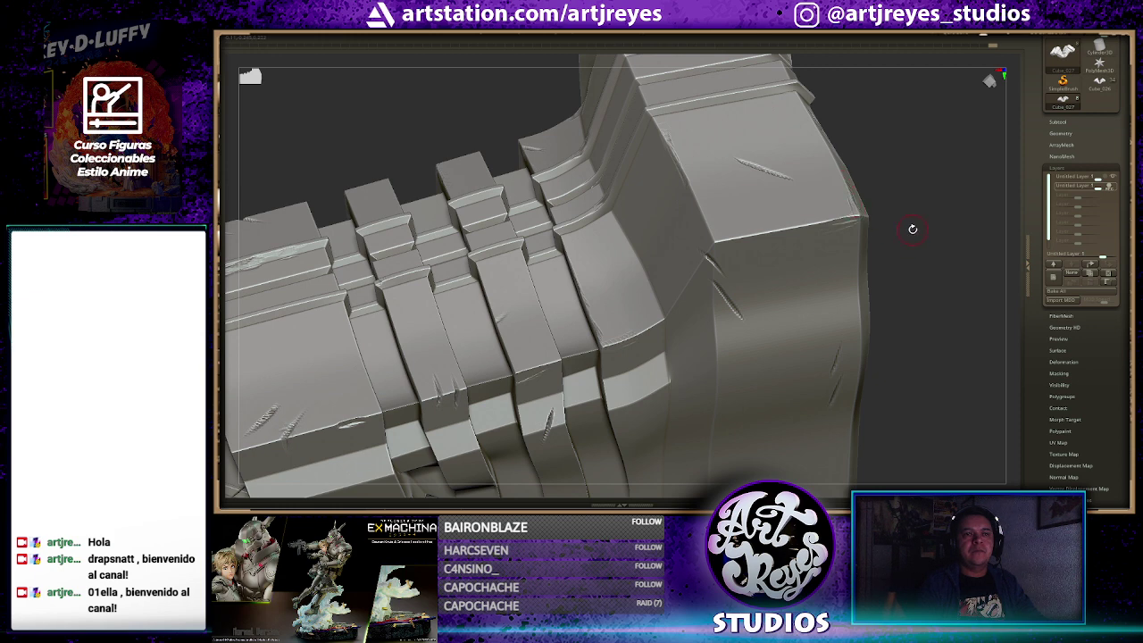
mouse_move(912, 228)
mouse_down()
mouse_move(818, 193)
mouse_move(829, 230)
mouse_up()
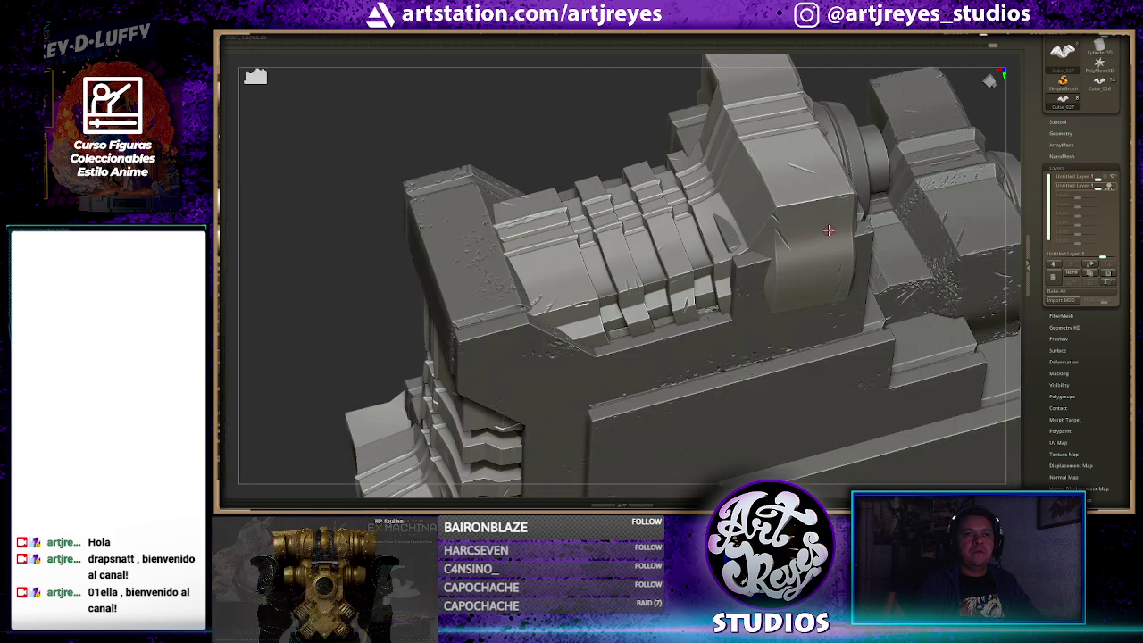
ctrl+shift+click(773, 295)
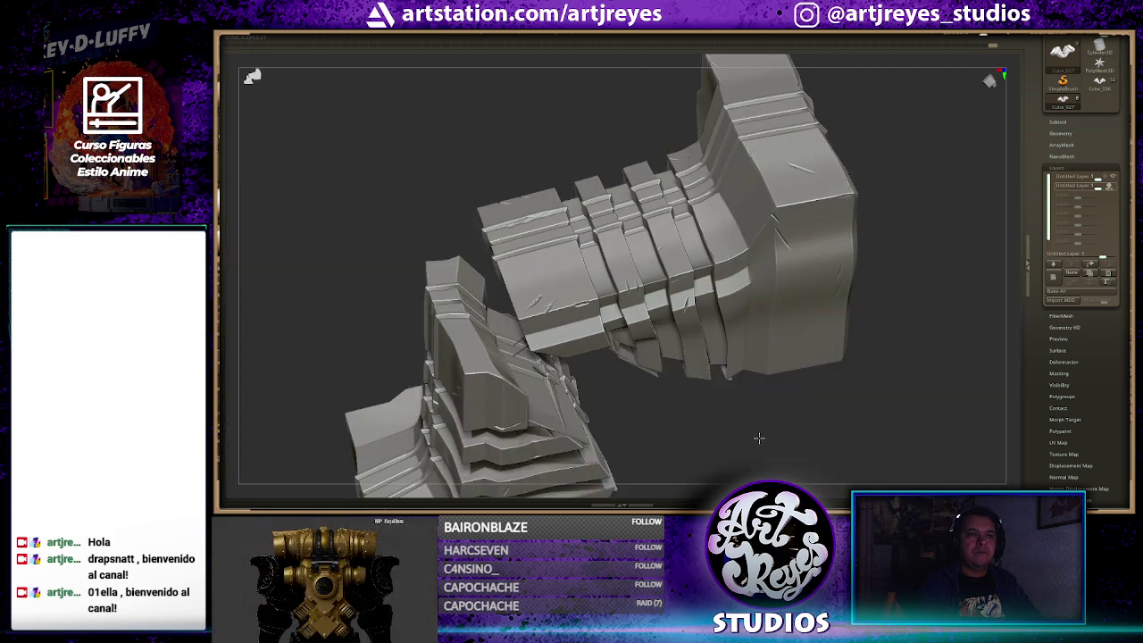
drag(757, 438, 775, 292)
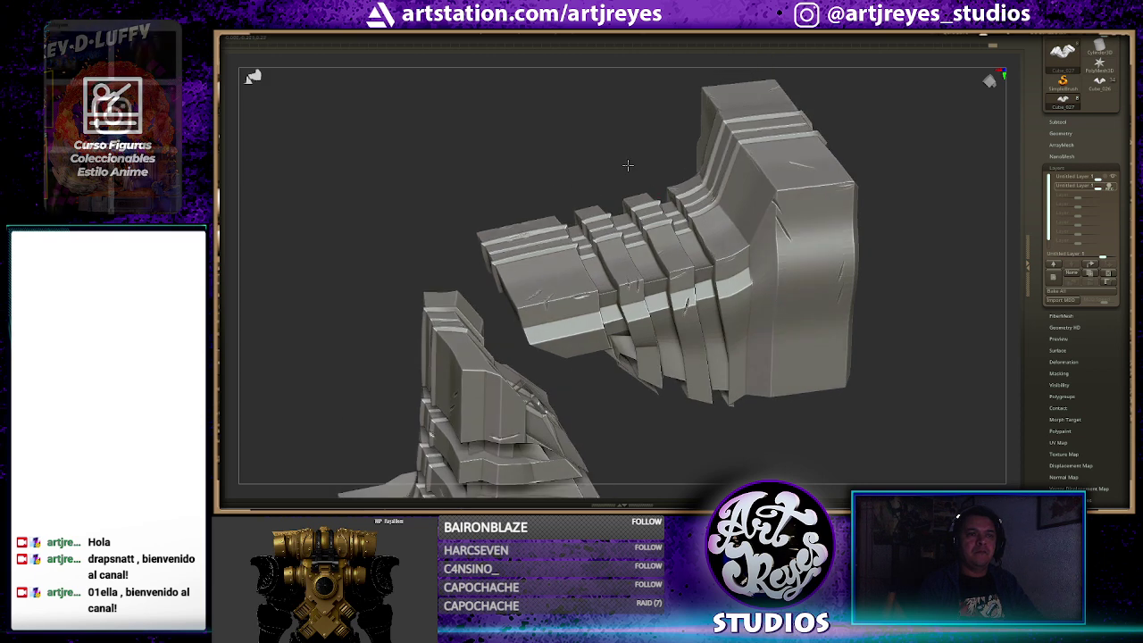
drag(672, 212, 785, 285)
ctrl+shift+click(785, 285)
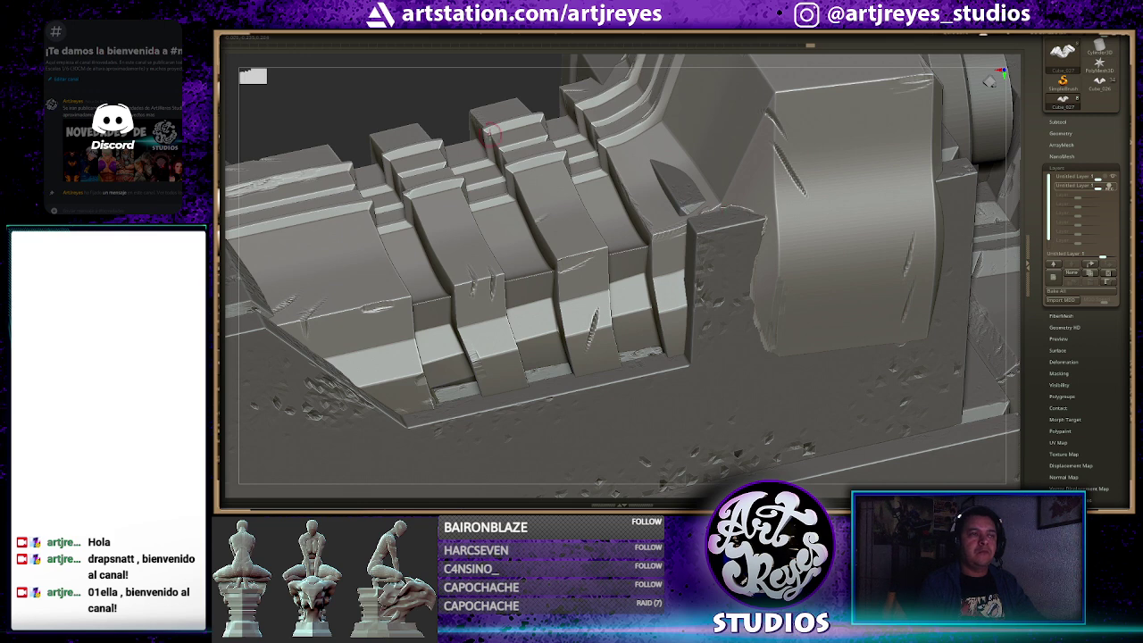
right_drag(634, 177, 793, 212)
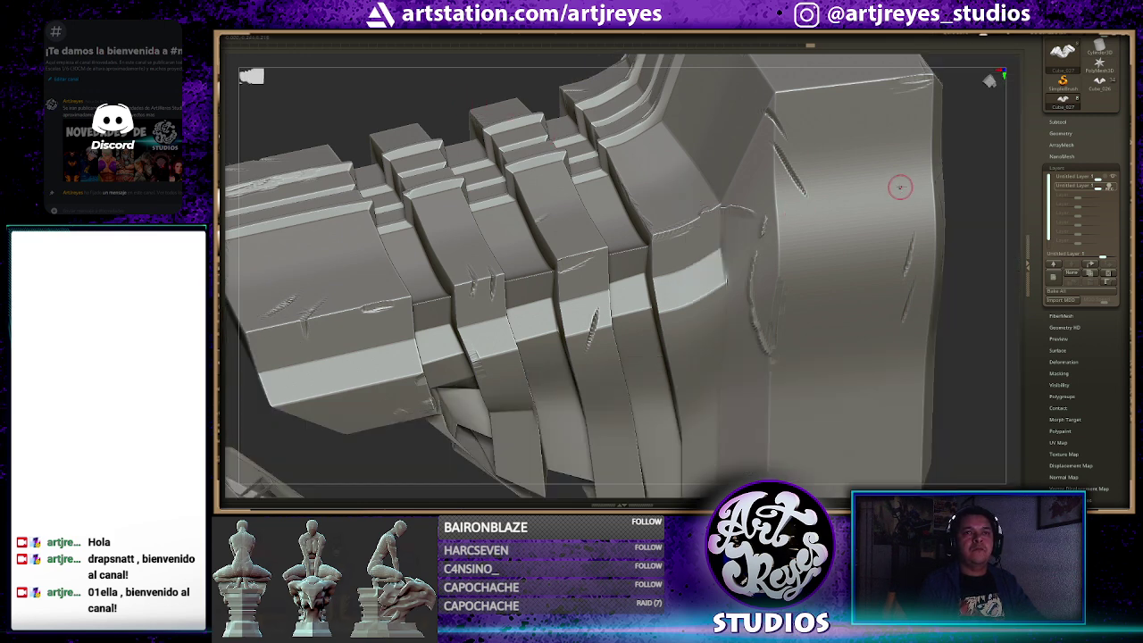
key(shift+d)
key(f)
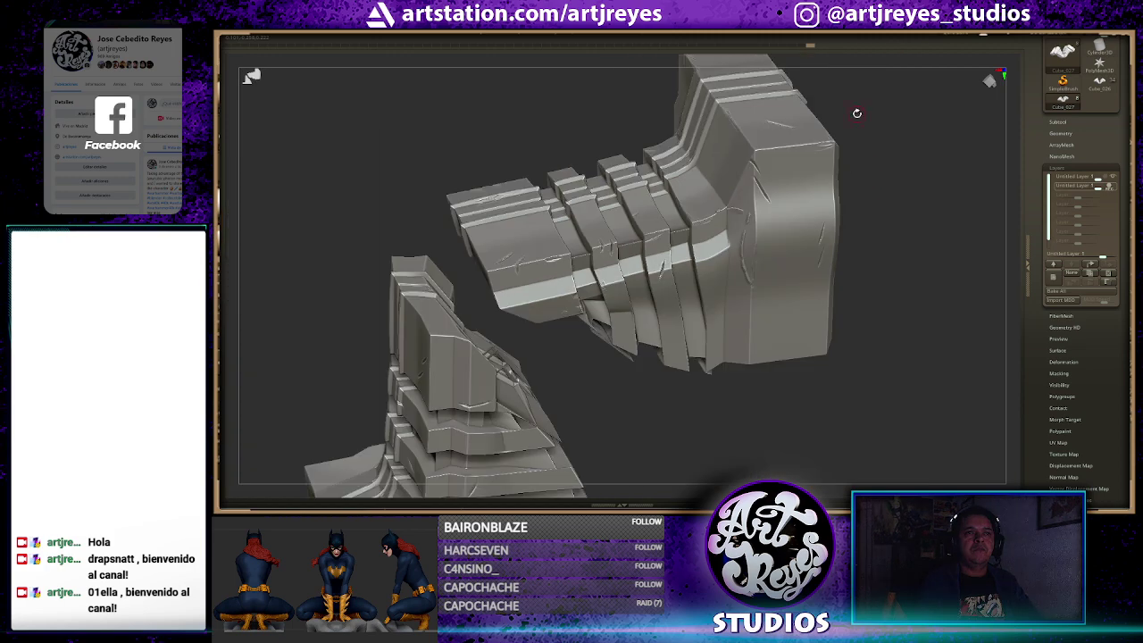
right_drag(879, 151, 866, 97)
right_drag(877, 146, 855, 204)
key(d)
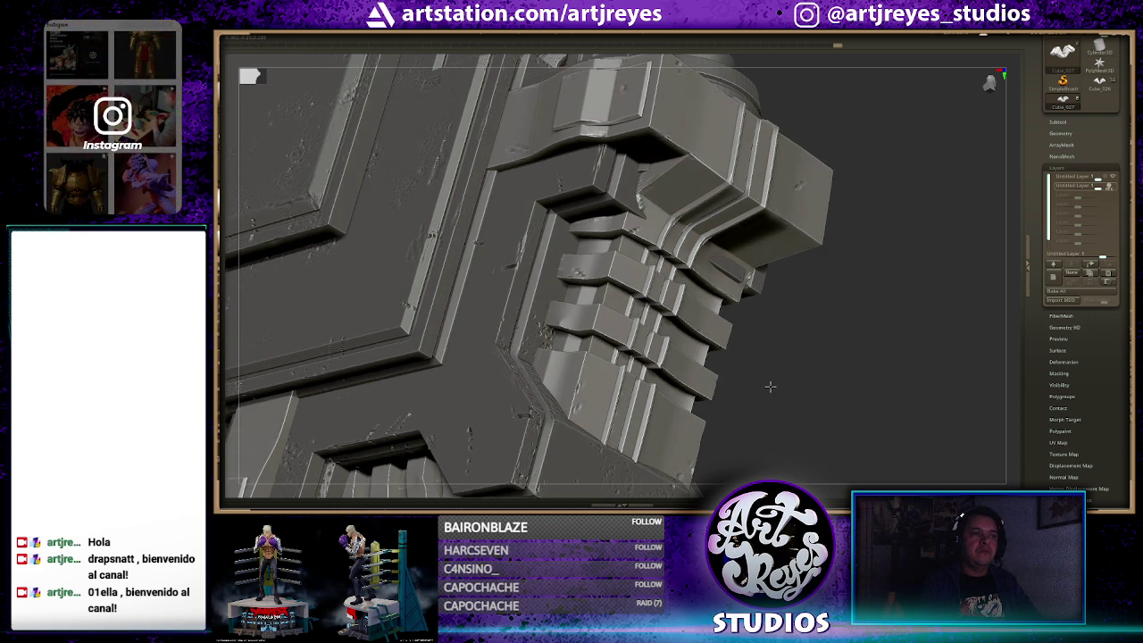
drag(769, 373, 696, 353)
drag(536, 348, 524, 357)
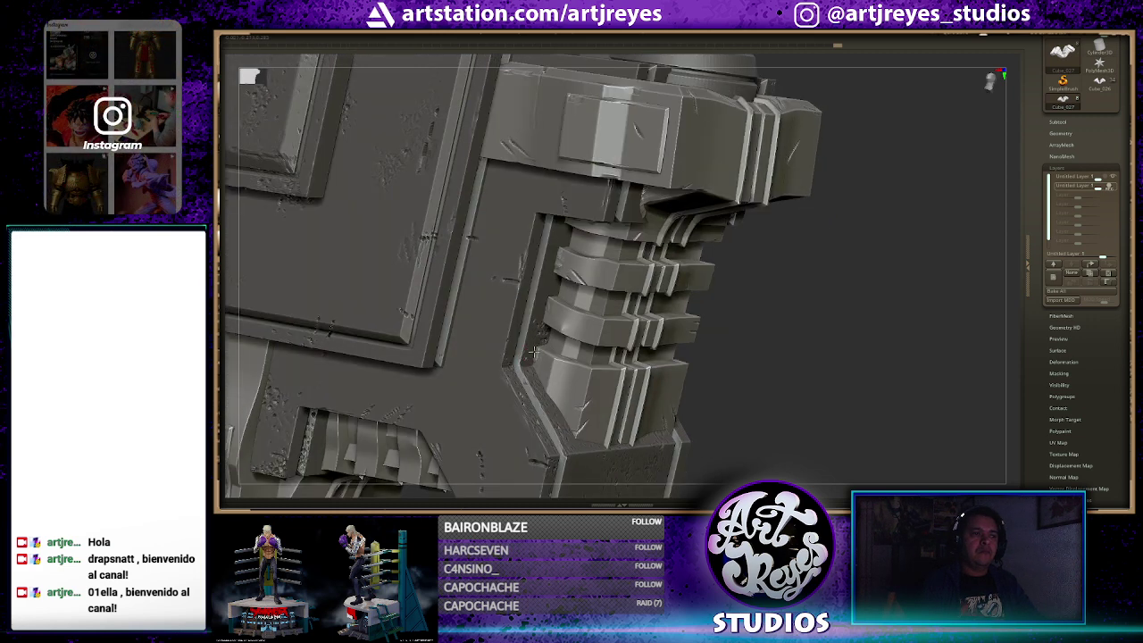
drag(745, 247, 675, 303)
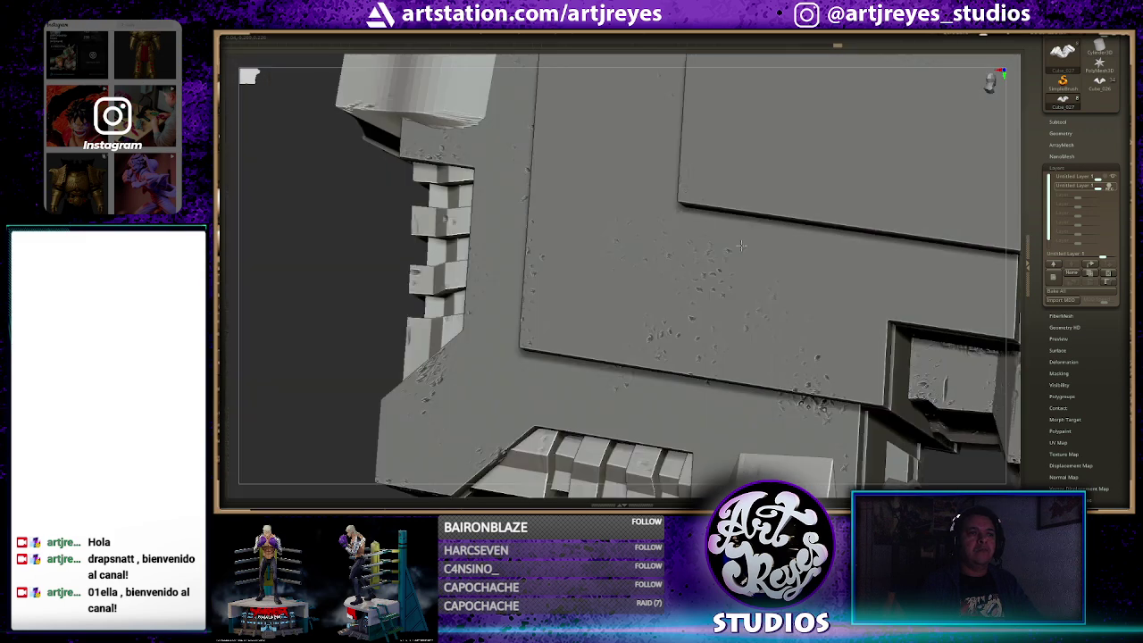
mouse_move(731, 279)
mouse_down()
mouse_move(396, 298)
mouse_move(672, 201)
mouse_up()
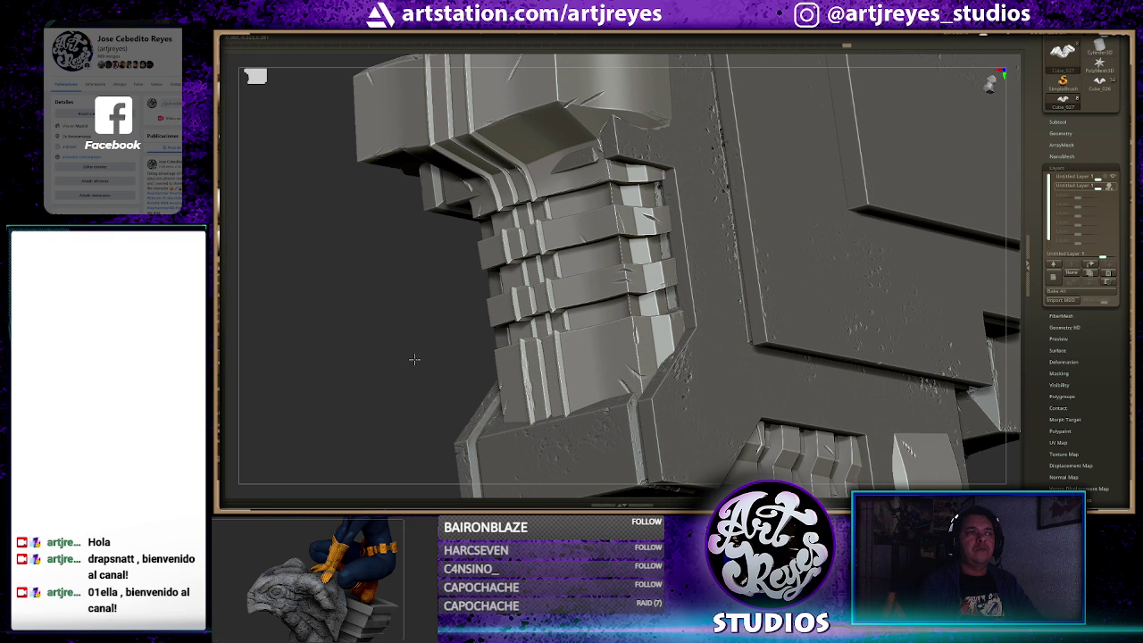
mouse_move(414, 358)
mouse_down()
mouse_move(408, 371)
mouse_move(656, 197)
mouse_up()
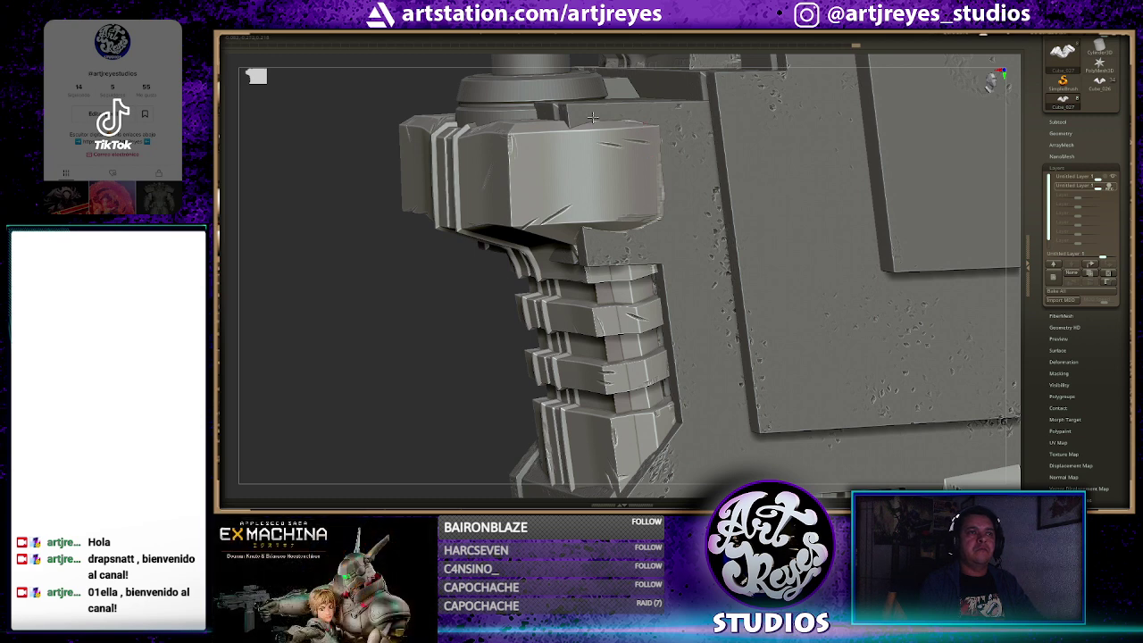
right_drag(542, 260, 588, 252)
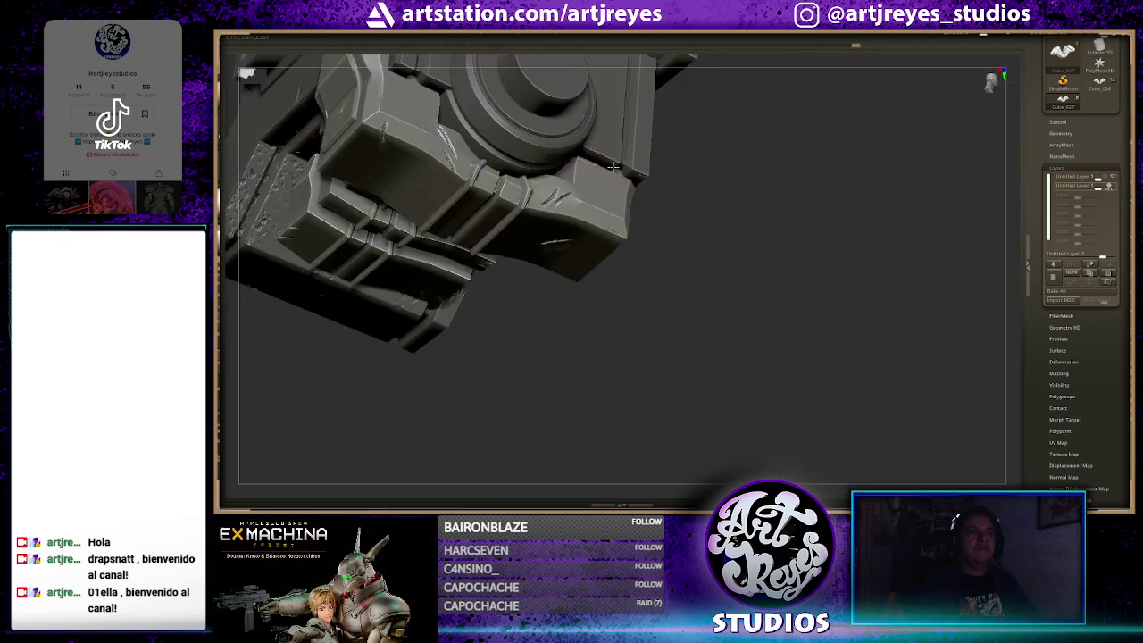
right_drag(694, 248, 617, 221)
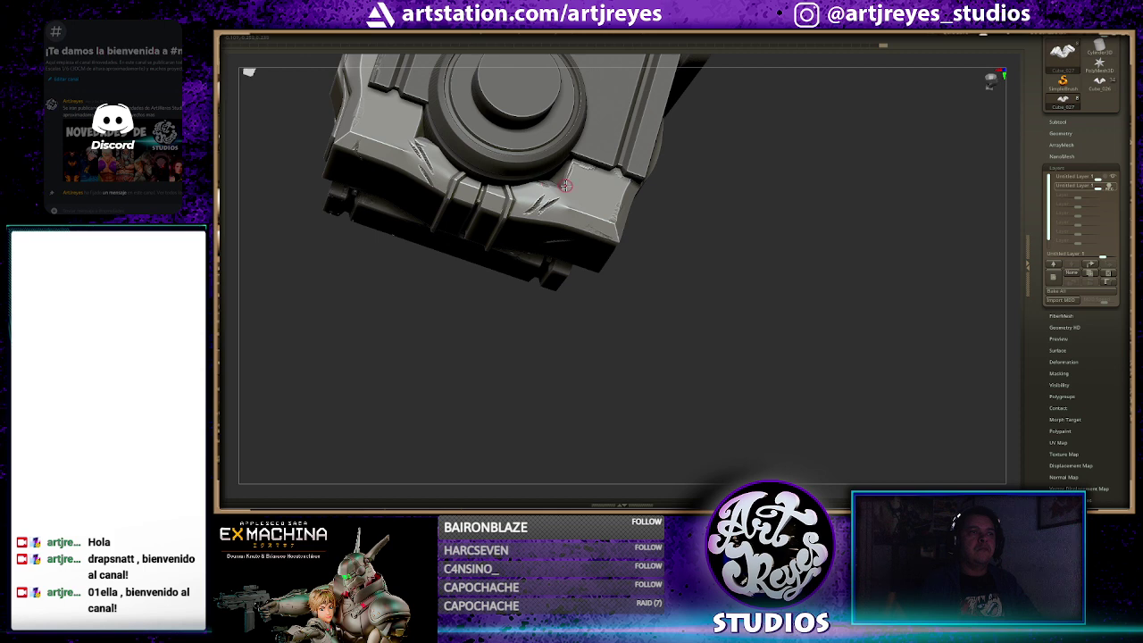
mouse_move(553, 399)
mouse_down()
mouse_move(479, 263)
mouse_move(554, 166)
mouse_up()
mouse_move(512, 251)
mouse_down()
mouse_move(536, 268)
mouse_move(553, 172)
mouse_up()
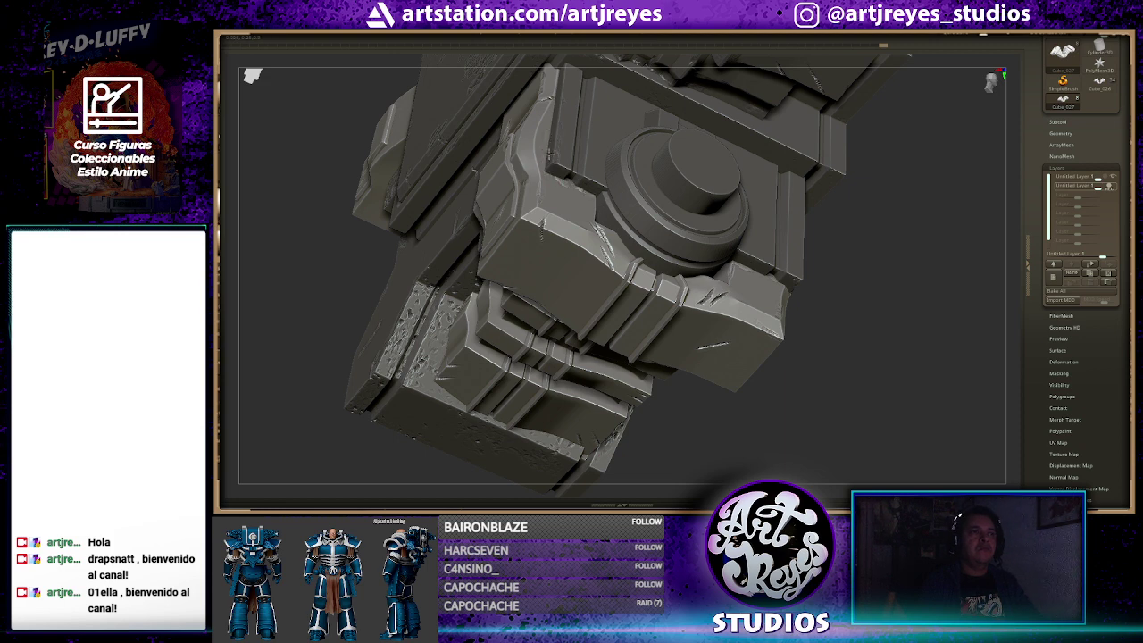
drag(330, 271, 528, 368)
drag(576, 446, 591, 107)
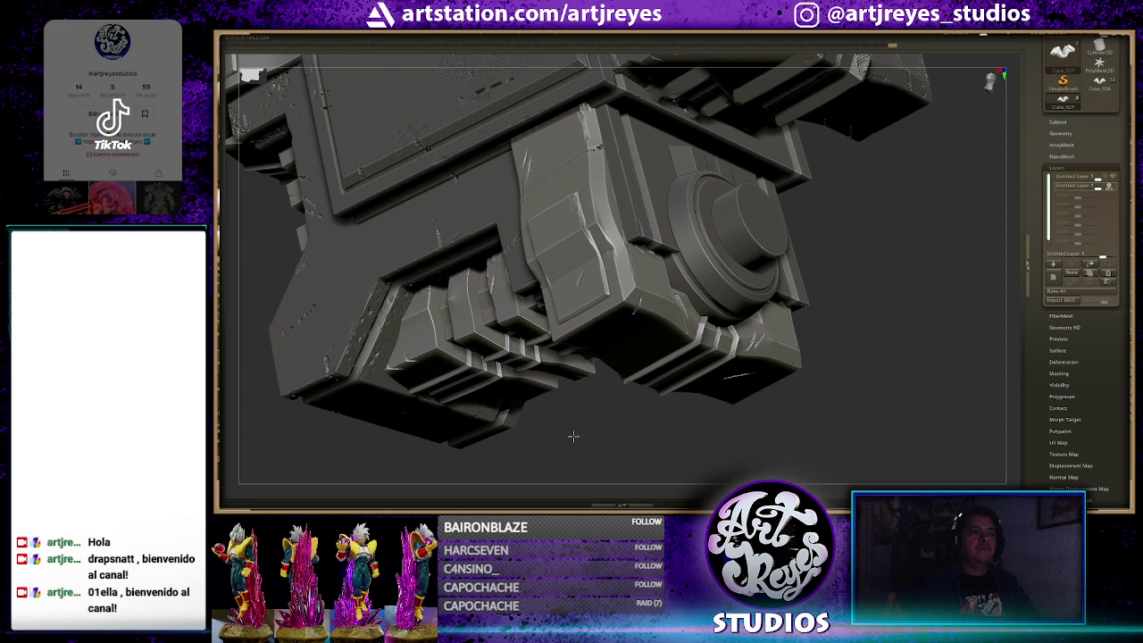
drag(573, 435, 651, 225)
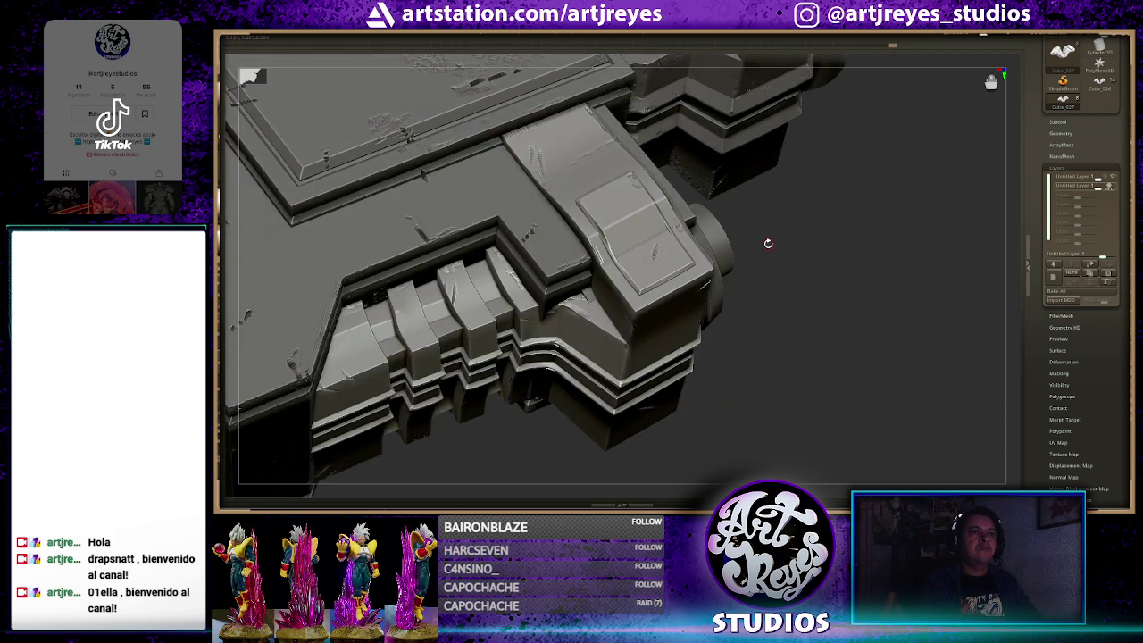
mouse_move(768, 243)
mouse_down()
mouse_move(579, 171)
mouse_move(586, 199)
mouse_up()
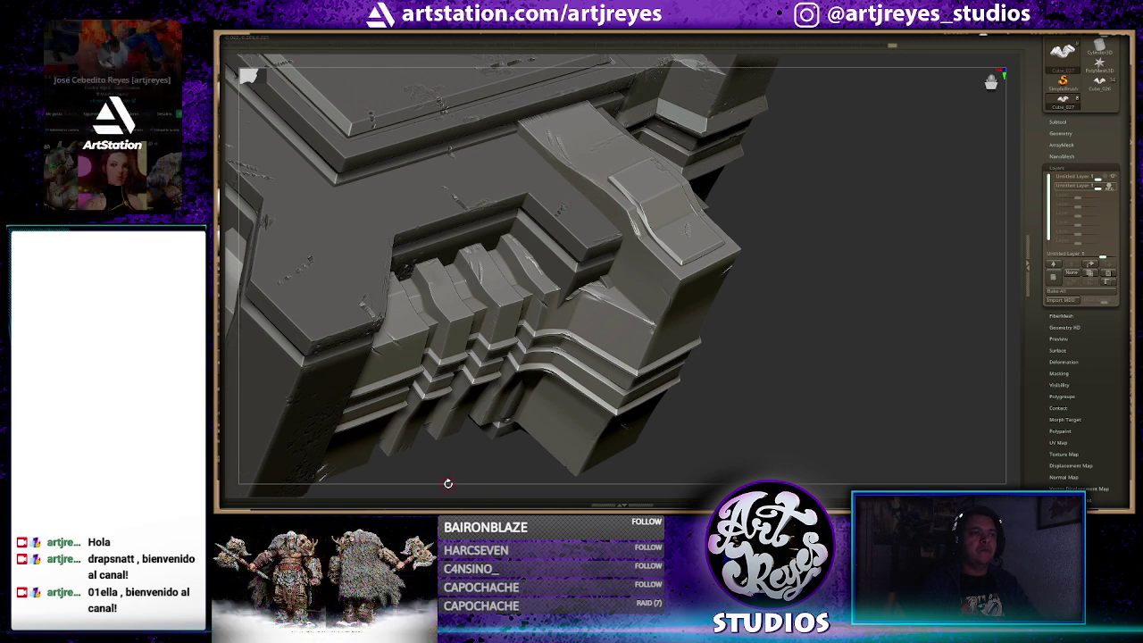
mouse_move(552, 435)
right_down()
mouse_move(569, 426)
mouse_move(466, 385)
right_up()
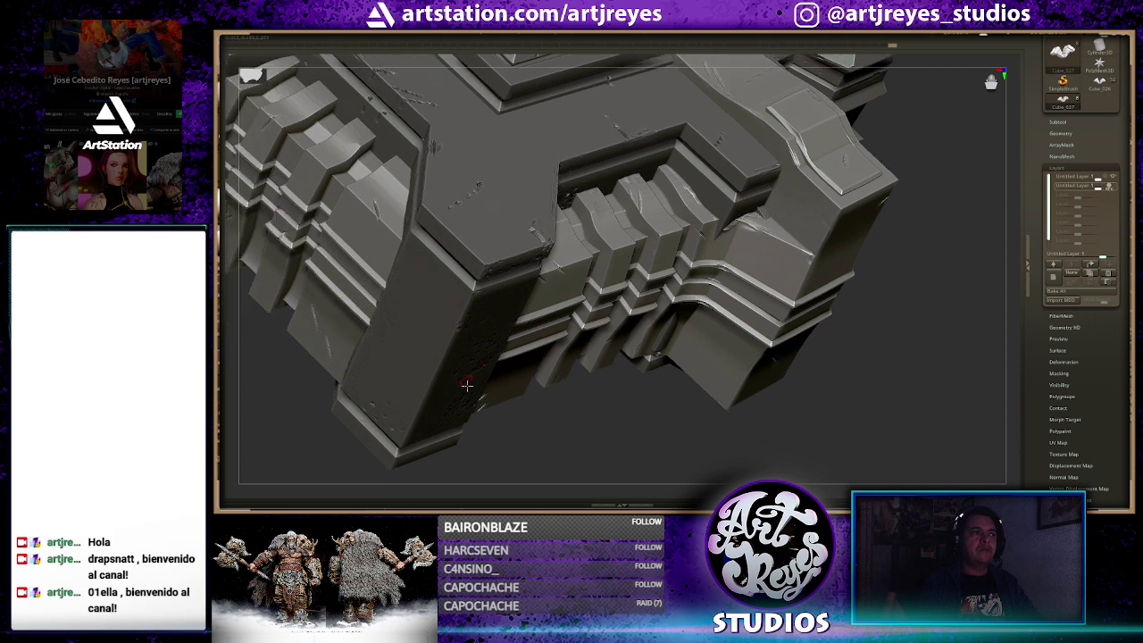
ctrl+shift+click(499, 355)
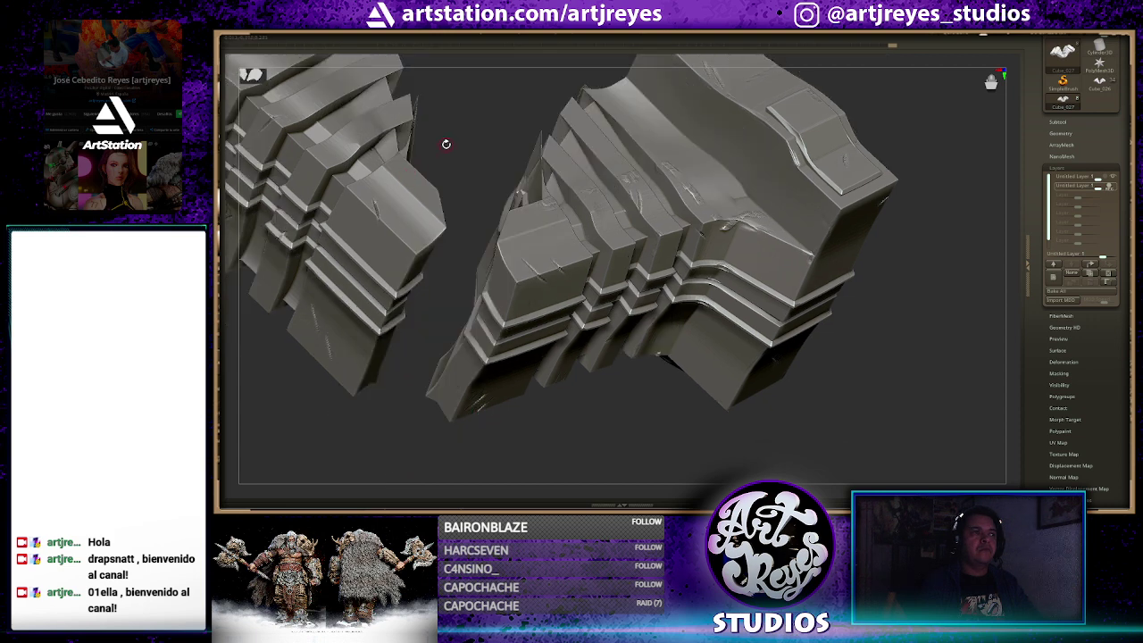
mouse_move(446, 144)
right_down()
mouse_move(478, 145)
mouse_move(533, 270)
mouse_move(554, 436)
mouse_move(611, 436)
mouse_move(640, 414)
mouse_move(661, 420)
mouse_move(649, 437)
mouse_move(579, 142)
right_up()
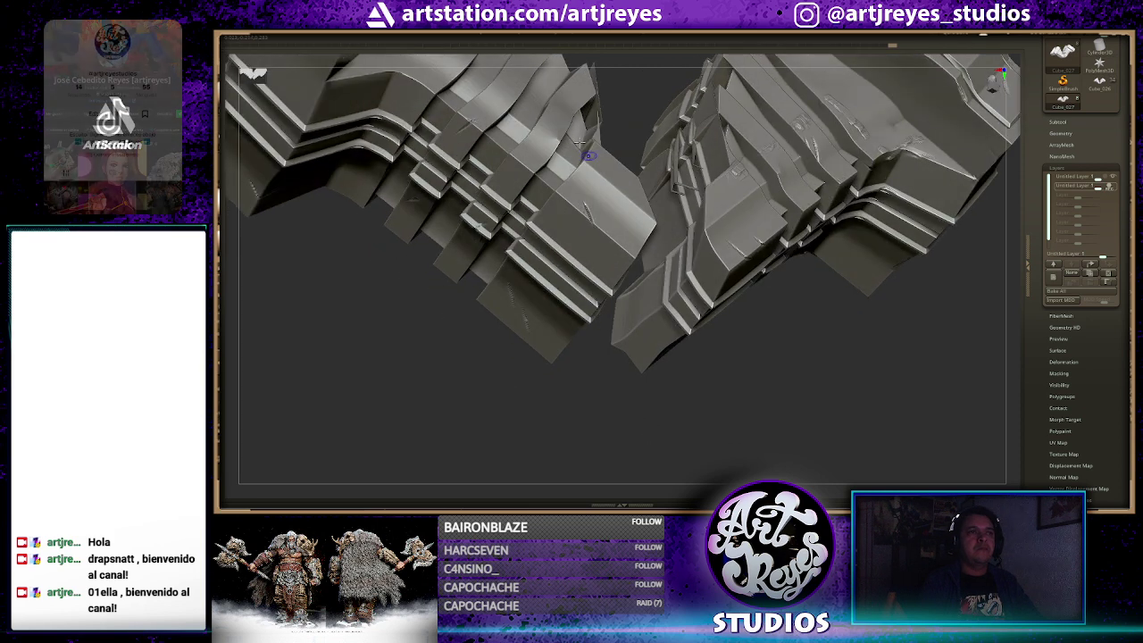
ctrl+shift+click(579, 143)
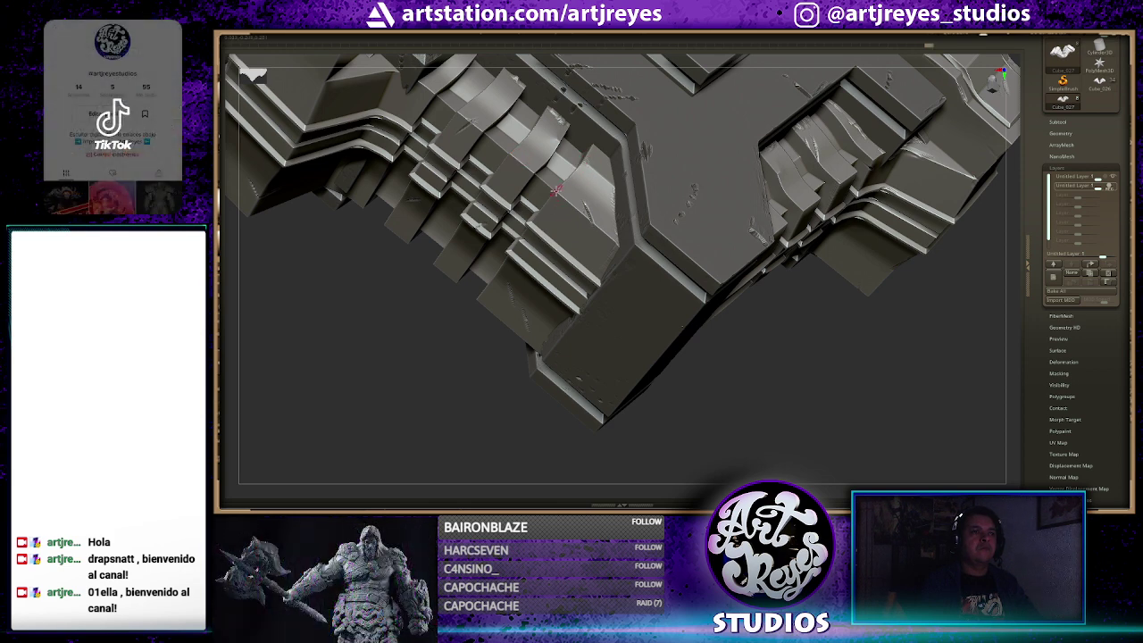
drag(404, 380, 507, 319)
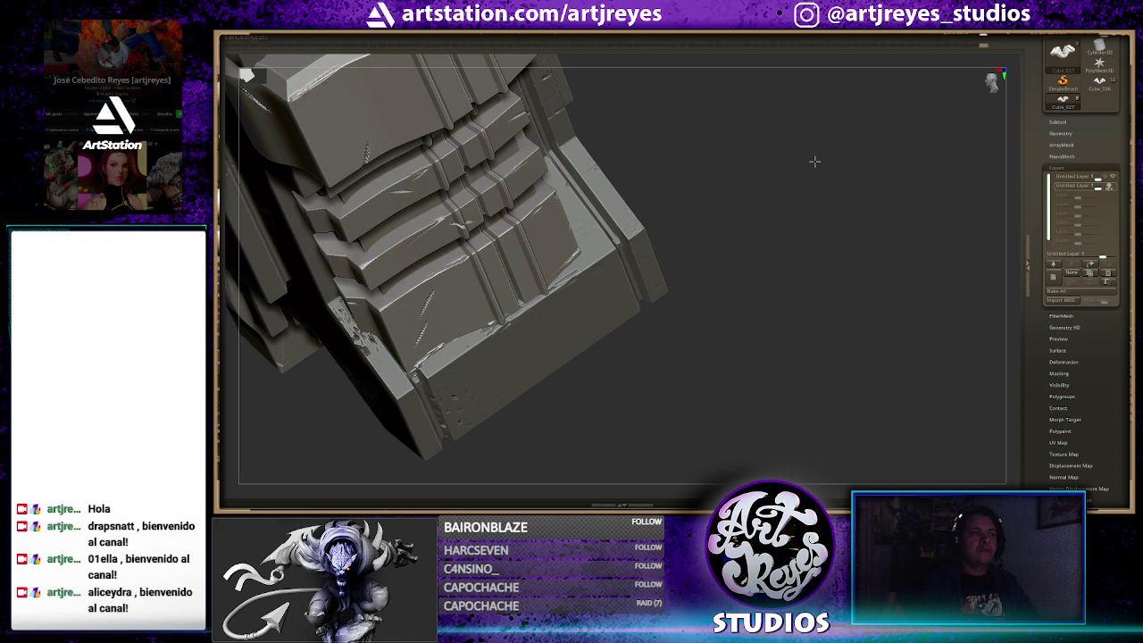
mouse_move(814, 161)
mouse_down()
mouse_move(776, 147)
mouse_move(845, 173)
mouse_up()
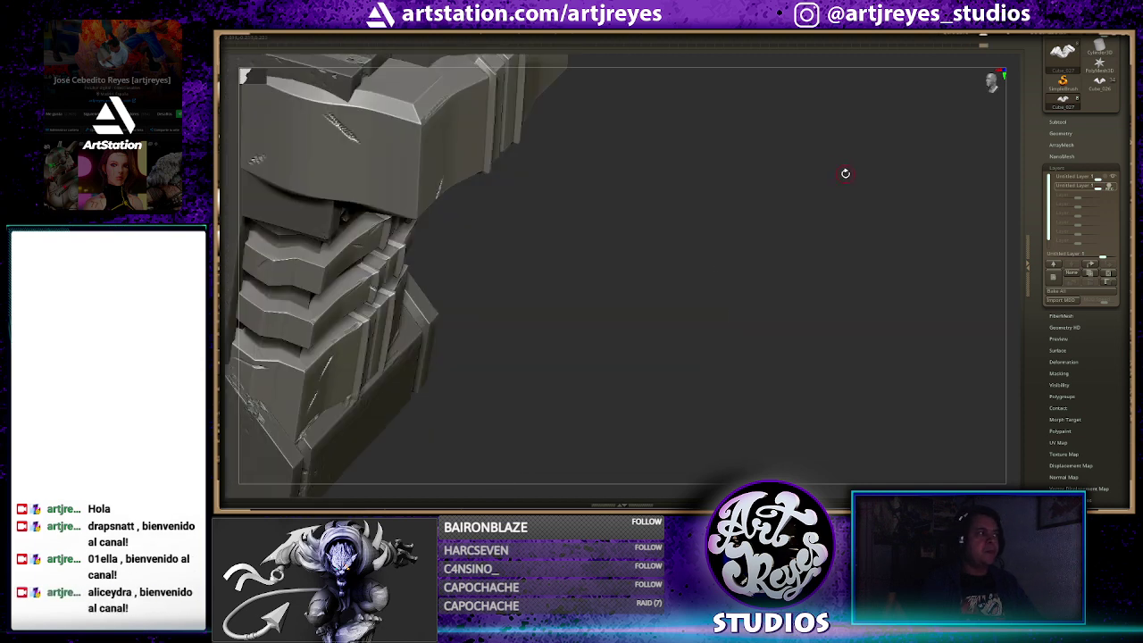
mouse_move(684, 175)
mouse_down()
mouse_move(778, 194)
mouse_move(702, 188)
mouse_up()
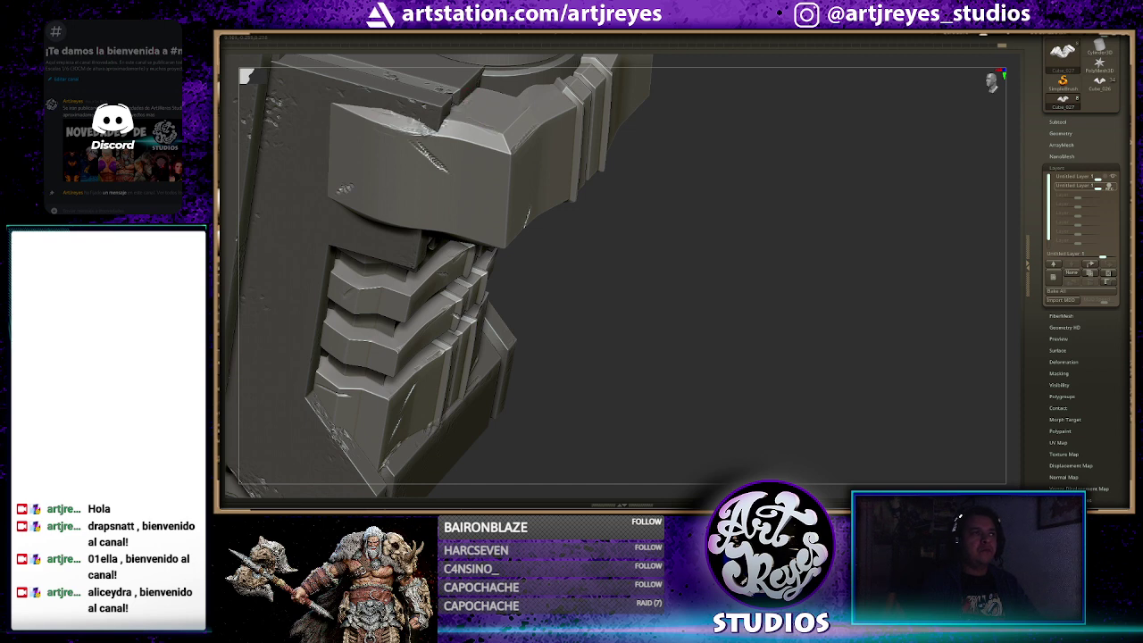
drag(672, 260, 704, 247)
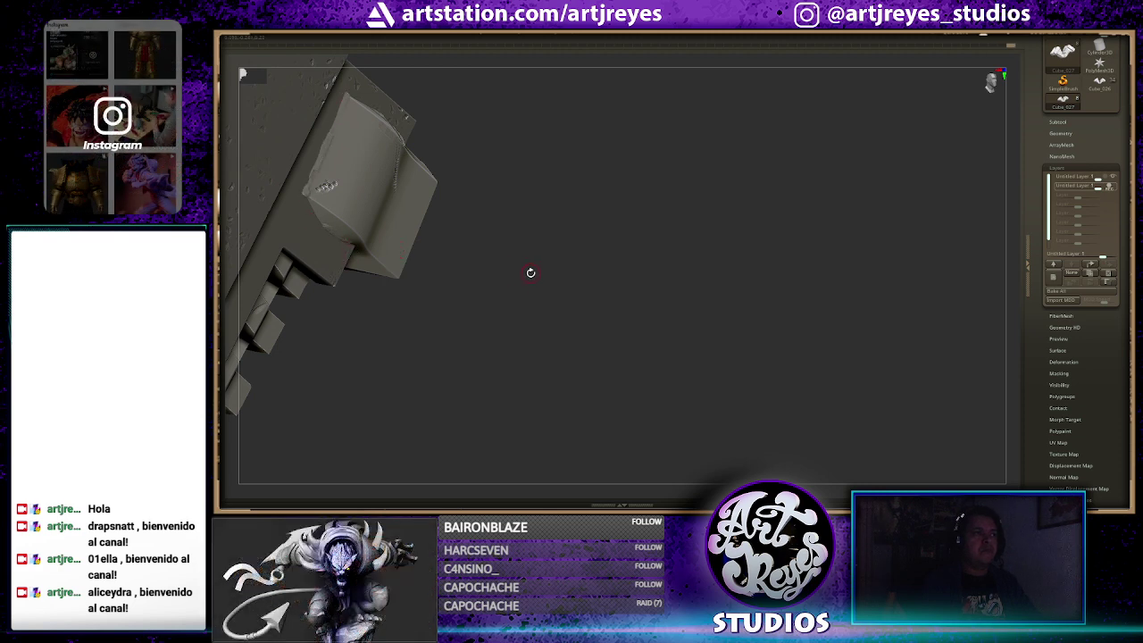
mouse_move(531, 272)
mouse_down()
mouse_move(498, 245)
mouse_move(357, 209)
mouse_up()
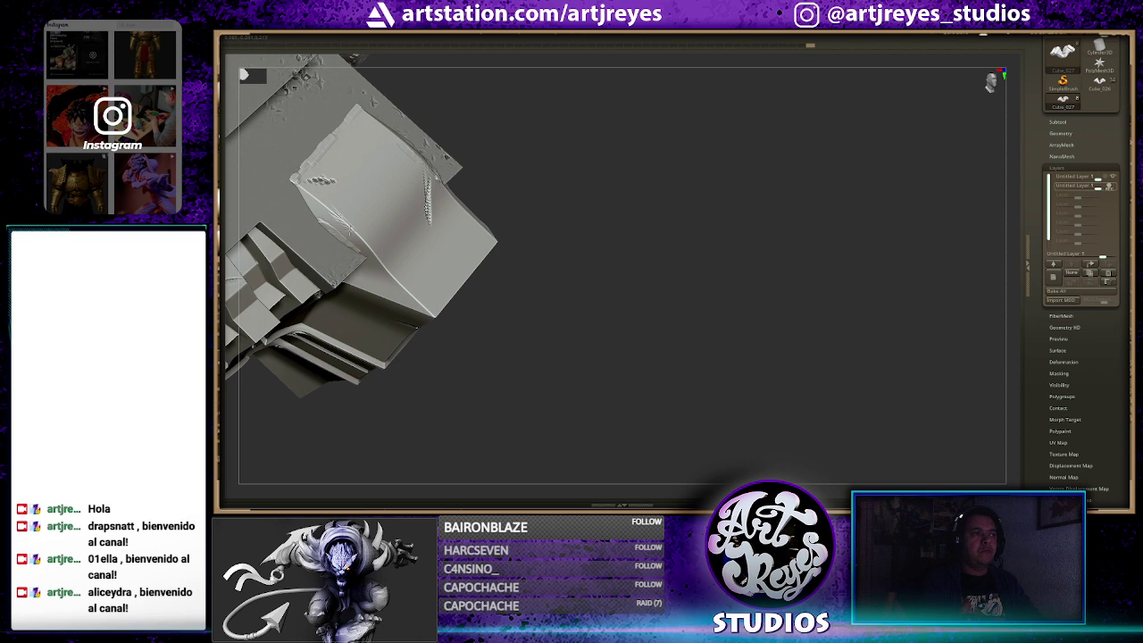
mouse_move(546, 352)
mouse_down()
mouse_move(694, 234)
mouse_move(577, 314)
mouse_move(573, 265)
mouse_move(409, 185)
mouse_up()
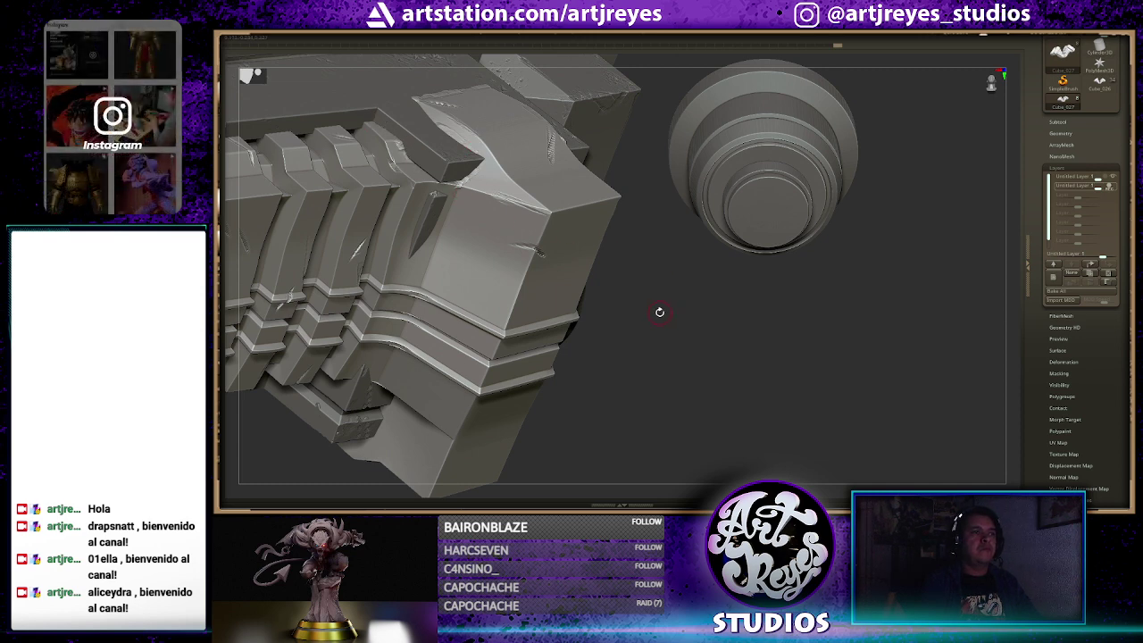
mouse_move(747, 322)
mouse_down()
mouse_move(483, 230)
mouse_move(470, 264)
mouse_up()
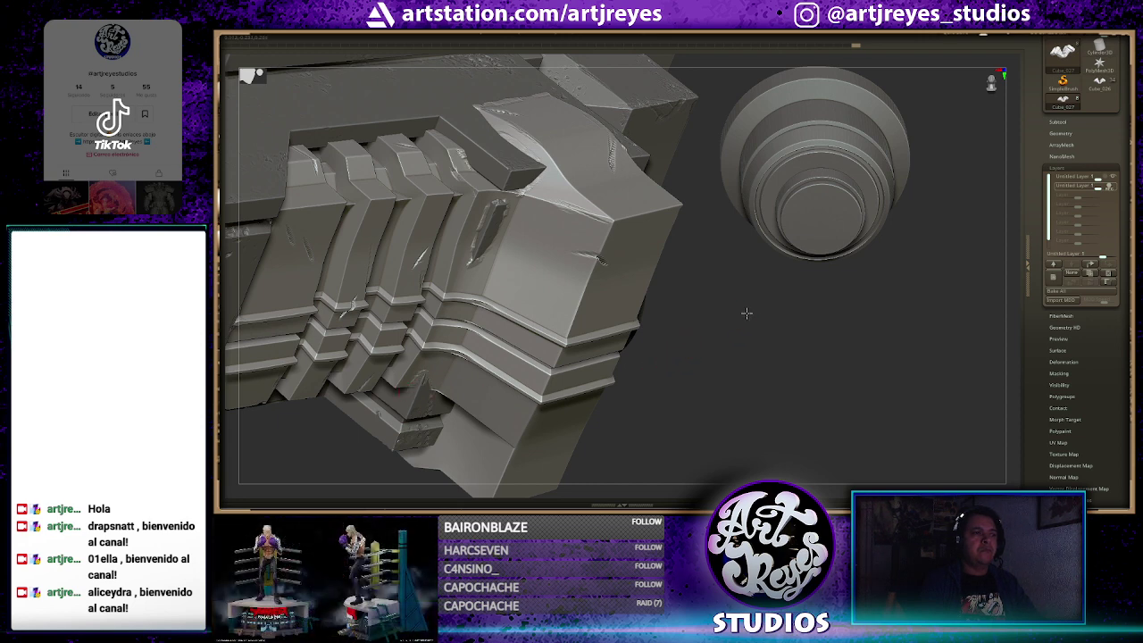
drag(717, 294, 768, 299)
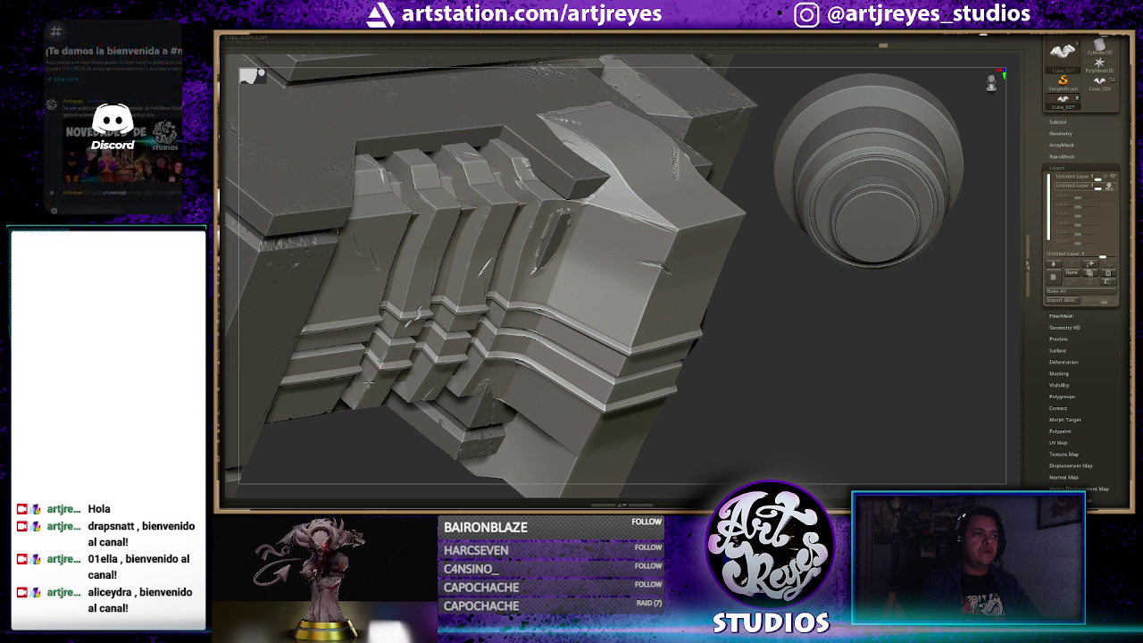
drag(723, 238, 744, 332)
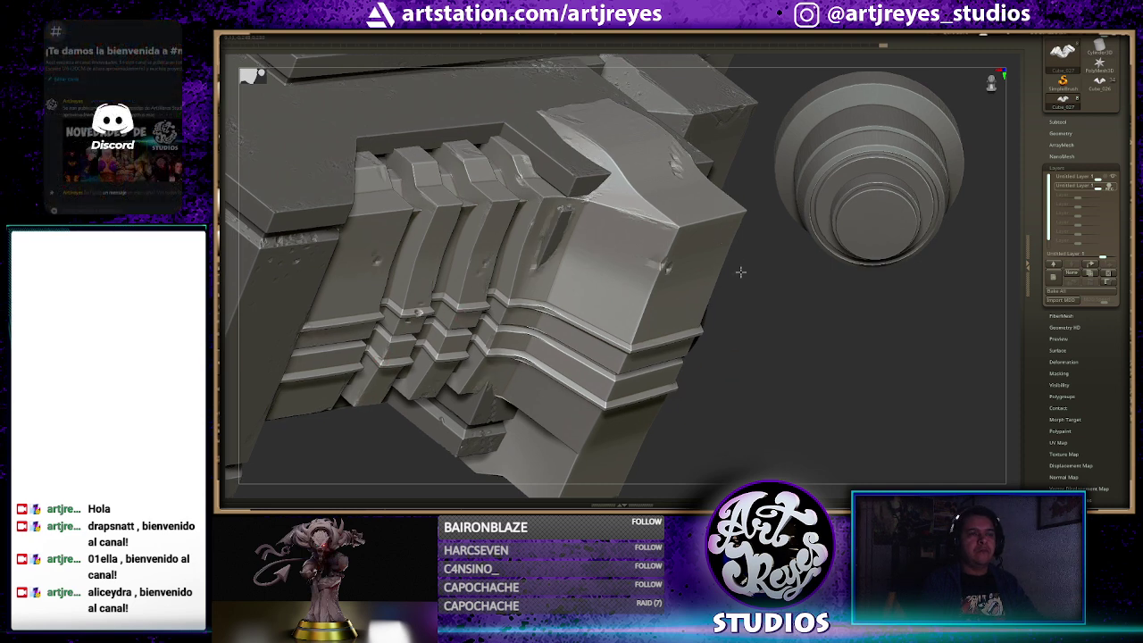
mouse_move(740, 251)
mouse_down()
mouse_move(734, 209)
mouse_move(654, 180)
mouse_up()
drag(682, 132, 702, 102)
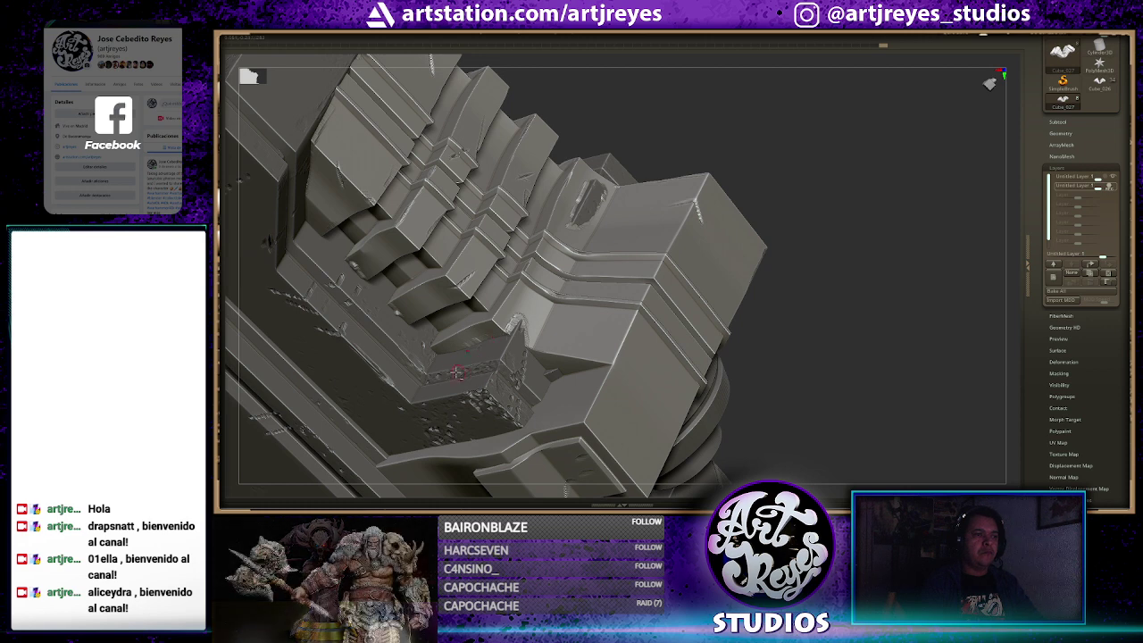
Add a chipped stroke along the plates, then inspect the stacked blocks from below and the cylindrical joints
drag(530, 356, 548, 386)
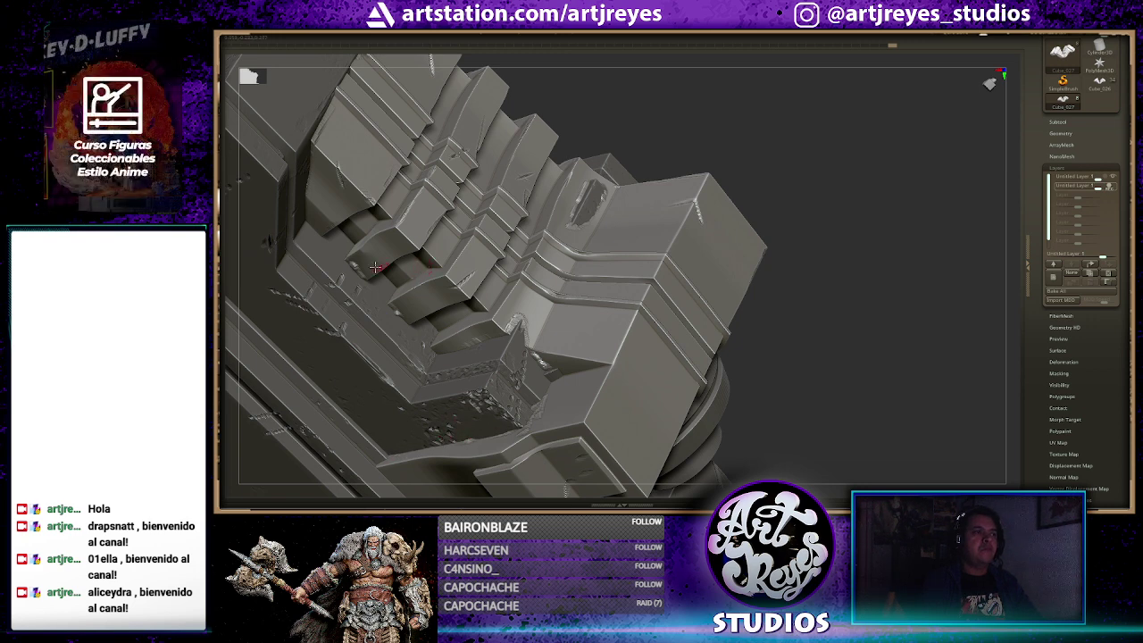
mouse_move(630, 72)
mouse_down()
mouse_move(583, 113)
mouse_move(265, 235)
mouse_up()
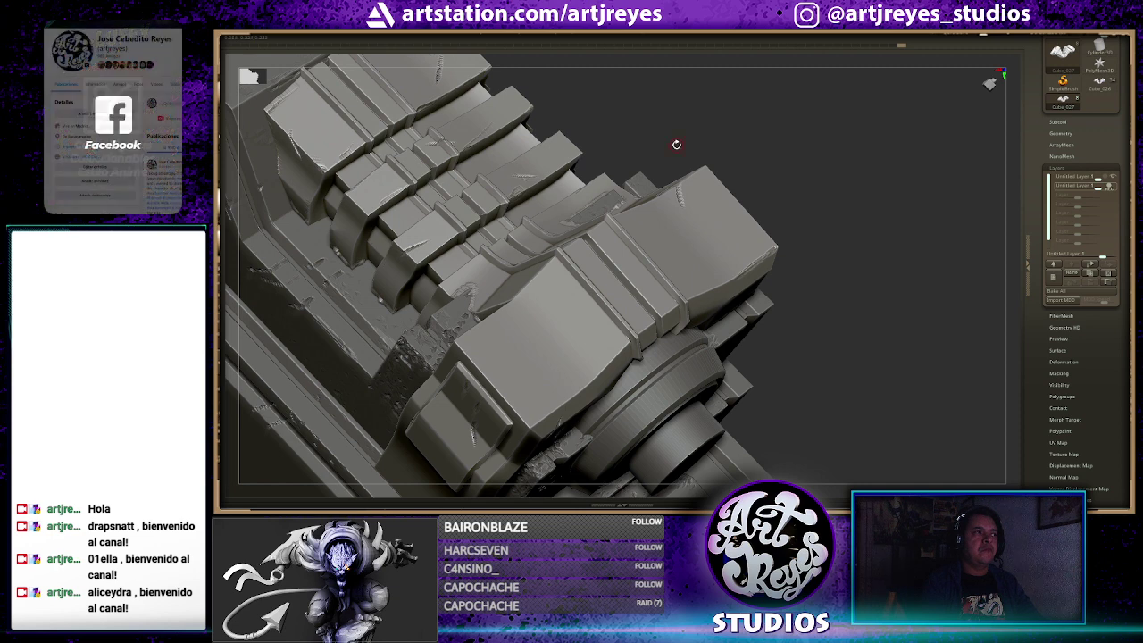
drag(663, 105, 660, 149)
drag(346, 149, 349, 125)
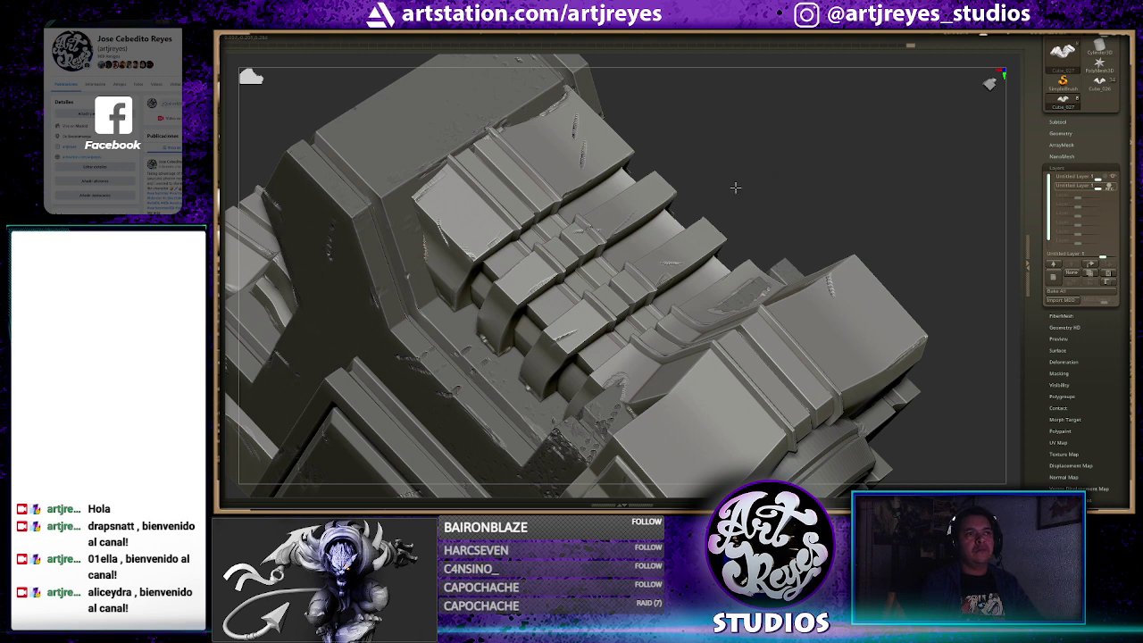
mouse_move(735, 187)
mouse_down()
mouse_move(711, 220)
mouse_move(500, 362)
mouse_up()
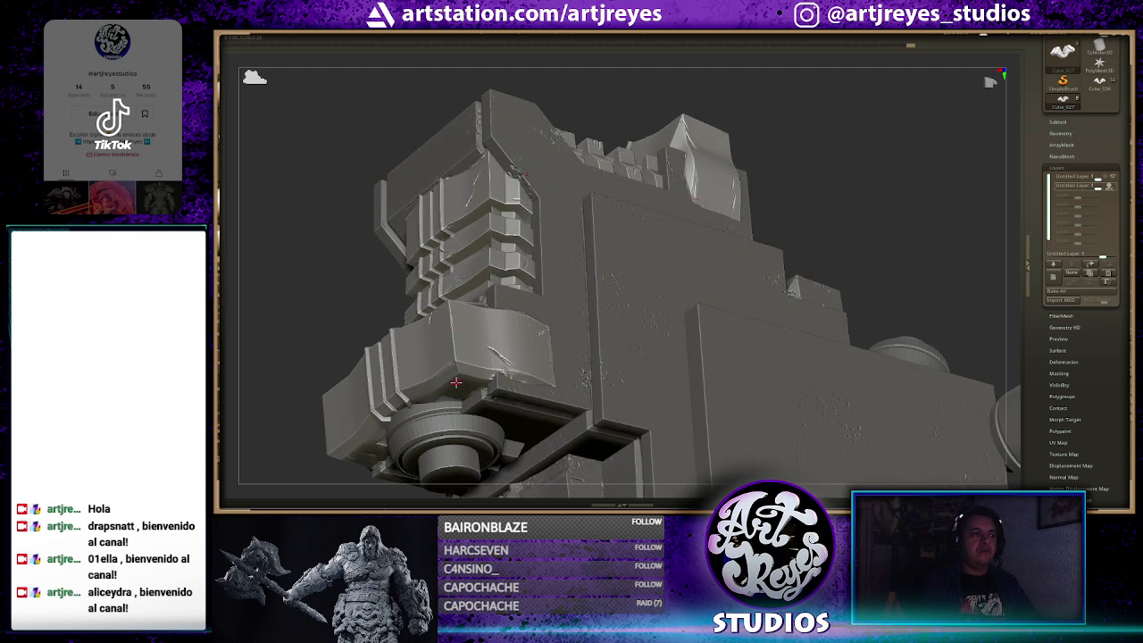
drag(371, 254, 315, 428)
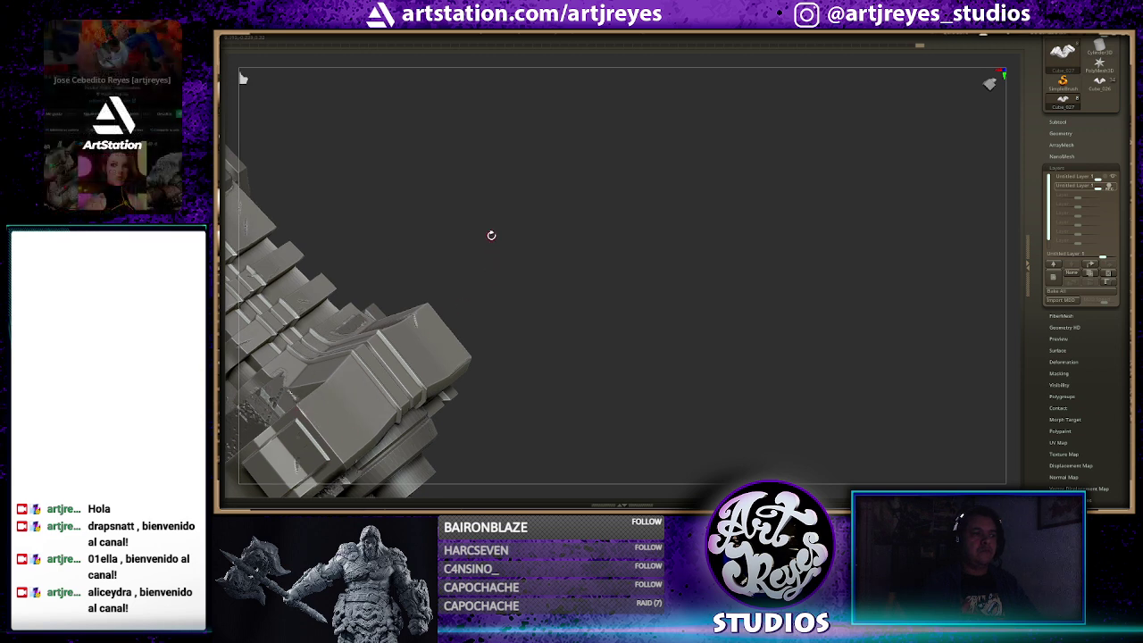
mouse_move(496, 215)
mouse_down()
mouse_move(616, 188)
mouse_move(648, 217)
mouse_move(517, 300)
mouse_up()
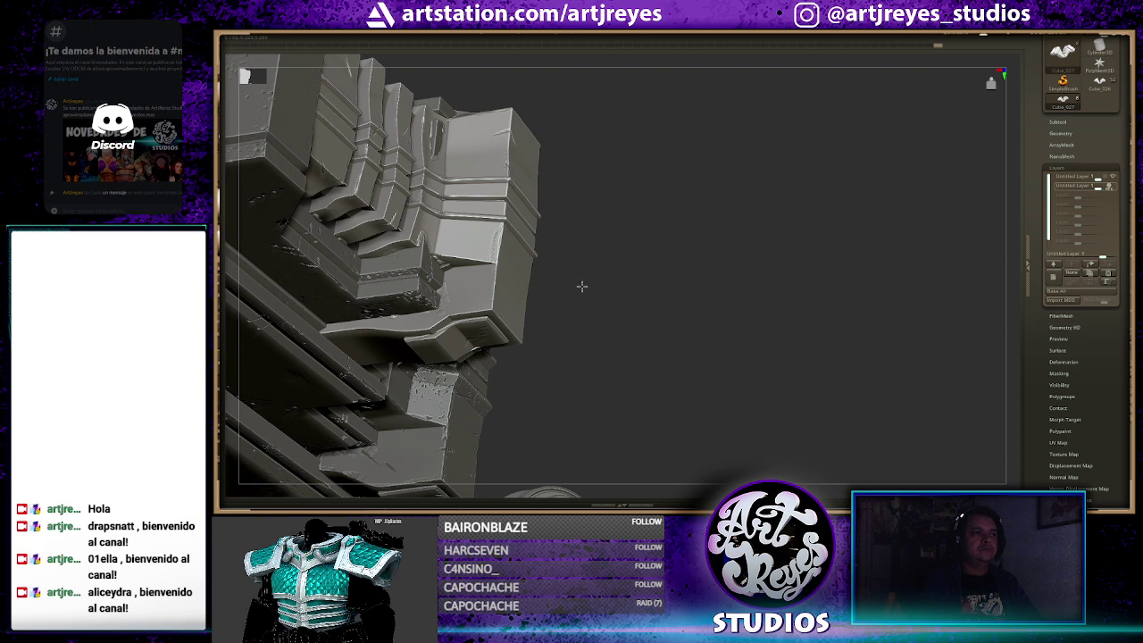
right_drag(444, 309, 373, 326)
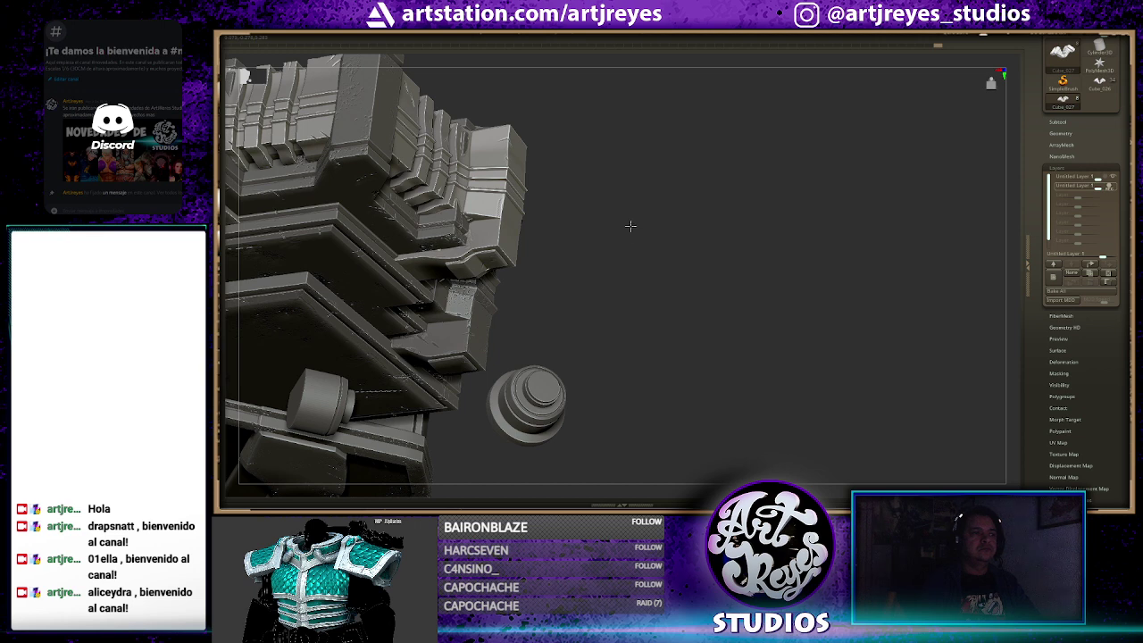
Check the underside, front and V-shaped chevron from above, then restore the full sculpting interface
right_drag(630, 226, 589, 264)
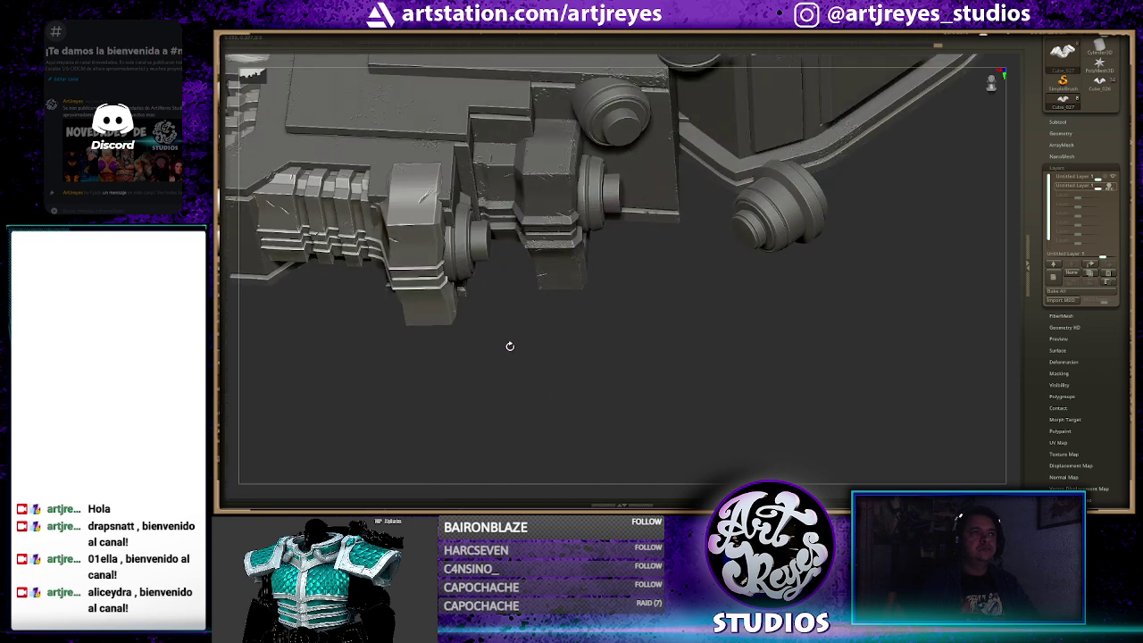
right_drag(510, 340, 557, 373)
mouse_move(602, 334)
right_down()
mouse_move(501, 364)
mouse_move(471, 342)
mouse_move(483, 363)
right_up()
alt+right_drag(521, 176, 547, 211)
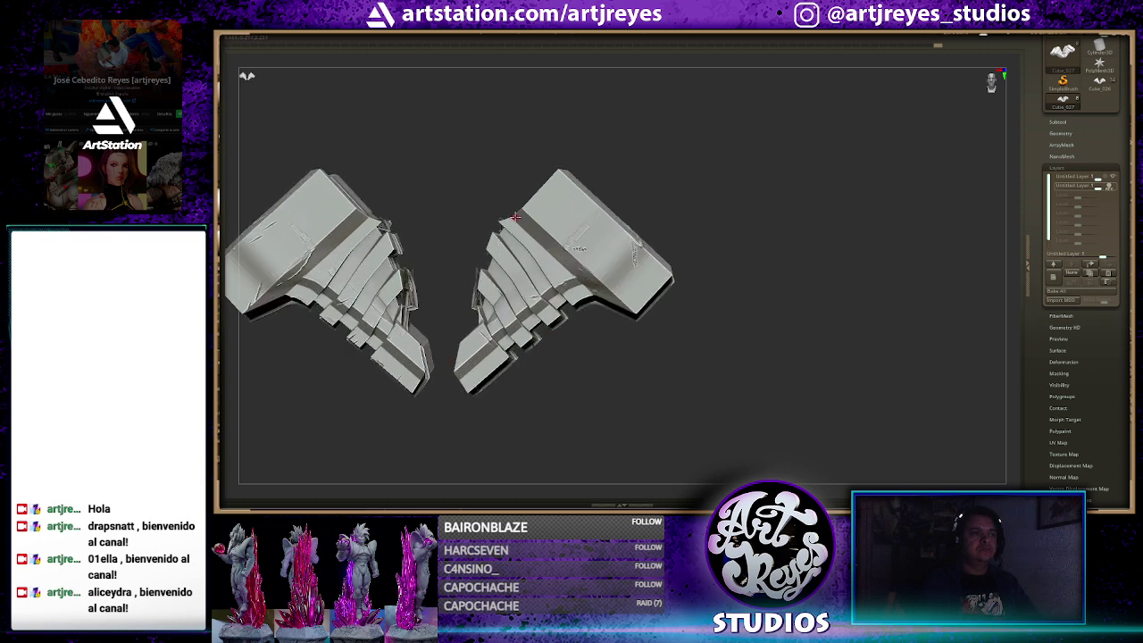
alt+right_drag(623, 149, 644, 157)
shift+drag(582, 194, 597, 194)
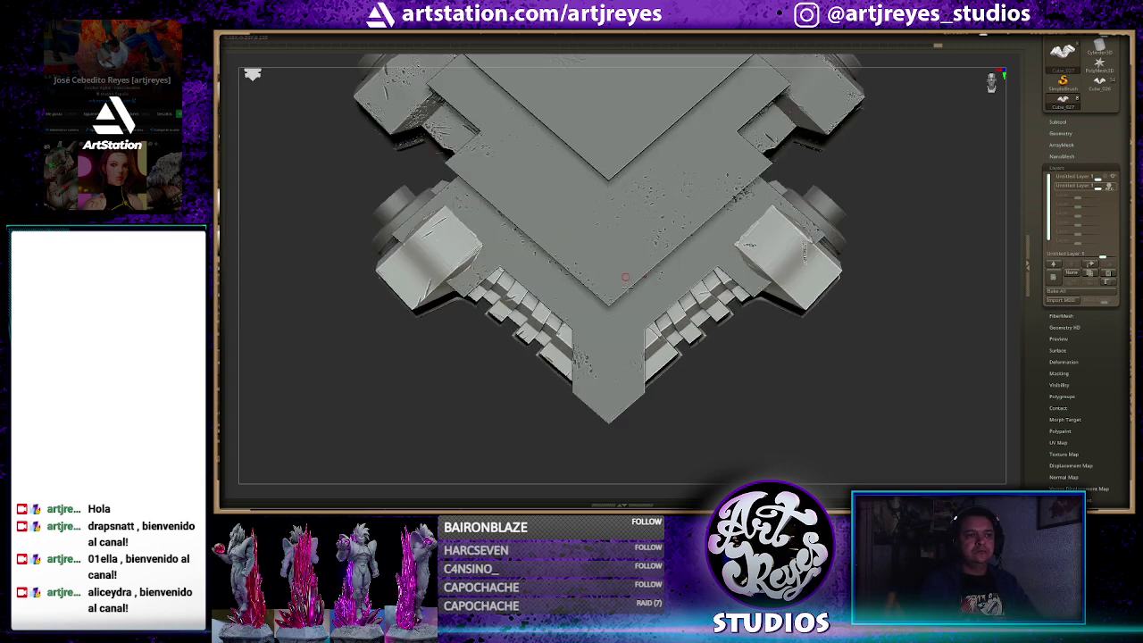
mouse_move(625, 279)
mouse_down()
mouse_move(645, 459)
mouse_move(642, 221)
mouse_move(605, 218)
mouse_up()
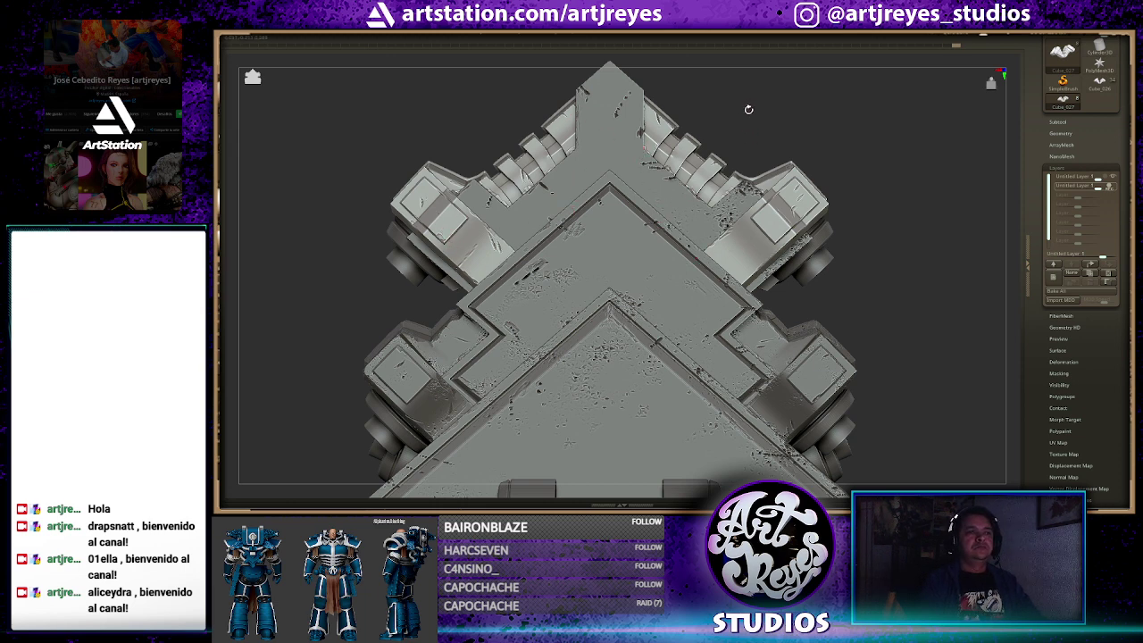
key(Tab)
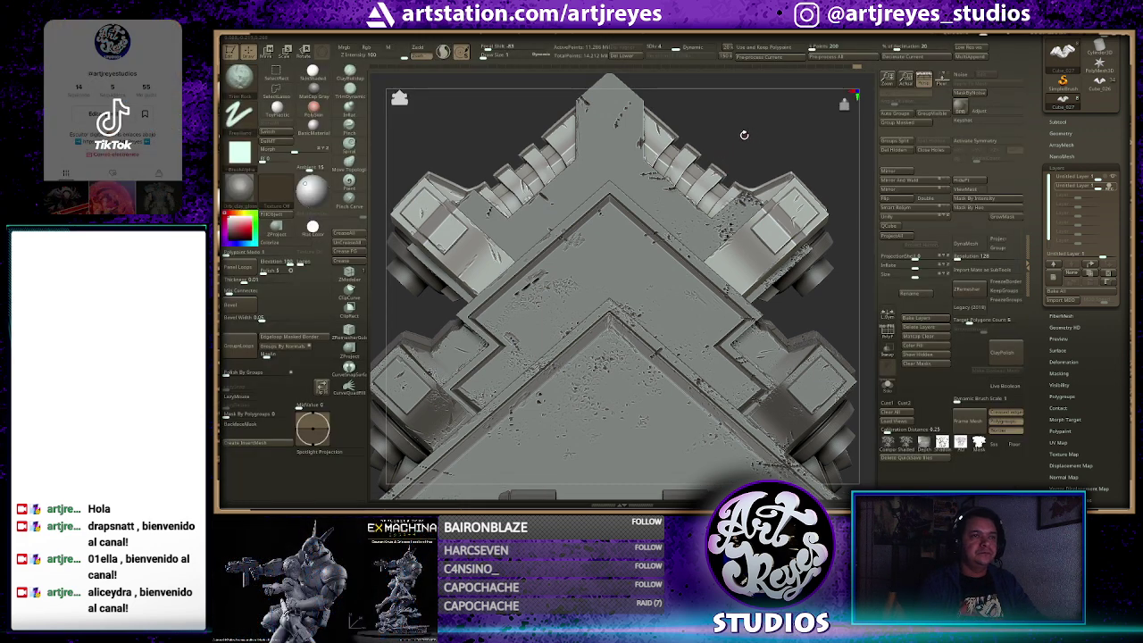
Add a third sculpting layer to the chevron armour assembly and open the brush library
right_drag(734, 157, 740, 179)
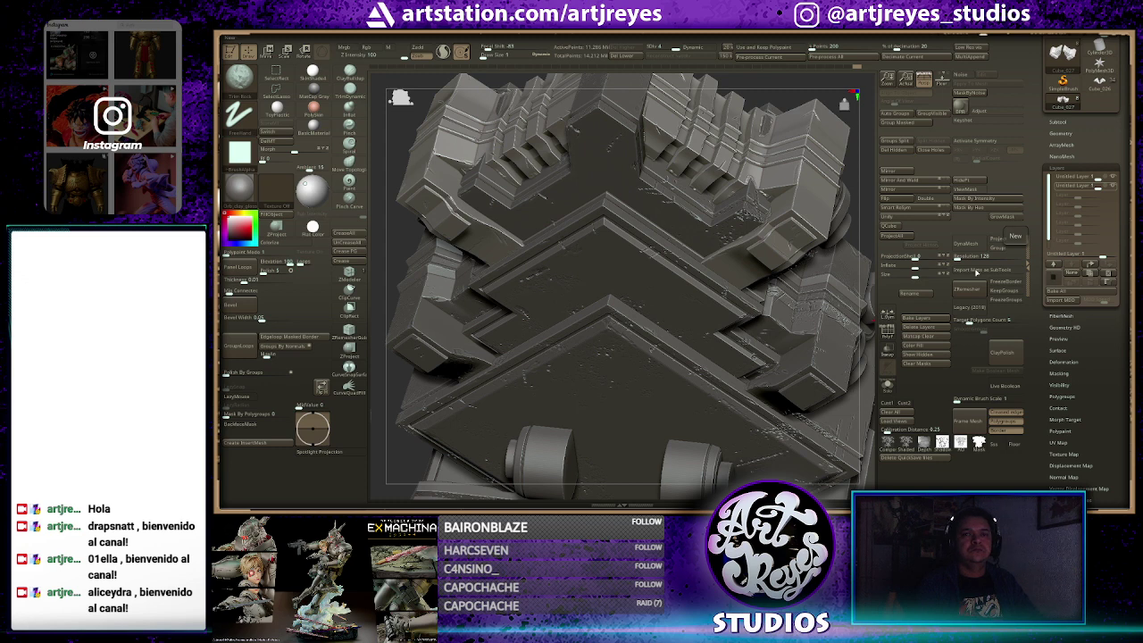
click(1062, 258)
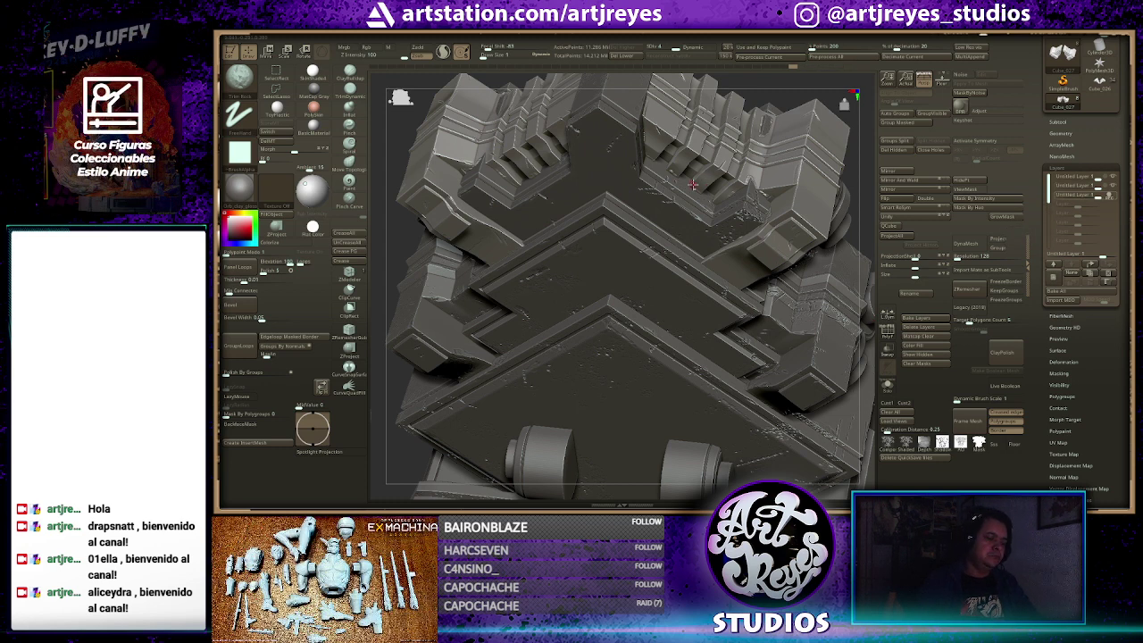
key(b)
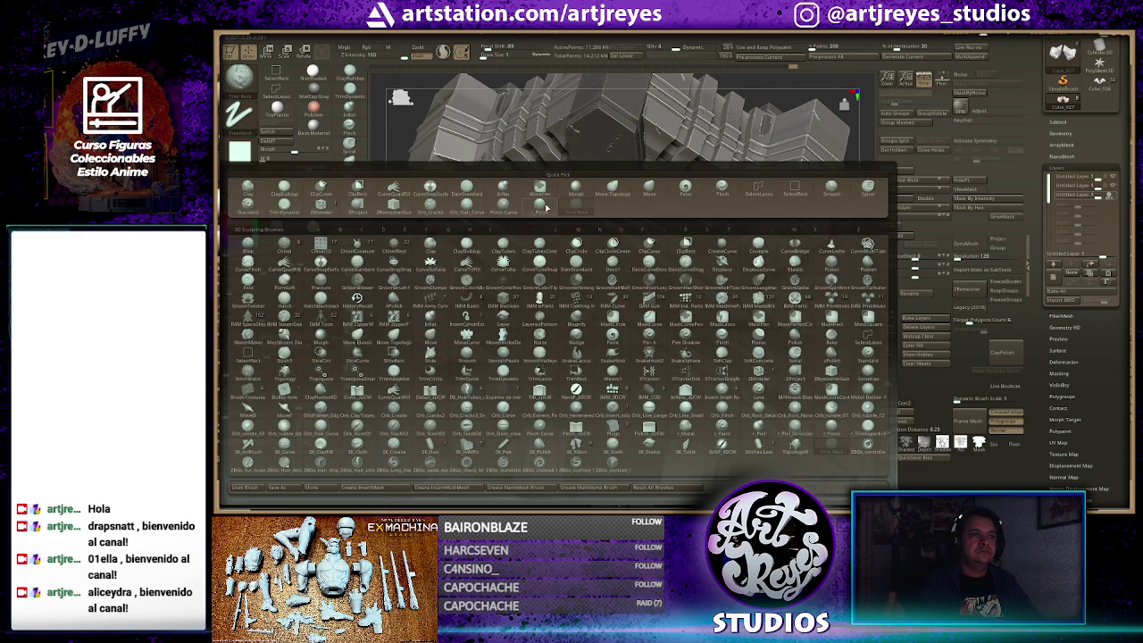
Stroke speckled pitting onto the two upper stepped blocks with a noise brush, then isolate them
click(546, 207)
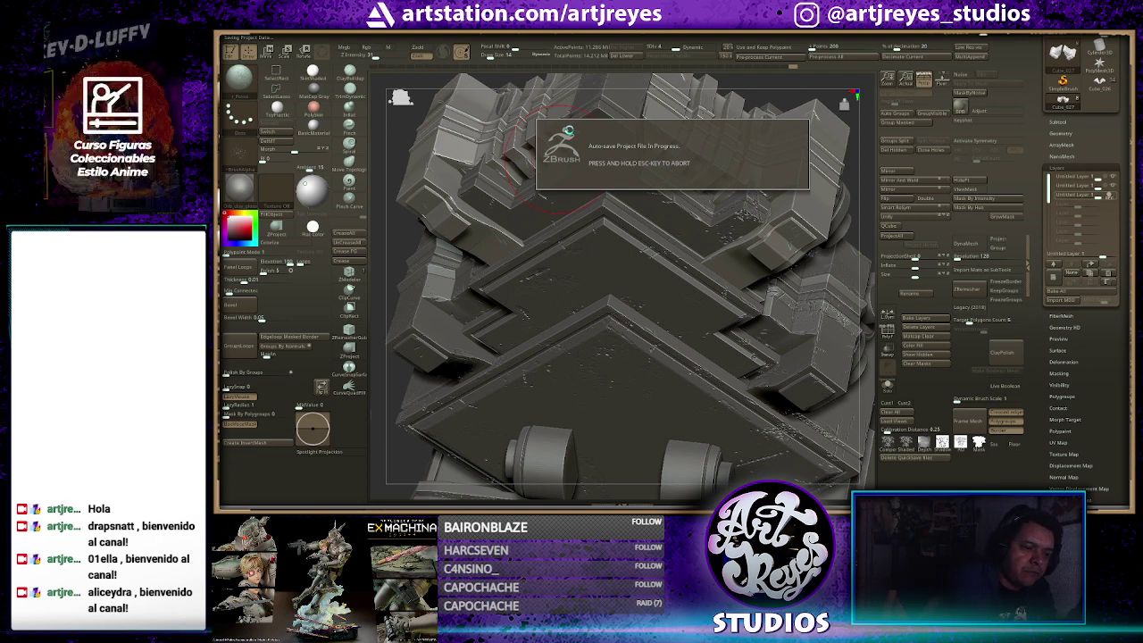
key(space)
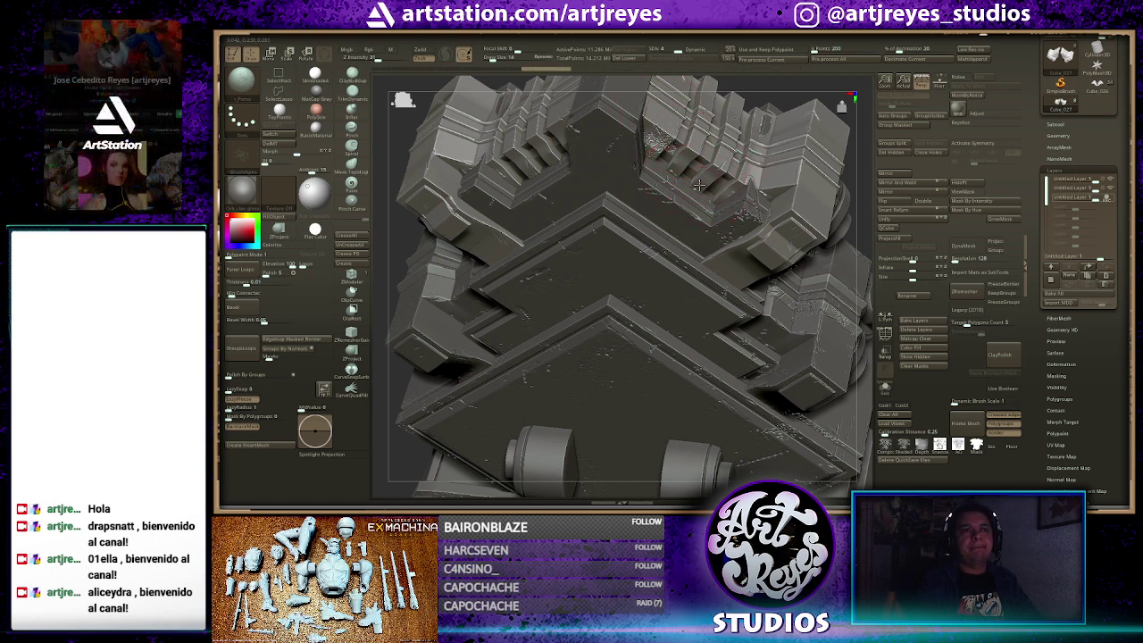
drag(705, 183, 727, 191)
mouse_move(808, 205)
mouse_down()
mouse_move(761, 234)
mouse_move(732, 273)
mouse_up()
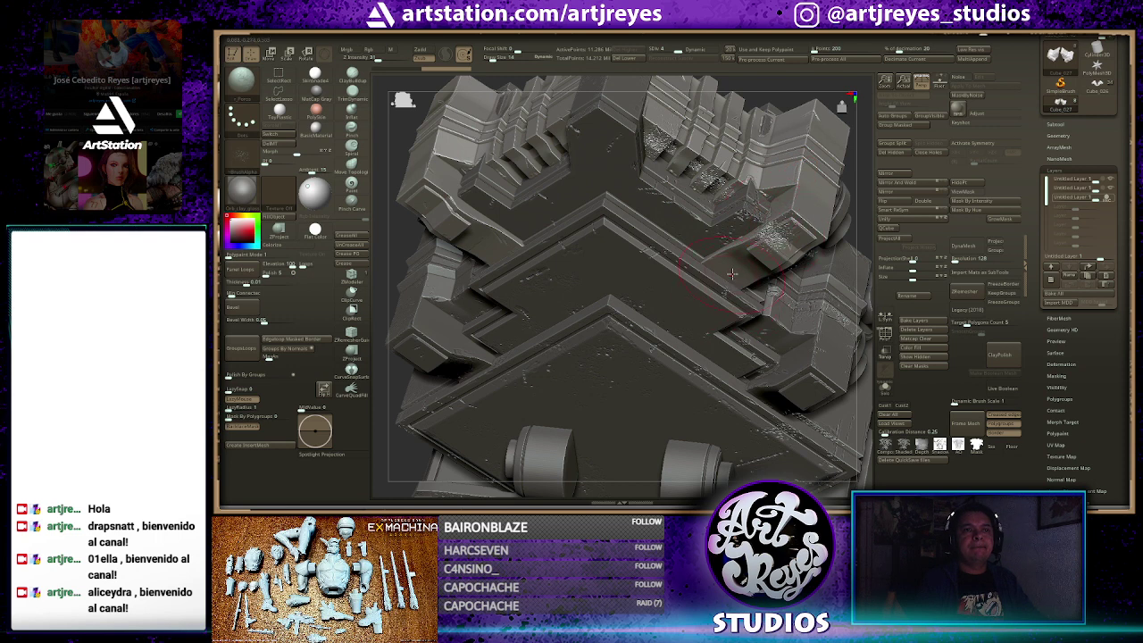
drag(807, 157, 806, 174)
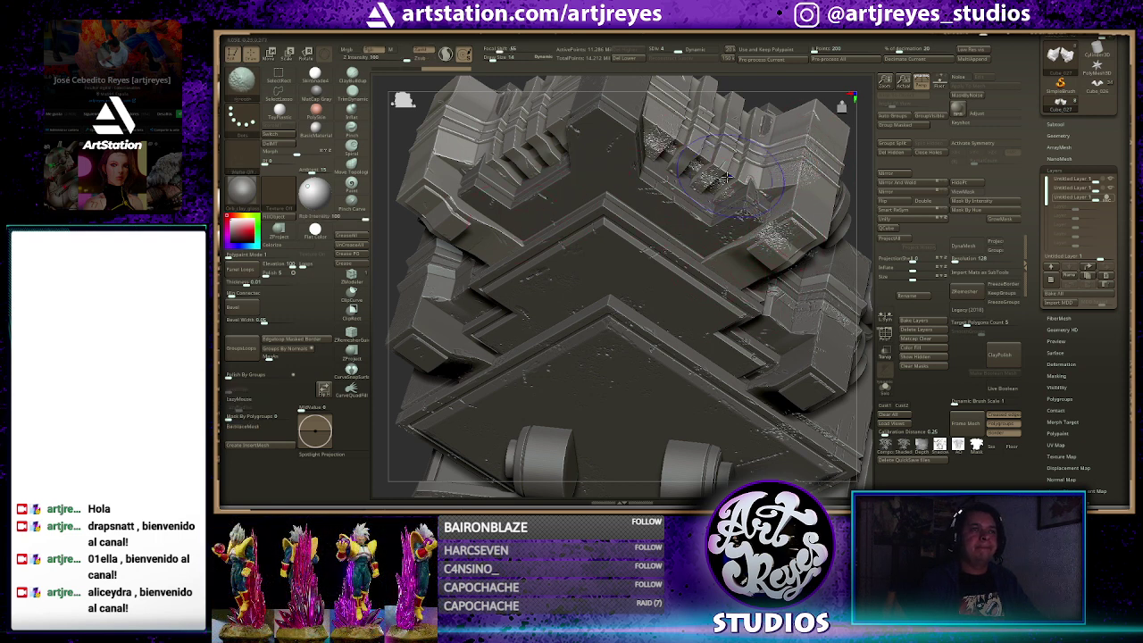
ctrl+shift+click(779, 131)
drag(610, 287, 630, 252)
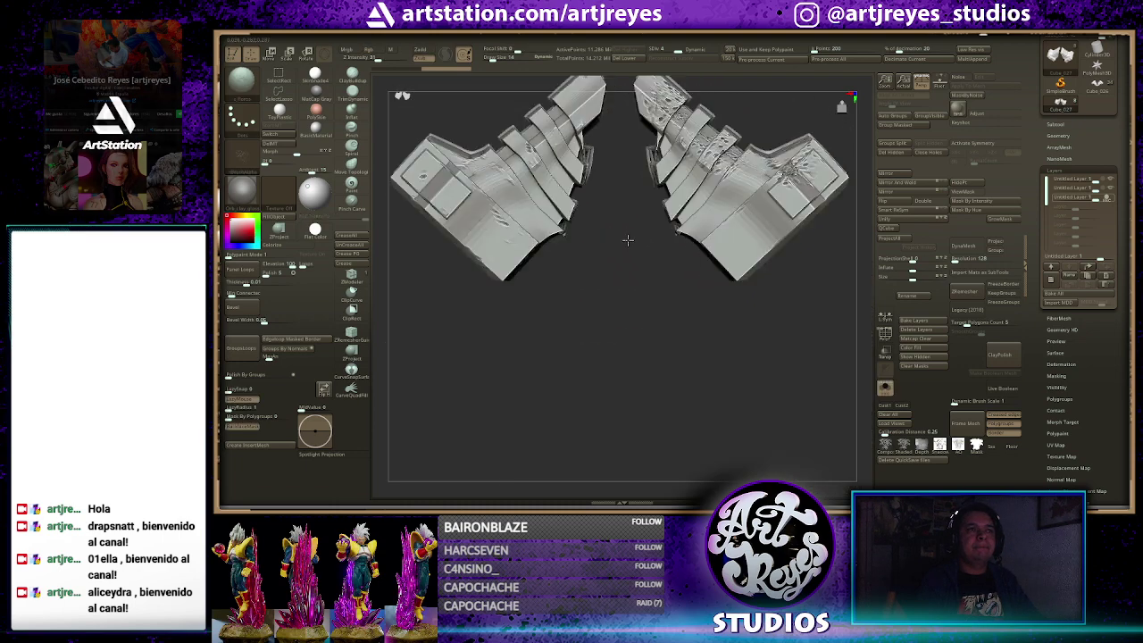
Unhide the whole model on a widened canvas and pit the upper-left and stepped blocks
key(Tab)
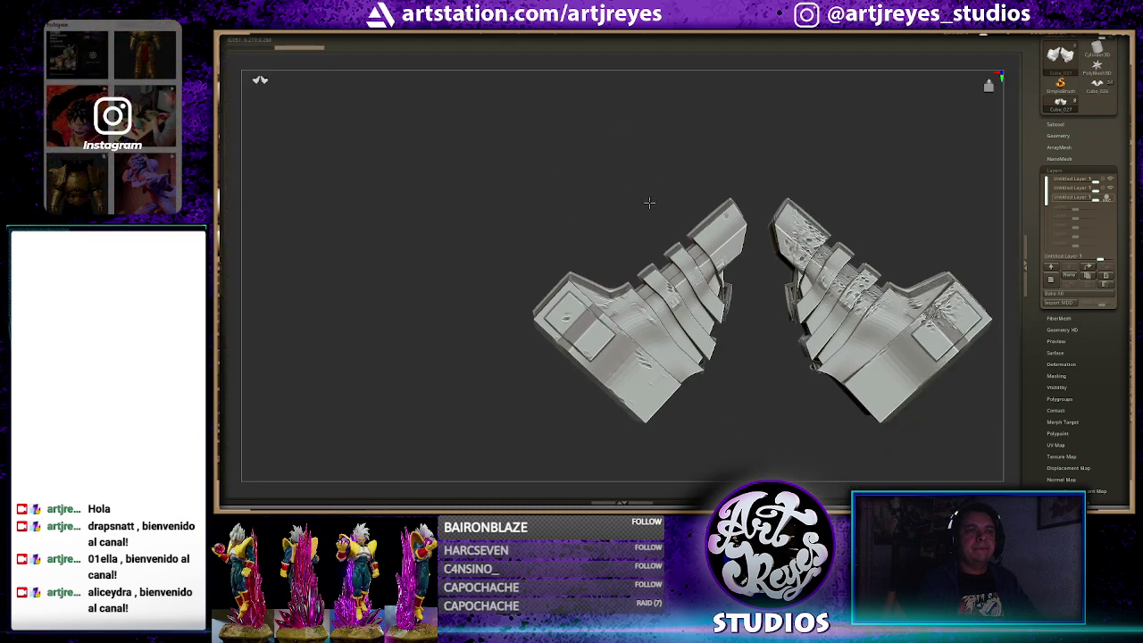
key(f)
drag(645, 201, 566, 211)
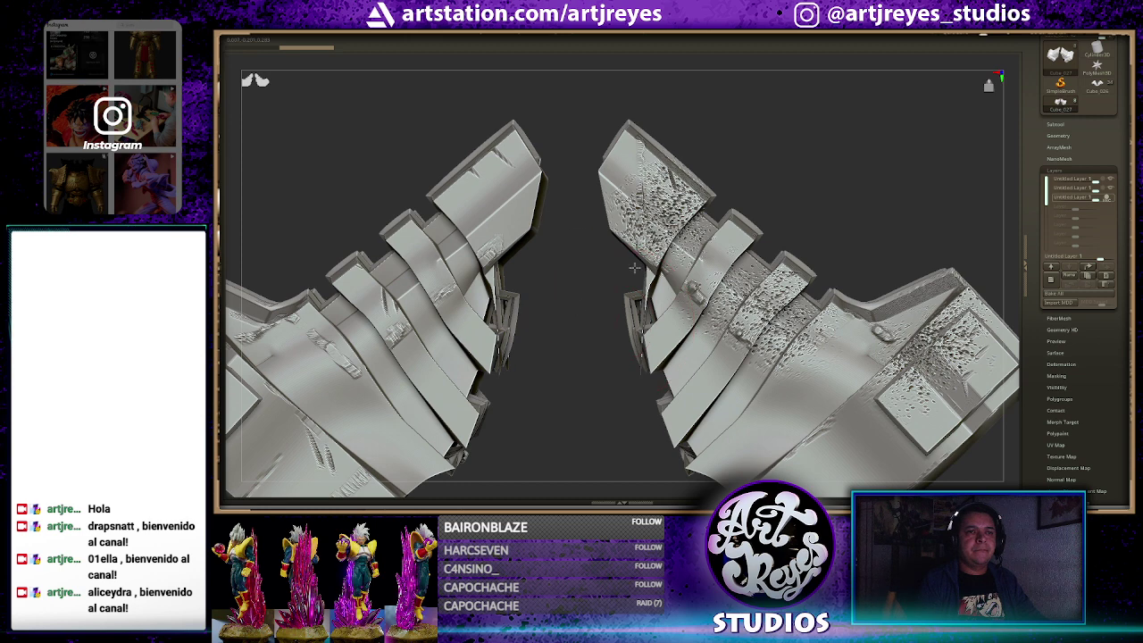
drag(613, 324, 565, 140)
key(p)
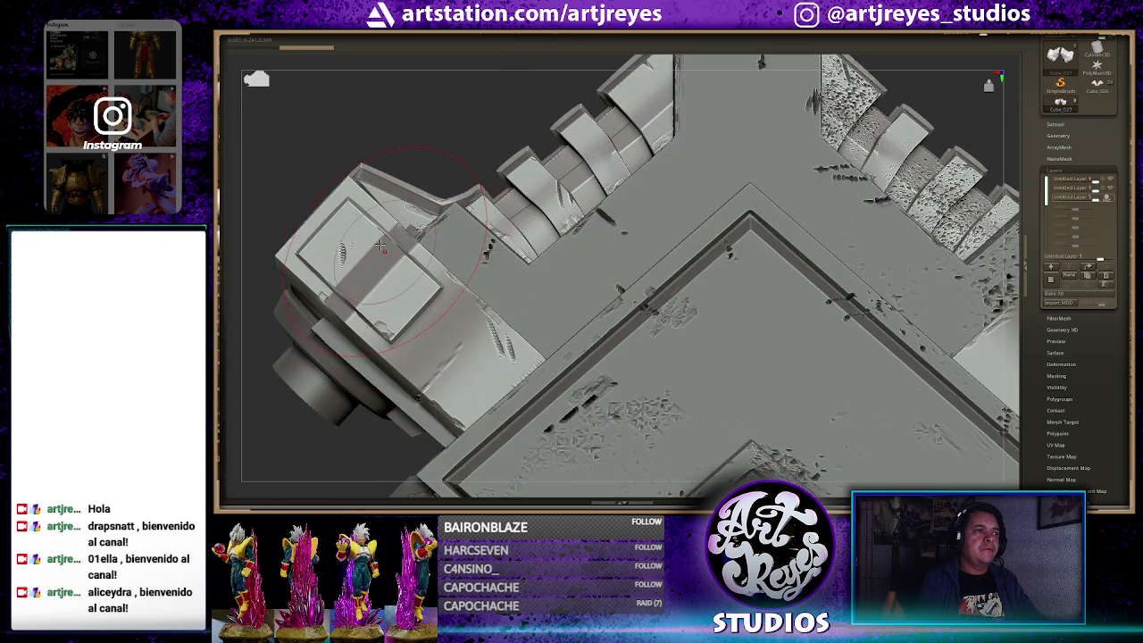
drag(353, 215, 411, 267)
drag(472, 375, 500, 348)
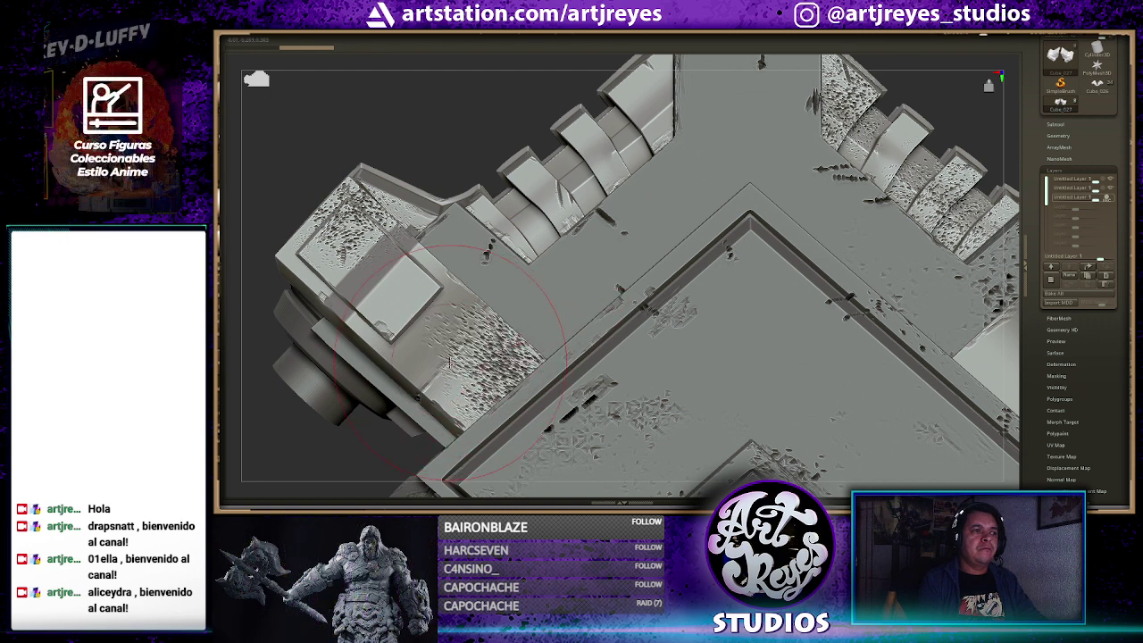
mouse_move(580, 214)
mouse_down()
mouse_move(625, 191)
mouse_move(484, 121)
mouse_move(556, 253)
mouse_move(587, 105)
mouse_move(654, 172)
mouse_move(669, 234)
mouse_up()
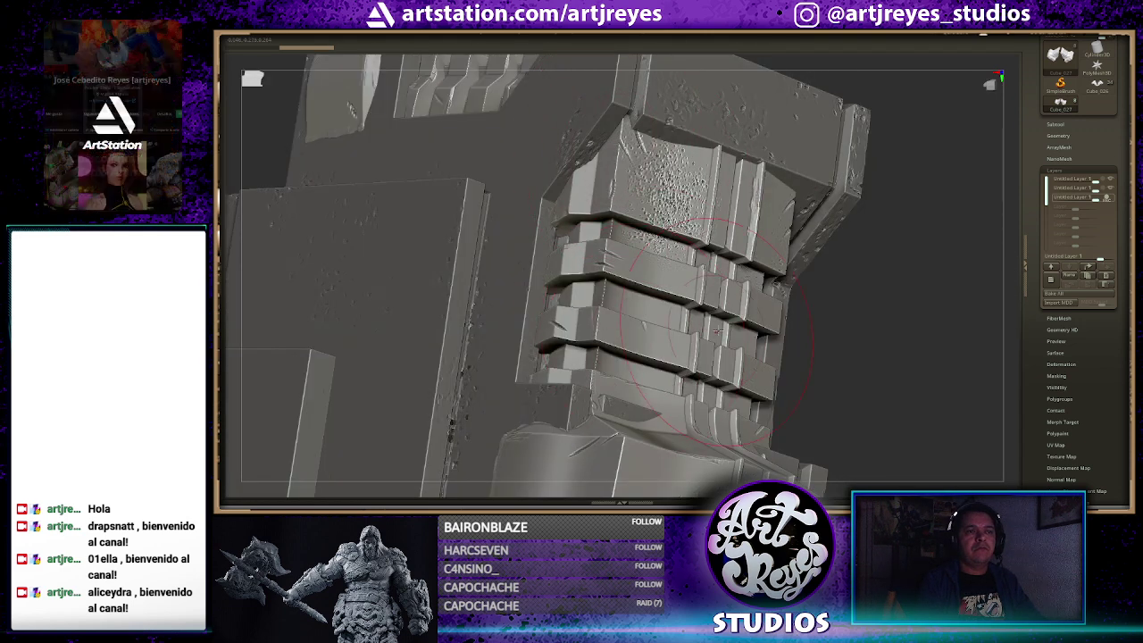
drag(678, 384, 801, 364)
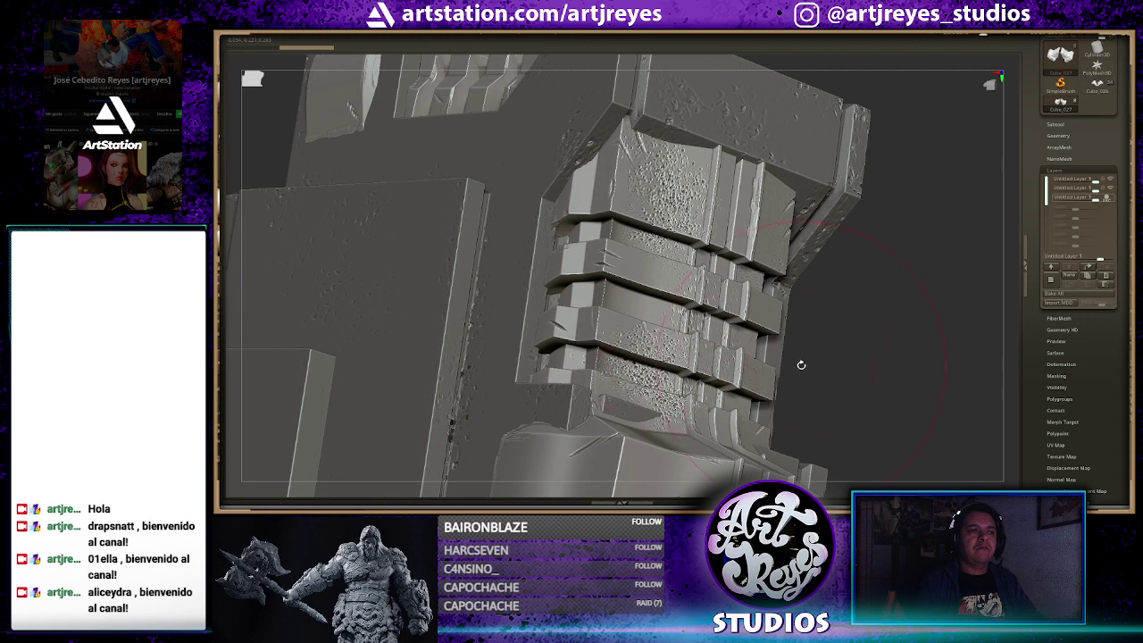
Pit the top, right and left faces of the lower armour block
drag(893, 295, 928, 224)
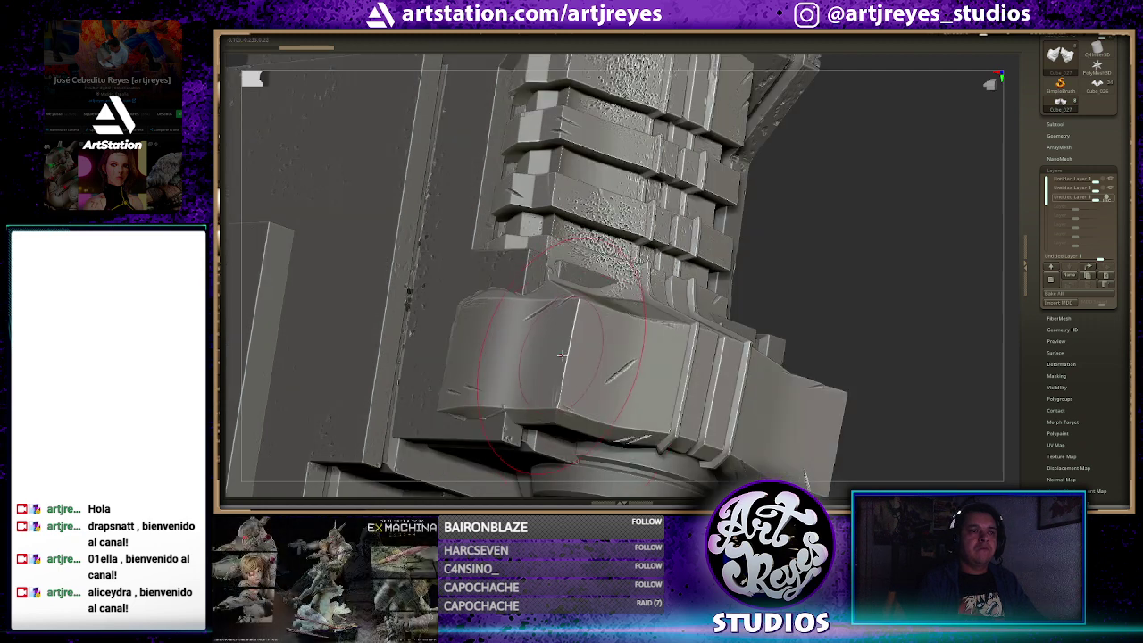
drag(590, 357, 688, 402)
drag(799, 436, 712, 454)
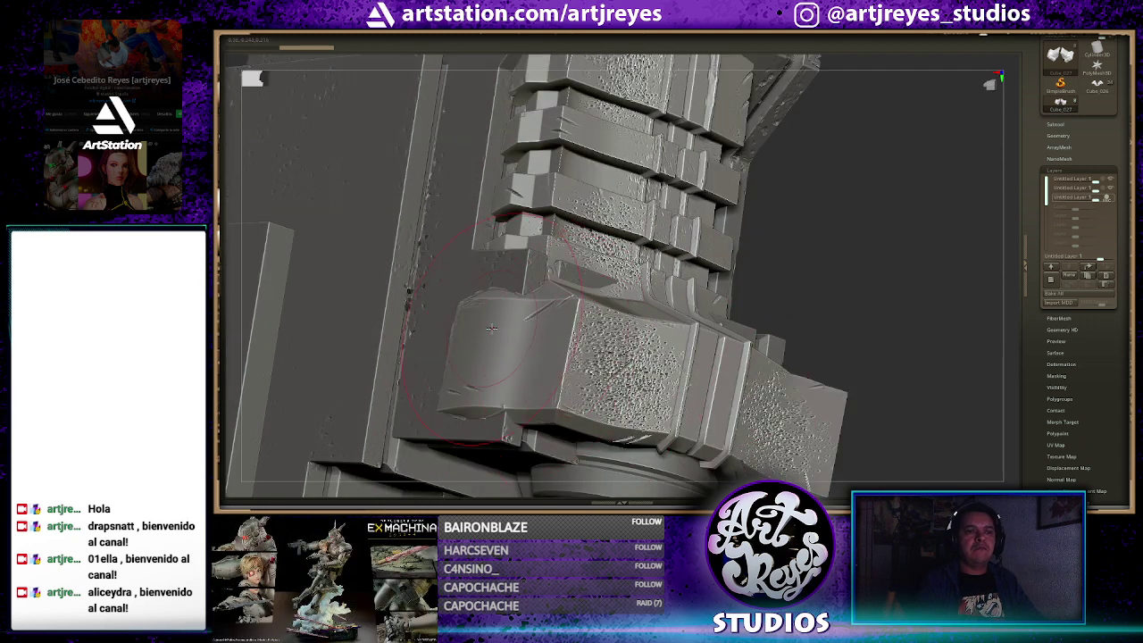
drag(491, 329, 511, 319)
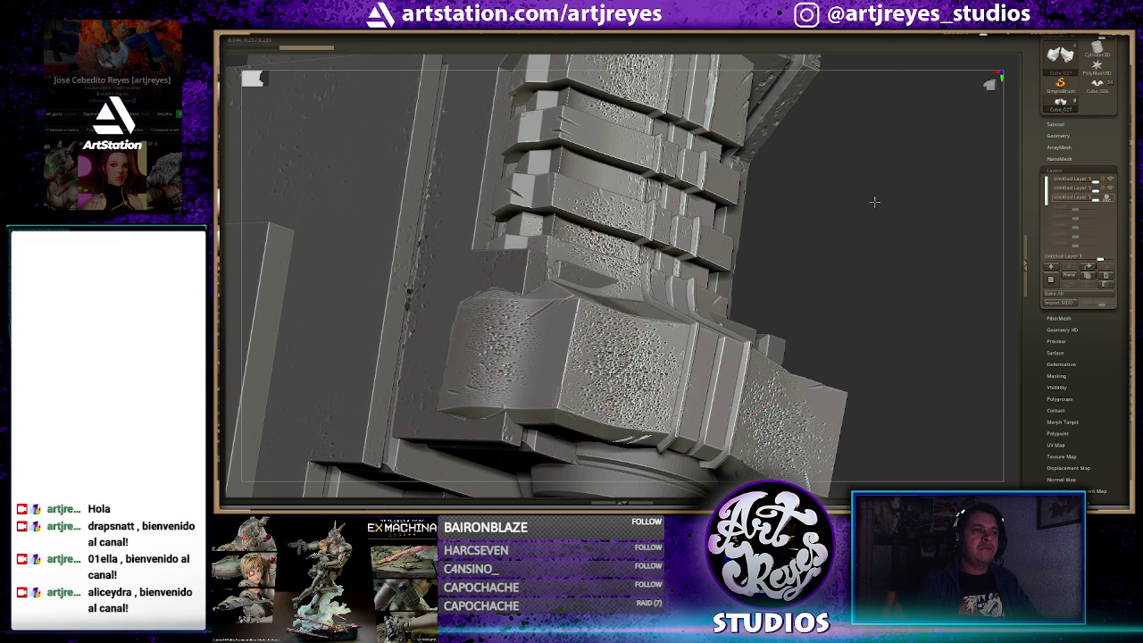
drag(874, 202, 715, 169)
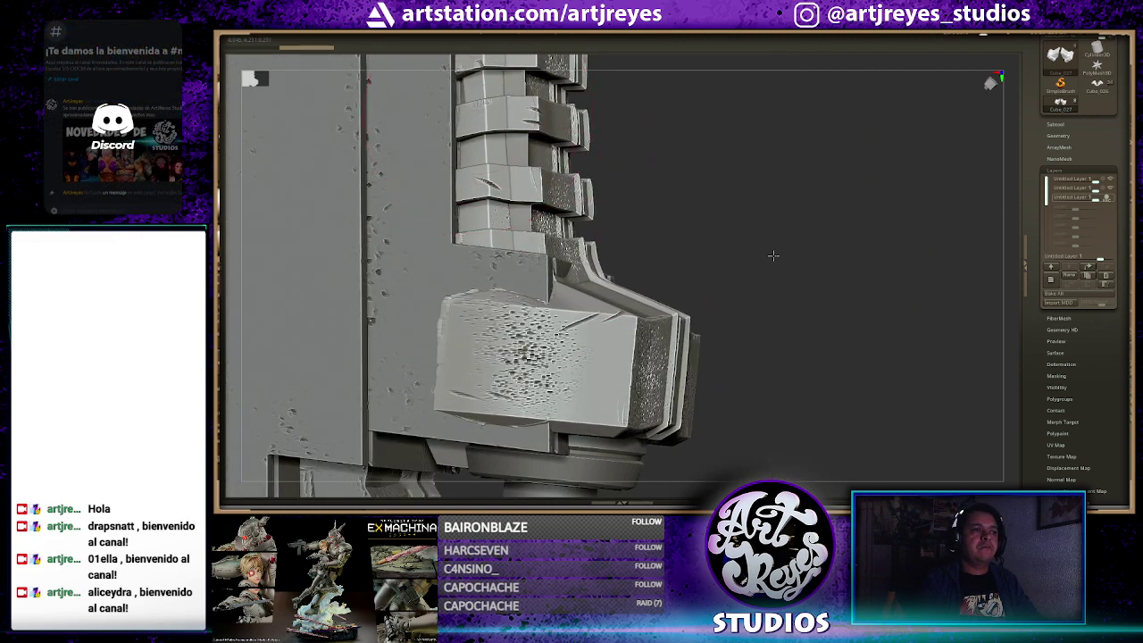
drag(774, 256, 531, 283)
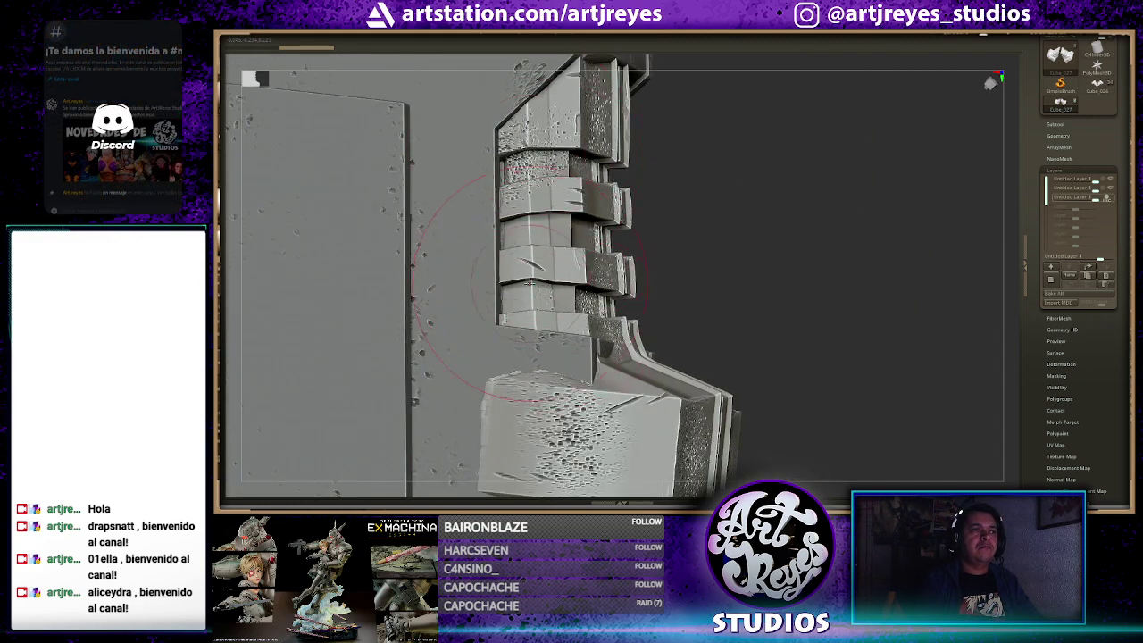
drag(740, 202, 715, 268)
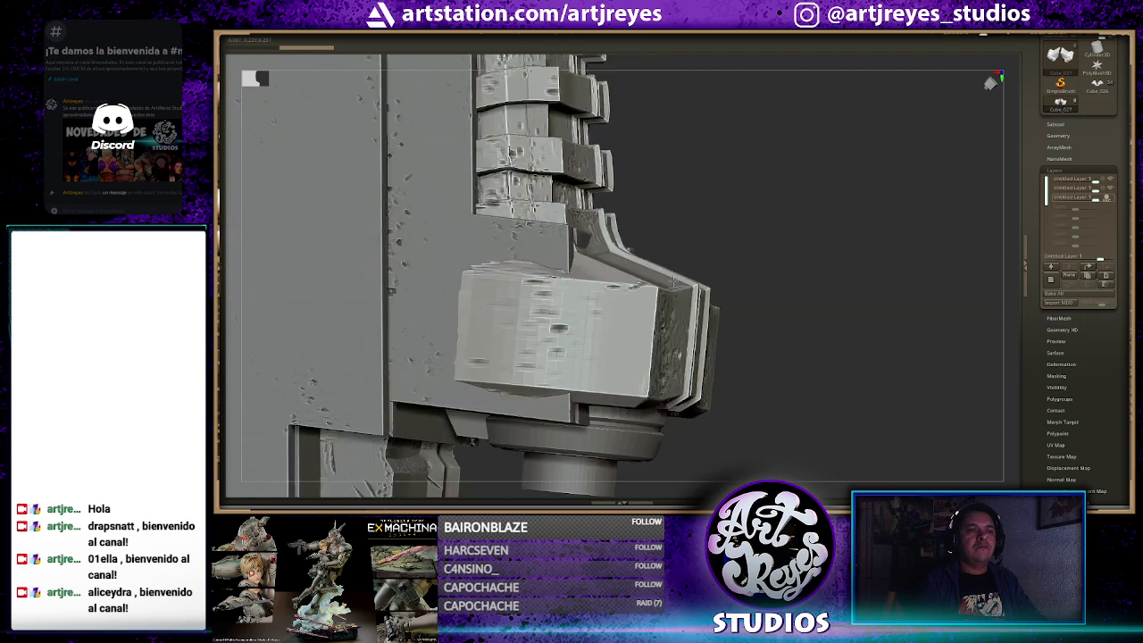
drag(629, 304, 618, 349)
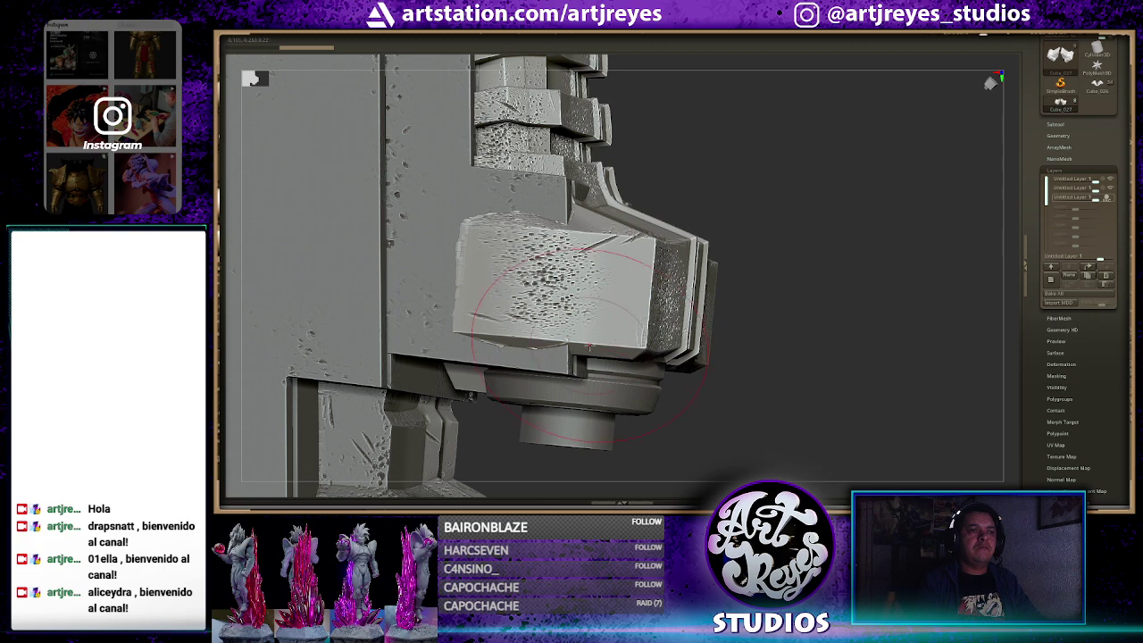
mouse_move(775, 198)
mouse_down()
mouse_move(762, 162)
mouse_move(625, 285)
mouse_move(634, 420)
mouse_up()
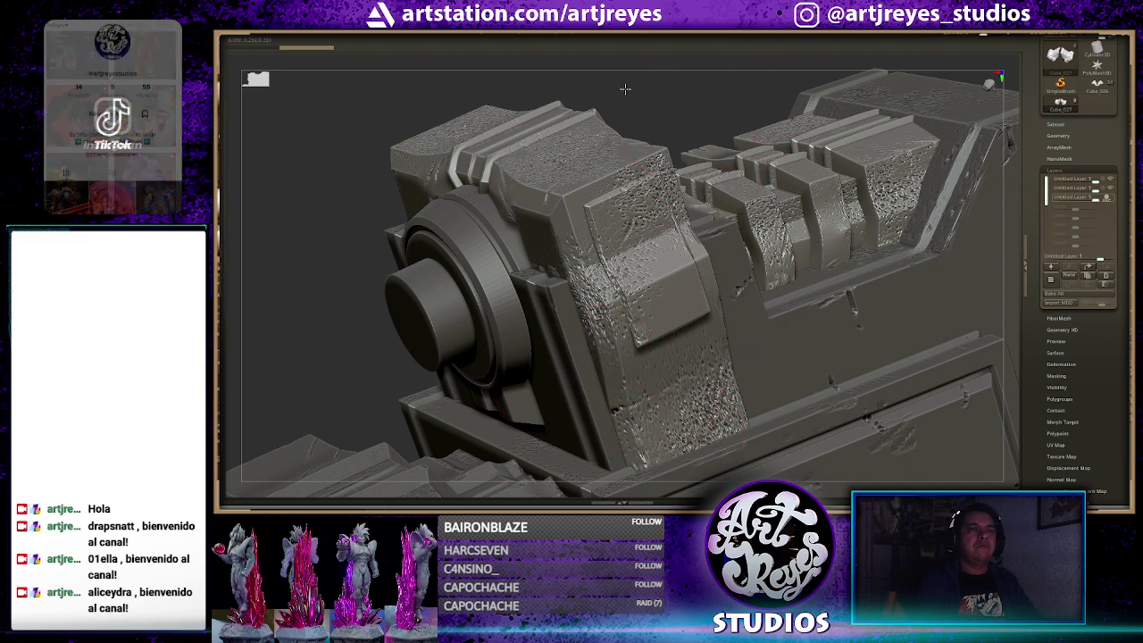
Add pitted damage along the block's top edges, across its top face and the stepped ridge
key(f)
mouse_move(704, 187)
mouse_down()
mouse_move(809, 193)
mouse_move(742, 146)
mouse_move(763, 180)
mouse_move(816, 145)
mouse_move(641, 173)
mouse_move(694, 248)
mouse_move(600, 370)
mouse_up()
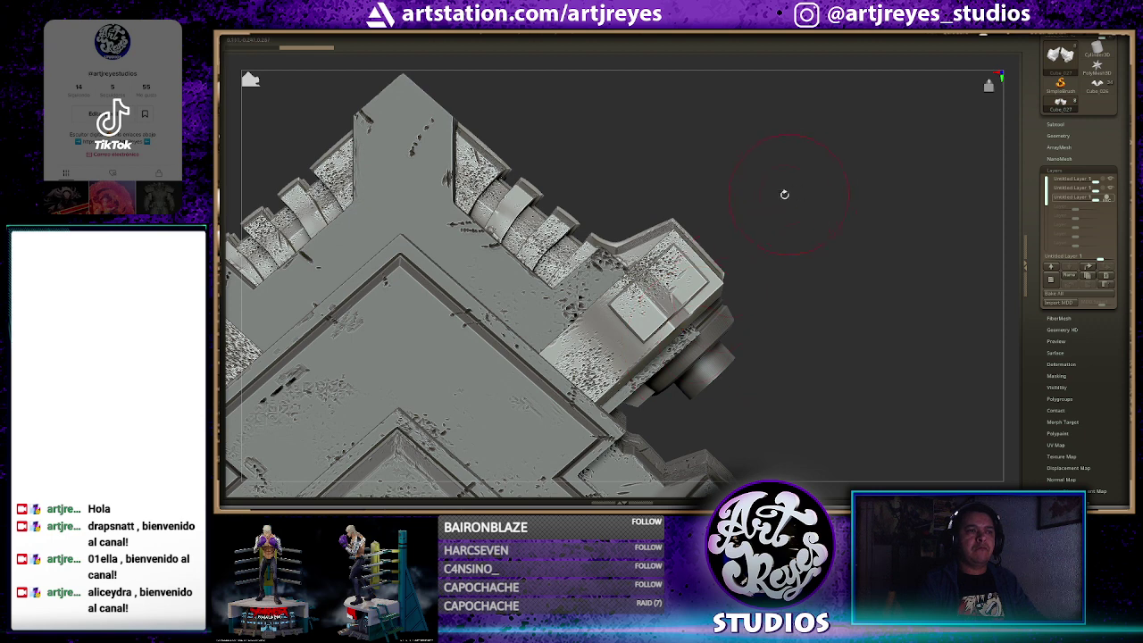
mouse_move(783, 191)
shift+mouse_down()
mouse_move(727, 195)
mouse_move(612, 284)
shift+mouse_up()
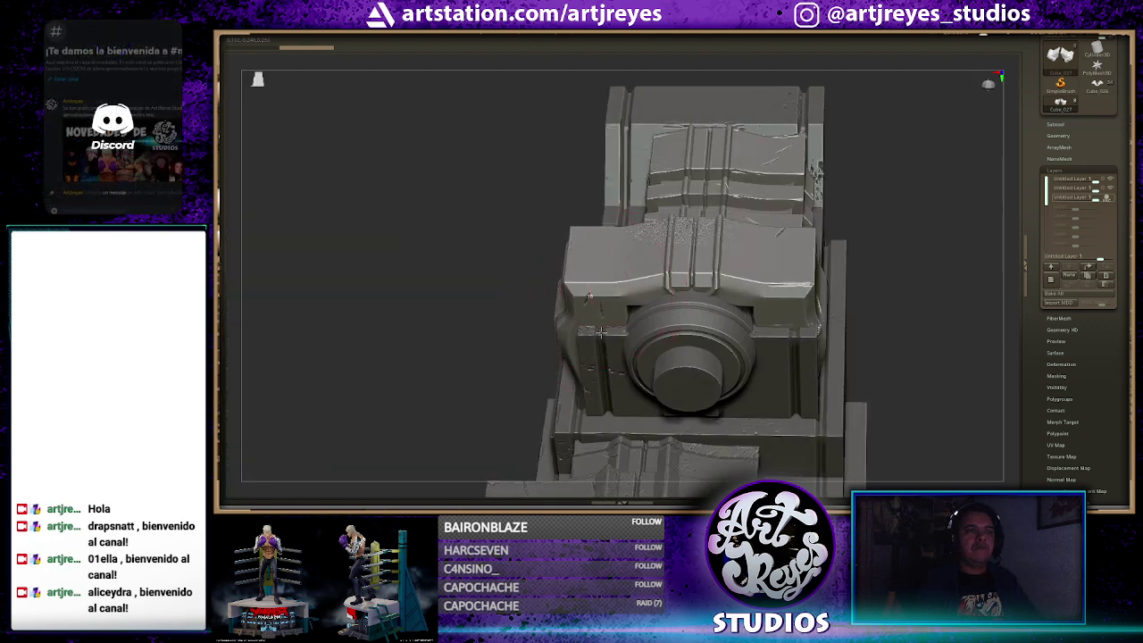
drag(600, 332, 616, 295)
drag(808, 295, 750, 308)
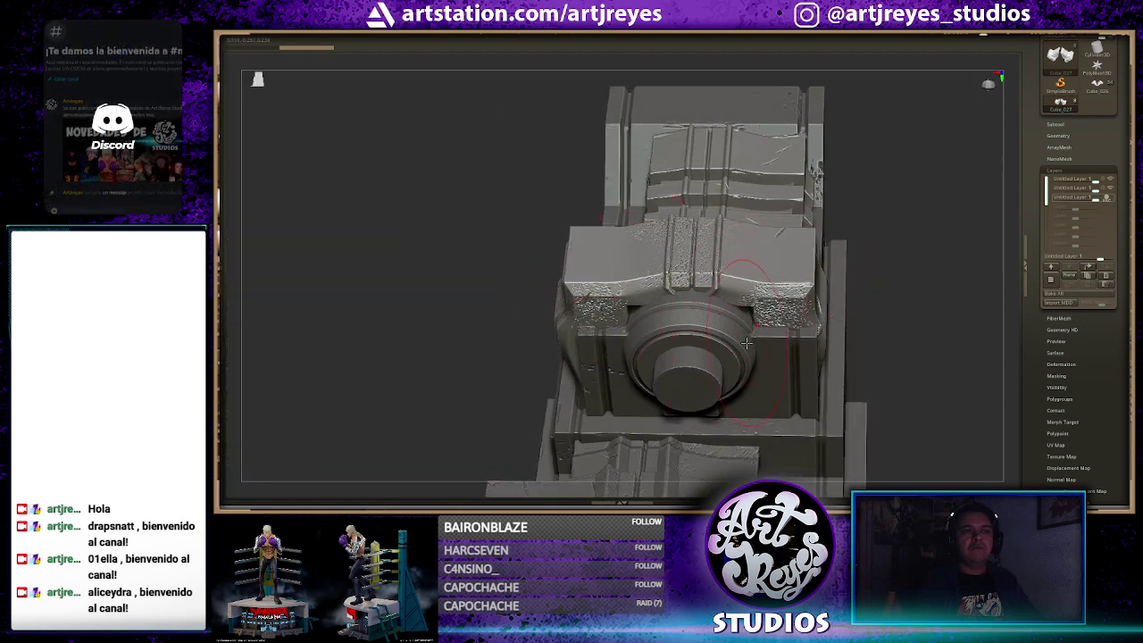
drag(564, 259, 607, 234)
drag(888, 213, 803, 285)
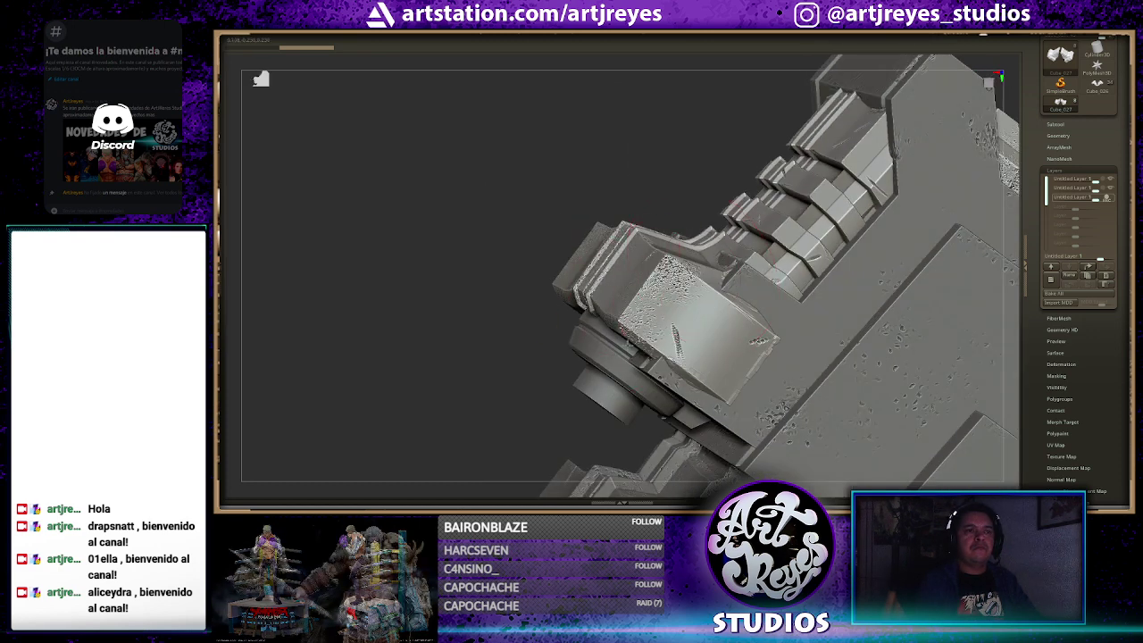
drag(678, 304, 723, 384)
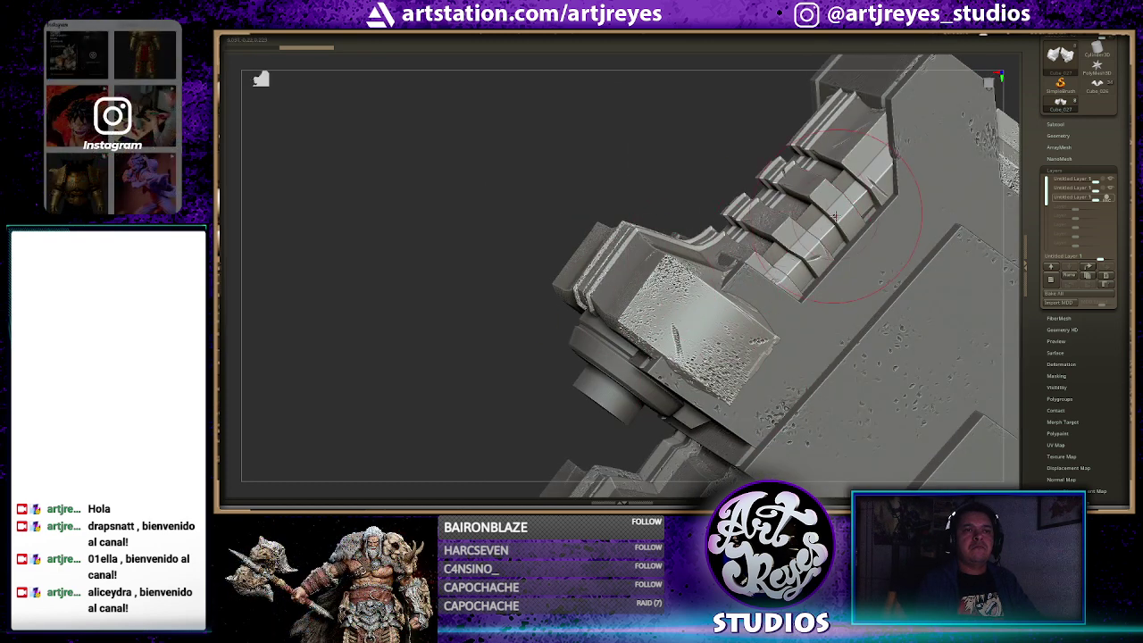
drag(833, 216, 725, 194)
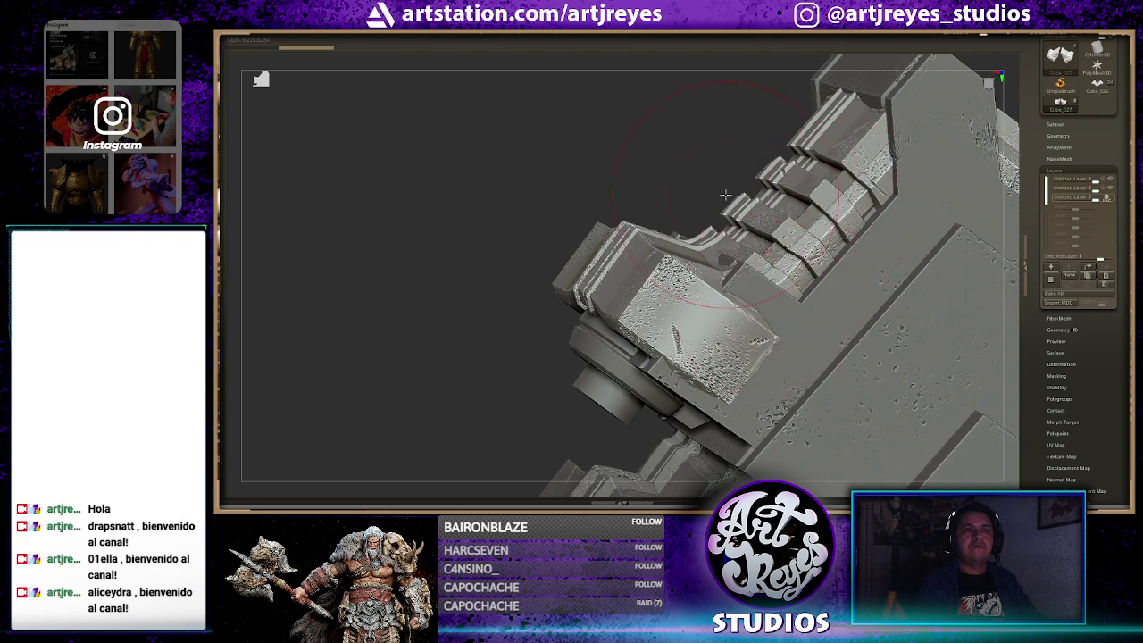
mouse_move(701, 196)
mouse_down()
mouse_move(819, 114)
mouse_move(720, 227)
mouse_move(761, 366)
mouse_up()
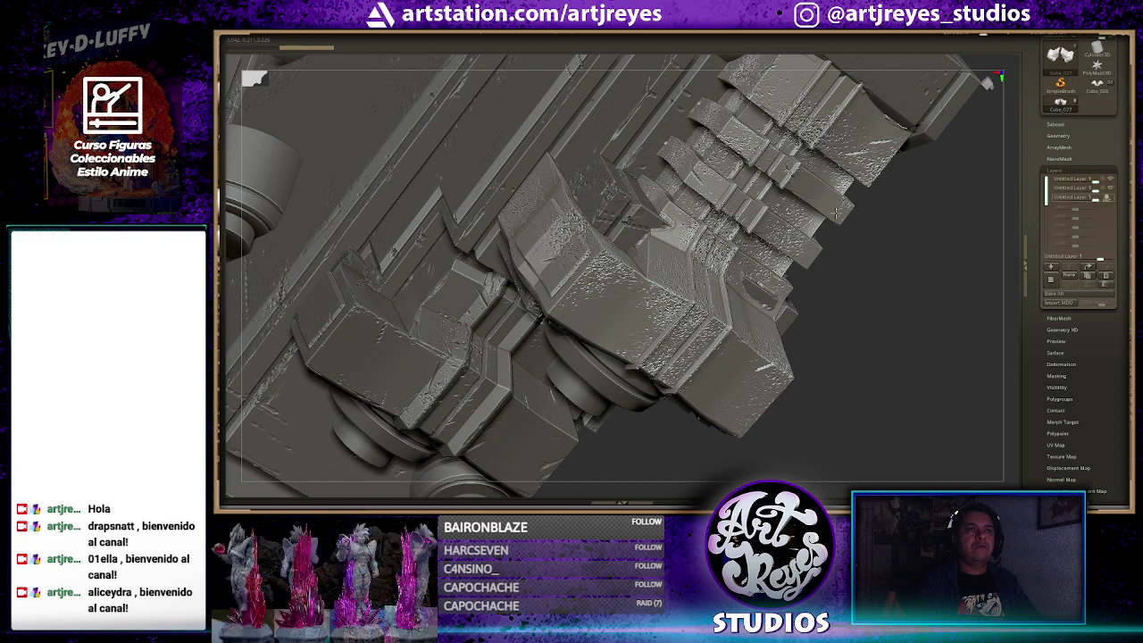
scroll(836, 211, down, 3)
Isolate the stacked plate part, unhide its partner plate, and check both in front and 3-D views
ctrl+shift+click(812, 263)
drag(825, 265, 766, 241)
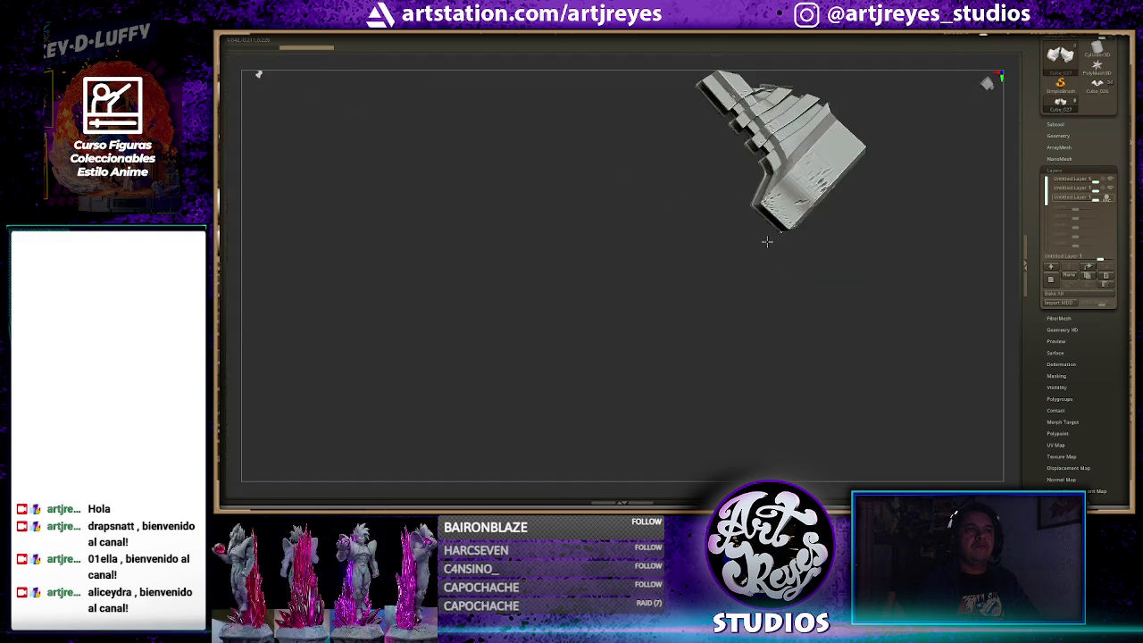
ctrl+shift+click(644, 205)
mouse_move(638, 454)
mouse_down()
mouse_move(637, 321)
mouse_move(661, 319)
mouse_move(625, 307)
mouse_up()
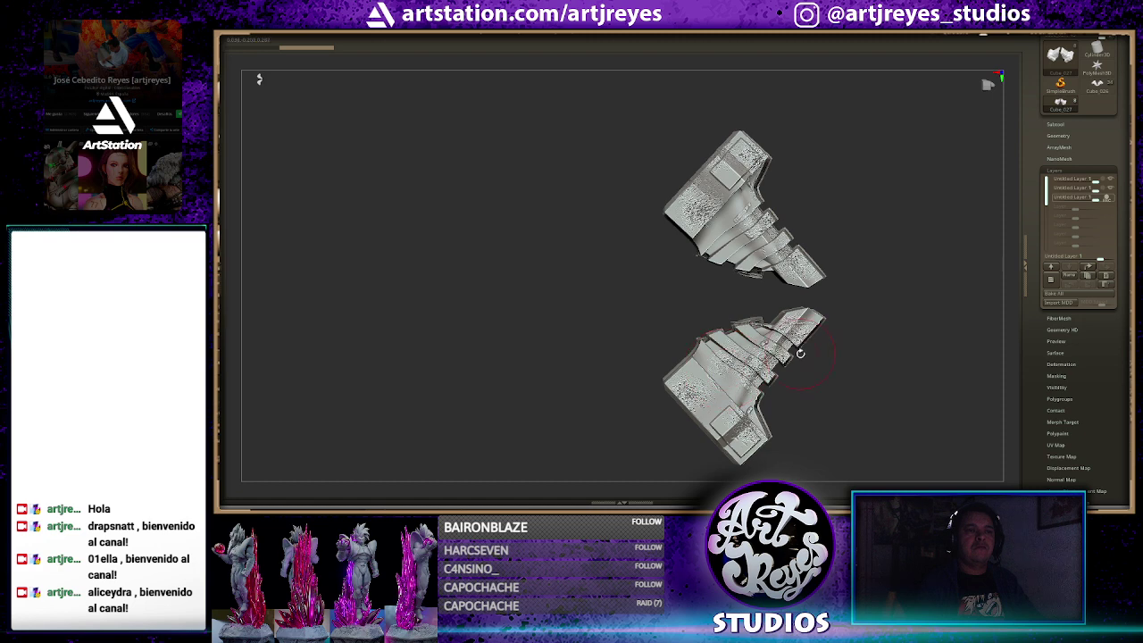
mouse_move(871, 223)
mouse_down()
mouse_move(821, 158)
mouse_move(857, 189)
mouse_move(836, 209)
mouse_move(808, 201)
mouse_up()
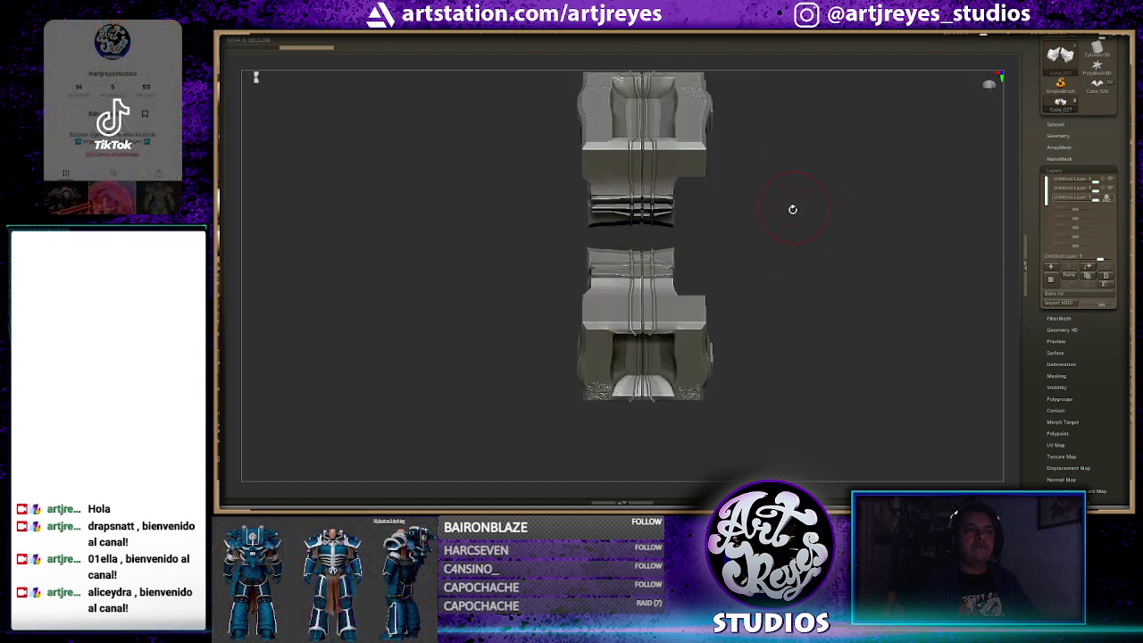
mouse_move(768, 233)
mouse_down()
mouse_move(800, 235)
mouse_move(773, 288)
mouse_move(776, 276)
mouse_move(687, 226)
mouse_up()
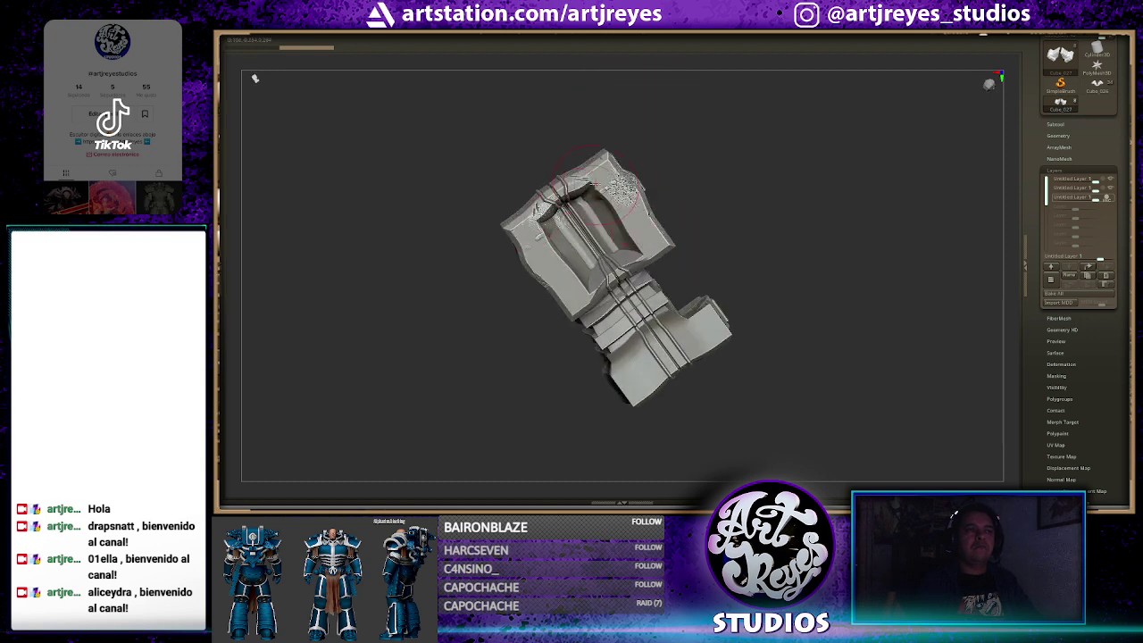
mouse_move(787, 249)
mouse_down()
mouse_move(770, 140)
mouse_move(778, 227)
mouse_move(750, 253)
mouse_up()
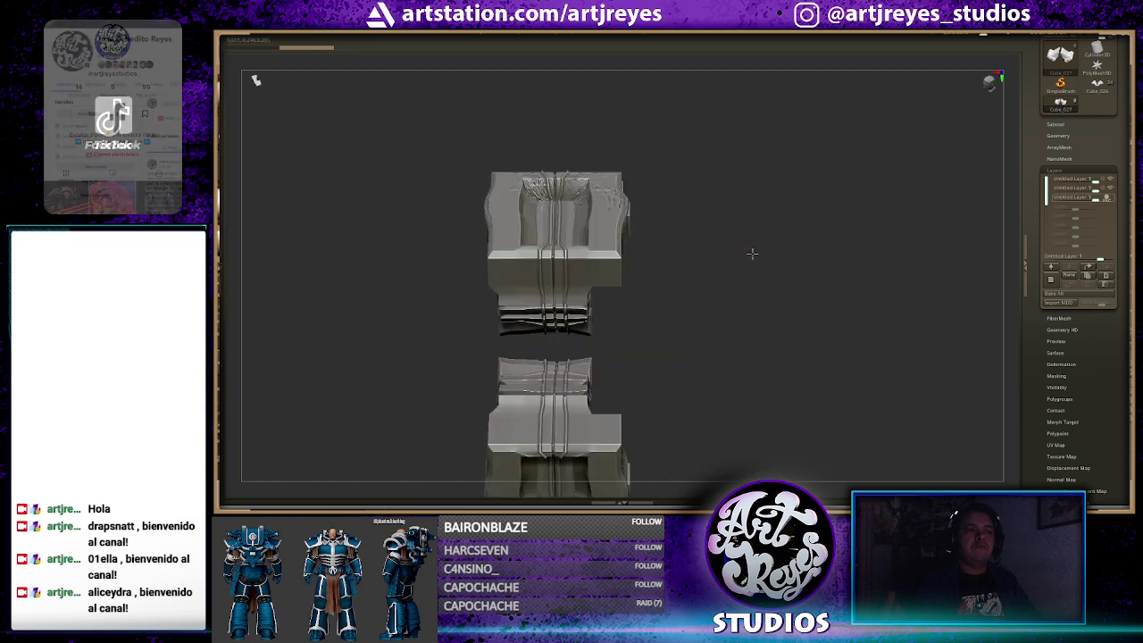
alt+drag(732, 331, 753, 189)
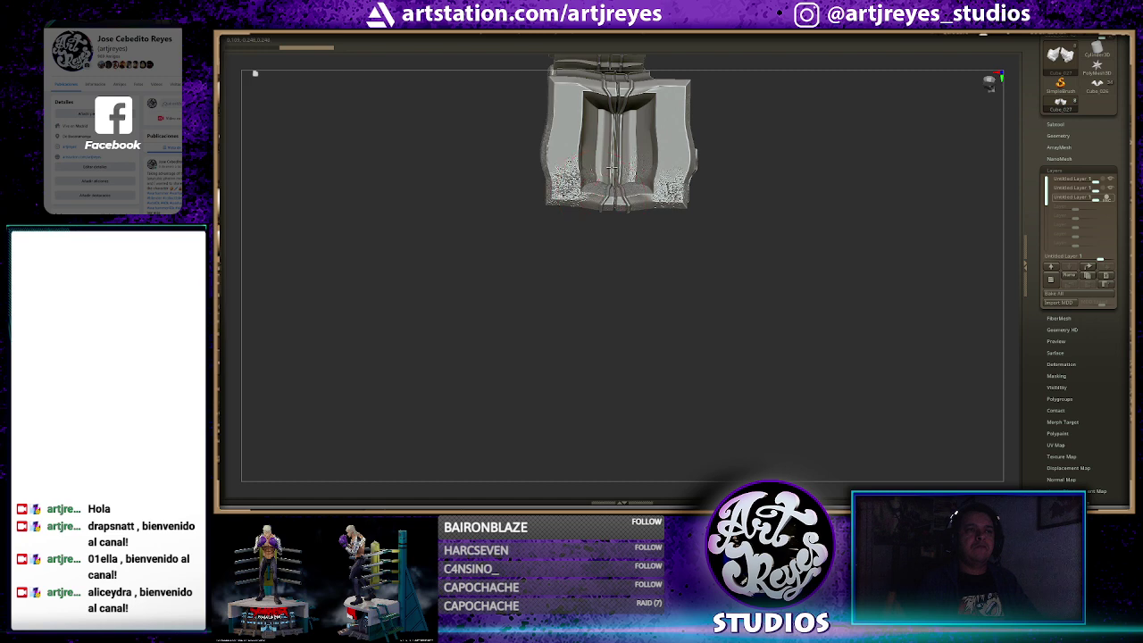
Switch to the Smooth brush, zoom in on the plate and hide the round front part
key(b)
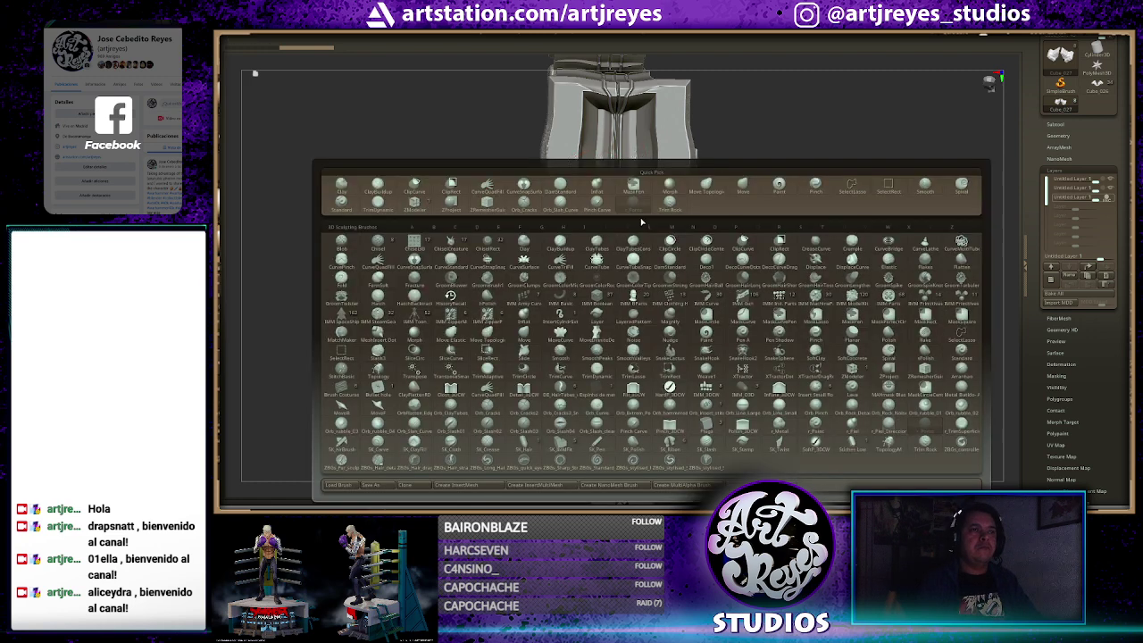
click(670, 190)
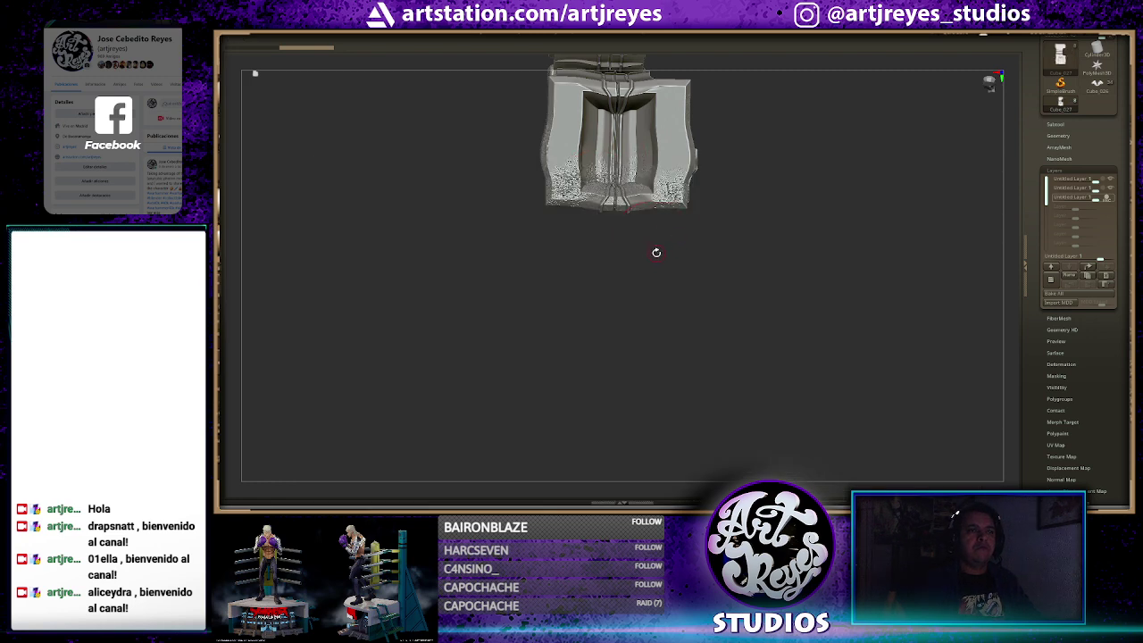
mouse_move(656, 253)
alt+mouse_down()
mouse_move(675, 291)
mouse_move(605, 398)
alt+mouse_up()
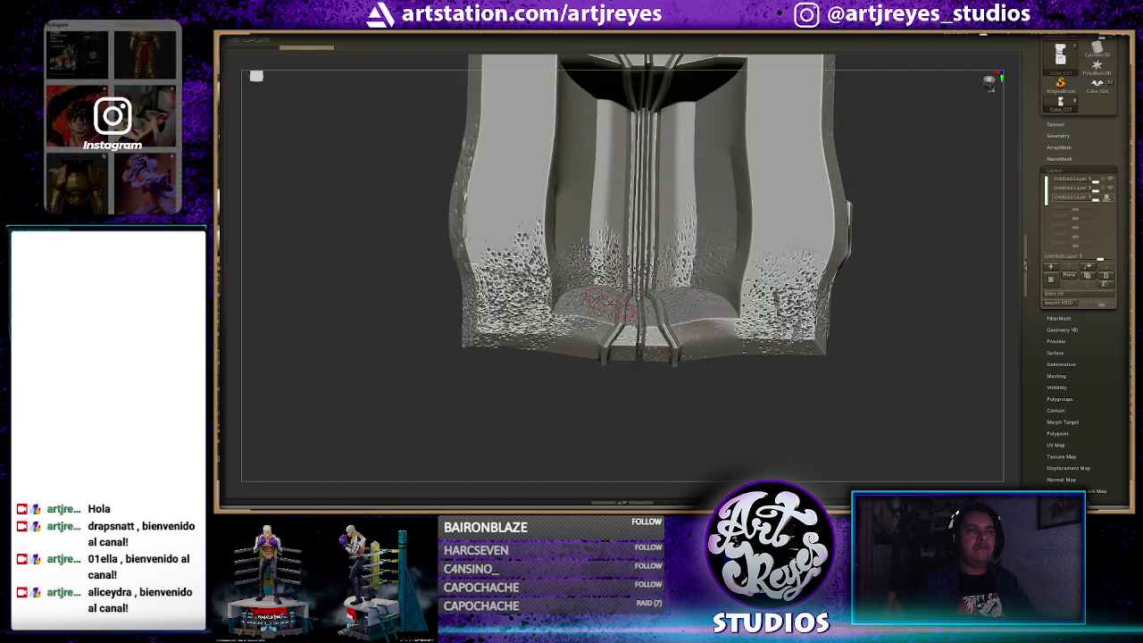
ctrl+shift+click(625, 276)
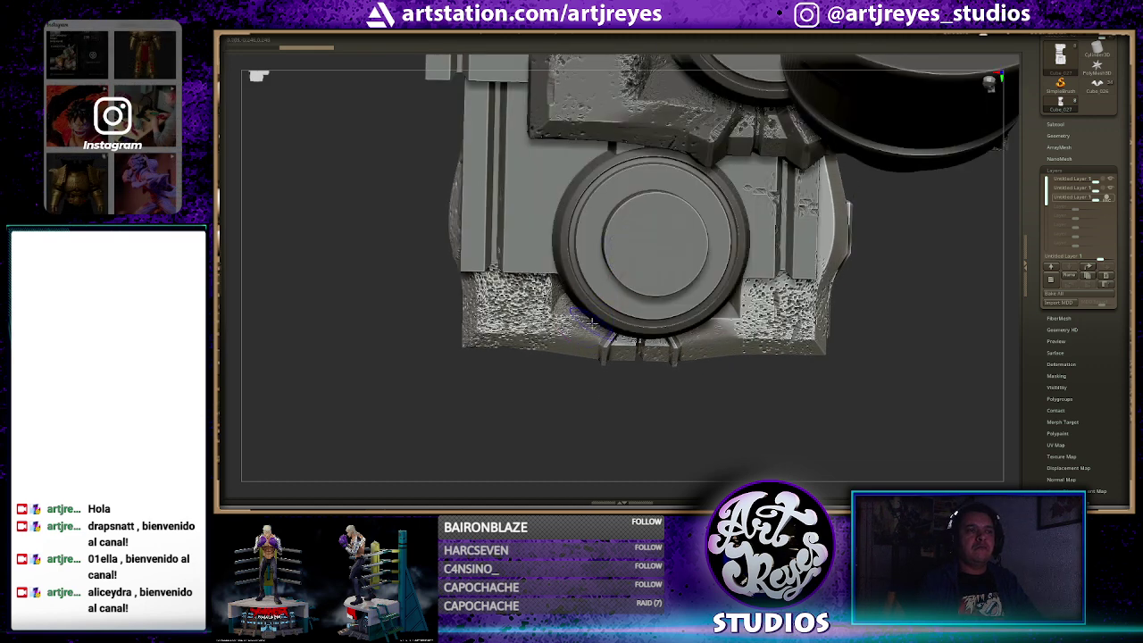
ctrl+shift+click(591, 320)
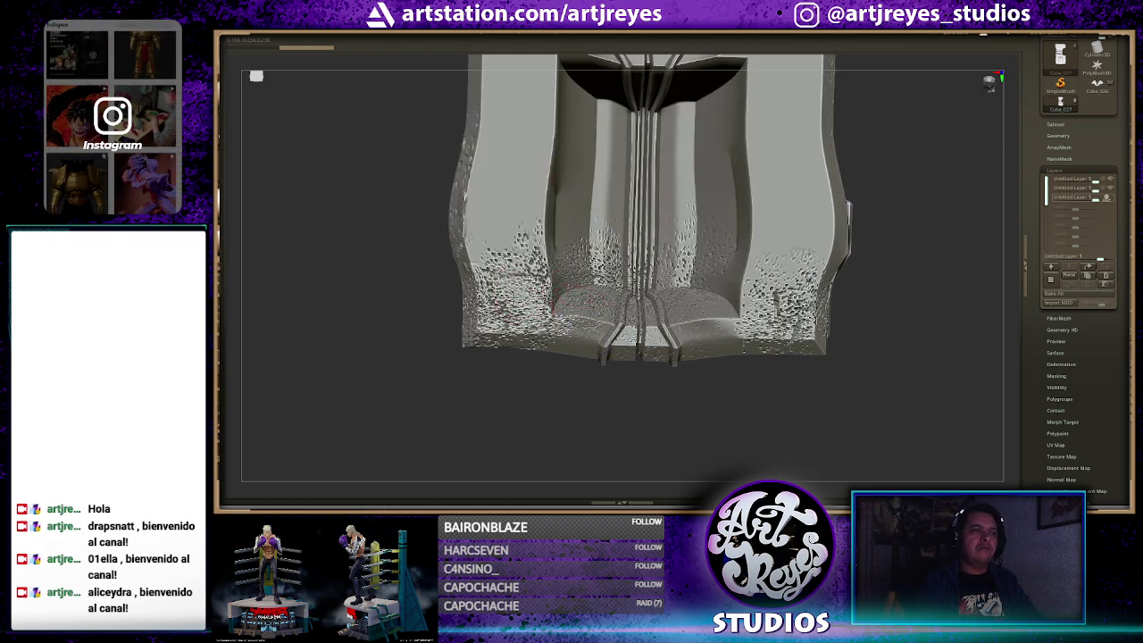
Smooth the pitting on the plate's lower-left, centre and lower-right faces
mouse_move(518, 294)
shift+mouse_down()
mouse_move(509, 320)
mouse_move(488, 321)
mouse_move(507, 269)
mouse_move(518, 312)
shift+mouse_up()
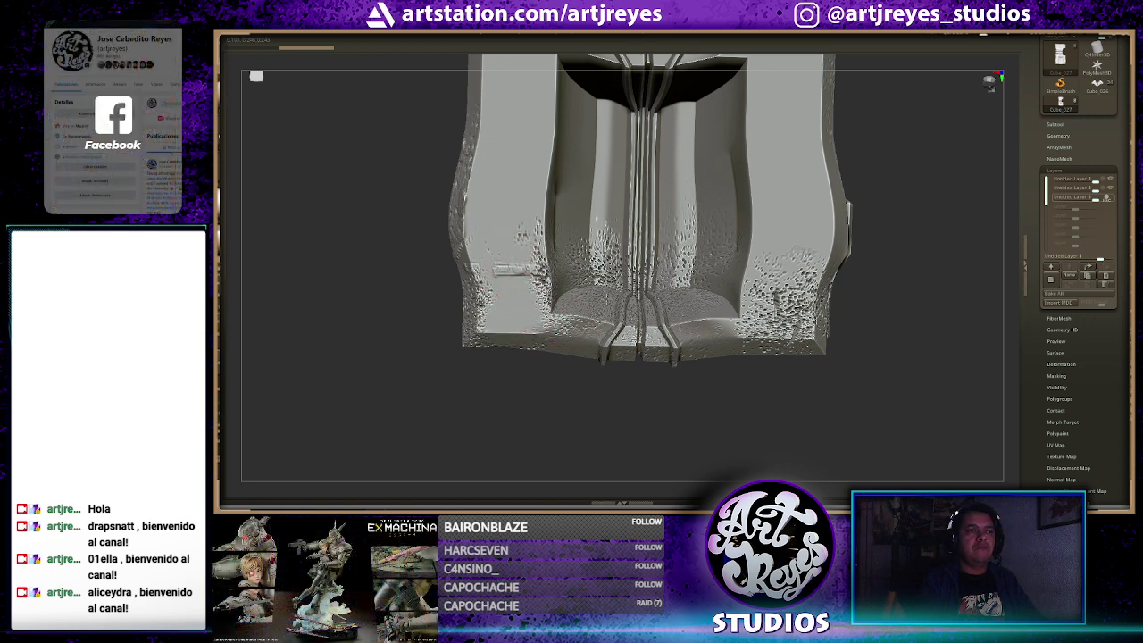
mouse_move(579, 259)
shift+mouse_down()
mouse_move(593, 284)
mouse_move(660, 303)
shift+mouse_up()
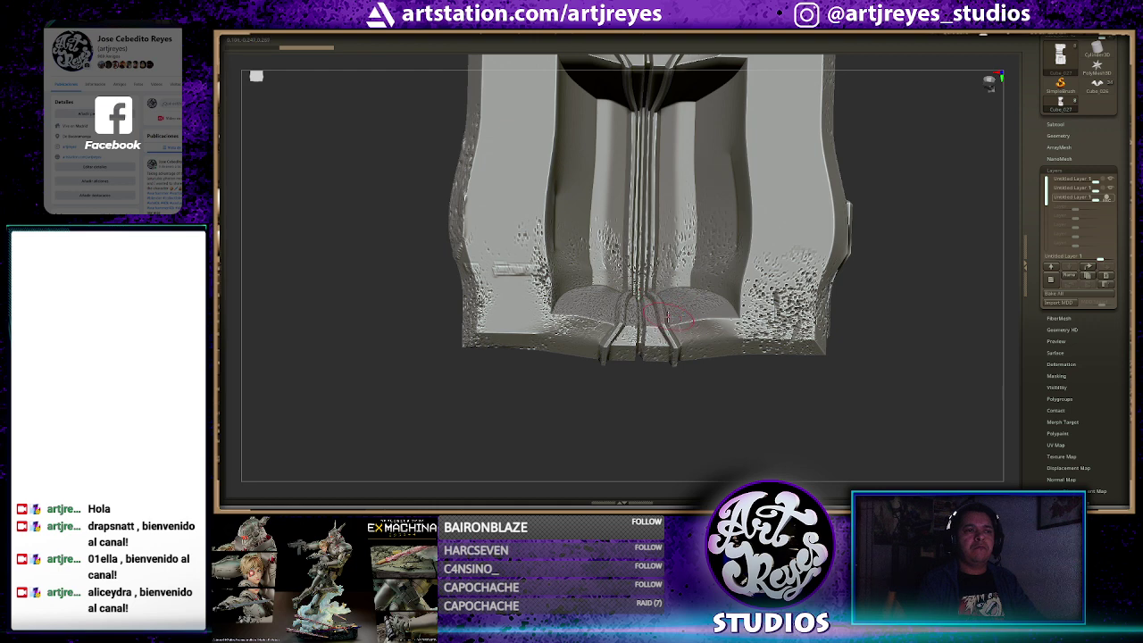
shift+drag(784, 340, 801, 261)
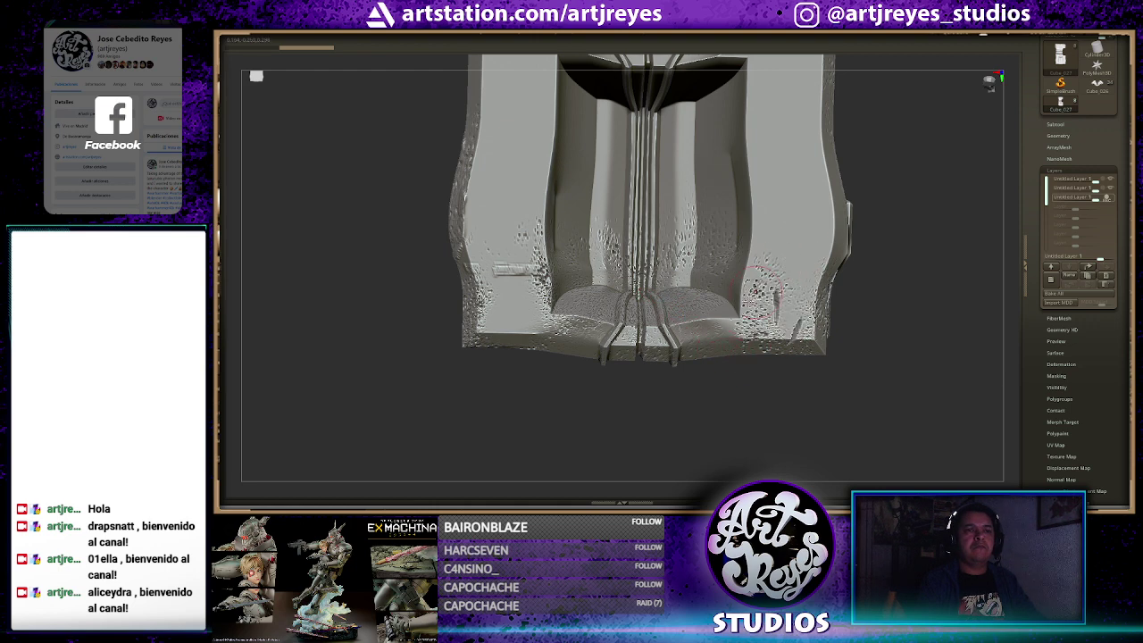
mouse_move(759, 304)
shift+mouse_down()
mouse_move(761, 352)
mouse_move(773, 275)
shift+mouse_up()
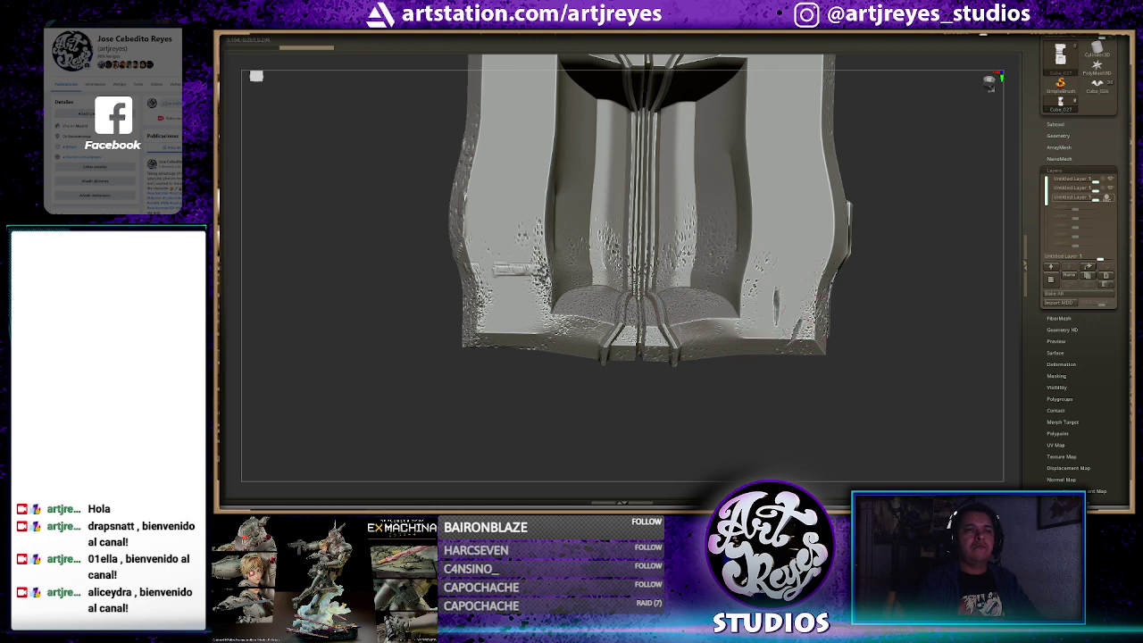
drag(724, 398, 650, 287)
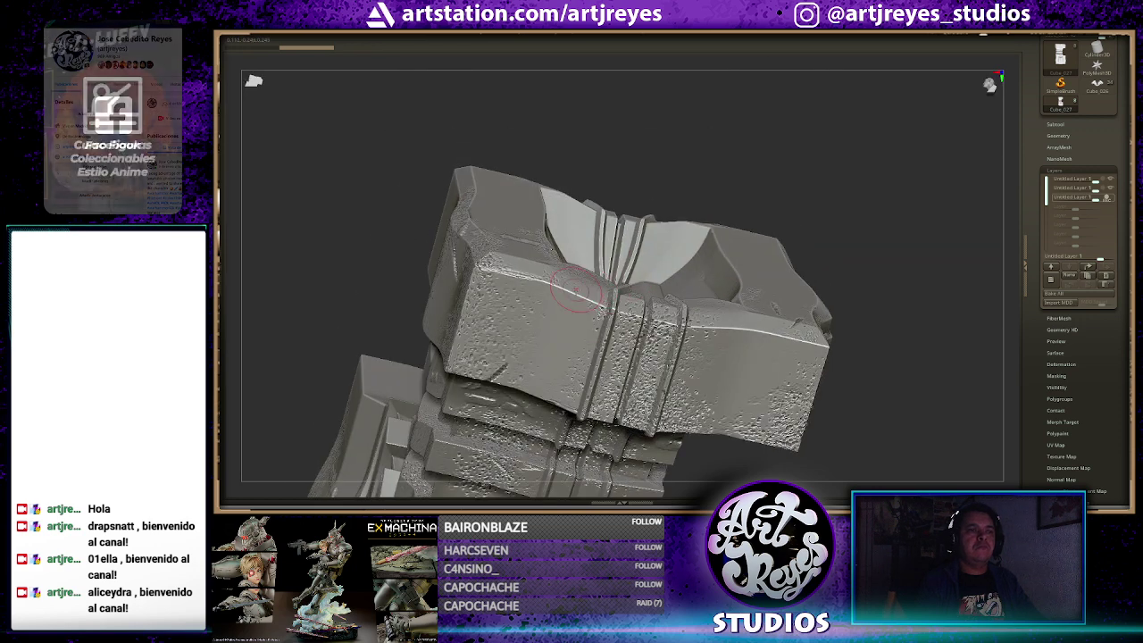
Unhide the surrounding armour parts and view the torso armour straight from the front
ctrl+shift+click(580, 308)
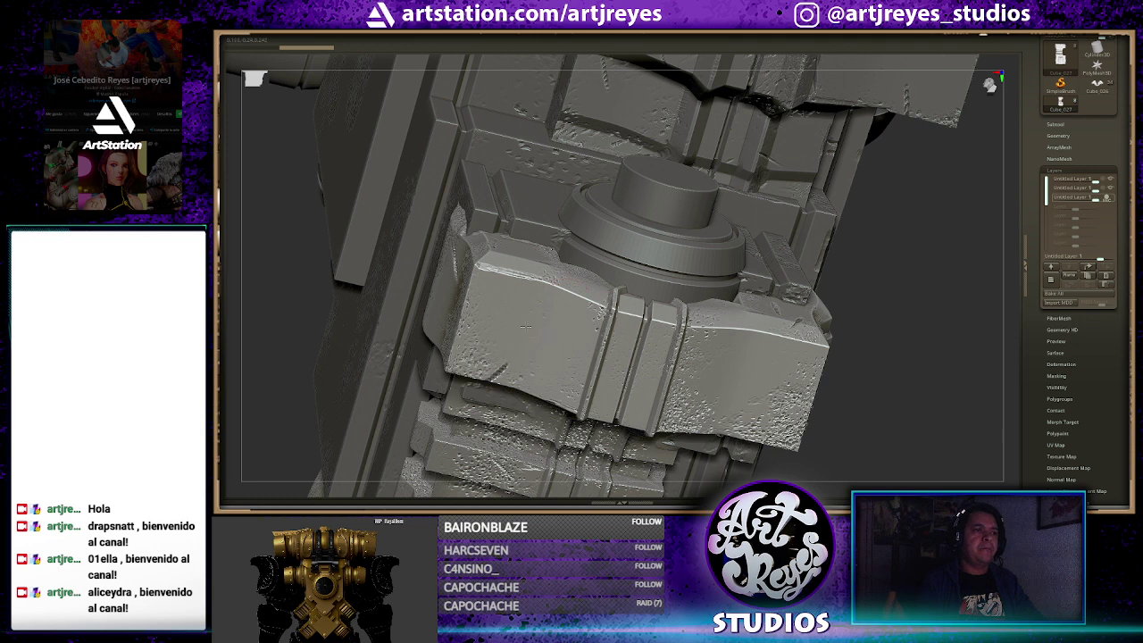
mouse_move(850, 334)
mouse_down()
mouse_move(864, 281)
mouse_move(804, 288)
mouse_up()
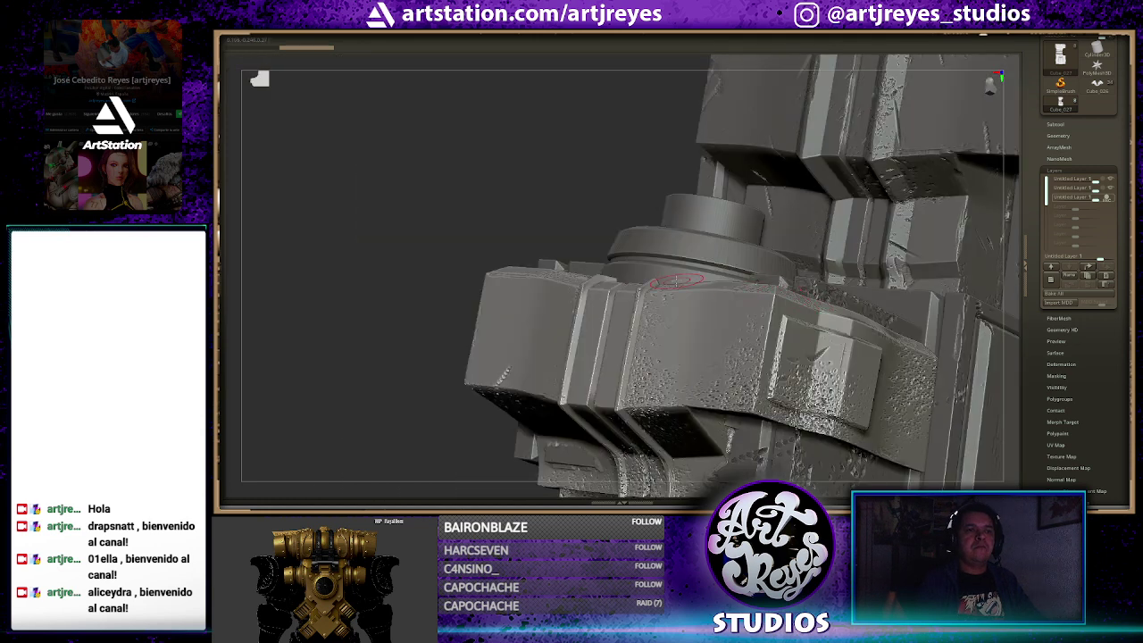
drag(676, 282, 491, 260)
mouse_move(408, 327)
mouse_down()
mouse_move(703, 86)
mouse_move(706, 102)
mouse_up()
key(f)
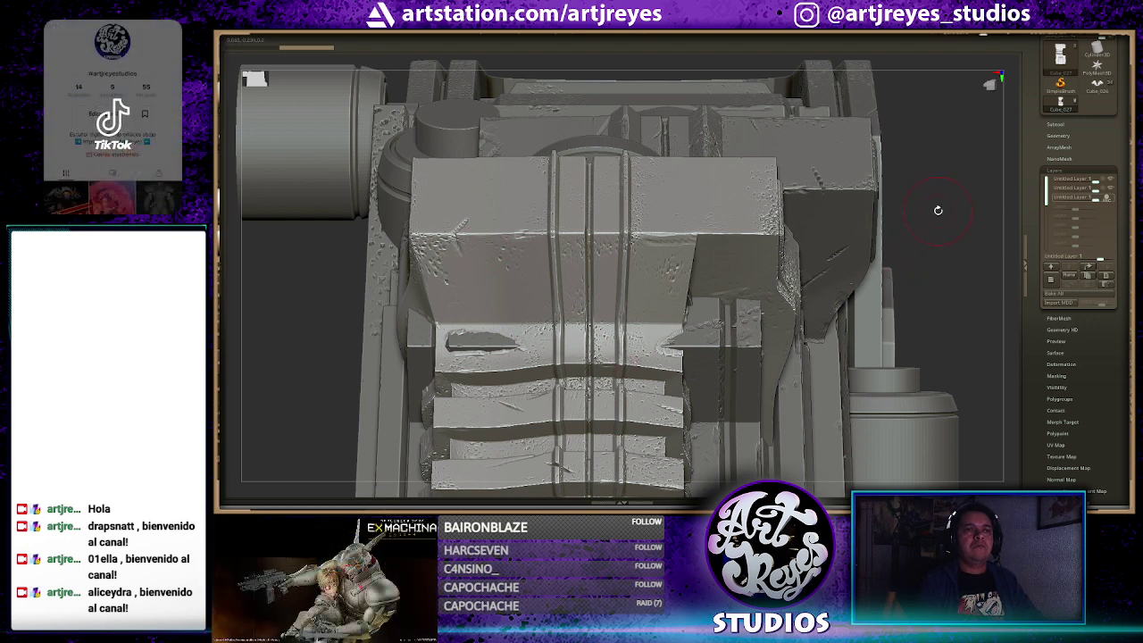
Smooth pitting on the plate's upper-right panel, then hide the cylinder and right-side blocks
mouse_move(938, 210)
mouse_down()
mouse_move(782, 268)
mouse_move(759, 259)
mouse_up()
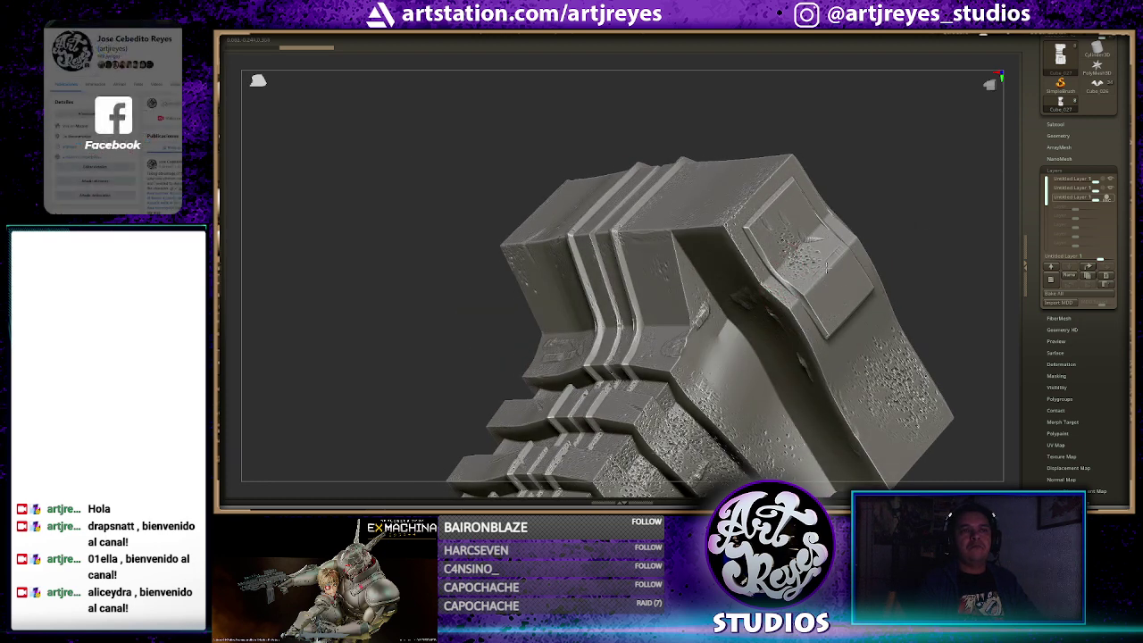
shift+drag(797, 257, 808, 299)
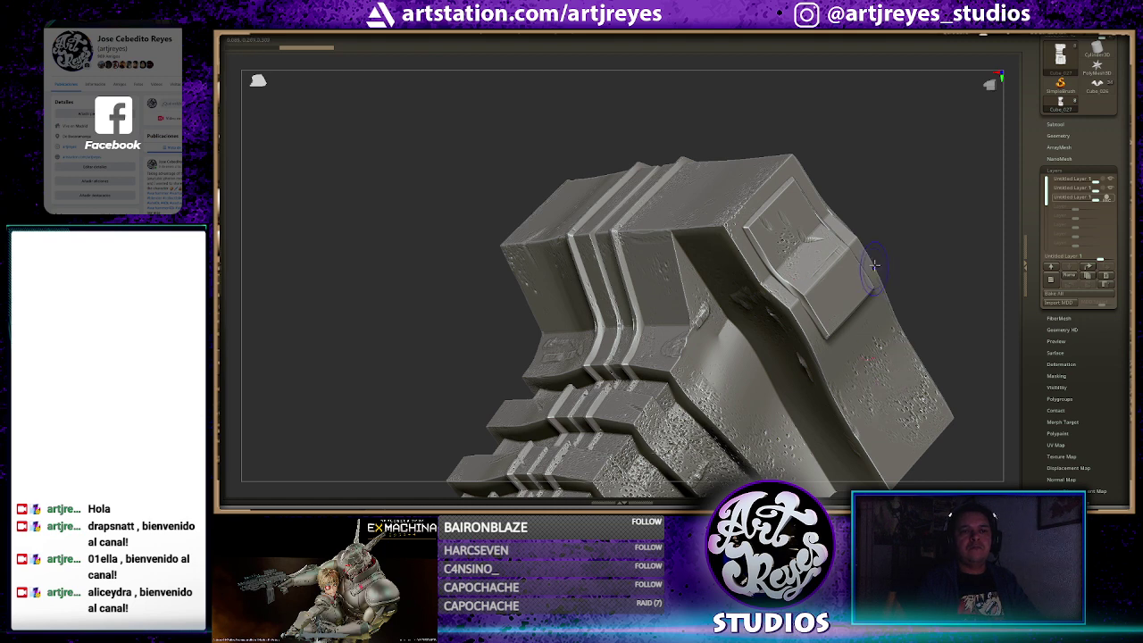
key(alt+s)
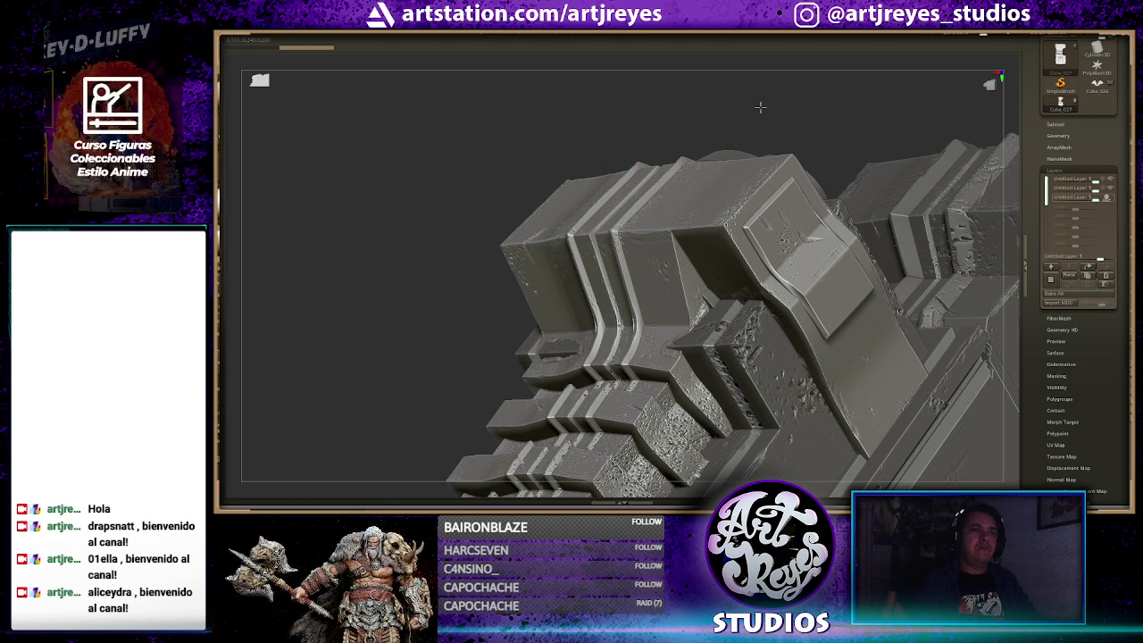
drag(764, 105, 641, 444)
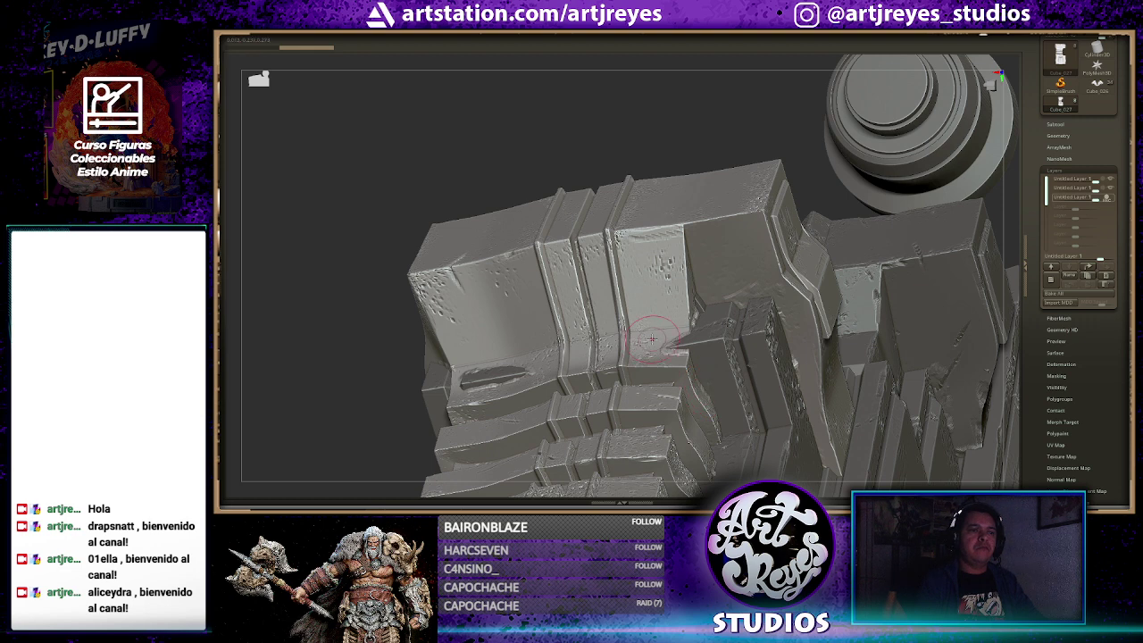
ctrl+shift+click(632, 283)
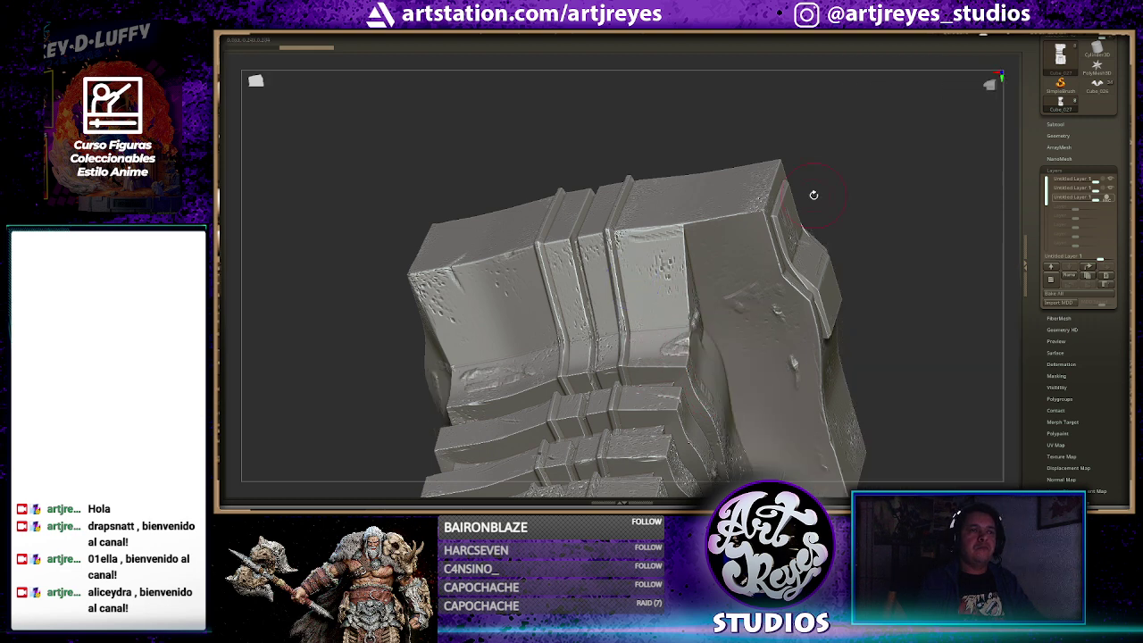
mouse_move(848, 149)
mouse_down()
mouse_move(834, 252)
mouse_move(855, 217)
mouse_move(771, 253)
mouse_move(842, 260)
mouse_up()
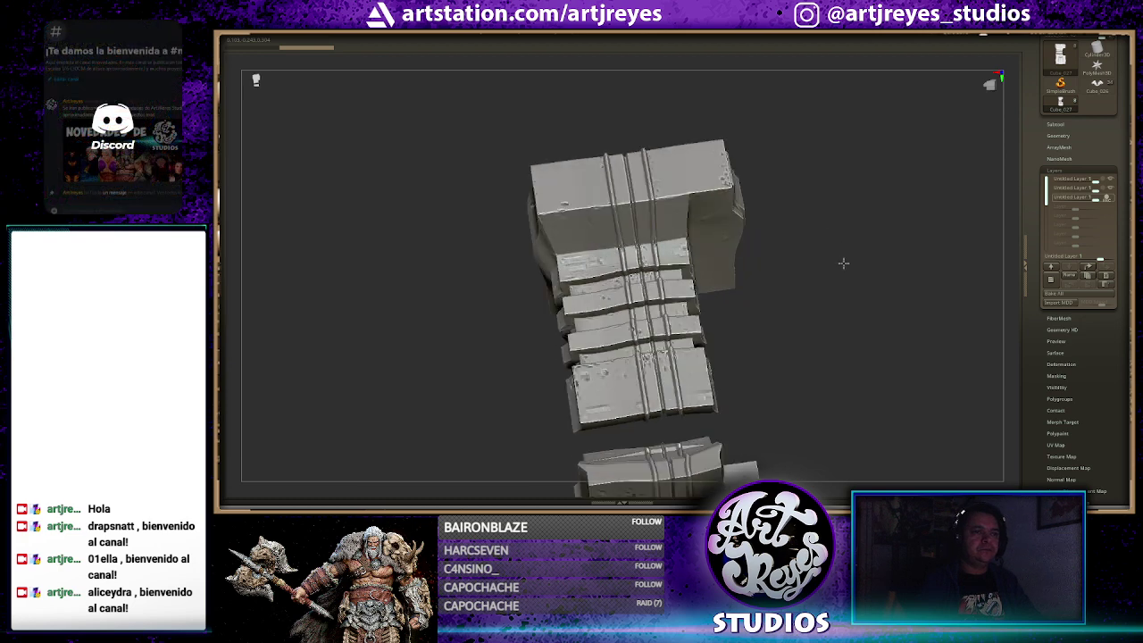
Unhide the parts around the main block and sculpt dark scratch streaks onto the armour plate
ctrl+shift+click(632, 343)
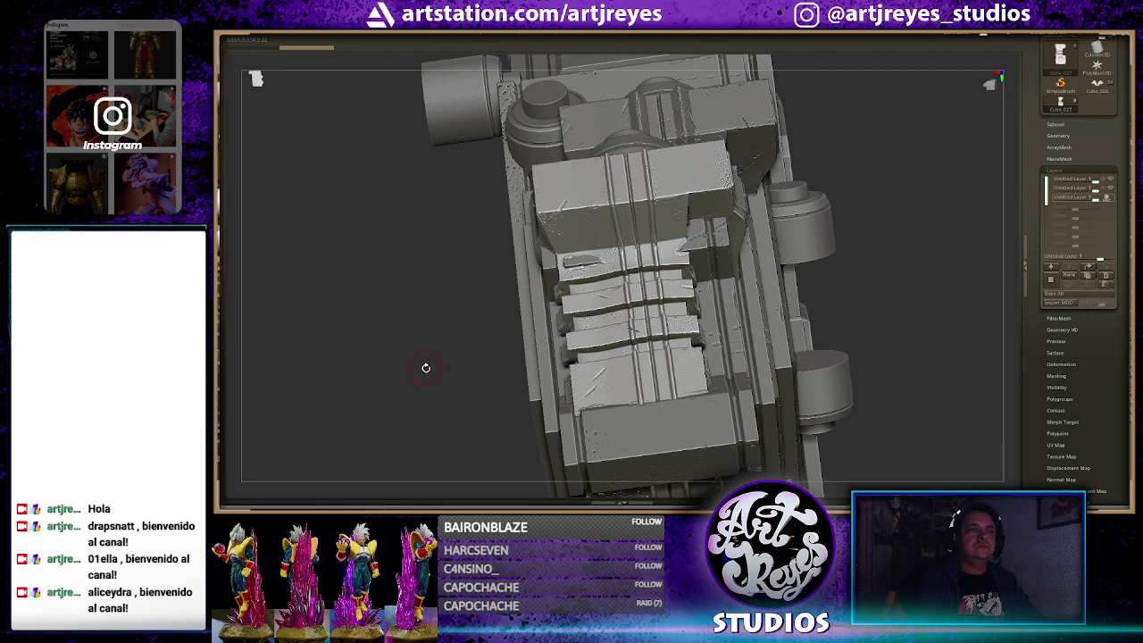
mouse_move(453, 347)
mouse_down()
mouse_move(463, 318)
mouse_move(572, 231)
mouse_up()
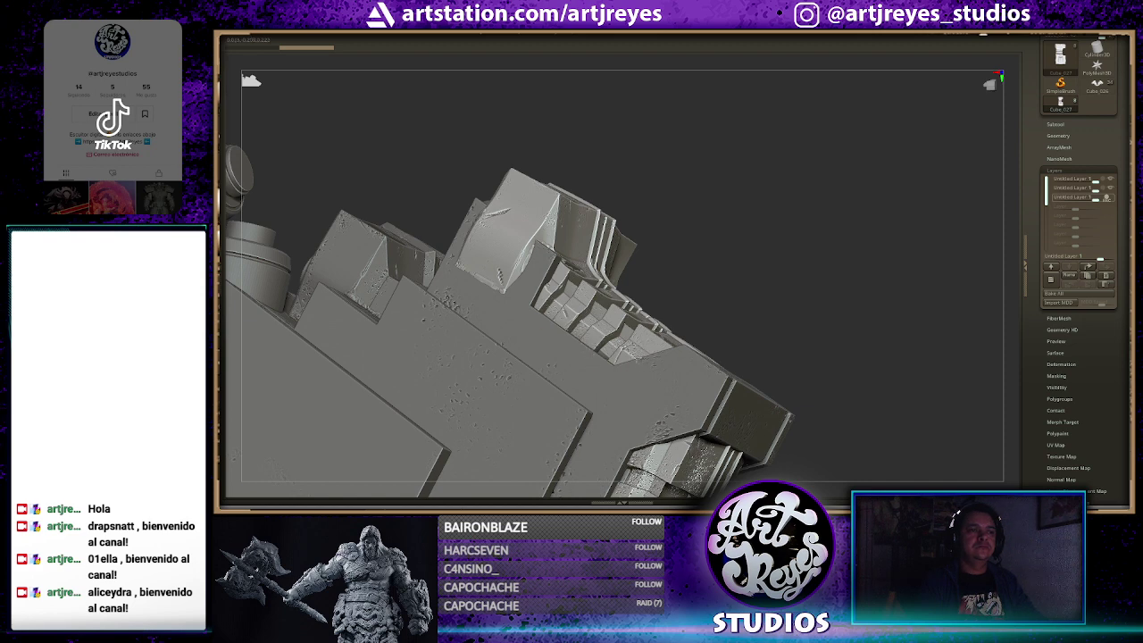
mouse_move(734, 130)
mouse_down()
mouse_move(760, 255)
mouse_move(760, 233)
mouse_move(702, 282)
mouse_move(715, 250)
mouse_move(750, 232)
mouse_move(724, 181)
mouse_move(714, 189)
mouse_move(688, 175)
mouse_up()
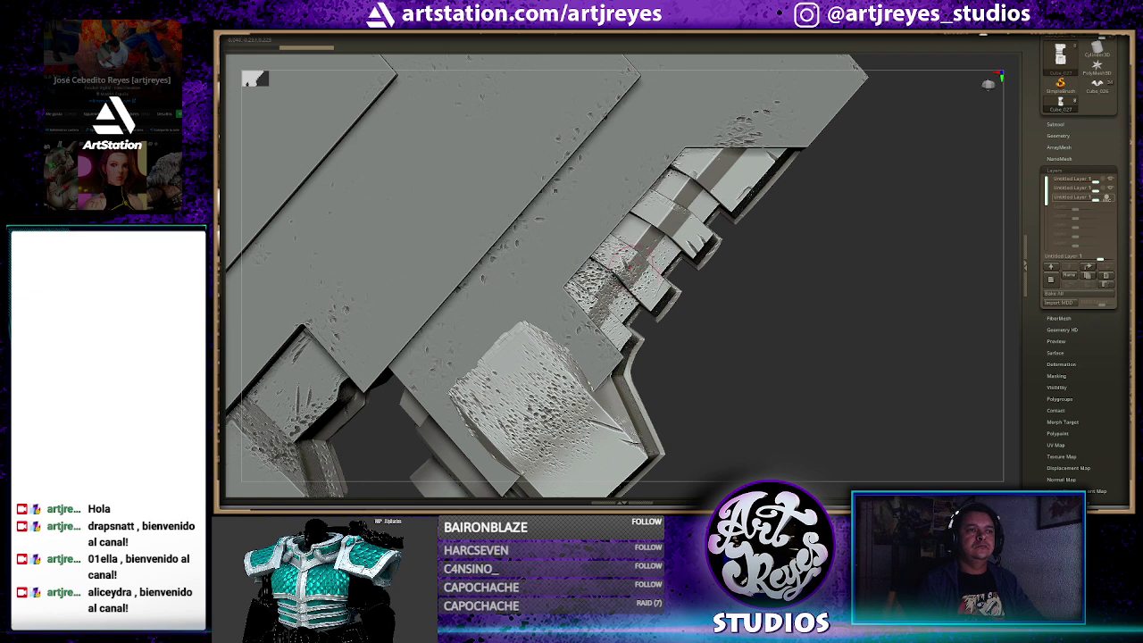
drag(622, 257, 640, 272)
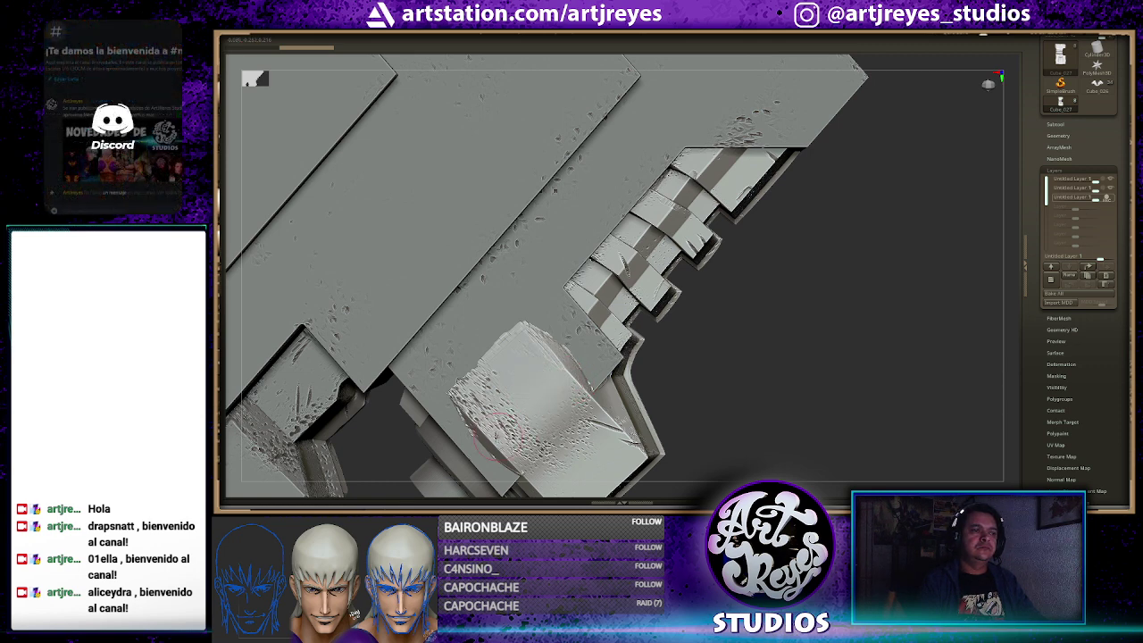
Smooth the noisy dimples and scratches on the lower block face
mouse_move(493, 434)
shift+mouse_down()
mouse_move(464, 384)
mouse_move(526, 427)
mouse_move(530, 453)
shift+mouse_up()
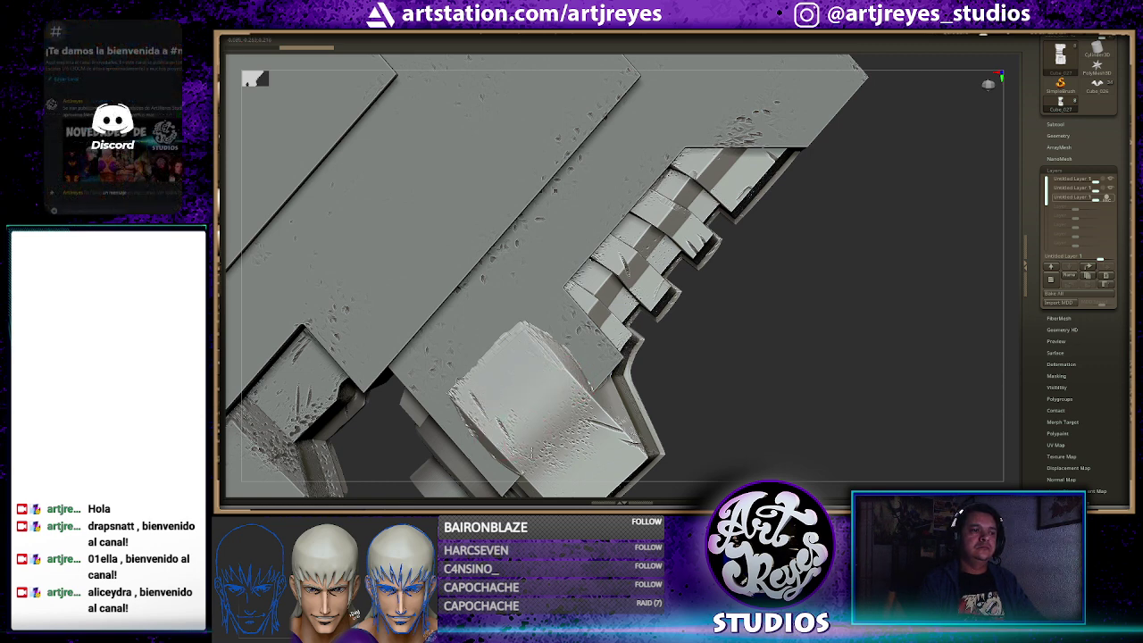
shift+click(574, 439)
shift+drag(565, 417, 616, 446)
mouse_move(774, 219)
mouse_down()
mouse_move(752, 248)
mouse_move(760, 301)
mouse_move(750, 259)
mouse_move(706, 278)
mouse_up()
mouse_move(543, 365)
mouse_down()
mouse_move(508, 344)
mouse_move(821, 238)
mouse_up()
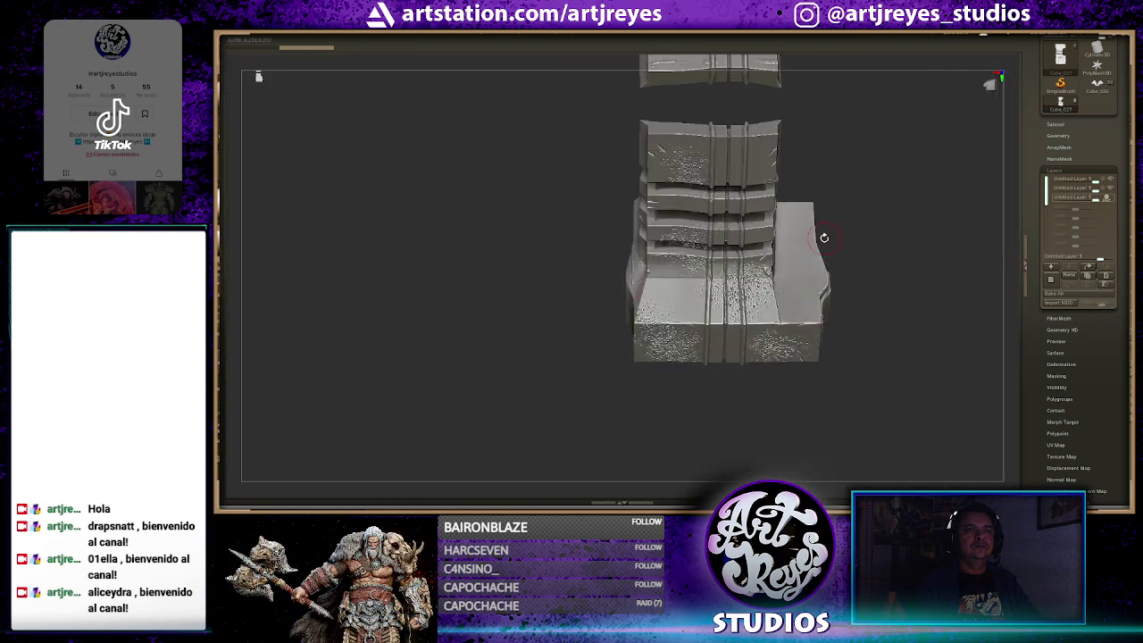
Unhide the parts around the column and move in closer on the model
mouse_move(822, 192)
mouse_down()
mouse_move(817, 210)
mouse_move(807, 184)
mouse_move(715, 189)
mouse_up()
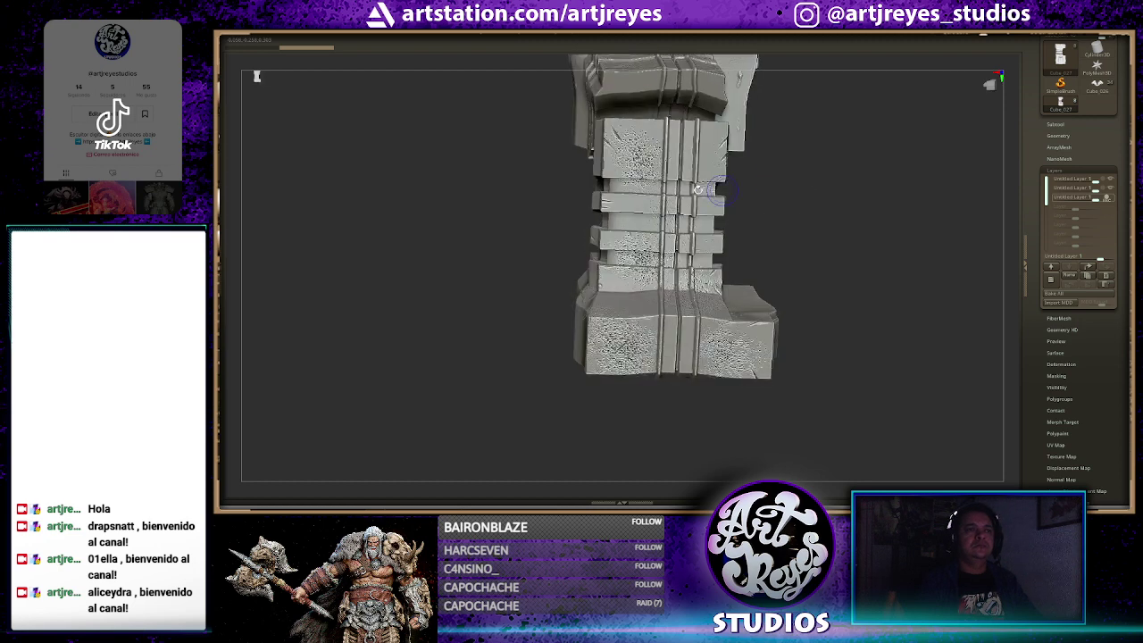
ctrl+shift+click(717, 190)
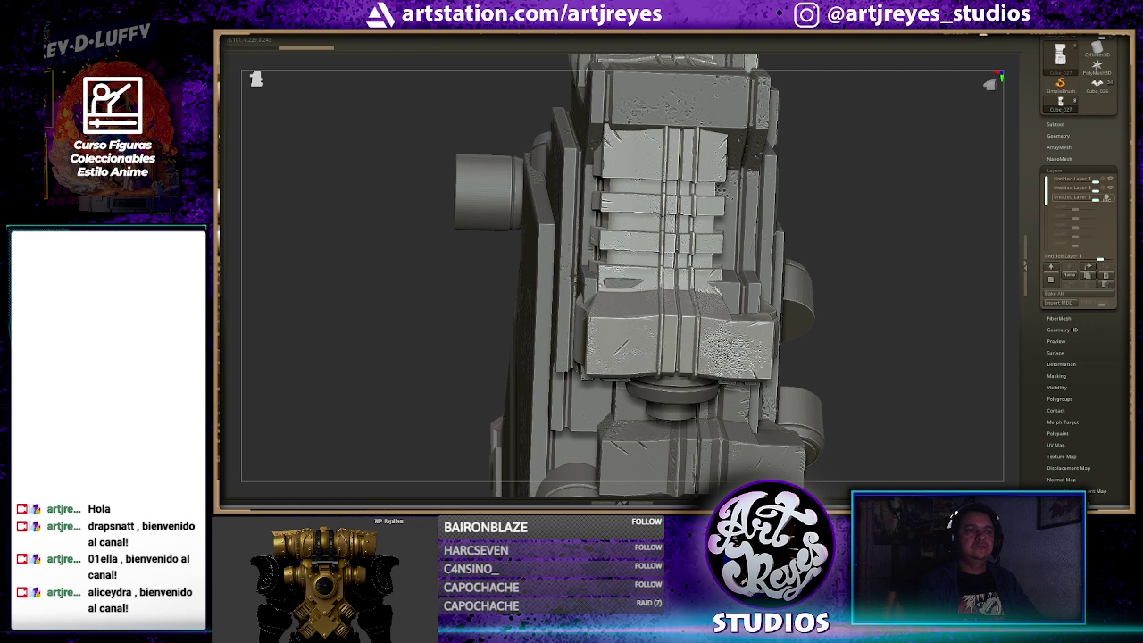
mouse_move(780, 125)
mouse_down()
mouse_move(801, 219)
mouse_move(706, 218)
mouse_move(625, 235)
mouse_up()
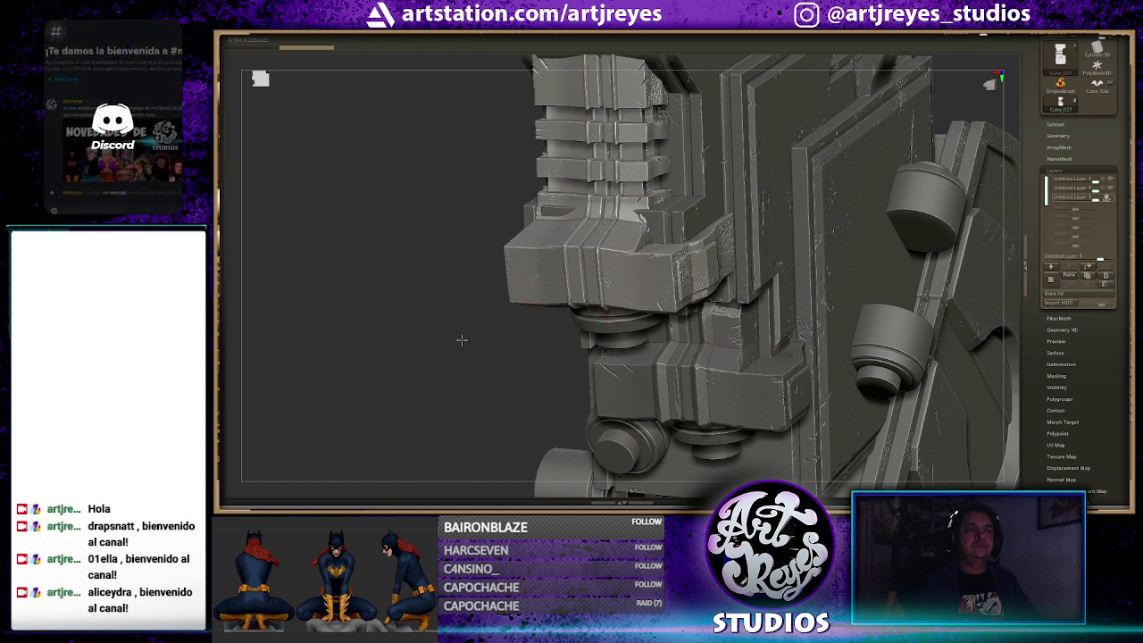
drag(447, 346, 677, 260)
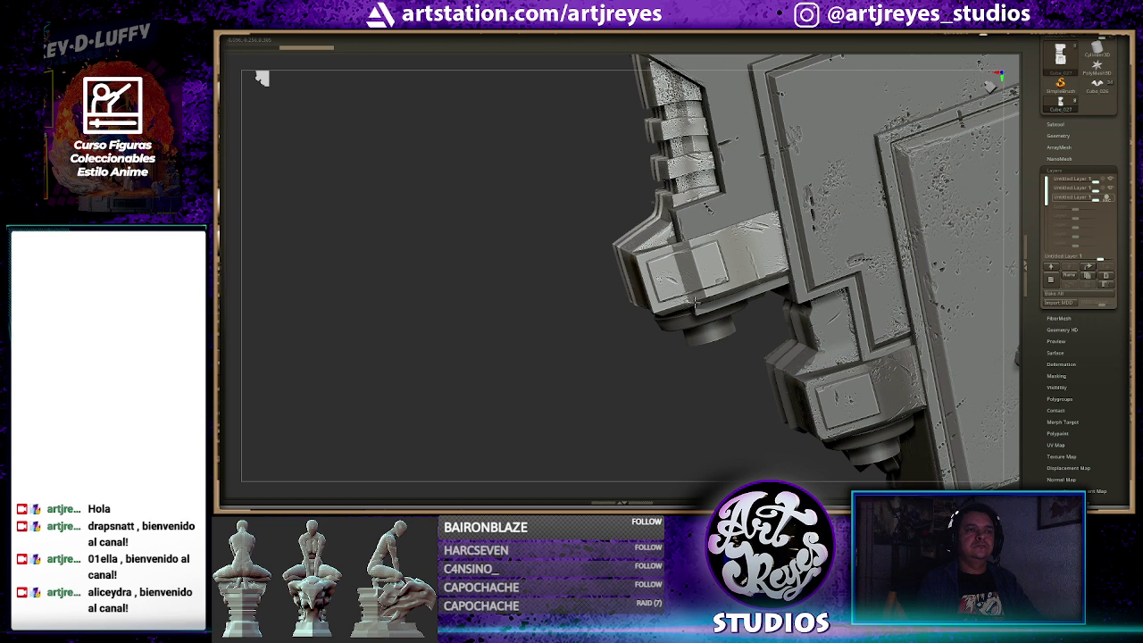
drag(564, 363, 655, 234)
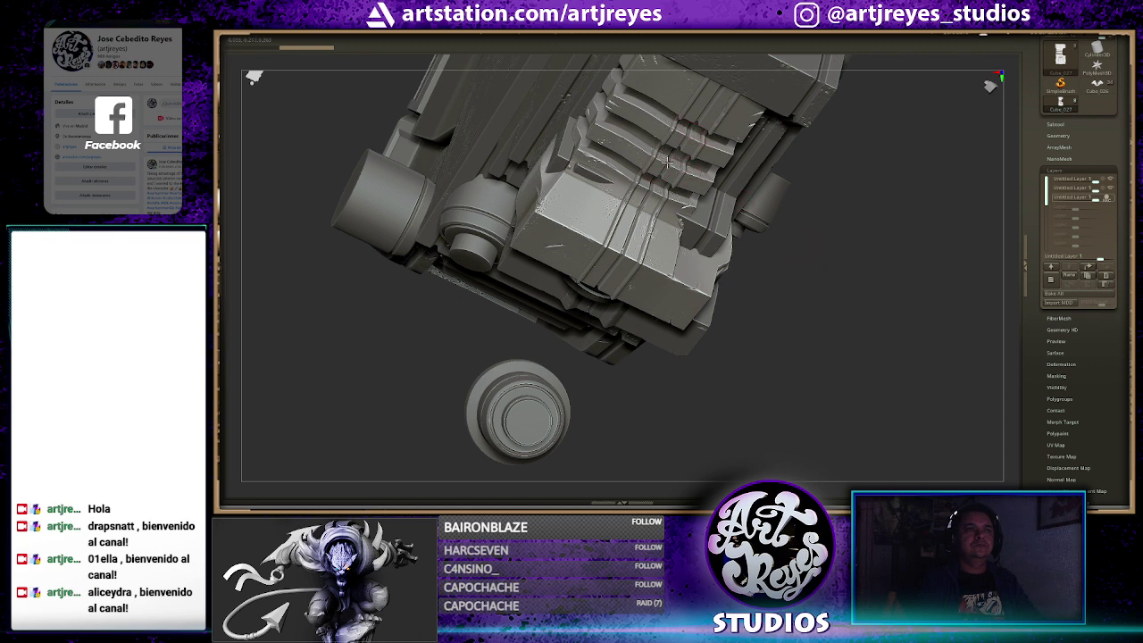
drag(800, 185, 788, 180)
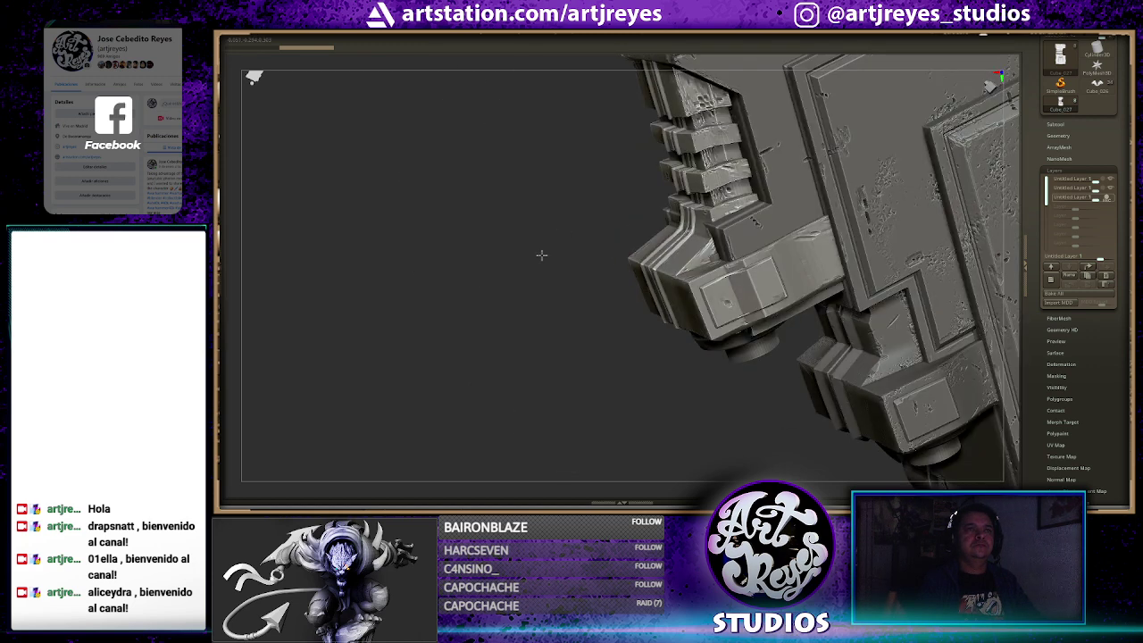
Scratch fresh damage into the left, right and stepped top blocks
mouse_move(541, 255)
mouse_down()
mouse_move(568, 189)
mouse_move(496, 256)
mouse_move(727, 96)
mouse_up()
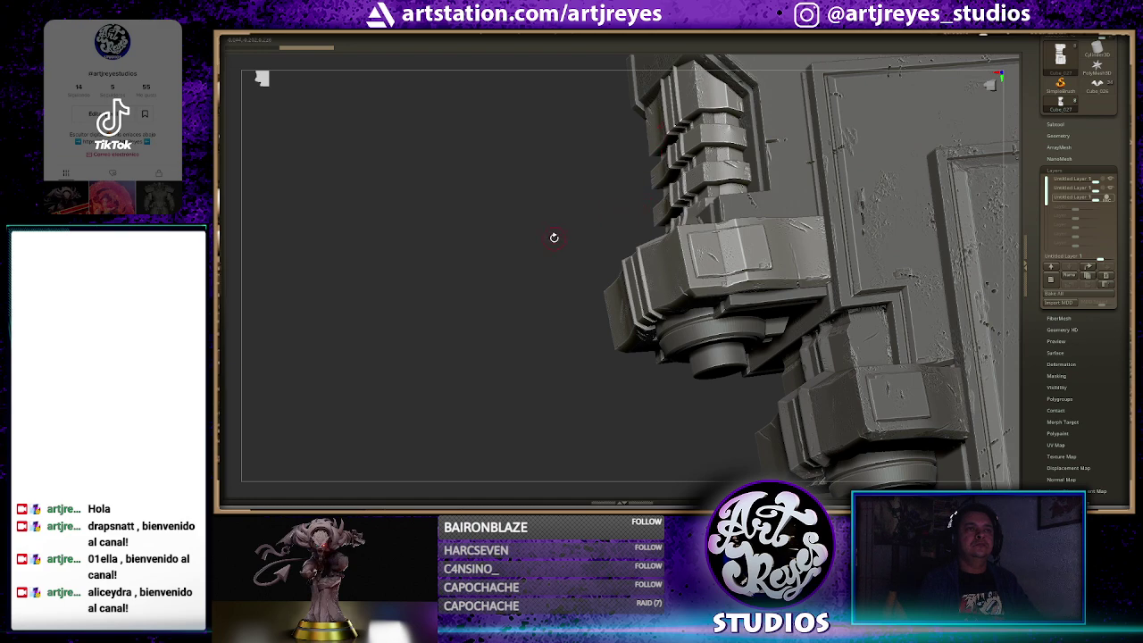
drag(531, 267, 536, 265)
drag(568, 301, 510, 352)
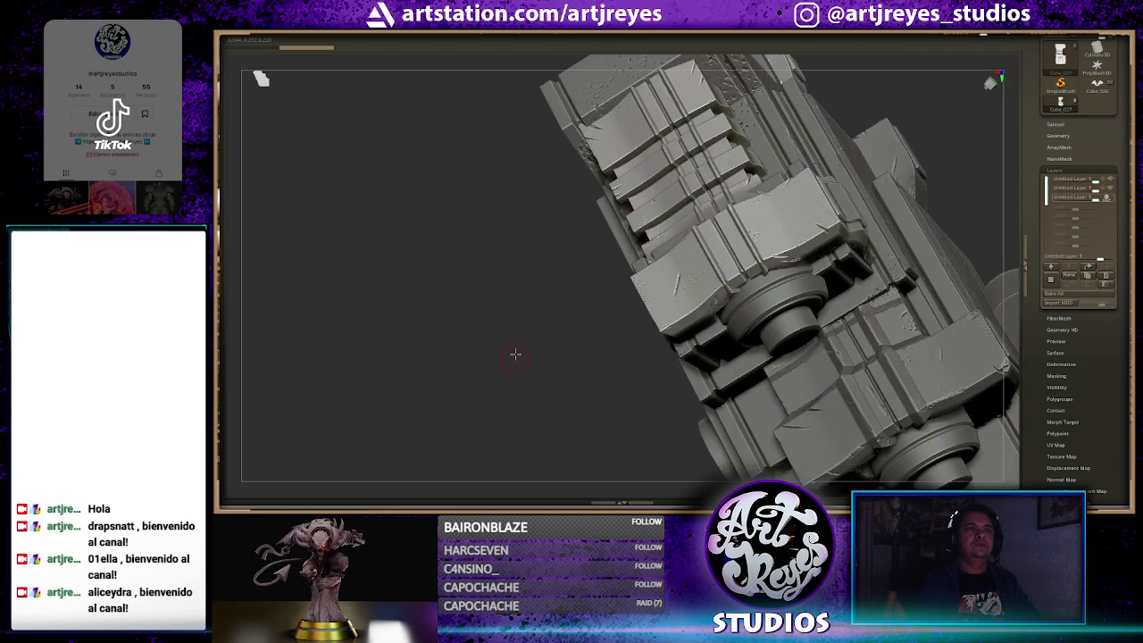
drag(564, 267, 615, 266)
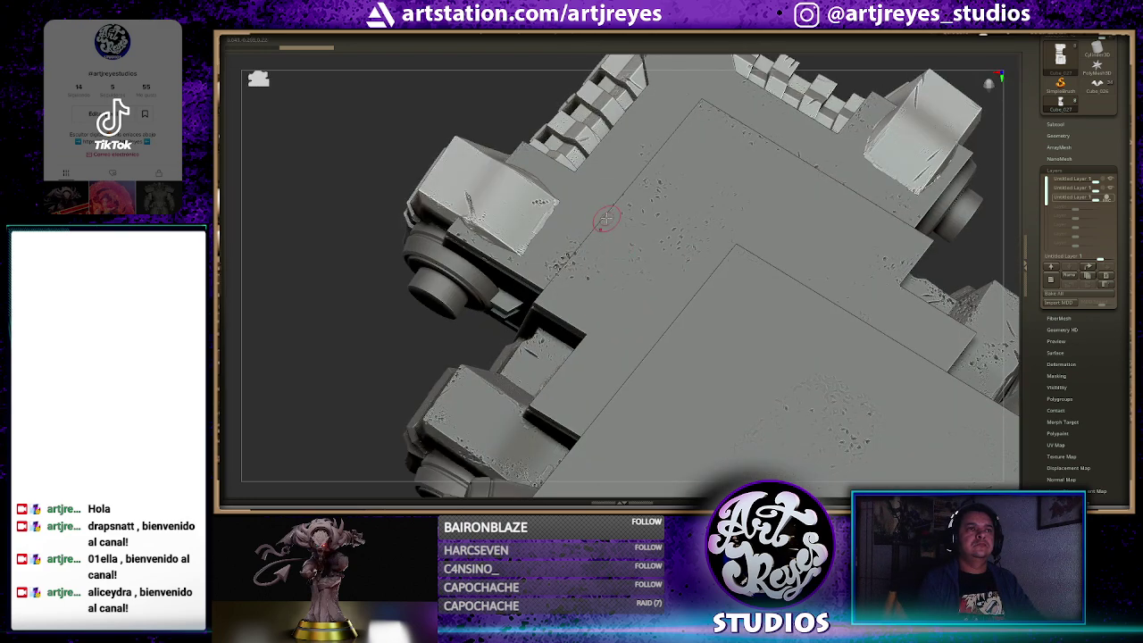
drag(509, 104, 509, 127)
drag(479, 258, 479, 290)
drag(922, 113, 922, 148)
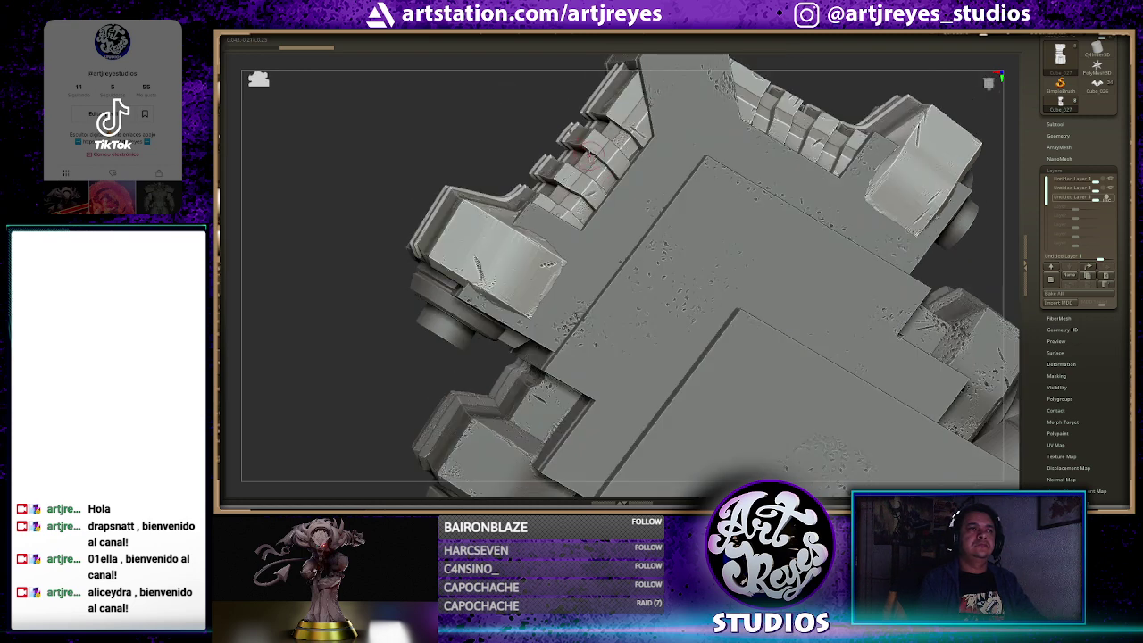
mouse_move(584, 143)
mouse_down()
mouse_move(603, 157)
mouse_move(575, 216)
mouse_up()
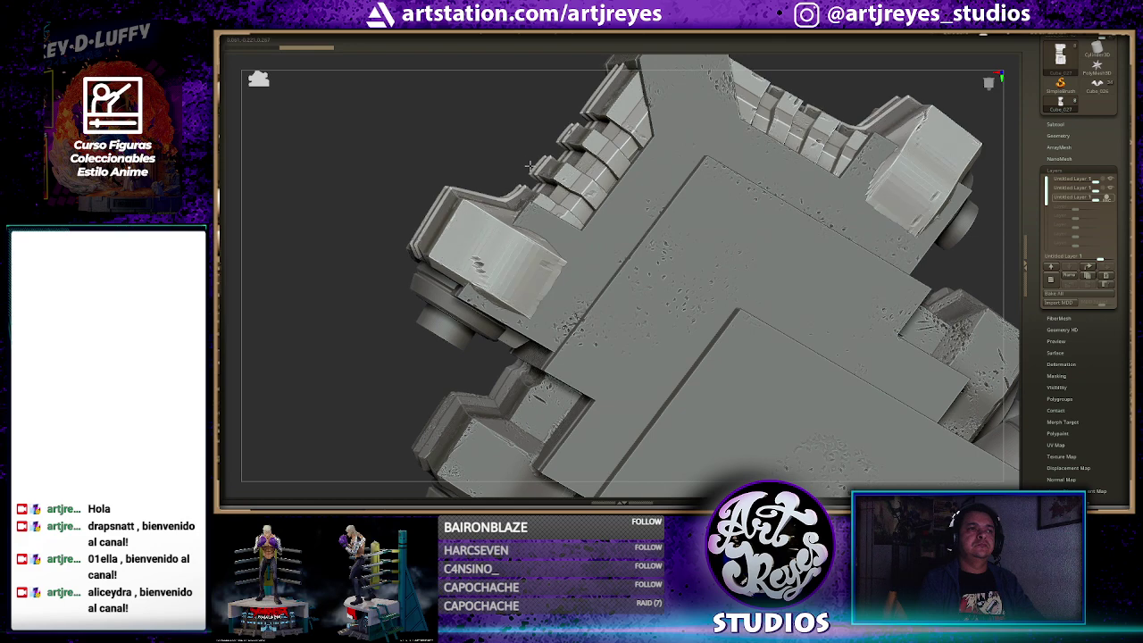
Cut a new groove stroke into the front face
drag(505, 145, 419, 250)
drag(715, 178, 739, 159)
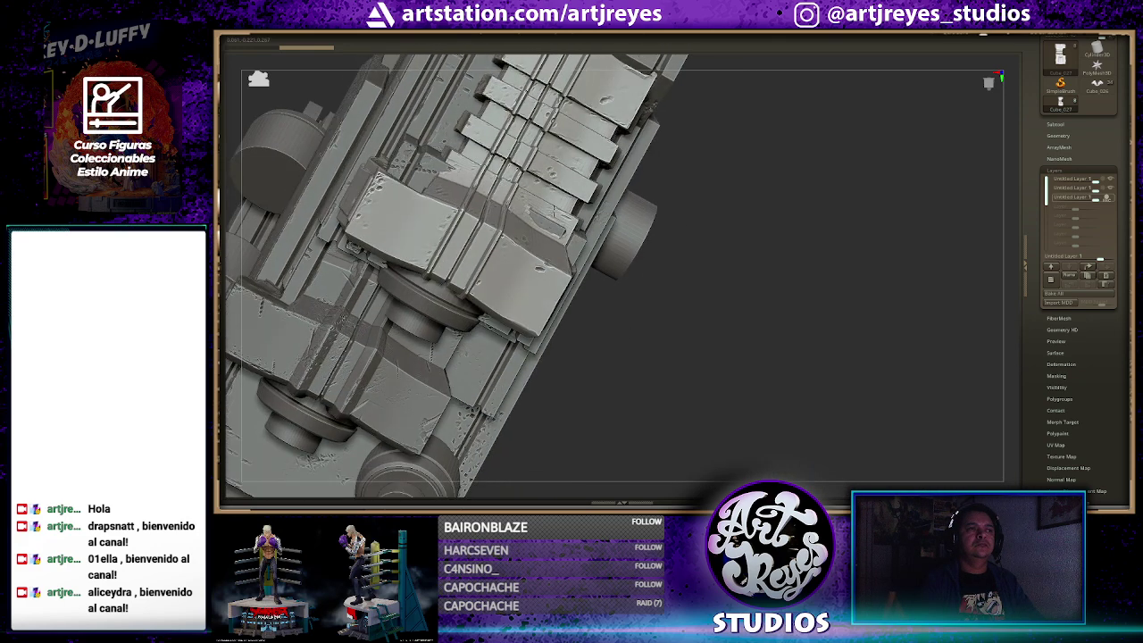
mouse_move(770, 258)
mouse_down()
mouse_move(735, 256)
mouse_move(694, 276)
mouse_move(515, 205)
mouse_up()
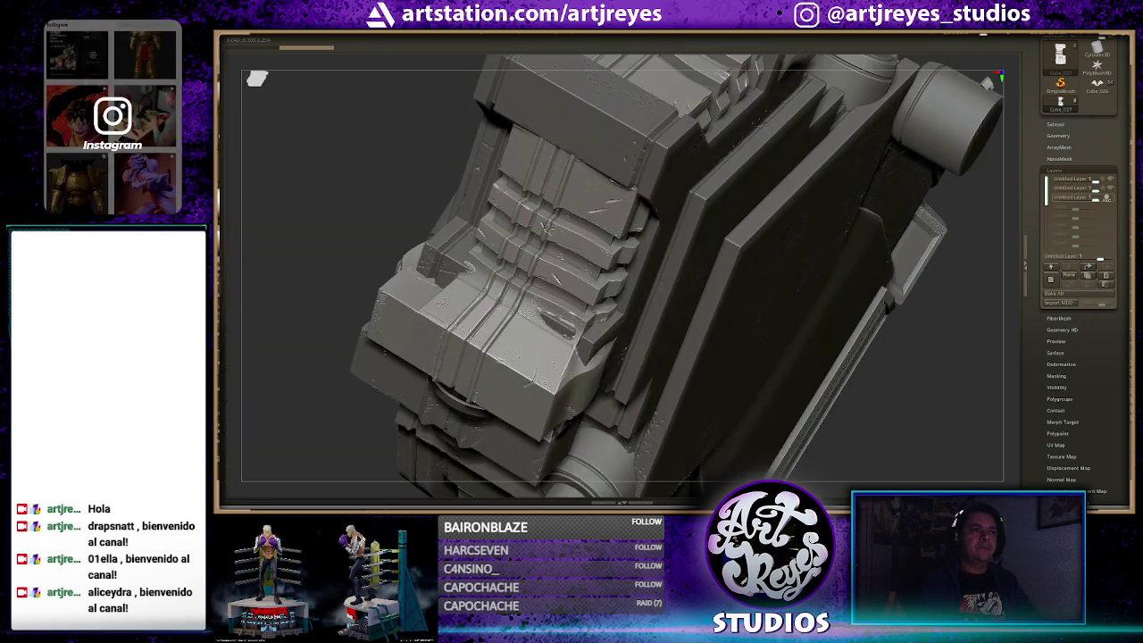
drag(509, 281, 483, 340)
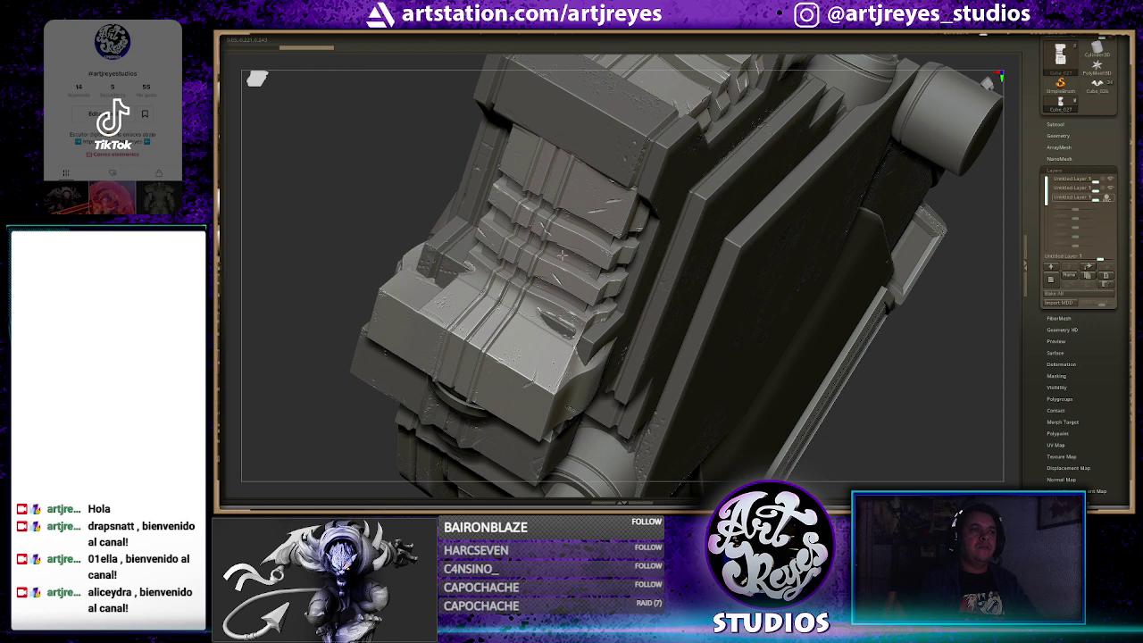
drag(339, 196, 619, 172)
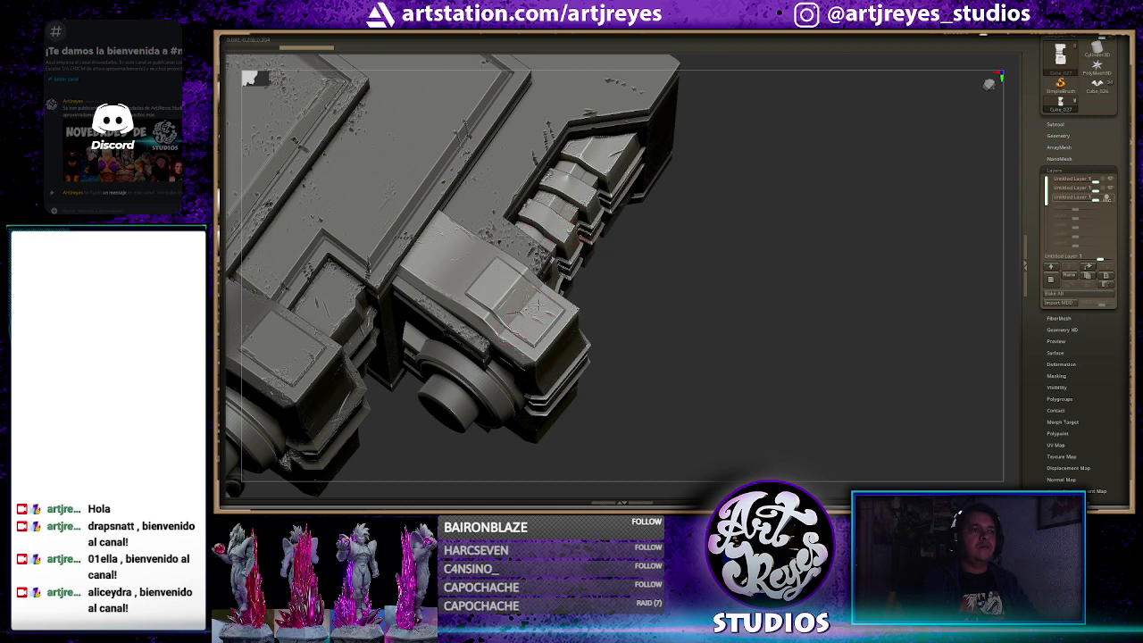
Inspect the stacked plates from several angles and snap to straight side views
mouse_move(668, 250)
mouse_down()
mouse_move(638, 249)
mouse_move(600, 317)
mouse_up()
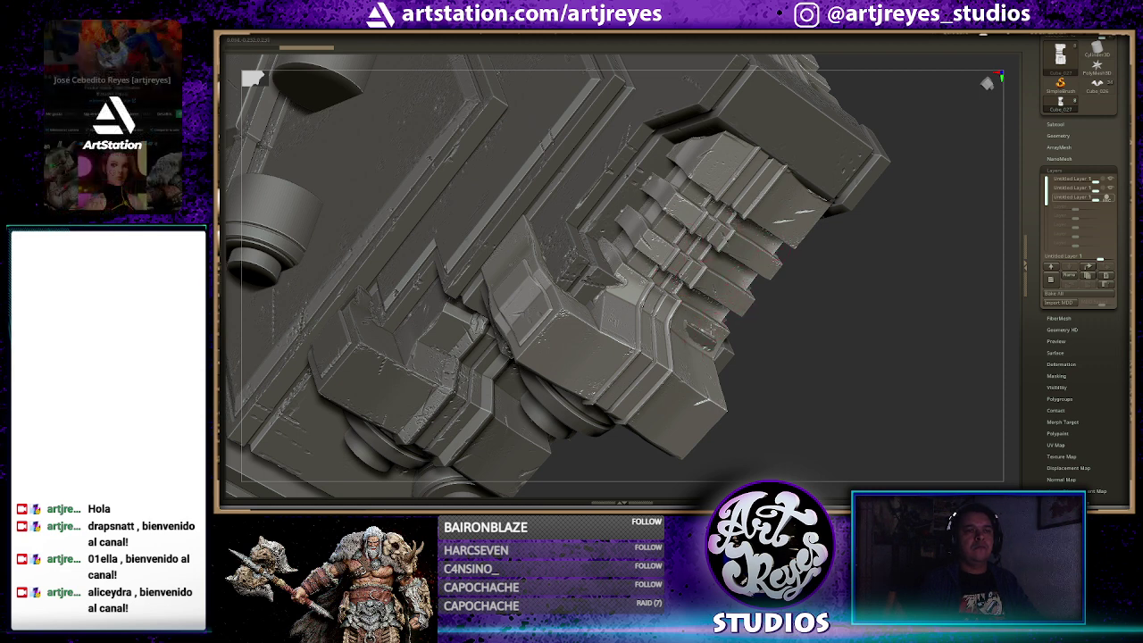
drag(761, 342, 499, 373)
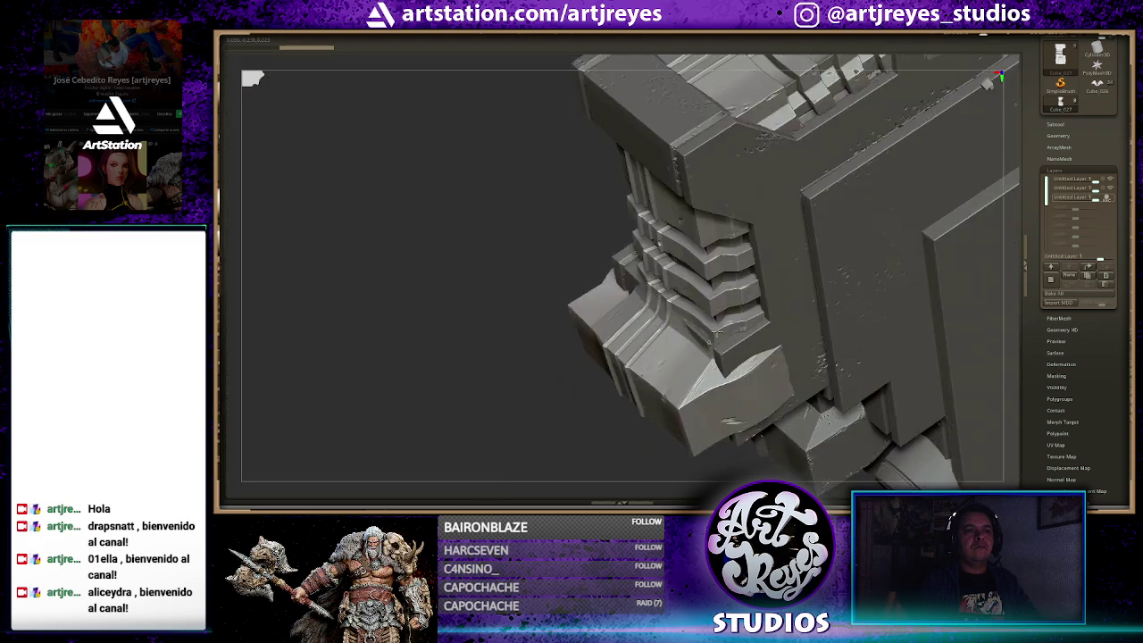
mouse_move(505, 301)
mouse_down()
mouse_move(506, 286)
mouse_move(500, 350)
mouse_up()
mouse_move(515, 310)
mouse_down()
mouse_move(515, 281)
mouse_move(541, 300)
mouse_up()
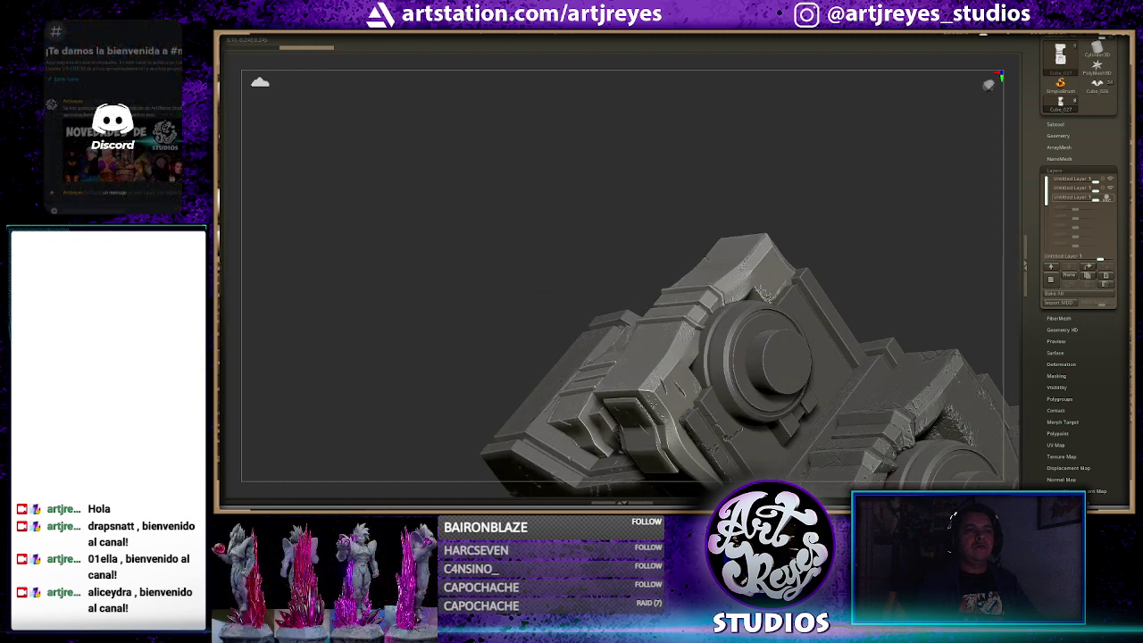
mouse_move(574, 252)
mouse_down()
mouse_move(556, 247)
mouse_move(569, 217)
mouse_move(773, 195)
mouse_move(741, 133)
mouse_up()
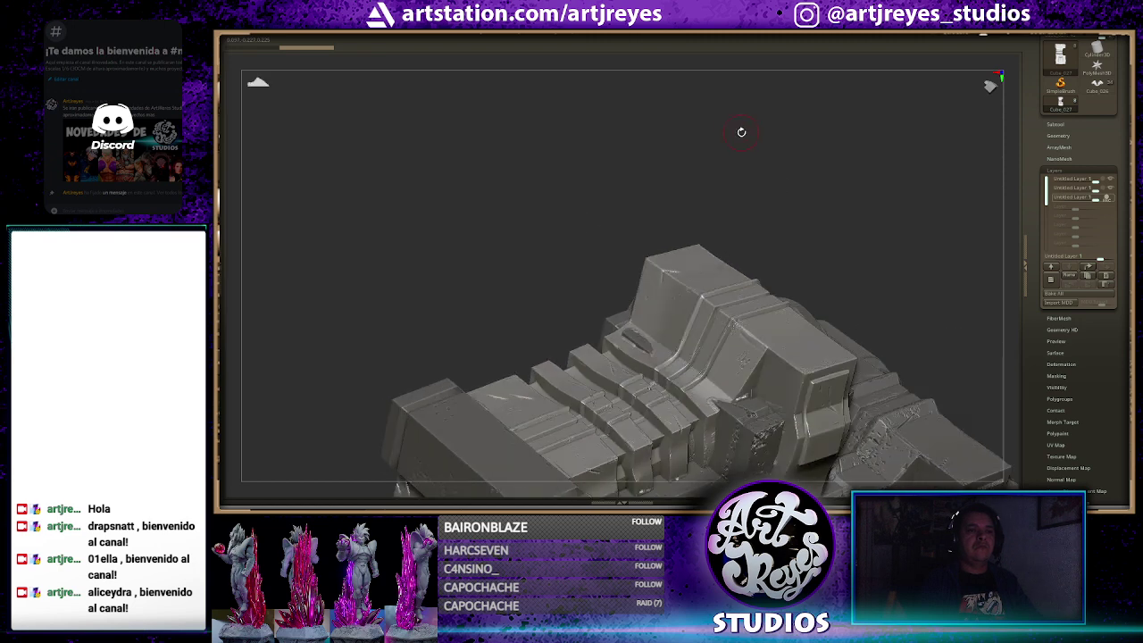
drag(758, 219, 759, 212)
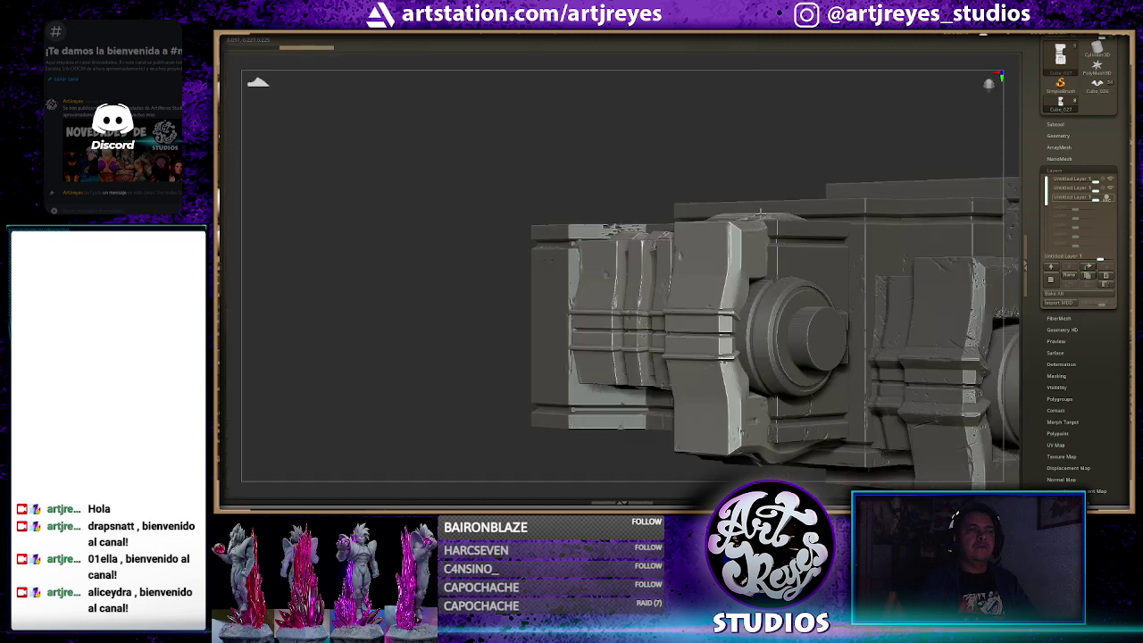
mouse_move(702, 142)
shift+mouse_down()
mouse_move(615, 121)
mouse_move(625, 133)
shift+mouse_up()
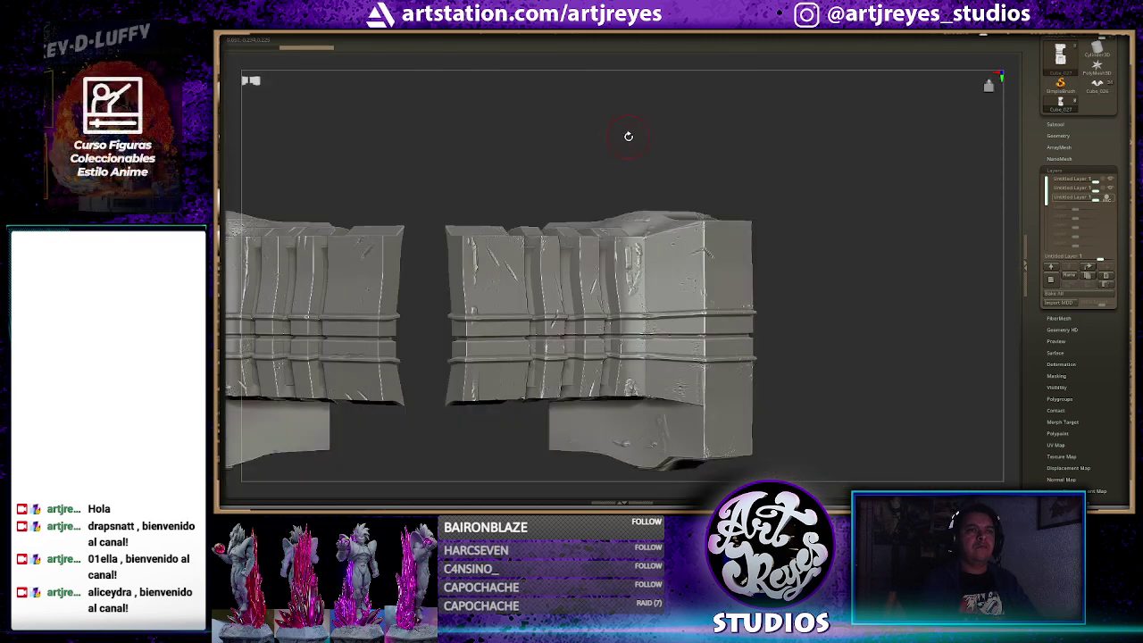
Orbit around the armour to view the two side pieces from angles and from above
mouse_move(753, 161)
mouse_down()
mouse_move(663, 119)
mouse_move(653, 230)
mouse_up()
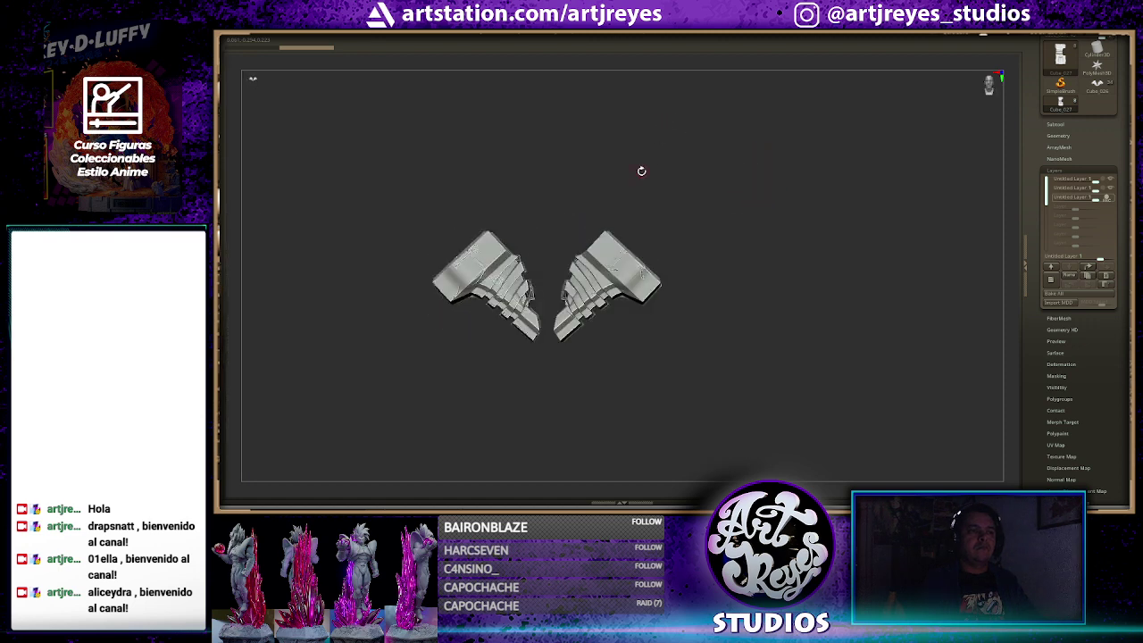
mouse_move(640, 169)
mouse_down()
mouse_move(673, 205)
mouse_move(738, 161)
mouse_up()
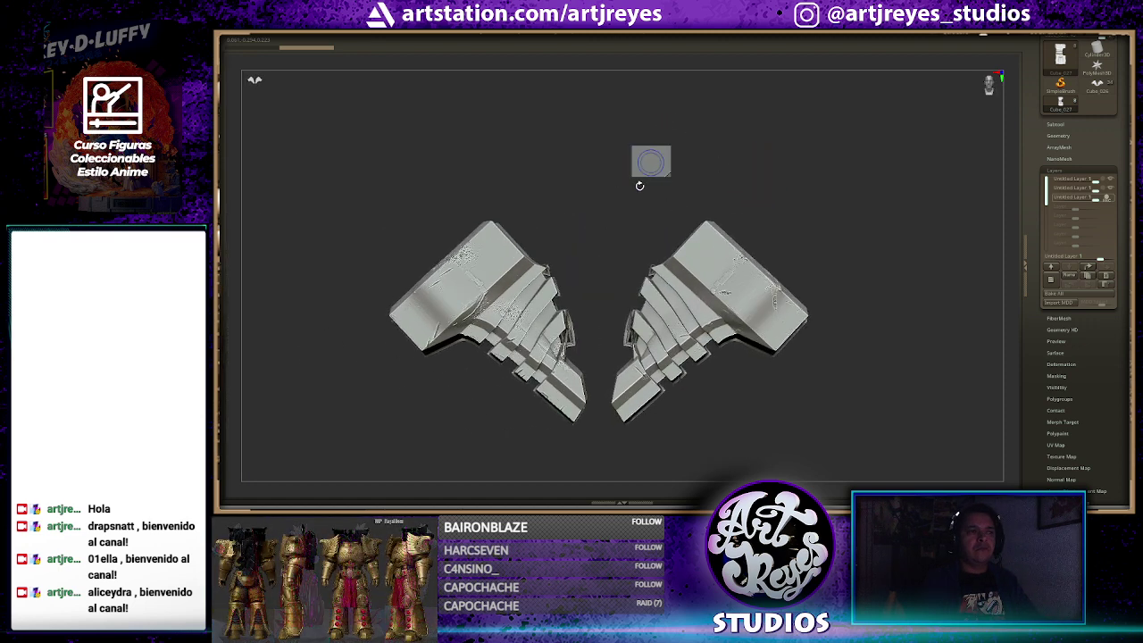
mouse_move(648, 161)
shift+mouse_down()
mouse_move(620, 205)
mouse_move(705, 416)
mouse_move(723, 259)
mouse_move(775, 262)
shift+mouse_up()
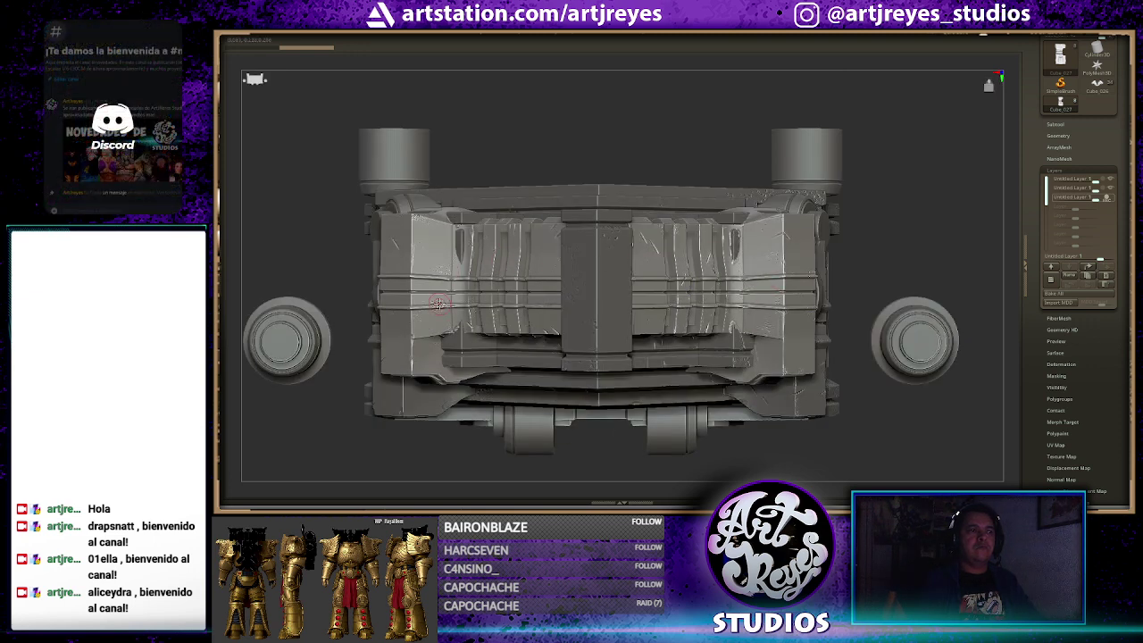
Isolate the two side armour pieces, inspect them from above, then unhide the centre parts
ctrl+shift+click(679, 306)
drag(620, 165, 587, 263)
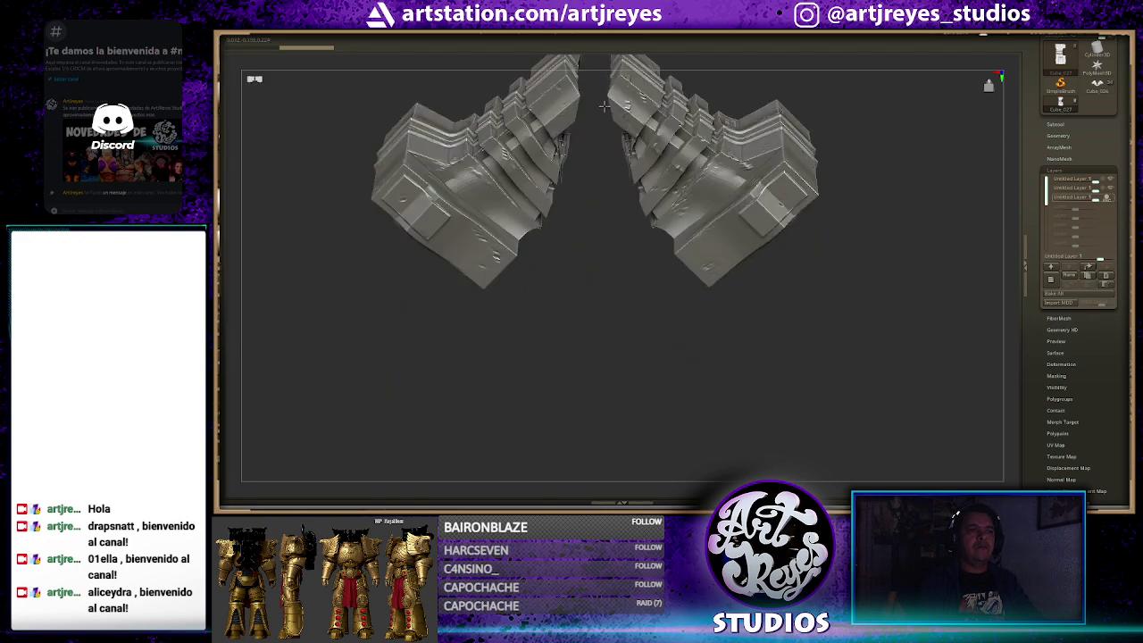
ctrl+shift+click(592, 268)
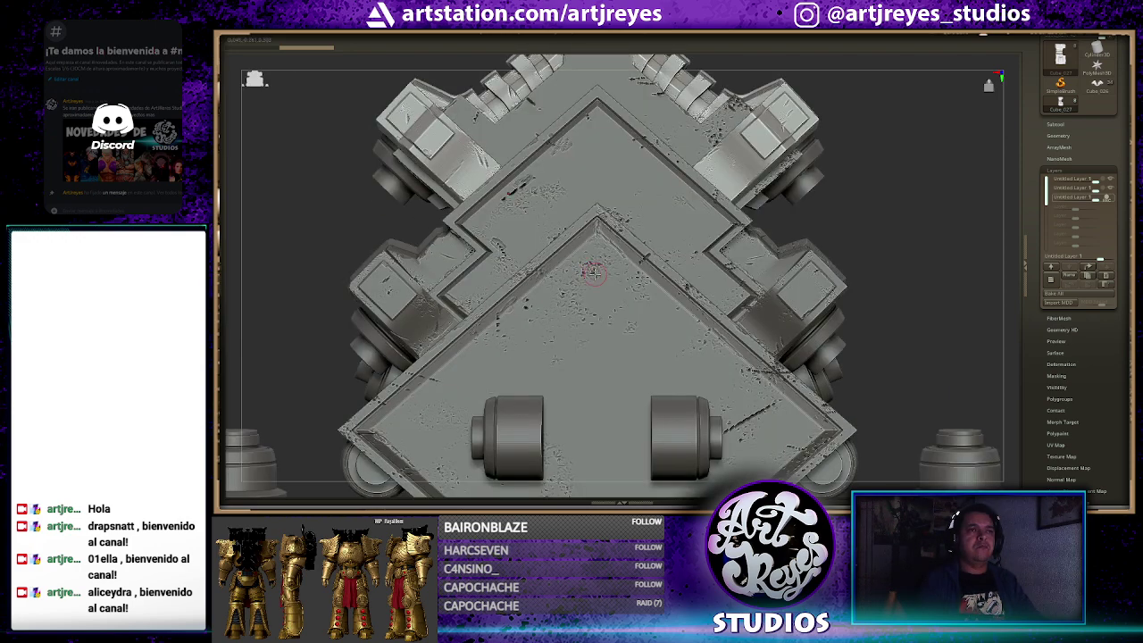
ctrl+shift+click(597, 271)
drag(602, 237, 574, 371)
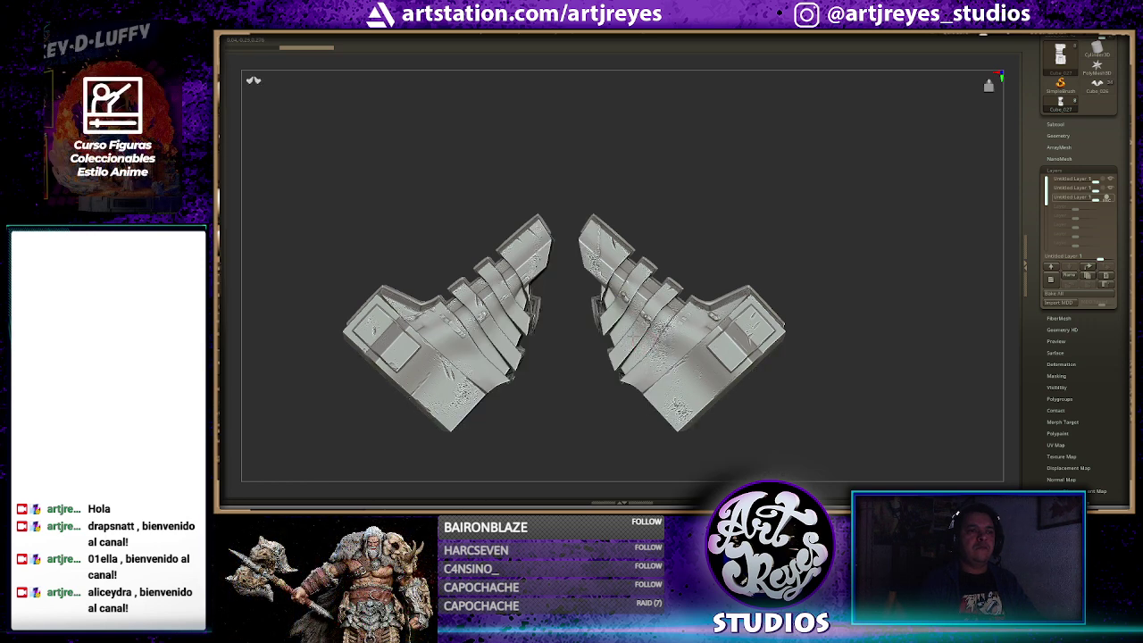
ctrl+shift+click(663, 373)
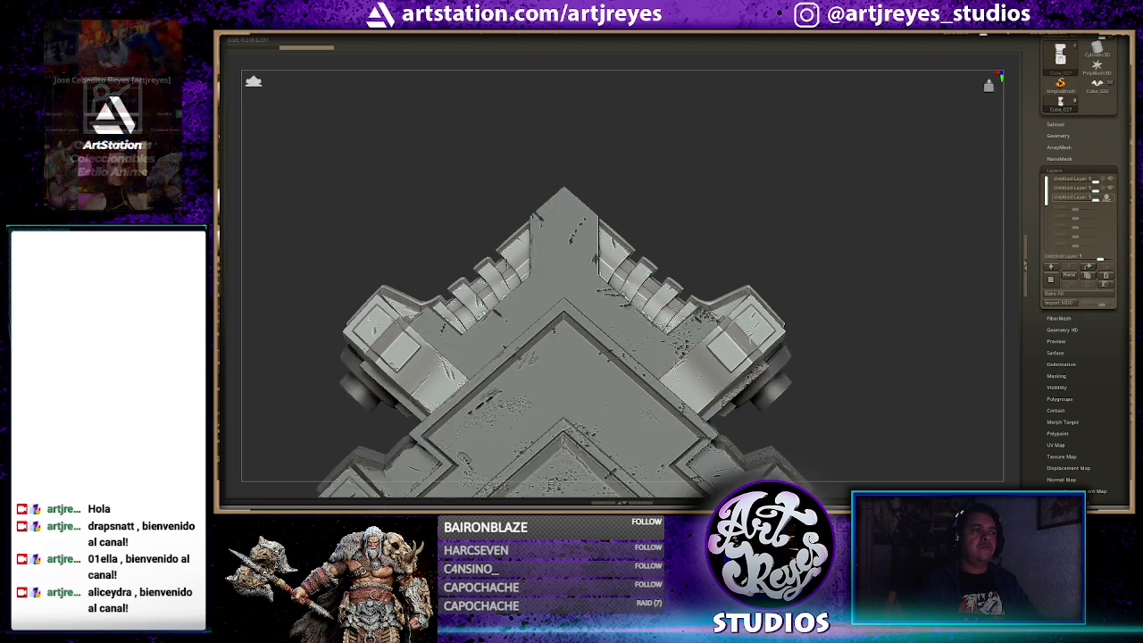
Exit the gizmo, frame both limb plates close-up with F, and restore the UI with Tab
drag(717, 212, 732, 327)
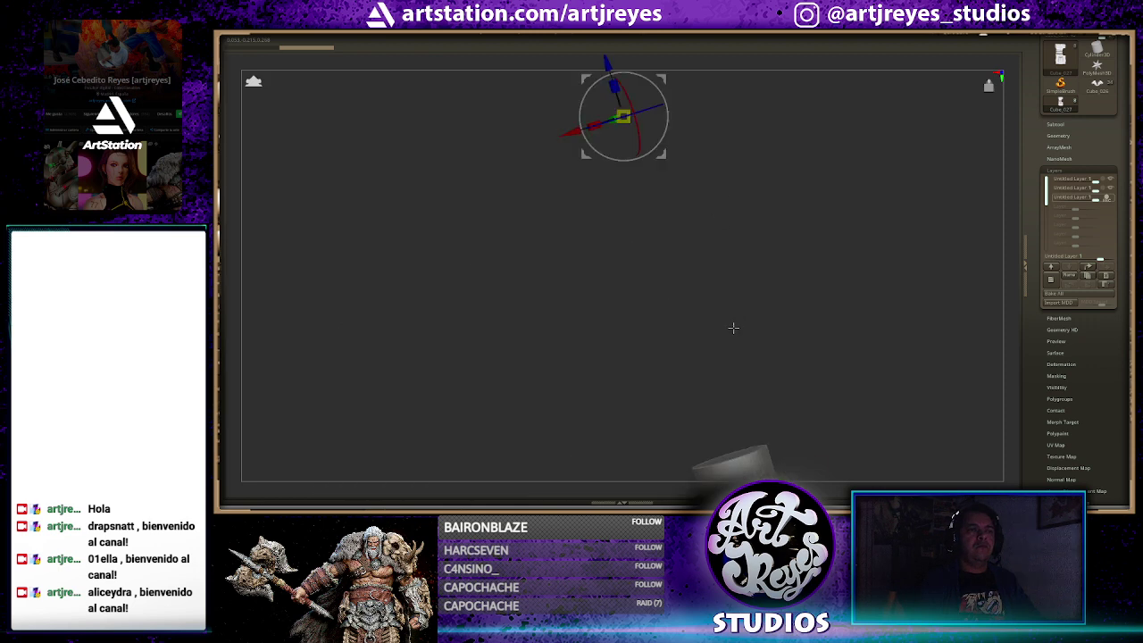
key(q)
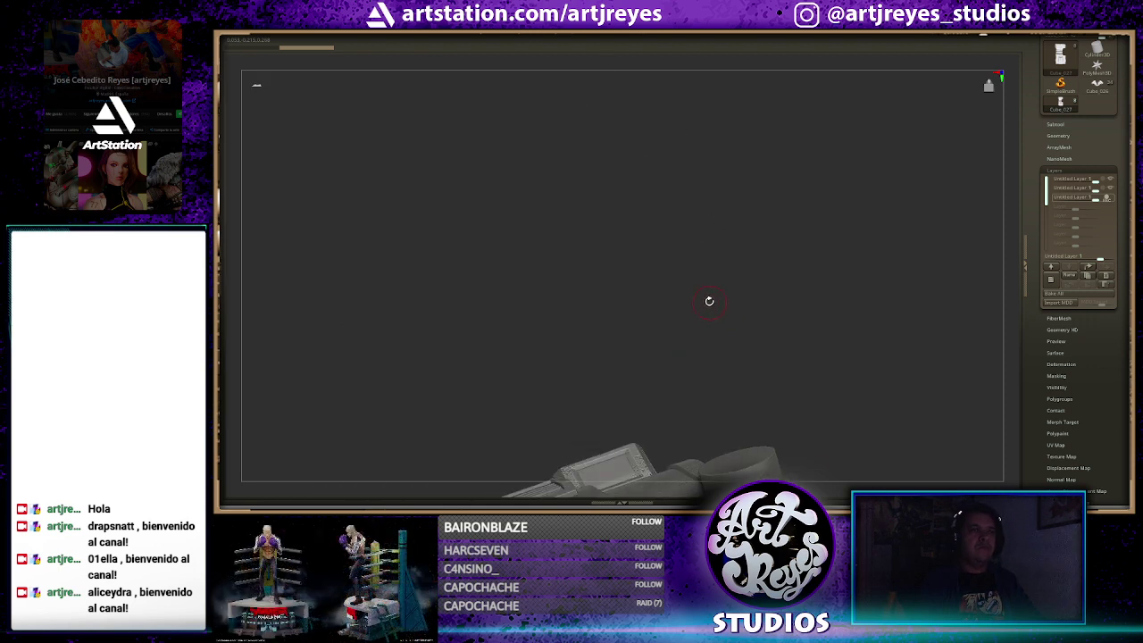
key(f)
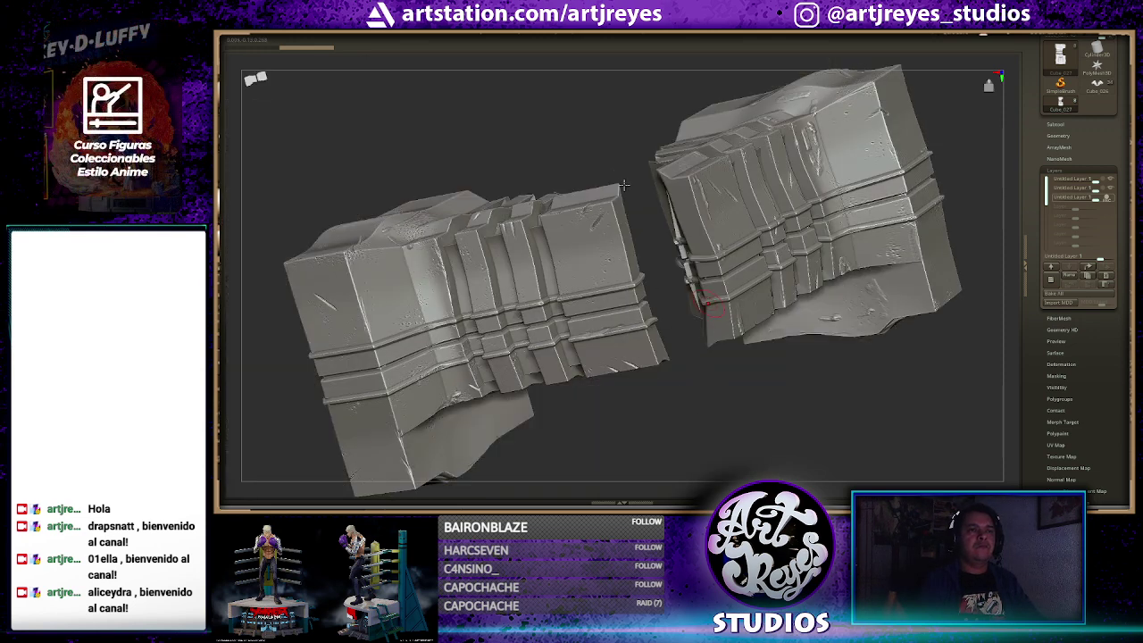
mouse_move(649, 242)
mouse_down()
mouse_move(663, 279)
mouse_move(611, 159)
mouse_up()
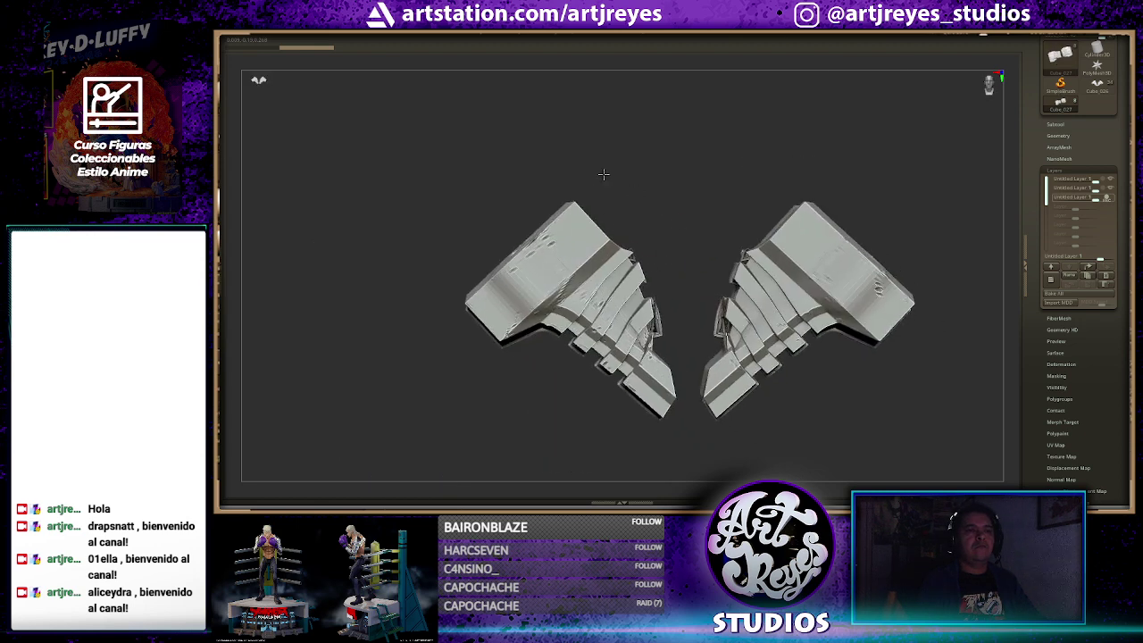
key(f)
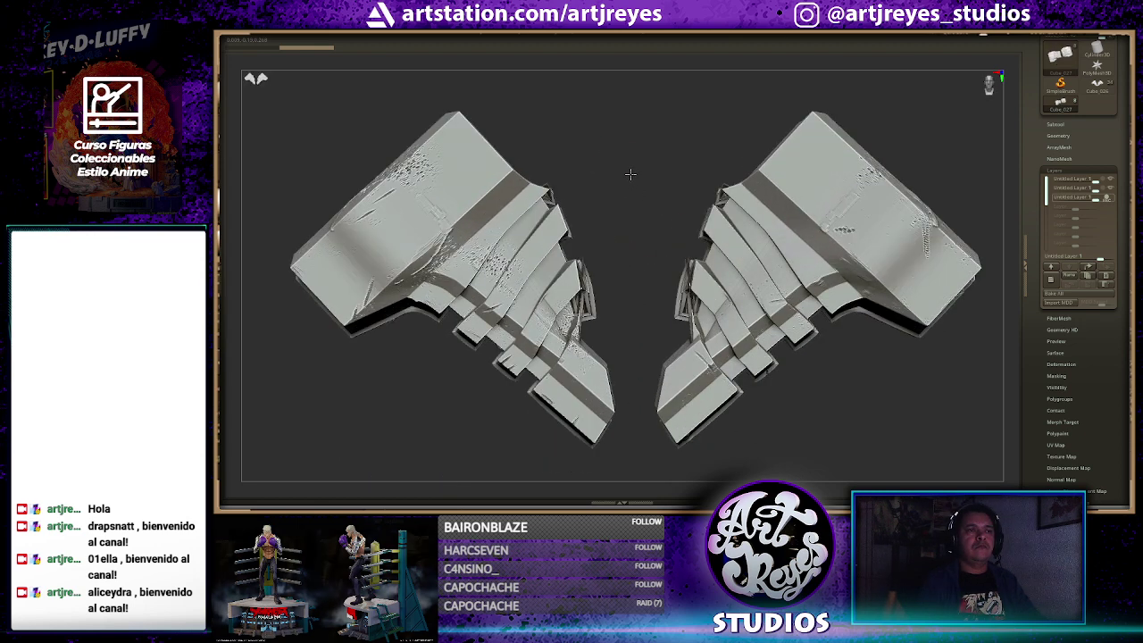
drag(630, 173, 627, 169)
key(Tab)
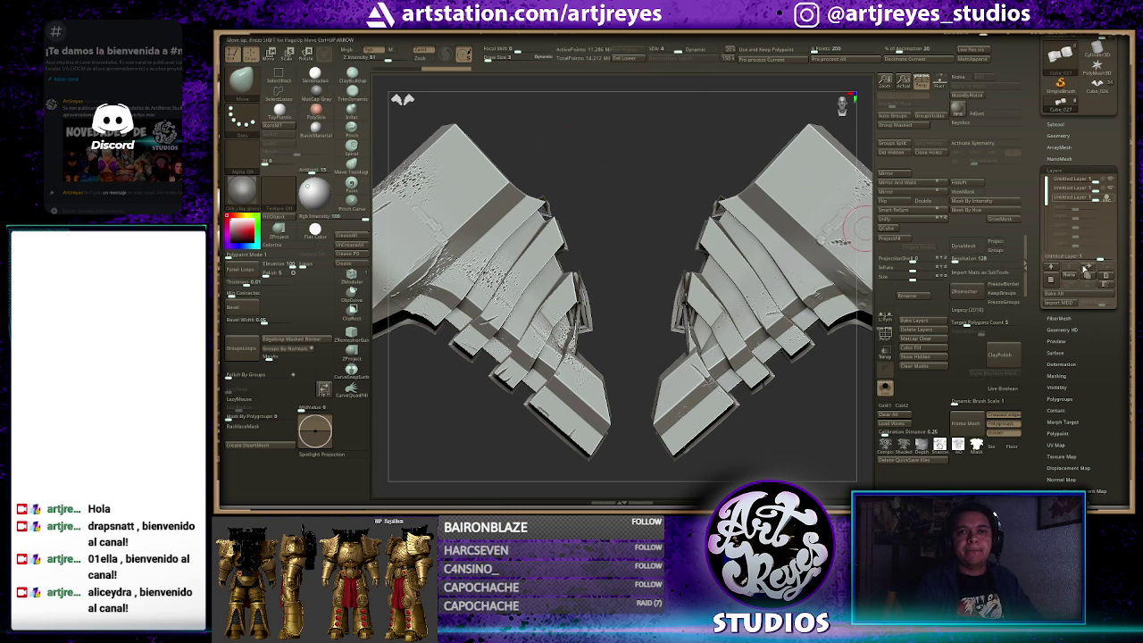
mouse_move(1076, 198)
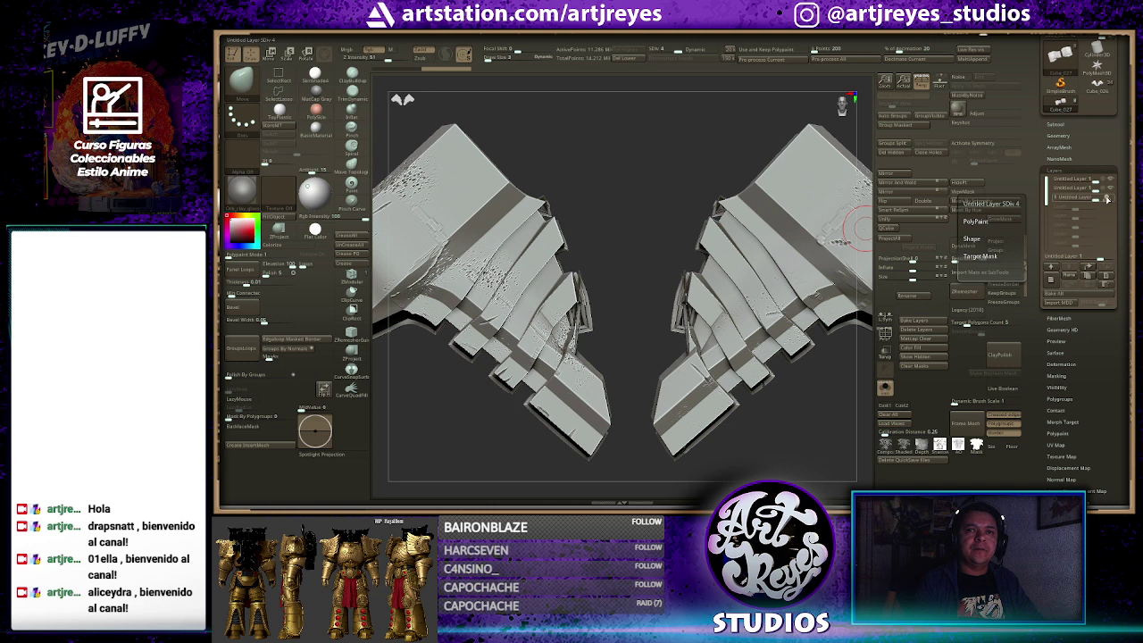
Preview an existing sculpt layer, create a new recording layer, and expand the Subtool palette
click(1107, 200)
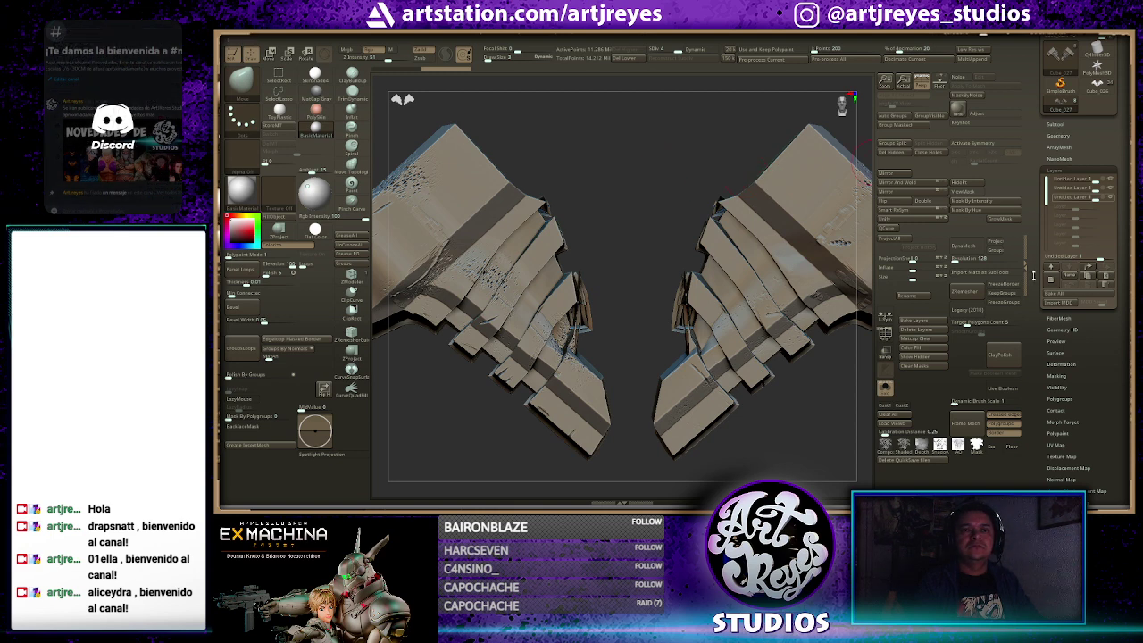
click(1081, 256)
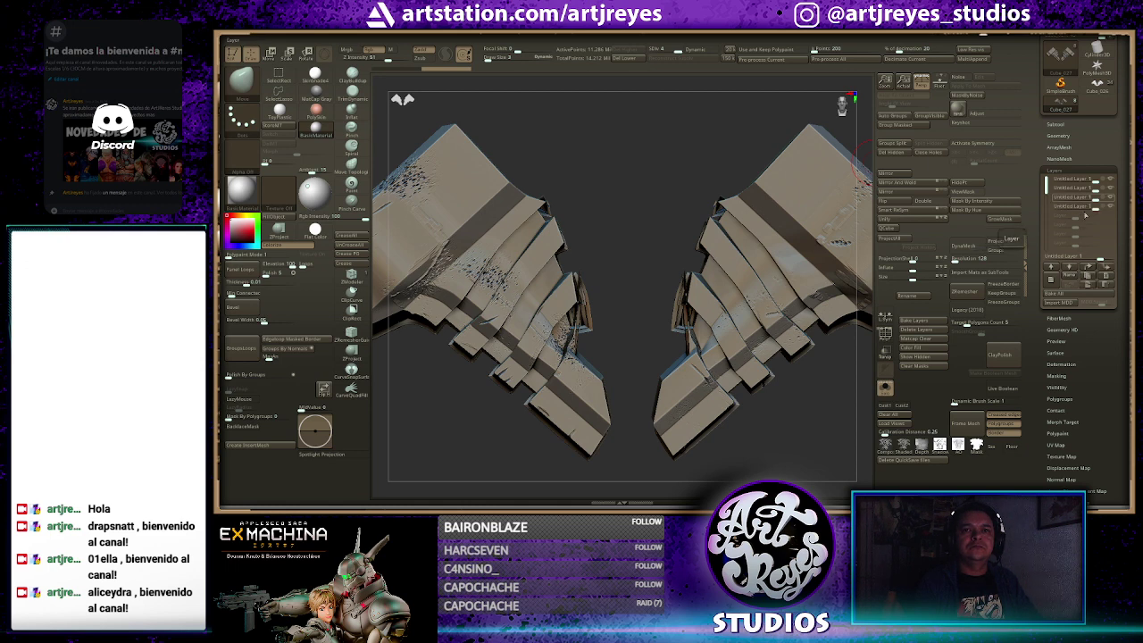
click(1082, 205)
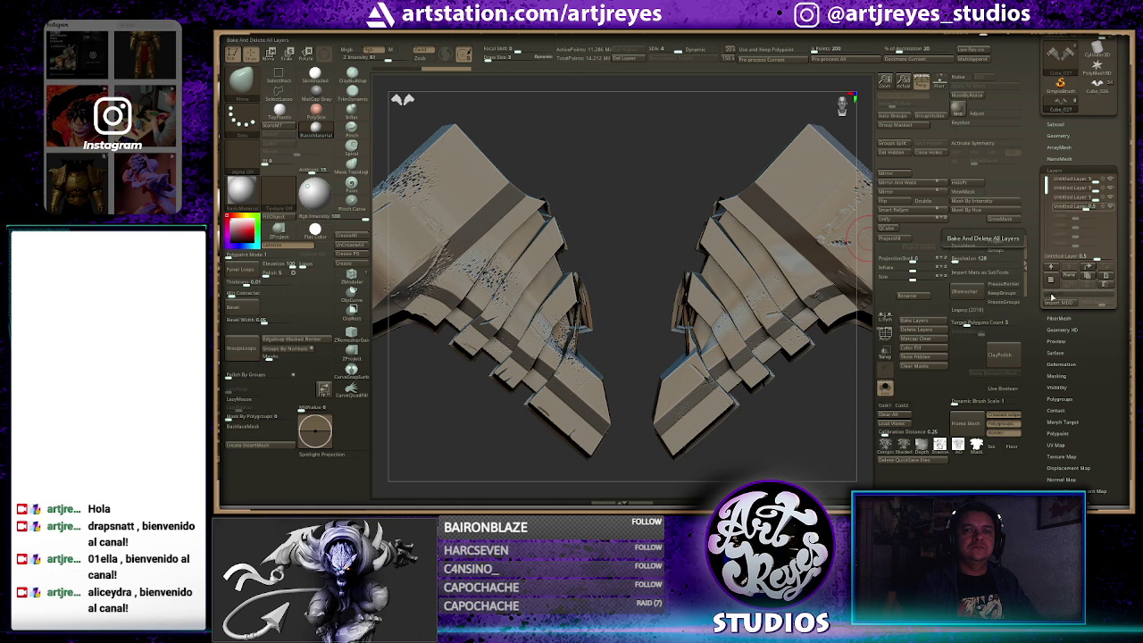
click(1053, 125)
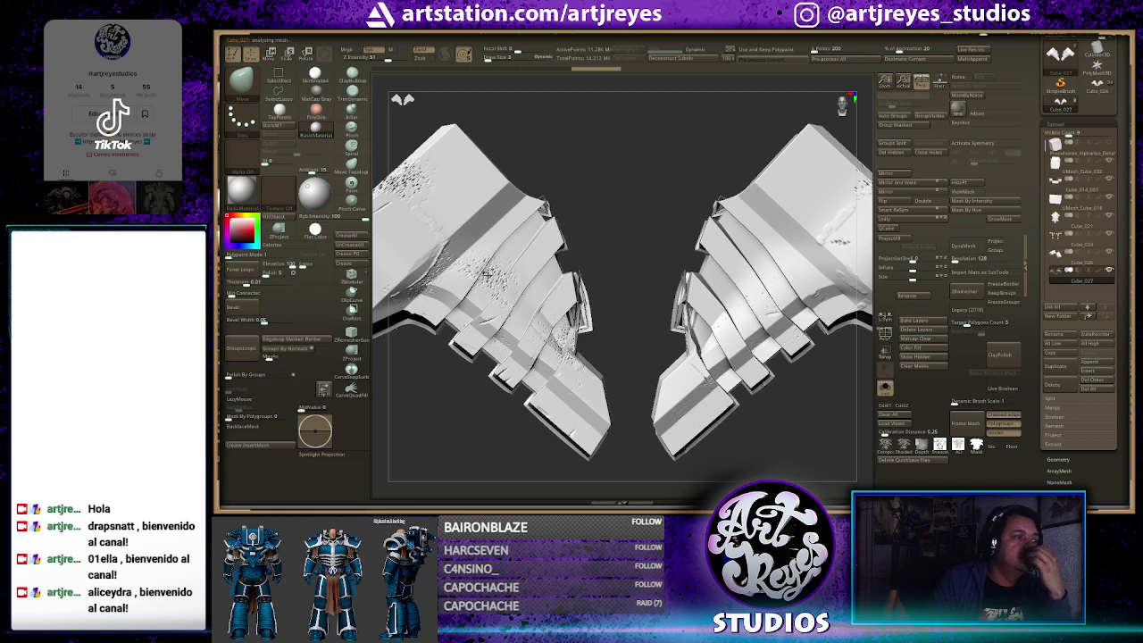
key(alt+Tab)
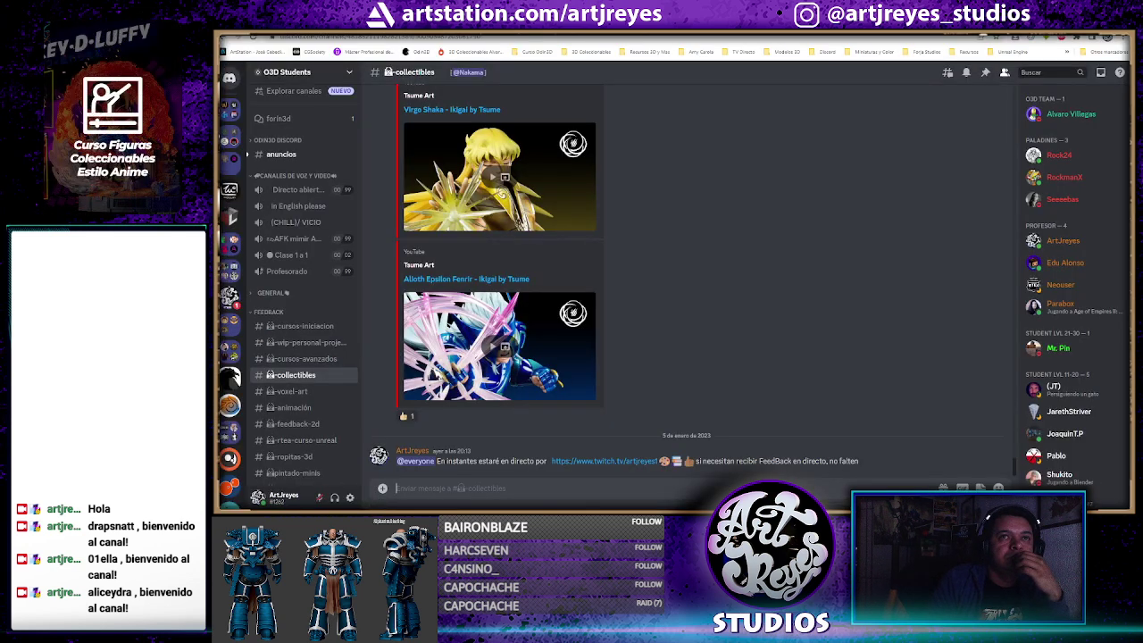
key(alt+Tab)
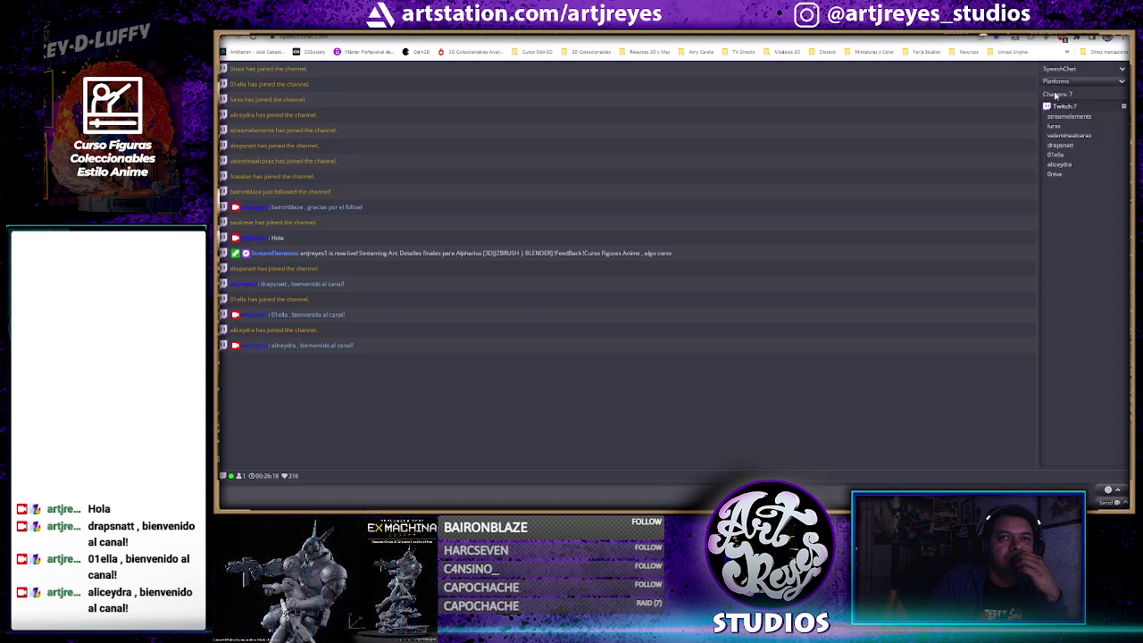
click(1061, 70)
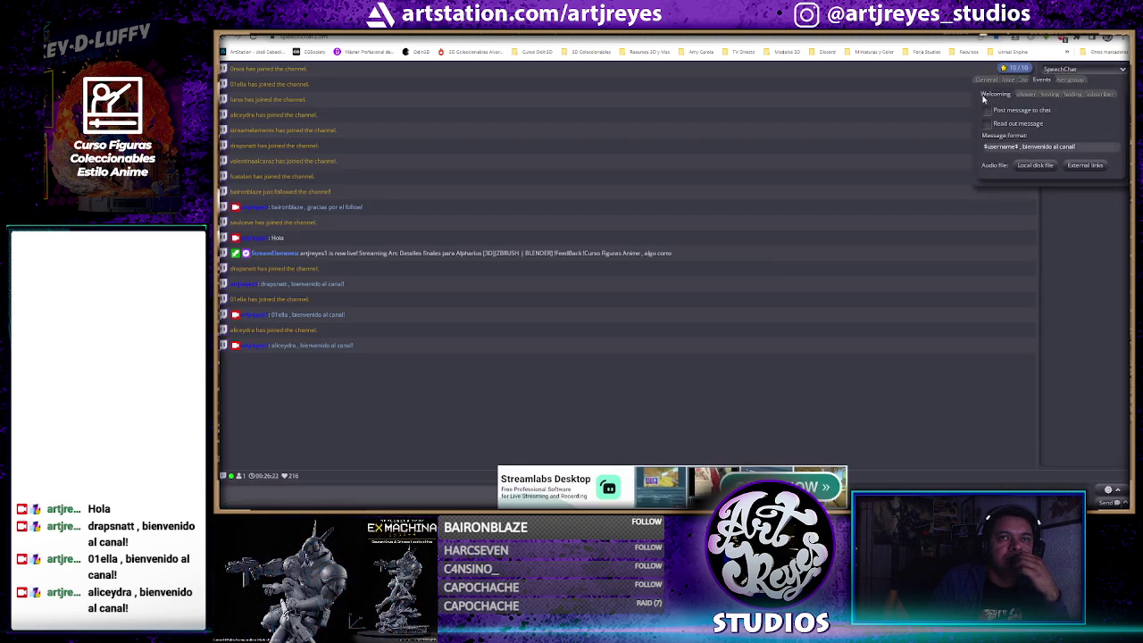
click(677, 432)
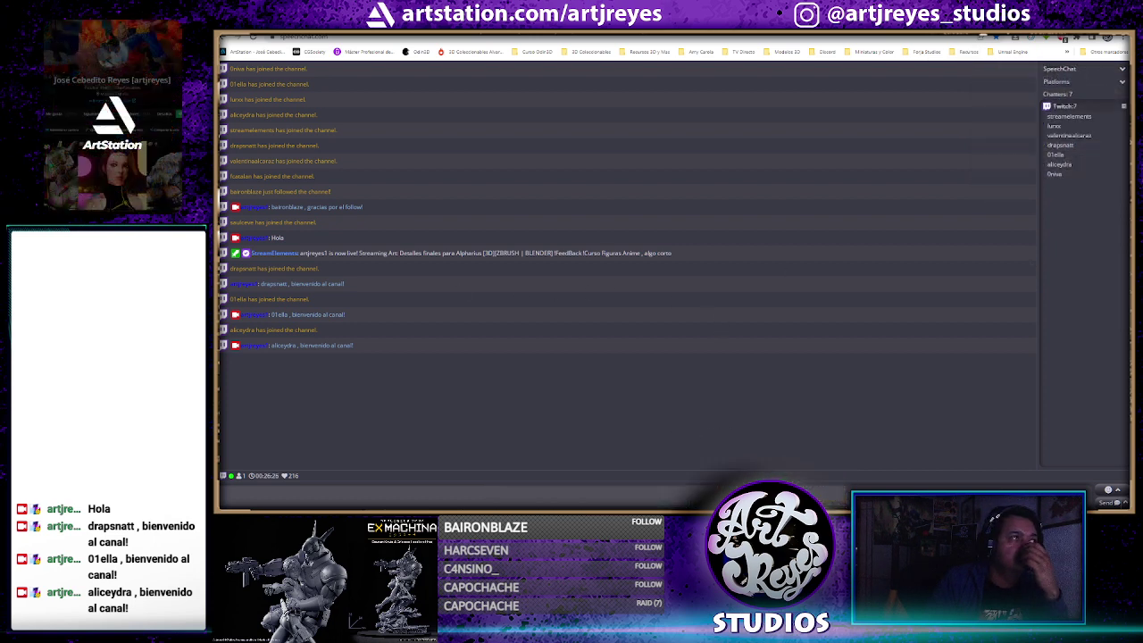
key(ctrl+Tab)
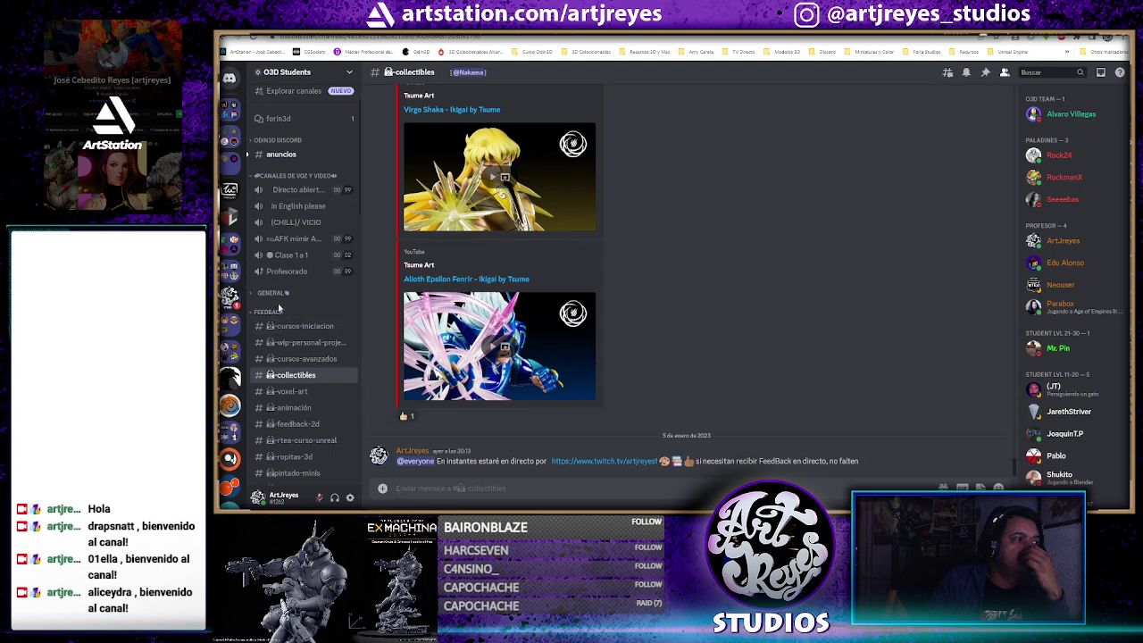
click(231, 296)
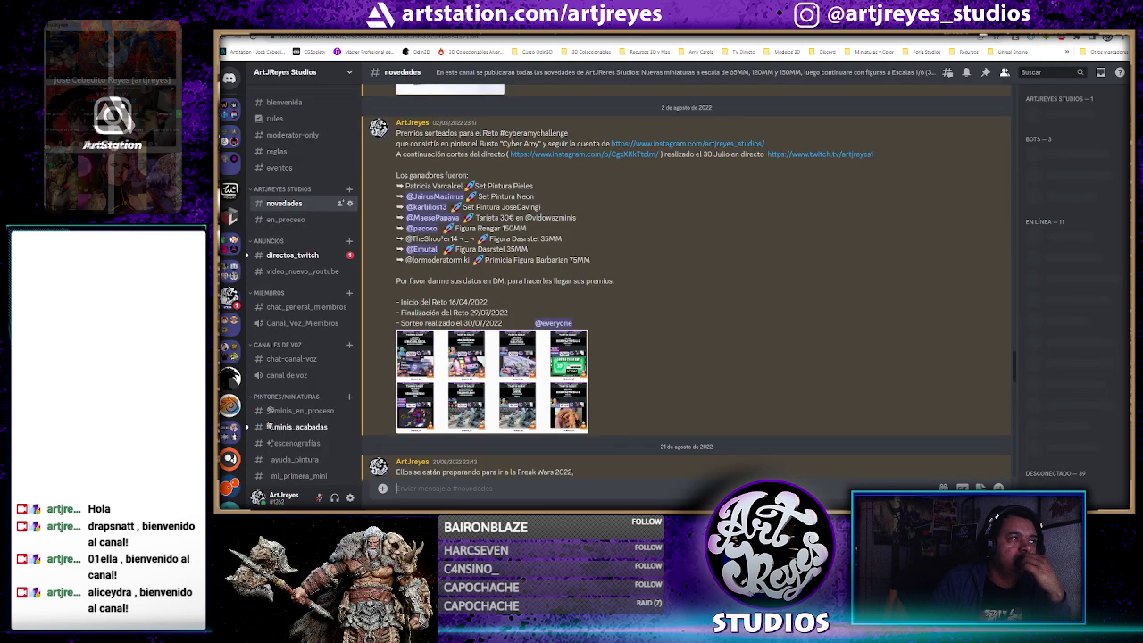
click(312, 255)
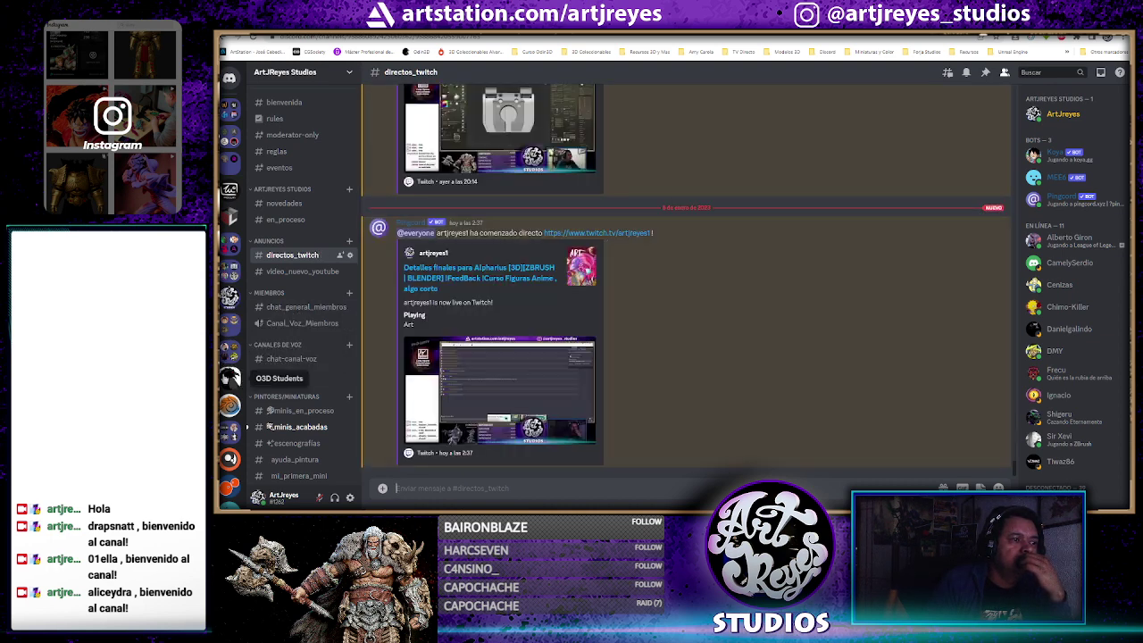
click(230, 378)
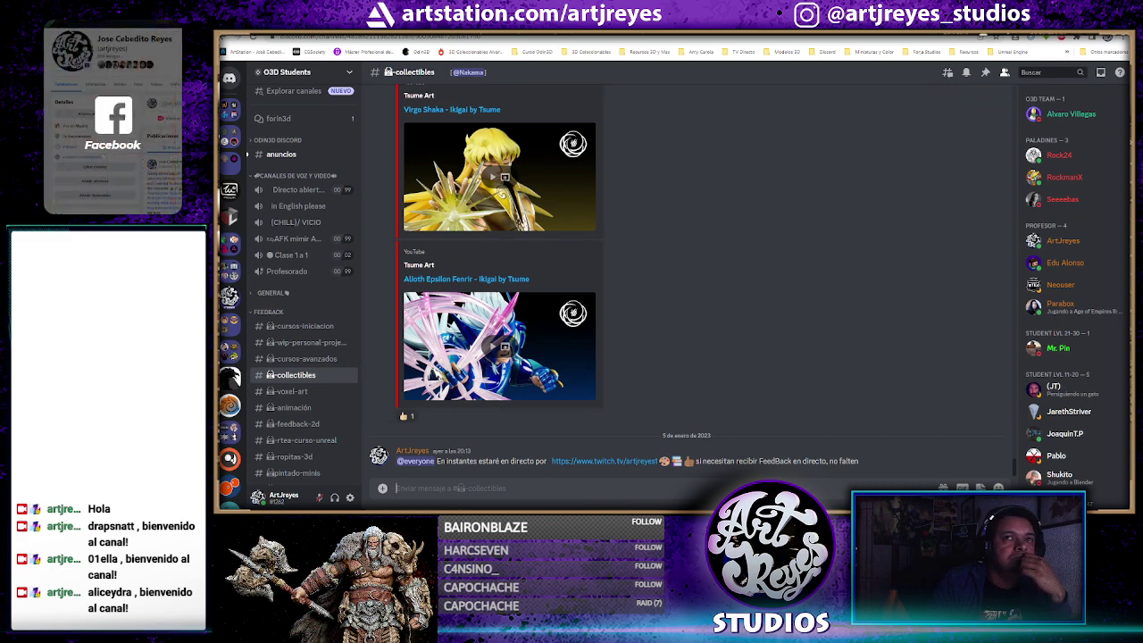
key(alt+Tab)
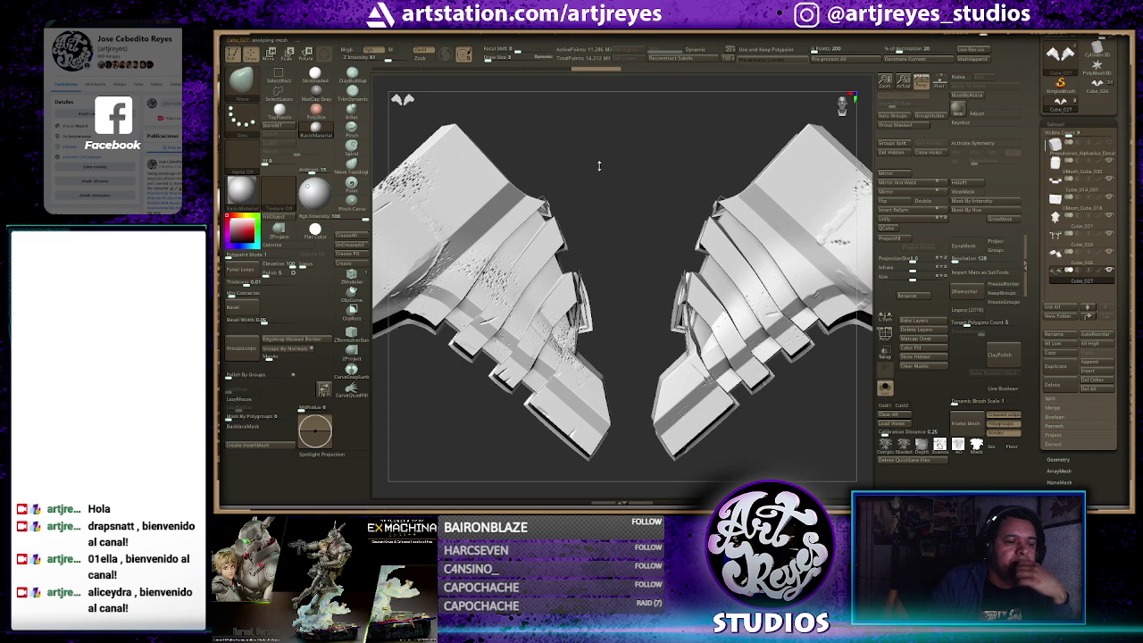
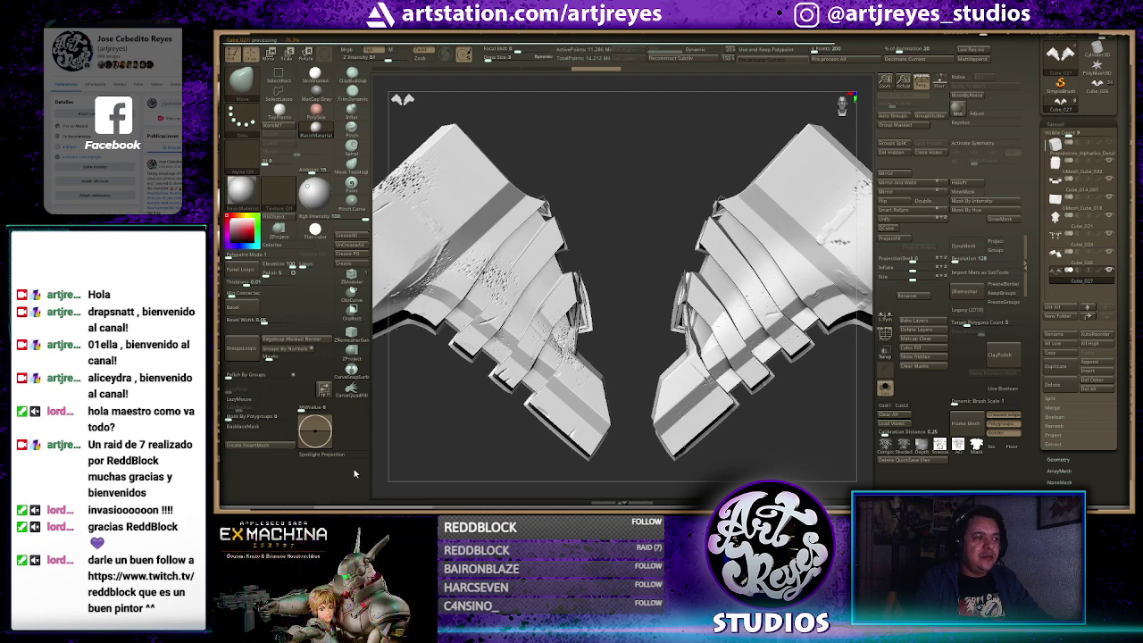
Switch from ZBrush to the Alpharius project folder in Windows Explorer
key(alt+Tab)
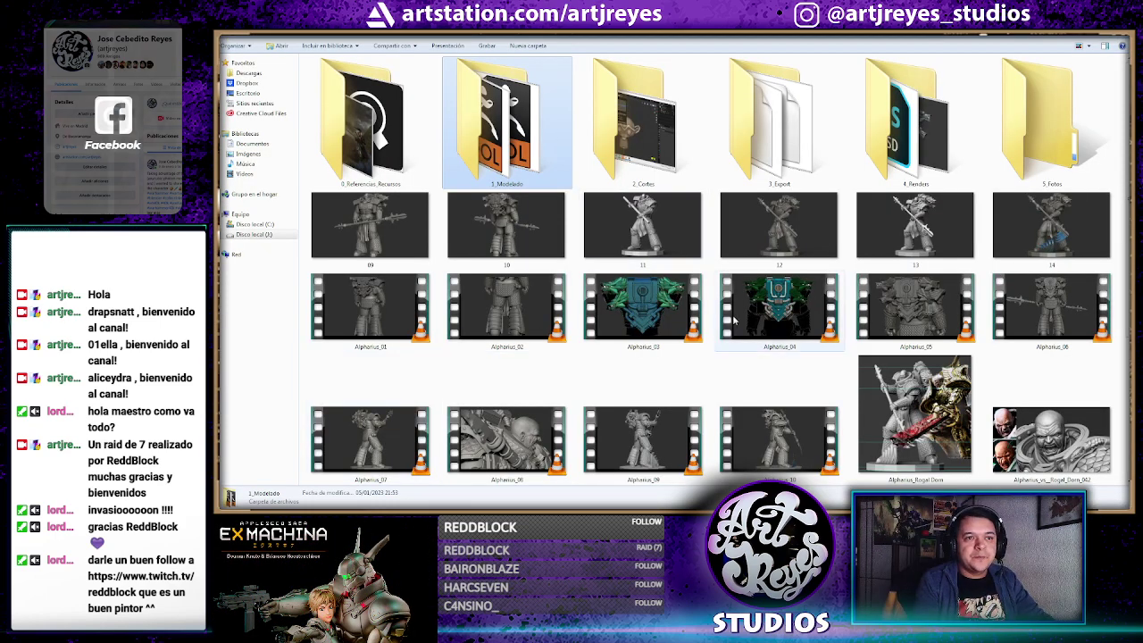
View the Rogal Dorn comparison image zoomed in, then close it
scroll(748, 313, down, 3)
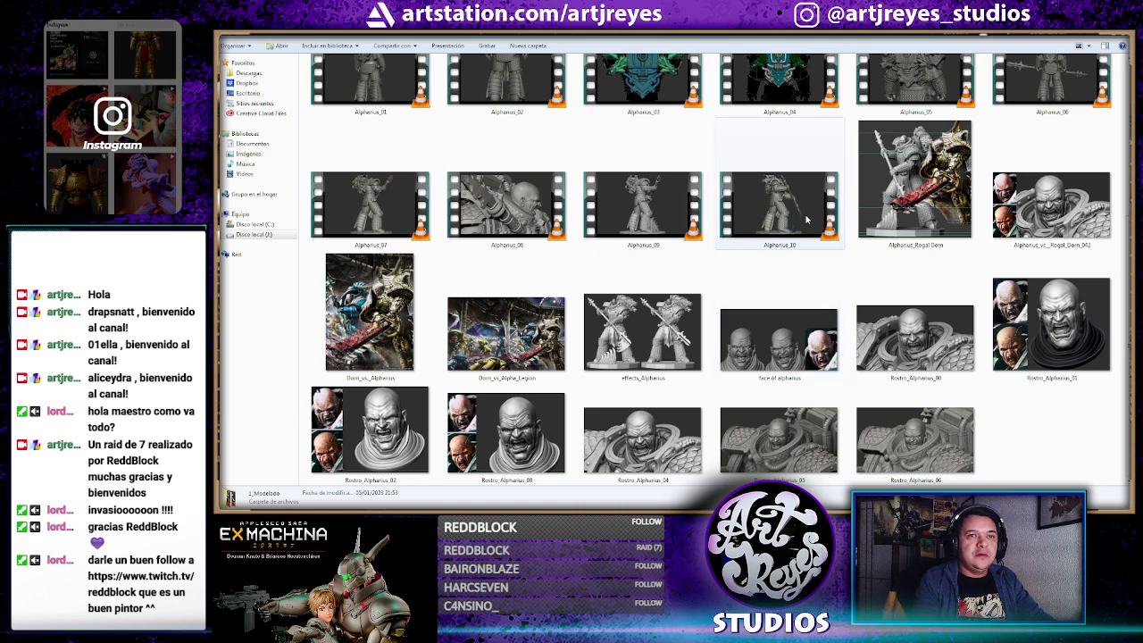
double_click(912, 150)
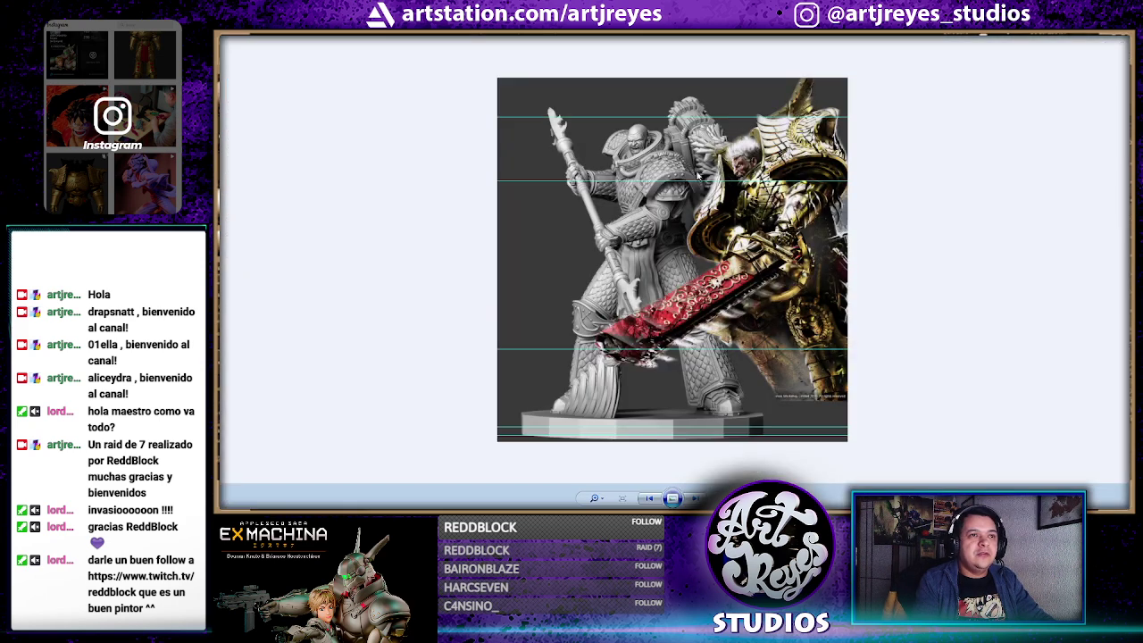
scroll(756, 191, up, 2)
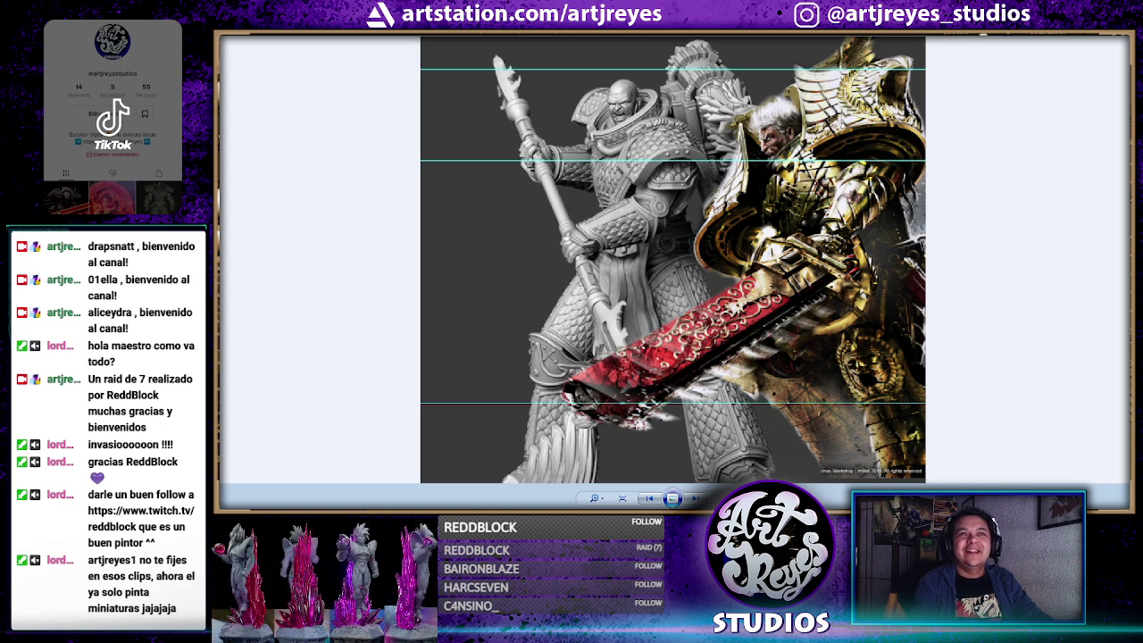
key(Escape)
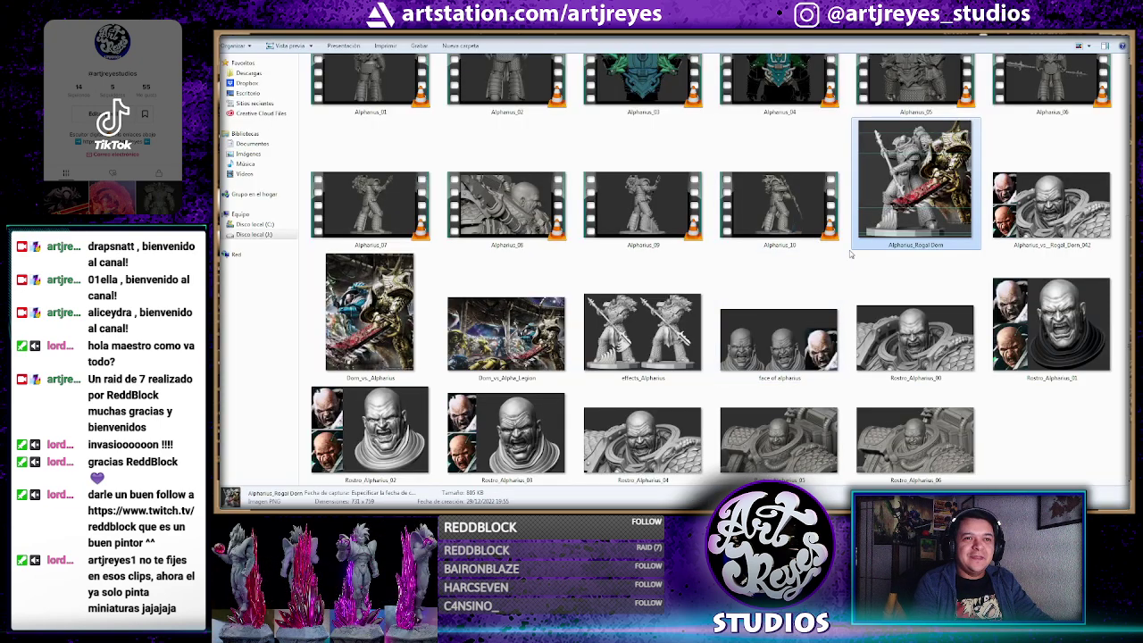
Open the 'face of alpharius' image showing the sculpted heads
click(850, 254)
scroll(851, 254, up, 1)
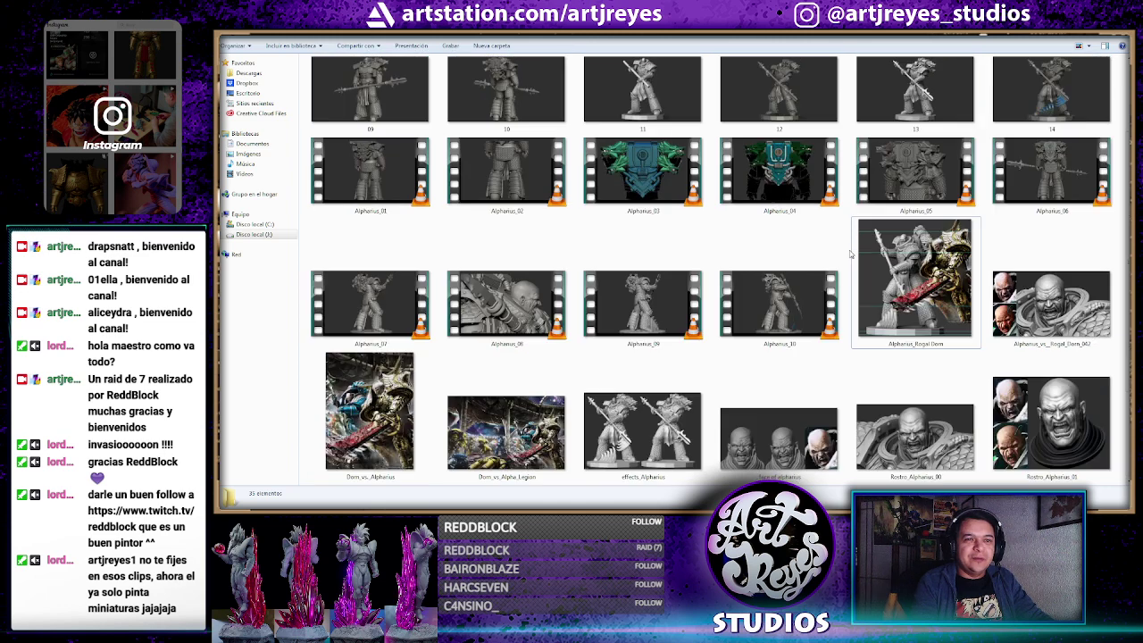
scroll(849, 256, down, 1)
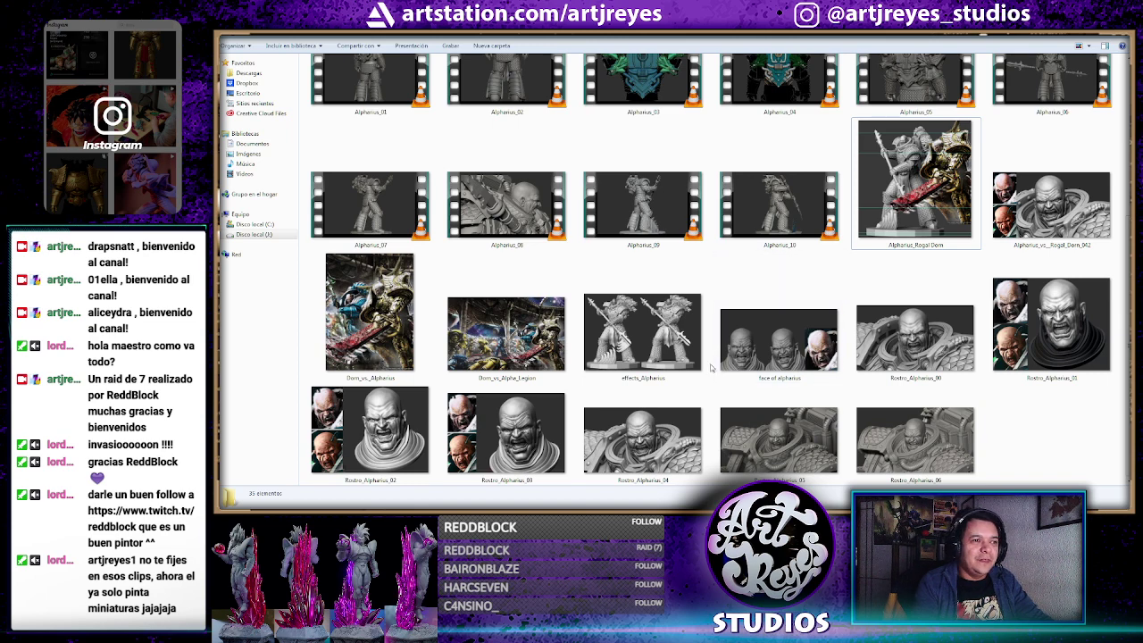
double_click(754, 348)
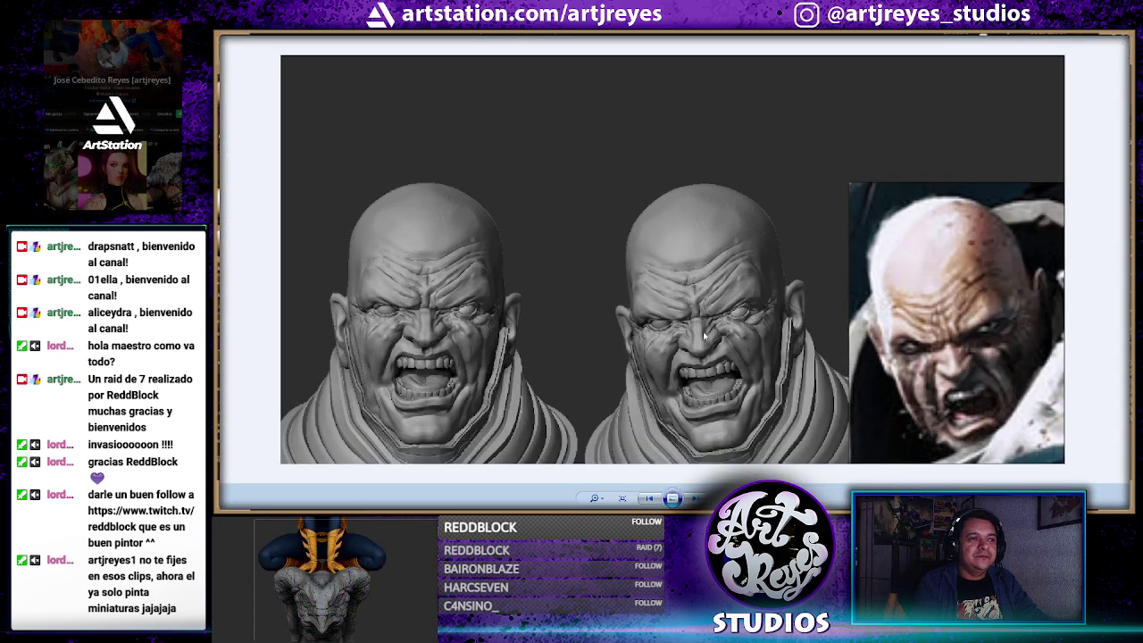
Step through the Alpharius bust and figure renders up to the red sword composite
click(695, 498)
click(694, 498)
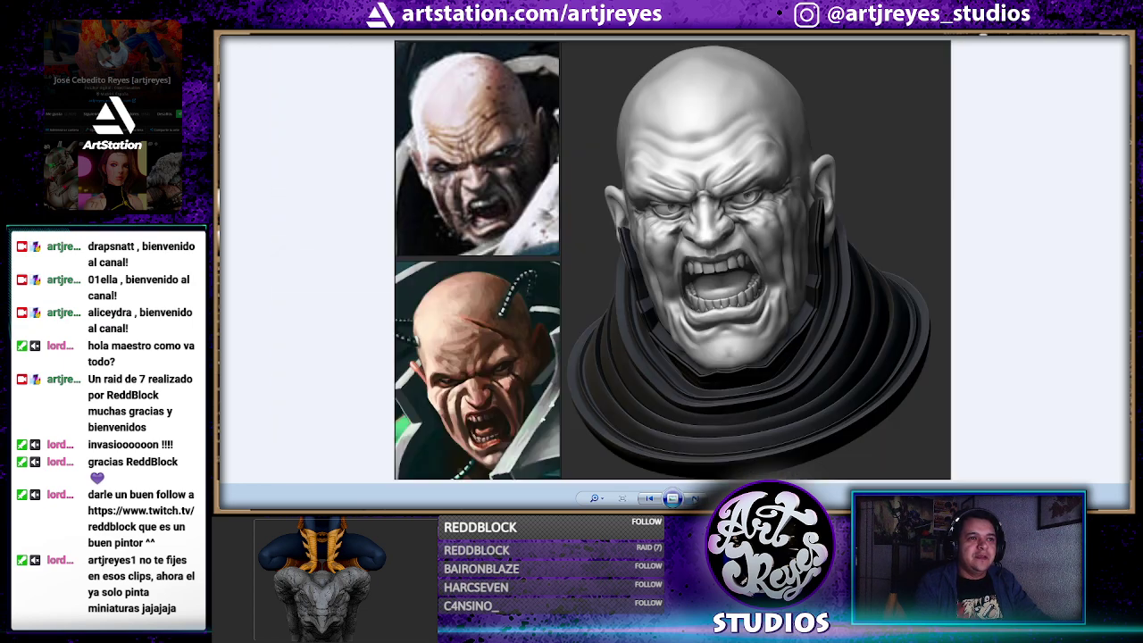
click(695, 498)
click(695, 498)
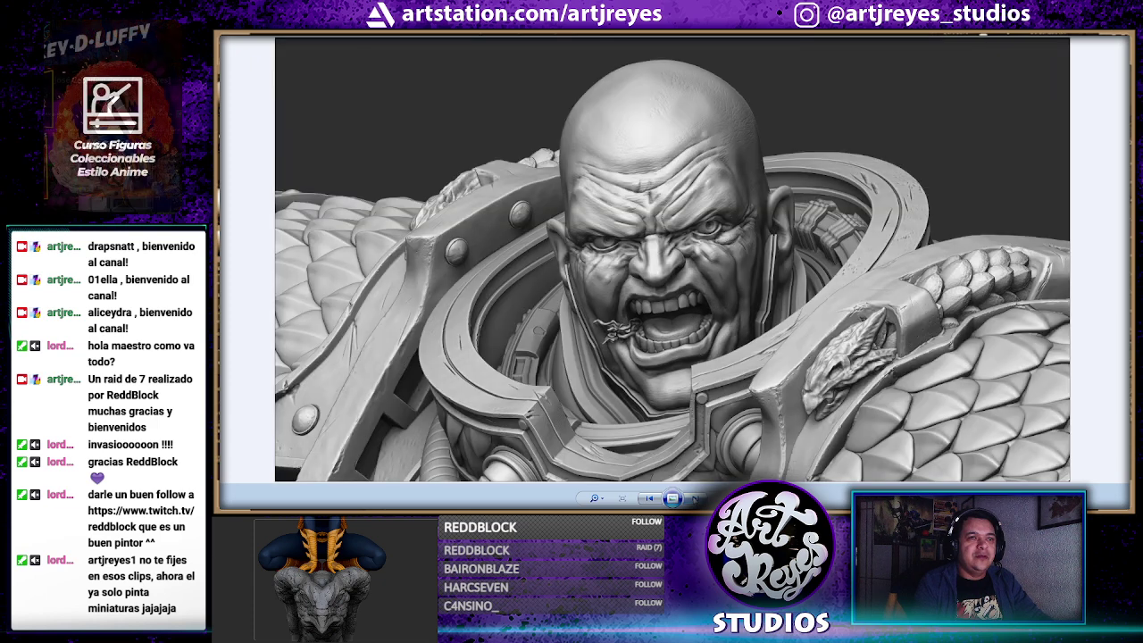
click(695, 498)
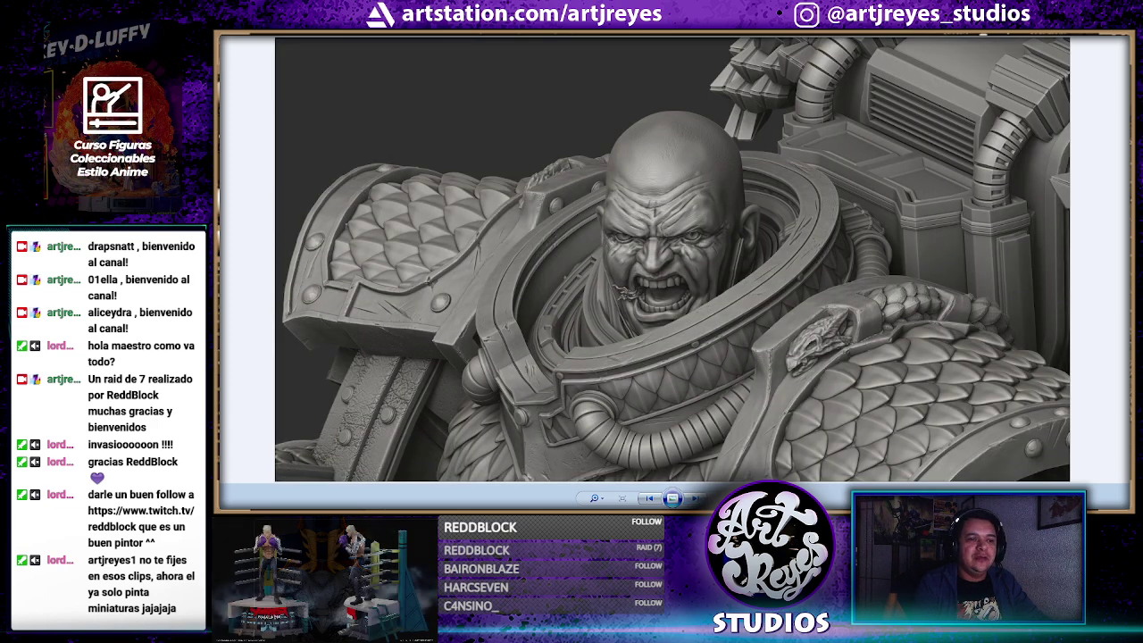
key(Right)
key(Right)
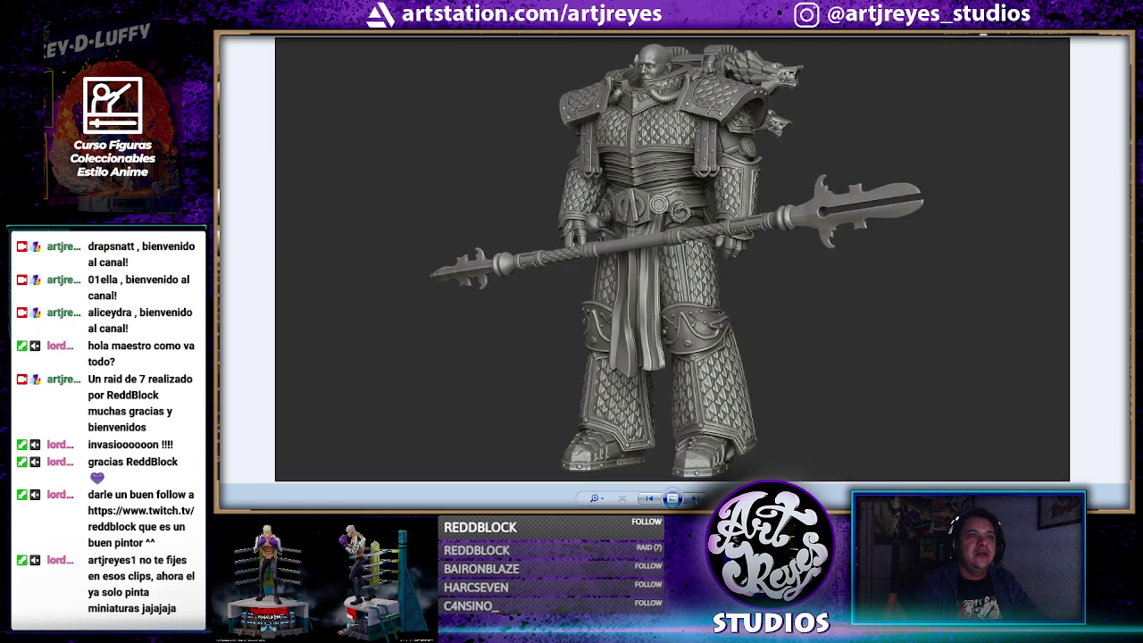
click(695, 498)
click(695, 498)
click(694, 498)
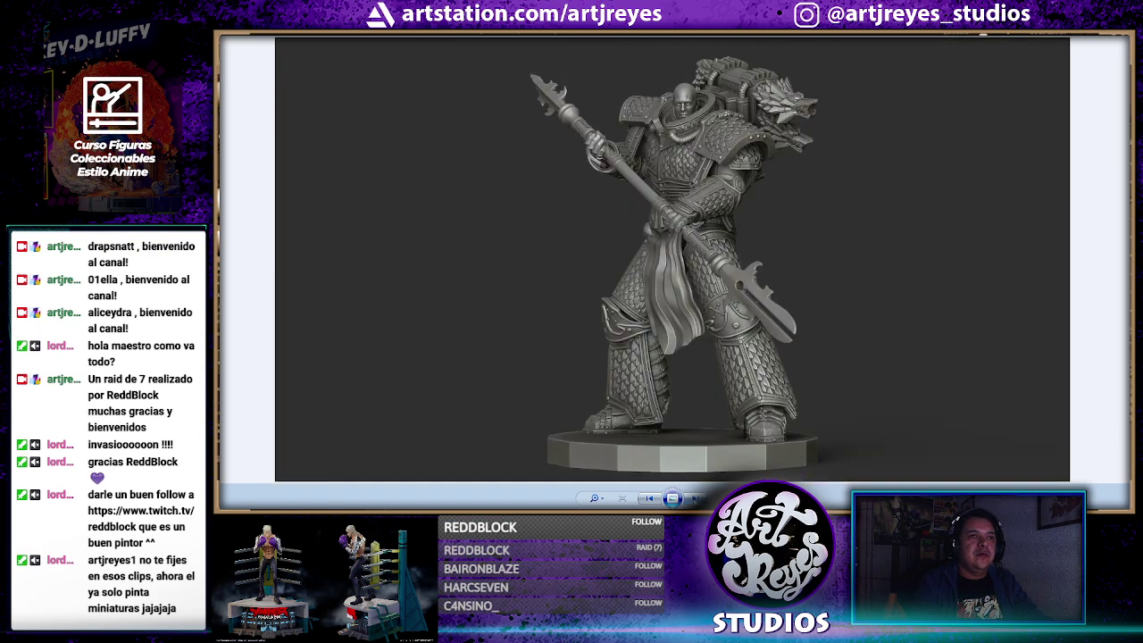
click(695, 498)
click(695, 498)
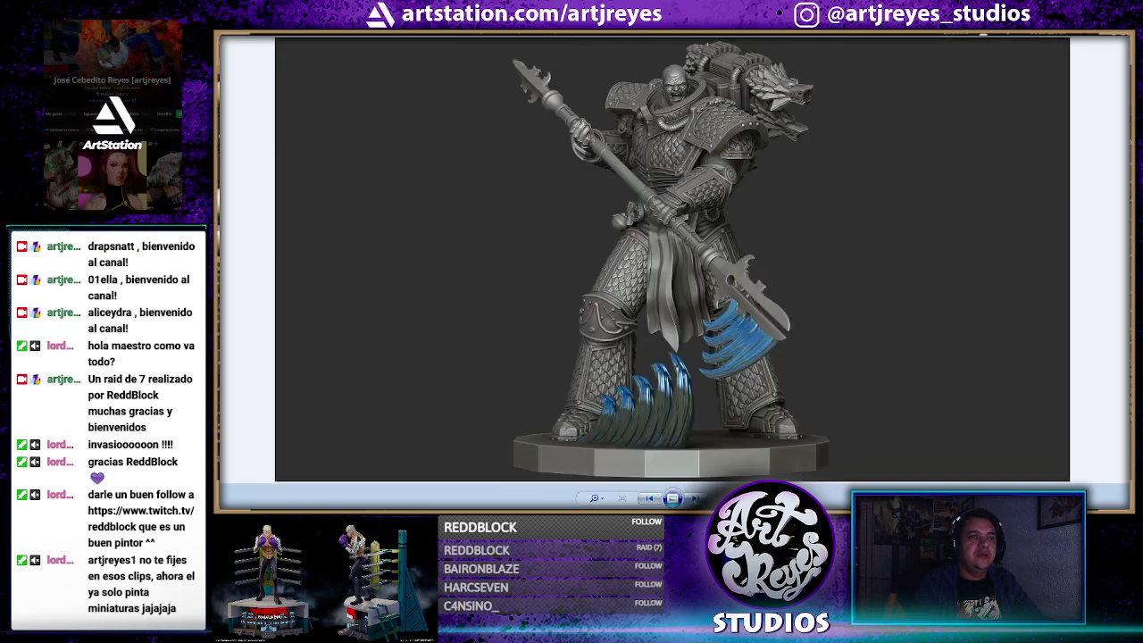
click(694, 499)
Go back to the blue-effects render, close the viewer and select Alpharius_10
click(649, 498)
key(Escape)
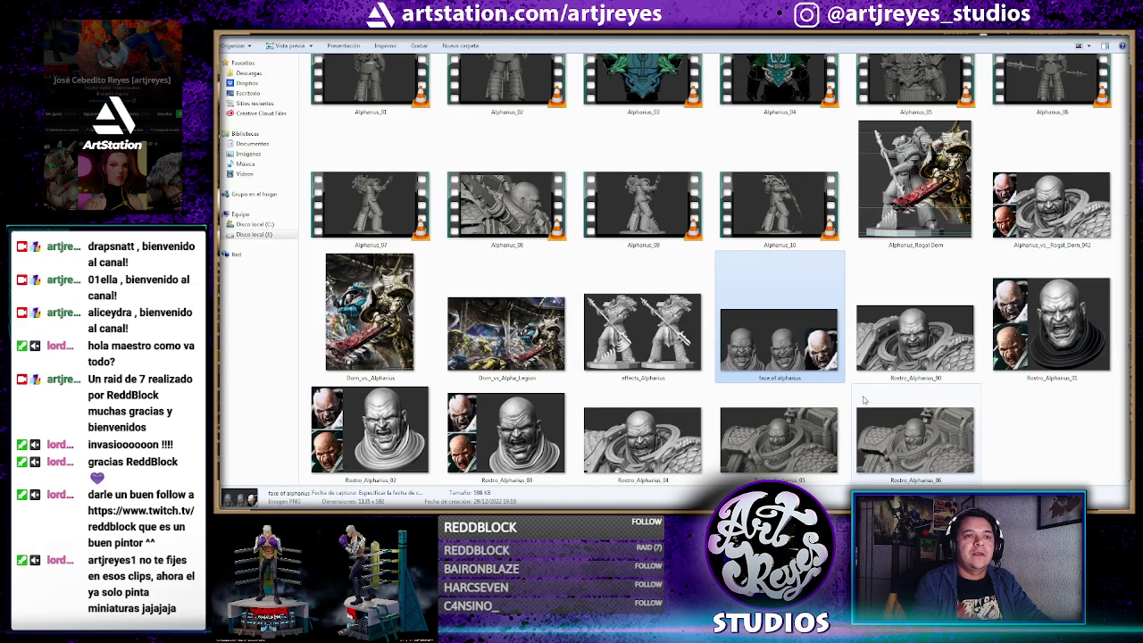
click(732, 188)
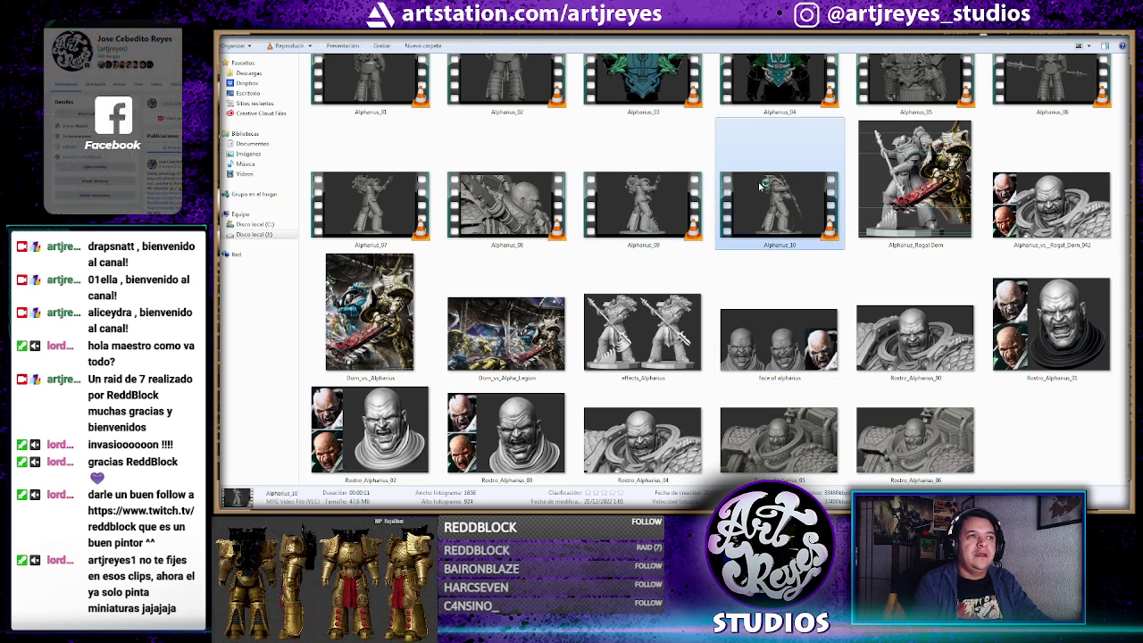
Play the Alpharius_10 turntable video in VLC past the update notice, then close it
double_click(759, 187)
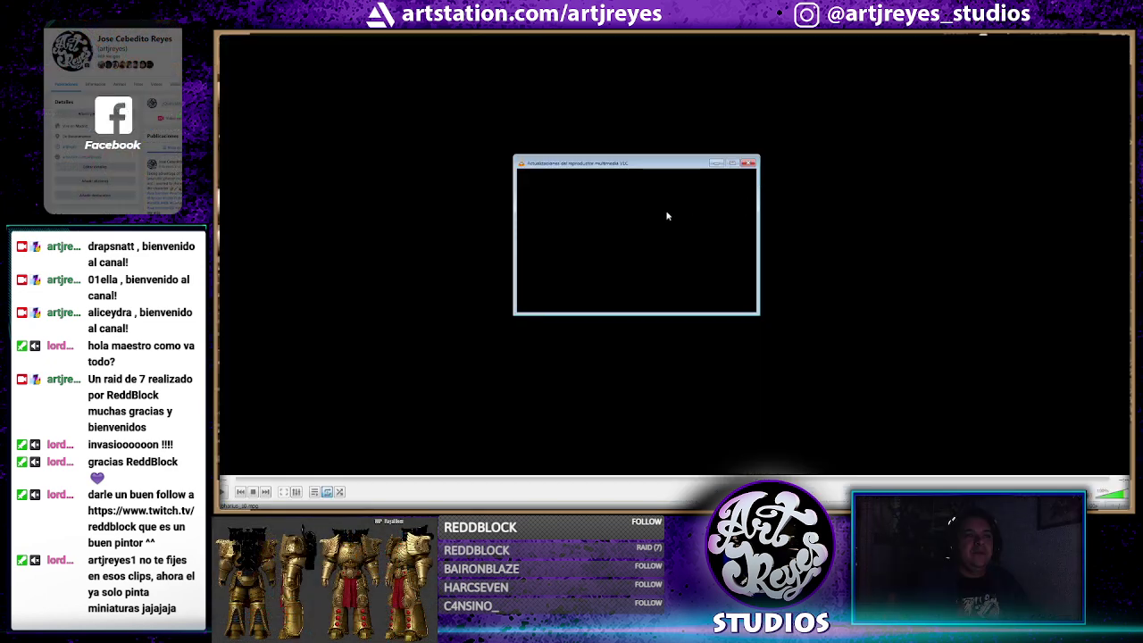
click(748, 163)
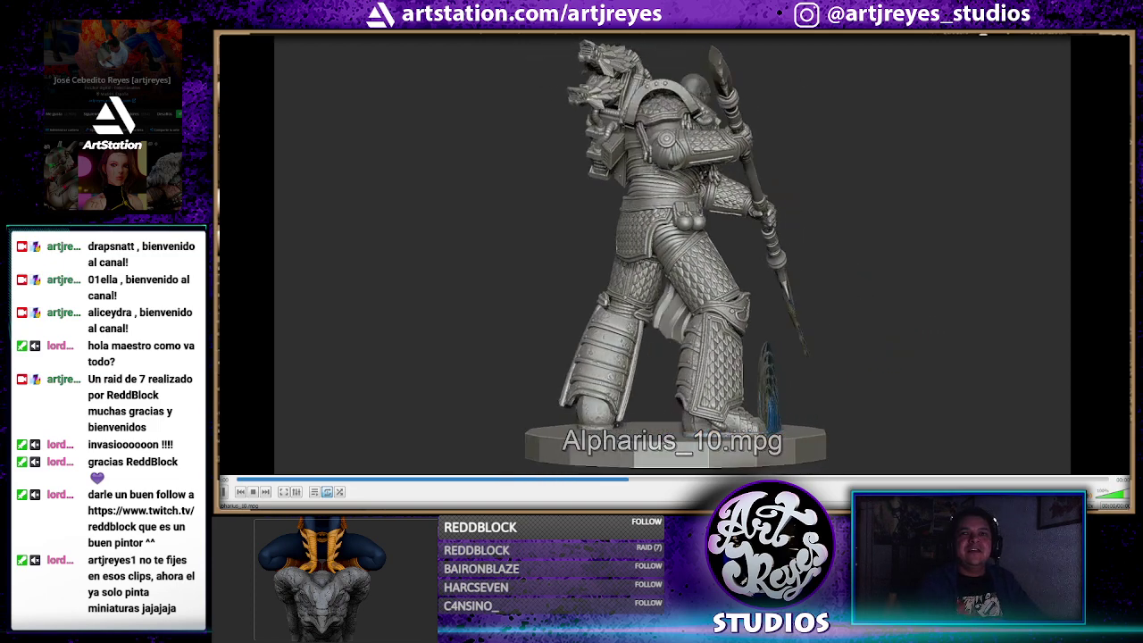
key(alt+F4)
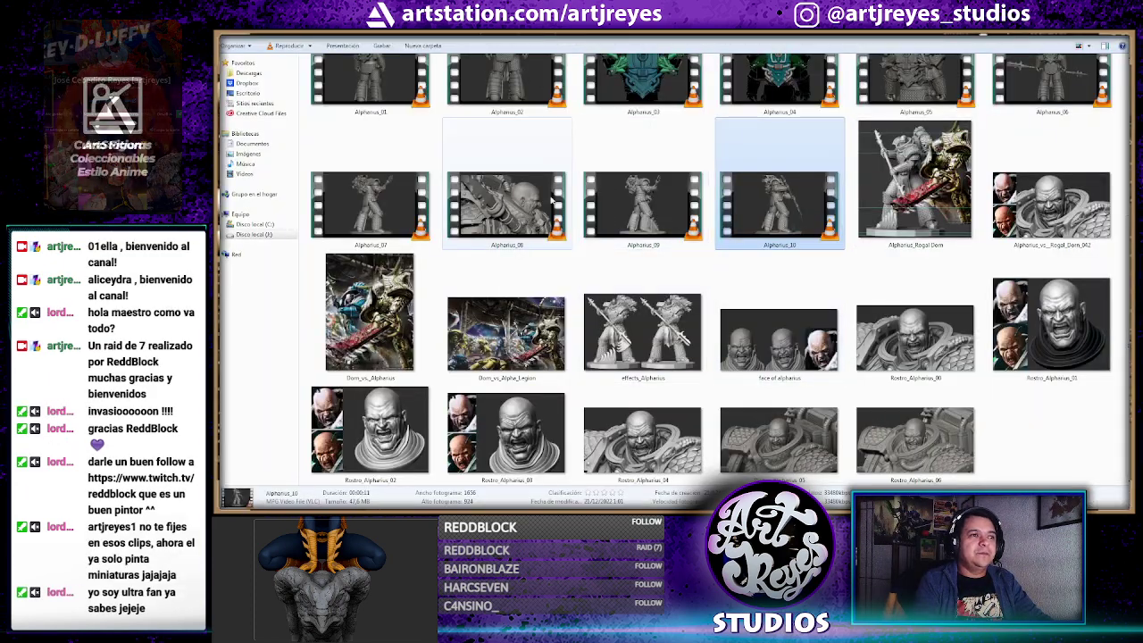
Play Alpharius_08, pausing on the shoulder armor, backpack vent and head, then close VLC
click(531, 200)
double_click(530, 201)
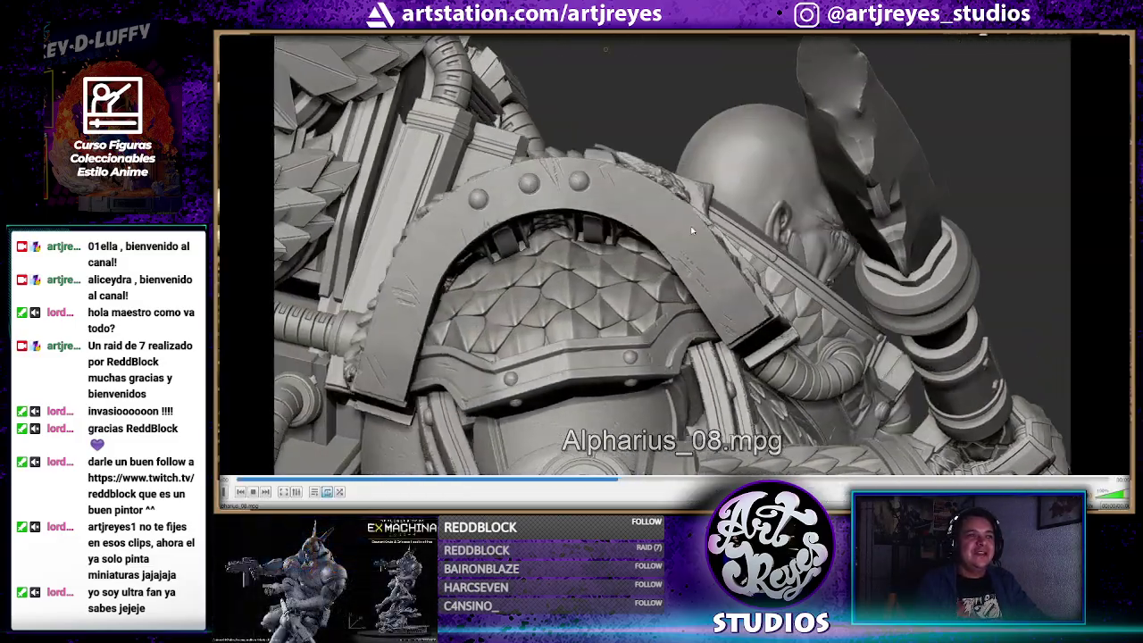
key(space)
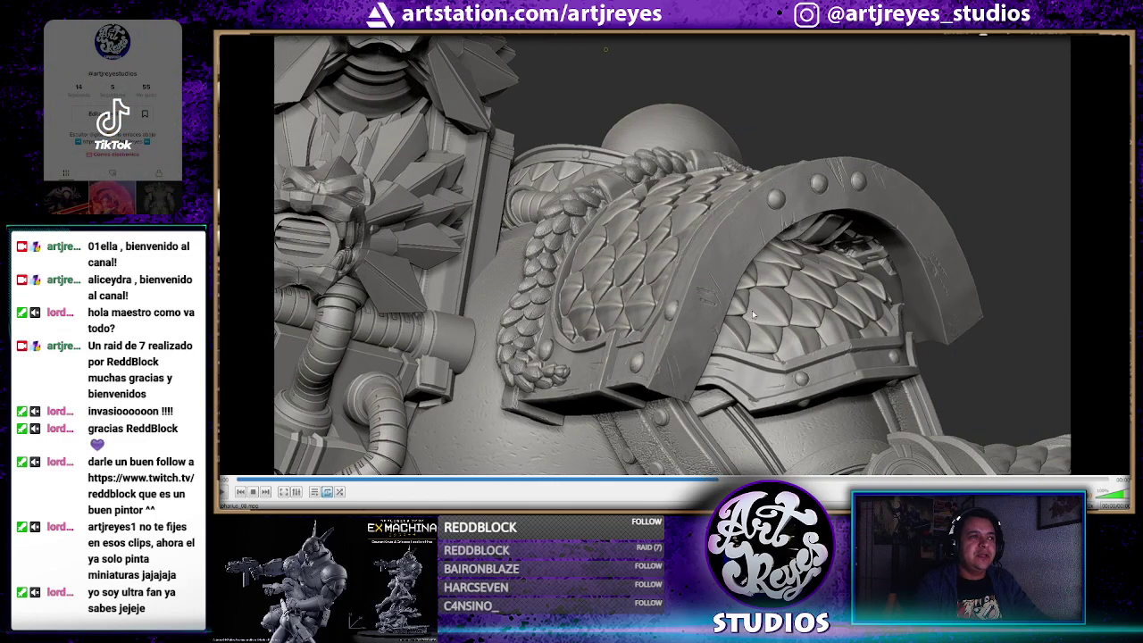
key(space)
key(space)
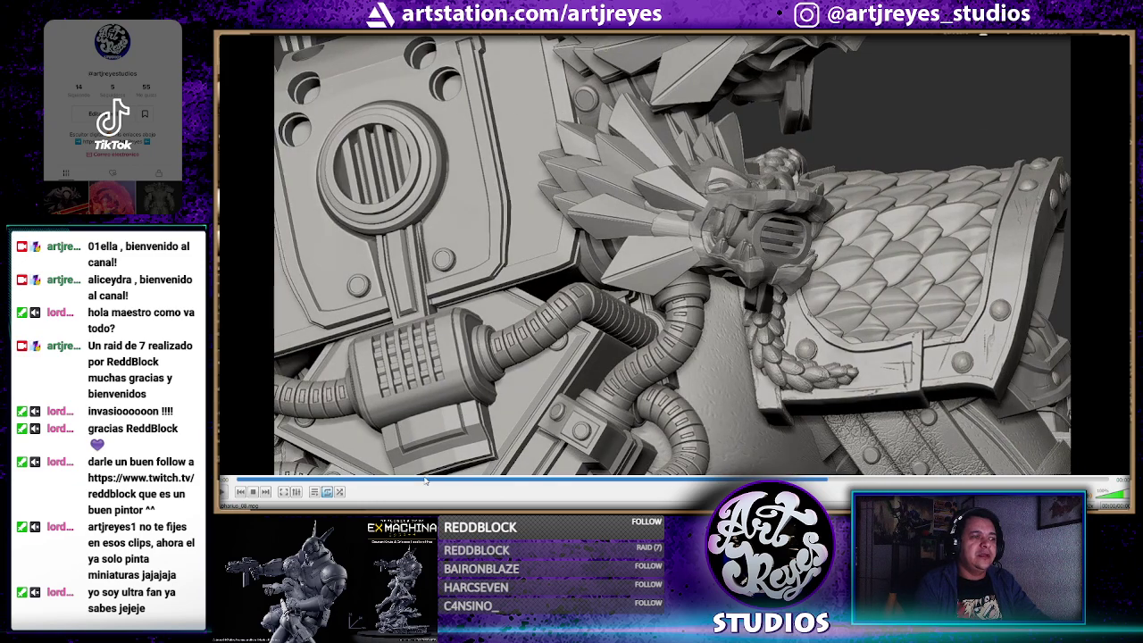
key(space)
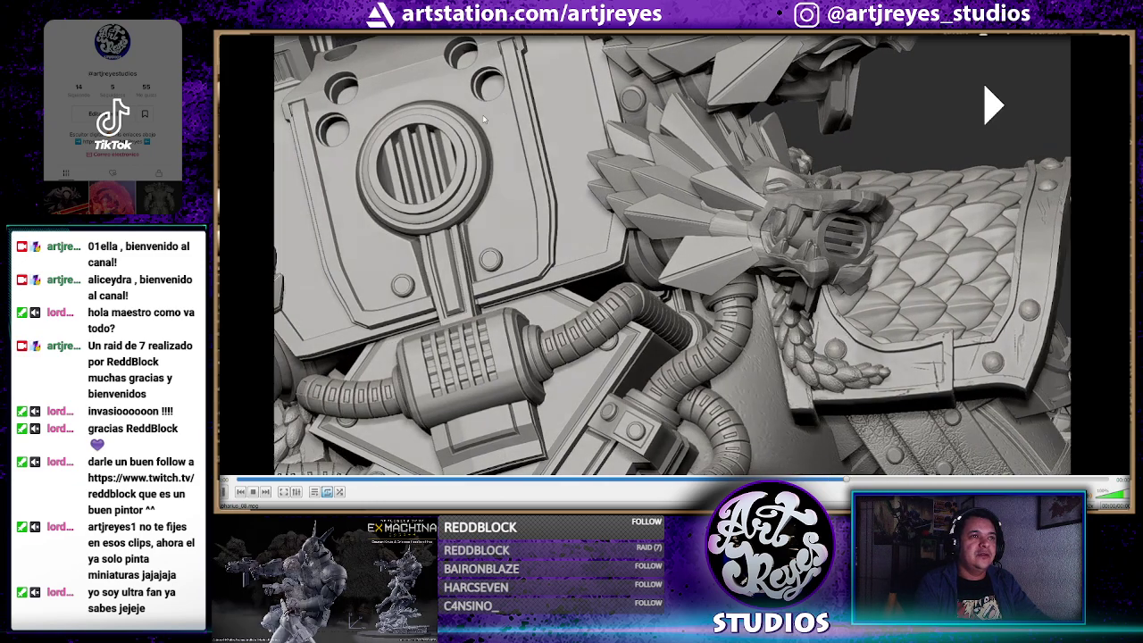
key(space)
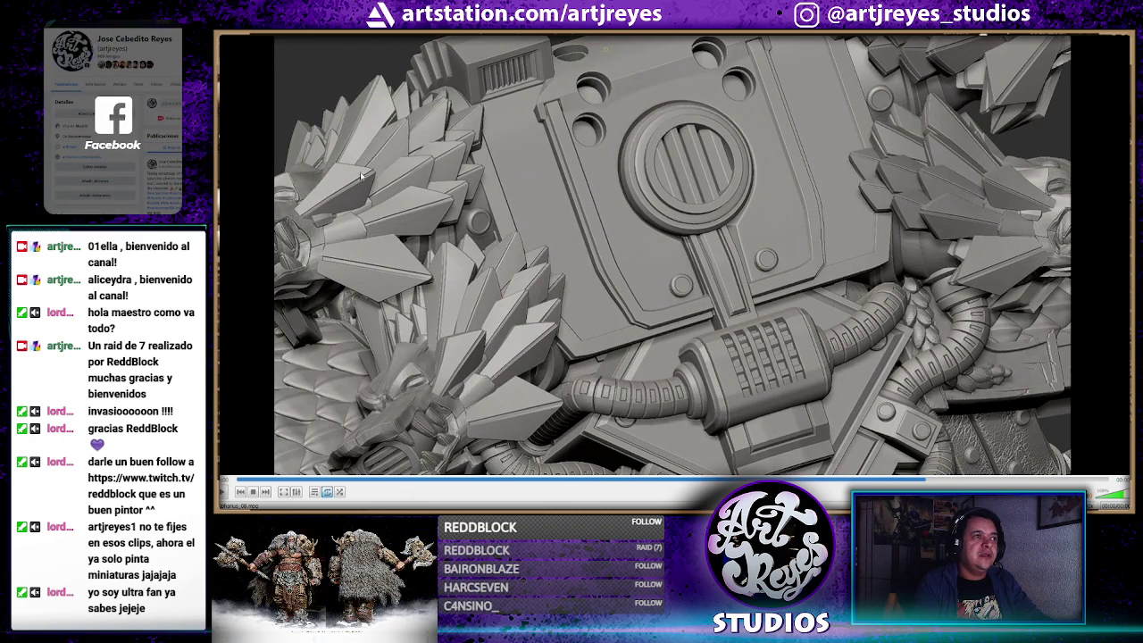
key(space)
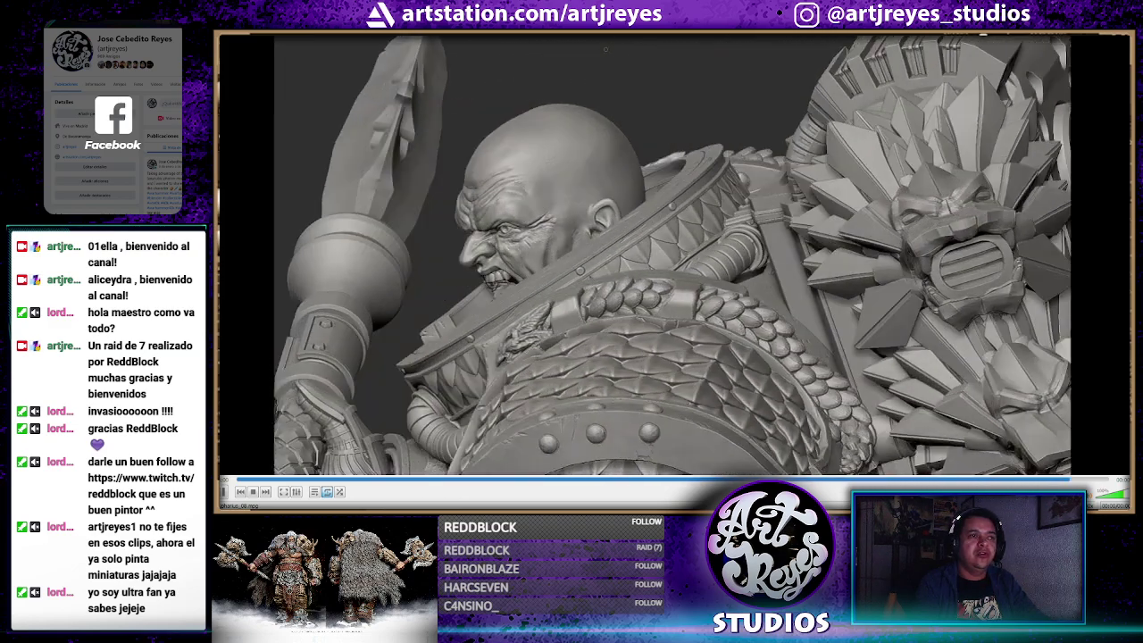
key(space)
key(space)
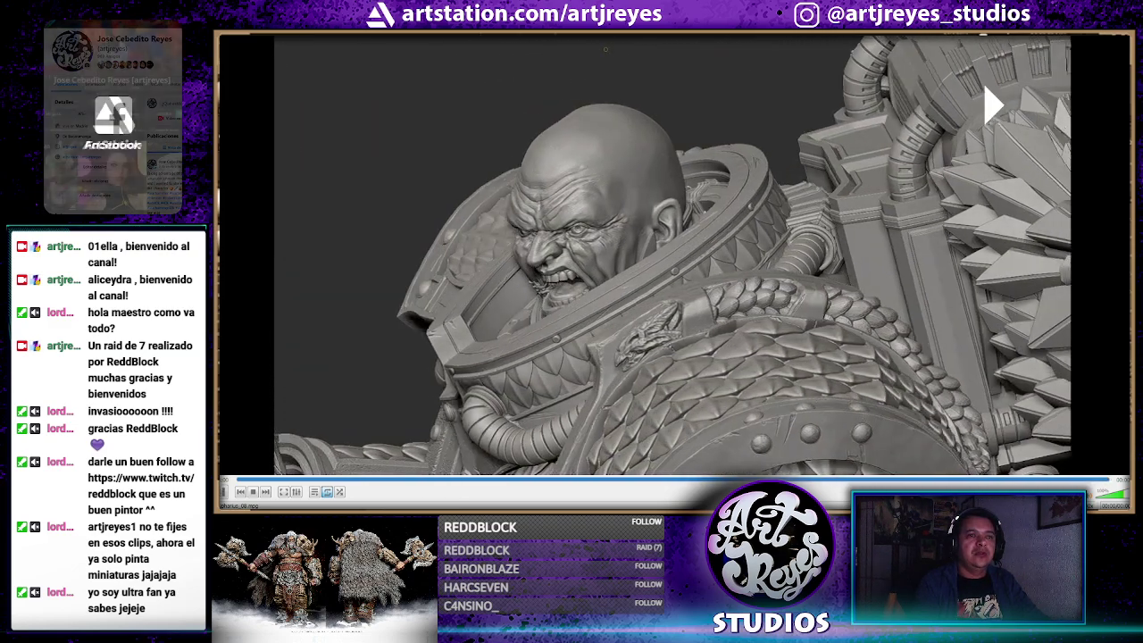
key(space)
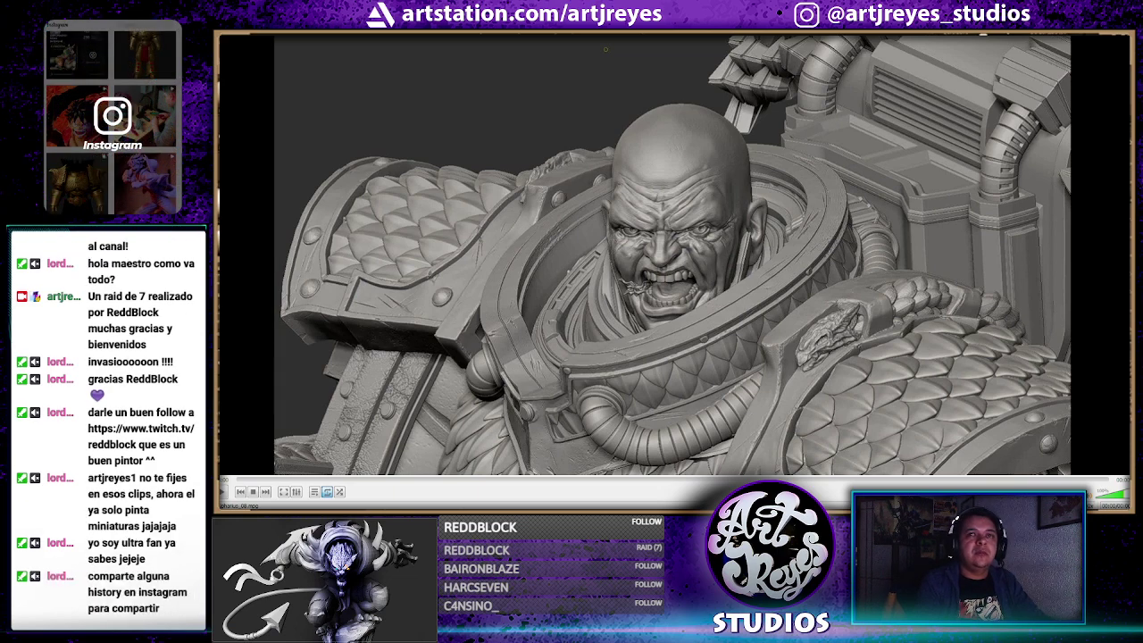
key(alt+F4)
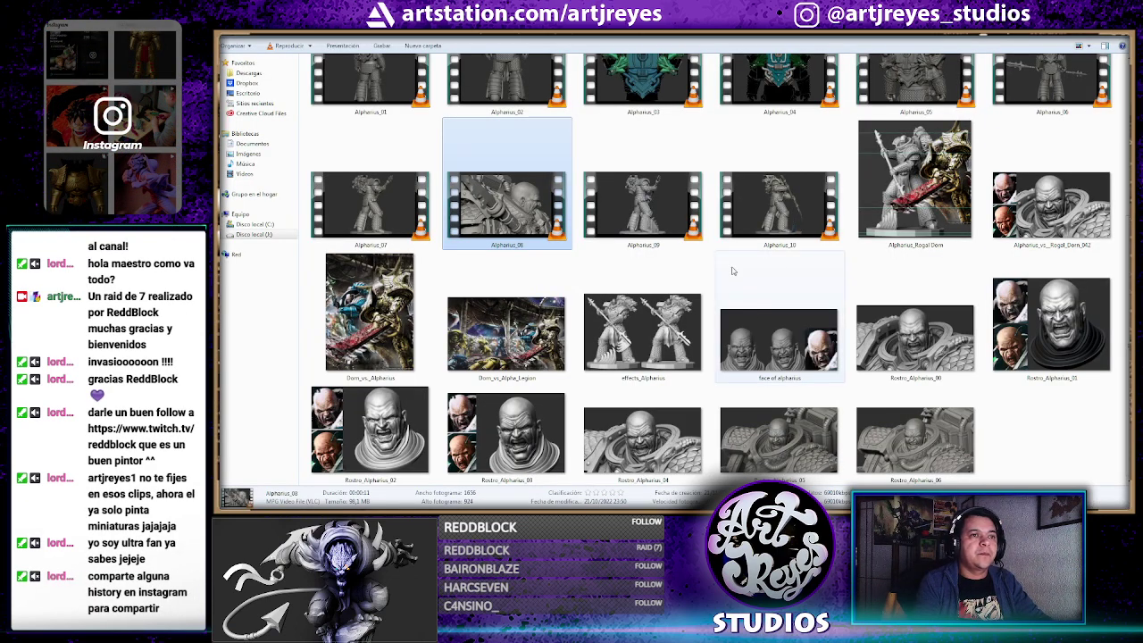
Clear the file selection and scroll to the top of the renders folder
click(713, 256)
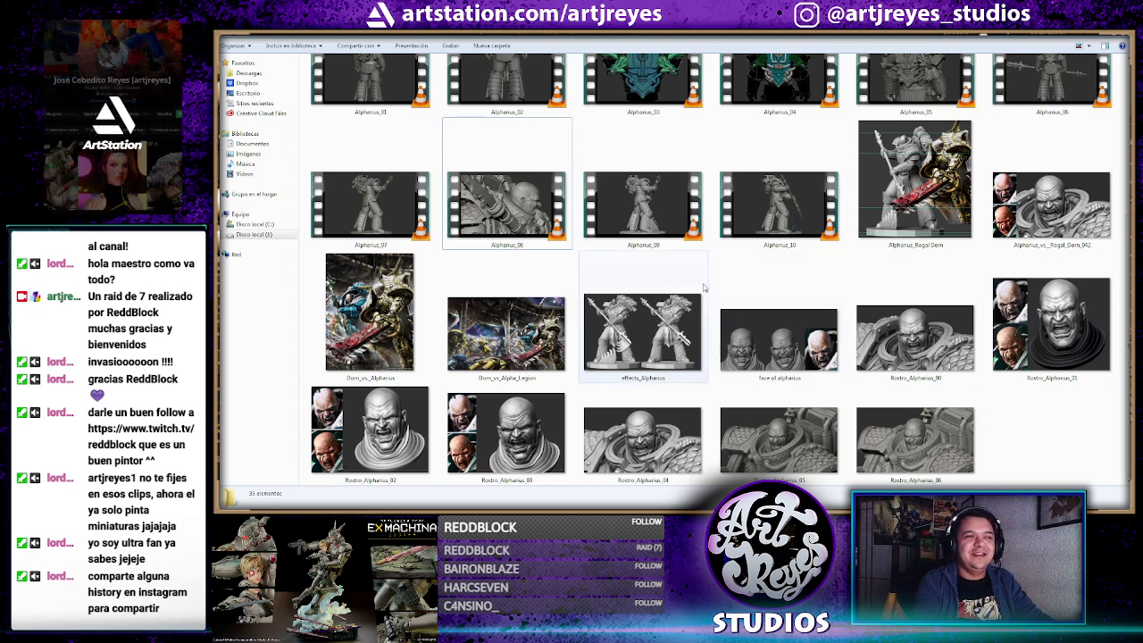
scroll(698, 282, up, 3)
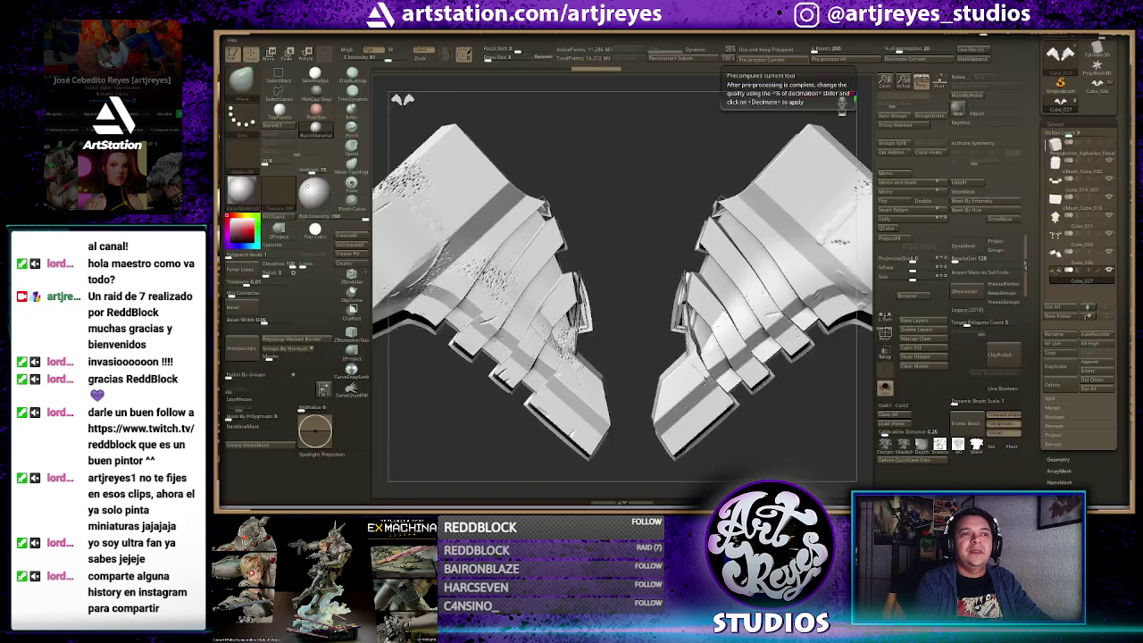
Return to ZBrush and zoom in on the two scratched wing-shaped plates
key(alt+Tab)
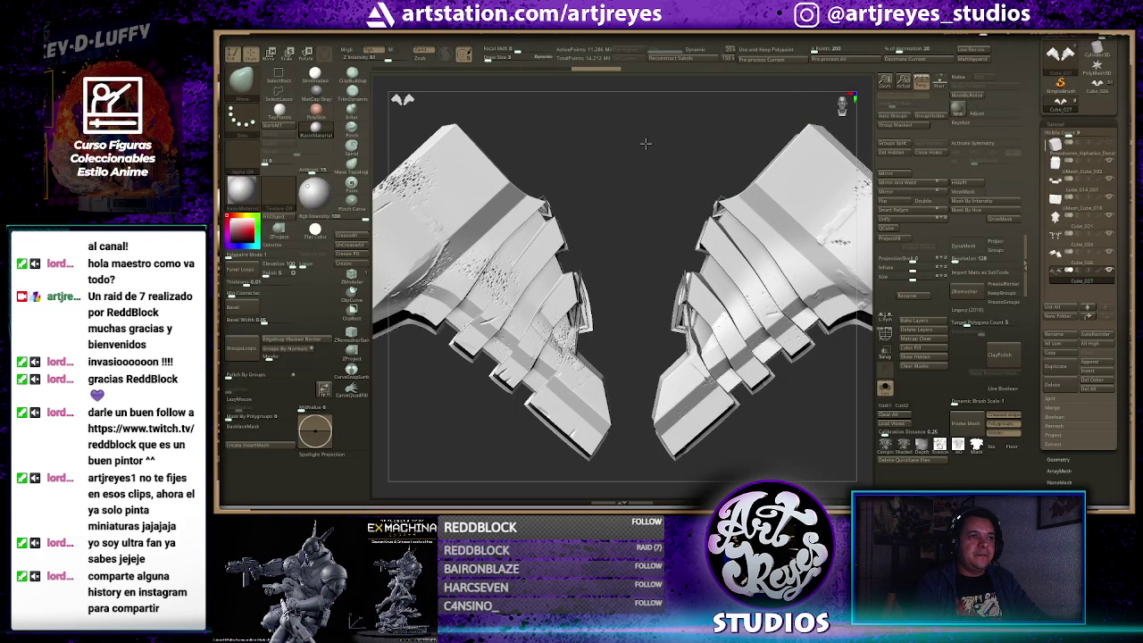
scroll(652, 170, down, 3)
mouse_move(632, 197)
alt+mouse_down()
mouse_move(640, 159)
mouse_move(619, 177)
mouse_move(651, 162)
alt+mouse_up()
scroll(678, 181, up, 2)
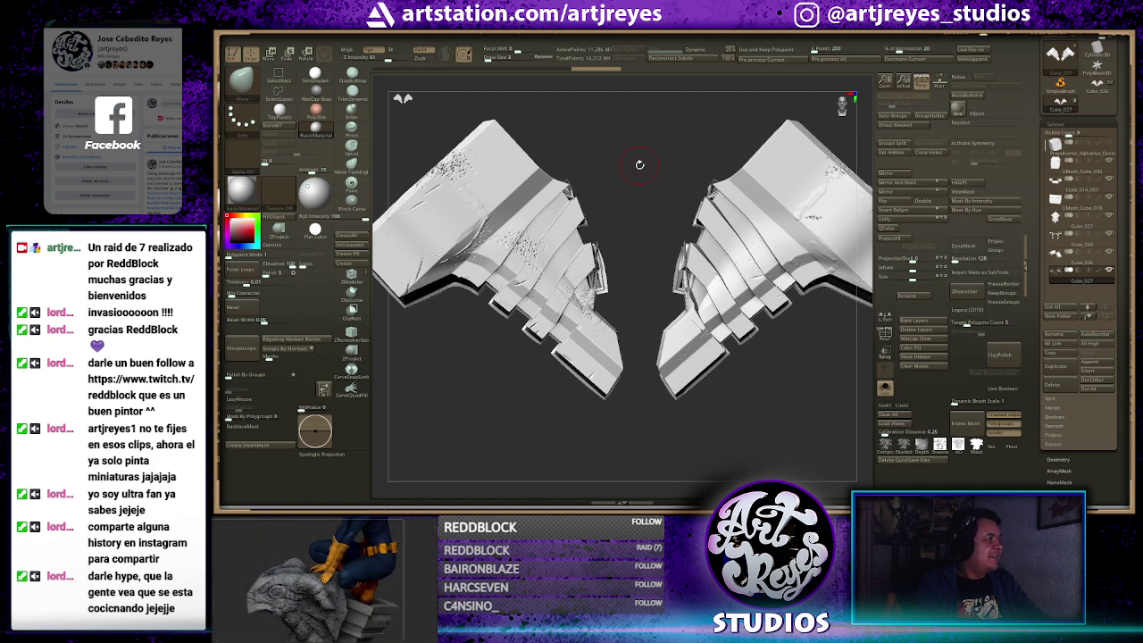
mouse_move(646, 178)
mouse_down()
mouse_move(662, 153)
mouse_move(641, 185)
mouse_up()
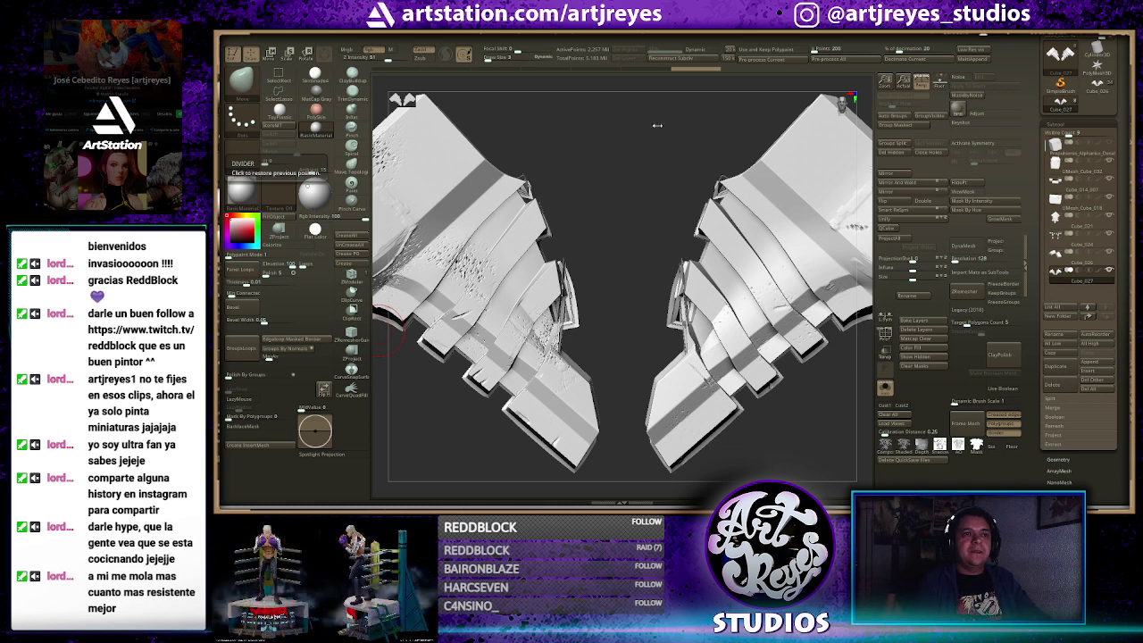
Orbit the wings and toggle the Polyframe polygroup display on and off
key(shift)
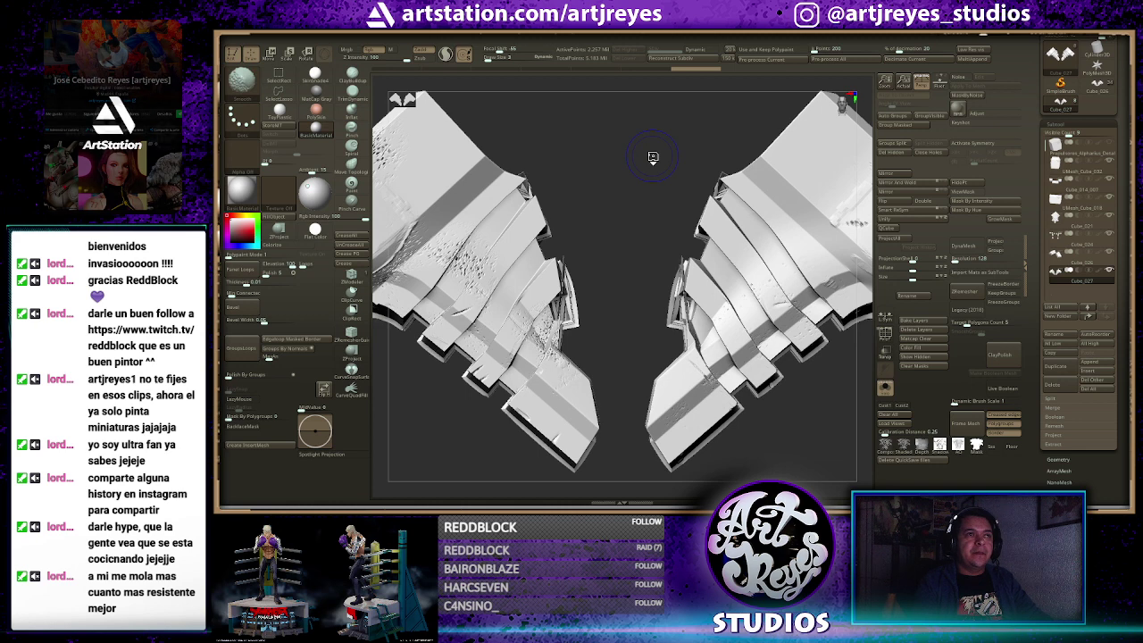
shift+drag(645, 166, 635, 184)
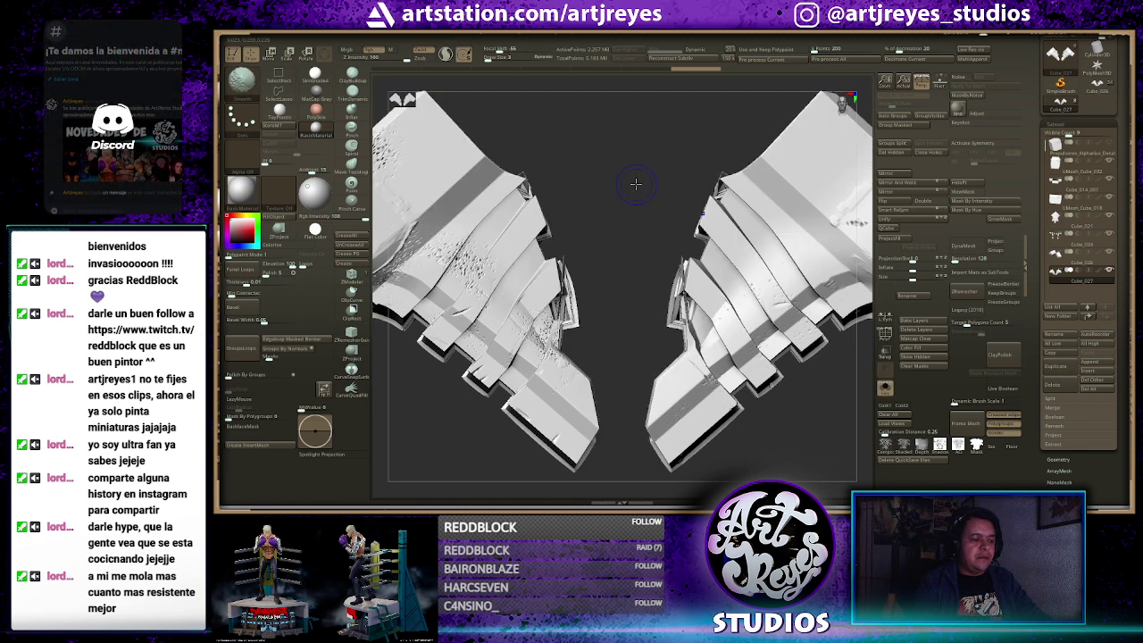
key(shift+f)
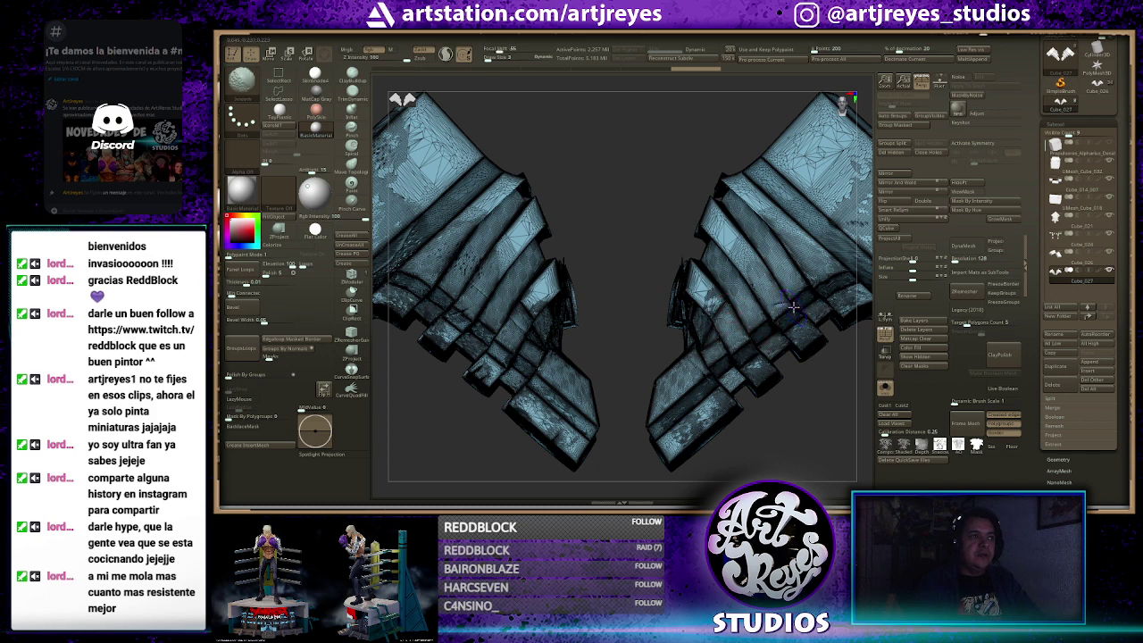
key(shift+f)
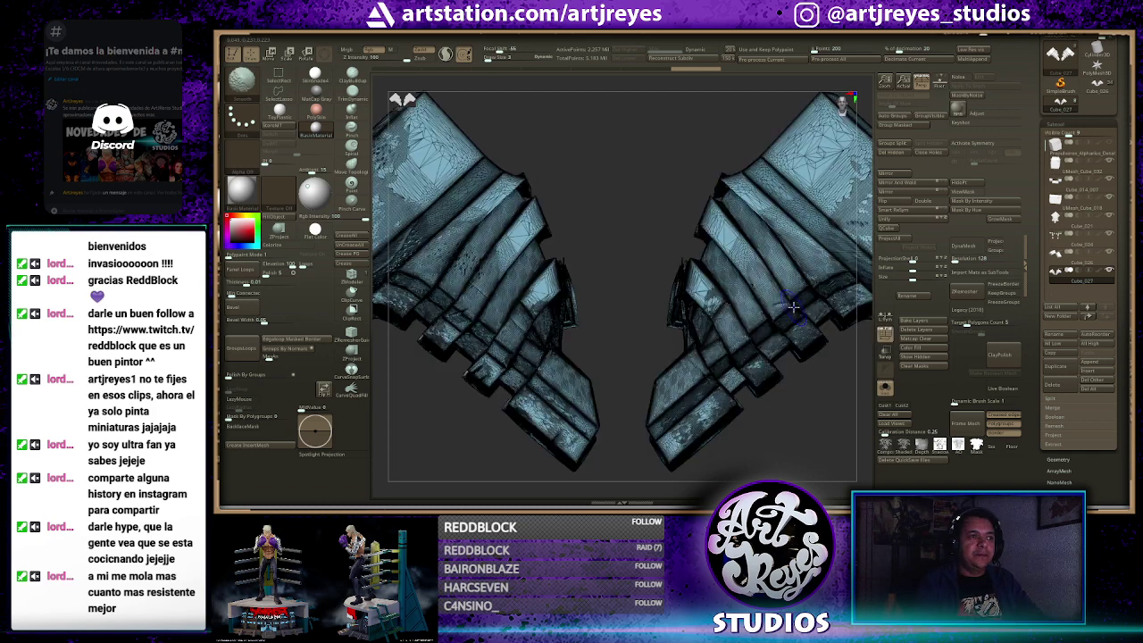
Turn off Solo to show the whole model and frame the grey central plate
key(shift+s)
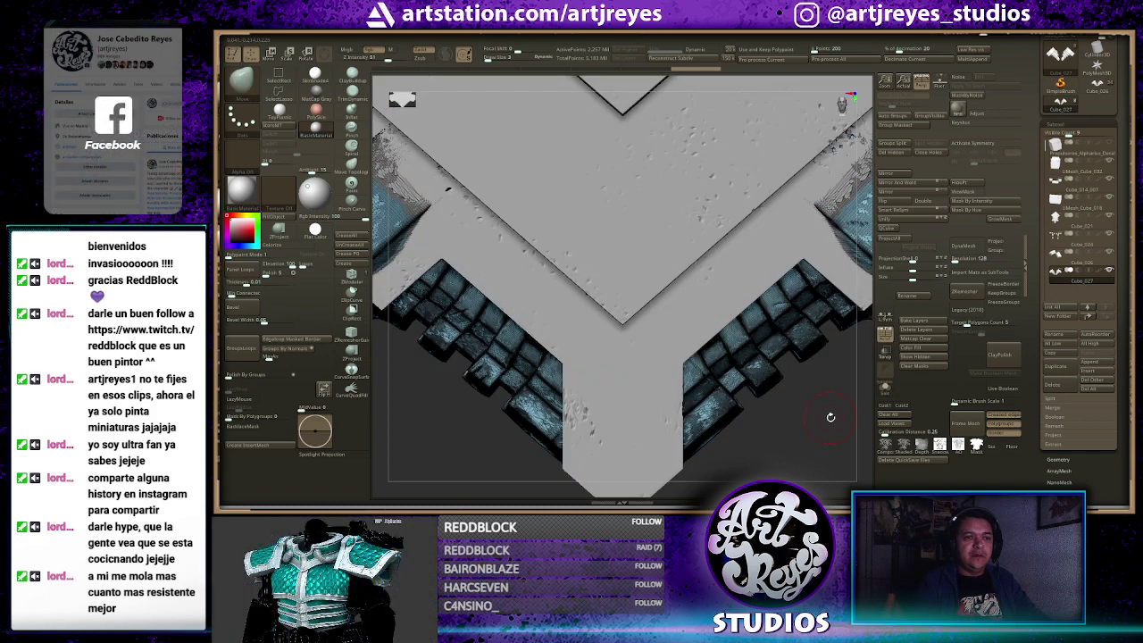
key(Tab)
key(Tab)
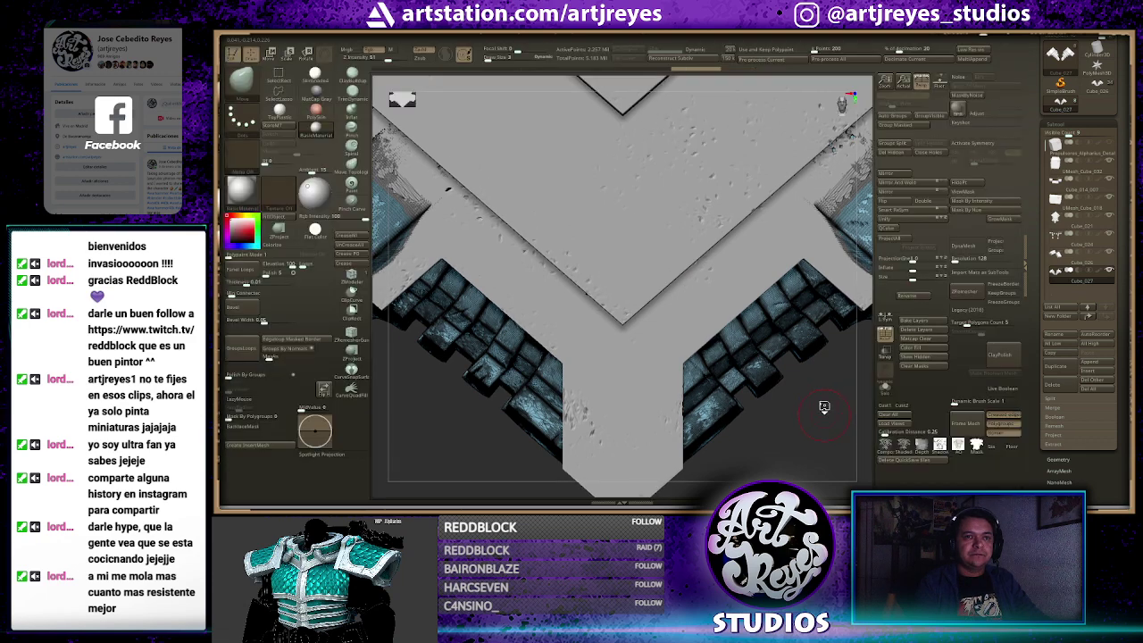
key(shift+s)
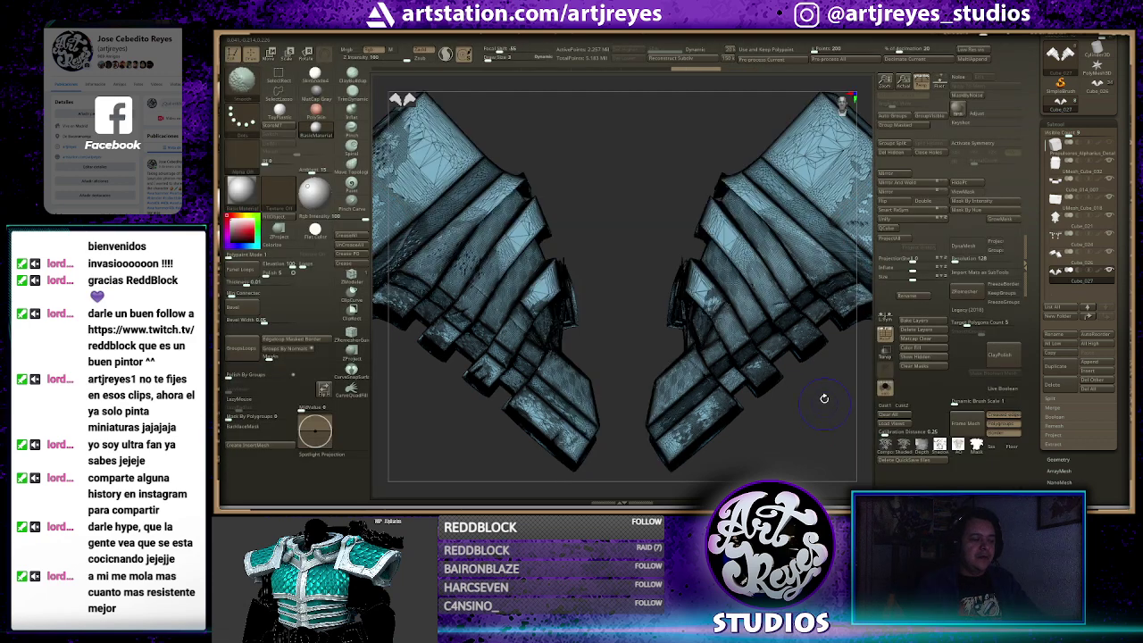
key(shift+s)
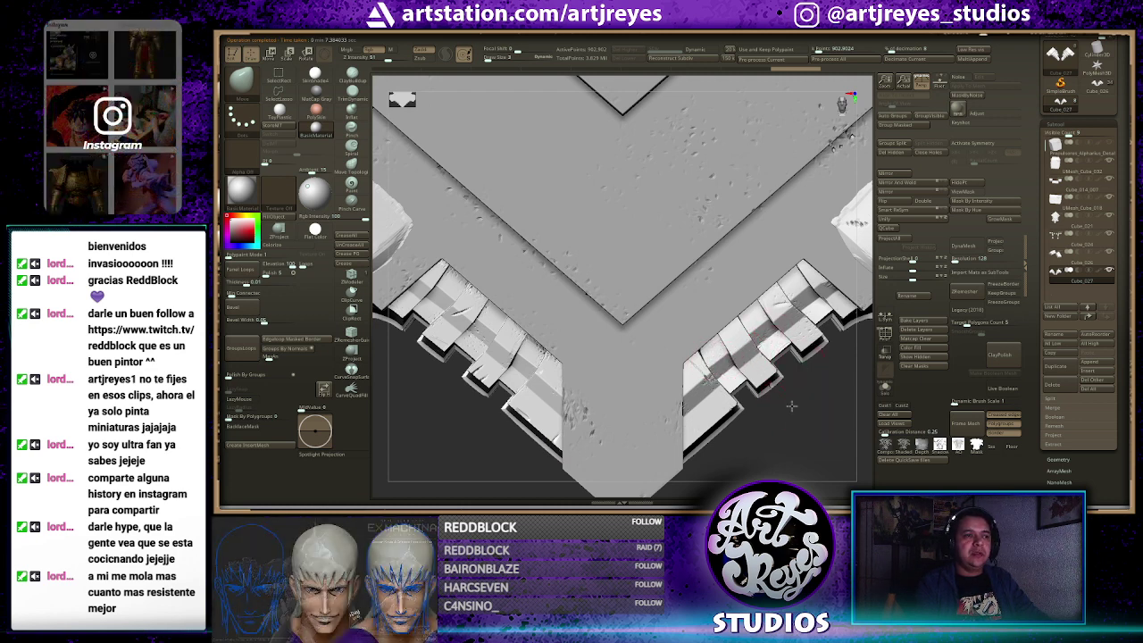
Orbit and zoom around the side blocks and top, then set Decimation Master to 6%
mouse_move(791, 407)
mouse_down()
mouse_move(760, 415)
mouse_move(773, 427)
mouse_move(726, 389)
mouse_up()
drag(729, 410, 730, 410)
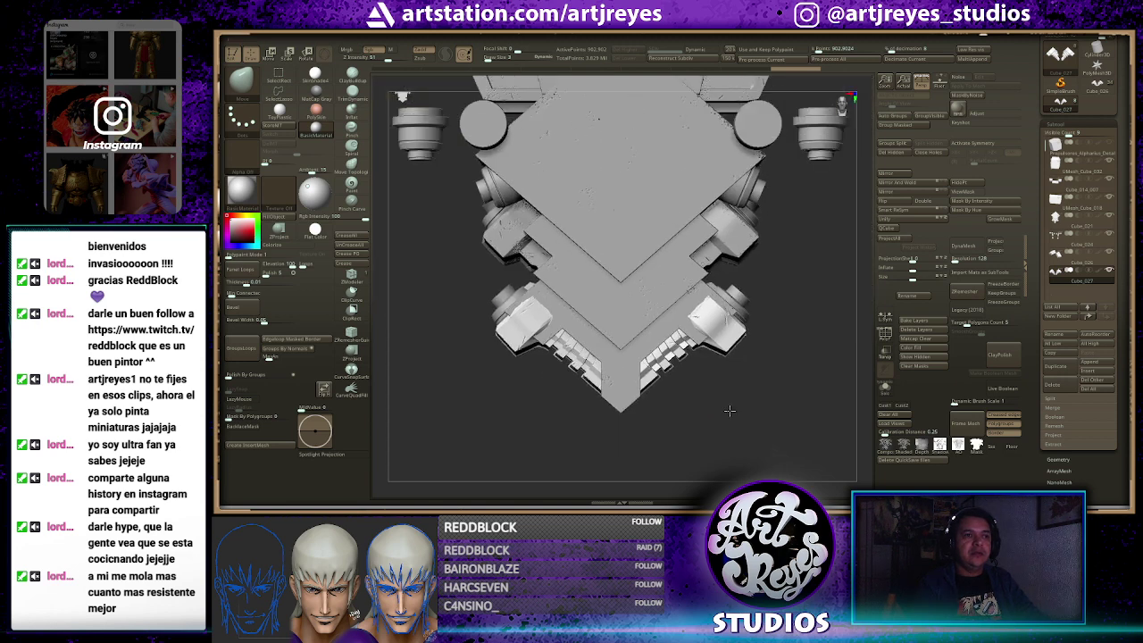
mouse_move(701, 373)
alt+mouse_down()
mouse_move(665, 350)
mouse_move(690, 334)
mouse_move(647, 326)
mouse_move(635, 337)
mouse_move(734, 323)
mouse_move(661, 320)
mouse_move(739, 322)
alt+mouse_up()
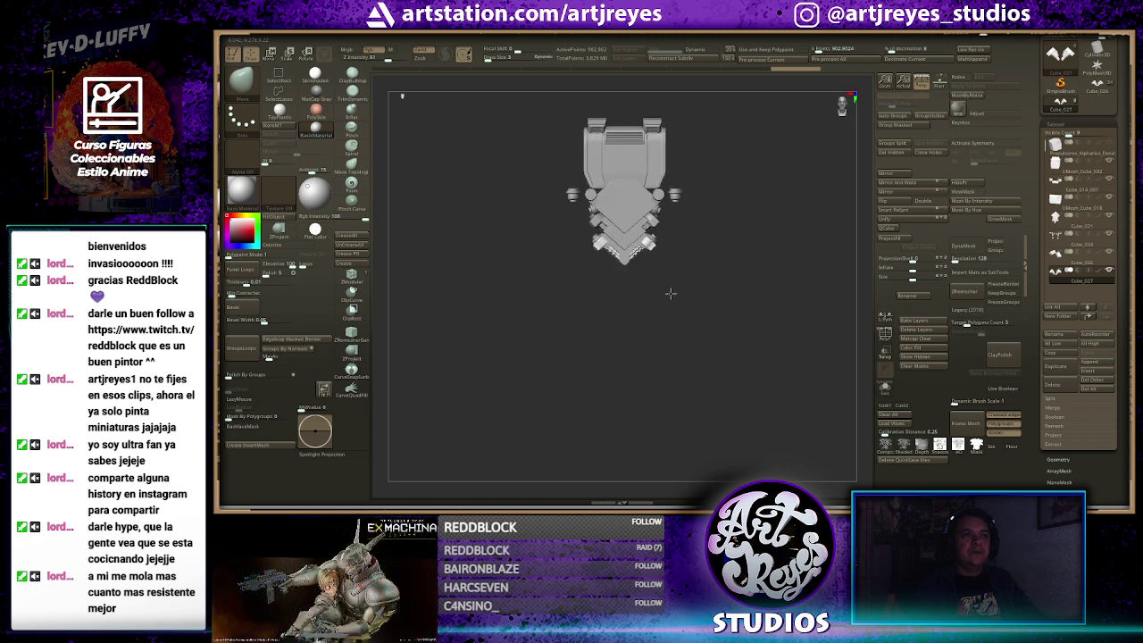
mouse_move(670, 292)
alt+mouse_down()
mouse_move(764, 382)
mouse_move(749, 380)
mouse_move(725, 308)
alt+mouse_up()
drag(682, 366, 726, 418)
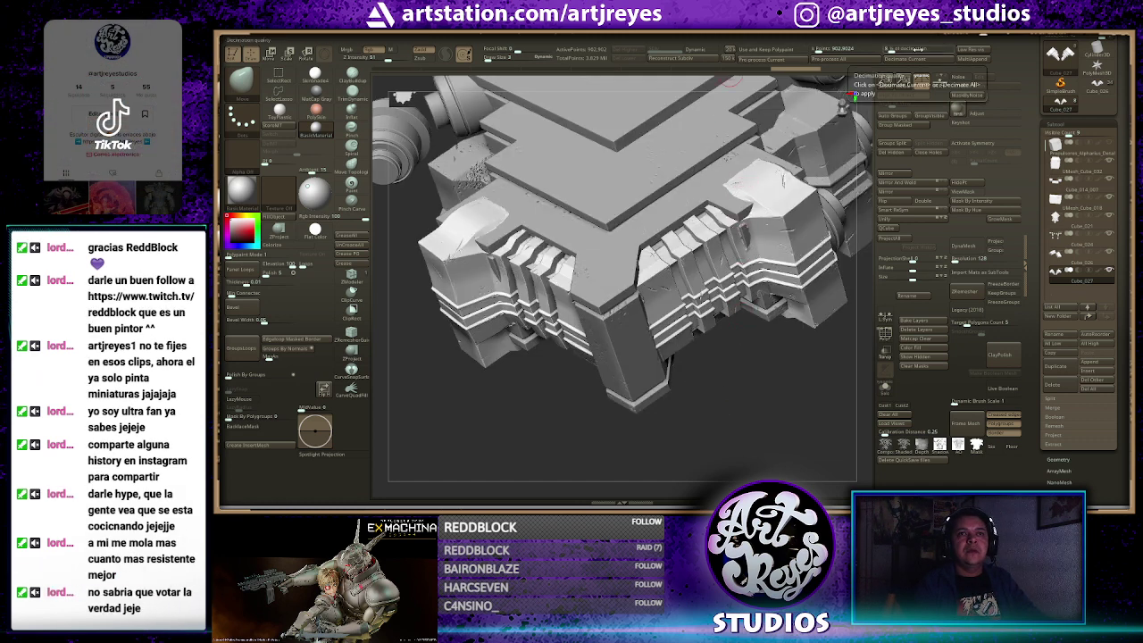
mouse_move(905, 48)
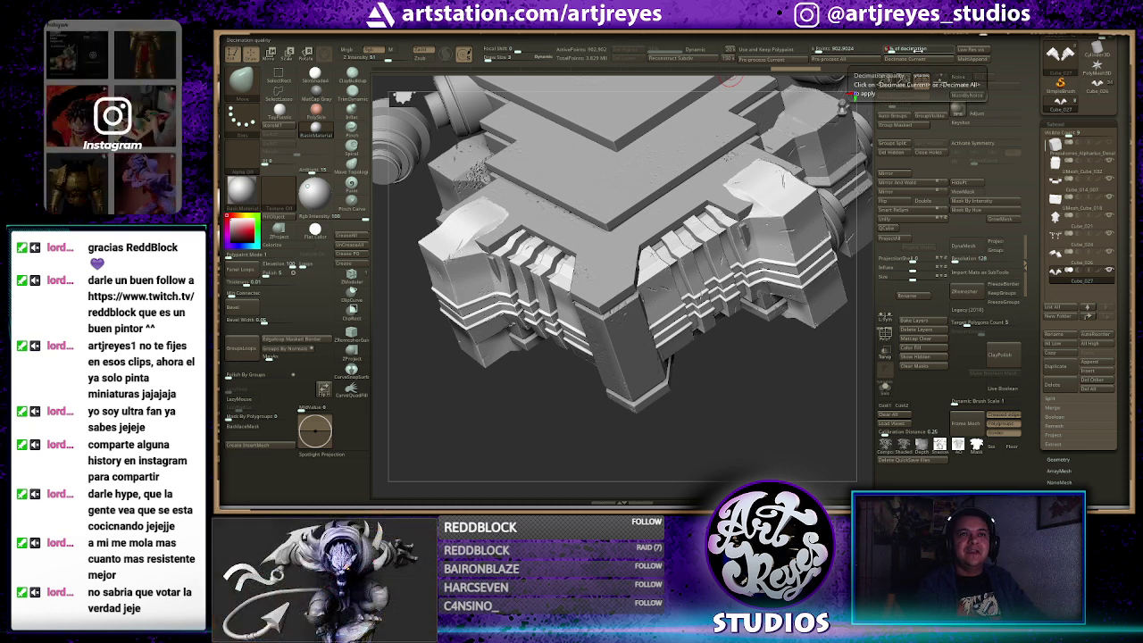
click(887, 48)
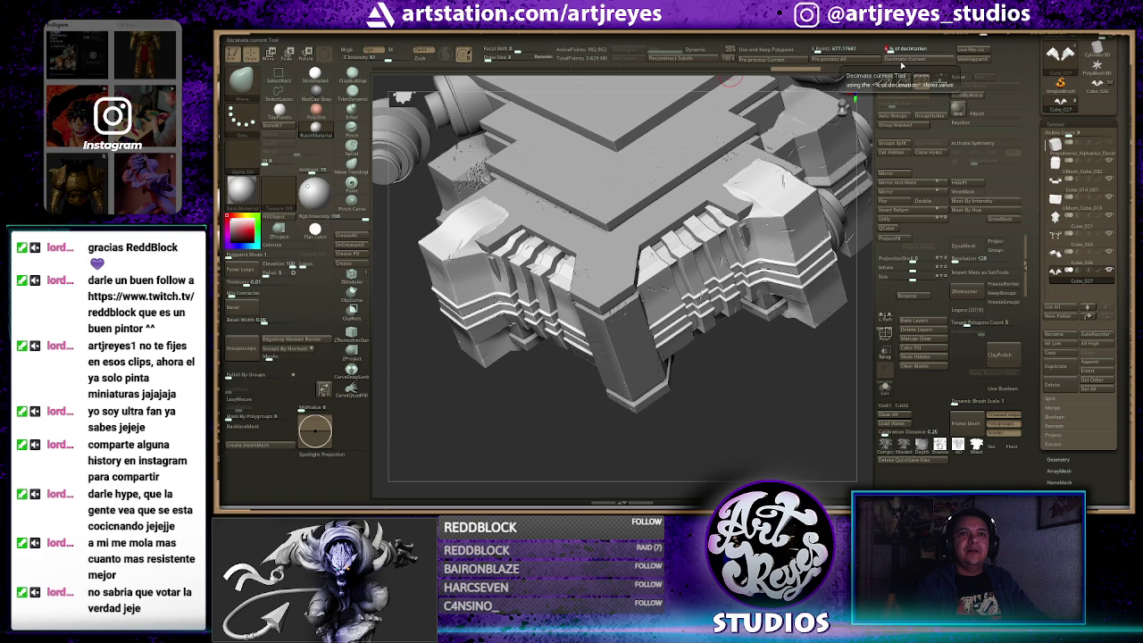
Open a new Chrome tab and search Google for 'yeral models'
key(alt+Tab)
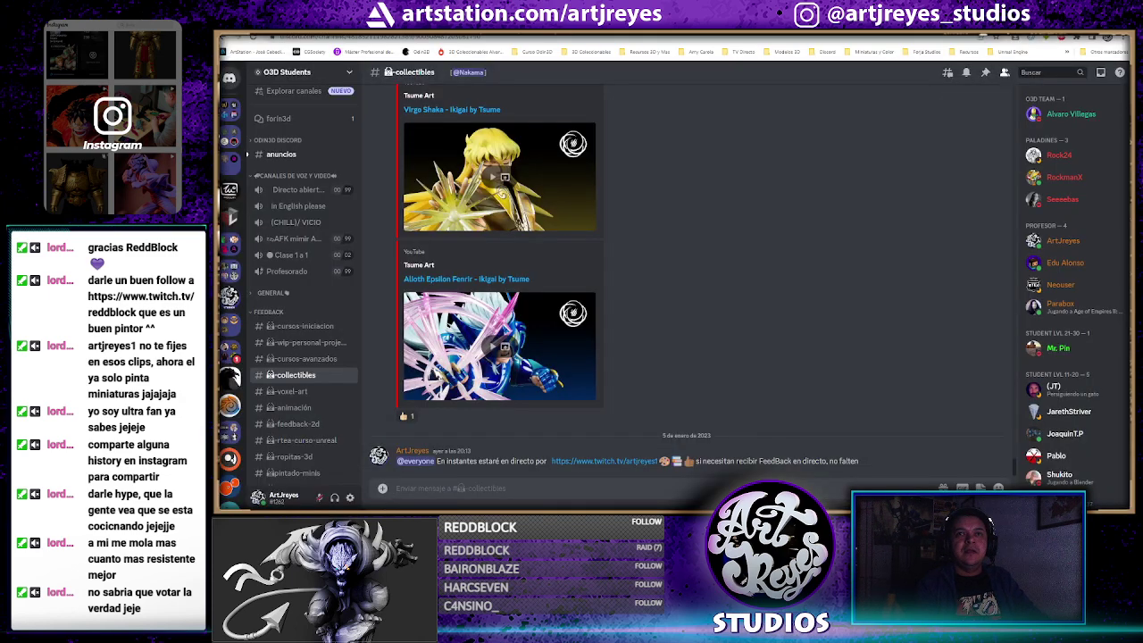
key(ctrl+t)
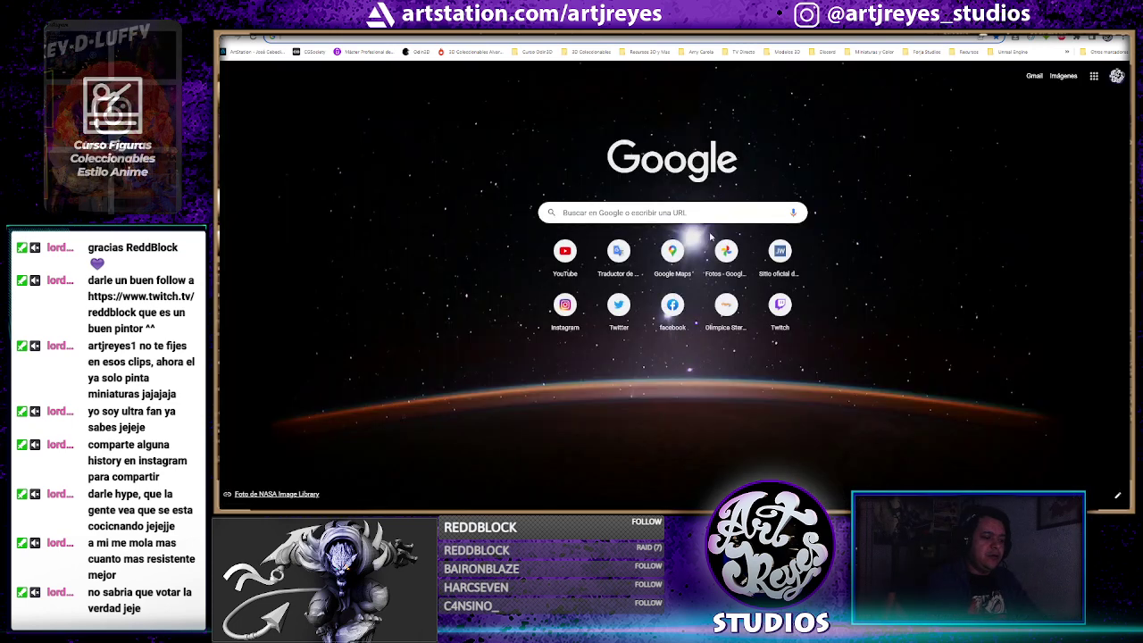
text(yera)
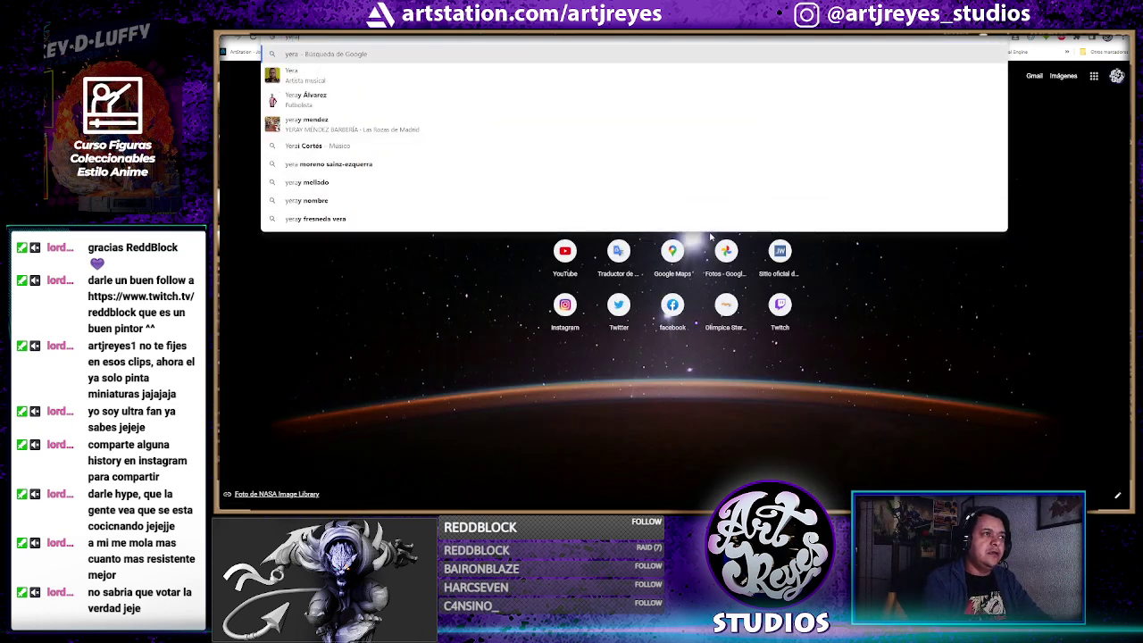
key(BackSpace)
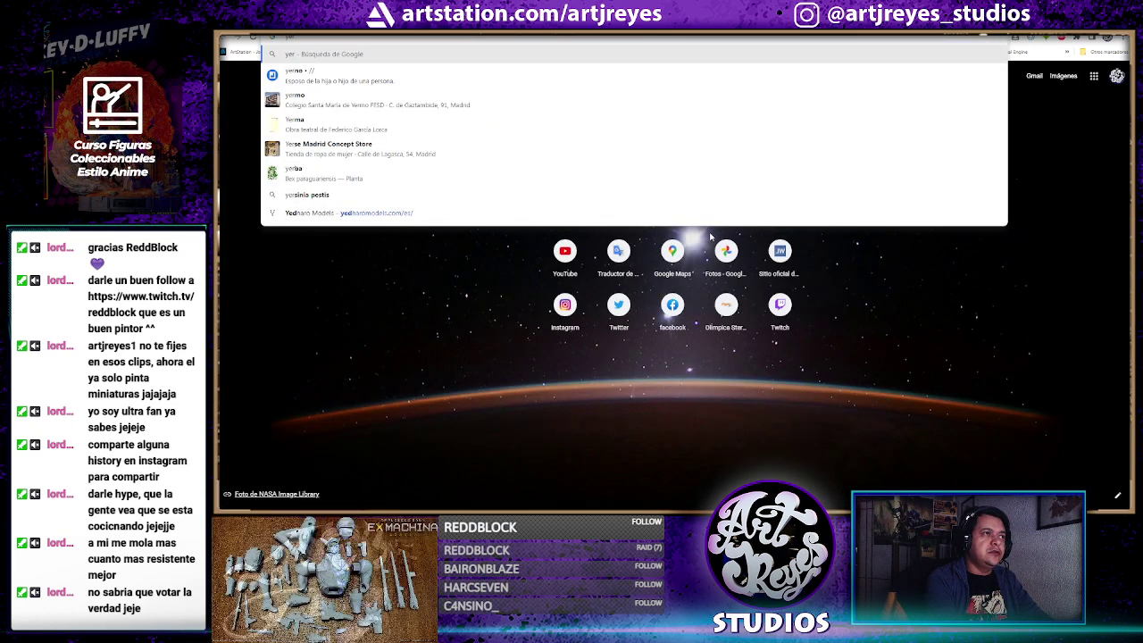
text(alm)
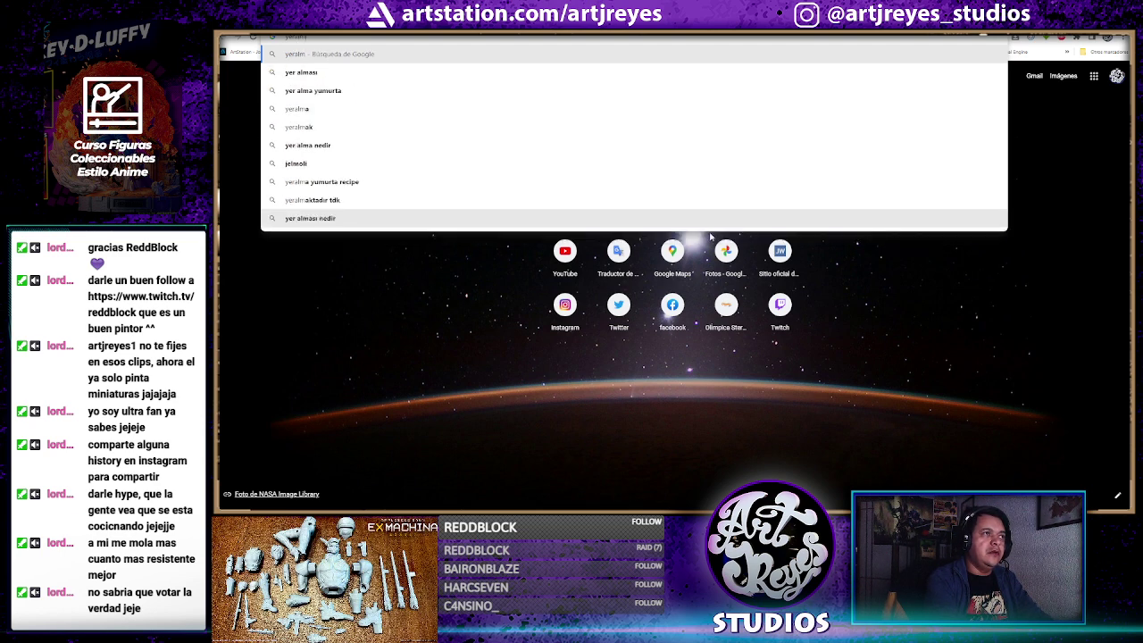
key(BackSpace)
text(m)
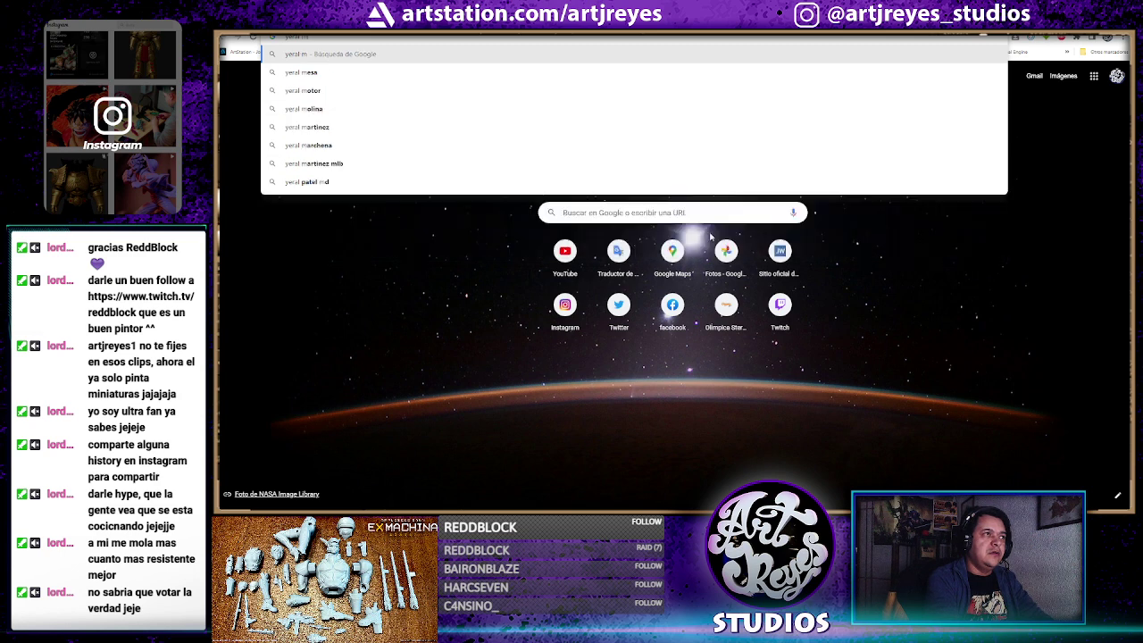
text(odels)
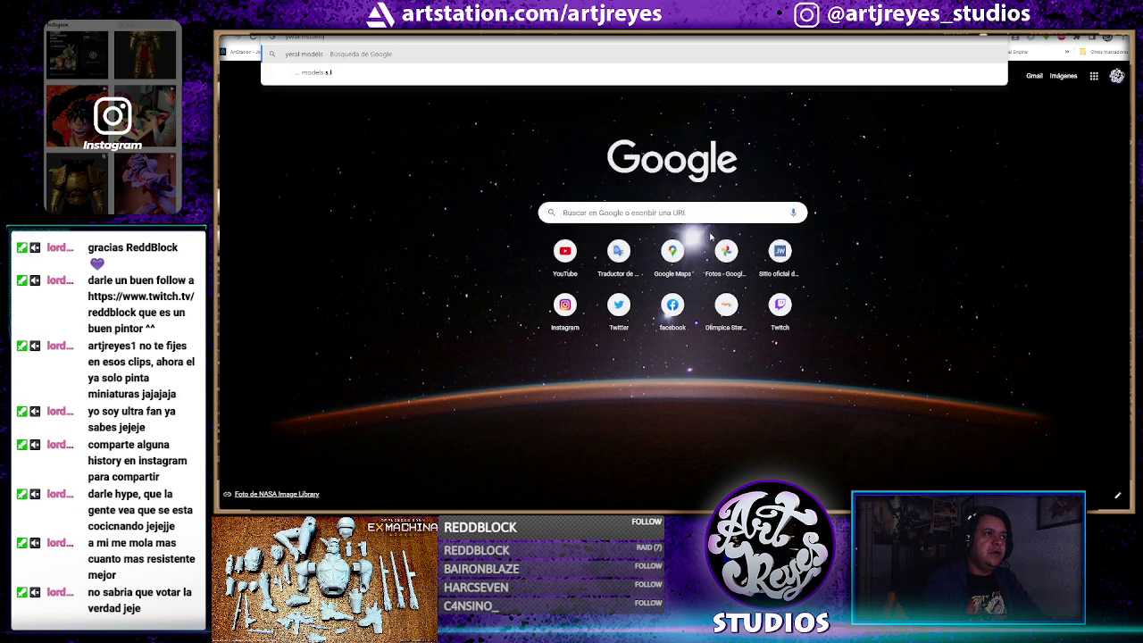
key(Return)
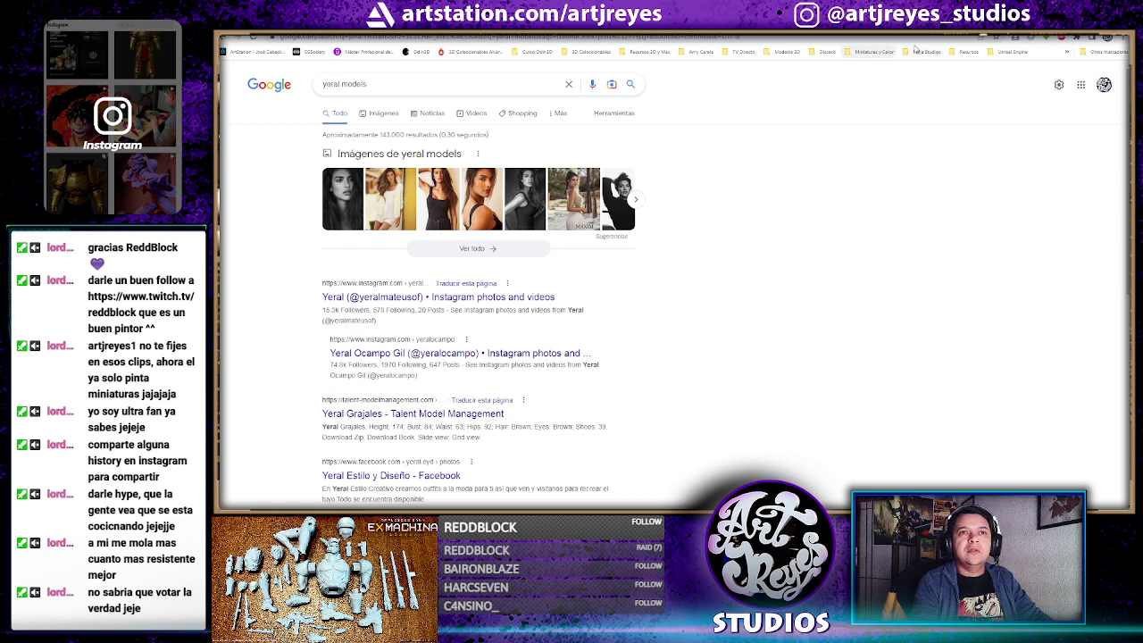
Show a bookmarks-bar folder's saved bookmarks over the 'yeral models' search results
click(967, 51)
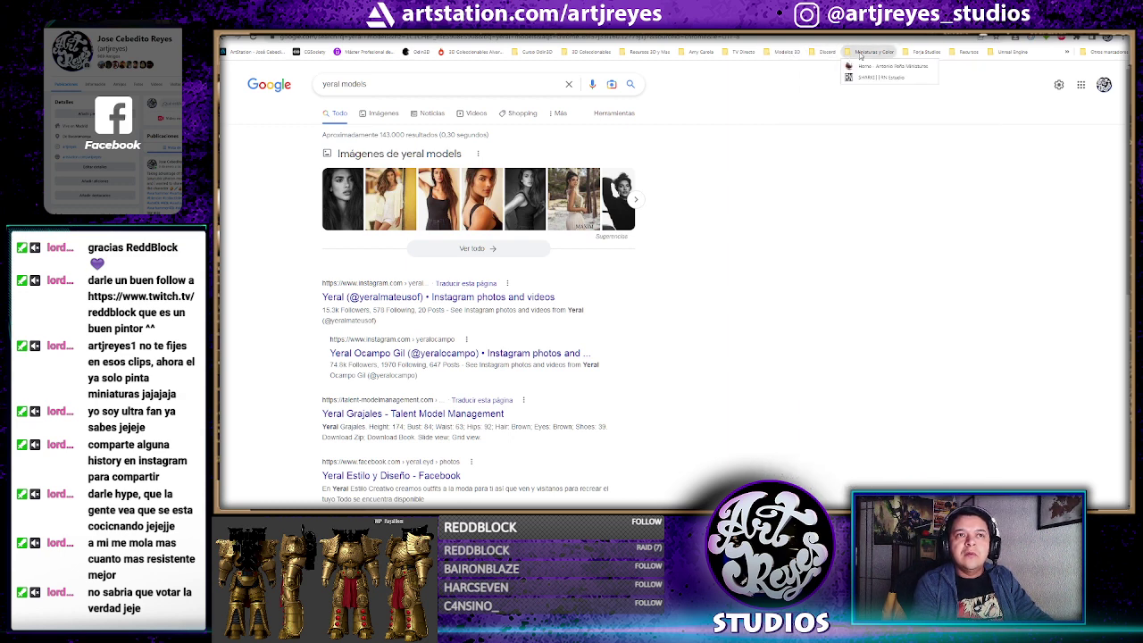
mouse_move(824, 52)
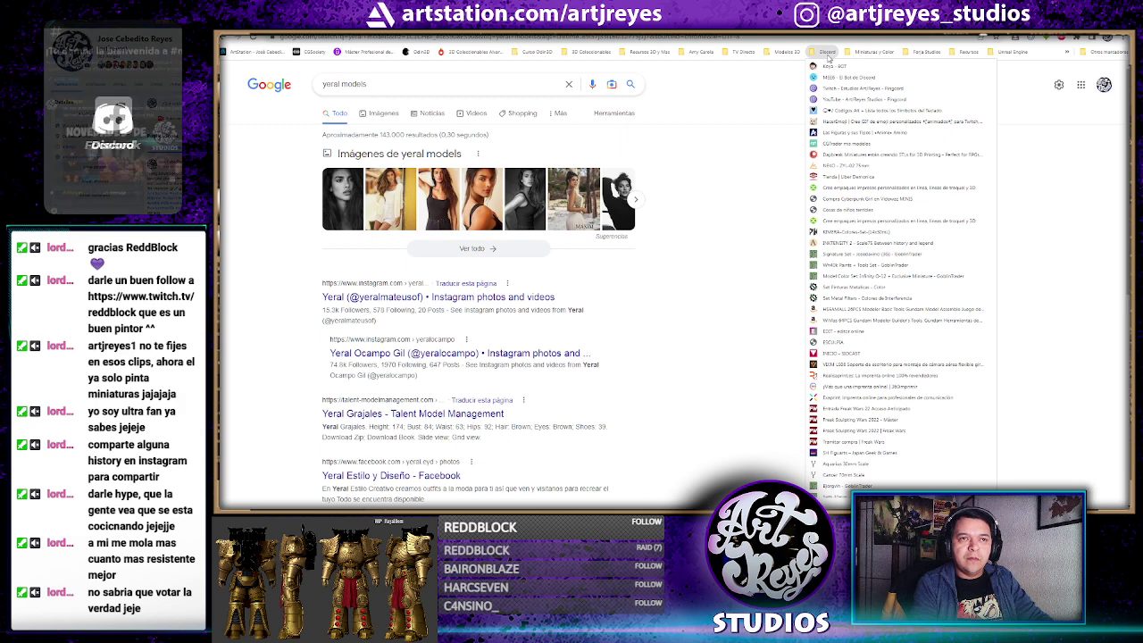
mouse_move(786, 51)
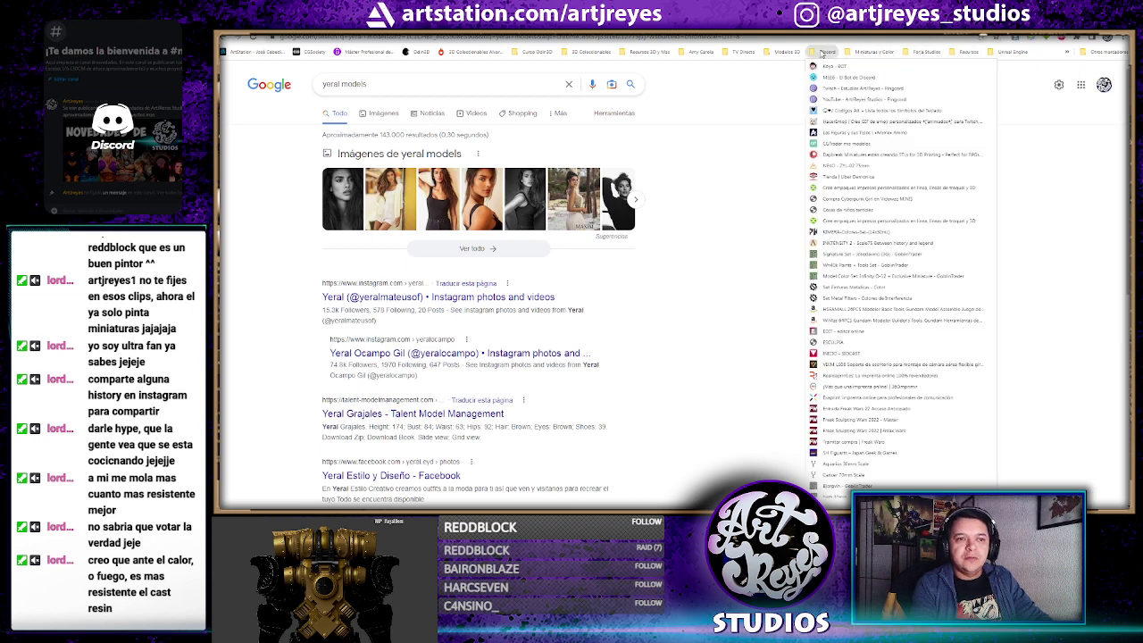
scroll(853, 361, down, 2)
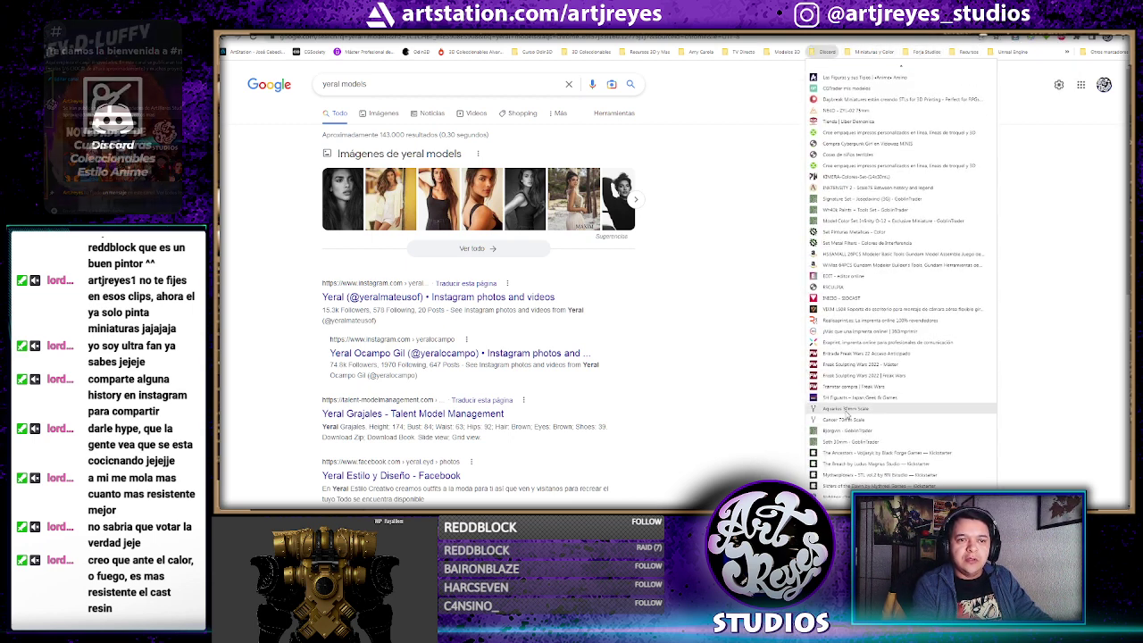
Open the bookmarked Aquarius 30mm Scale product page, priced 7,00 €
click(875, 413)
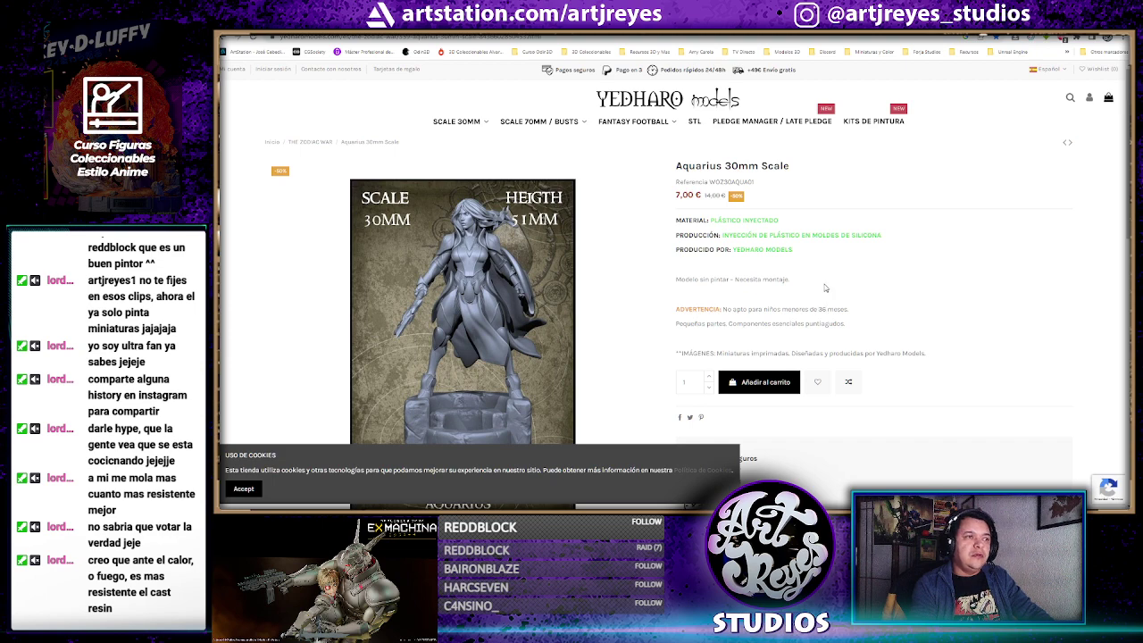
scroll(497, 273, down, 1)
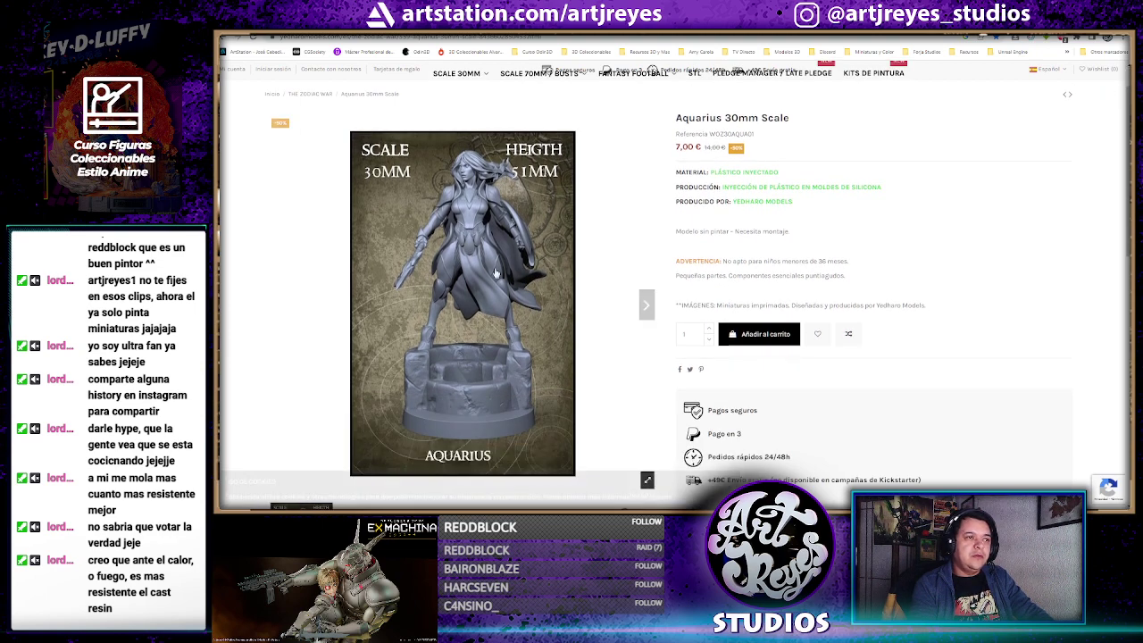
scroll(620, 330, up, 1)
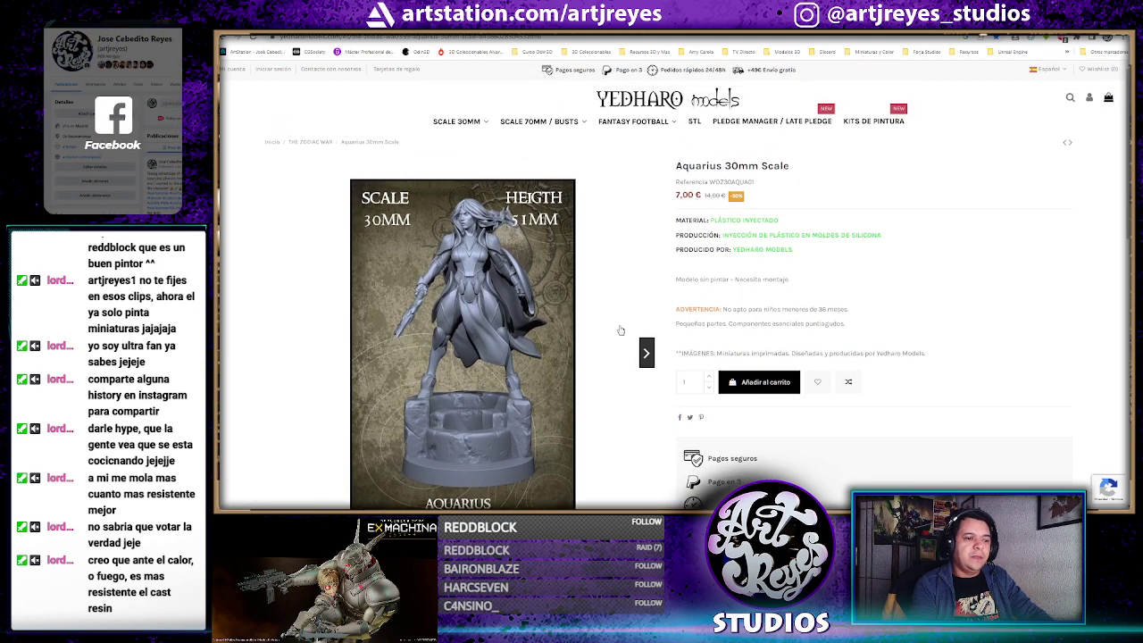
scroll(626, 261, down, 1)
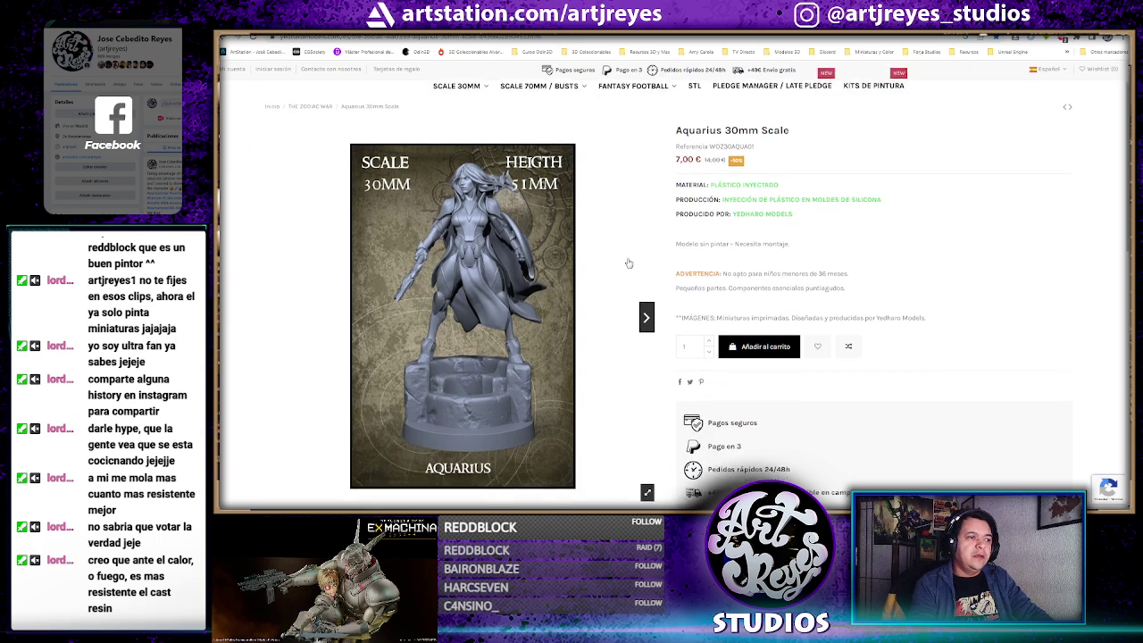
scroll(625, 235, up, 1)
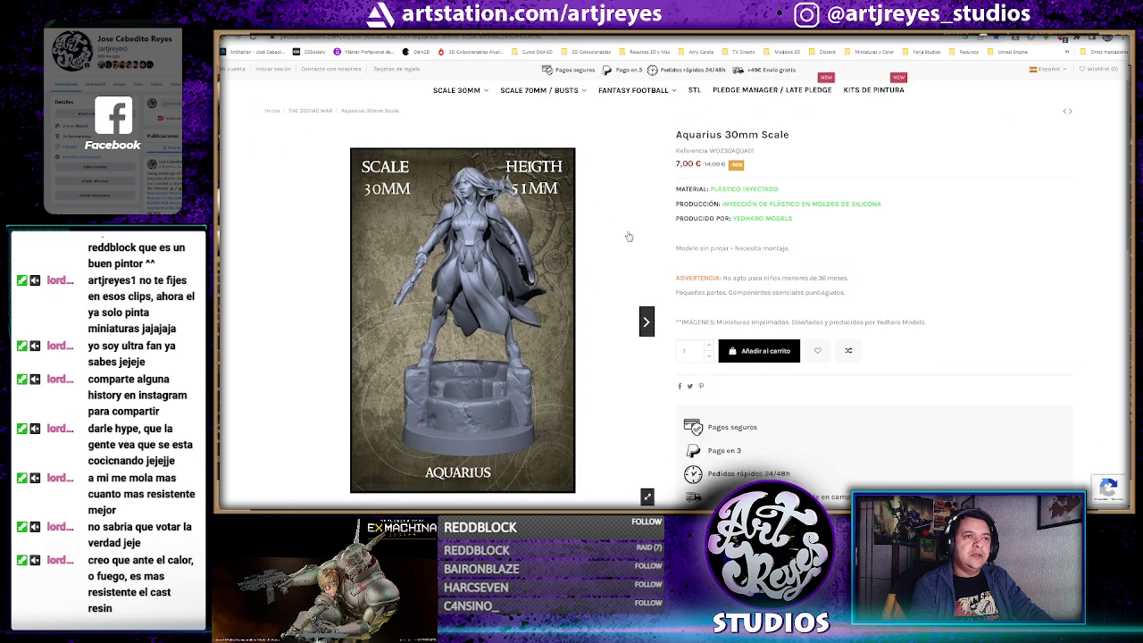
scroll(629, 237, down, 2)
scroll(629, 237, up, 2)
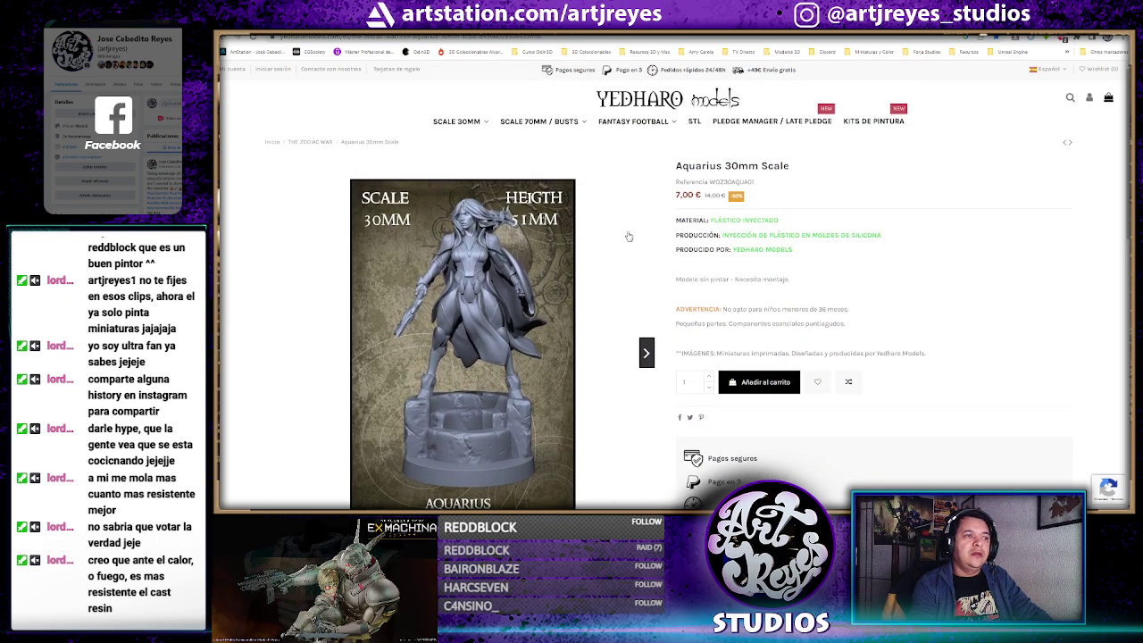
Scroll through the Aquarius page's details and image gallery, ending back at the top
scroll(625, 243, down, 1)
scroll(622, 248, down, 4)
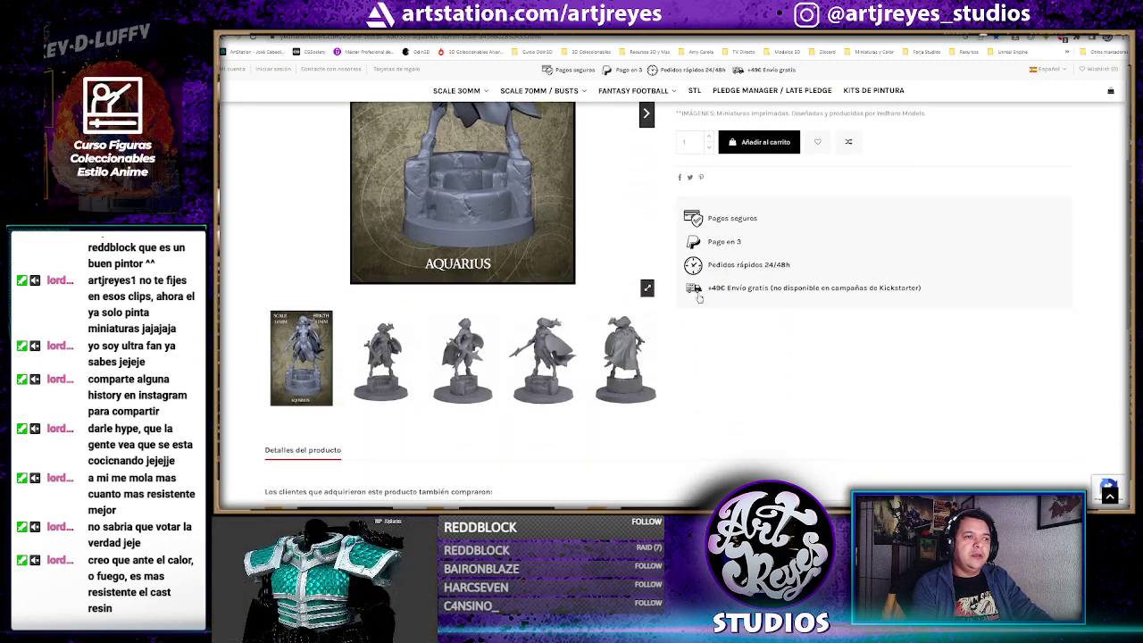
scroll(619, 268, up, 4)
scroll(619, 298, up, 1)
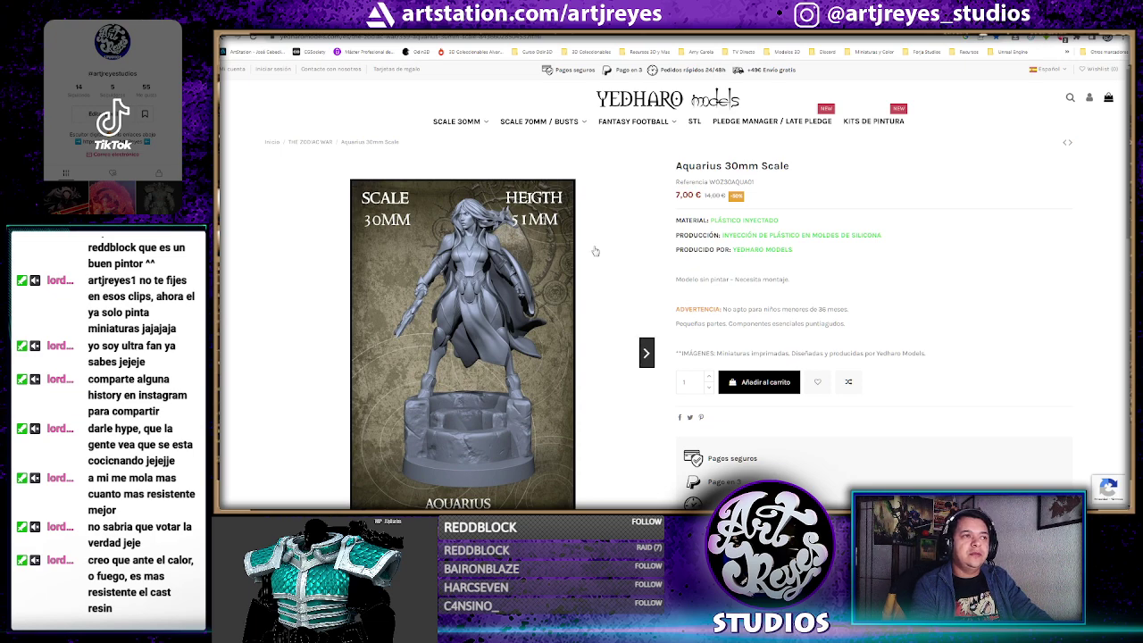
scroll(595, 251, down, 5)
scroll(594, 259, down, 3)
scroll(592, 268, down, 5)
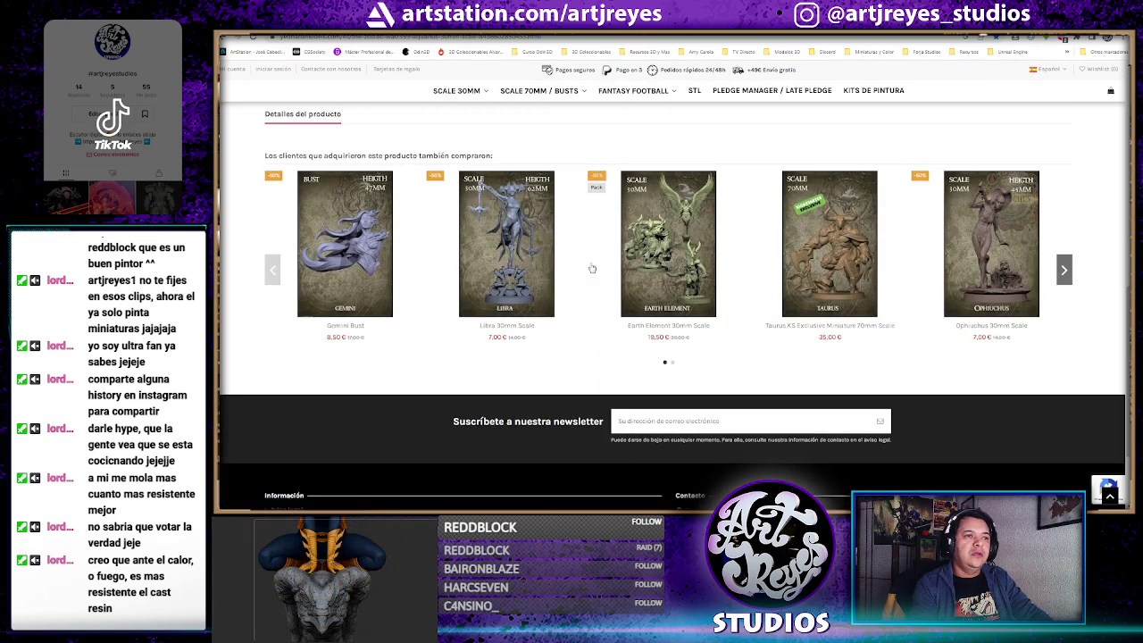
scroll(592, 268, up, 3)
scroll(592, 268, up, 2)
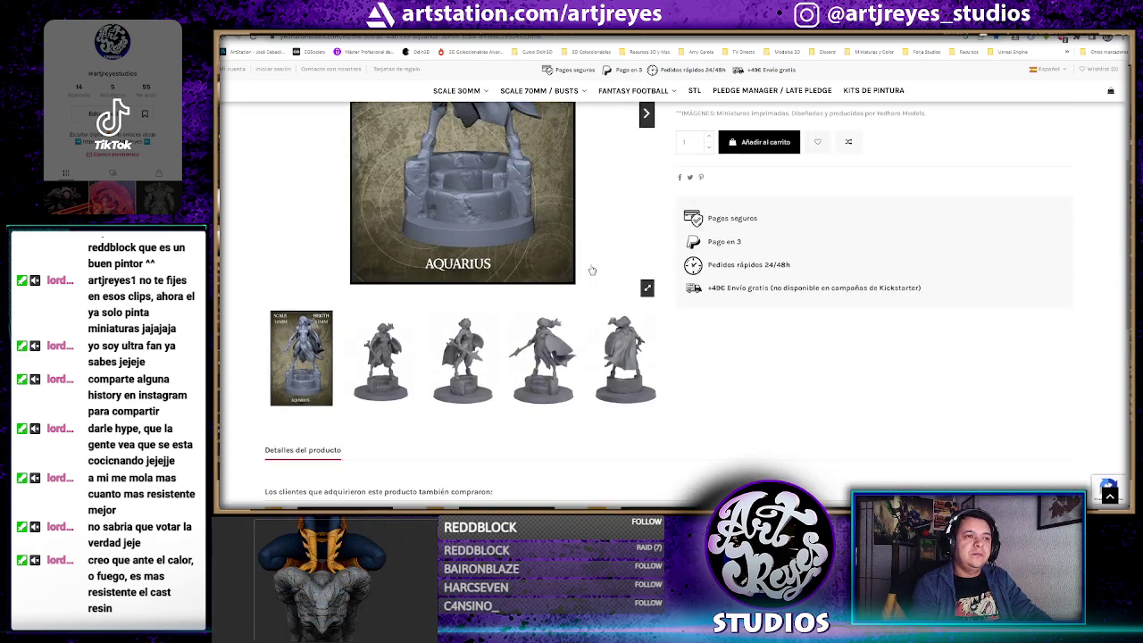
scroll(592, 269, down, 3)
scroll(787, 290, up, 5)
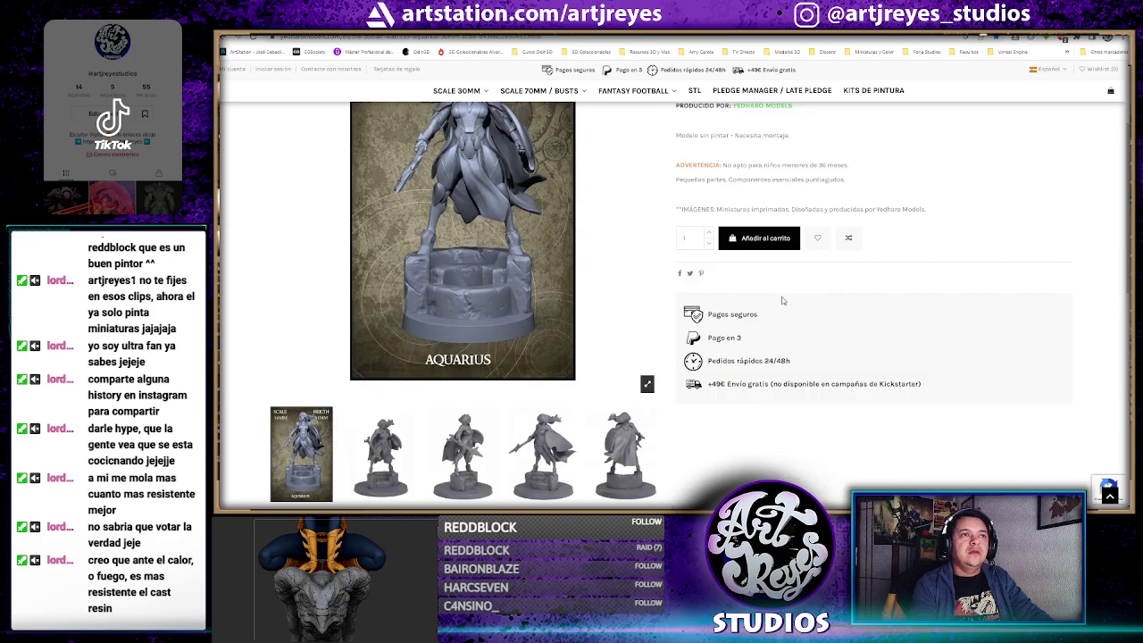
scroll(786, 295, up, 2)
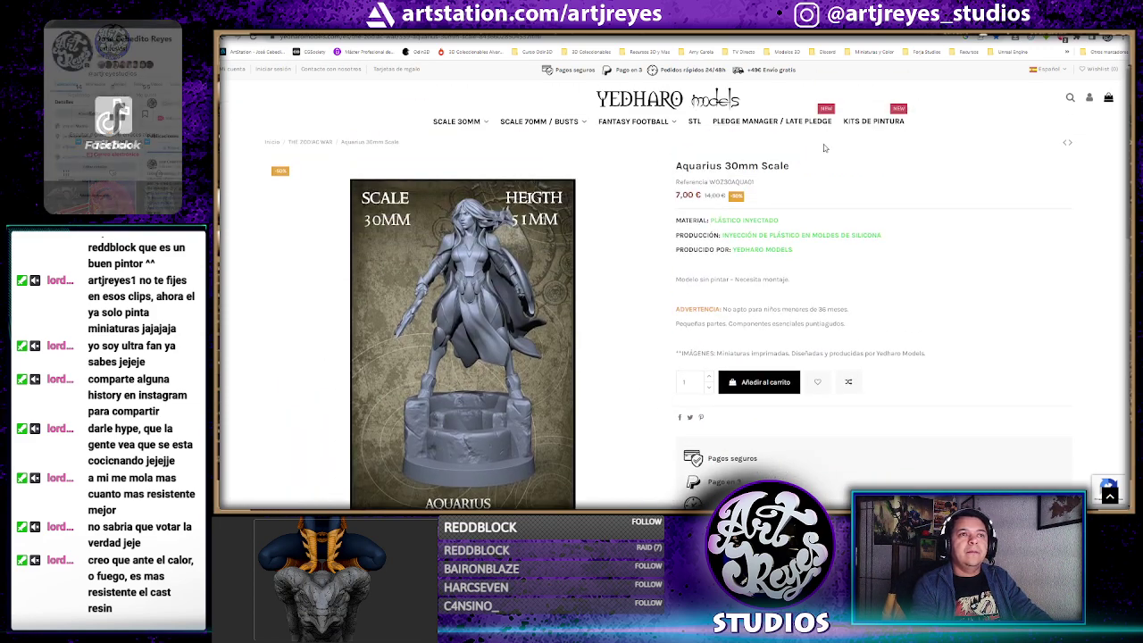
Go to Pledge Manager > Orcos and scroll the 24-item Orc Warband grid
click(761, 123)
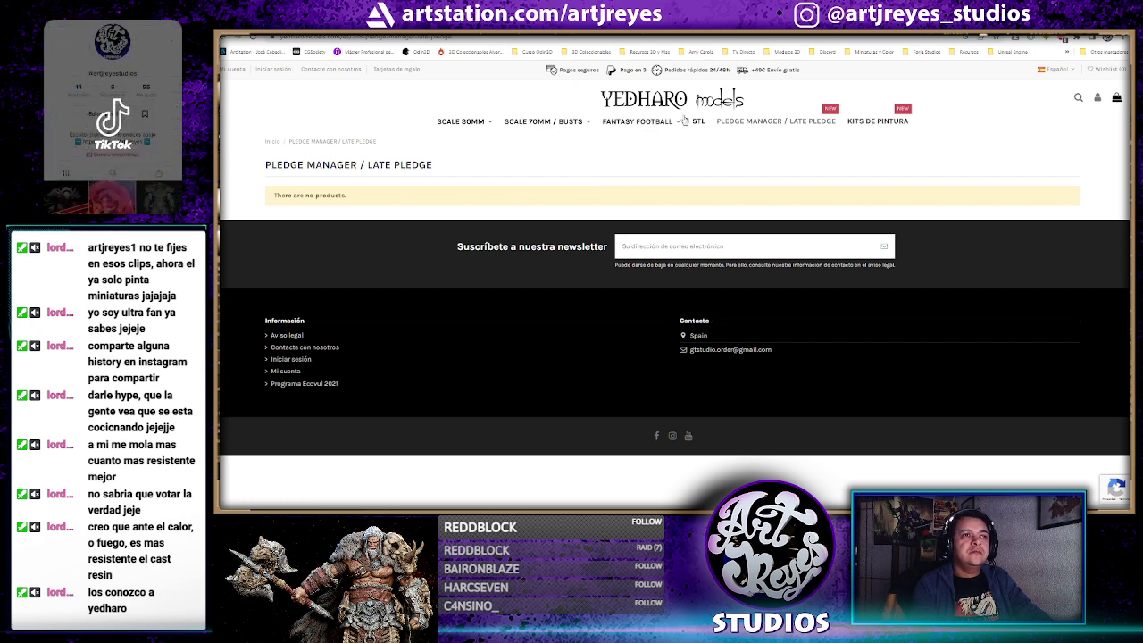
mouse_move(460, 122)
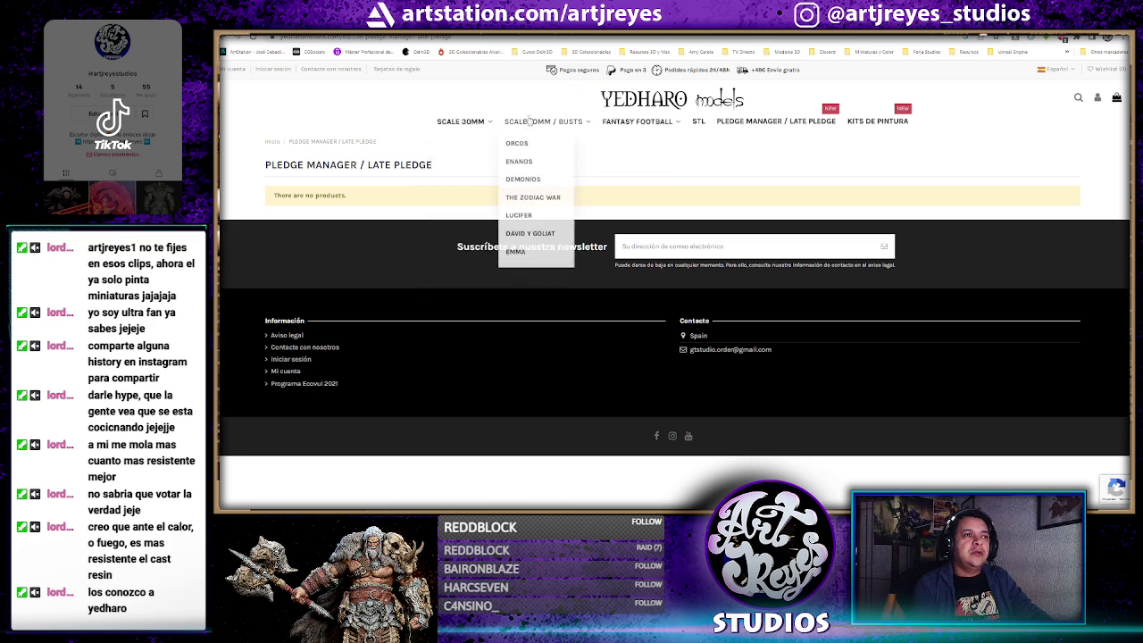
mouse_move(543, 121)
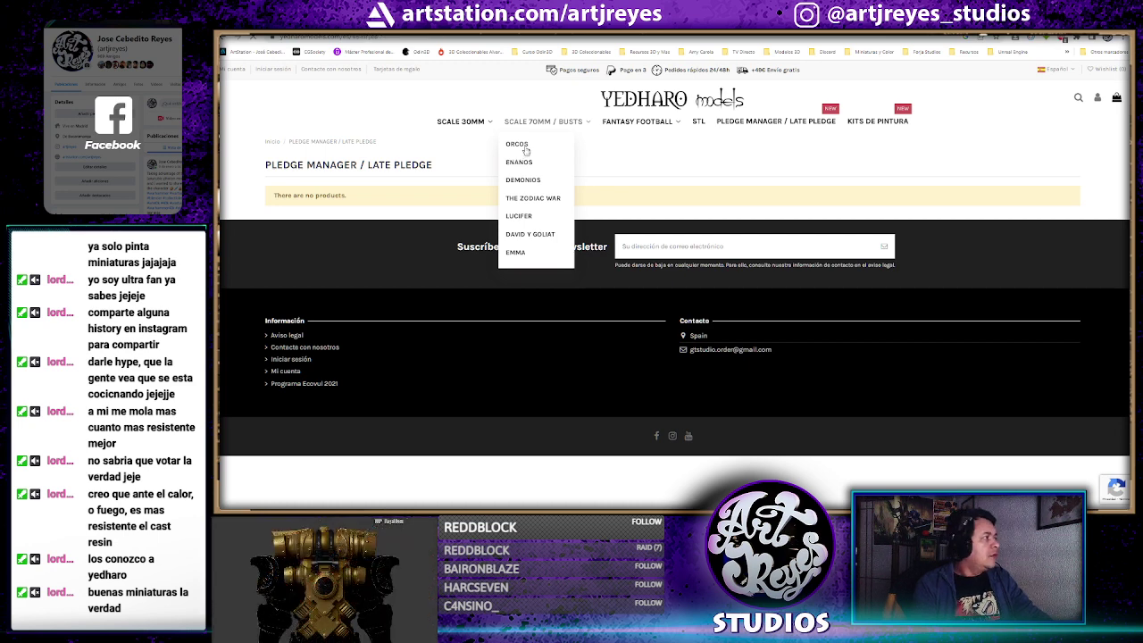
click(526, 151)
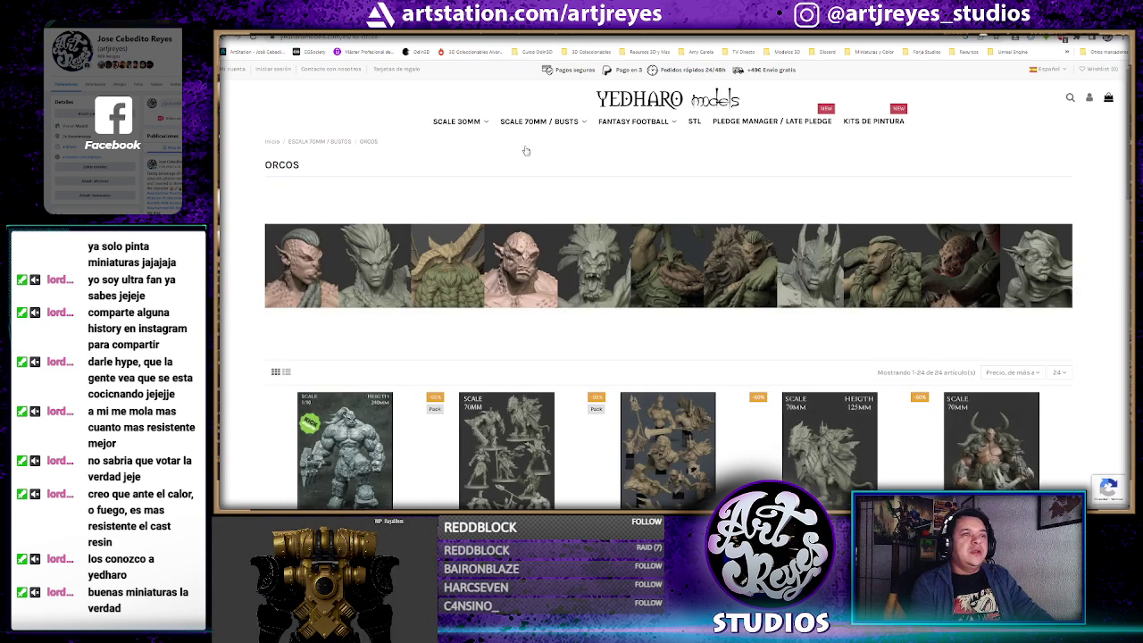
scroll(516, 195, down, 2)
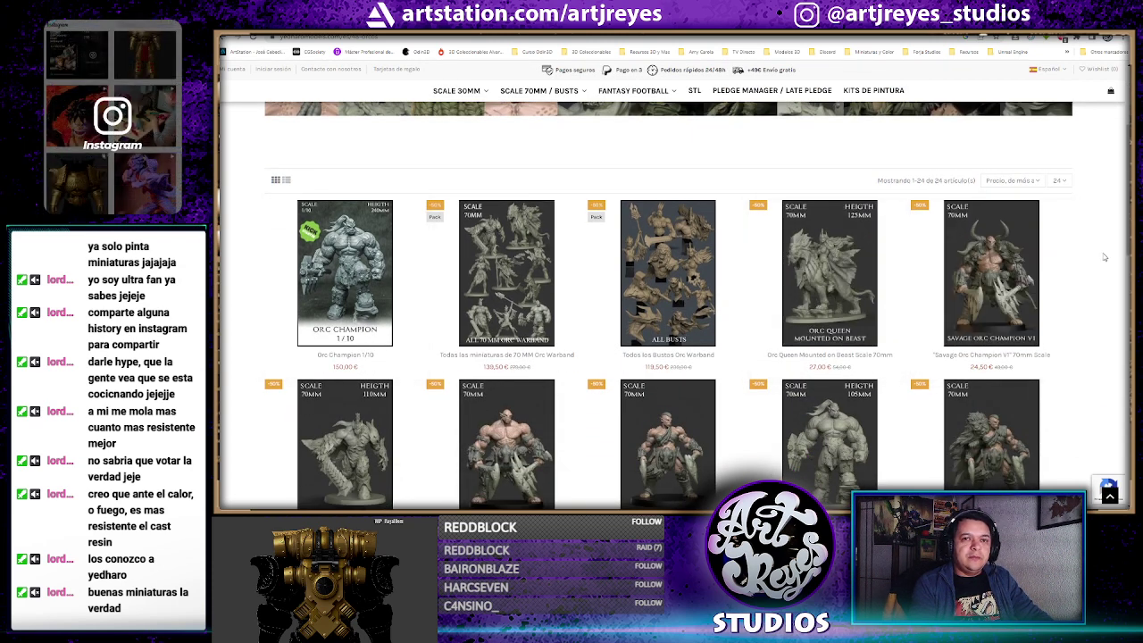
scroll(1084, 269, down, 2)
scroll(1081, 274, down, 2)
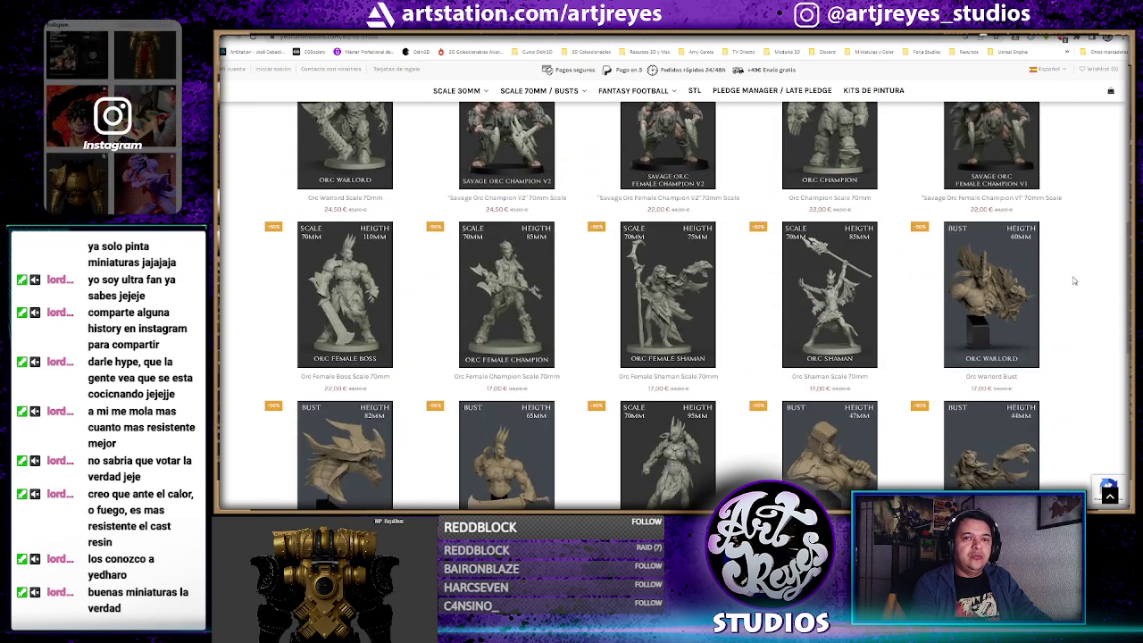
scroll(1075, 281, down, 2)
scroll(1071, 287, down, 2)
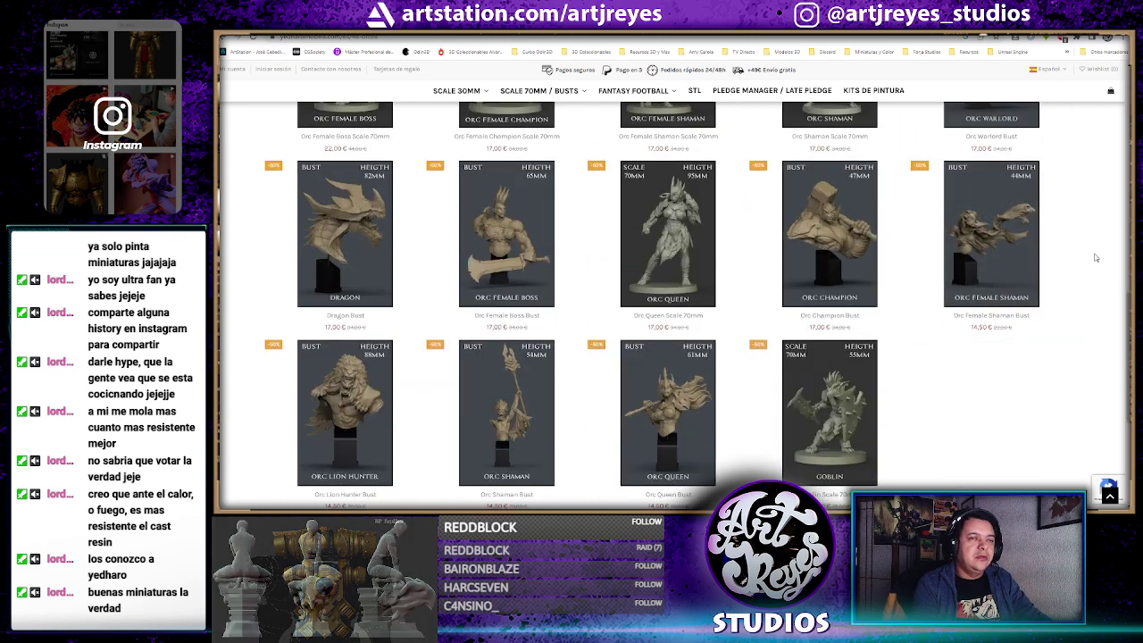
scroll(1095, 258, up, 2)
scroll(1093, 257, up, 3)
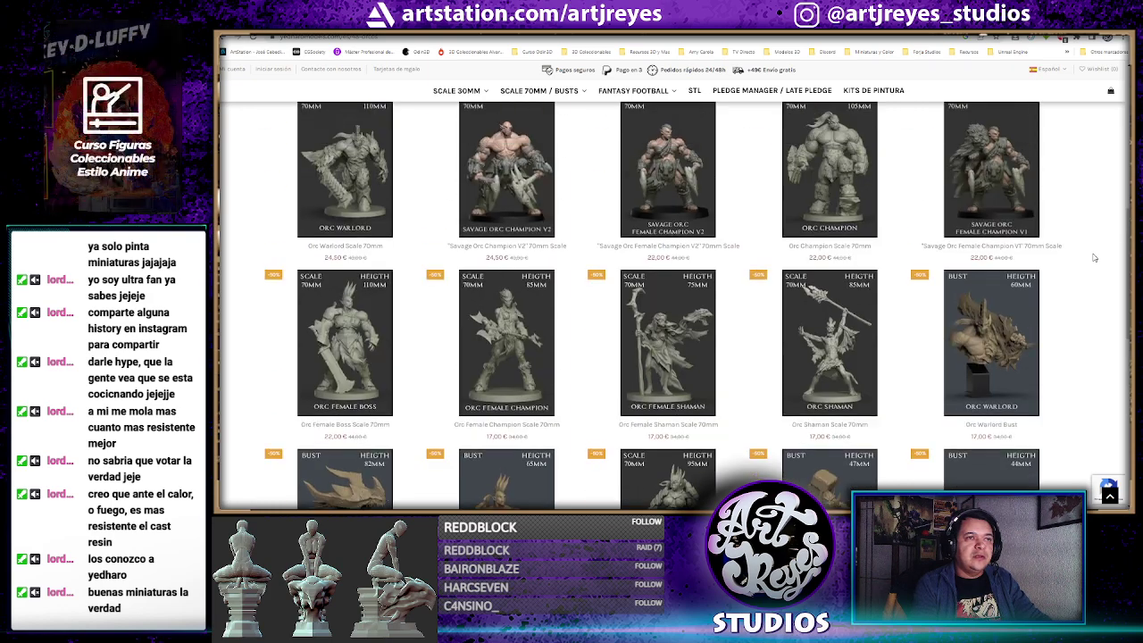
scroll(1095, 259, up, 3)
scroll(1093, 259, up, 1)
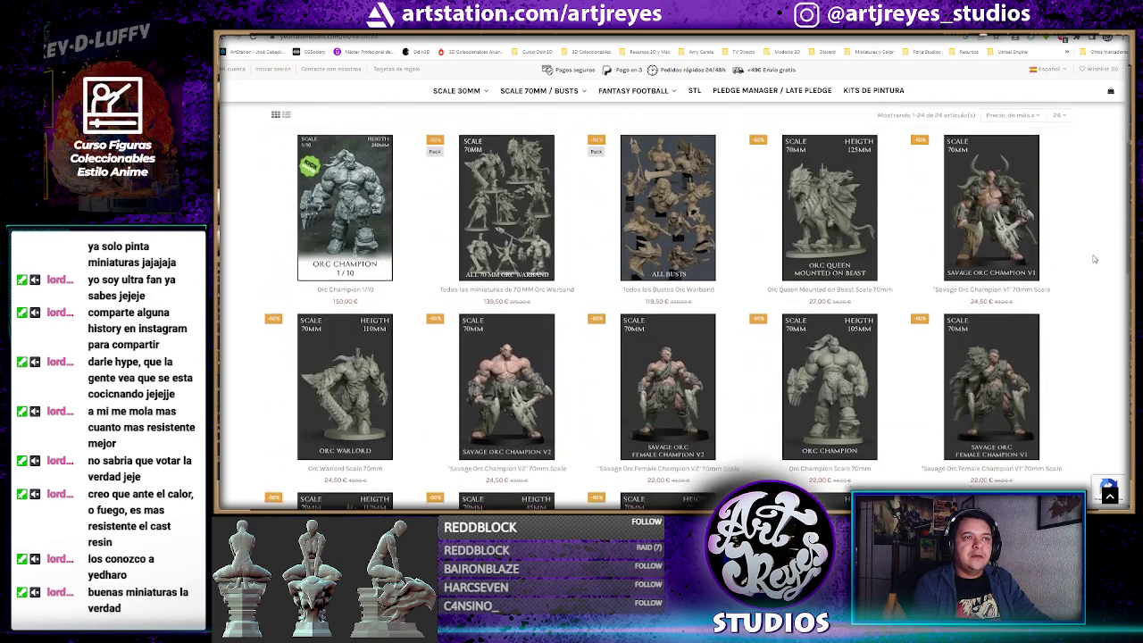
scroll(1093, 259, up, 2)
mouse_move(828, 208)
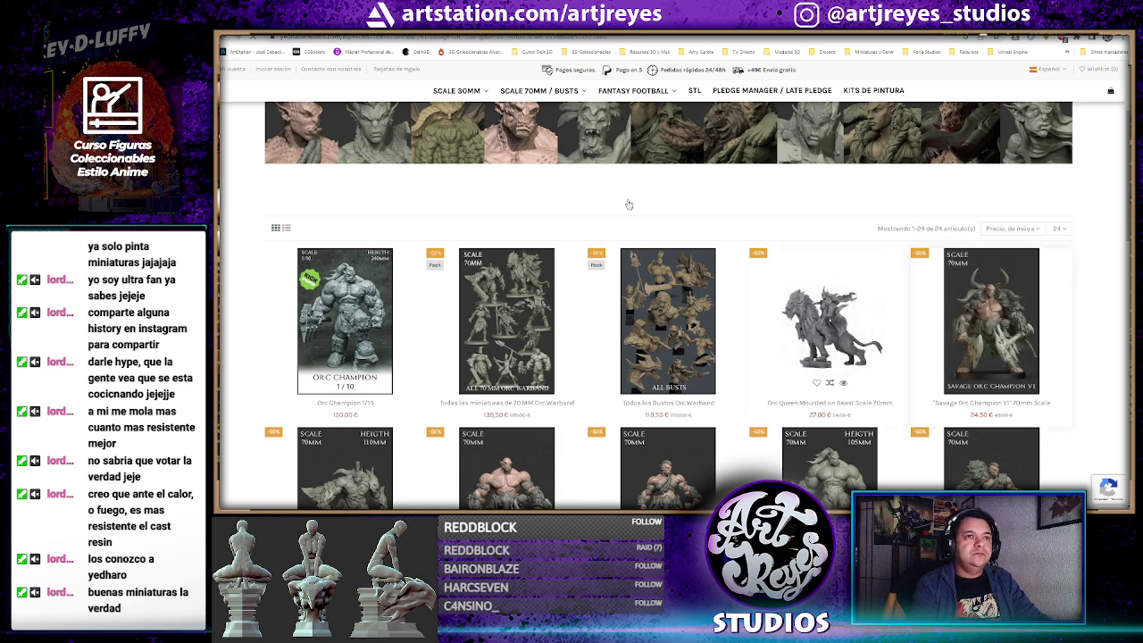
Show the unpainted grey render of the Savage Orc Champion V1
scroll(463, 319, down, 3)
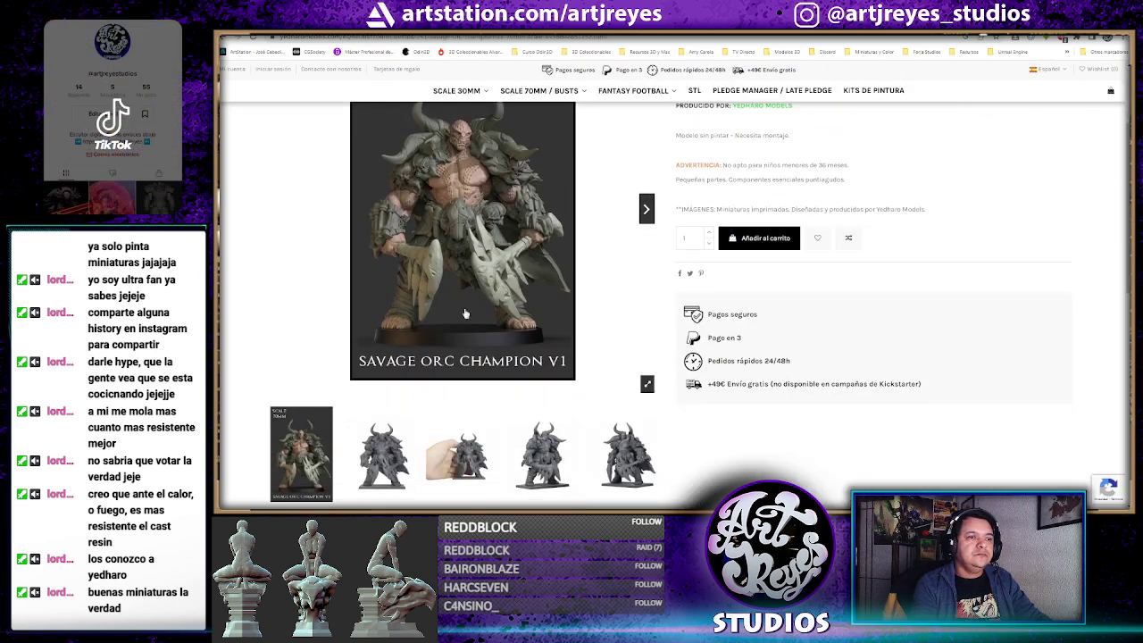
click(646, 211)
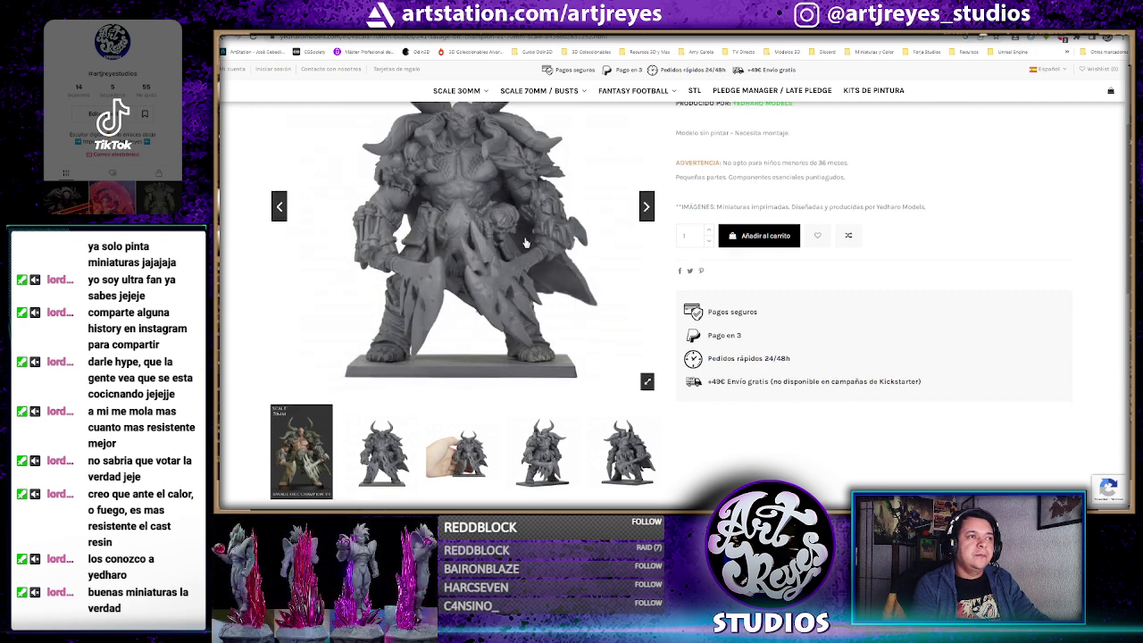
scroll(442, 275, up, 2)
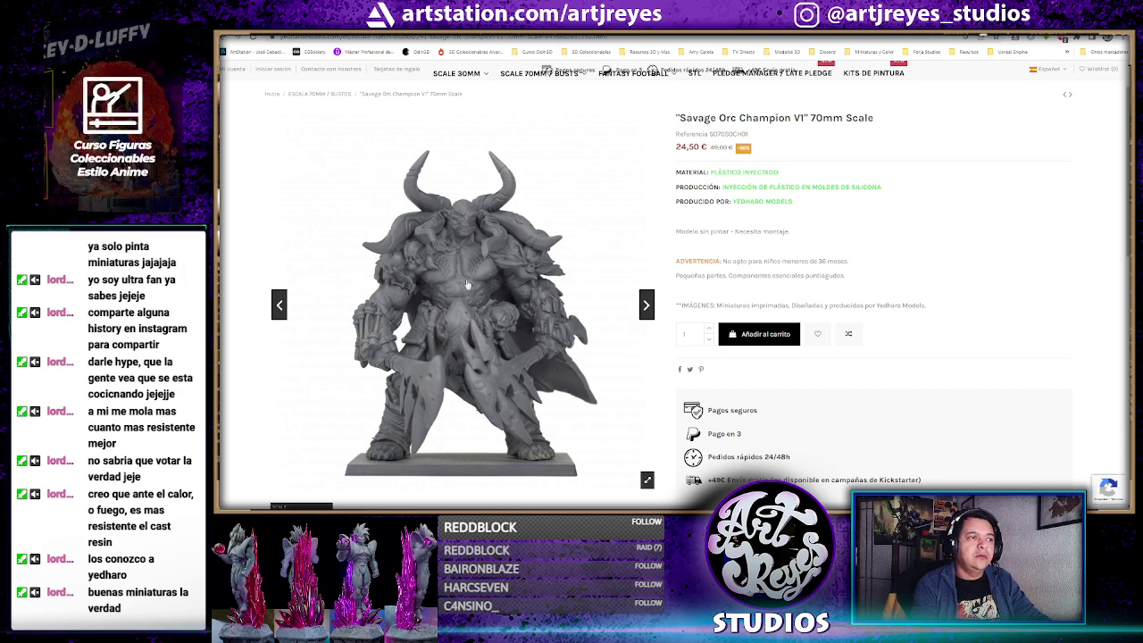
scroll(466, 305, down, 1)
scroll(466, 305, down, 3)
scroll(466, 306, down, 1)
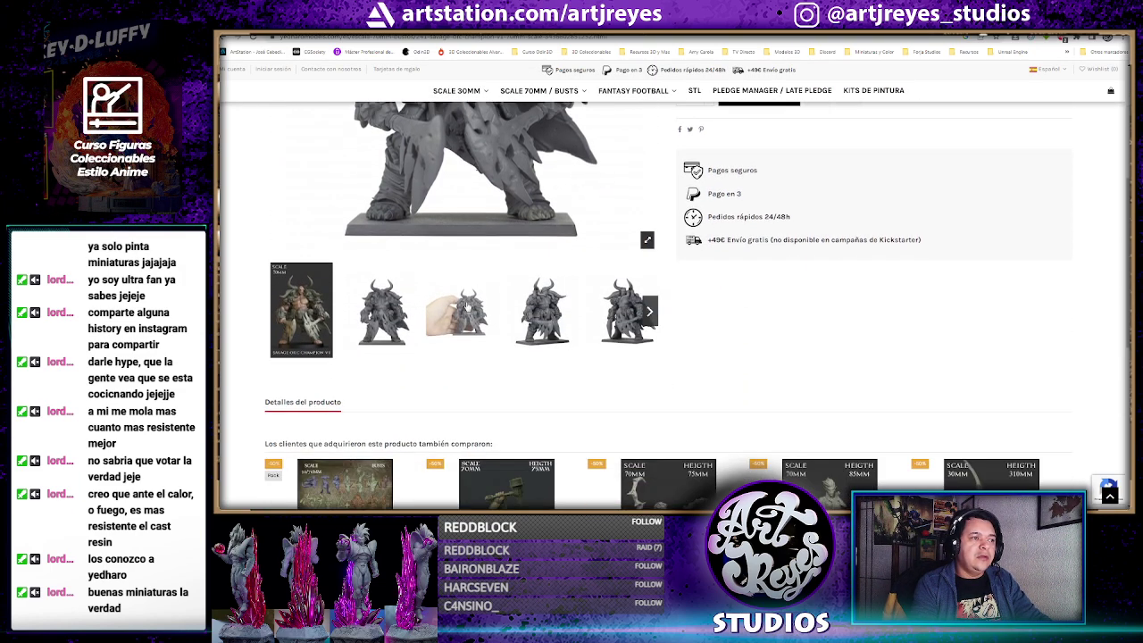
View the photo of the orc figure held in a hand for scale
click(469, 305)
scroll(470, 305, up, 3)
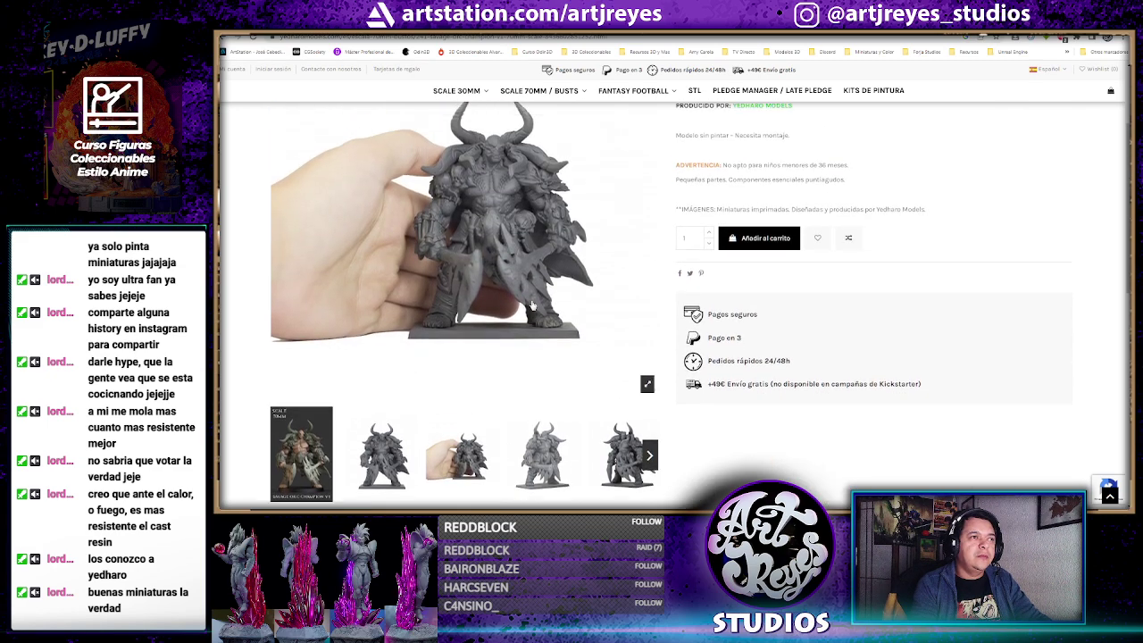
scroll(533, 304, up, 3)
scroll(533, 306, down, 1)
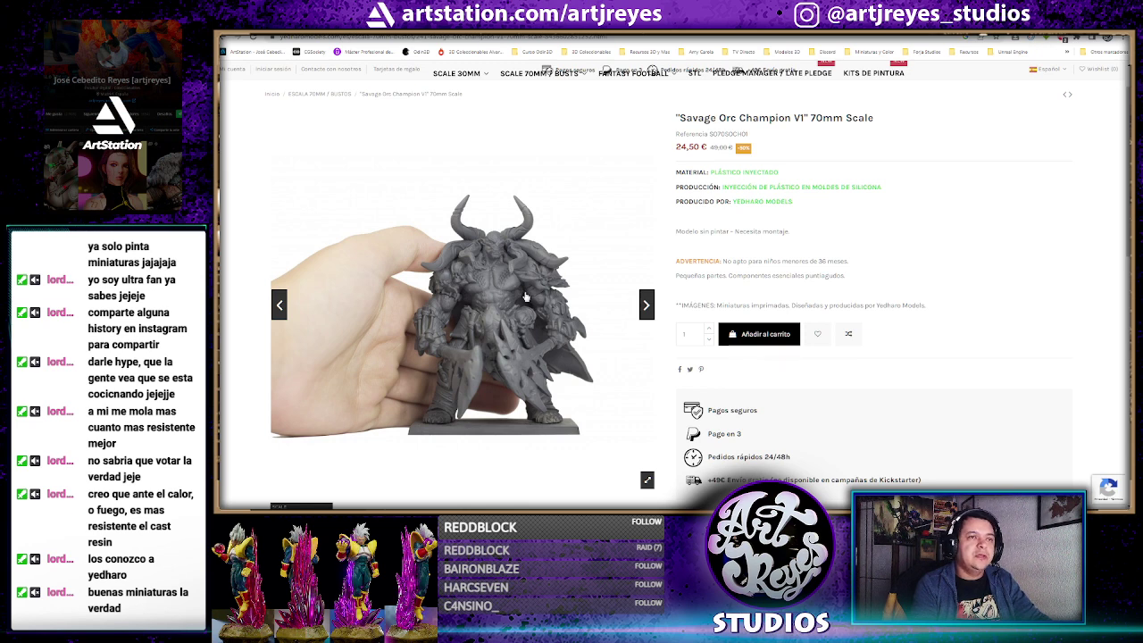
scroll(526, 296, down, 1)
scroll(526, 296, up, 2)
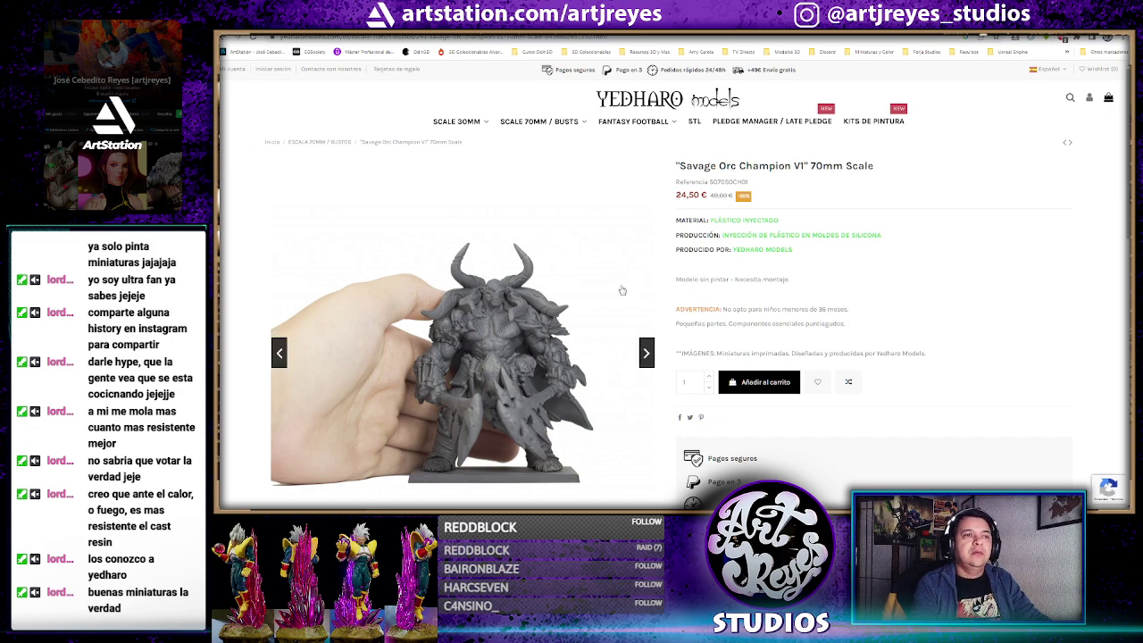
scroll(593, 302, down, 5)
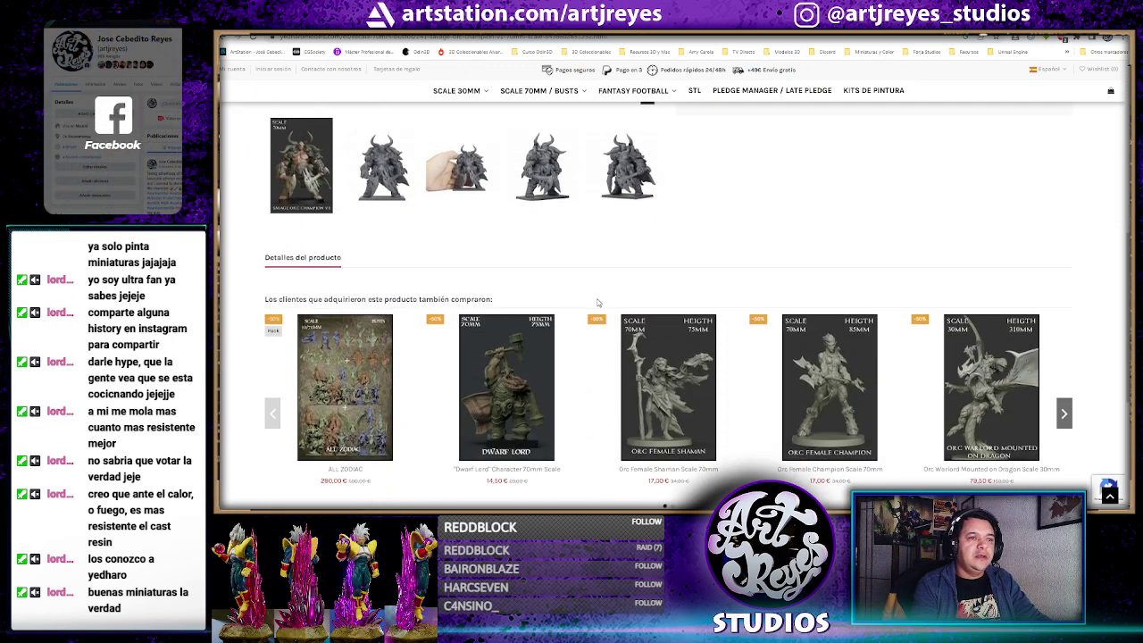
scroll(596, 303, down, 1)
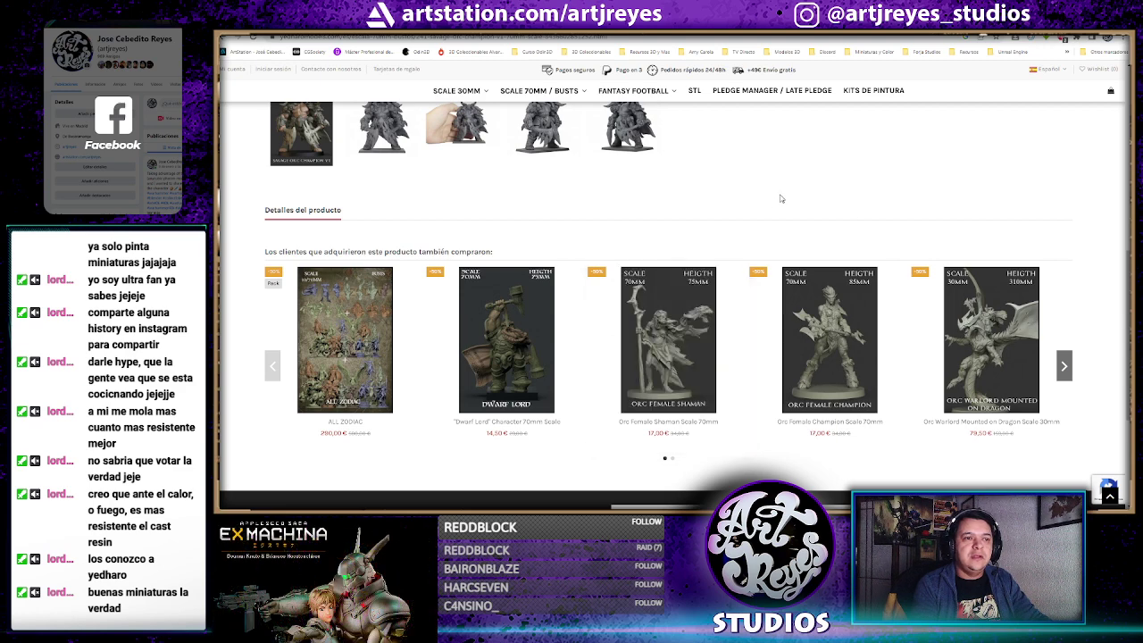
scroll(930, 231, down, 3)
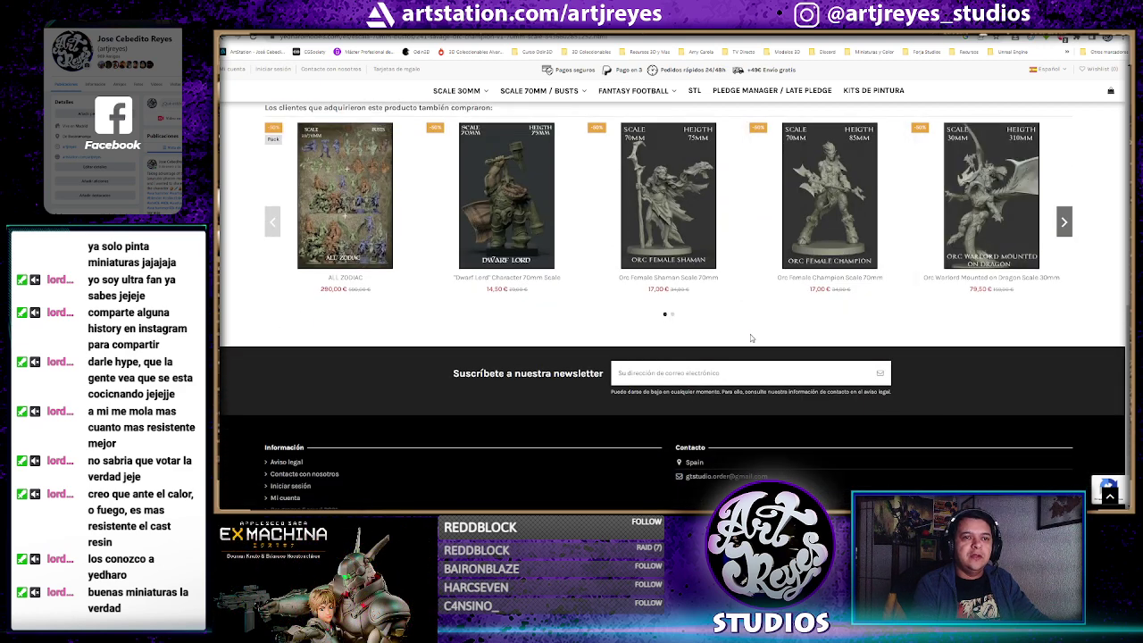
scroll(762, 327, up, 2)
scroll(763, 327, up, 1)
scroll(762, 327, up, 1)
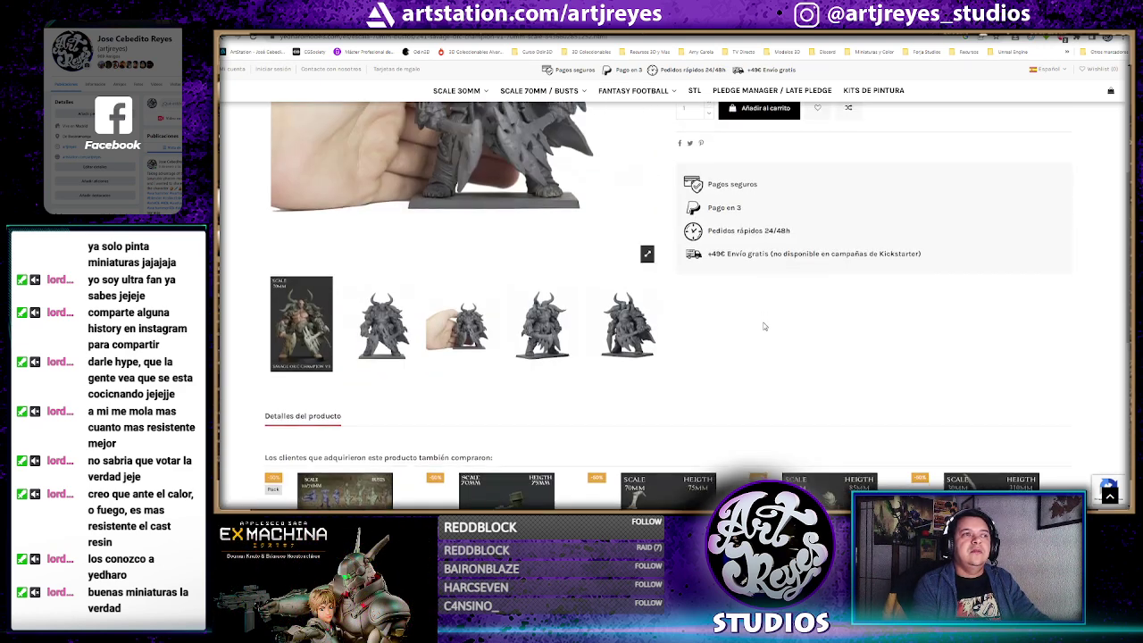
Return to the page top, open a new tab, and switch to Discord's collectibles channel
scroll(763, 327, up, 1)
scroll(763, 327, up, 3)
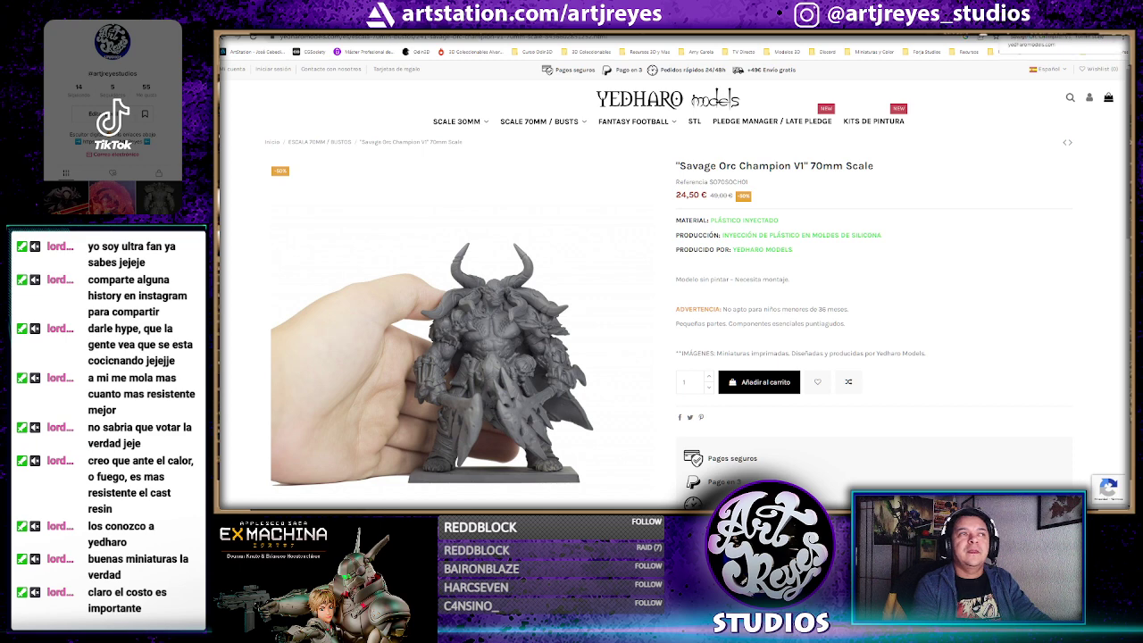
click(1027, 40)
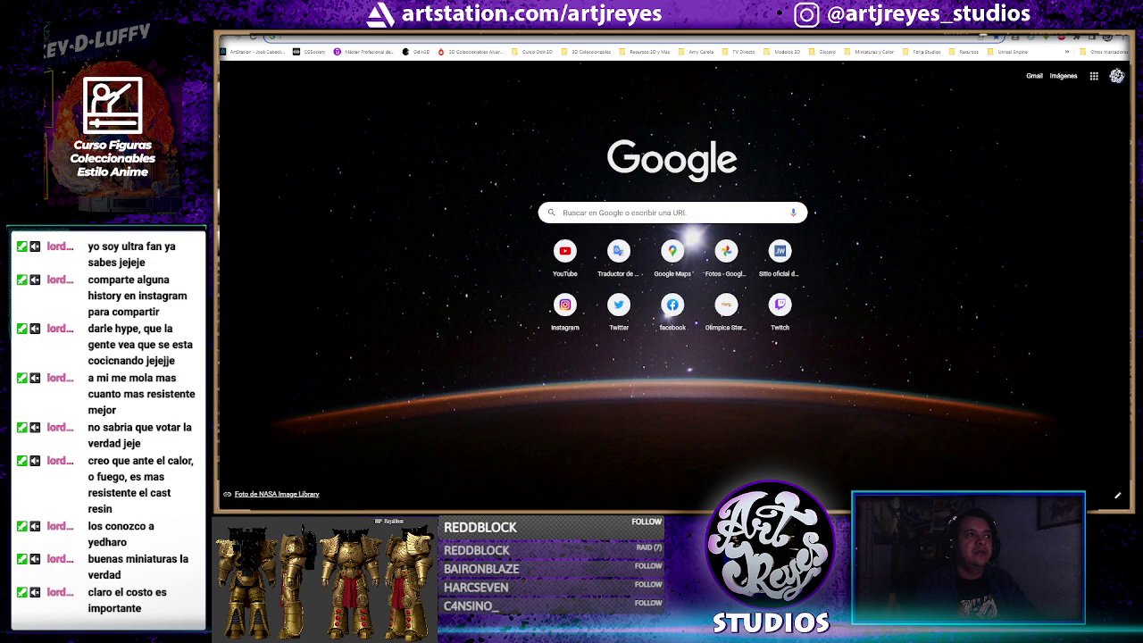
key(alt+Tab)
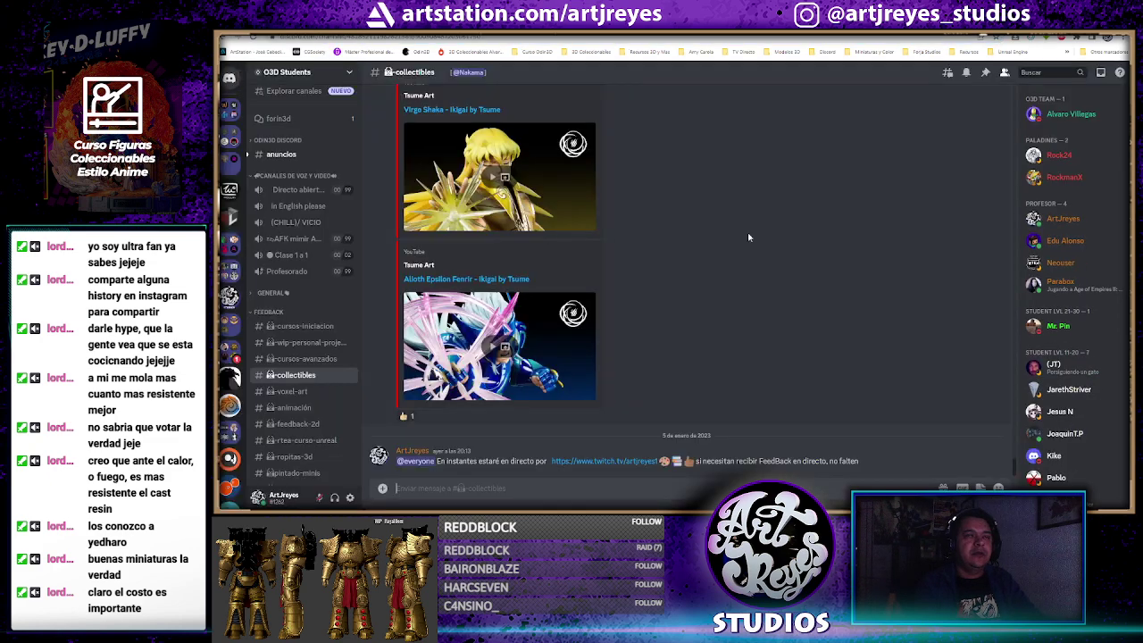
Back in ZBrush, orbit the armor plate to a near top-down view, then switch to the renders folder
key(alt+Tab)
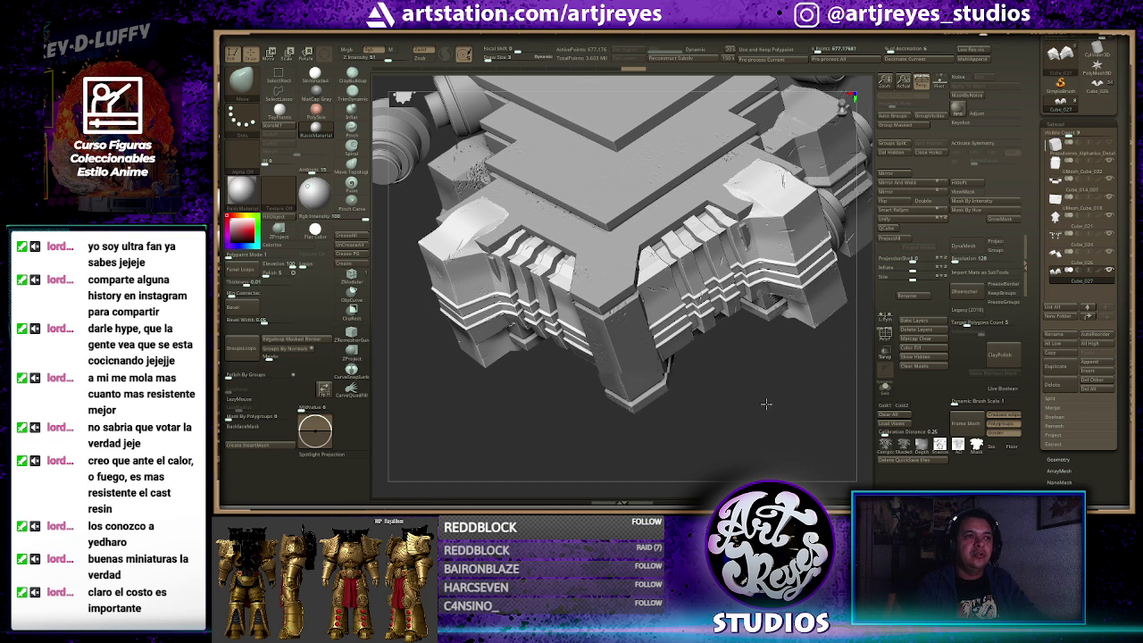
drag(766, 406, 732, 390)
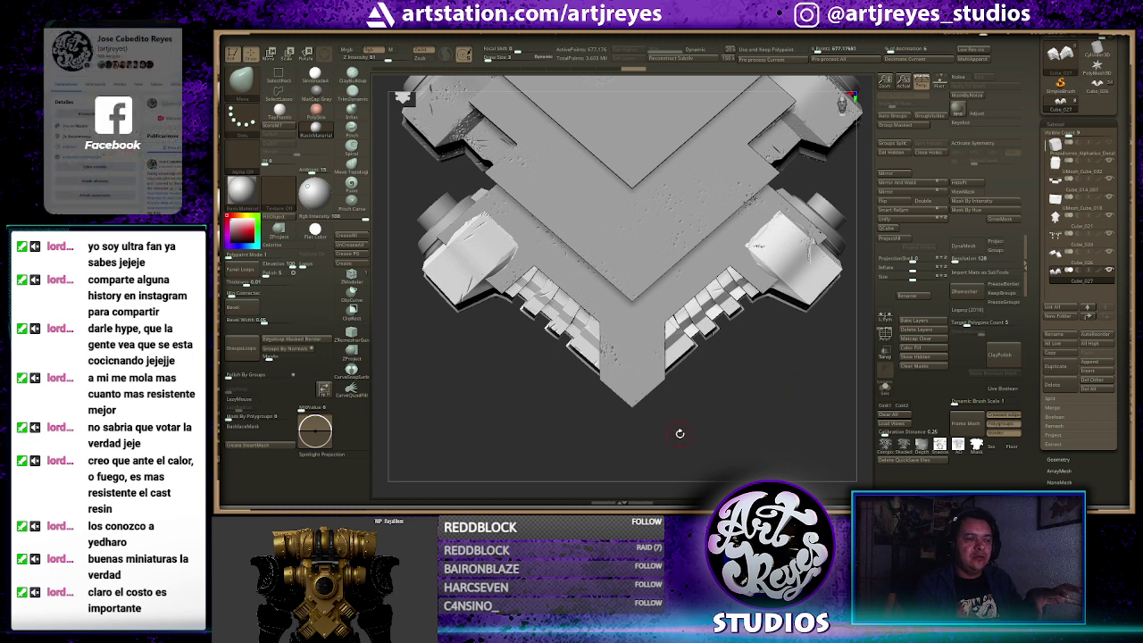
key(alt+Tab)
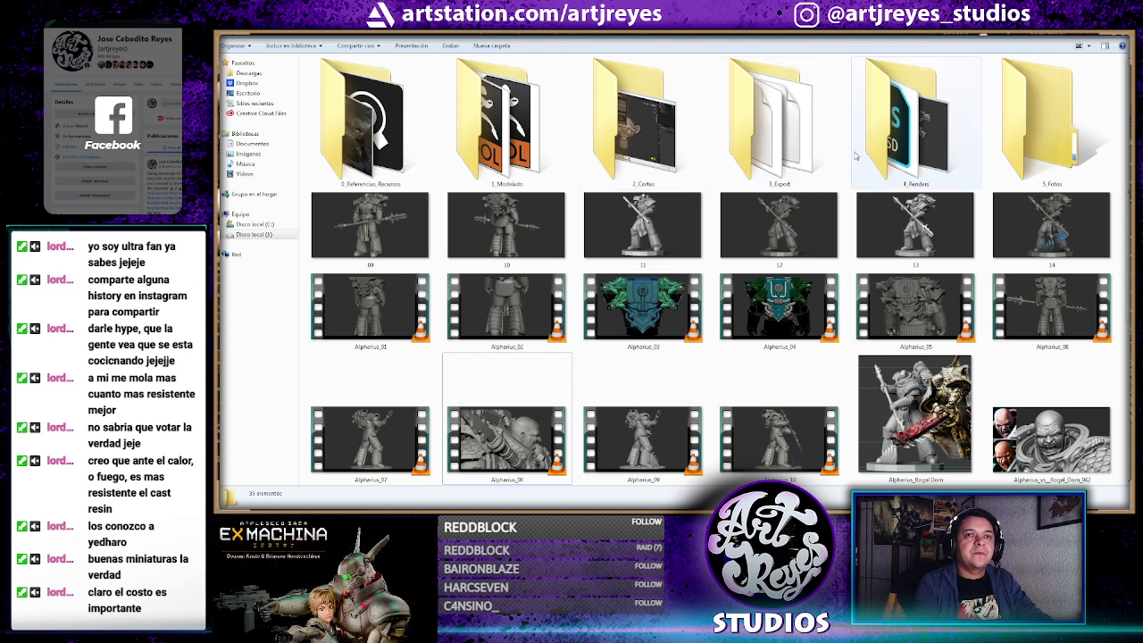
Open Dorn_vs_Alpharius full-size in Photo Viewer, close it, then switch to Discord
scroll(614, 330, down, 2)
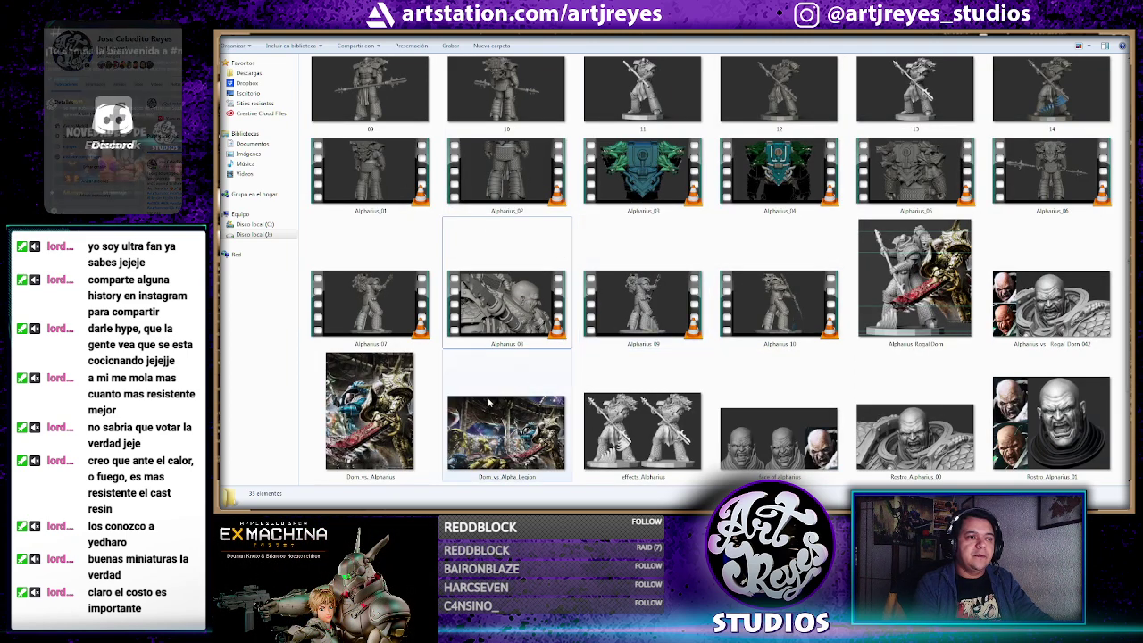
click(375, 419)
double_click(374, 420)
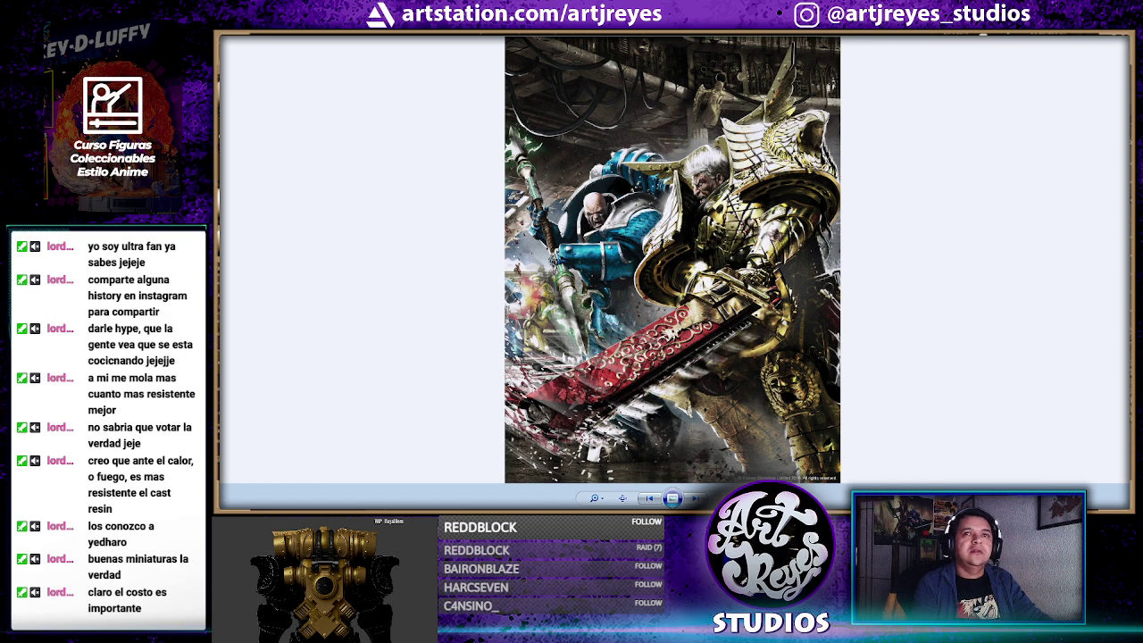
key(alt+F4)
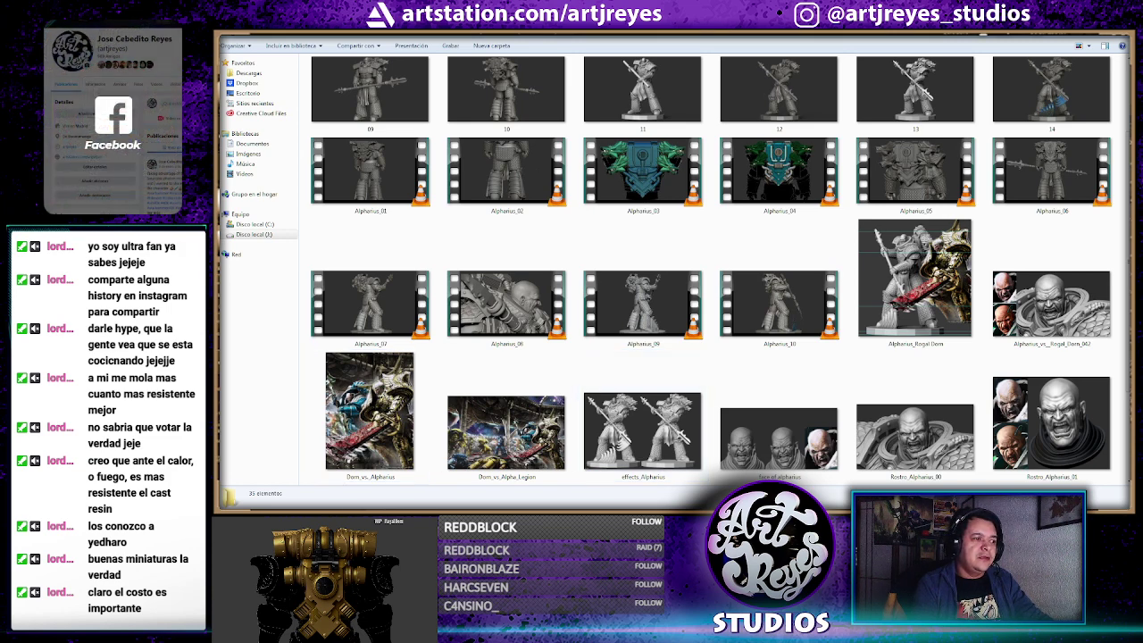
key(alt+Tab)
Open the friend's direct-message chat and scroll up to the shared print photos
click(230, 78)
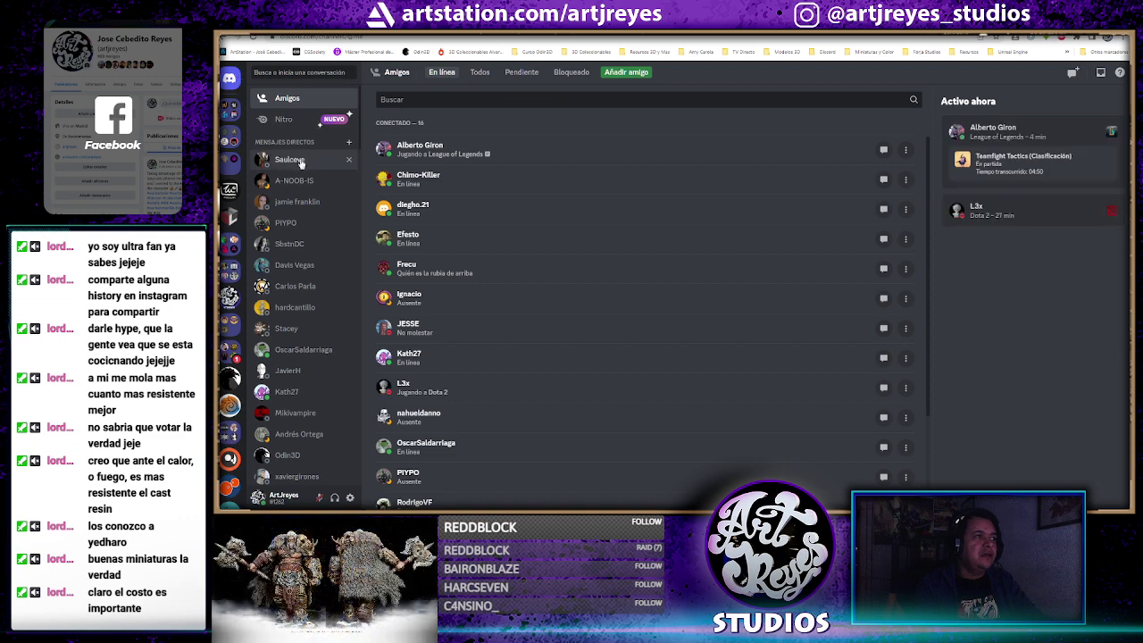
click(301, 161)
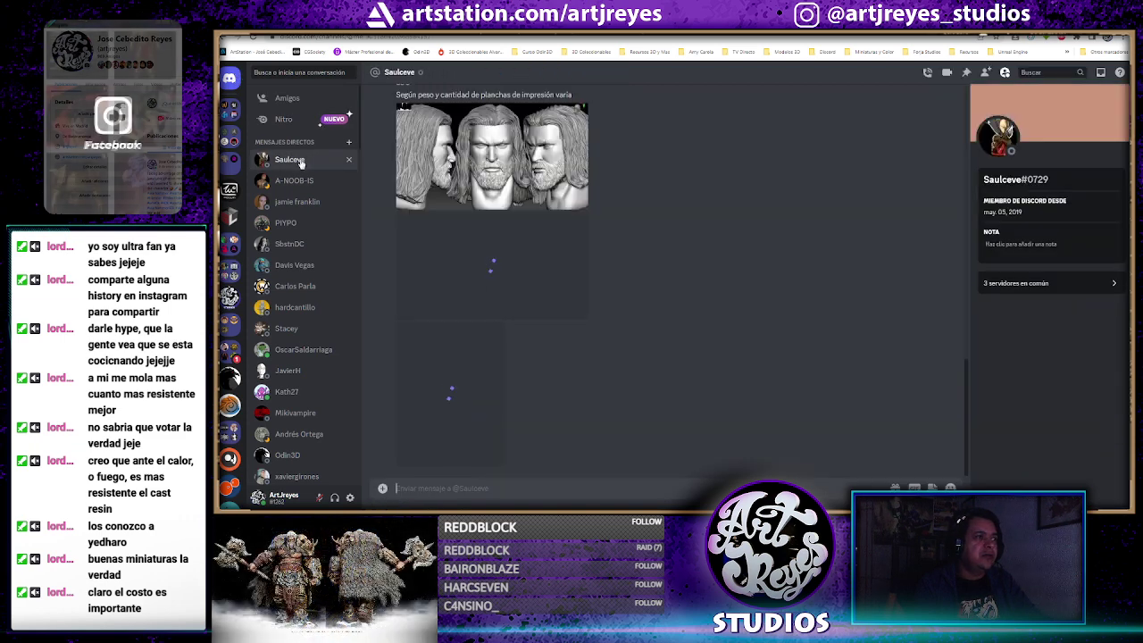
scroll(562, 397, up, 2)
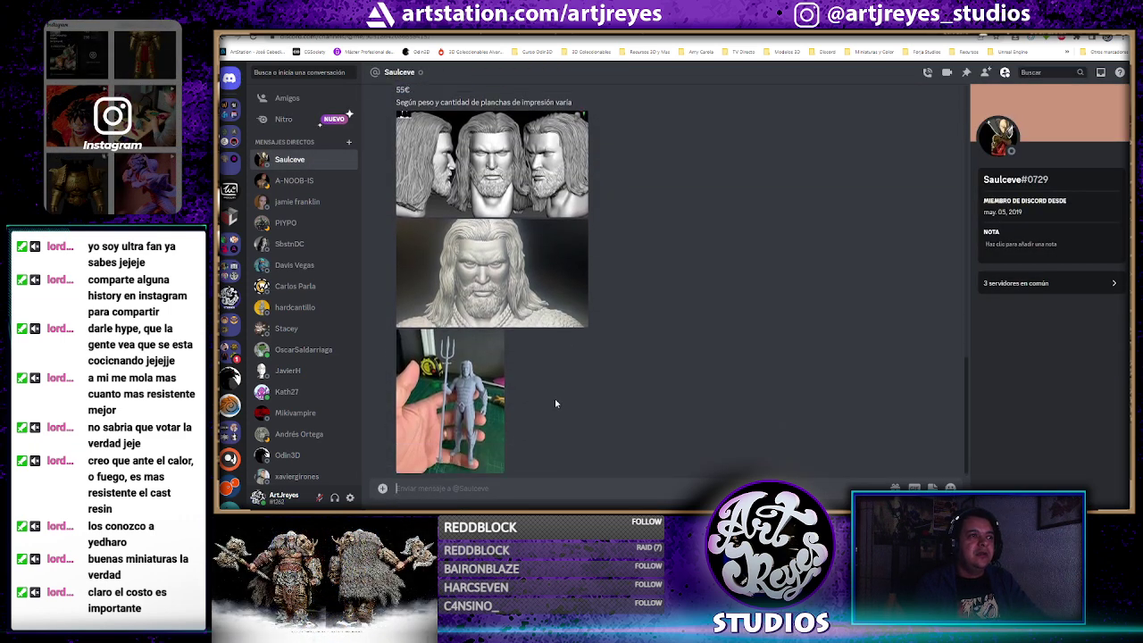
scroll(554, 402, up, 3)
scroll(555, 406, up, 2)
scroll(555, 402, up, 2)
scroll(554, 402, up, 2)
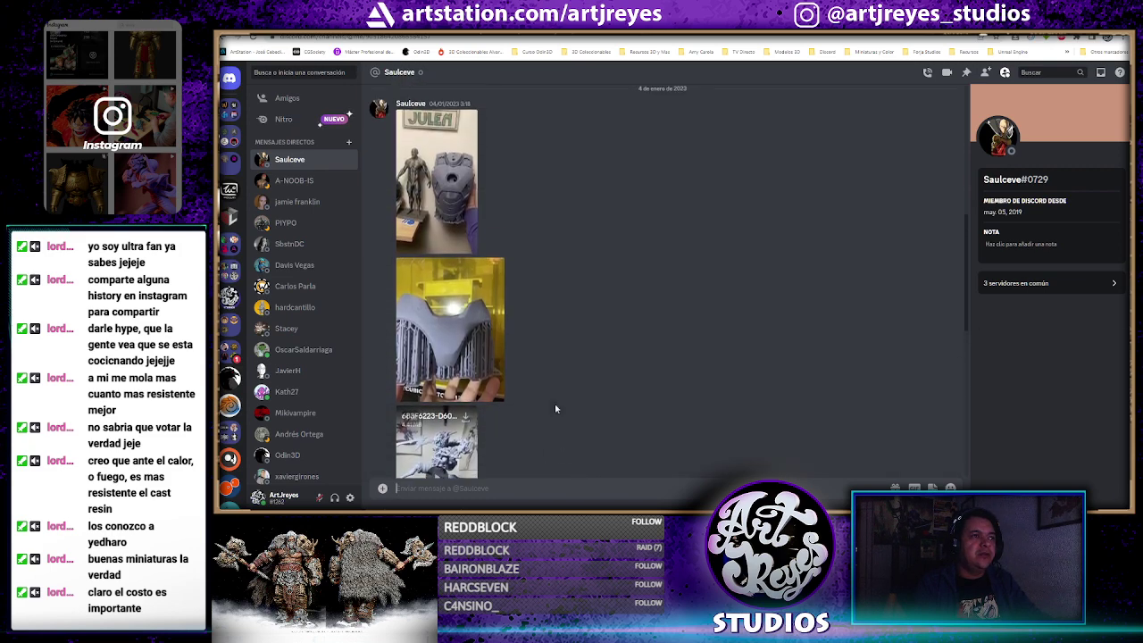
scroll(554, 403, up, 2)
scroll(555, 403, up, 1)
Inspect the helmet print photo at full resolution in the browser, then return to the chat
click(449, 265)
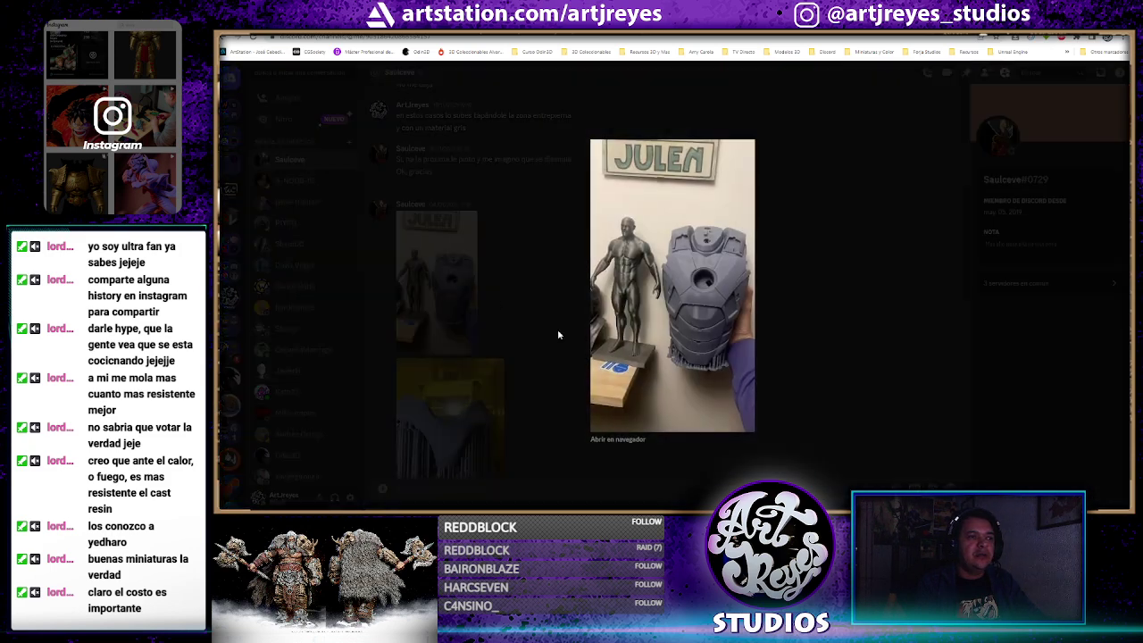
click(622, 440)
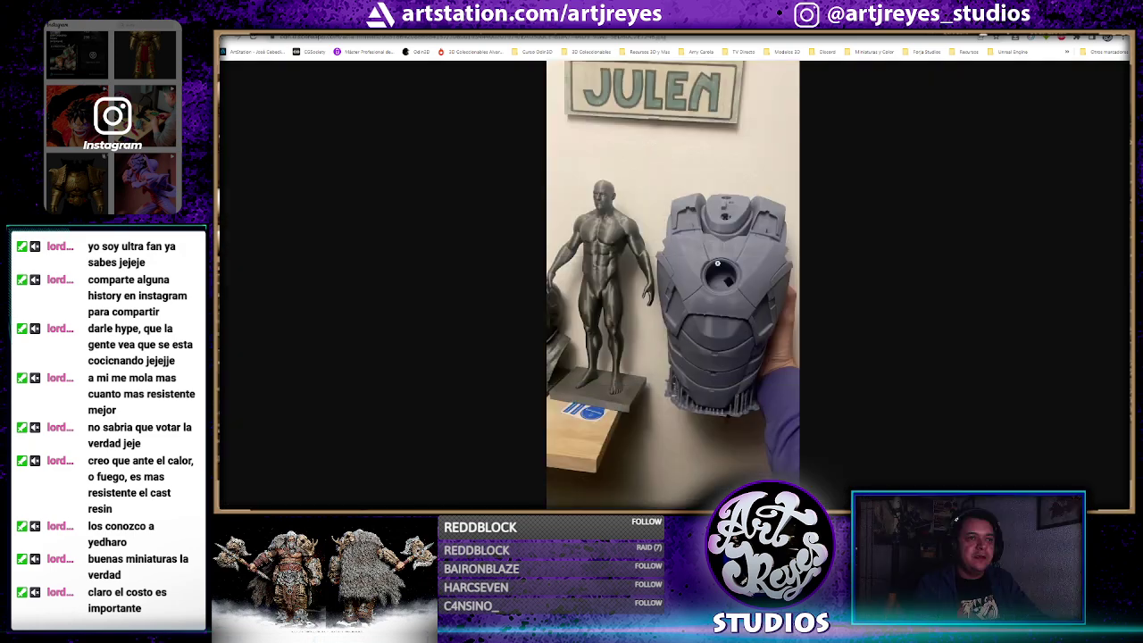
click(760, 278)
scroll(1056, 250, down, 5)
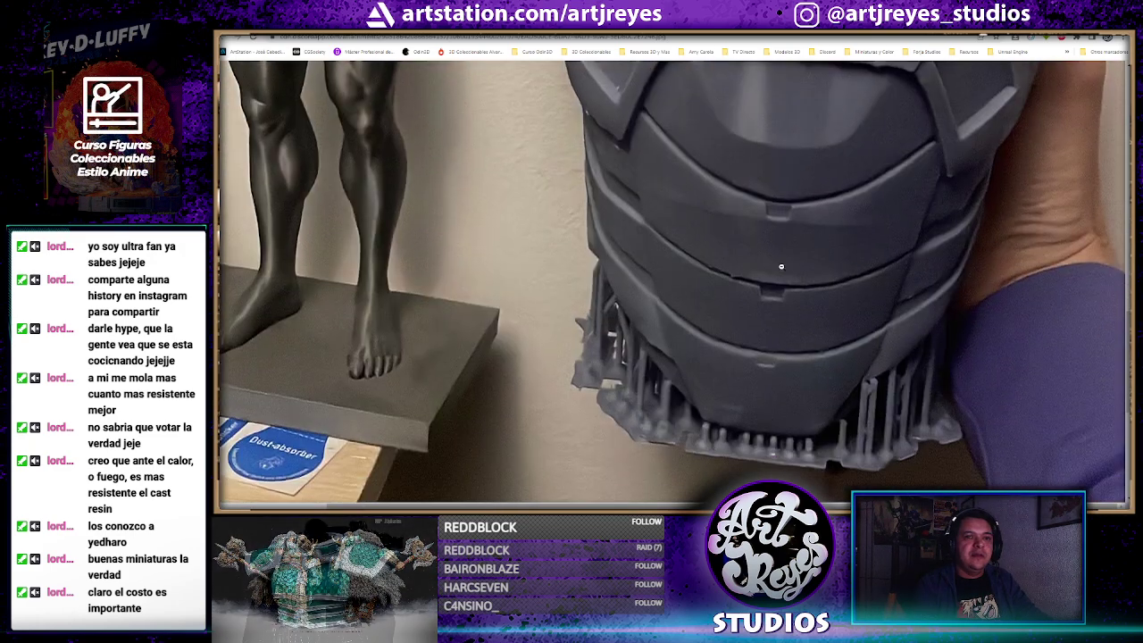
scroll(753, 301, up, 2)
scroll(741, 312, up, 2)
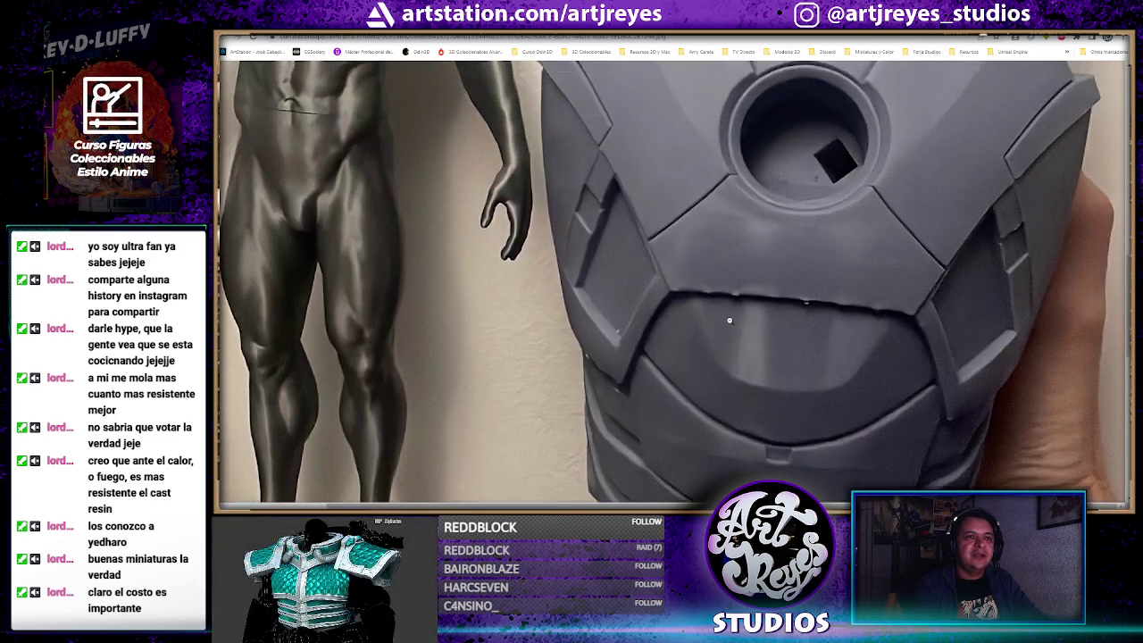
scroll(732, 319, up, 2)
scroll(728, 322, down, 3)
scroll(726, 321, down, 3)
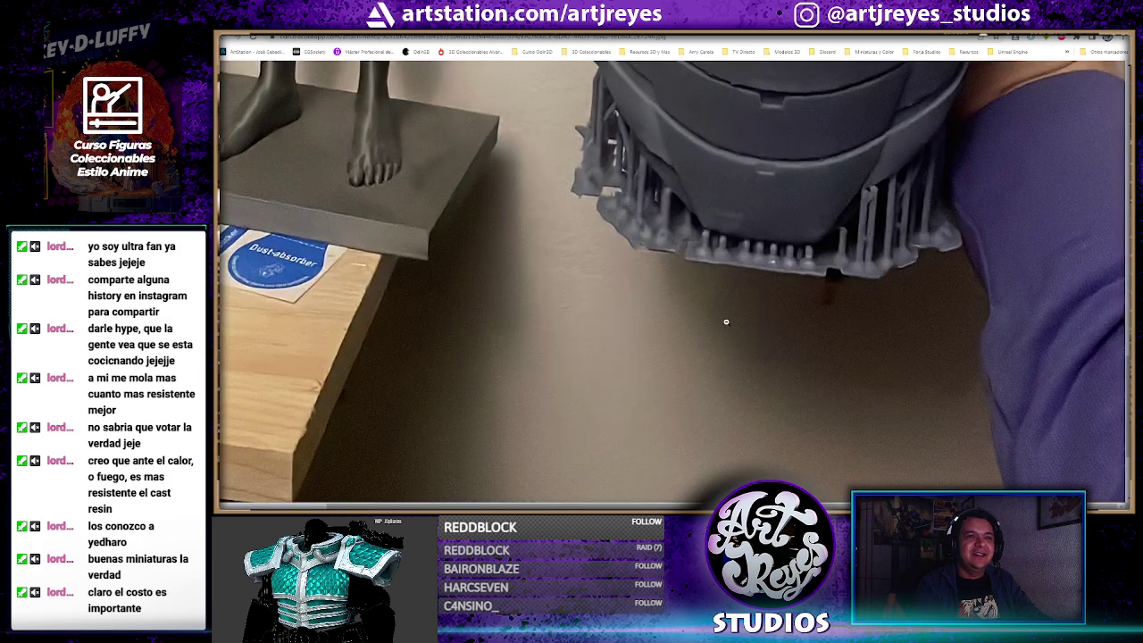
scroll(732, 337, up, 1)
scroll(733, 338, up, 1)
scroll(734, 337, up, 2)
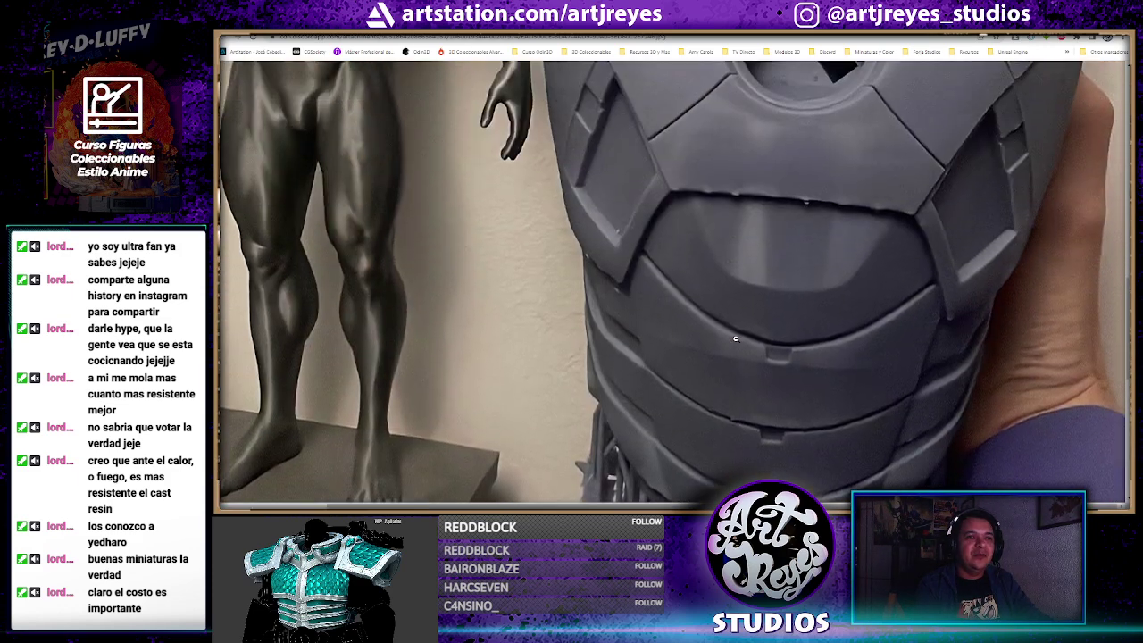
scroll(735, 339, up, 3)
scroll(736, 339, up, 2)
click(735, 338)
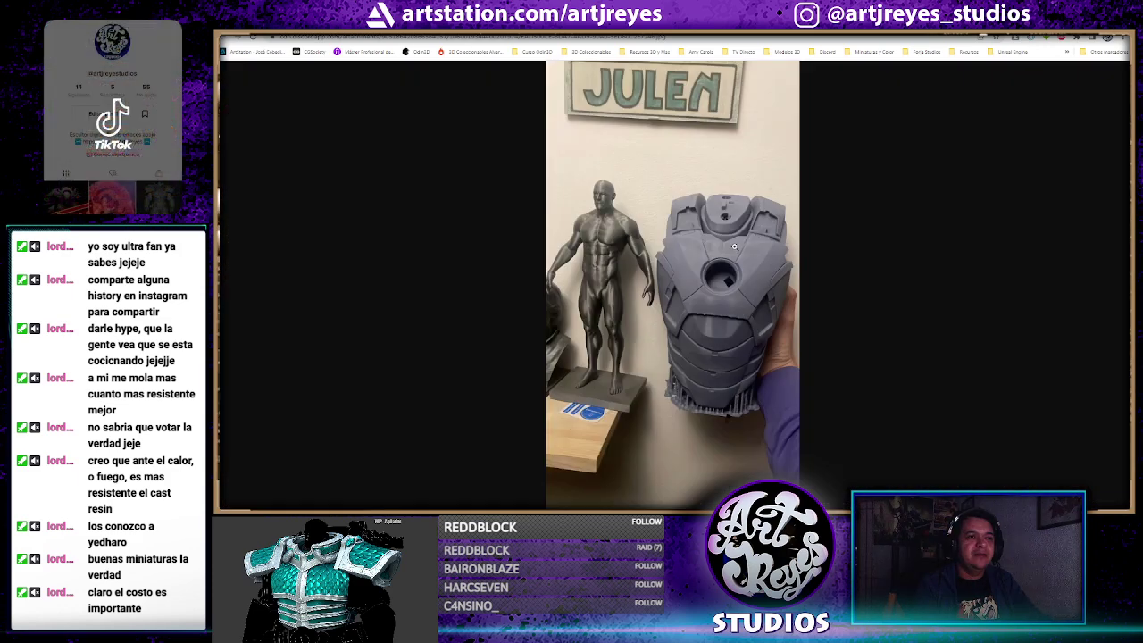
key(Escape)
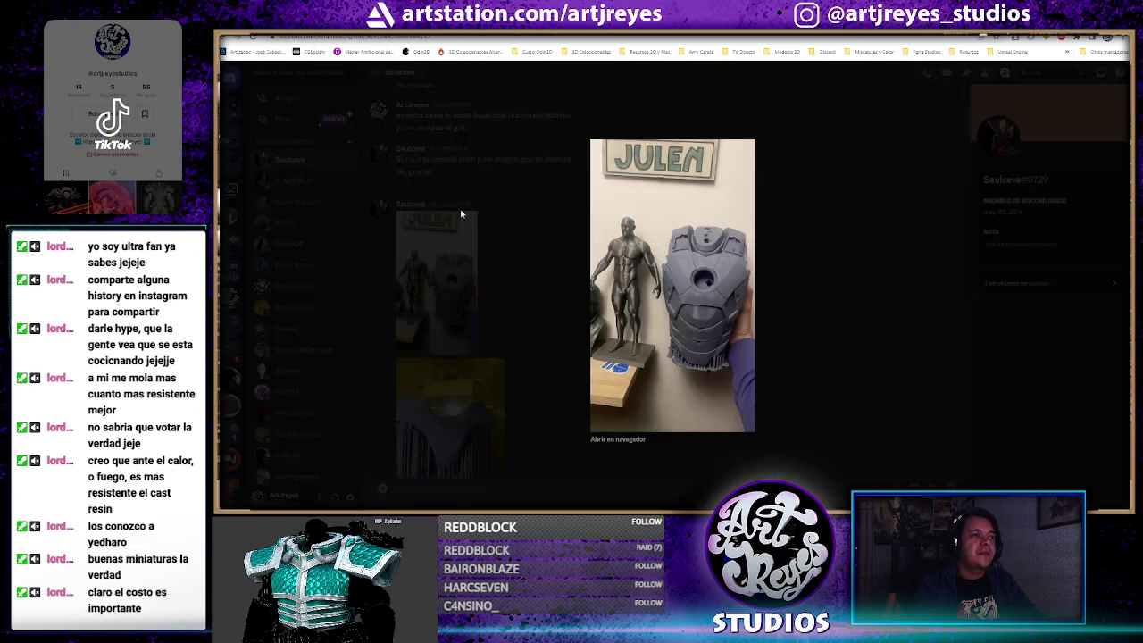
click(541, 288)
Enlarge the yellow-lit armor print photo, then play the statue video fullscreen
scroll(486, 364, down, 1)
click(458, 282)
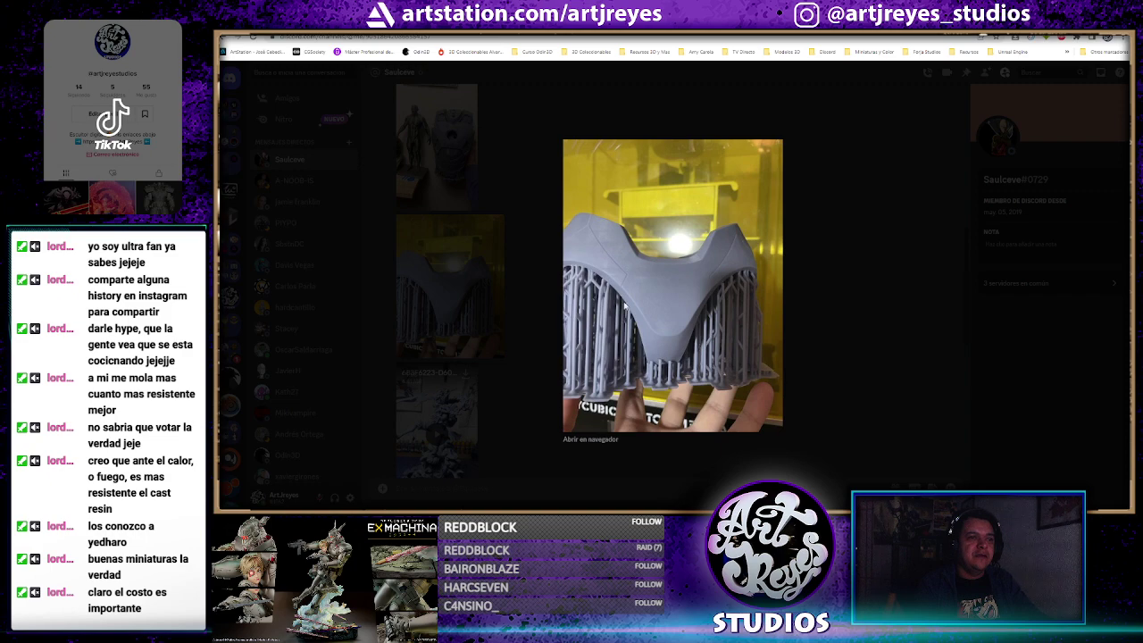
click(476, 404)
scroll(447, 357, down, 2)
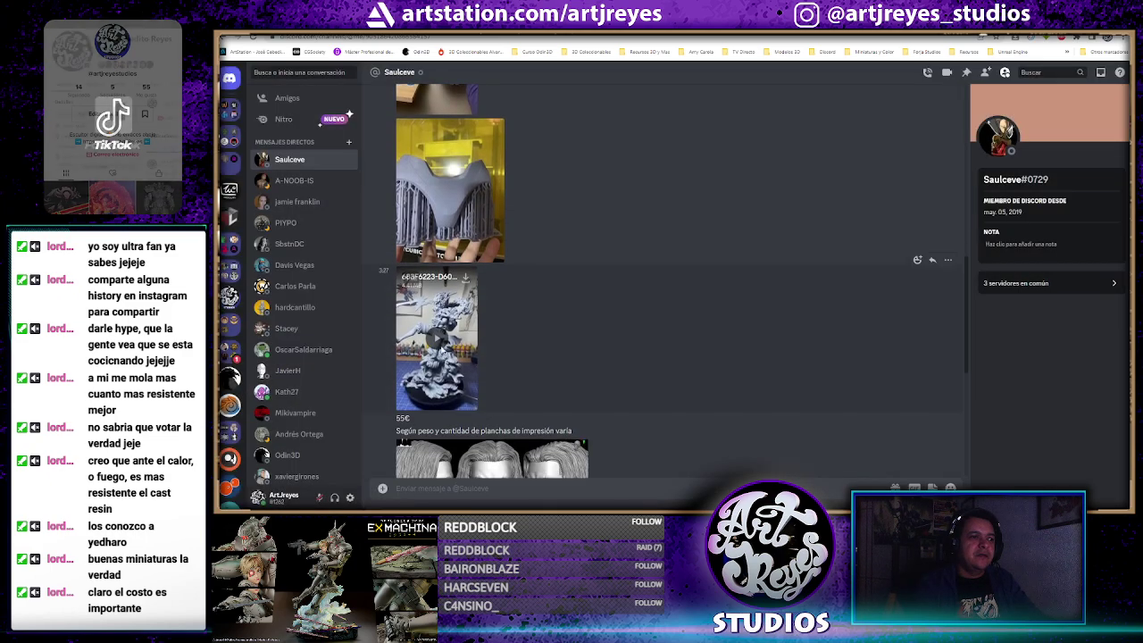
click(468, 402)
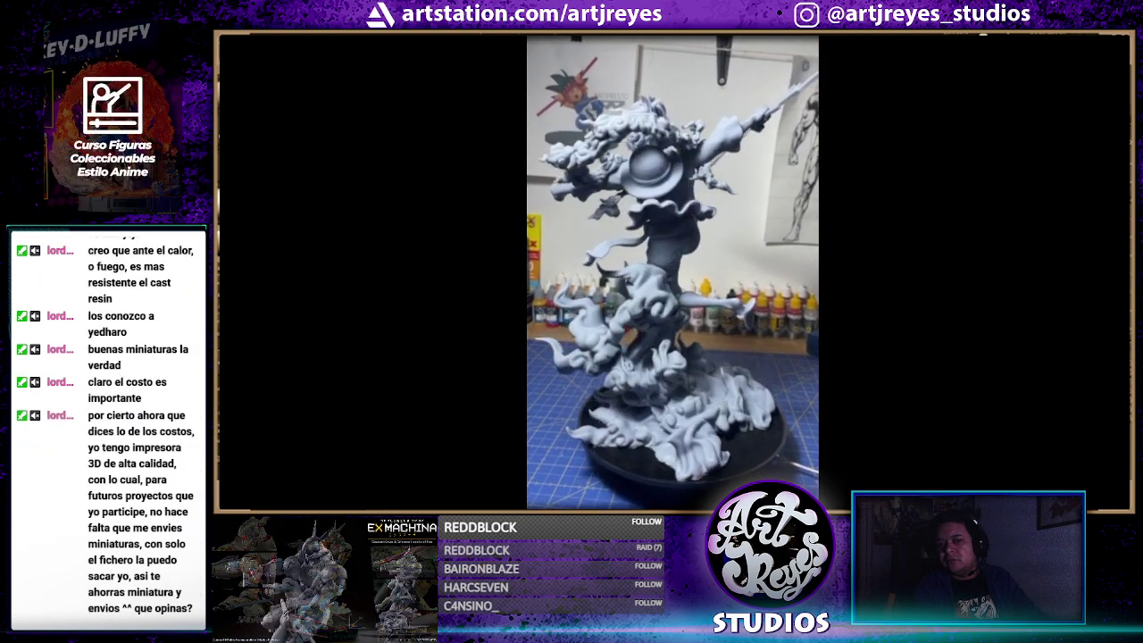
Exit the fullscreen statue video, back to the chat showing the 55€ print-plate note
key(Escape)
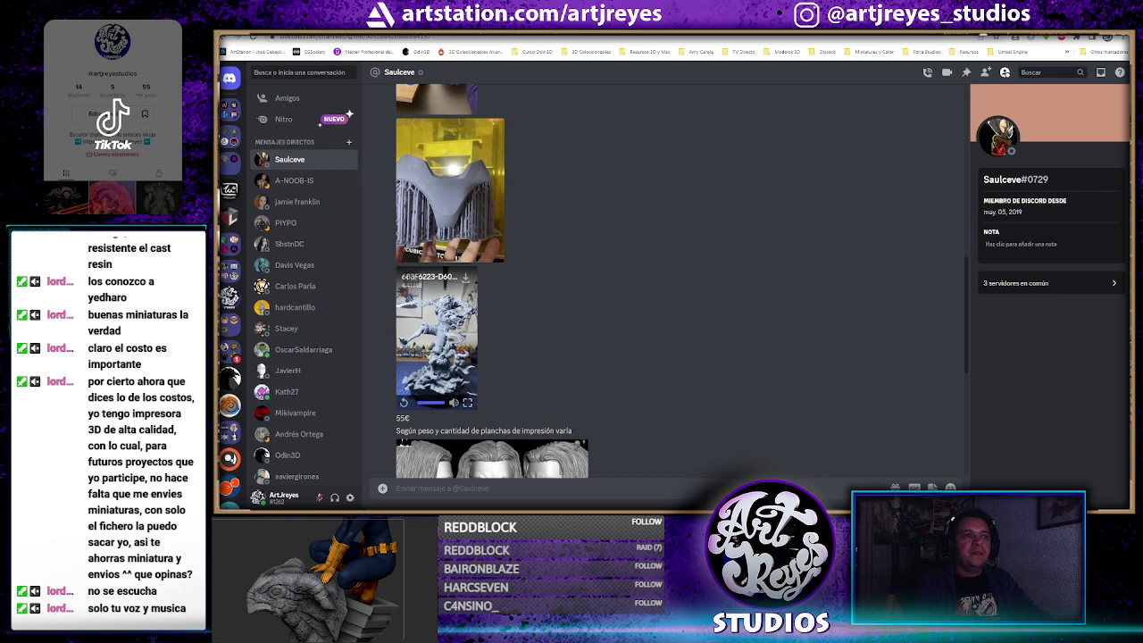
mouse_move(564, 305)
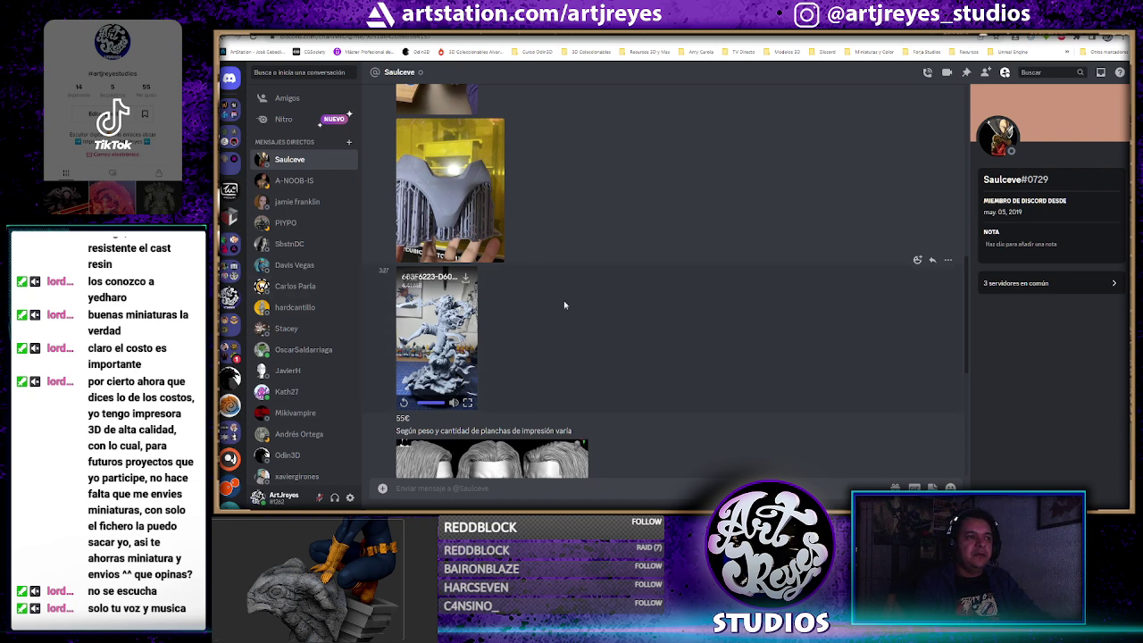
Open the O3D Students #collectibles channel, then switch to the Alpharius renders folder
scroll(554, 300, down, 2)
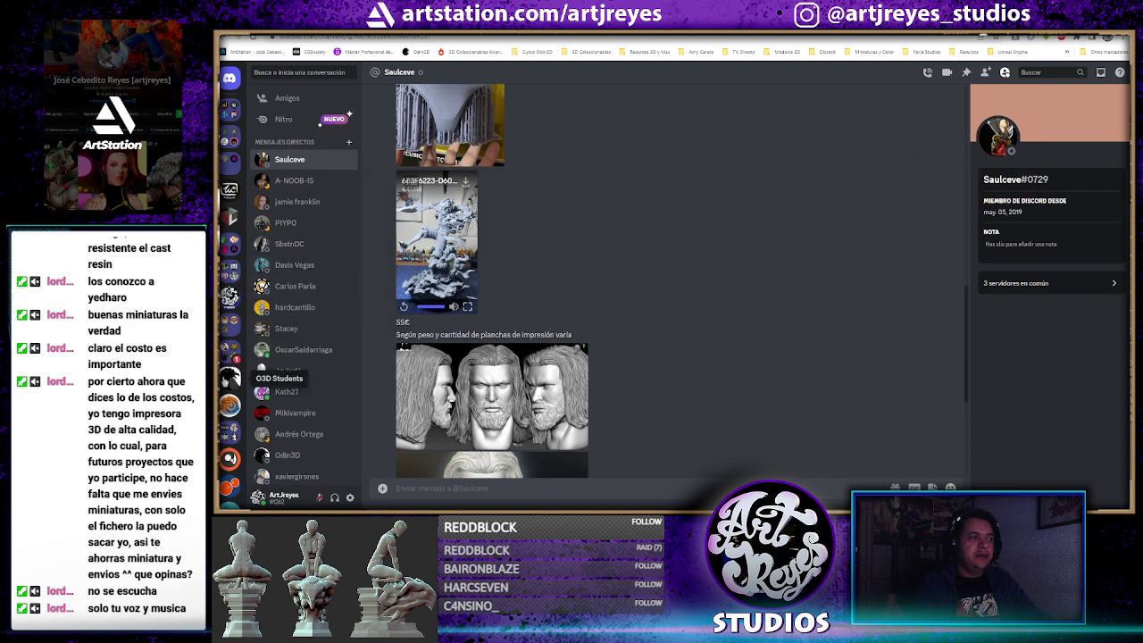
click(230, 379)
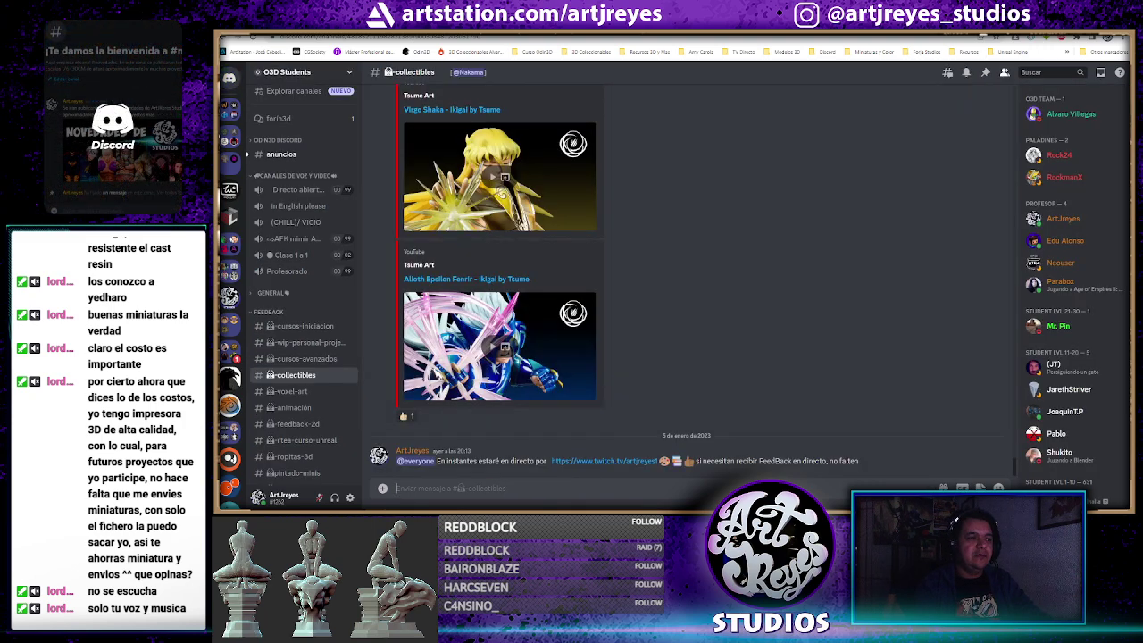
key(alt+Tab)
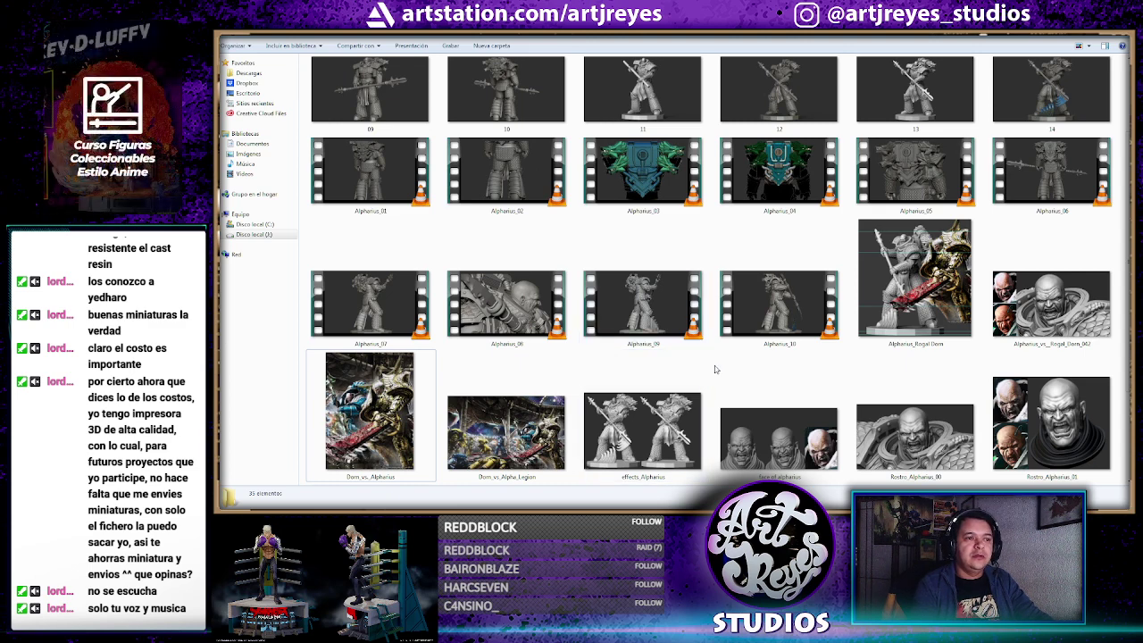
Select the effects_Alpharius and Dorn_vs_Alpha_Legion renders, clear the selection, then return to Discord
scroll(714, 369, down, 1)
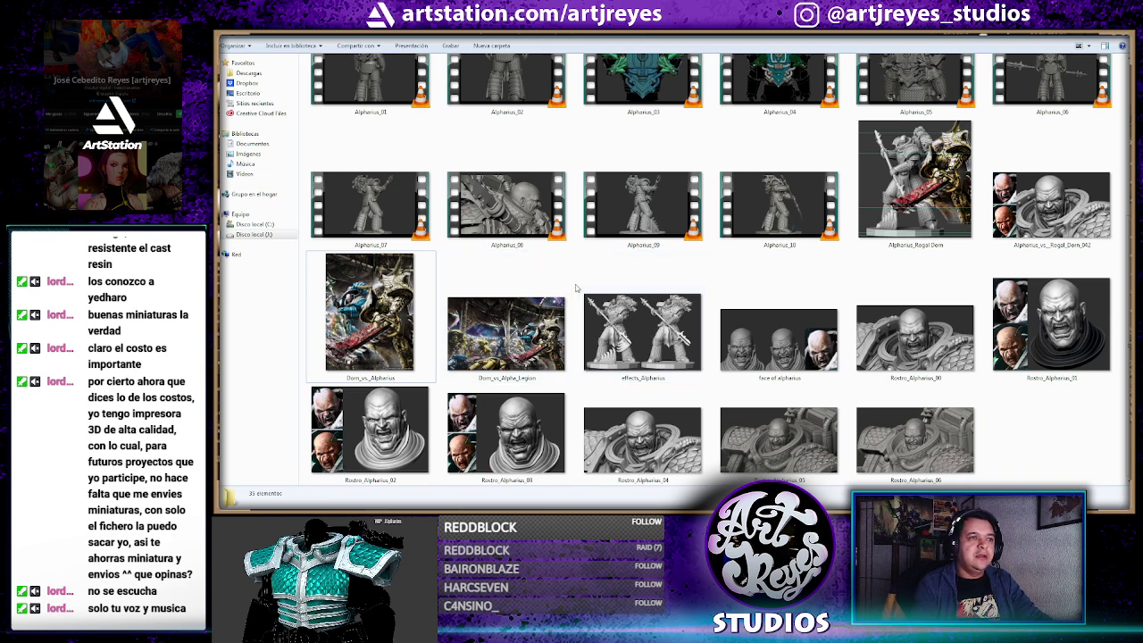
click(590, 314)
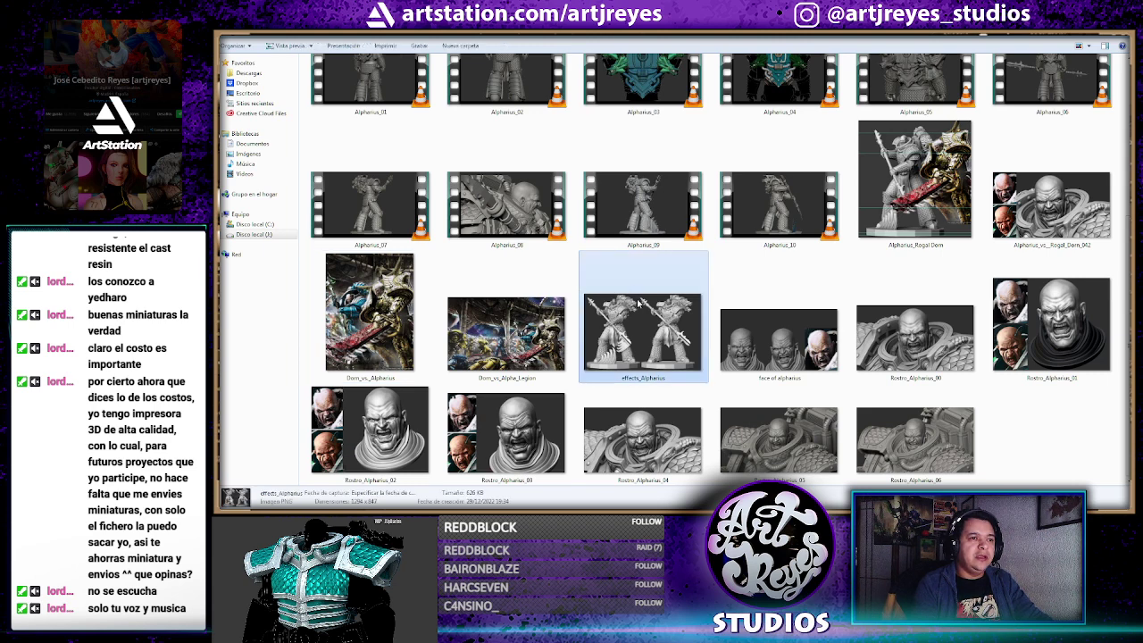
click(572, 323)
click(580, 310)
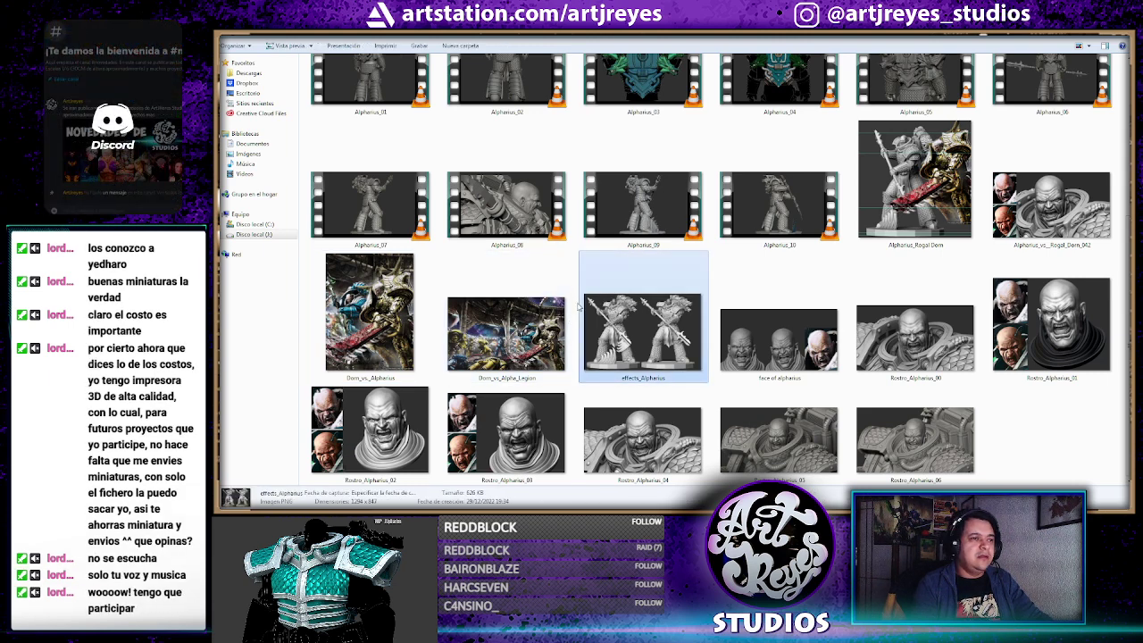
click(576, 305)
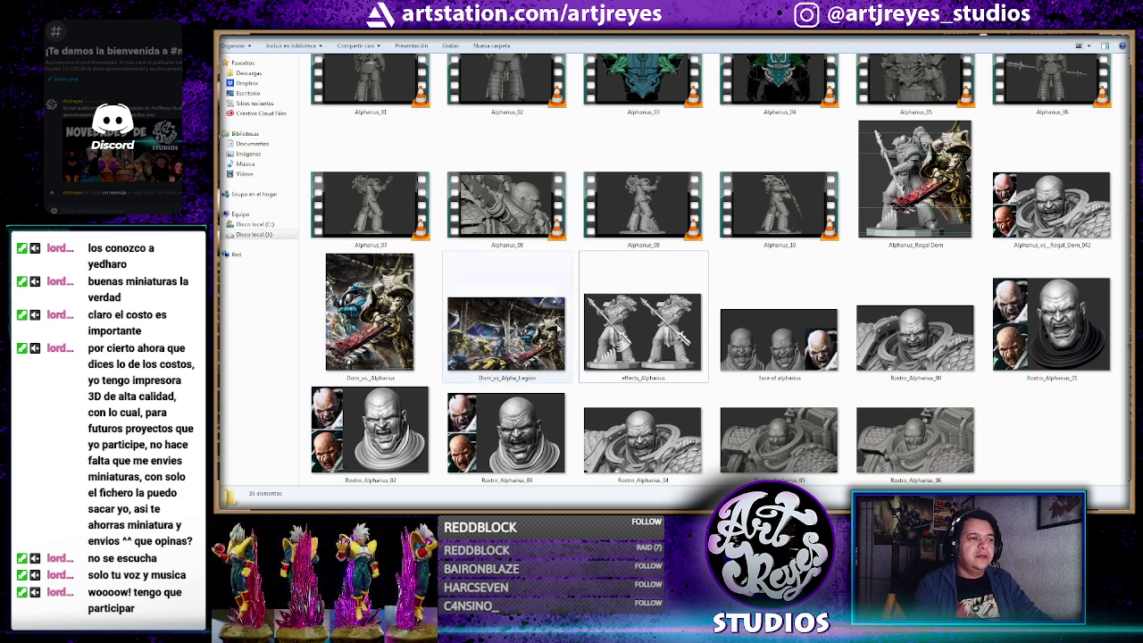
key(alt+Tab)
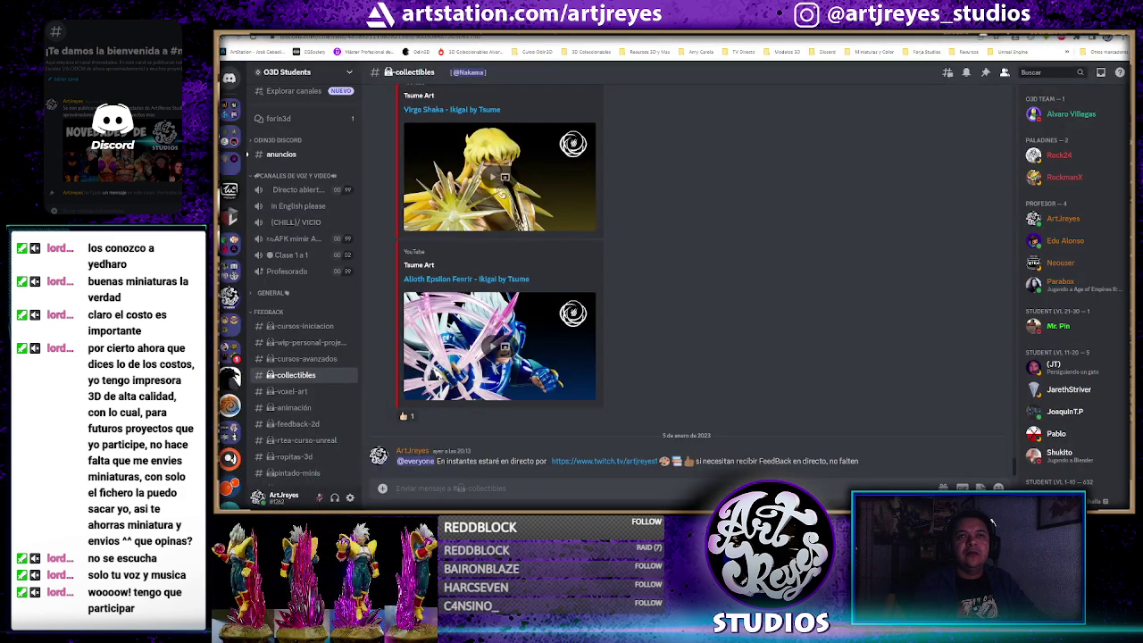
Open the Twitch home page in a new tab and show more followed channels
key(ctrl+t)
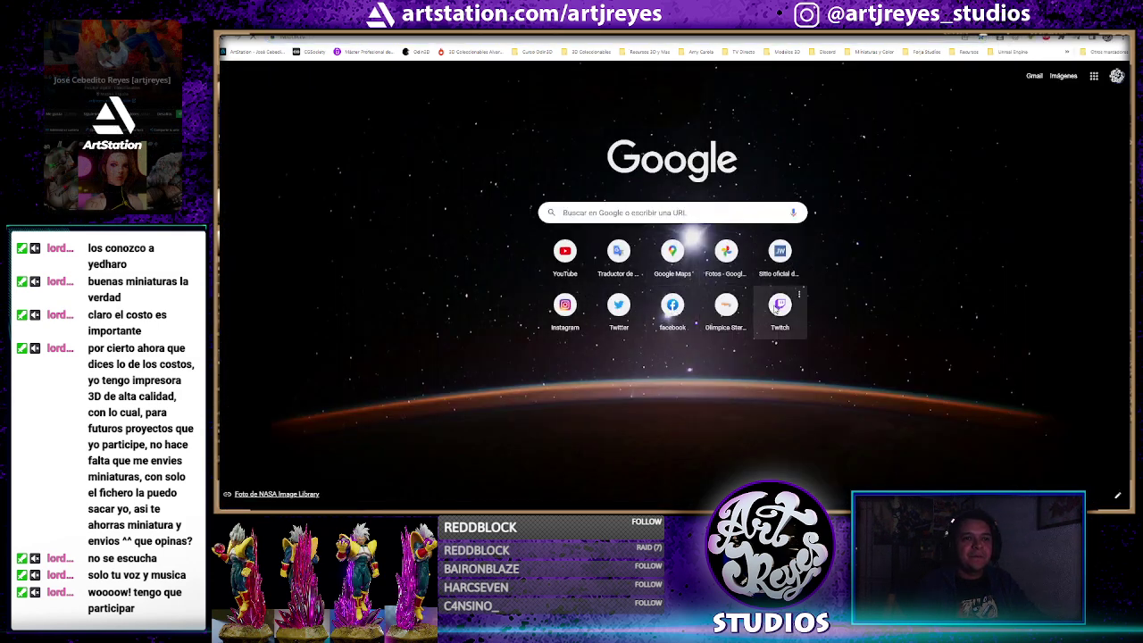
click(776, 307)
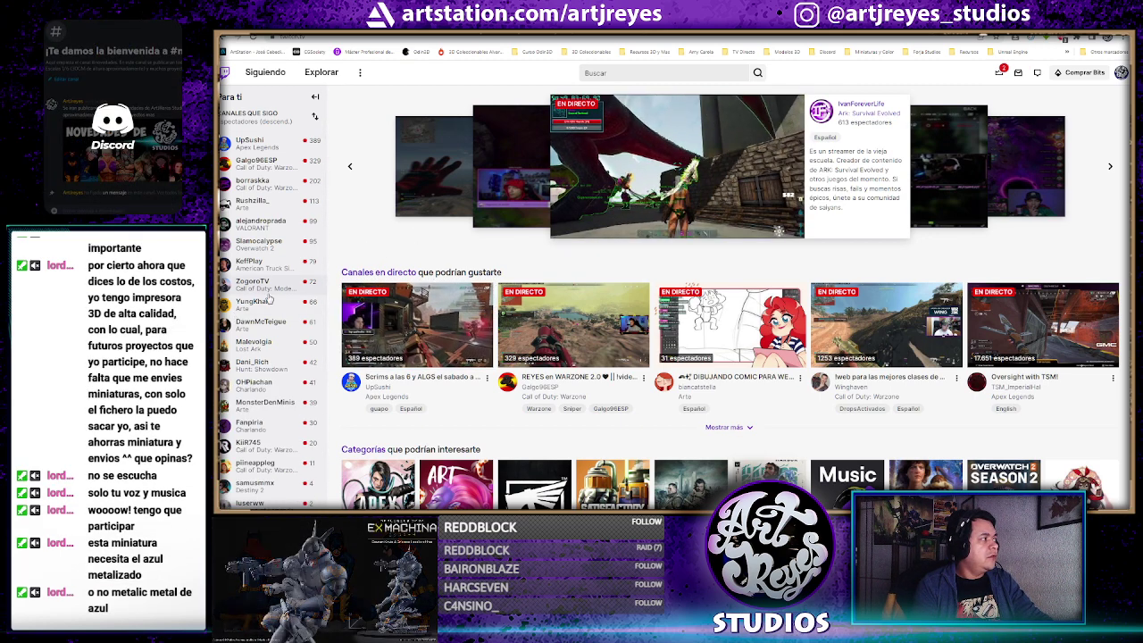
click(248, 384)
scroll(268, 300, down, 1)
scroll(269, 299, down, 1)
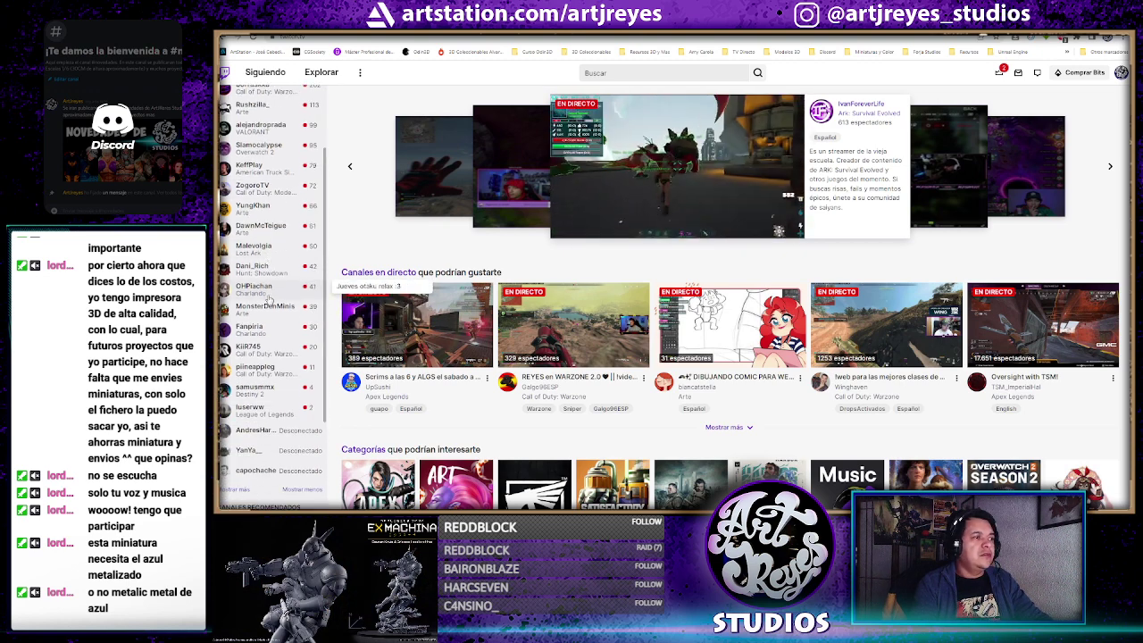
Expand the followed list to include offline channels, then return to Discord's collectibles channel
scroll(269, 306, down, 1)
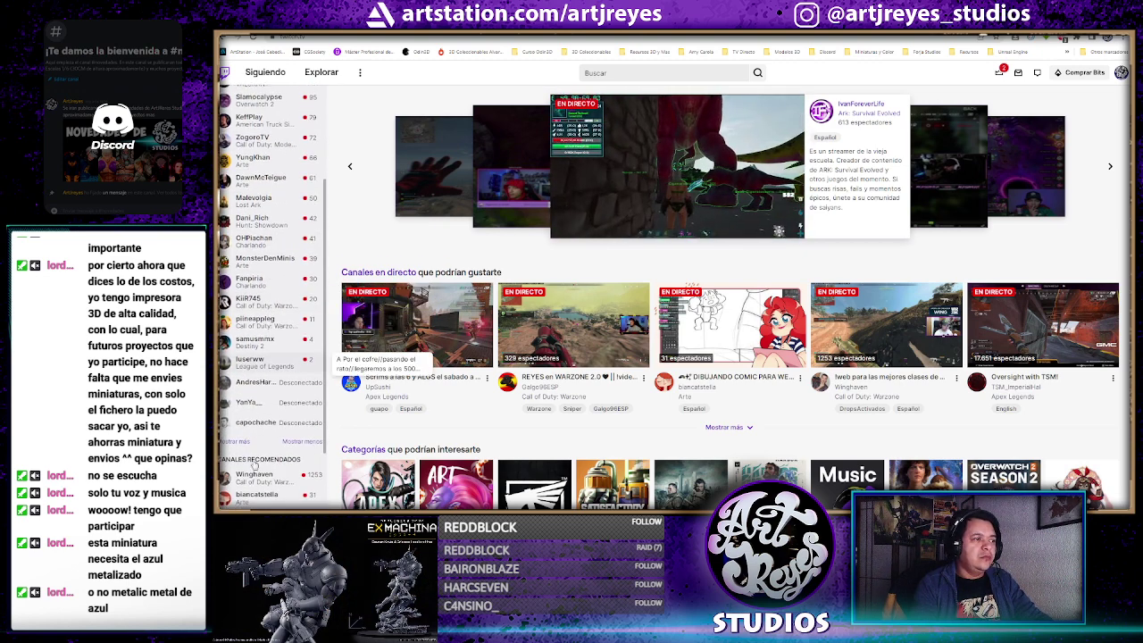
click(236, 441)
scroll(270, 383, down, 3)
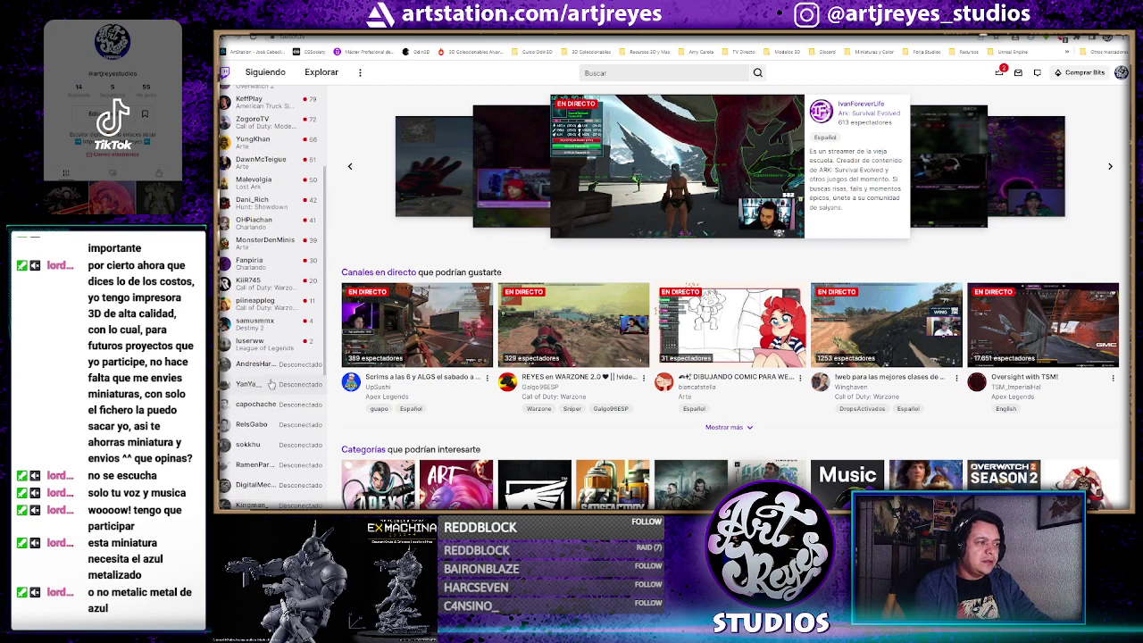
scroll(271, 383, down, 1)
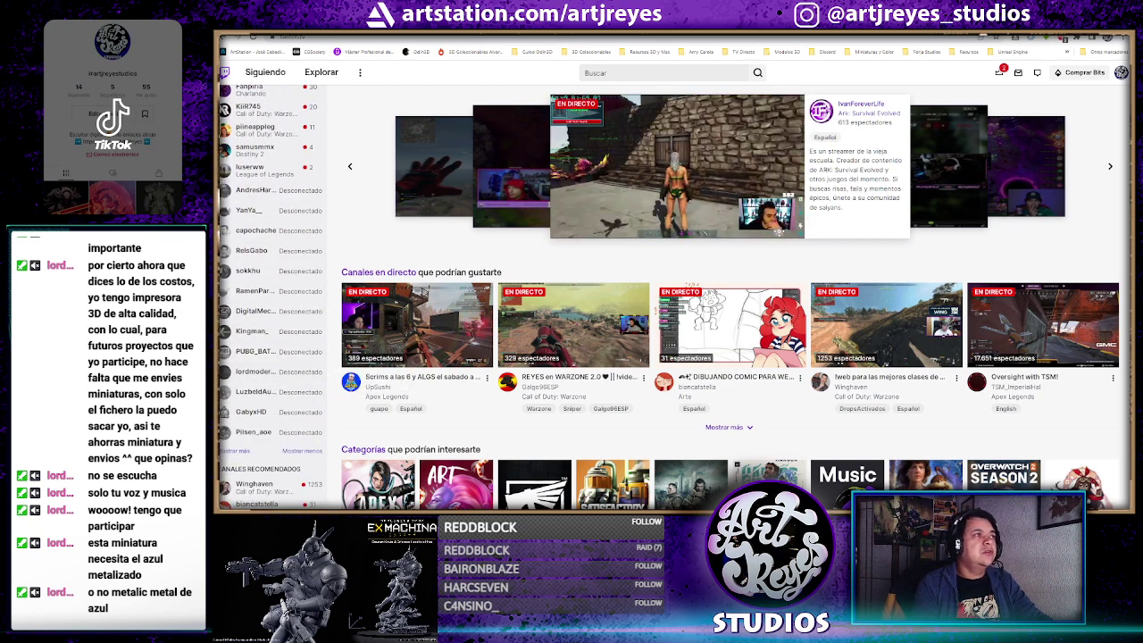
key(ctrl+Tab)
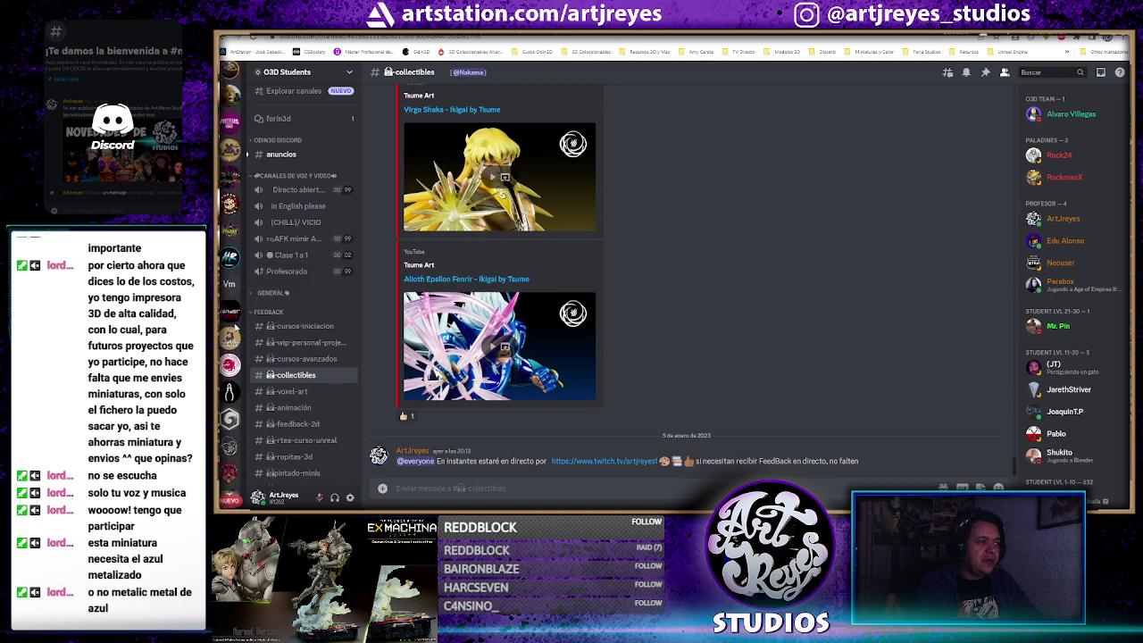
Switch to the other server and open #redes-sociales, then the #twitch-directos announcements channel
click(245, 348)
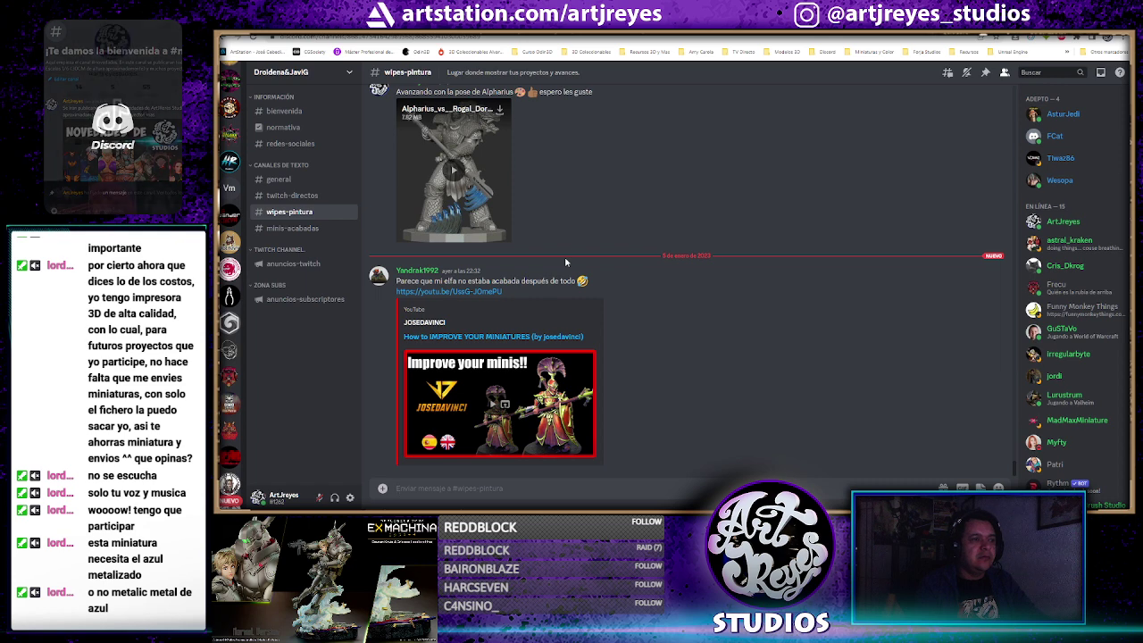
mouse_move(453, 170)
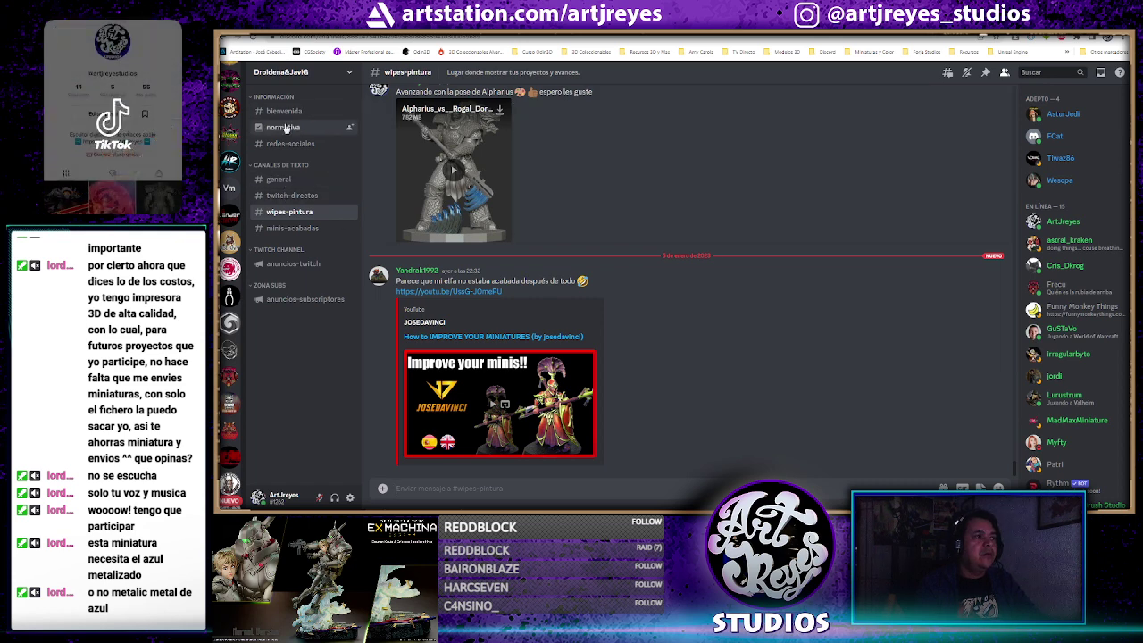
click(290, 144)
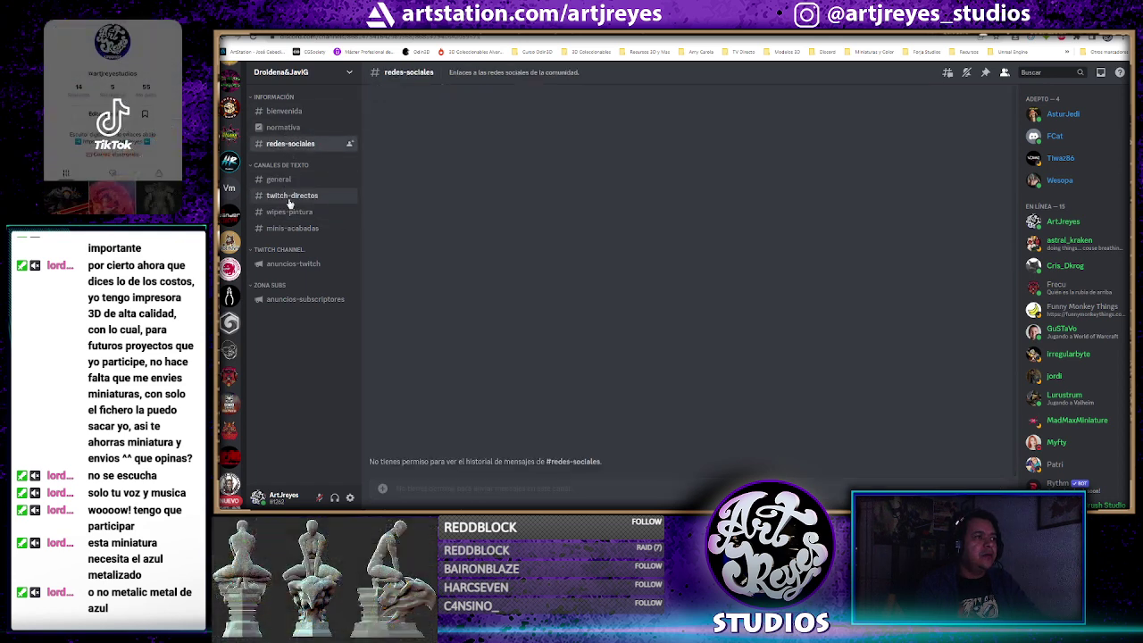
click(290, 195)
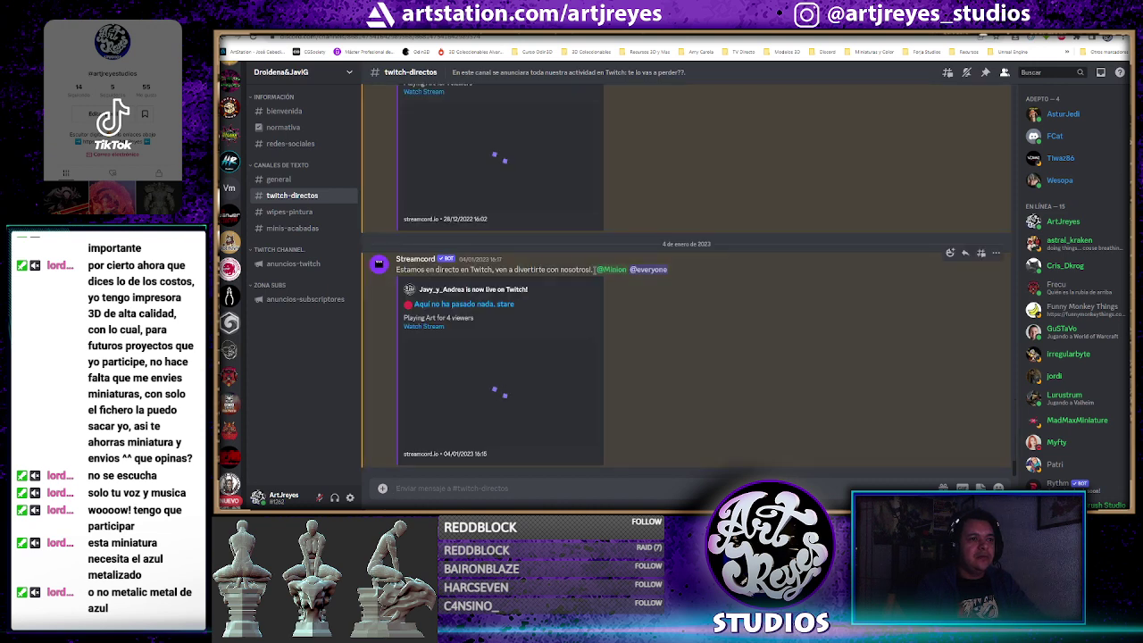
Follow the latest Streamcord stream link and confirm '¡Sip!' to open the creator's Twitch channel
click(491, 305)
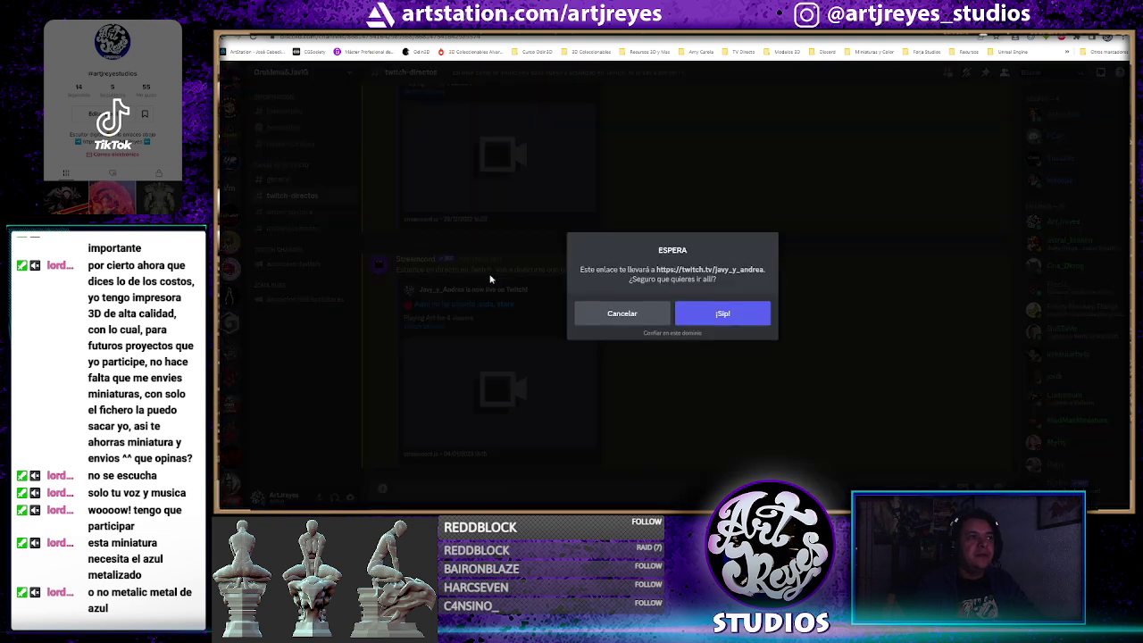
click(711, 317)
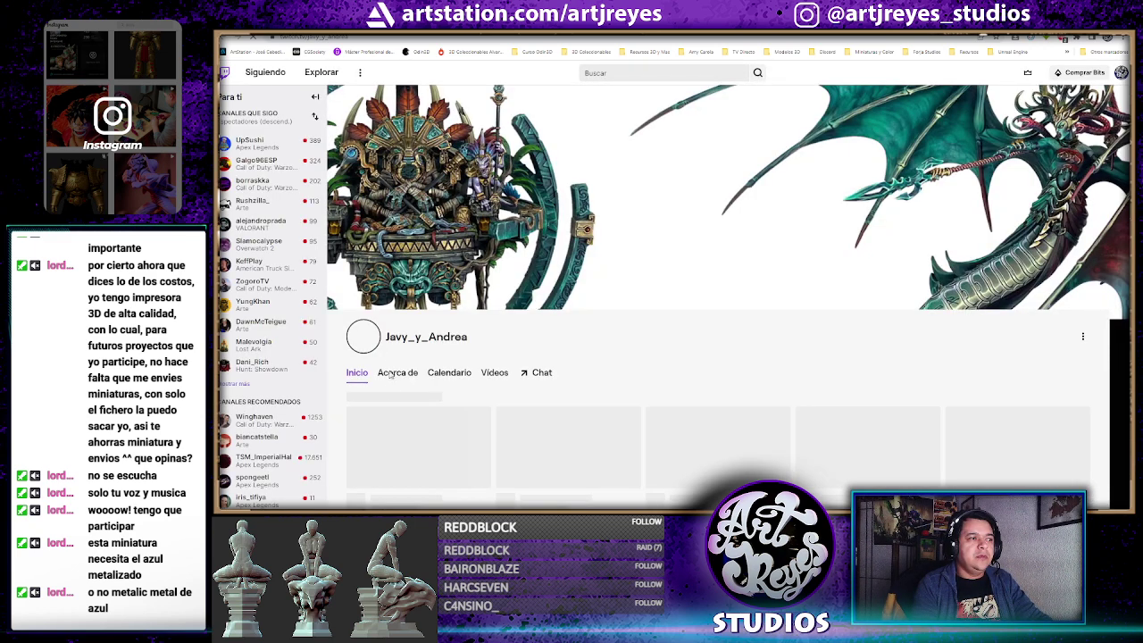
Play the latest past broadcast, 'Aqui no ha pasado nada. stare', from Emisiones recientes
scroll(695, 307, down, 3)
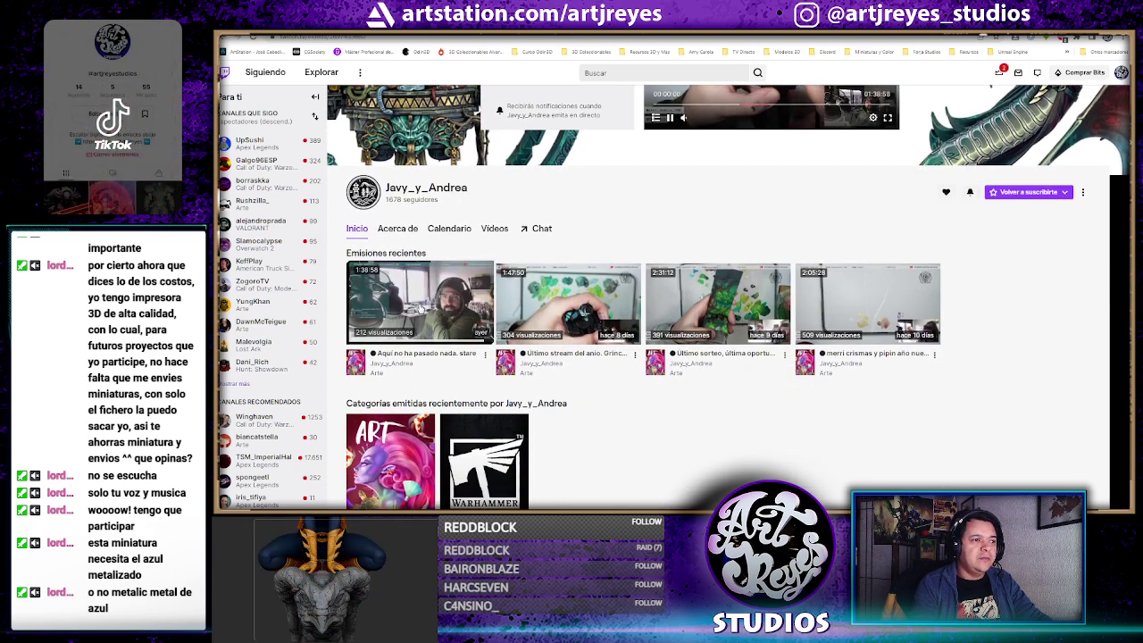
click(419, 304)
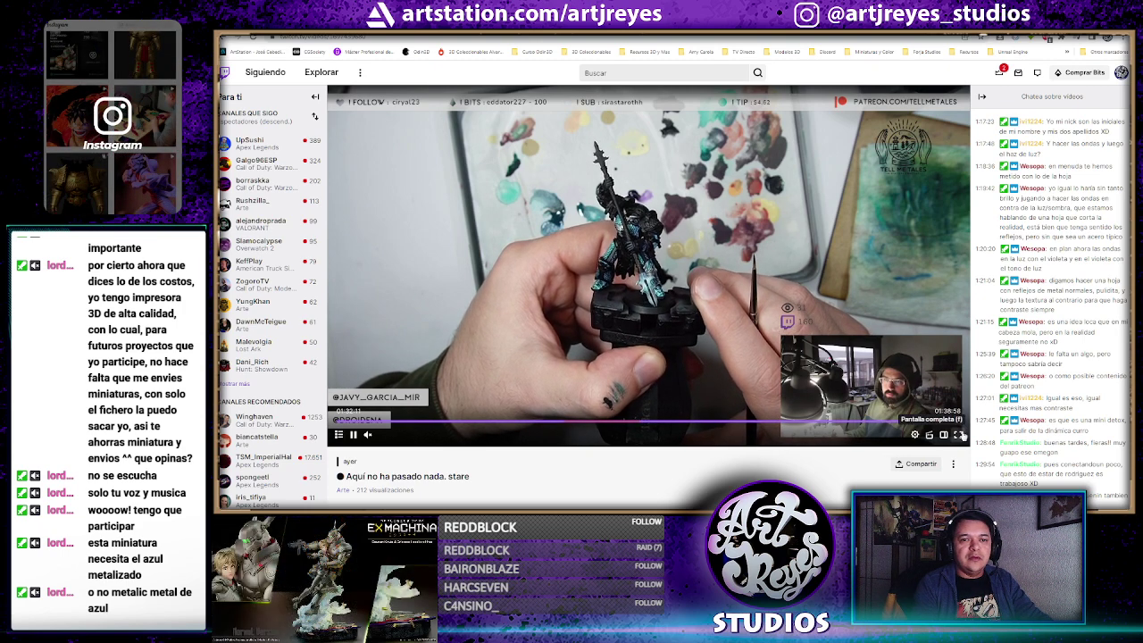
Watch the replay fullscreen, jump to about 23:54 for the painting close-up, exit, and return to Discord
double_click(665, 270)
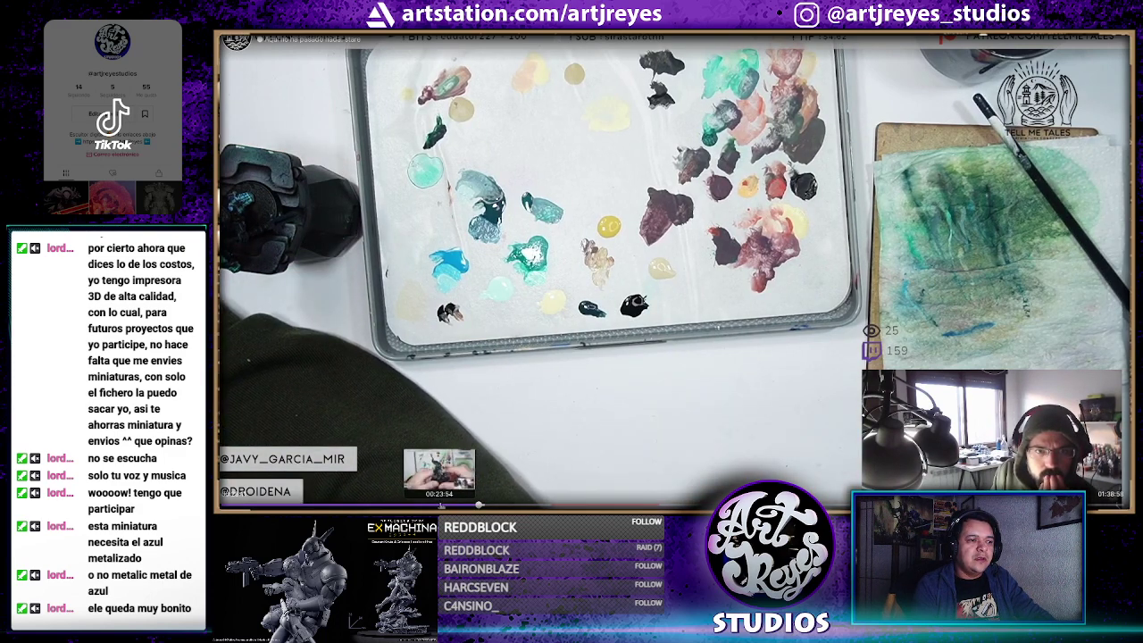
click(440, 506)
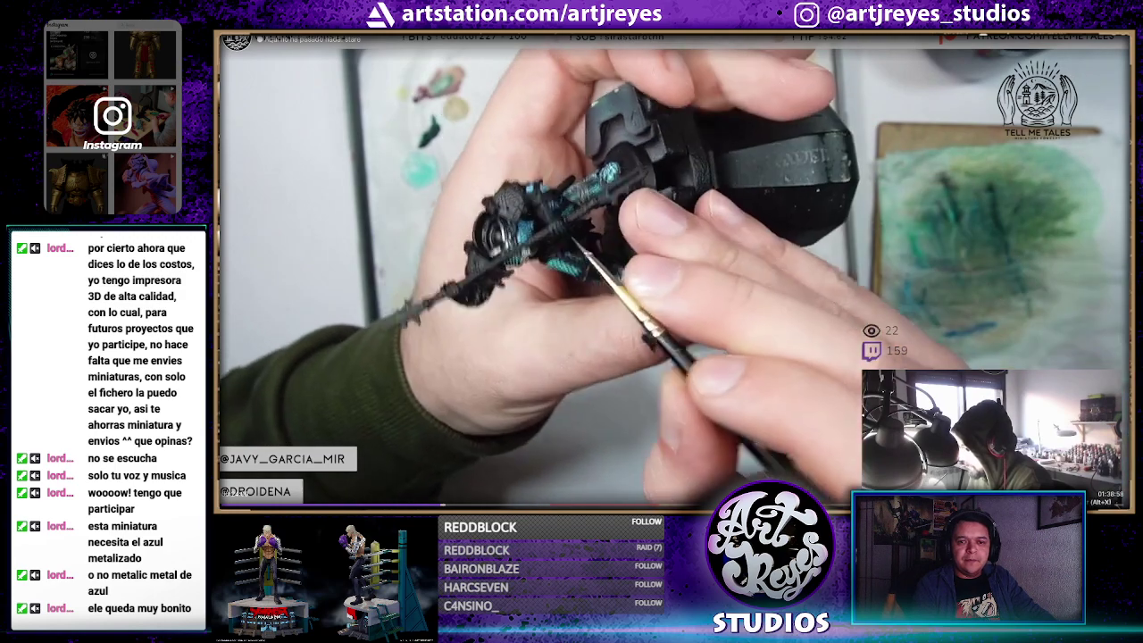
key(Escape)
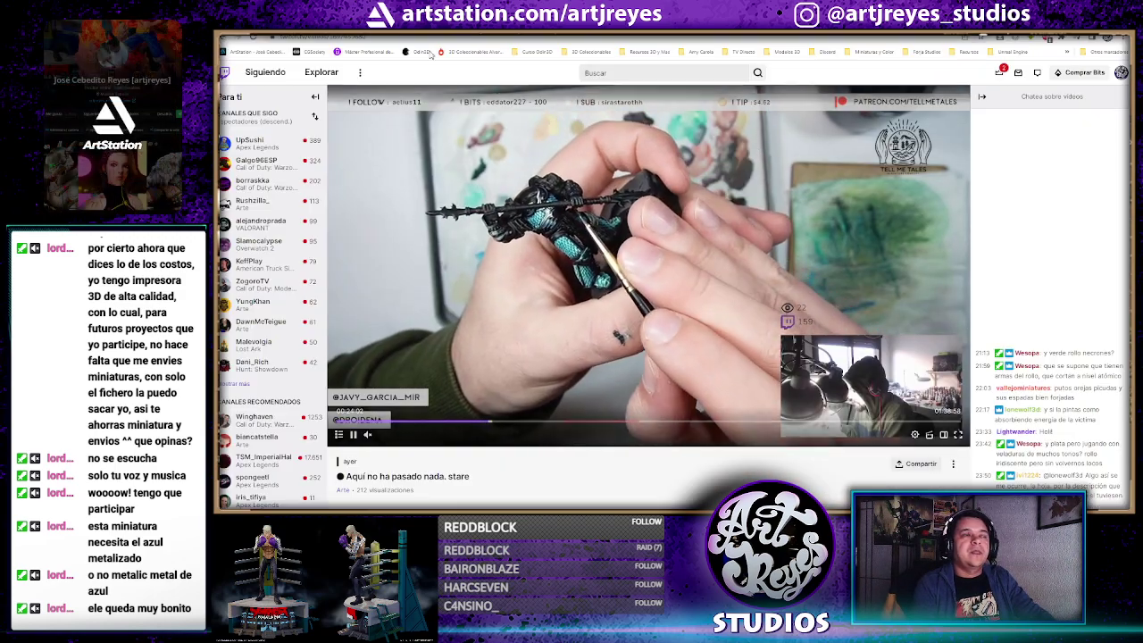
key(alt+Tab)
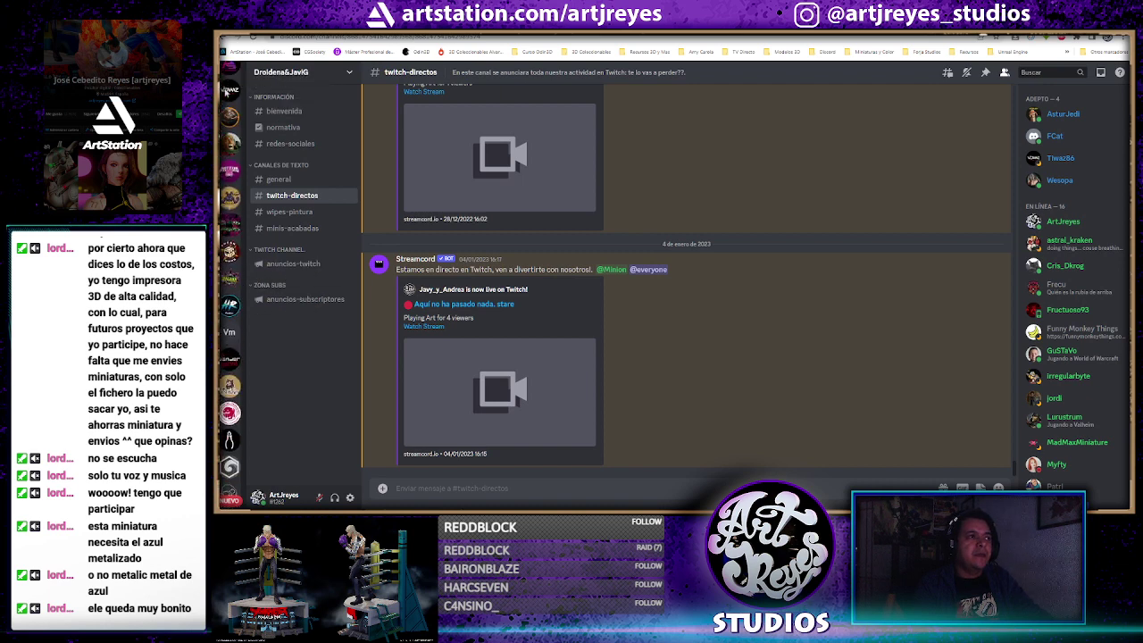
Open the O3D Students server's collectibles channel, then switch back to ZBrush
scroll(227, 93, down, 5)
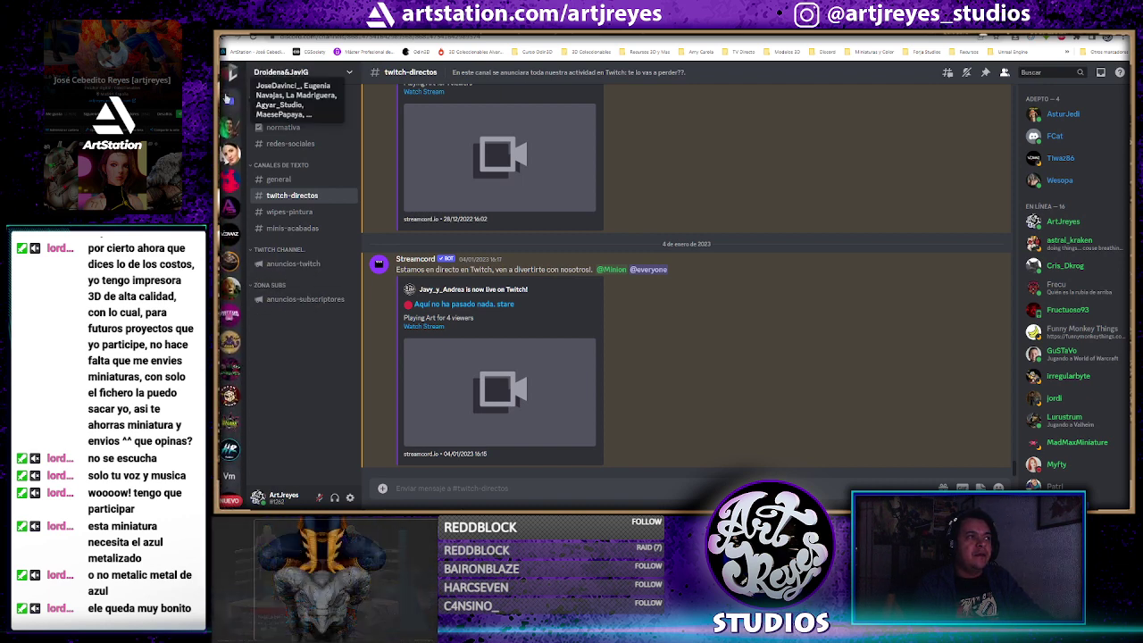
scroll(230, 143, down, 3)
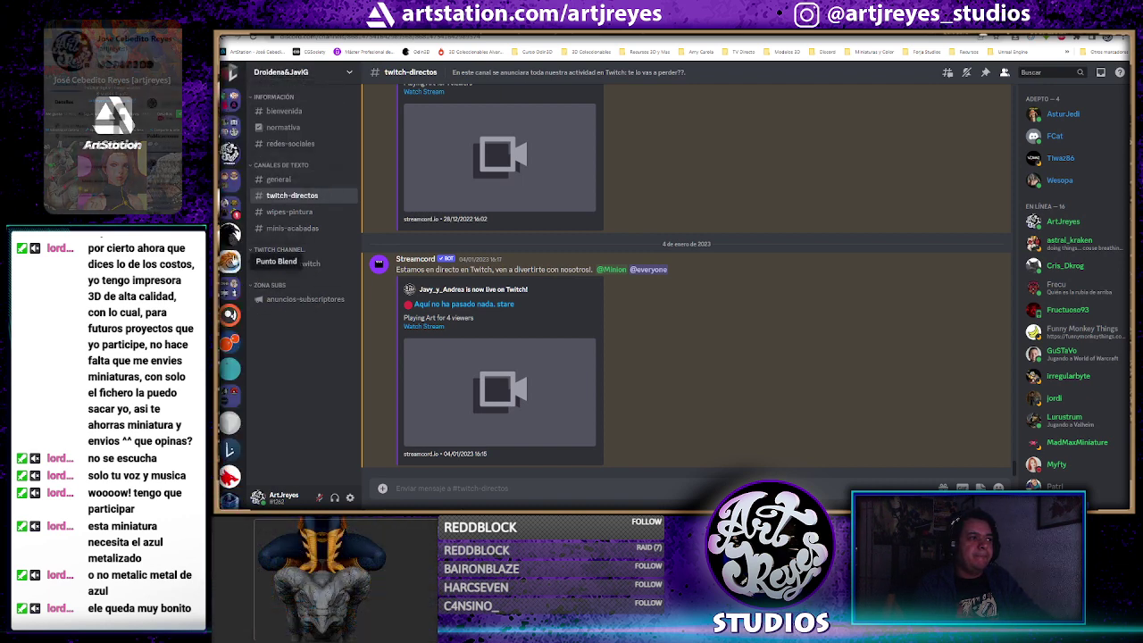
click(230, 234)
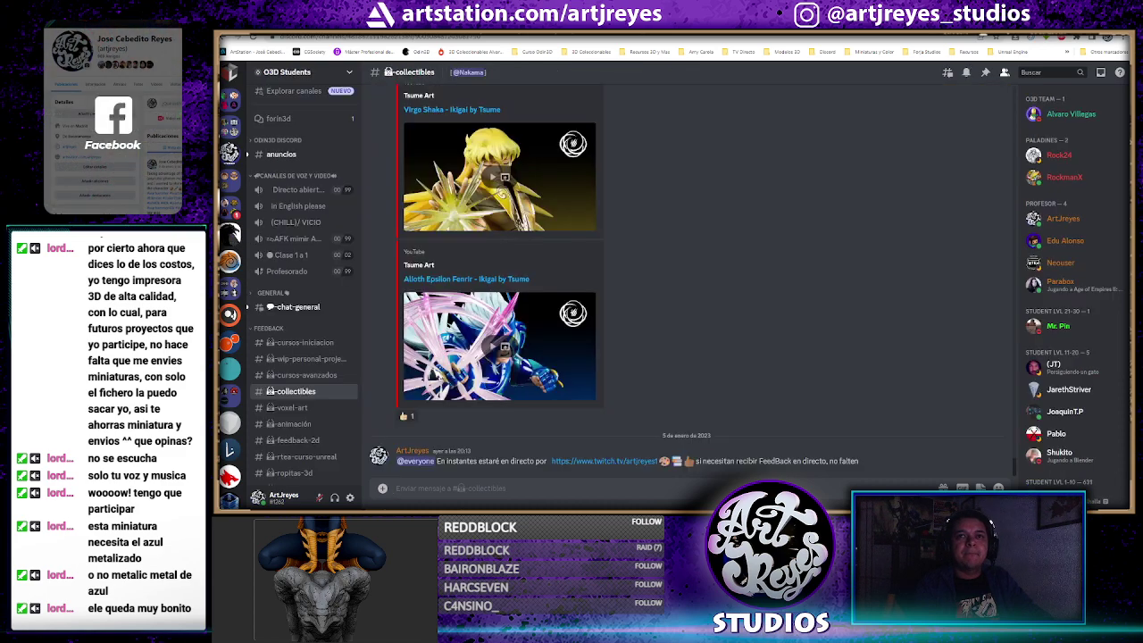
key(alt+Tab)
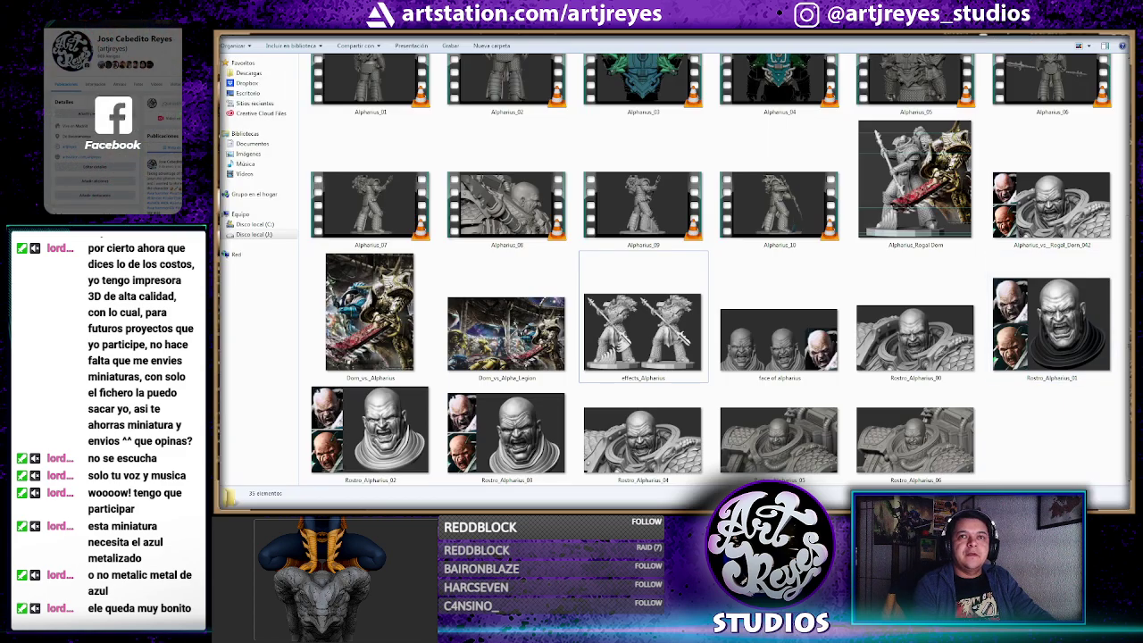
key(alt+Tab)
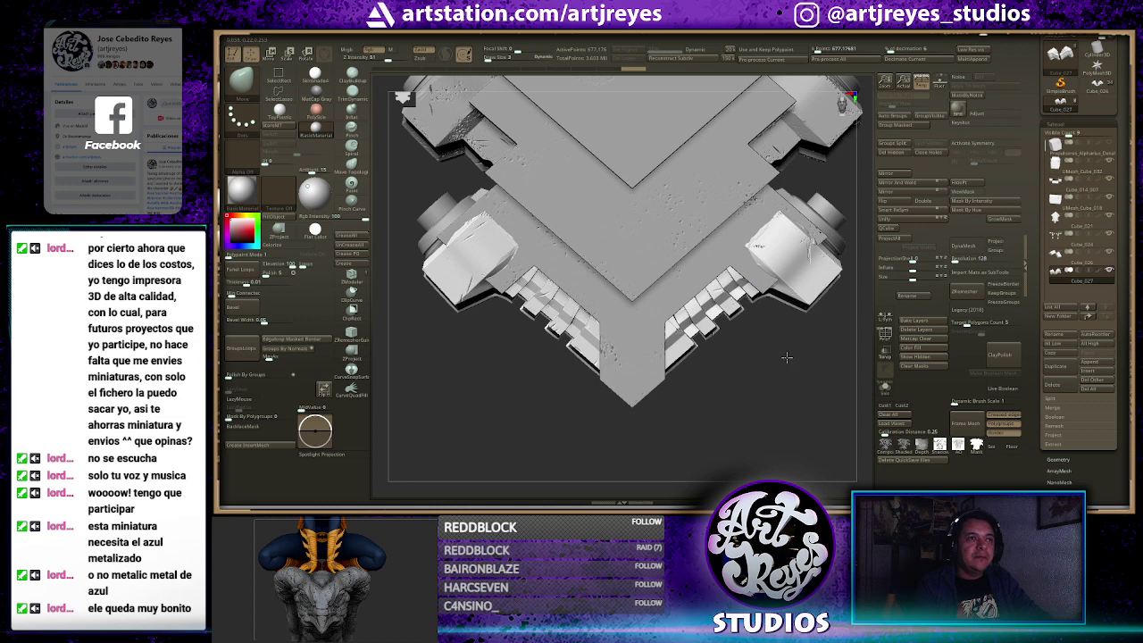
Paste the scratched corner-piece subtool from the detail tool, delete the smooth original, and inspect it
drag(786, 357, 785, 357)
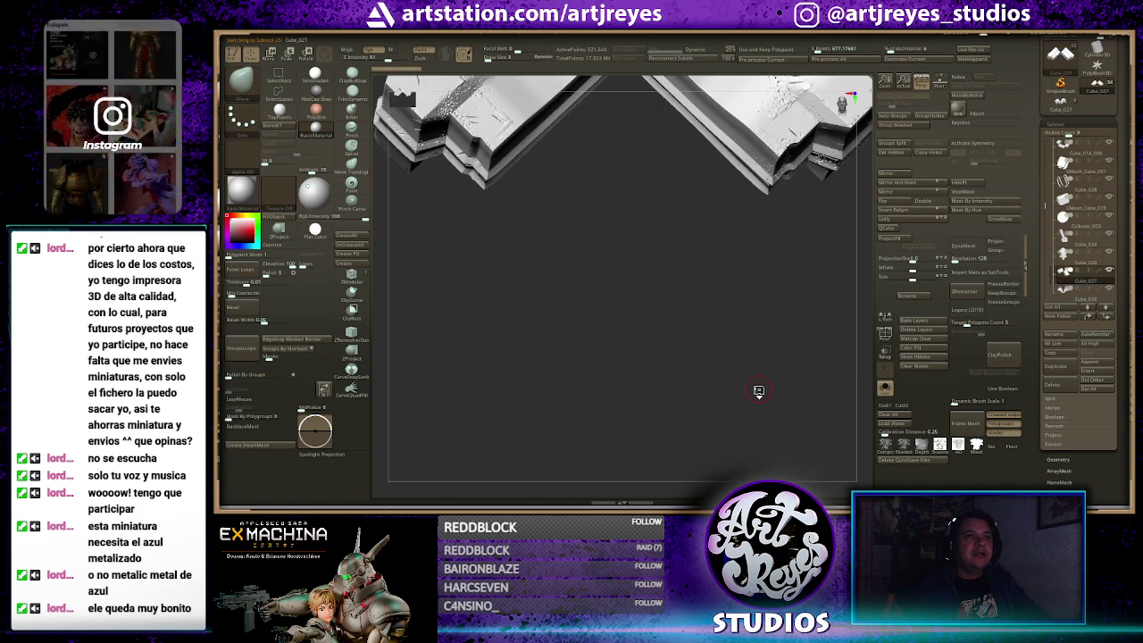
click(1068, 115)
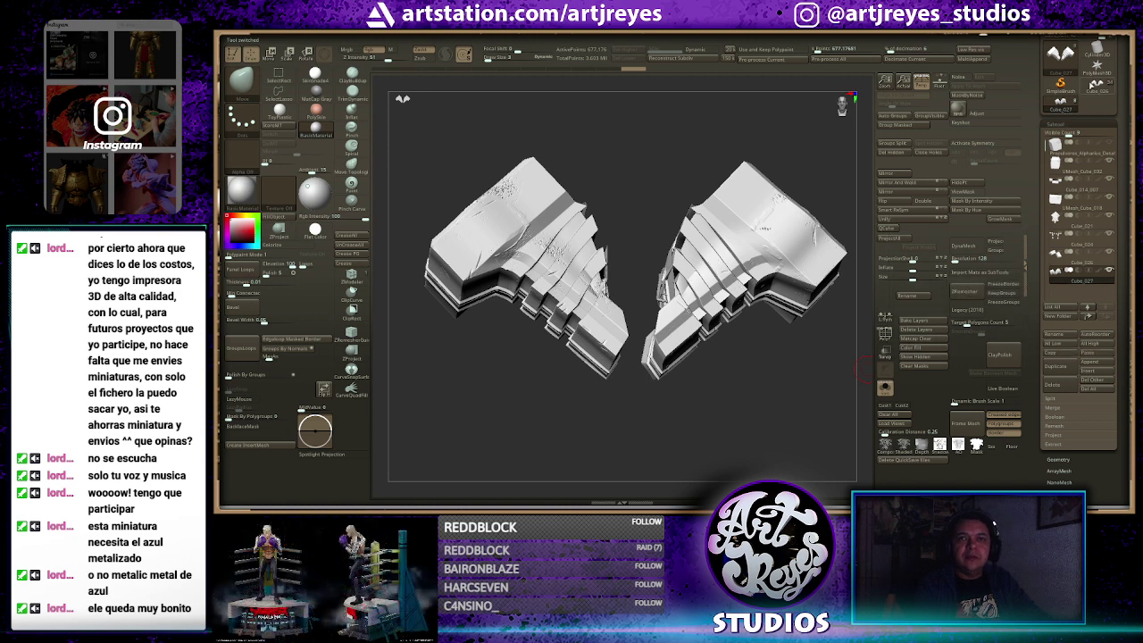
click(1062, 287)
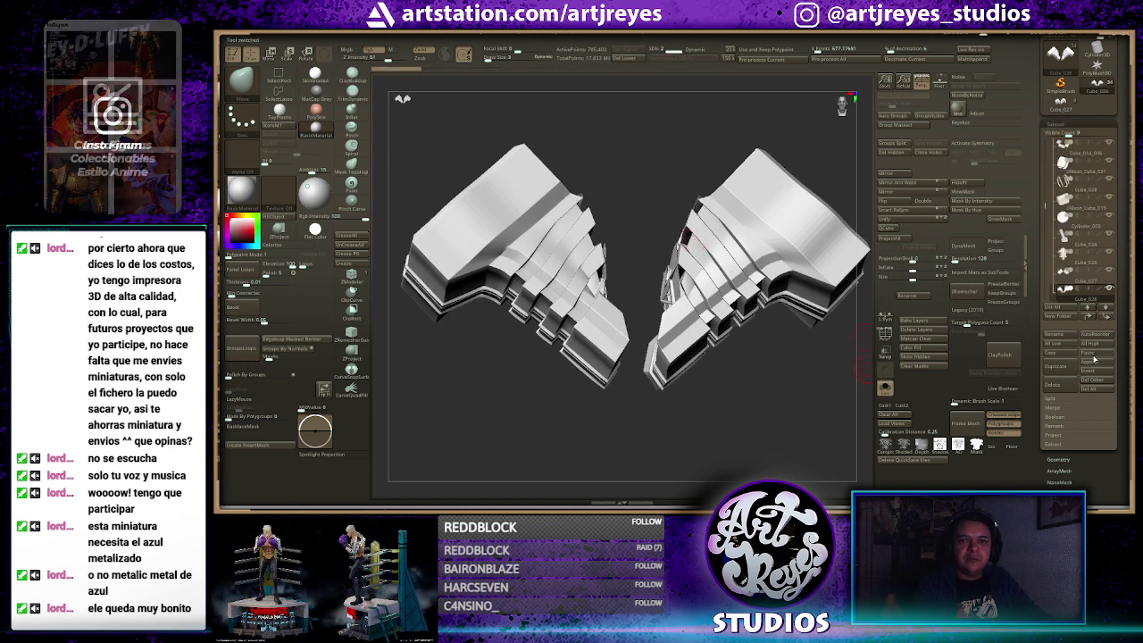
click(1090, 351)
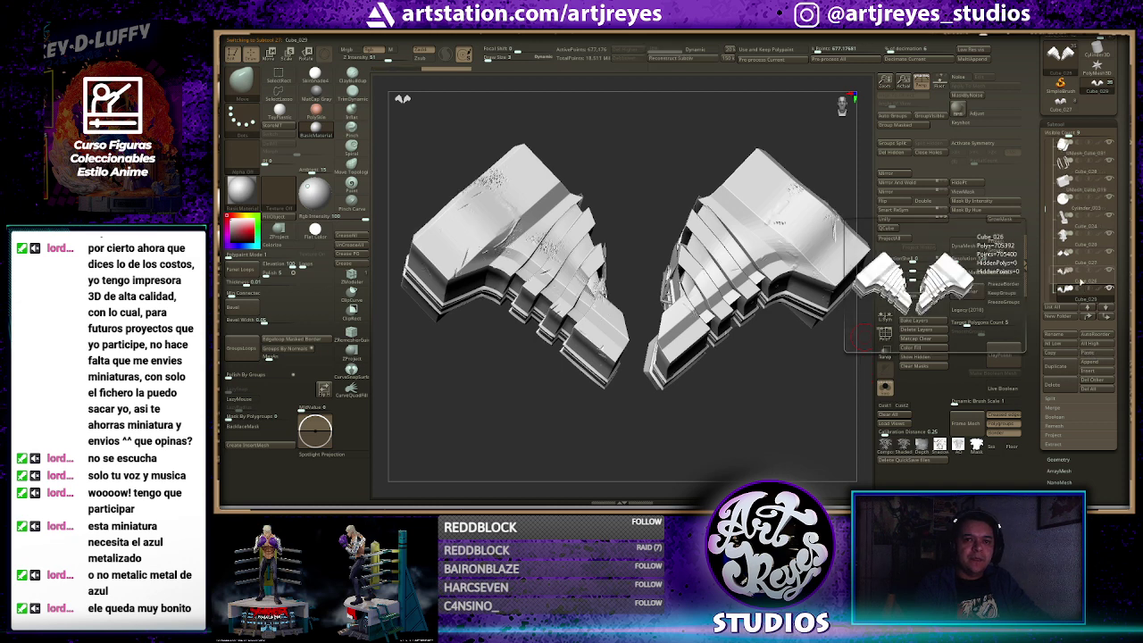
click(1091, 354)
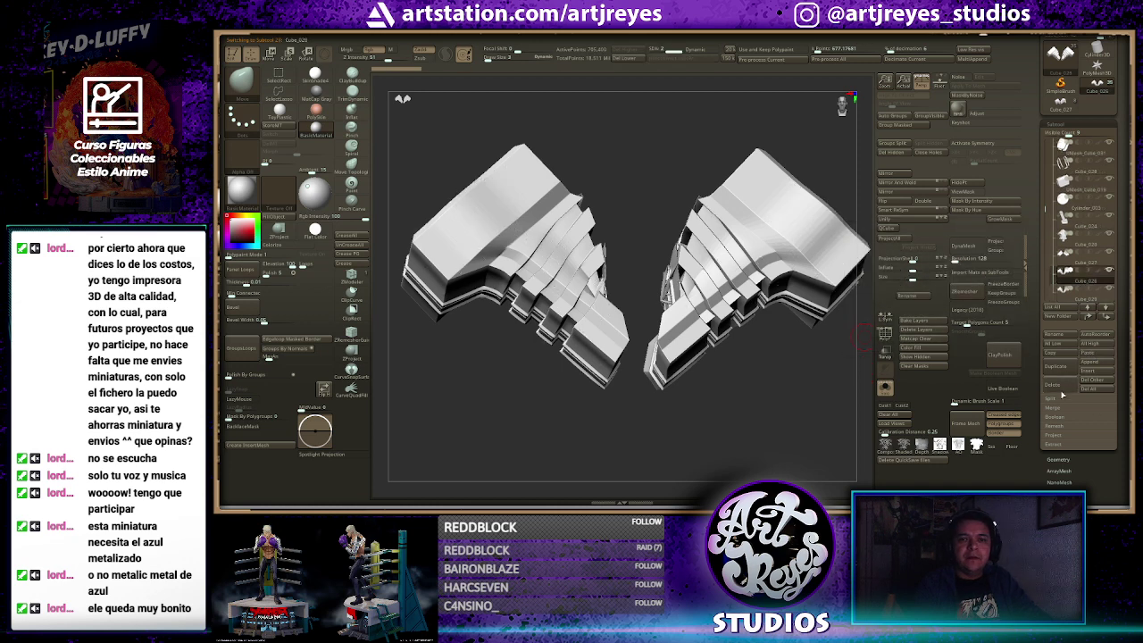
click(1058, 387)
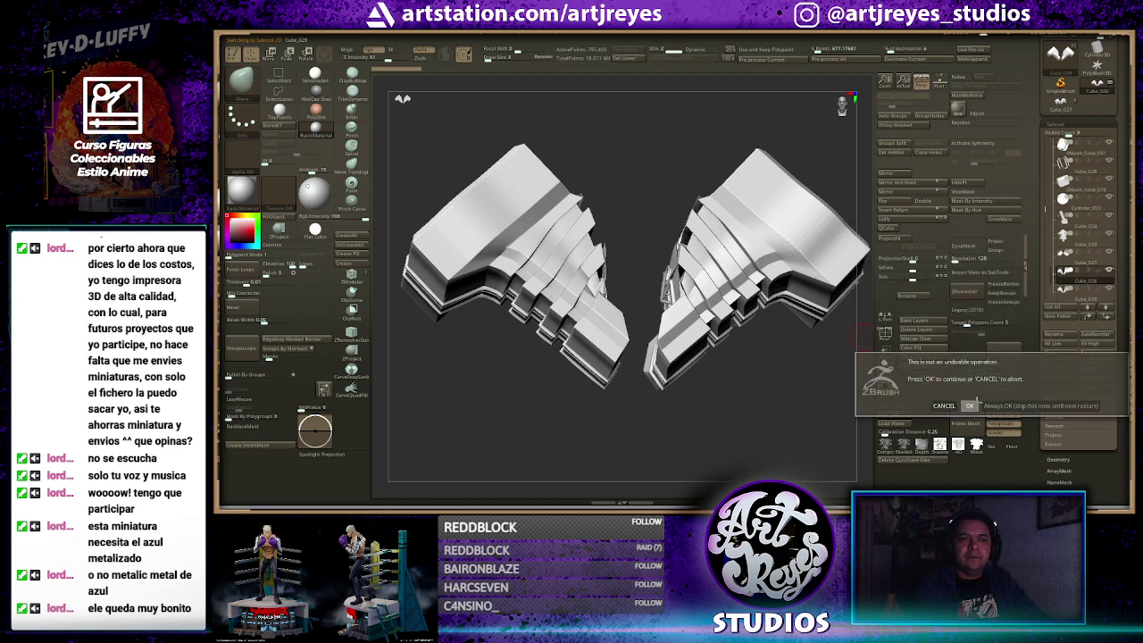
click(970, 406)
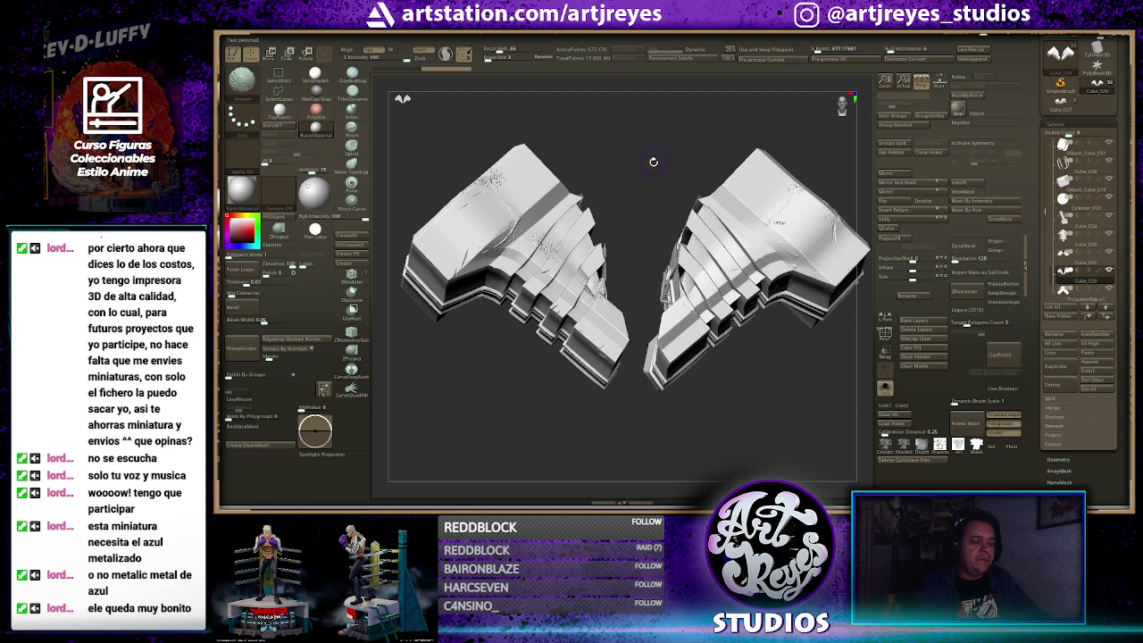
drag(653, 163, 758, 339)
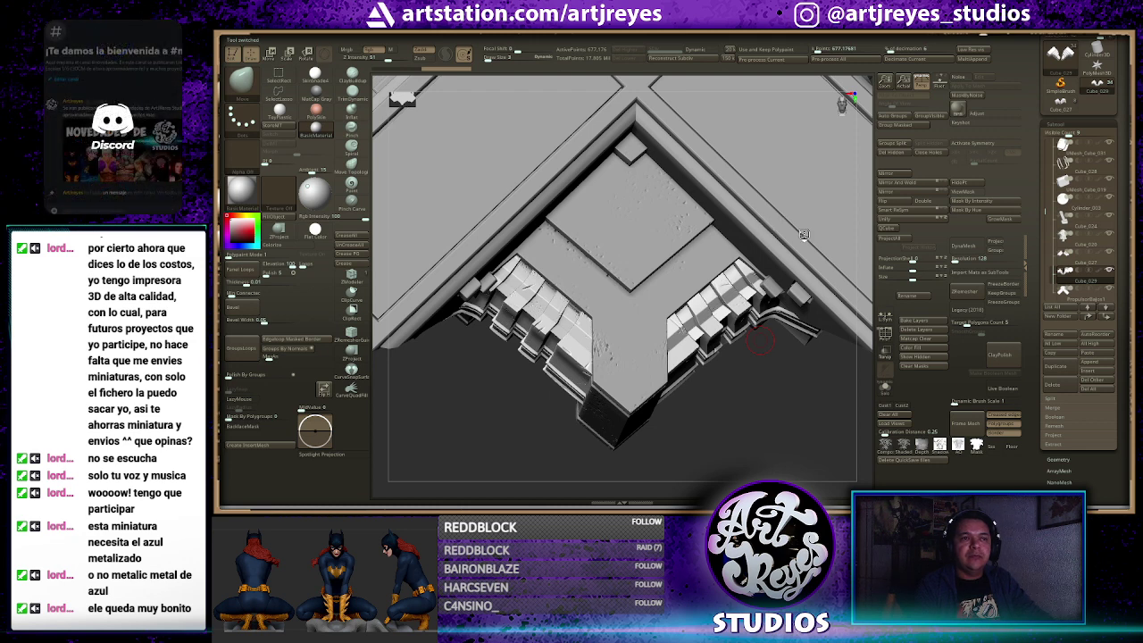
Frame the armour, briefly isolate the active piece, then show all parts in a three-quarter view
key(f)
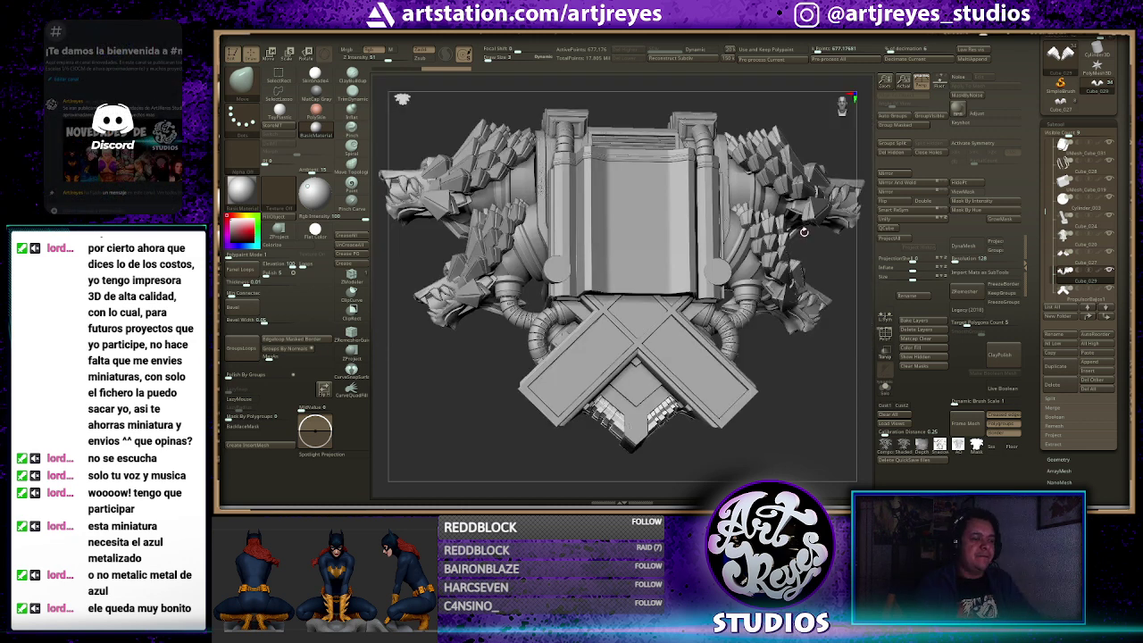
key(ctrl+shift+s)
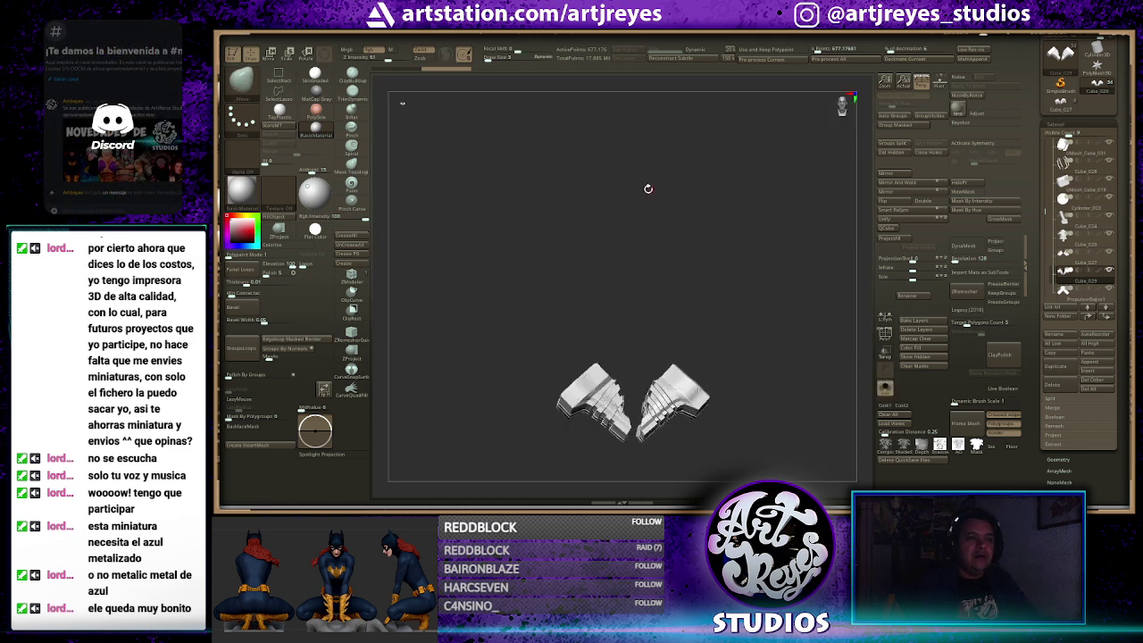
key(Down)
key(Down)
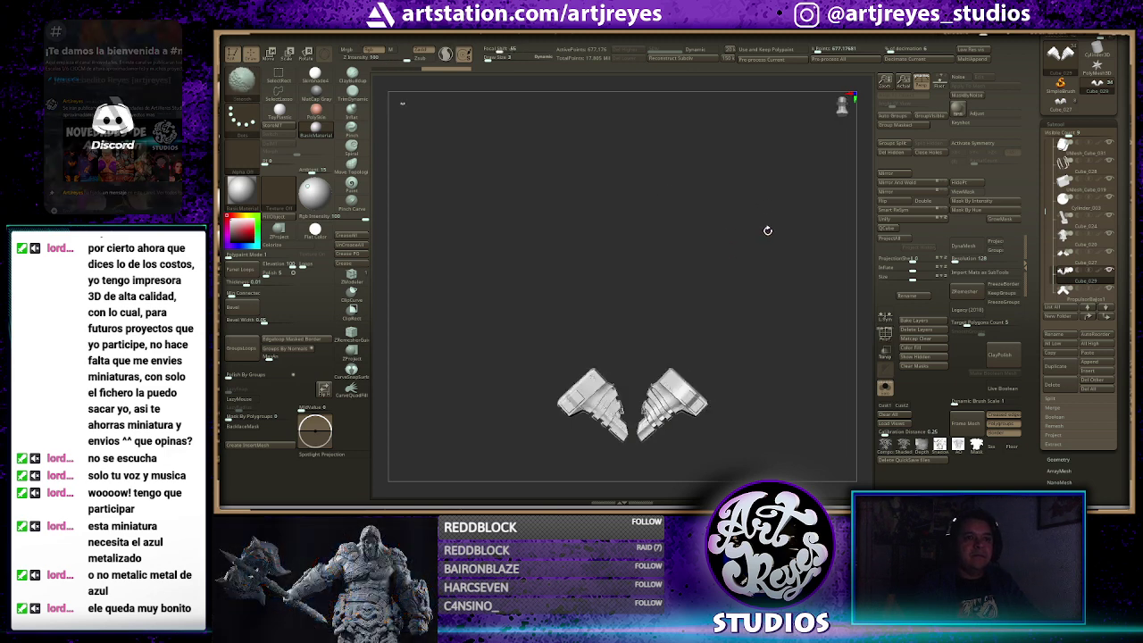
click(923, 82)
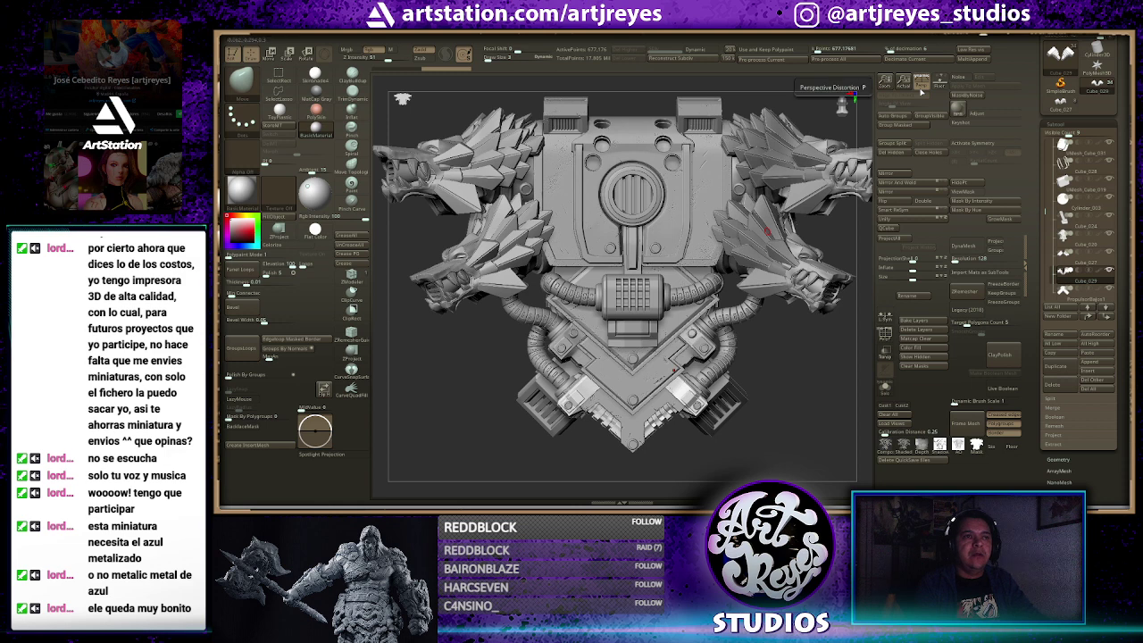
shift+drag(785, 339, 800, 348)
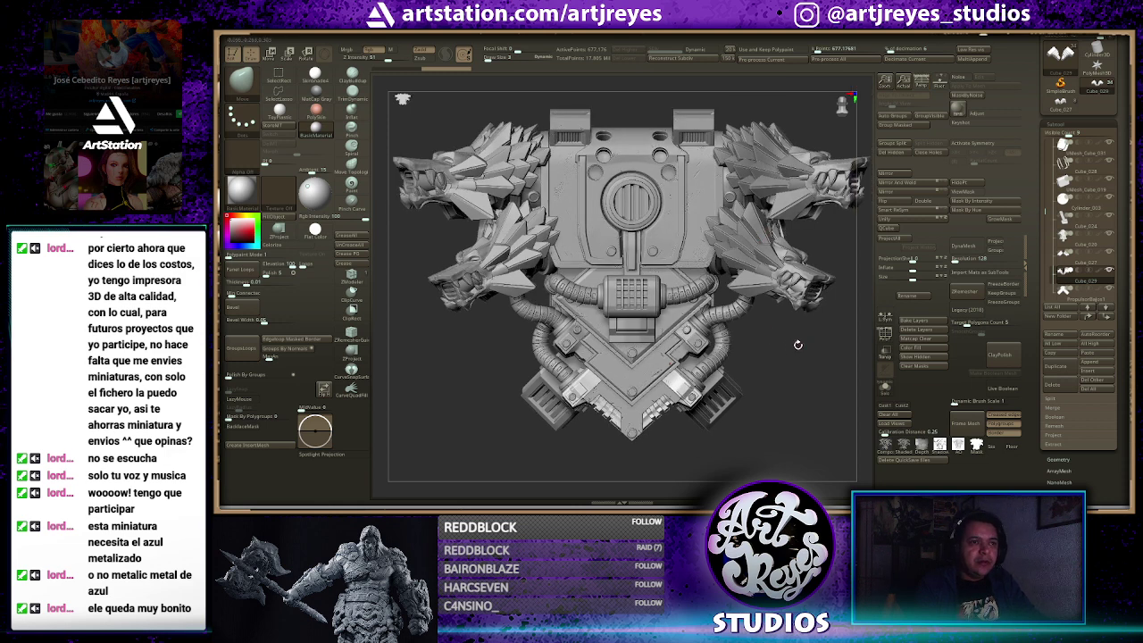
drag(801, 353, 785, 350)
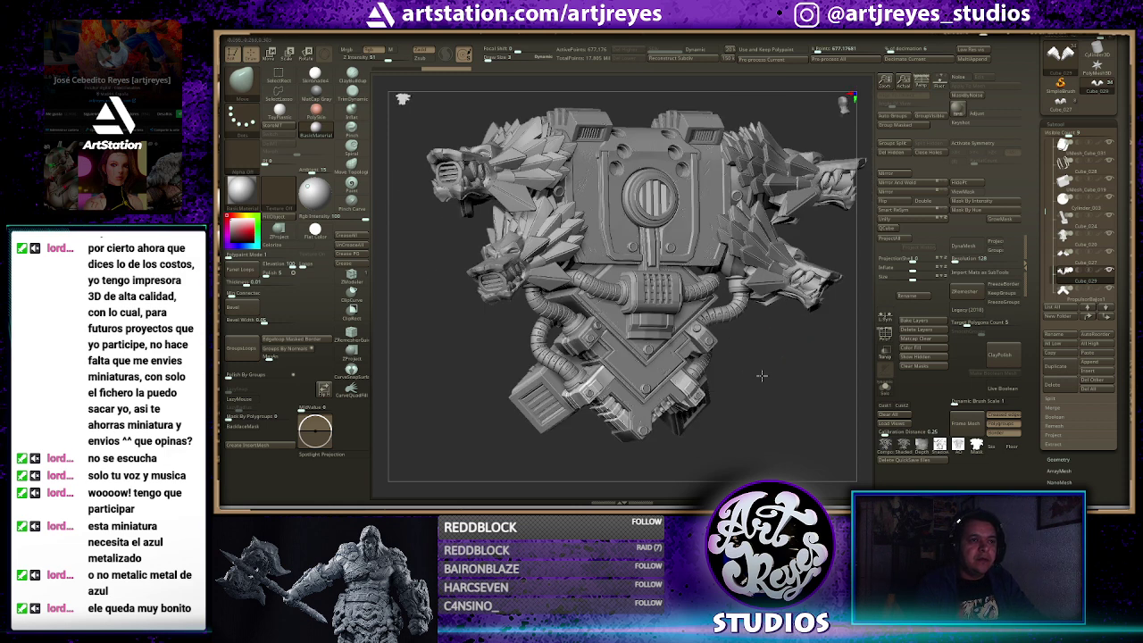
scroll(770, 380, up, 3)
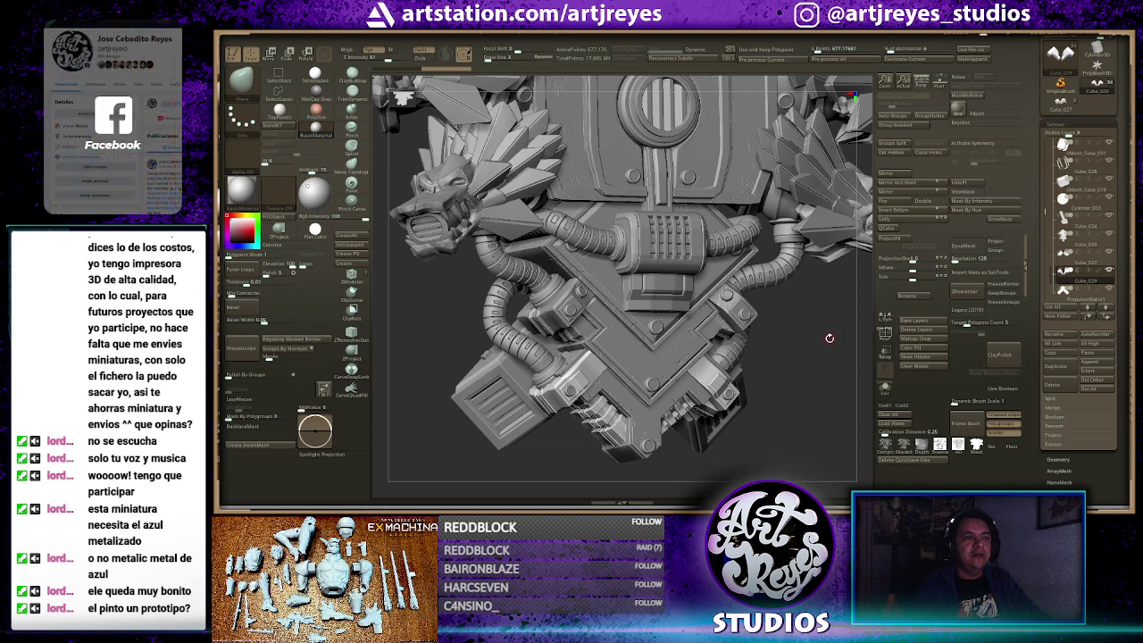
Tilt the model to the lower details and select Cube_024 below the grilled vent cylinder
drag(842, 312, 842, 312)
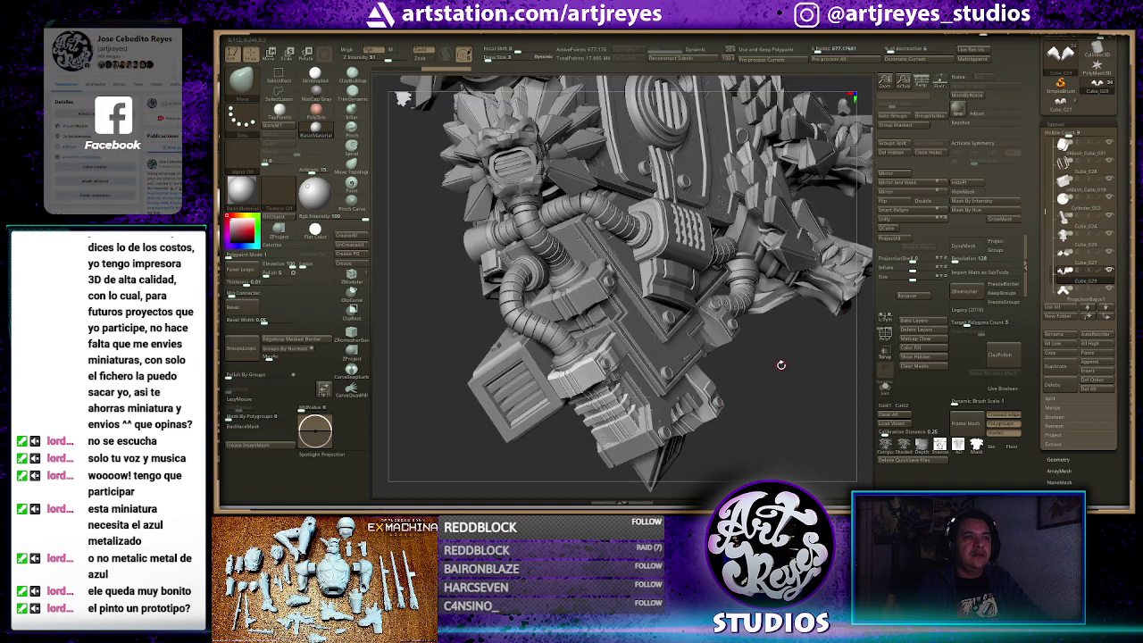
drag(773, 370, 825, 370)
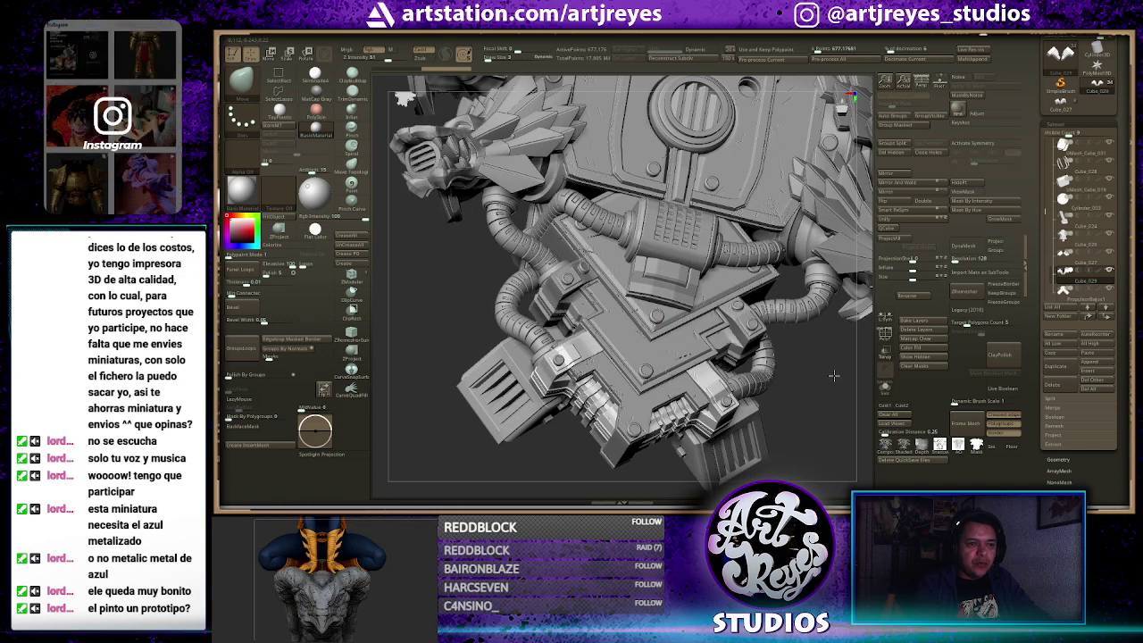
drag(833, 386, 830, 384)
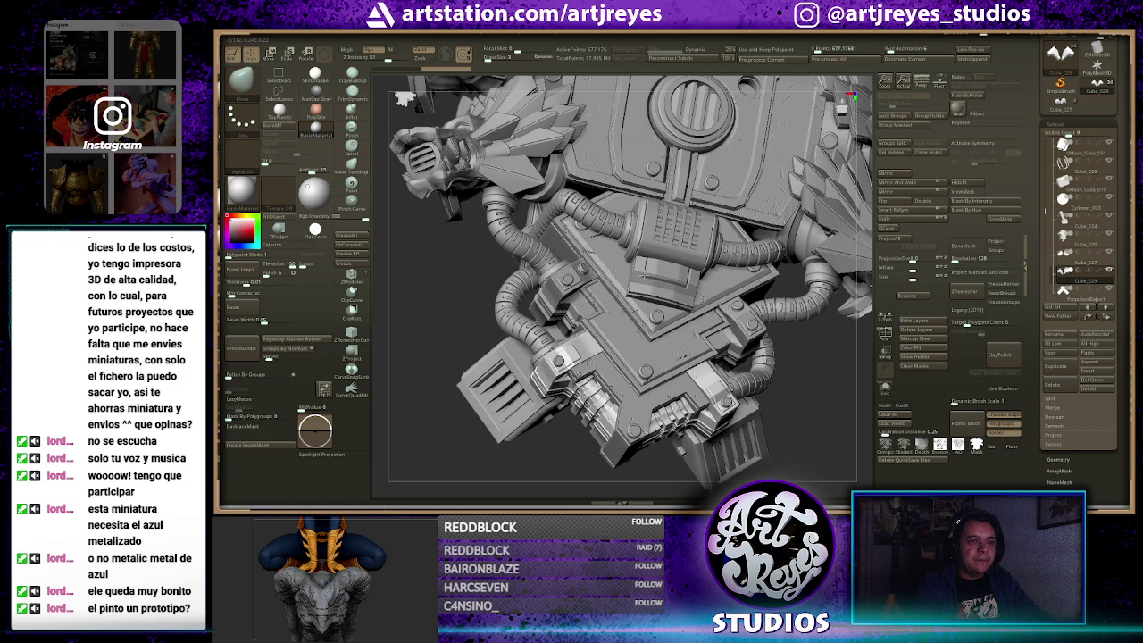
right_drag(643, 273, 644, 272)
alt+click(658, 259)
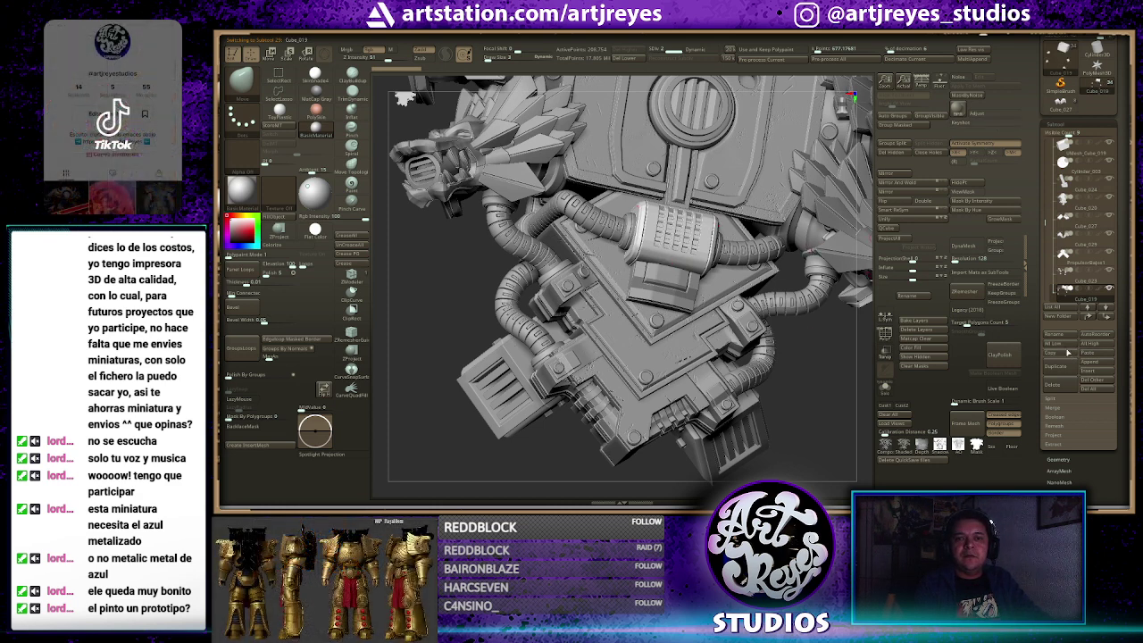
alt+click(684, 295)
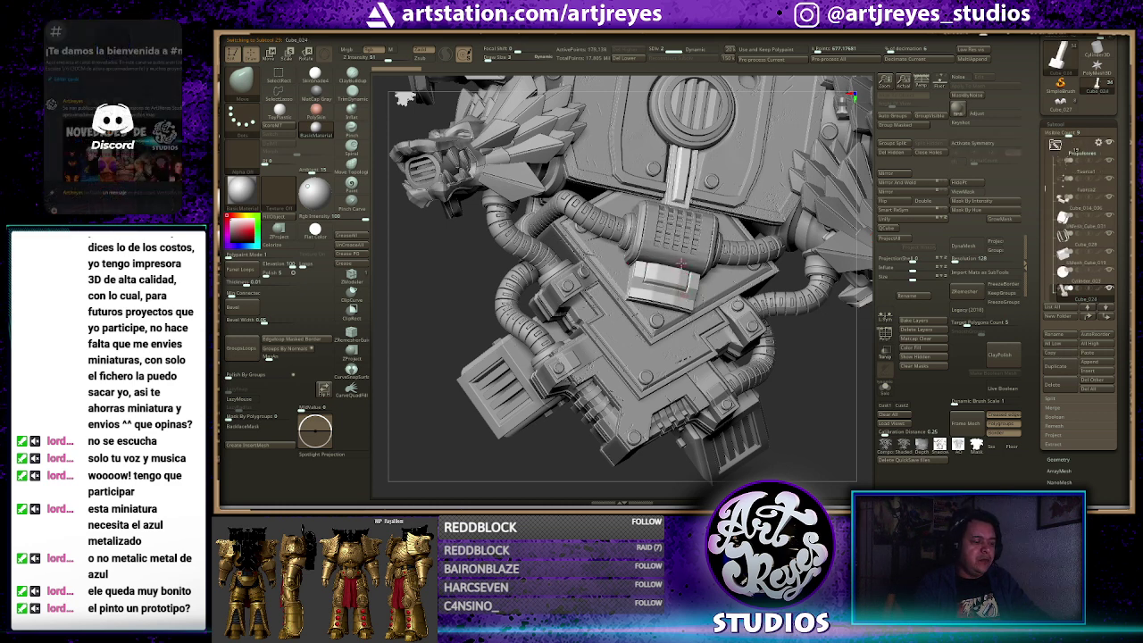
Save the backpack tool with Ctrl+S, overwriting the existing detailed thrusters ZTL file
key(ctrl)
key(ctrl+s)
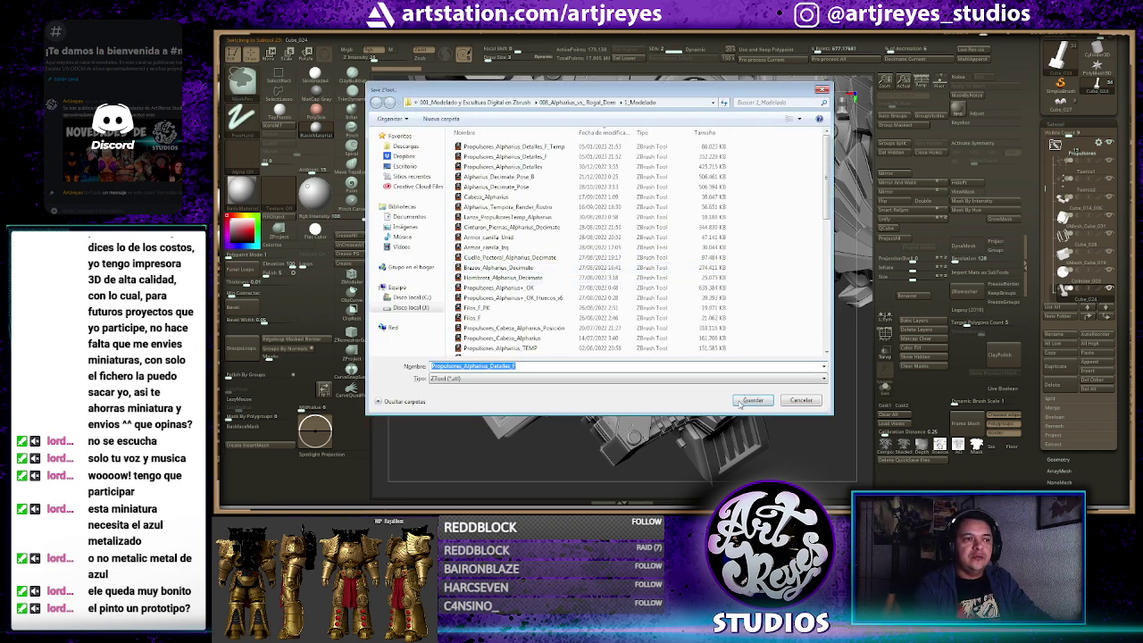
click(748, 401)
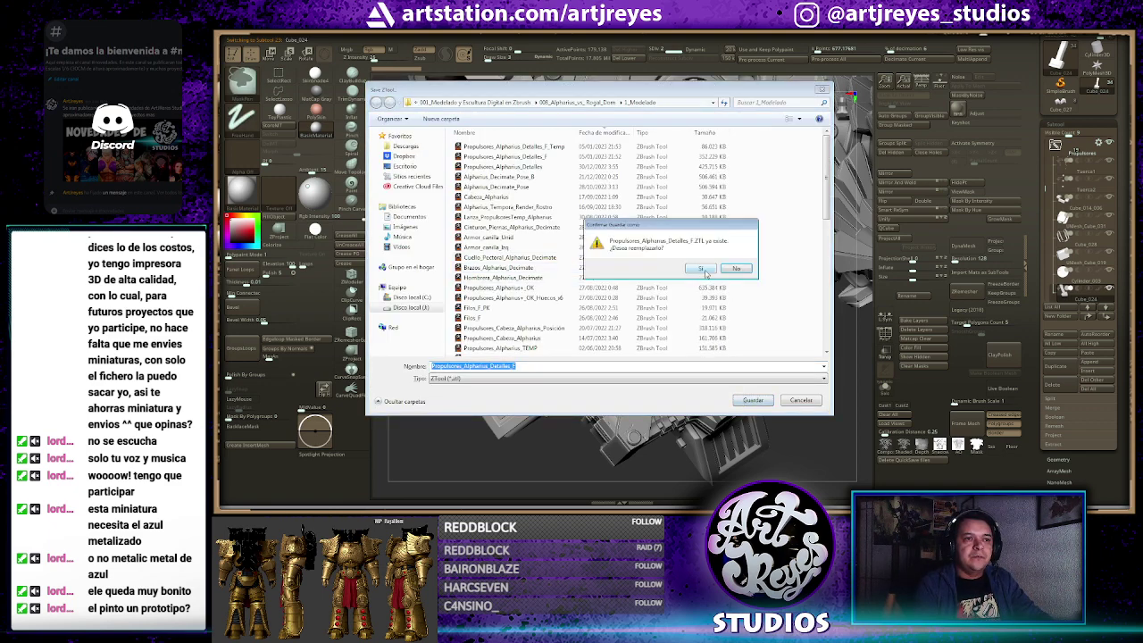
click(701, 270)
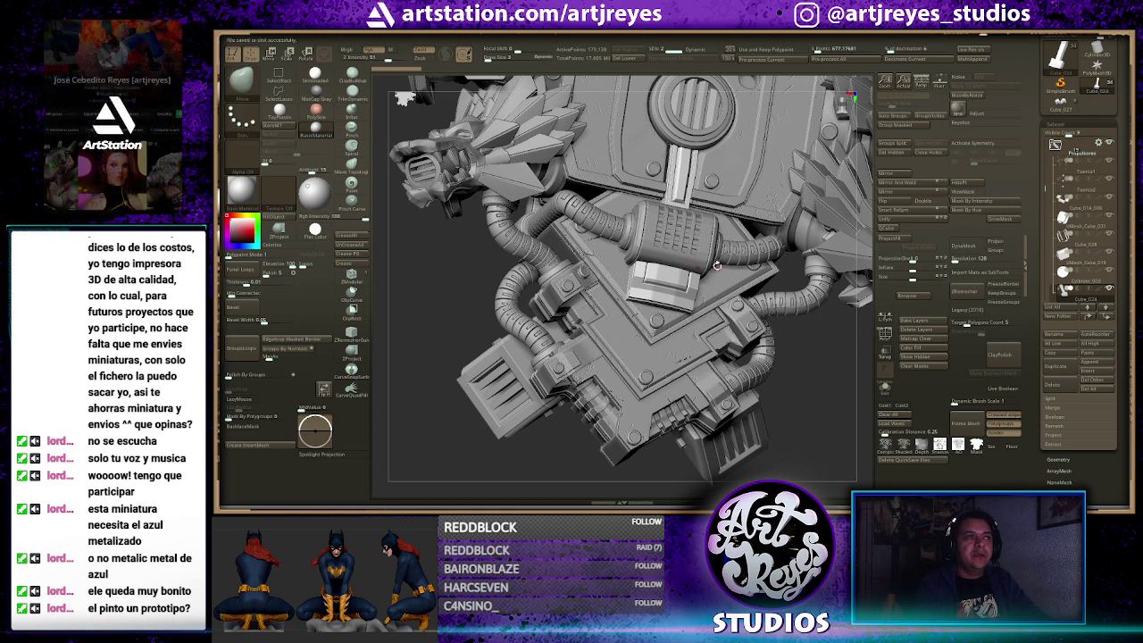
mouse_move(1060, 78)
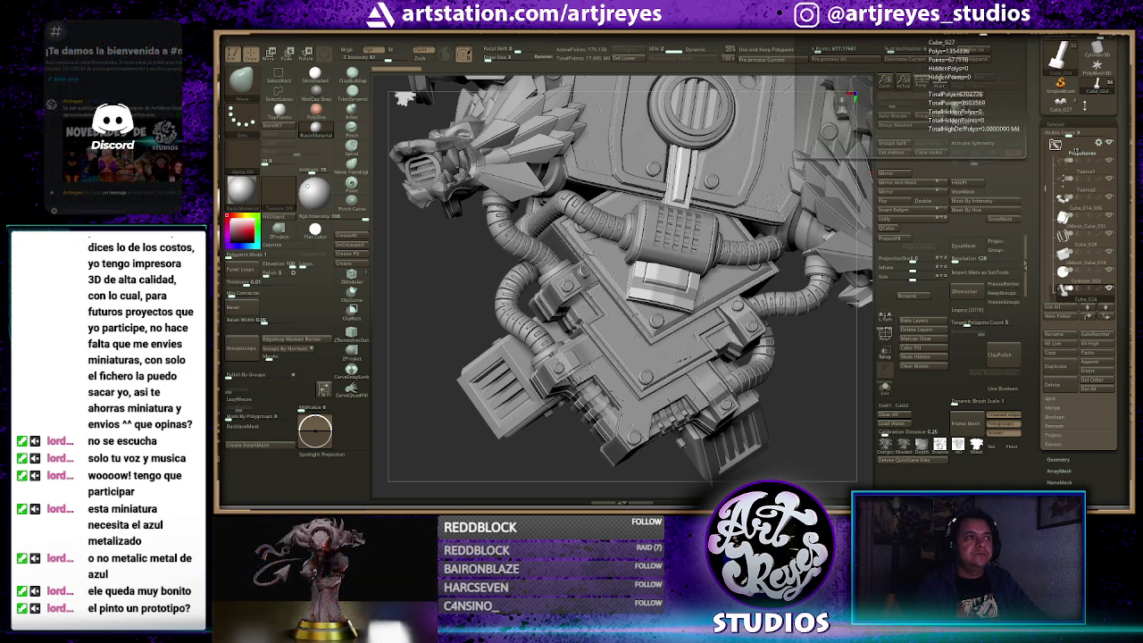
Add the grilled vent cylinder as a subtool of the separate thruster-hull tool
click(1054, 145)
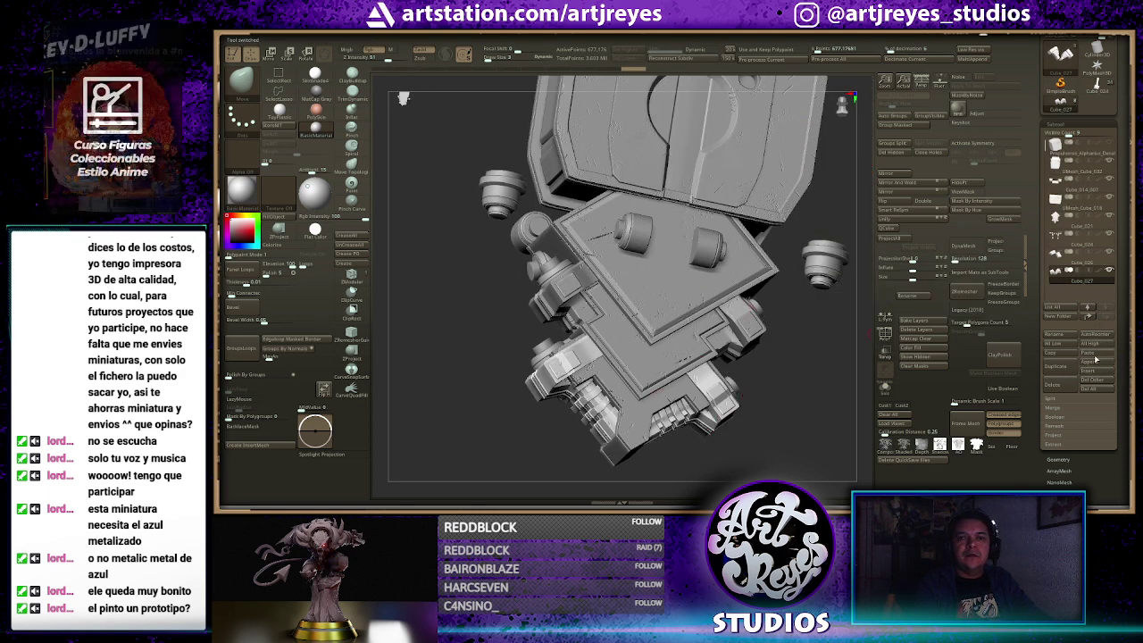
click(1096, 371)
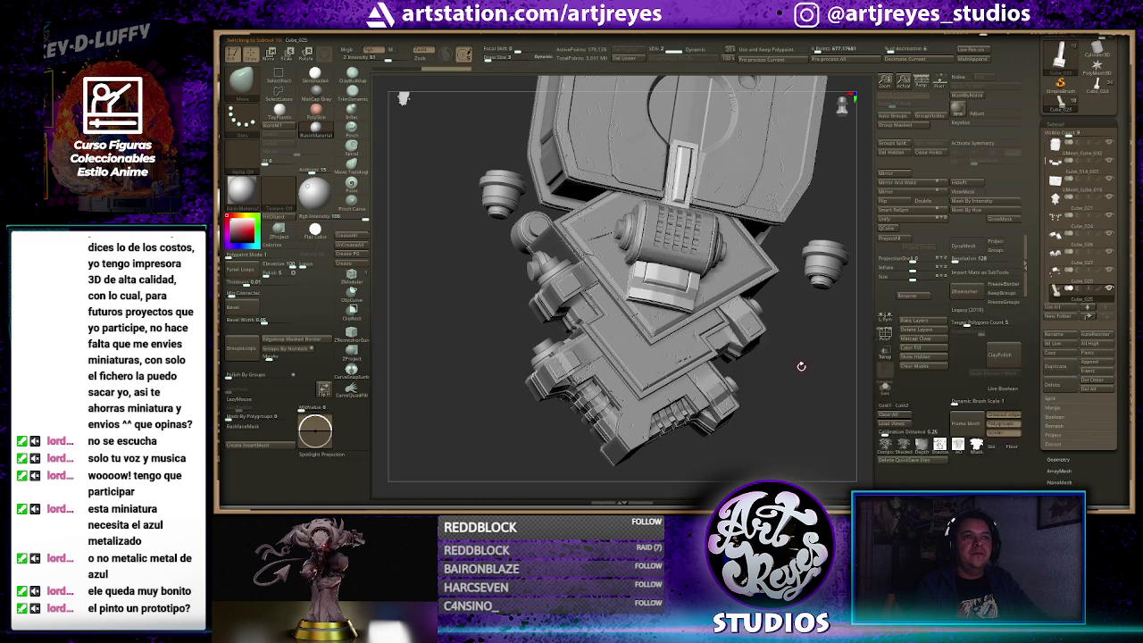
drag(801, 366, 859, 341)
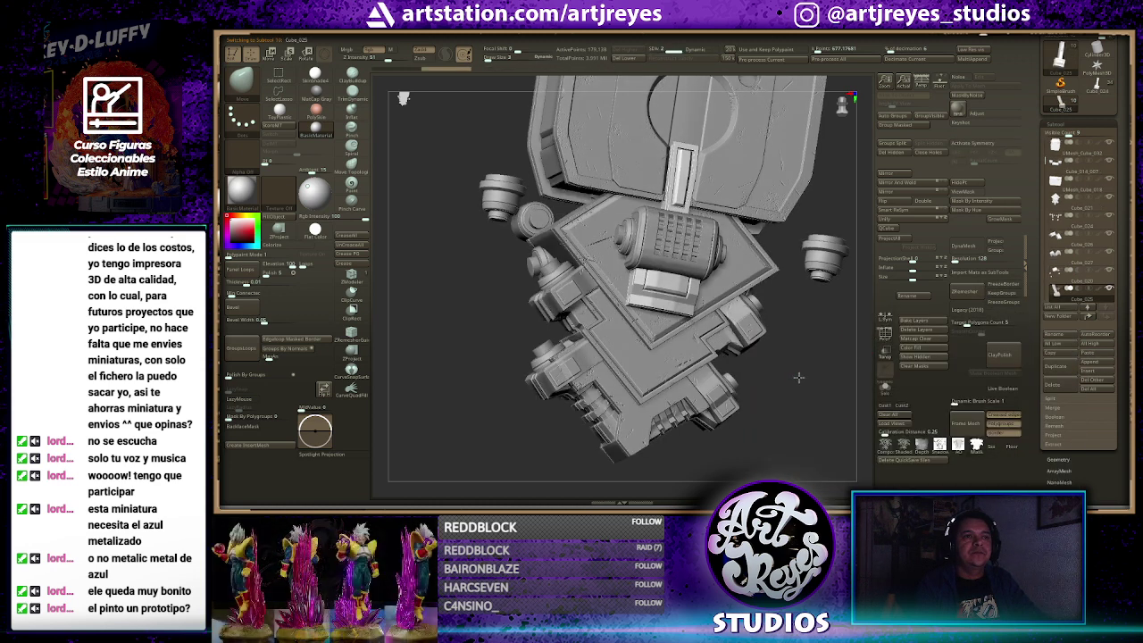
click(1090, 92)
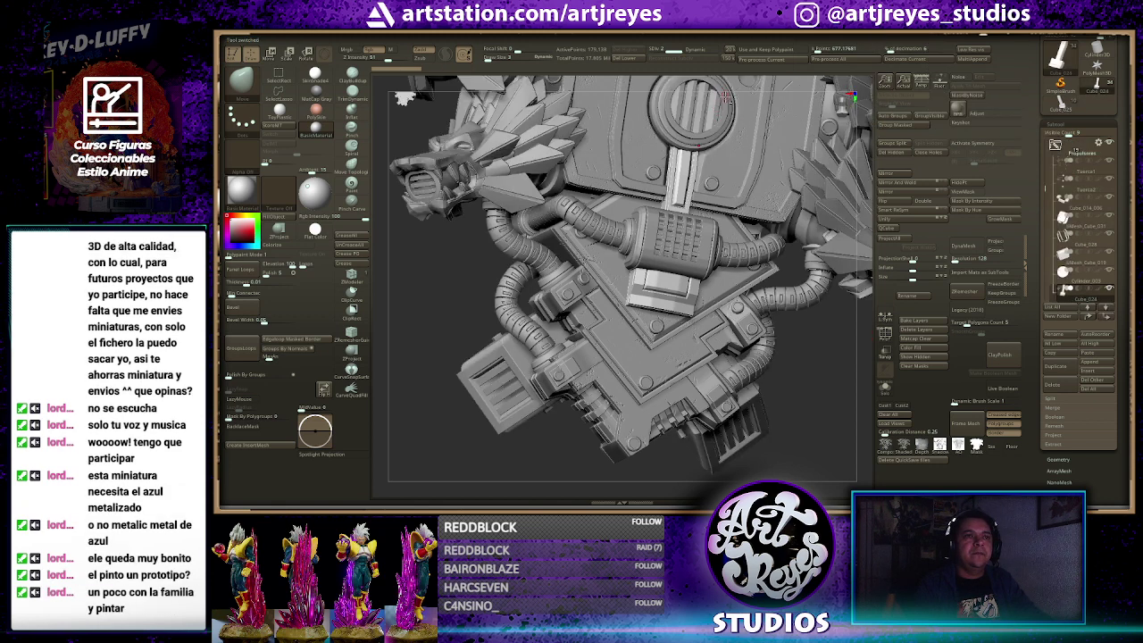
Copy the round slatted vent Cylinder_003 into the hull tool, then return to the full backpack model
alt+click(725, 98)
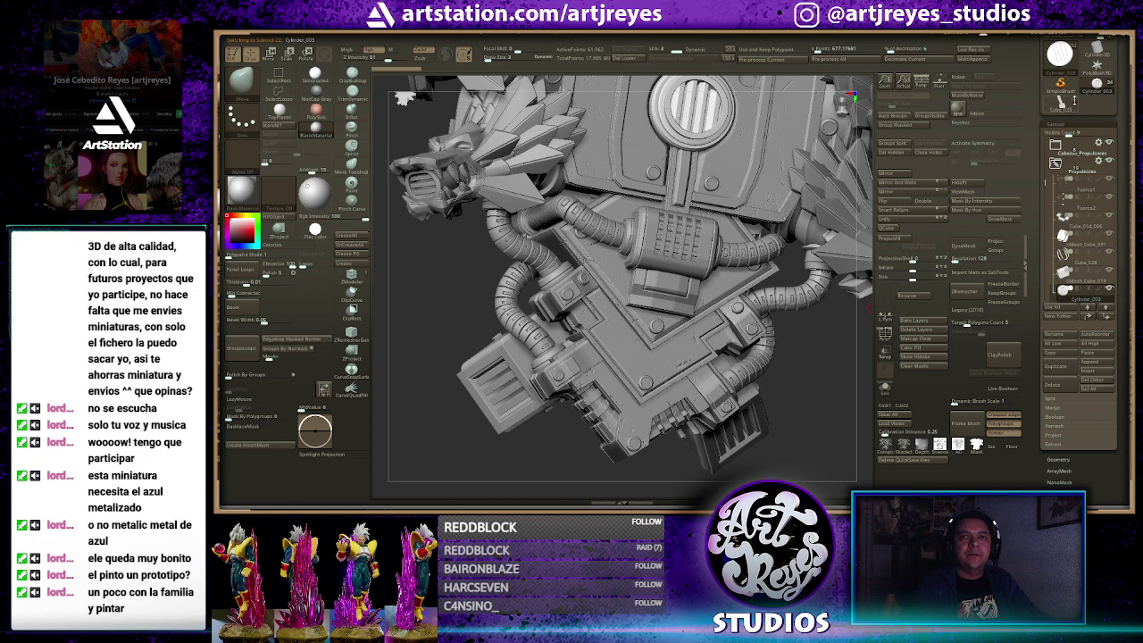
alt+click(794, 304)
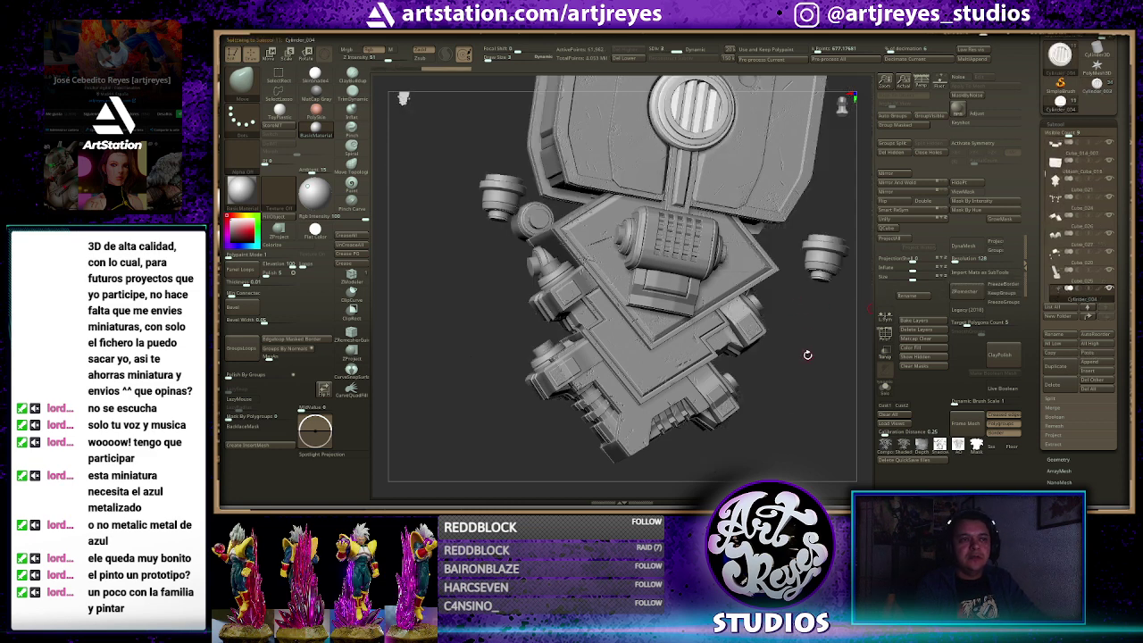
drag(807, 355, 820, 338)
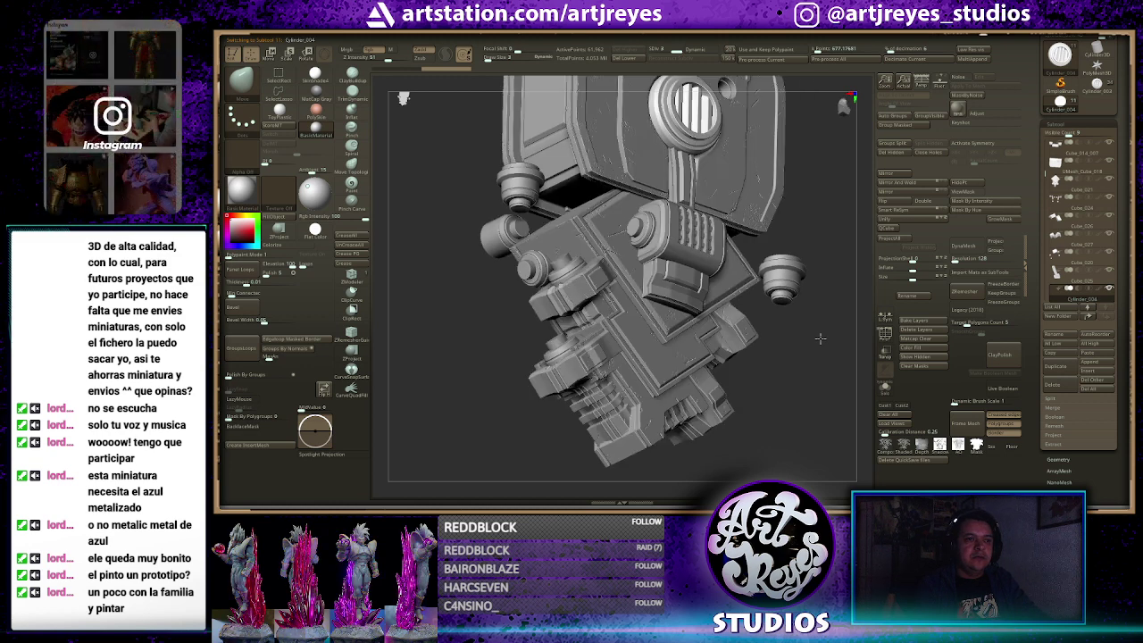
click(1100, 98)
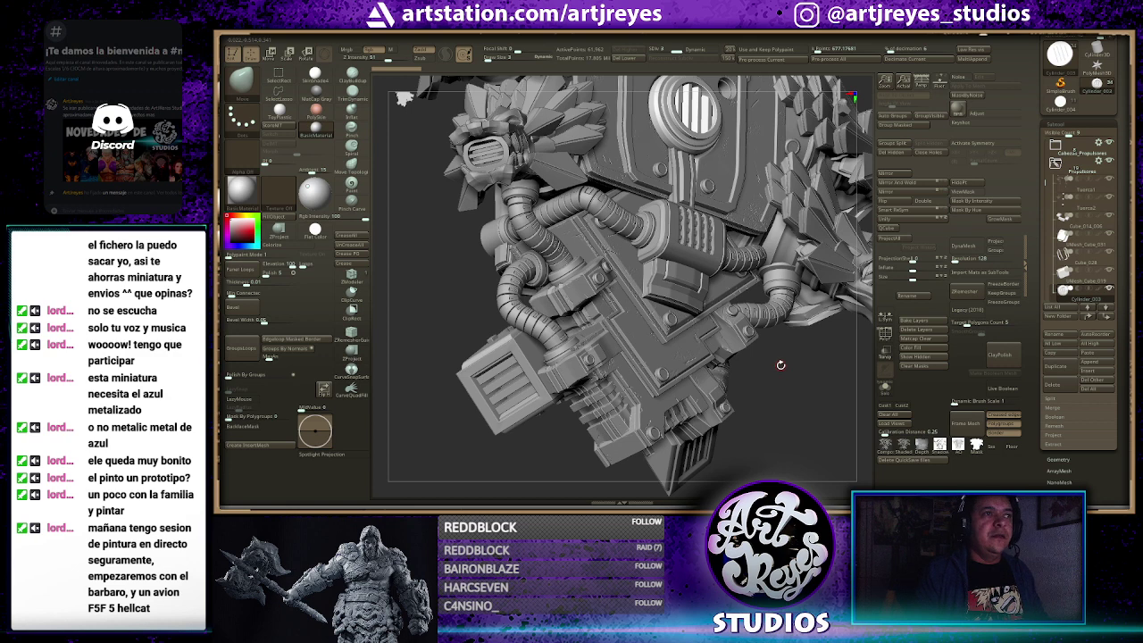
Copy the PropulsorBajos subtool, paste it into the thruster-hull tool, and snap to front view
click(1055, 353)
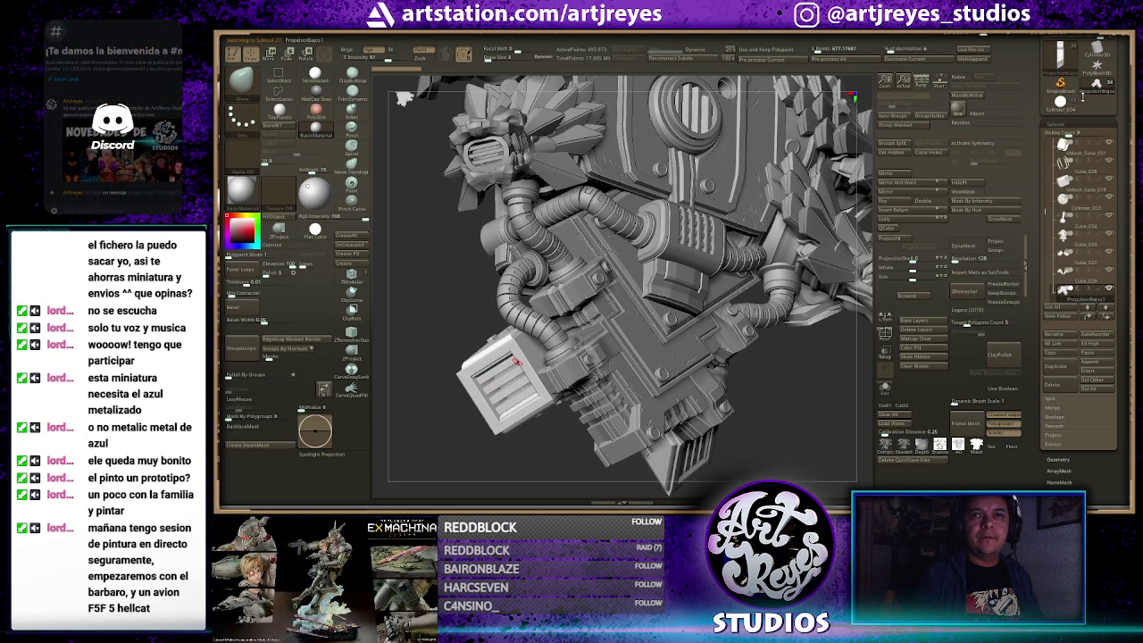
click(1057, 111)
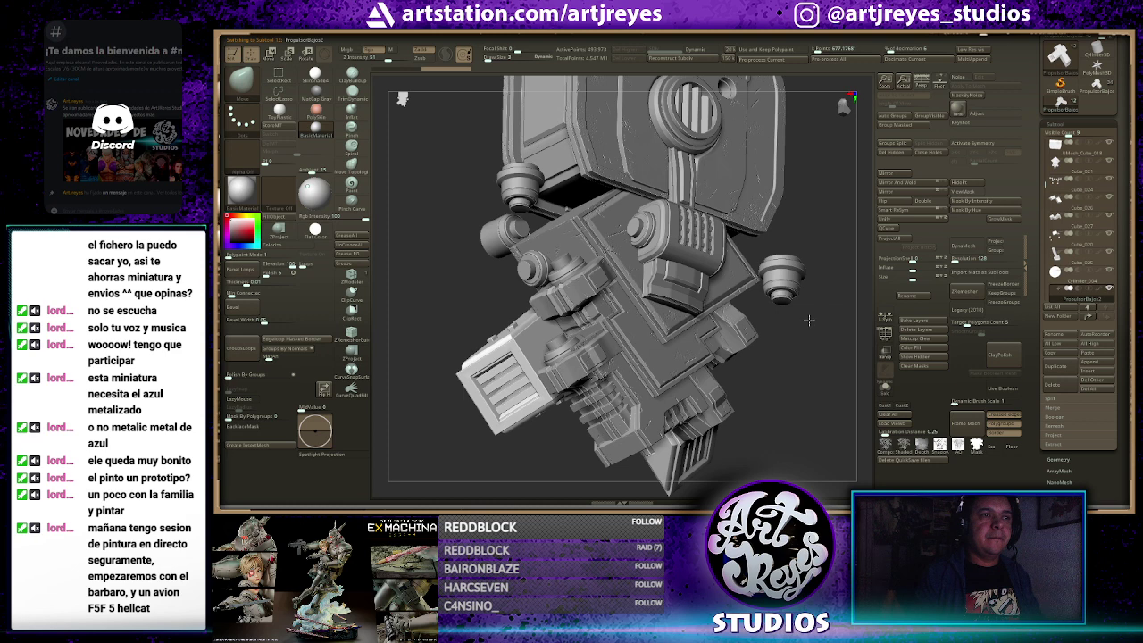
shift+drag(819, 234, 813, 218)
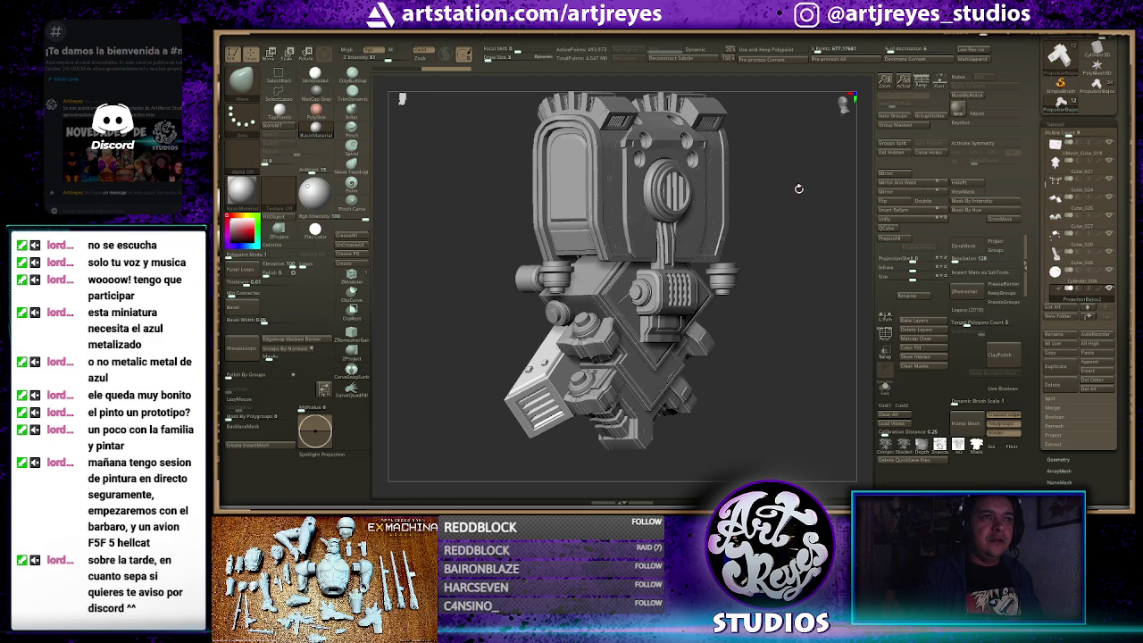
scroll(823, 205, up, 3)
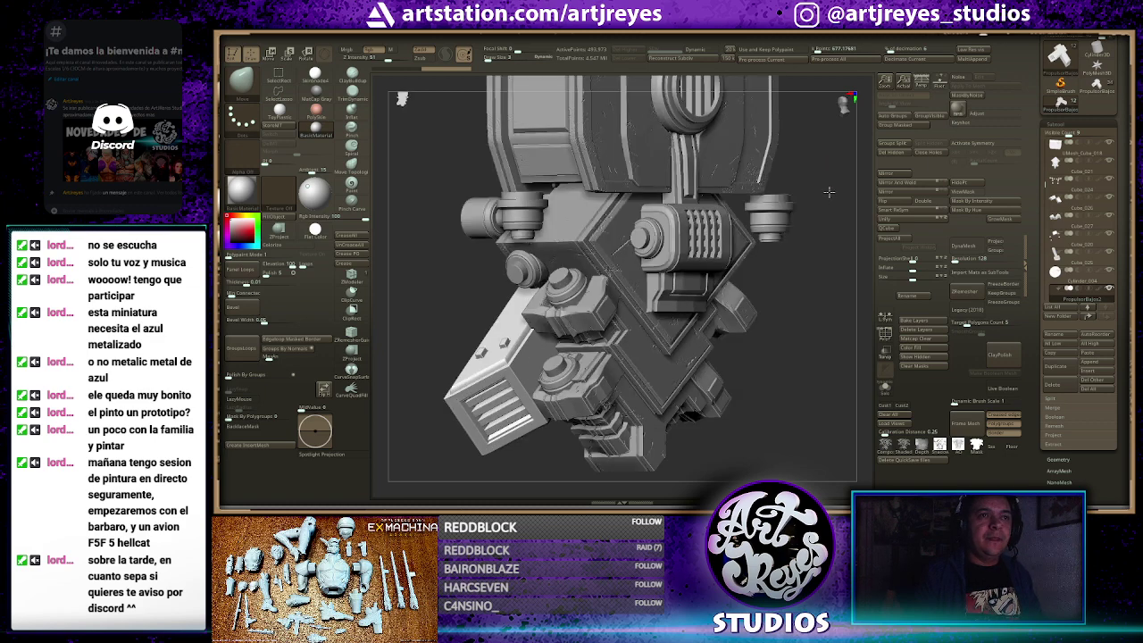
scroll(824, 208, up, 1)
drag(821, 210, 795, 208)
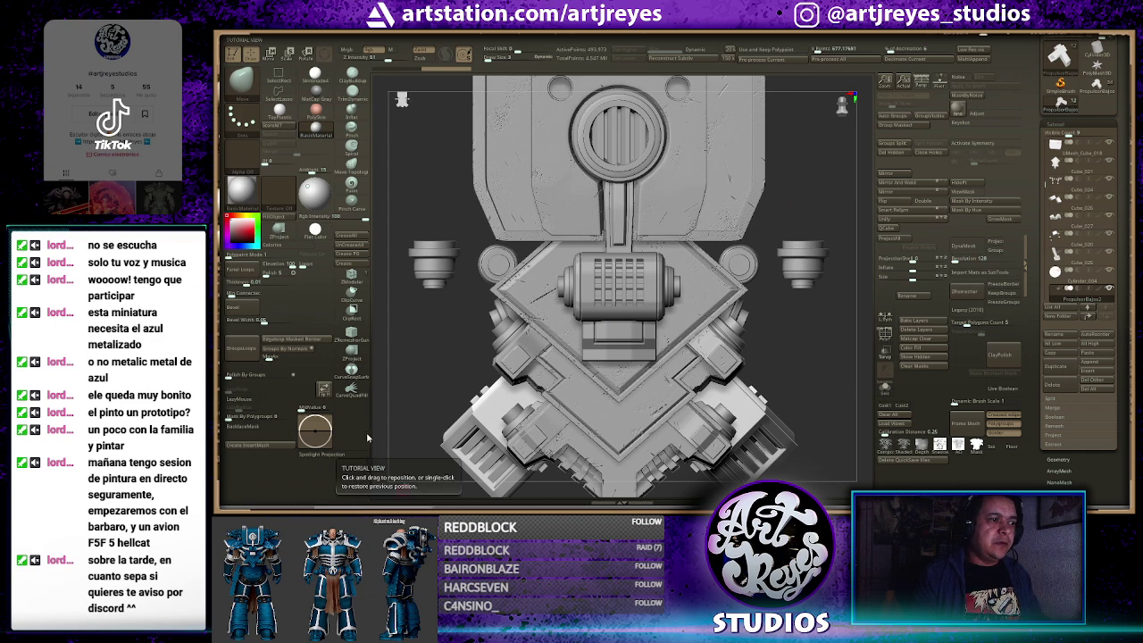
key(alt+Tab)
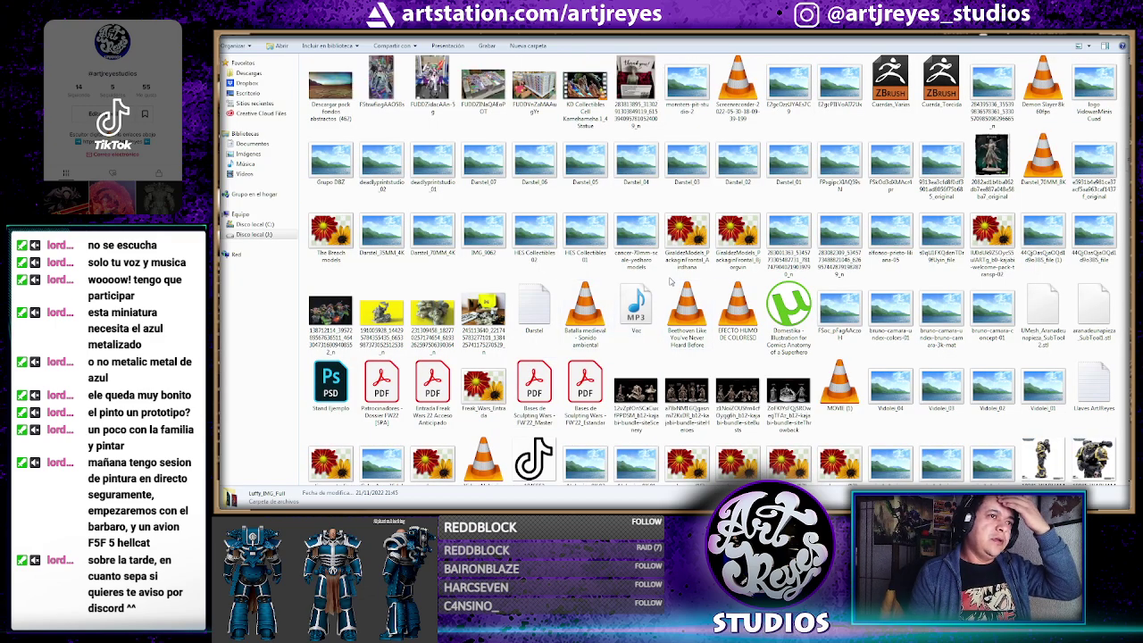
key(F5)
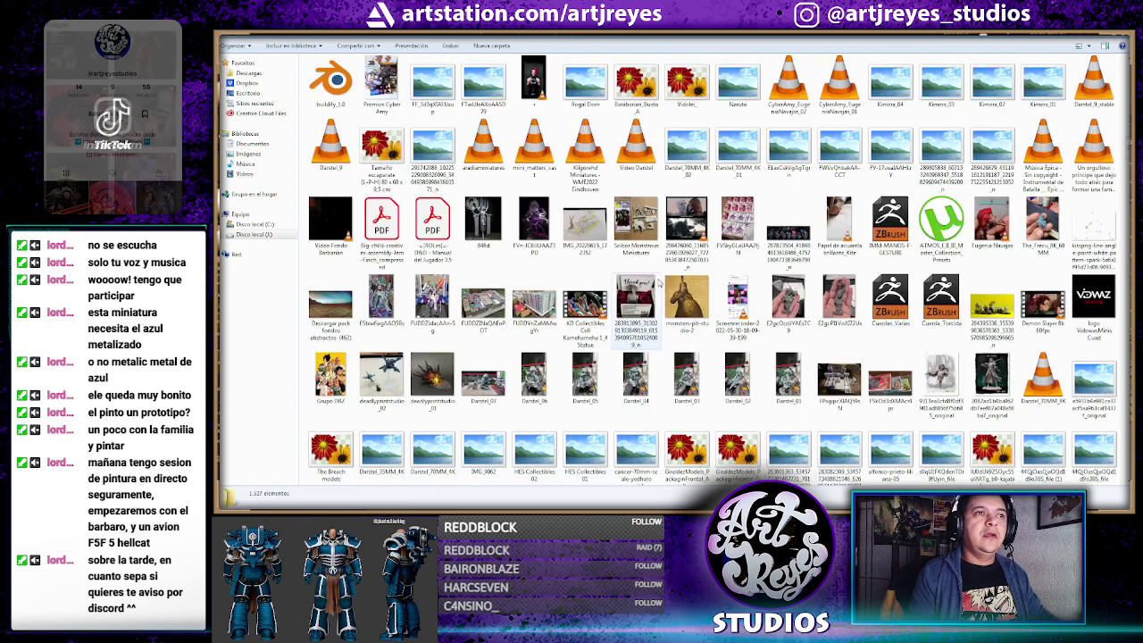
scroll(658, 284, up, 2)
scroll(658, 284, up, 2)
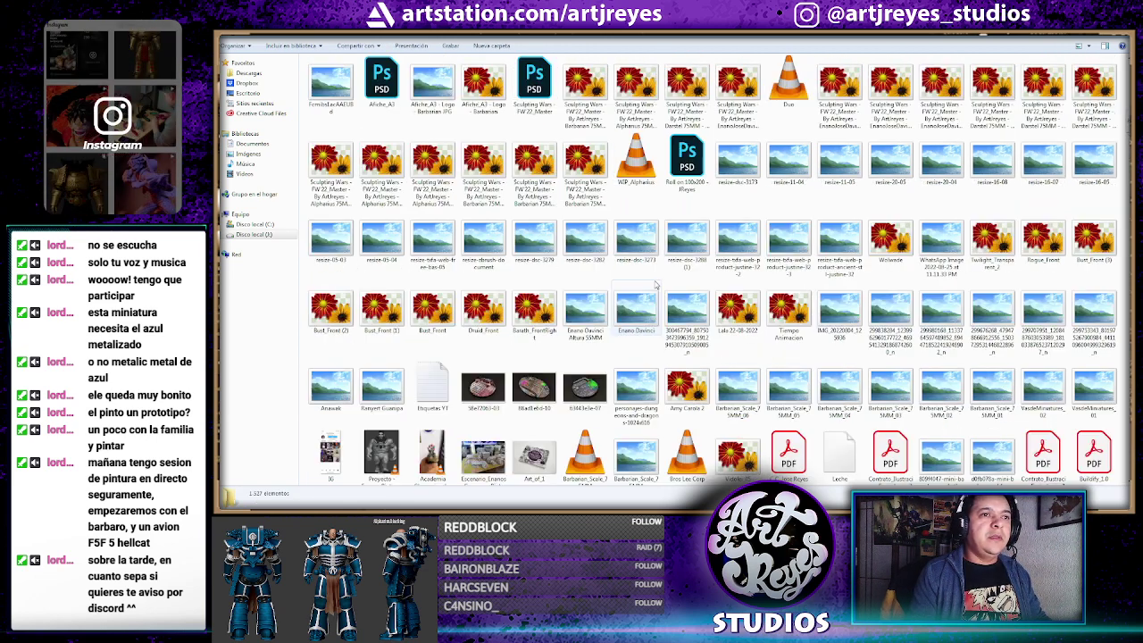
scroll(656, 284, up, 1)
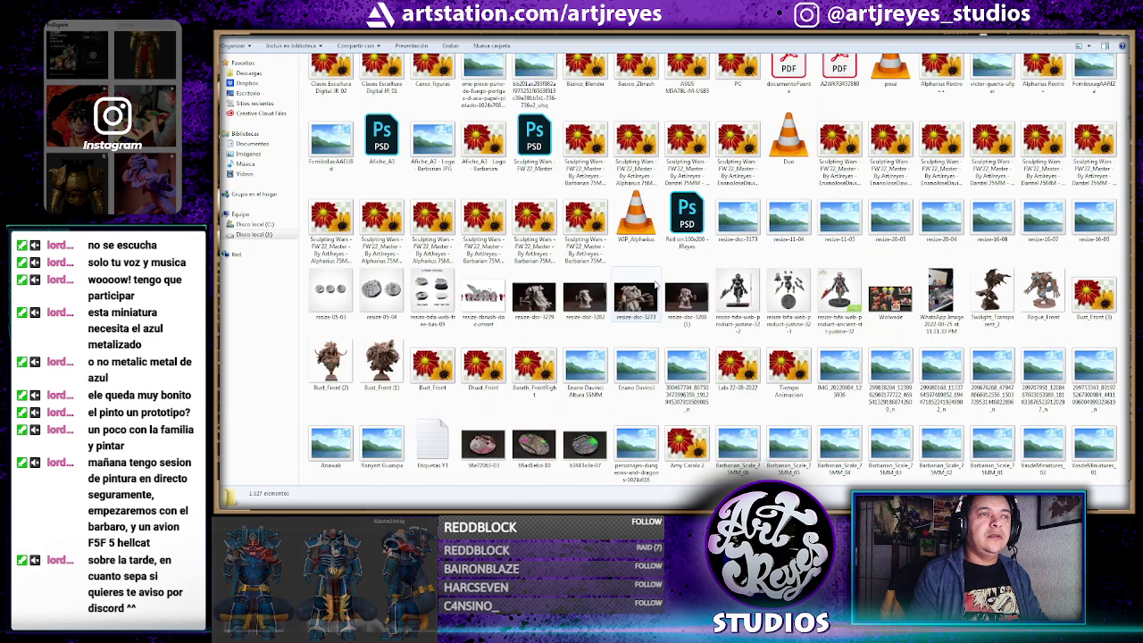
scroll(656, 284, up, 5)
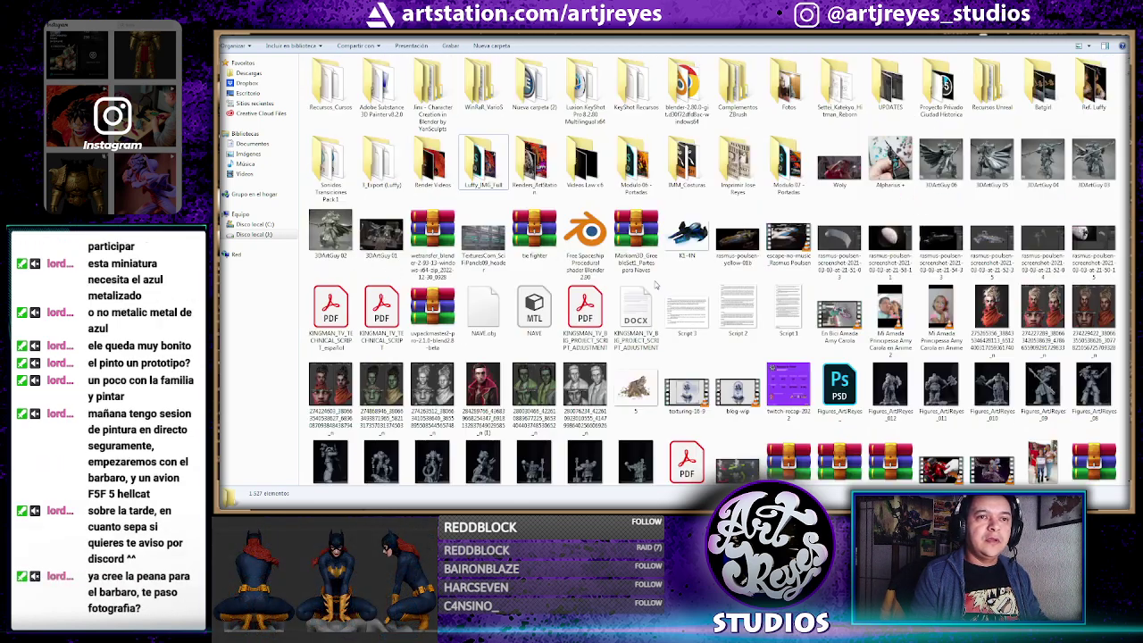
scroll(656, 284, down, 3)
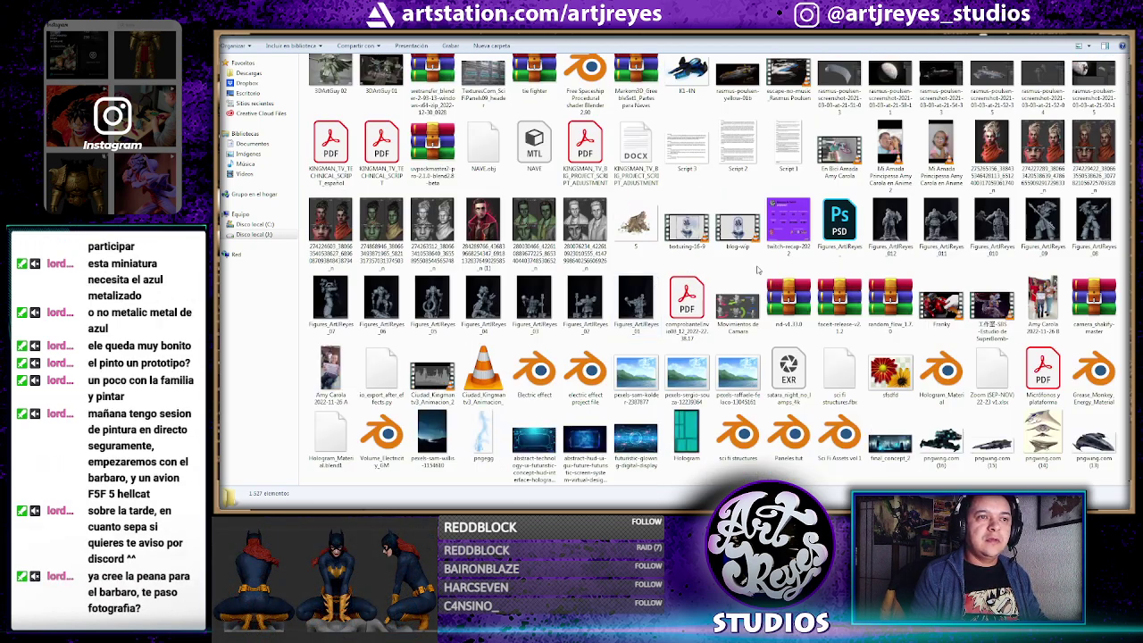
scroll(757, 270, down, 3)
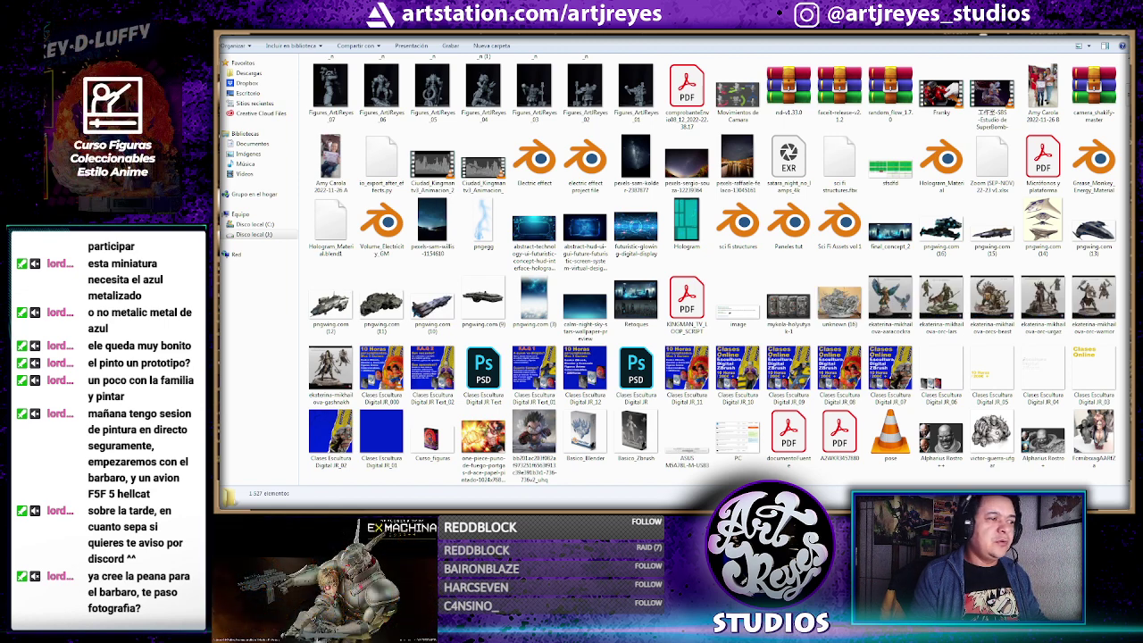
key(alt+Tab)
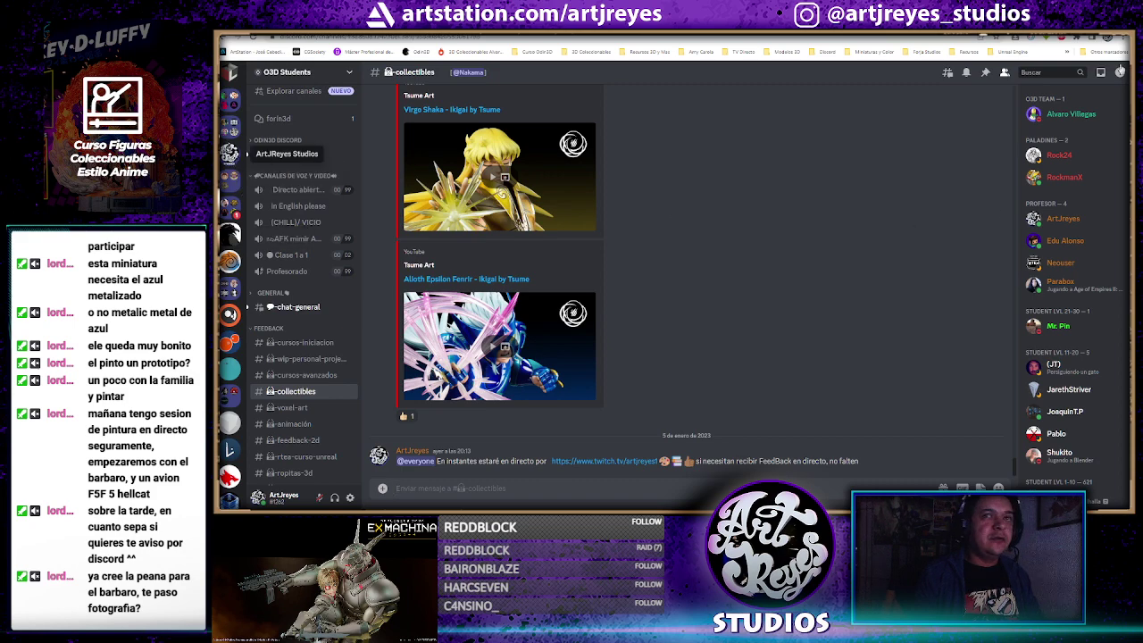
click(234, 161)
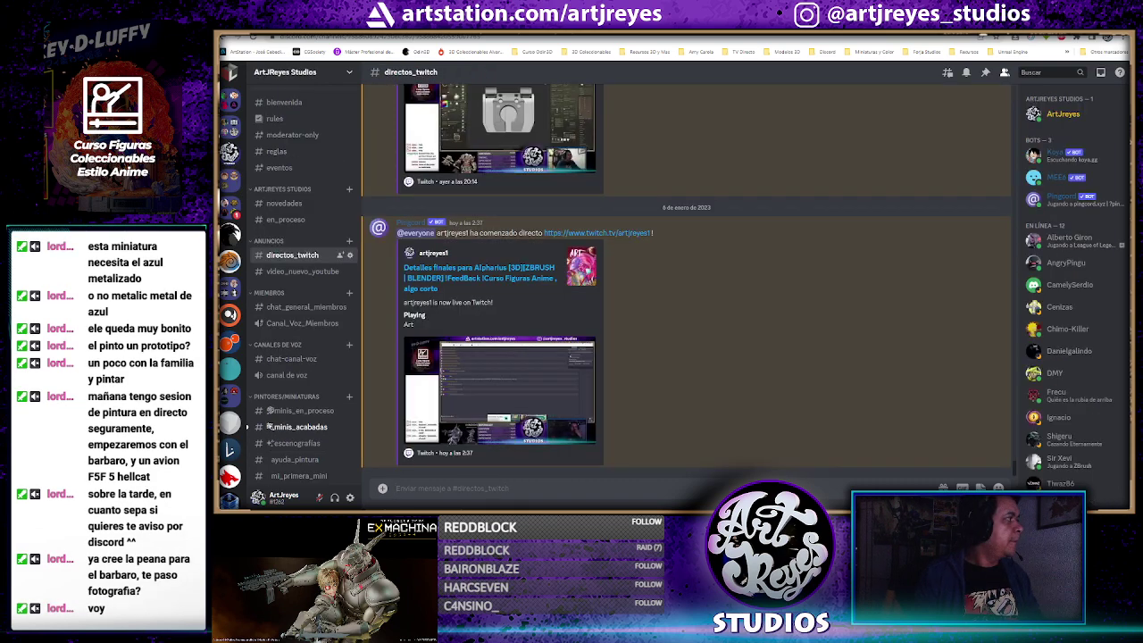
key(alt+Tab)
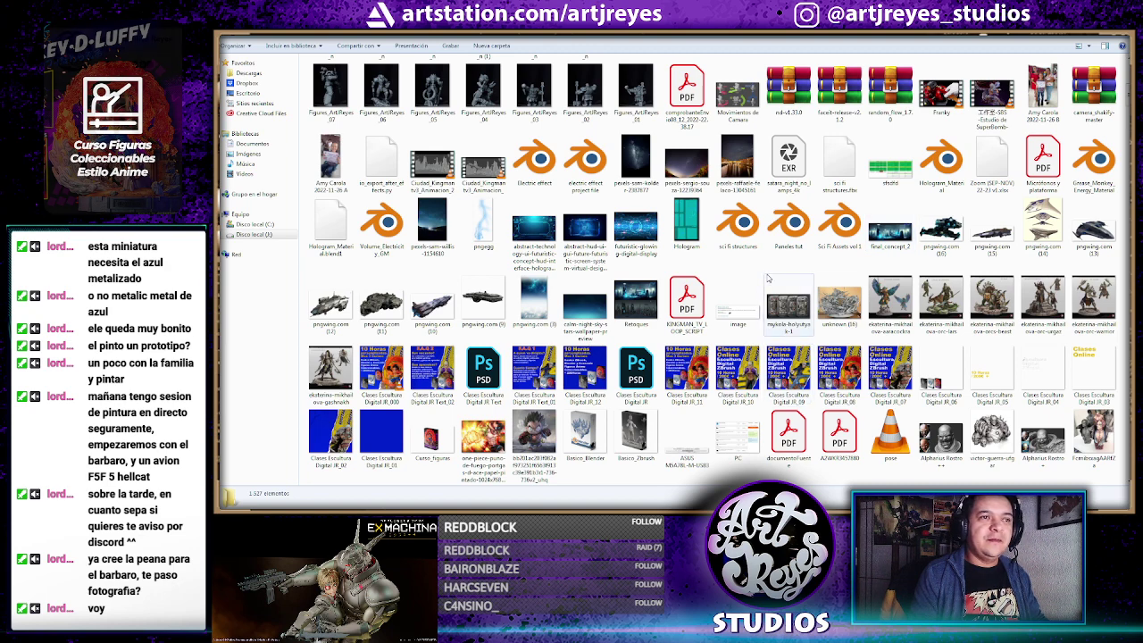
Scroll down the reference folder and open the miniatures display-case photo in Photo Viewer
scroll(768, 280, down, 3)
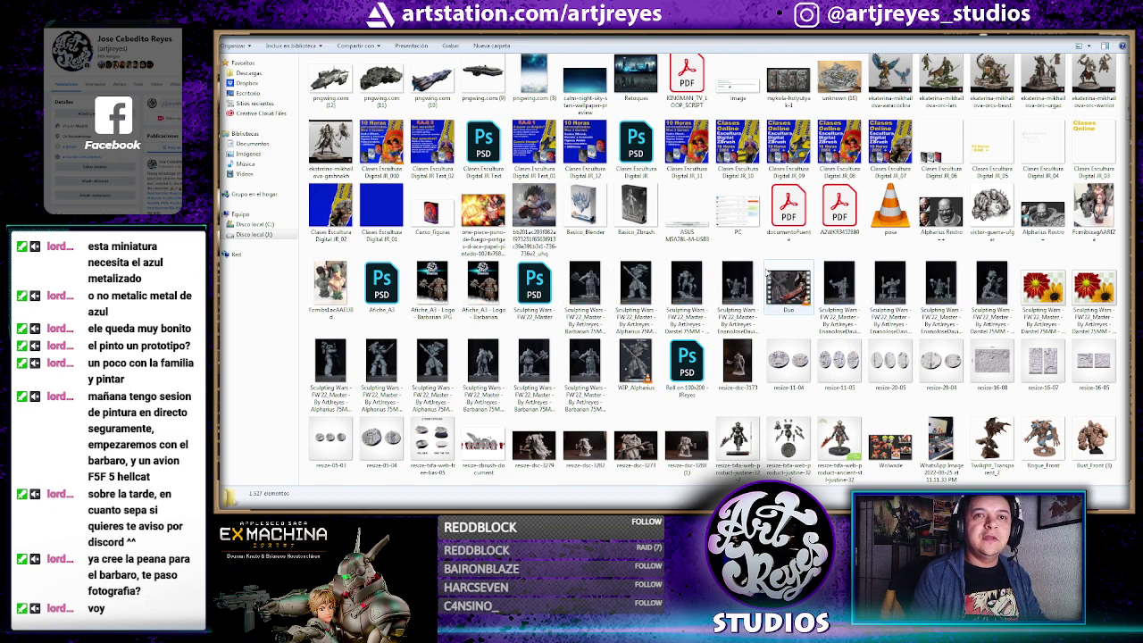
scroll(765, 273, down, 3)
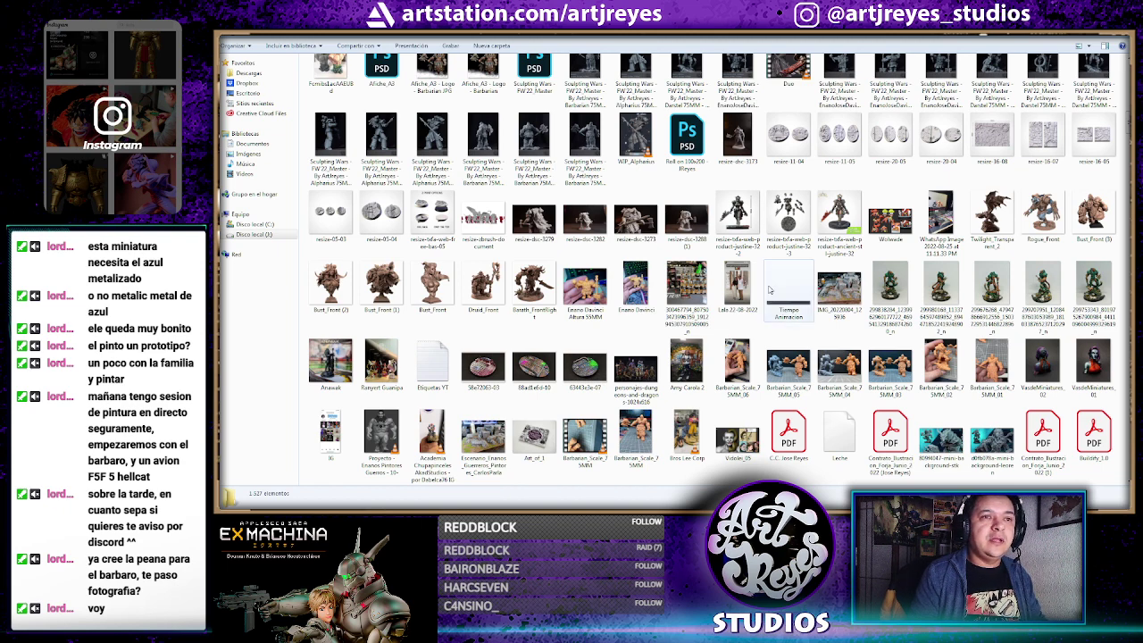
scroll(765, 277, down, 3)
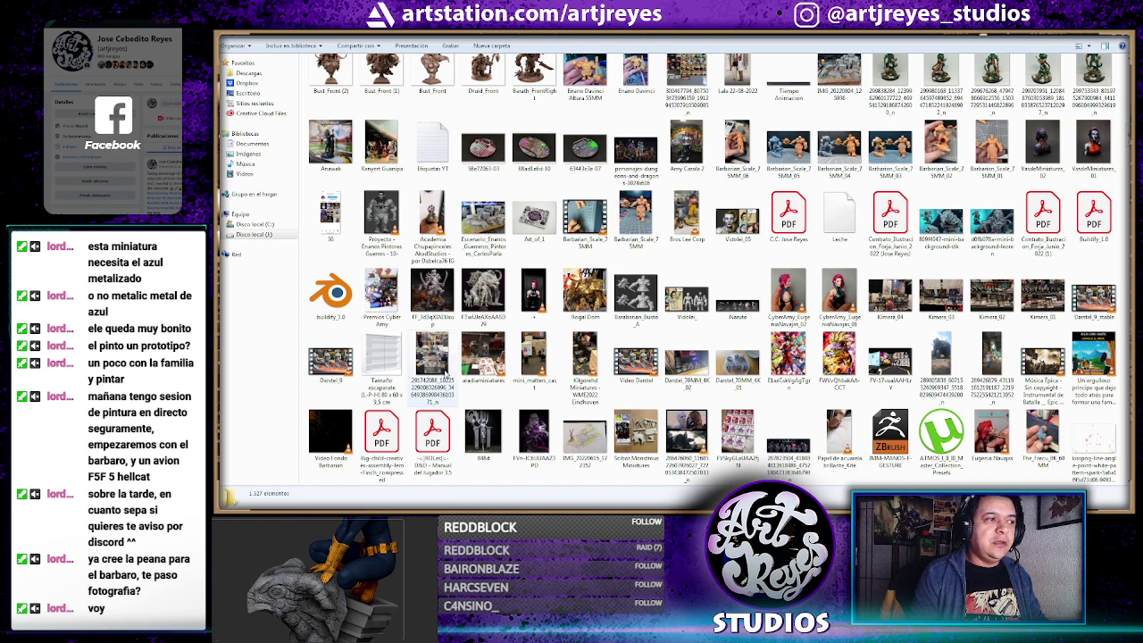
double_click(431, 352)
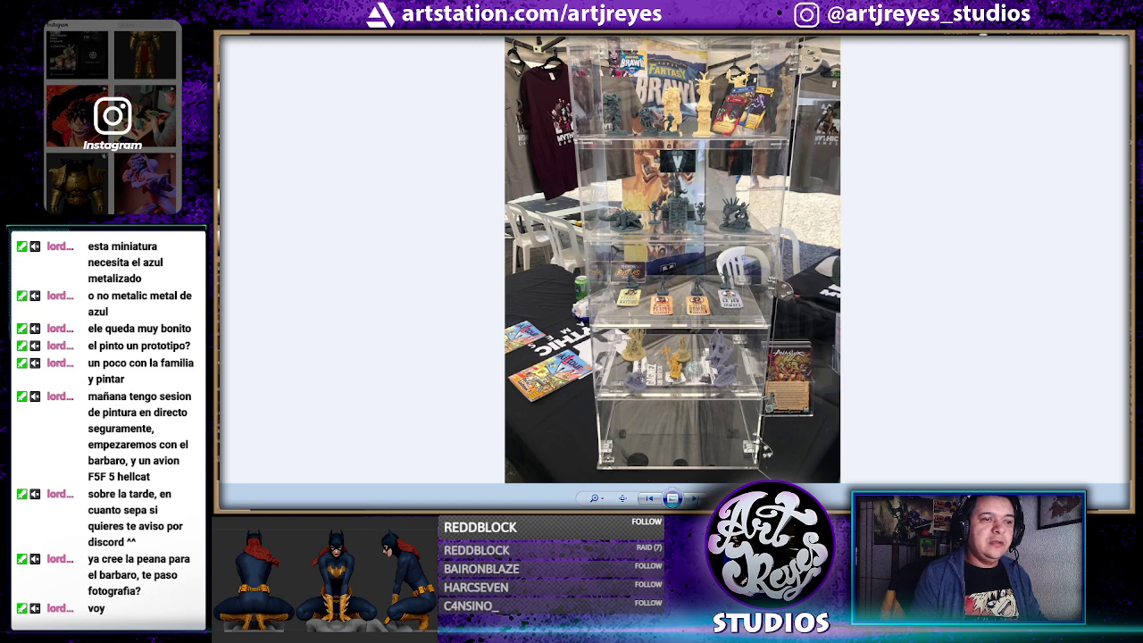
Browse forward through the next few photos, then close the viewer
key(Right)
click(695, 498)
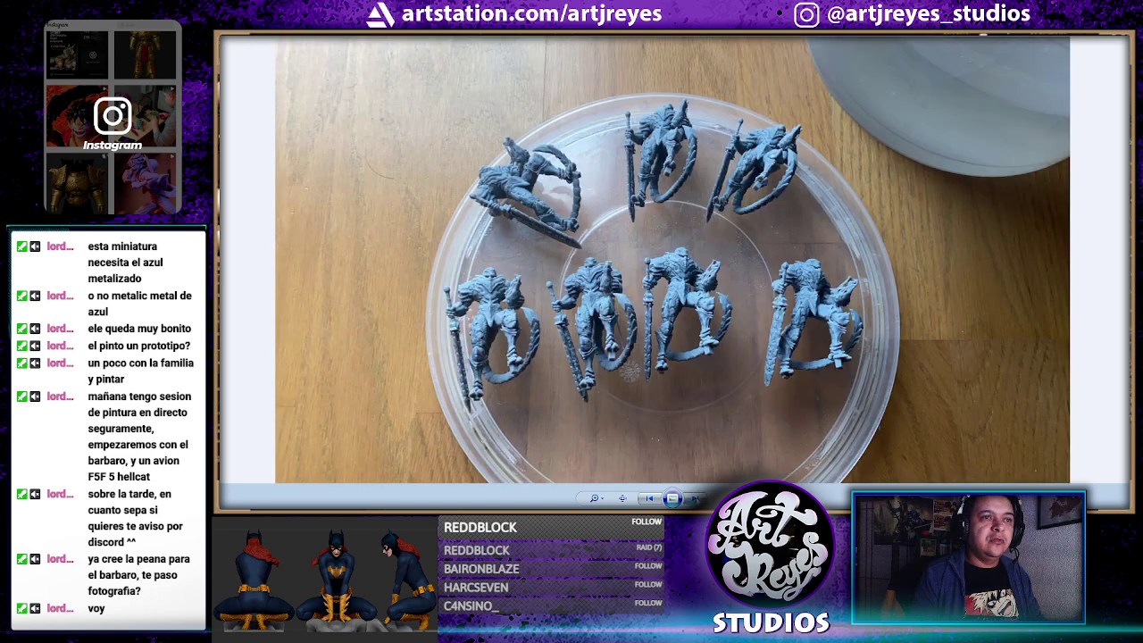
click(695, 498)
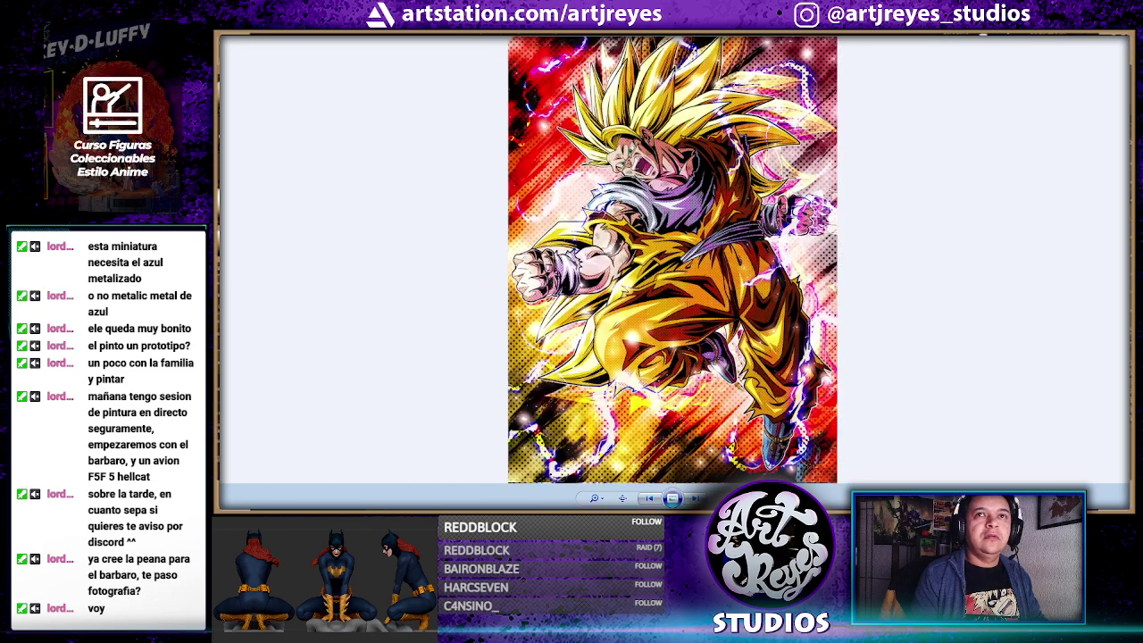
key(Escape)
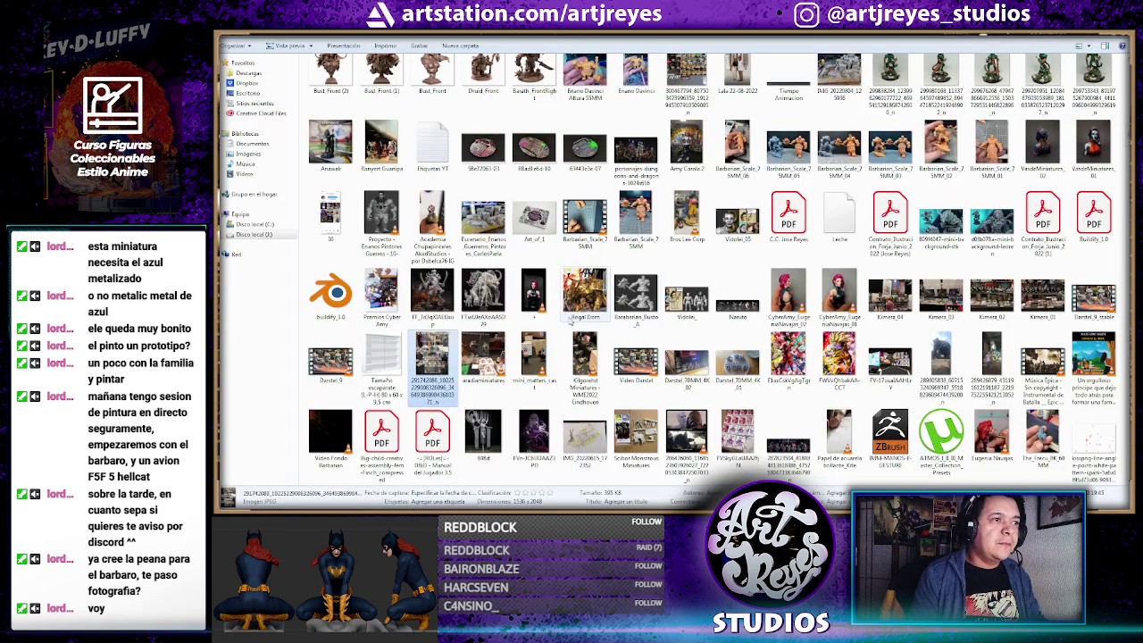
Preview the Great Grimoire and lion miniature images full-size, closing each
double_click(486, 296)
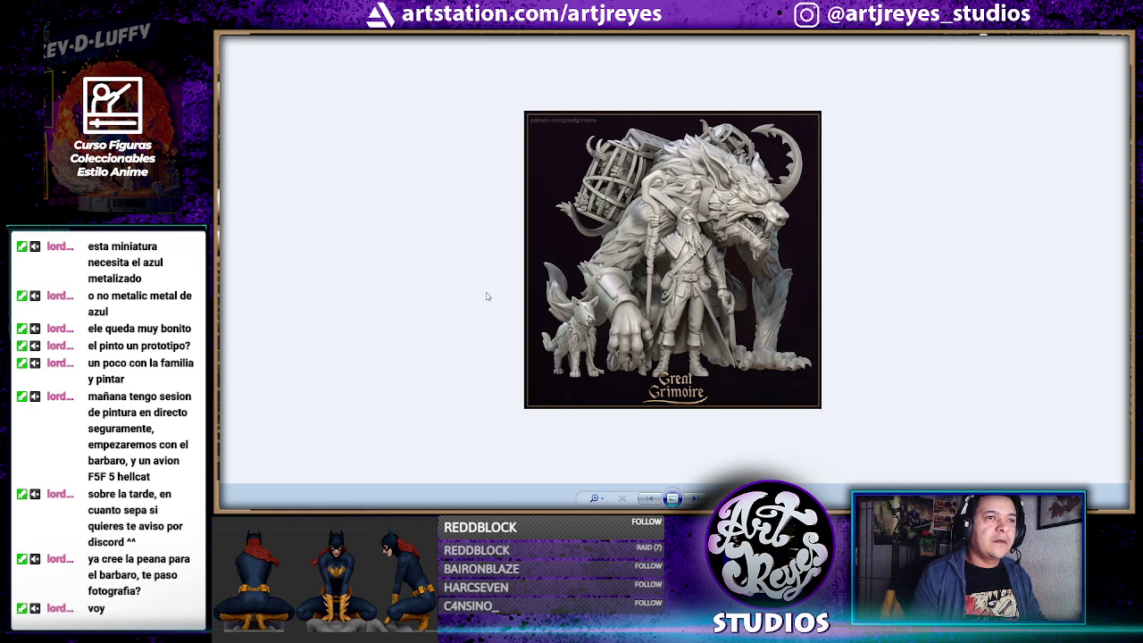
key(Escape)
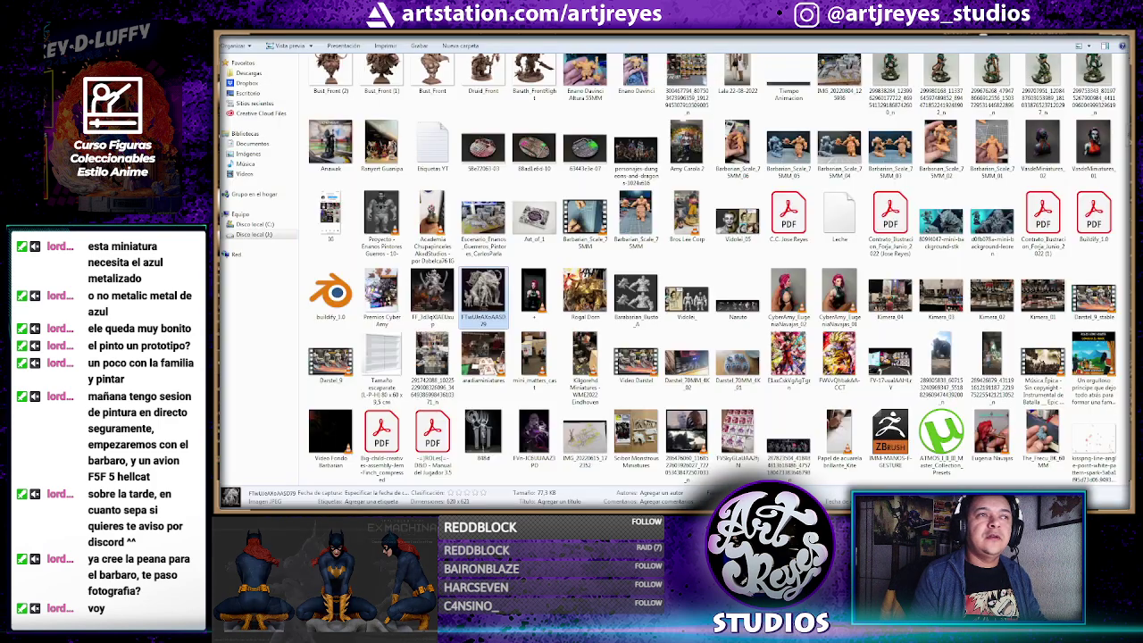
click(527, 252)
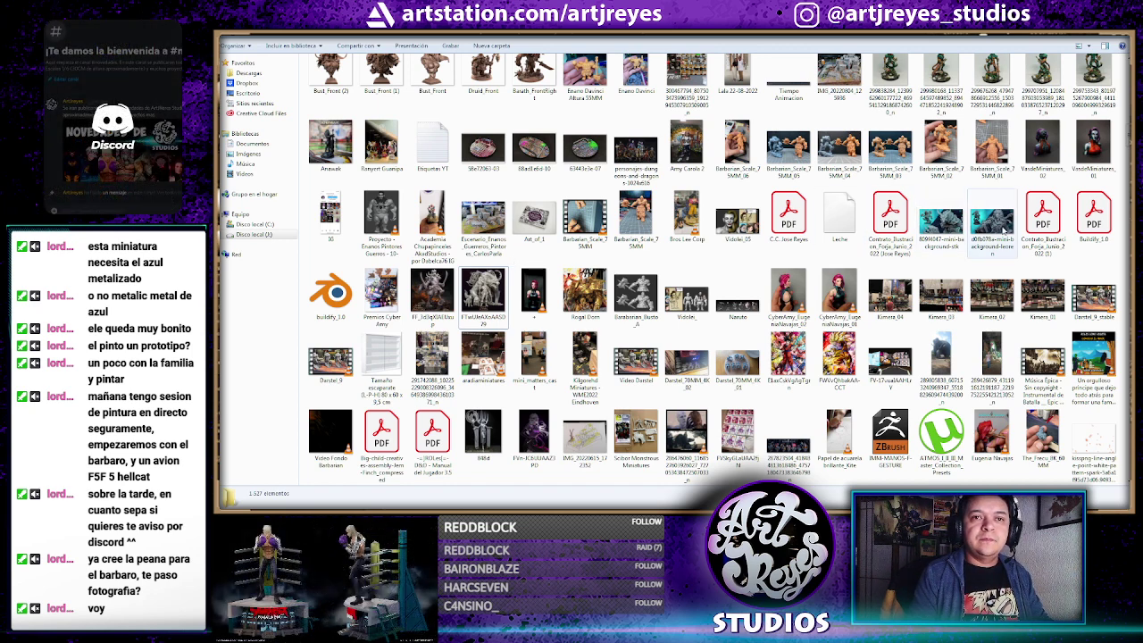
double_click(993, 219)
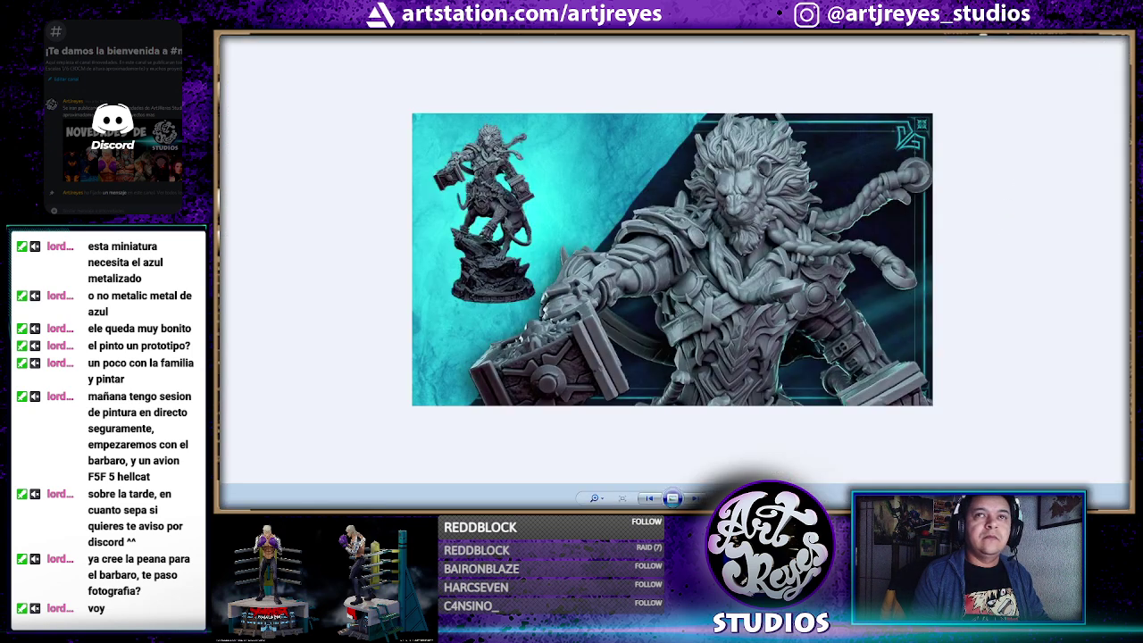
key(Escape)
Scroll through the current folder's reference thumbnails
ctrl+scroll(675, 268, up, 2)
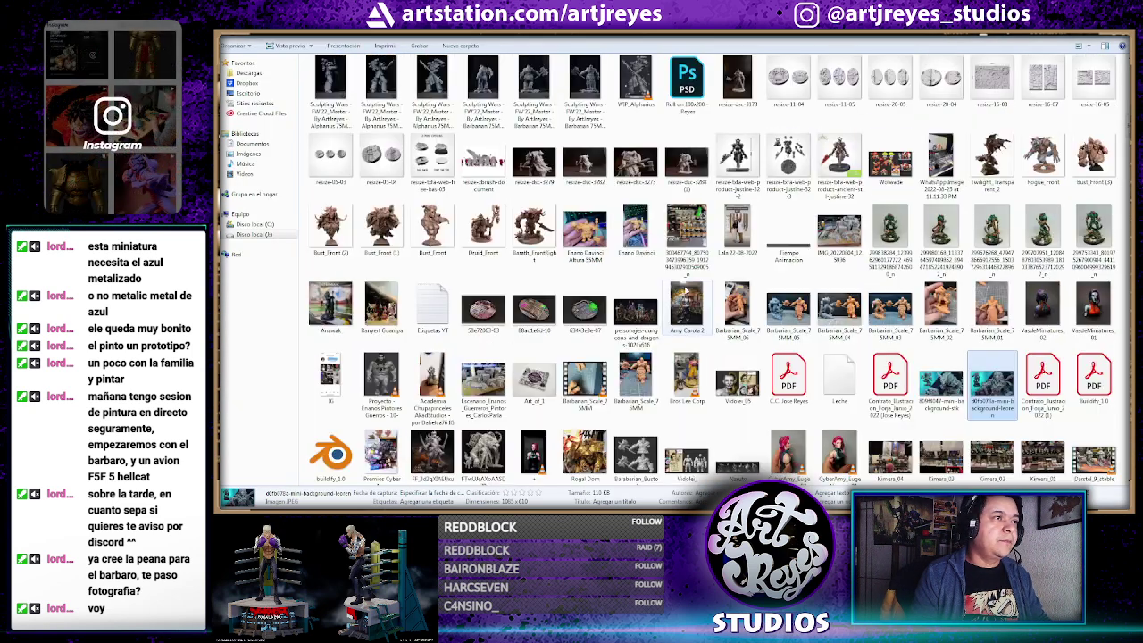
scroll(686, 293, up, 3)
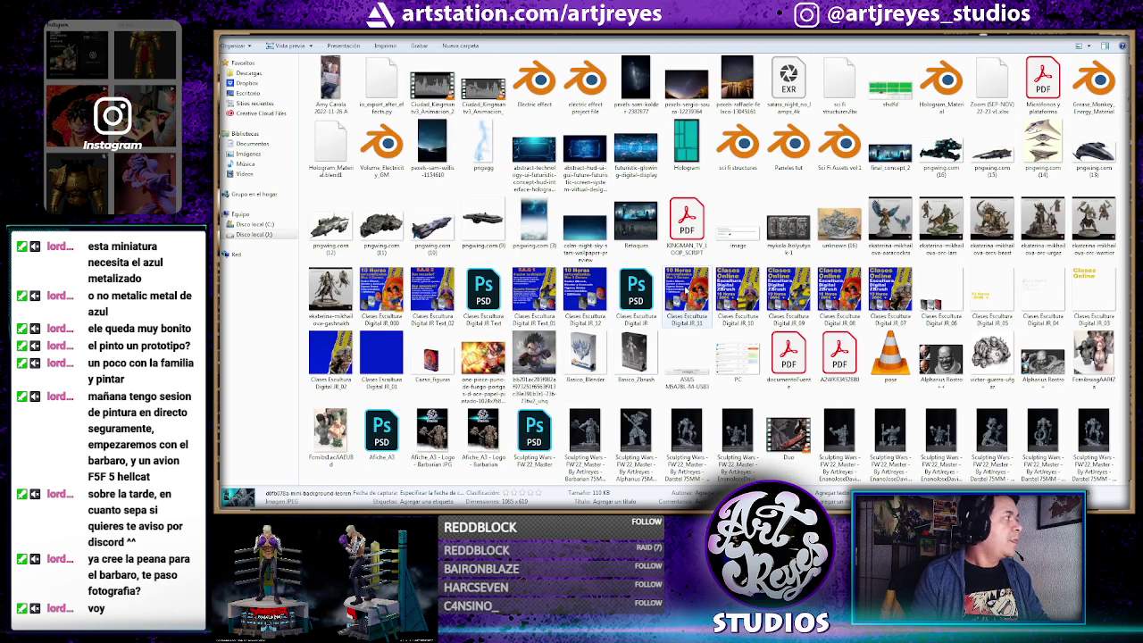
scroll(686, 291, up, 3)
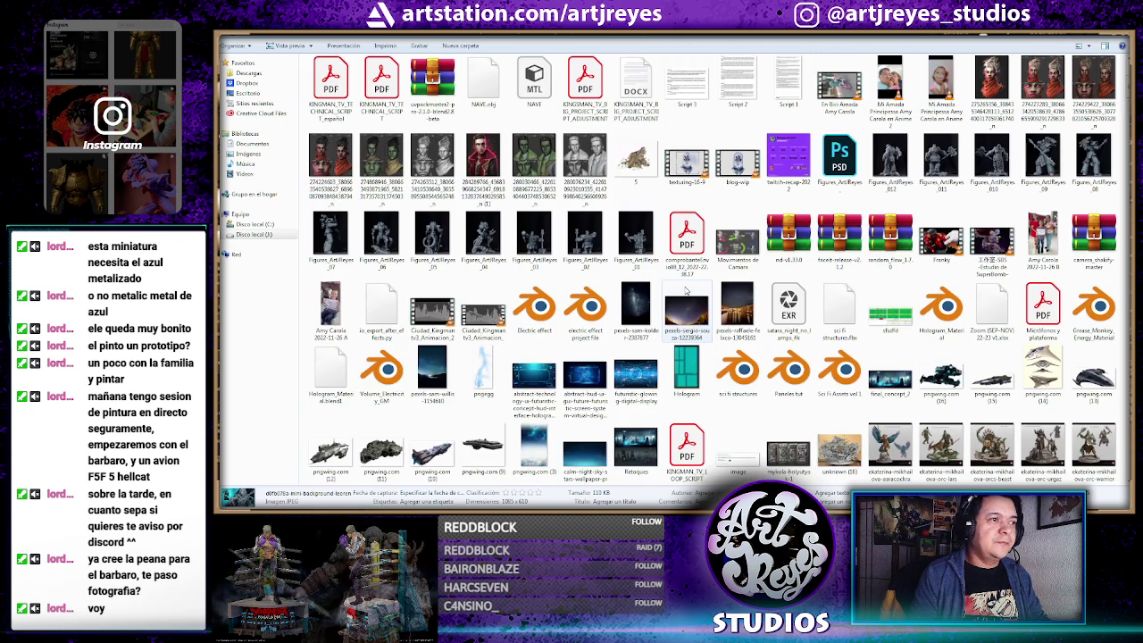
scroll(685, 291, up, 3)
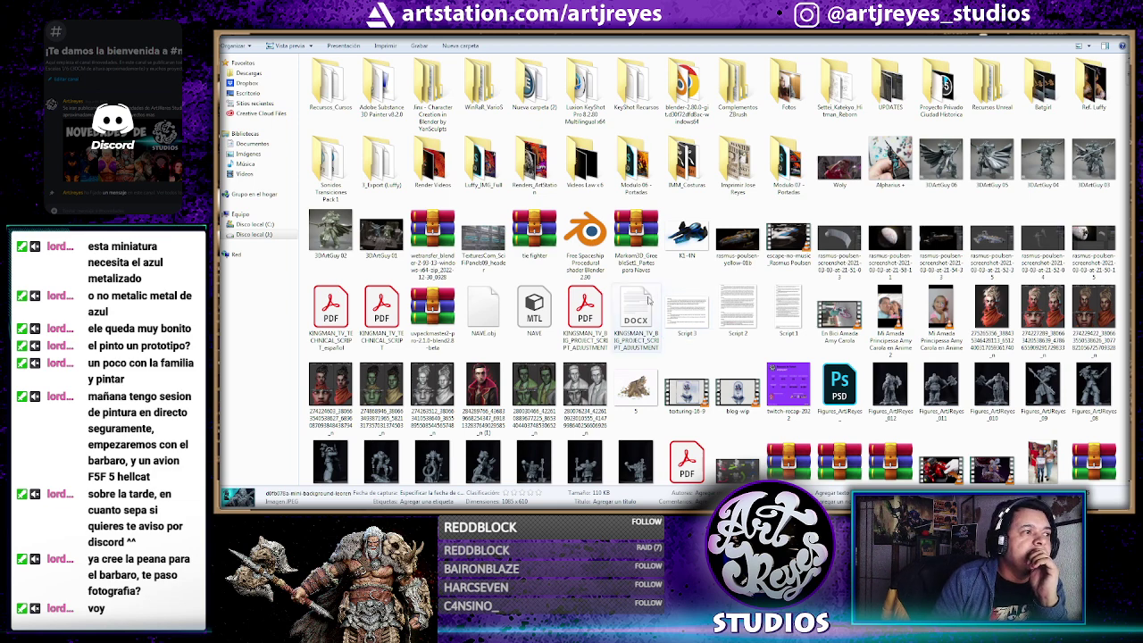
scroll(649, 301, down, 2)
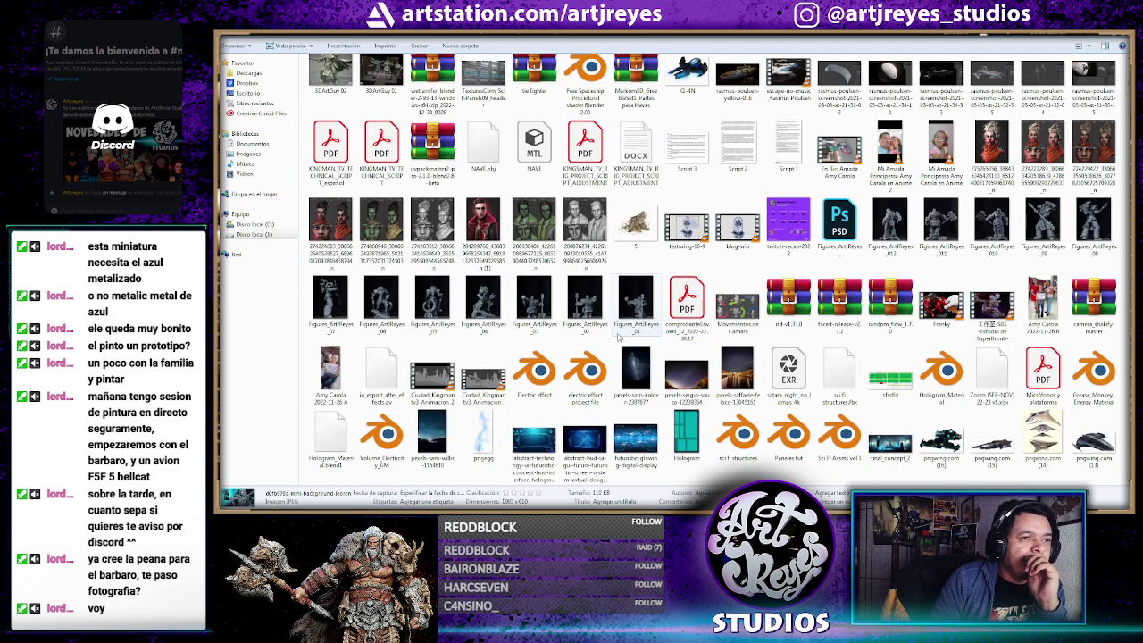
scroll(618, 337, down, 3)
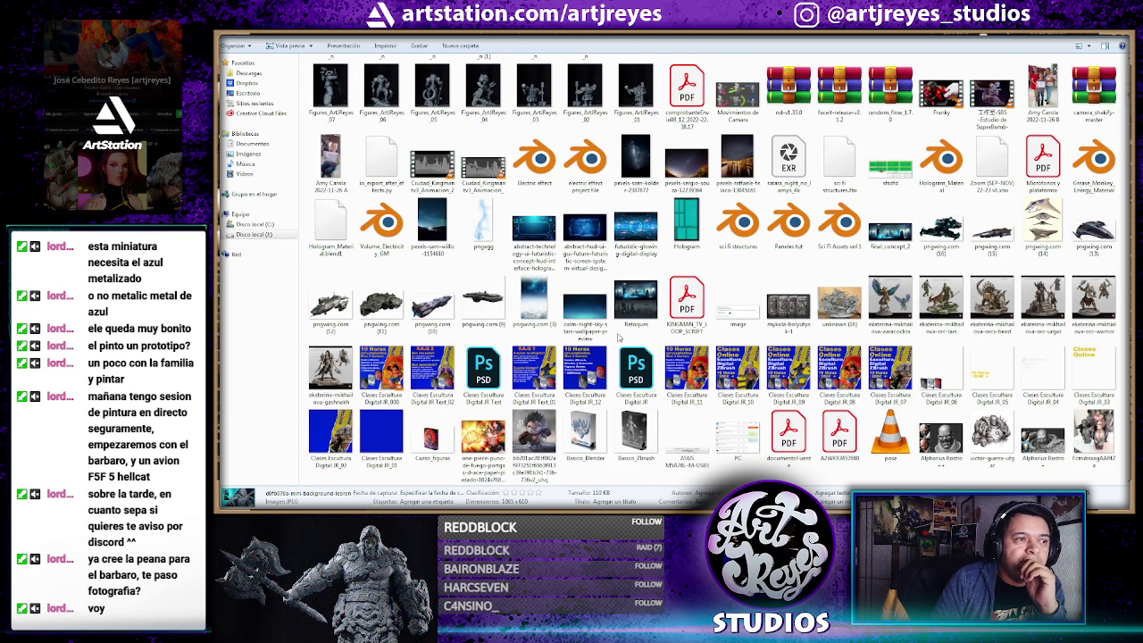
scroll(576, 421, down, 3)
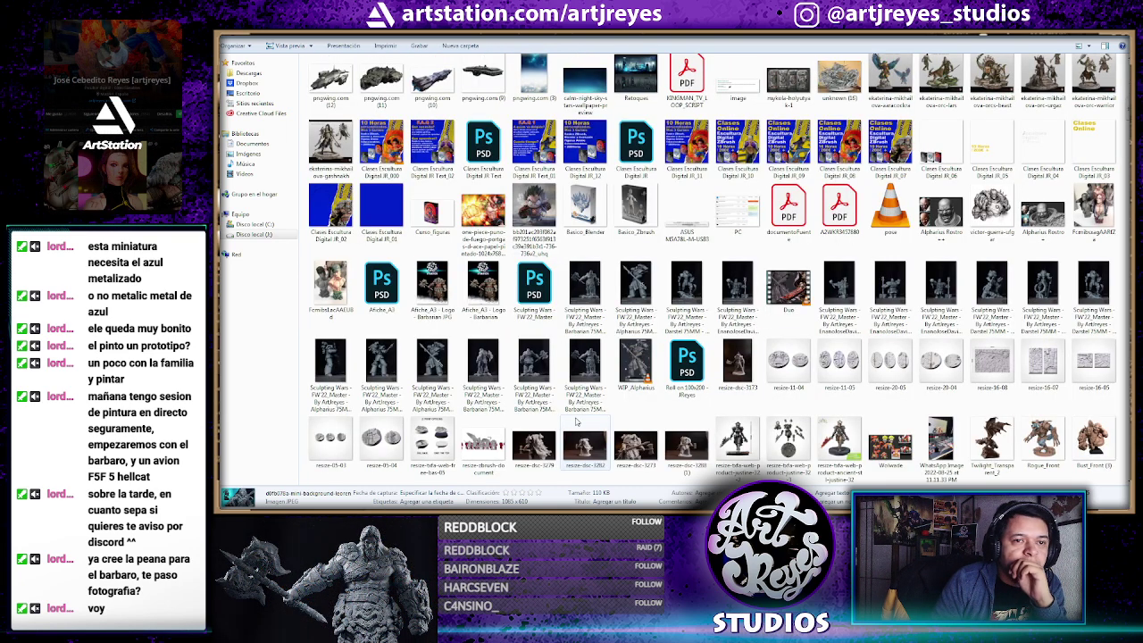
scroll(576, 421, down, 3)
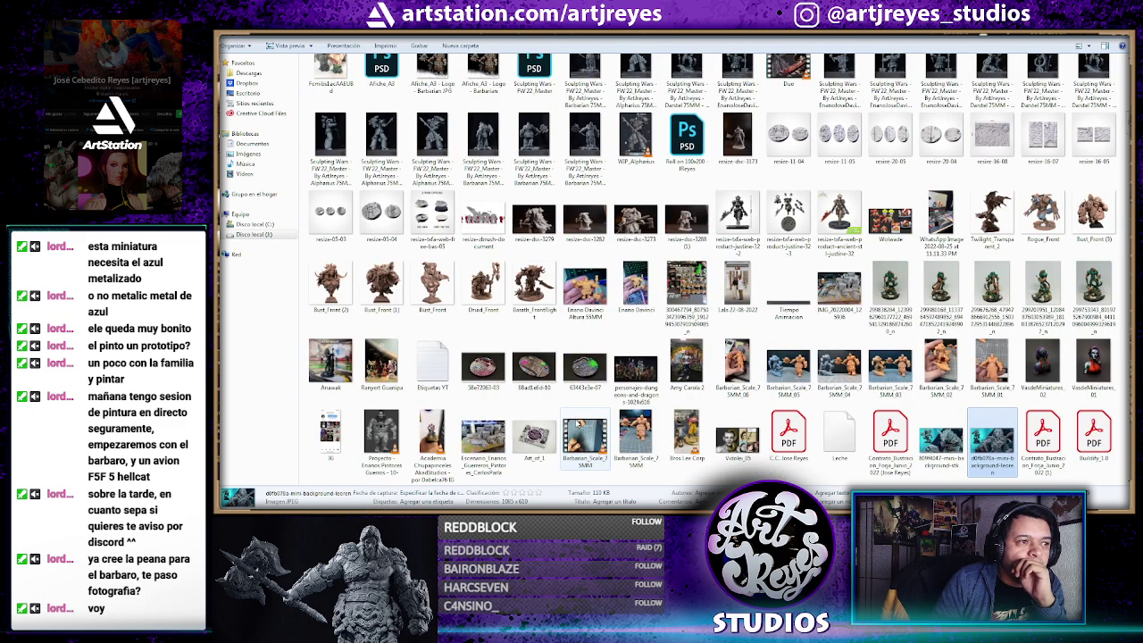
scroll(576, 422, down, 3)
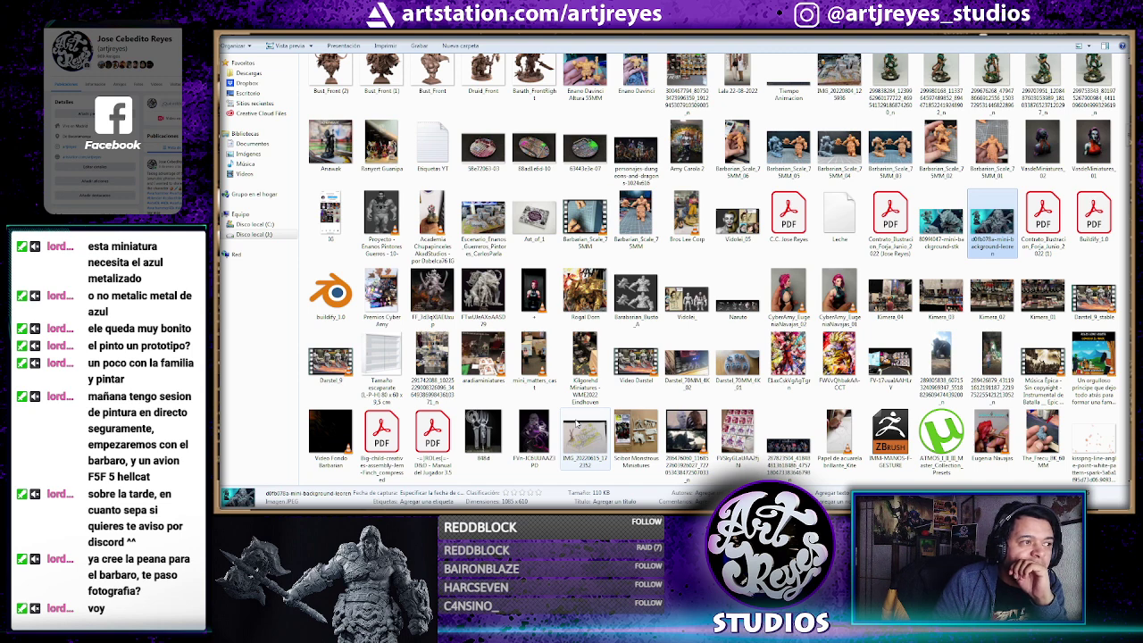
scroll(576, 423, down, 3)
scroll(579, 425, down, 3)
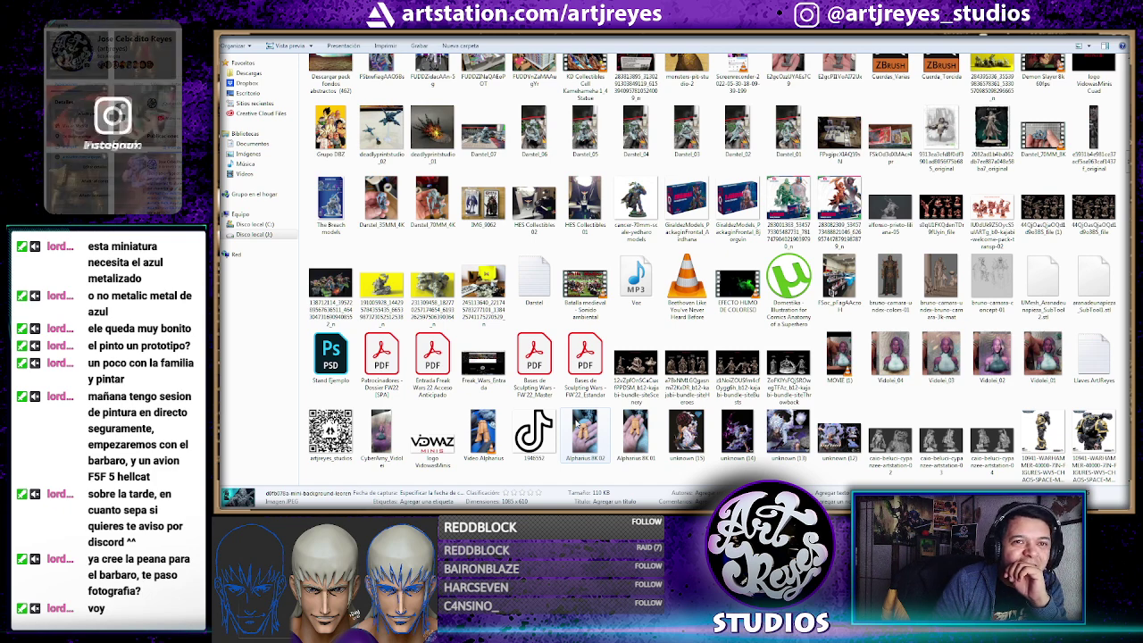
scroll(585, 433, down, 3)
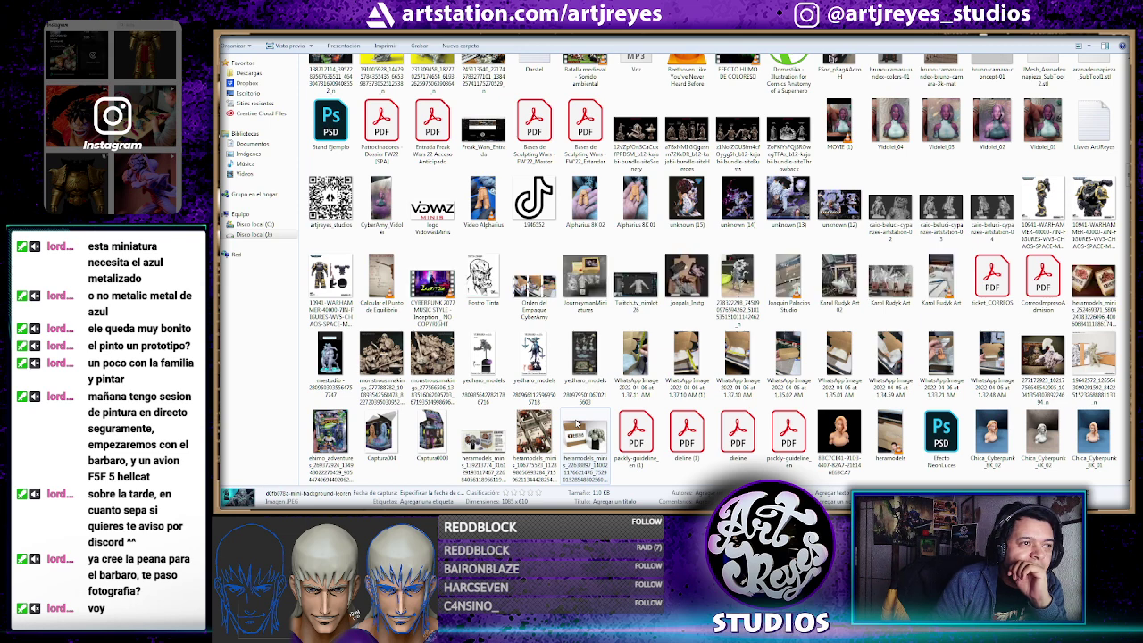
scroll(576, 425, down, 3)
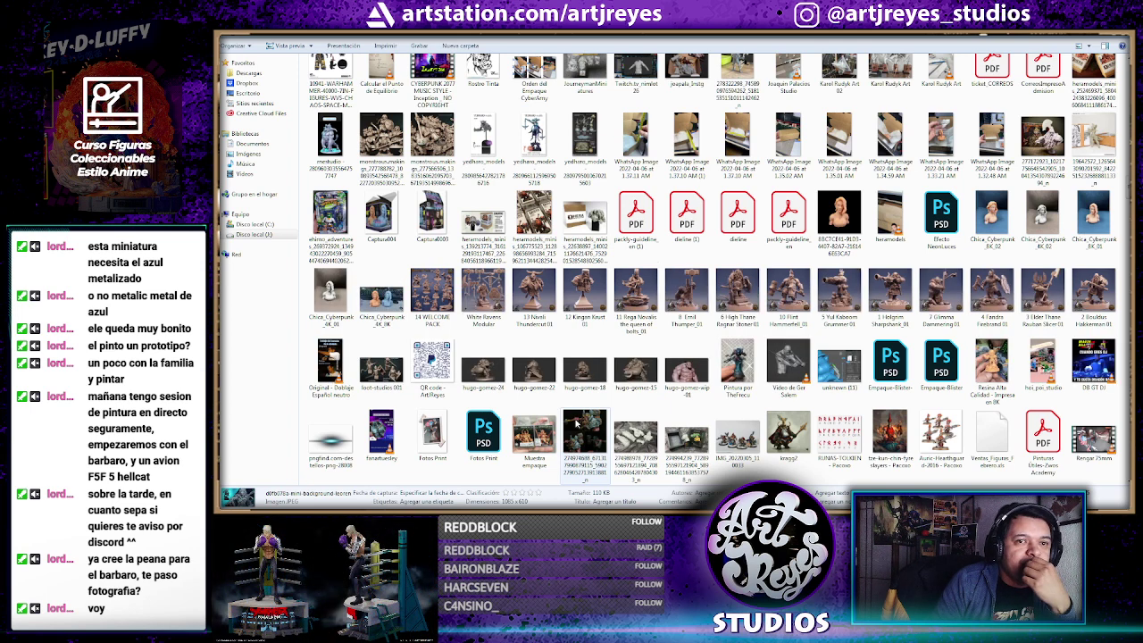
scroll(576, 423, down, 3)
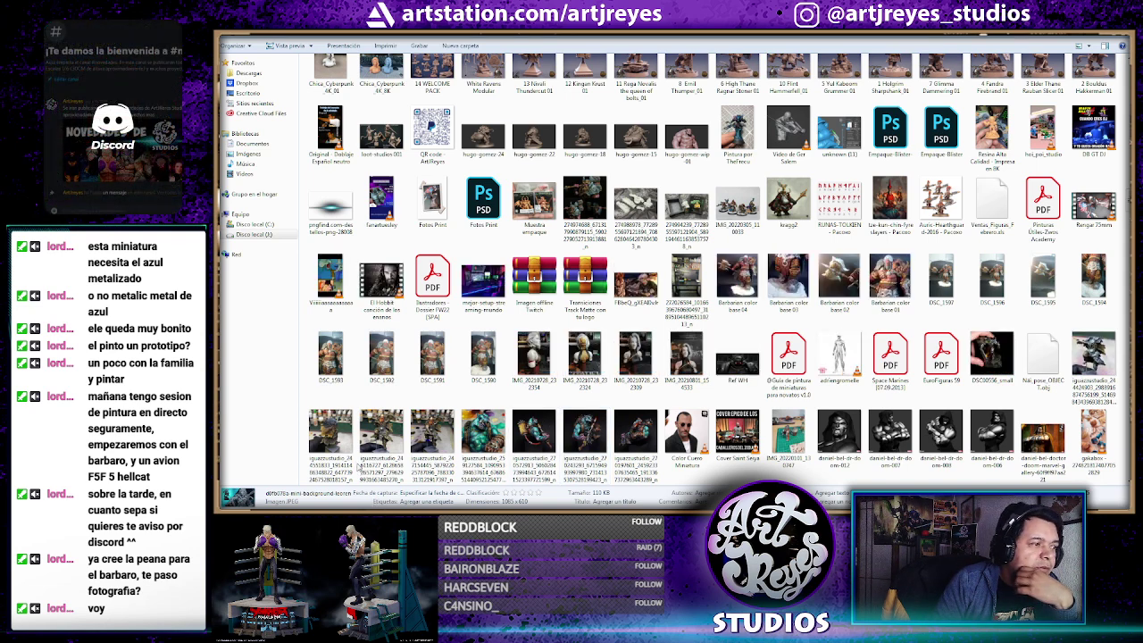
Open the IMG Miniature folder with extra-large thumbnails sorted by date
key(BackSpace)
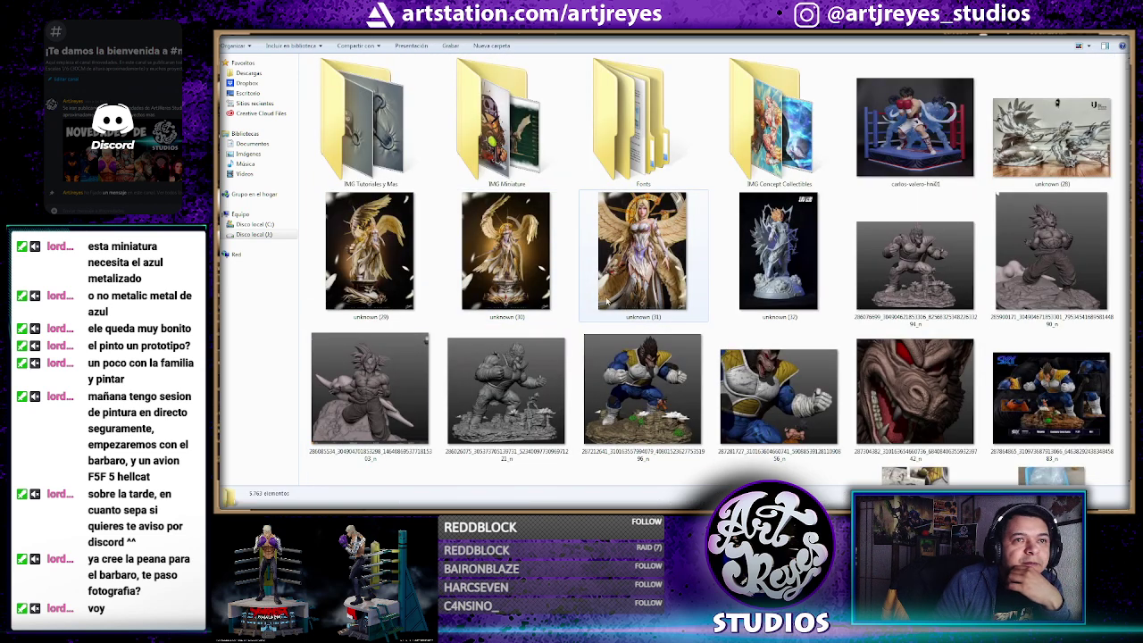
click(506, 120)
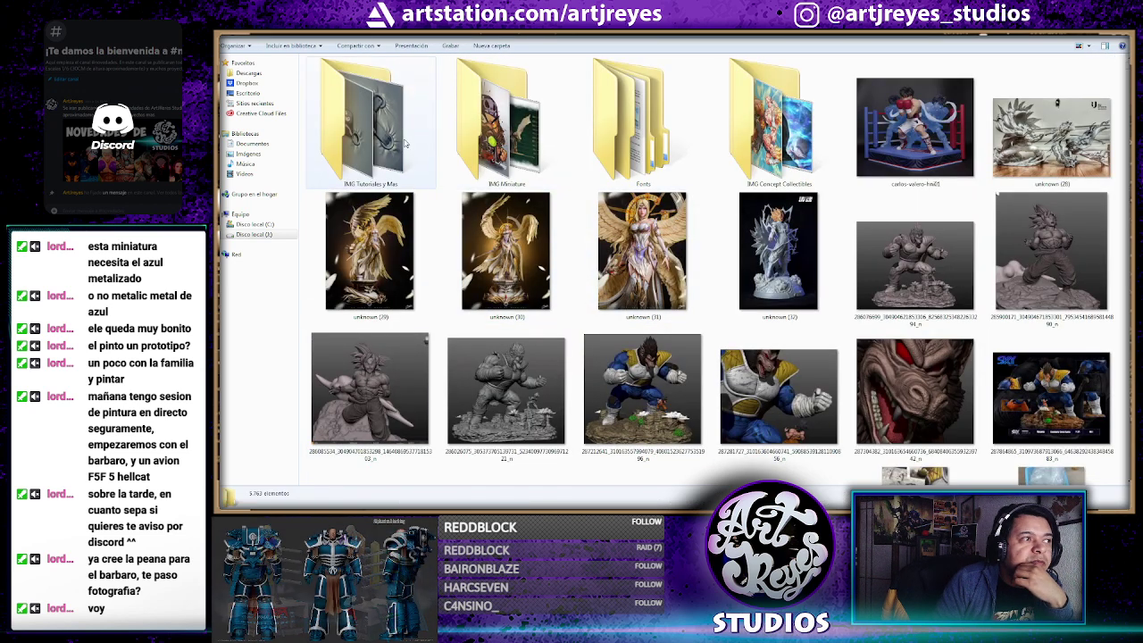
key(Return)
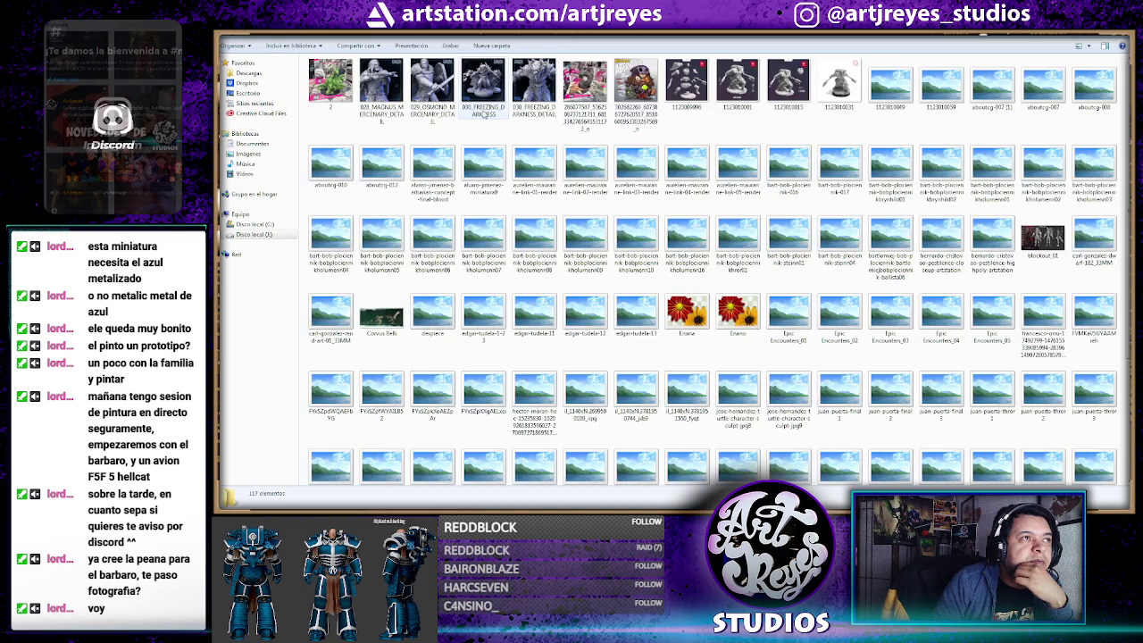
right_click(765, 124)
click(910, 134)
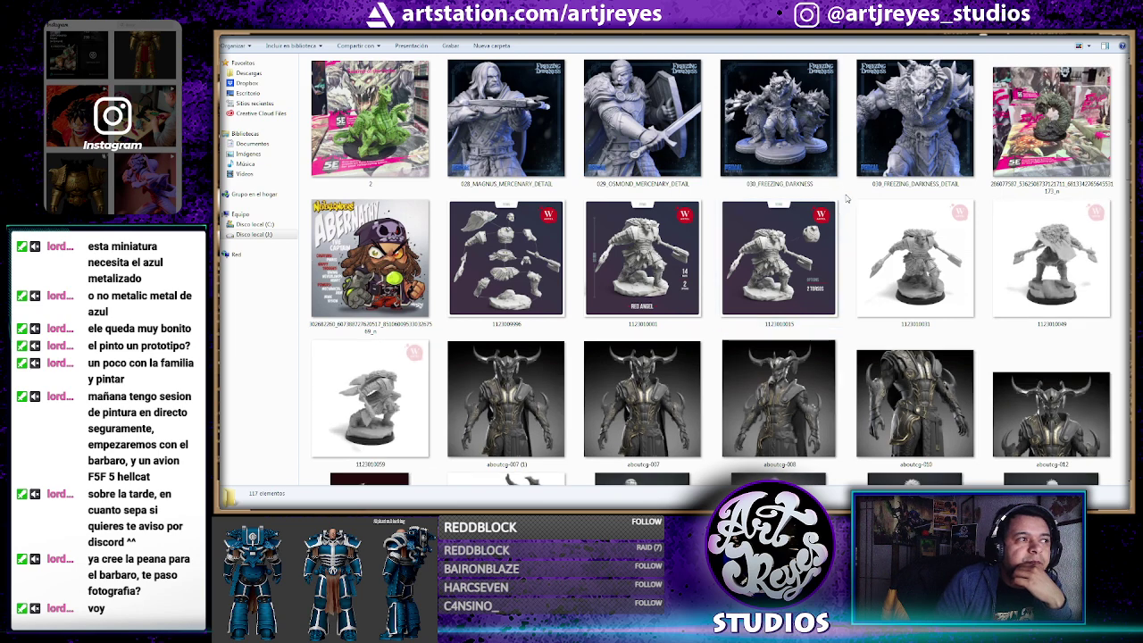
right_click(853, 206)
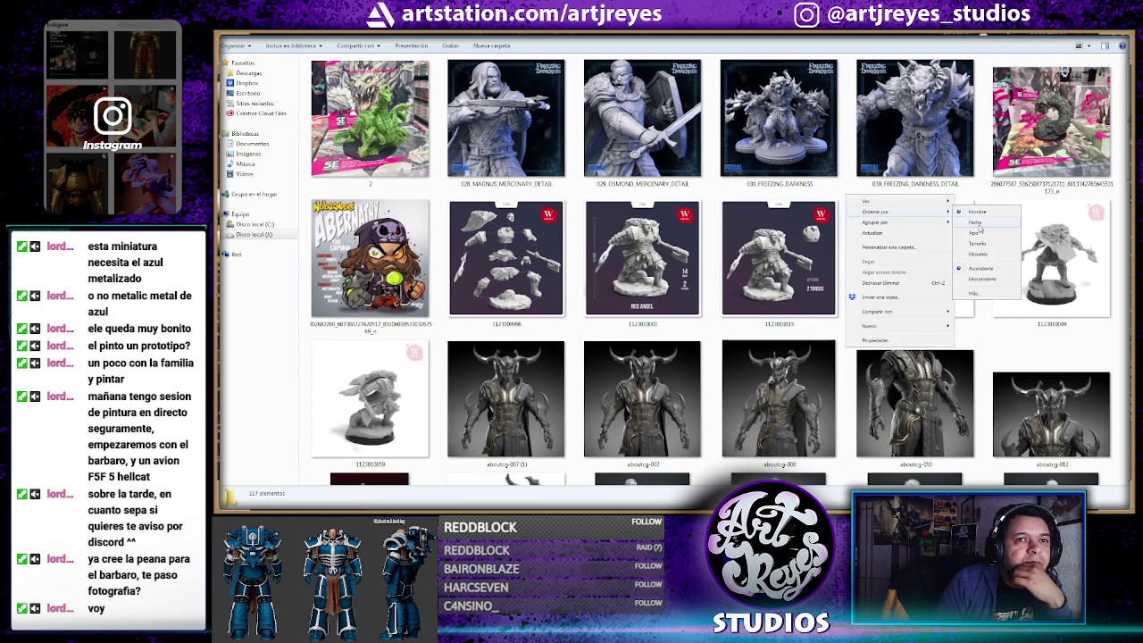
click(978, 229)
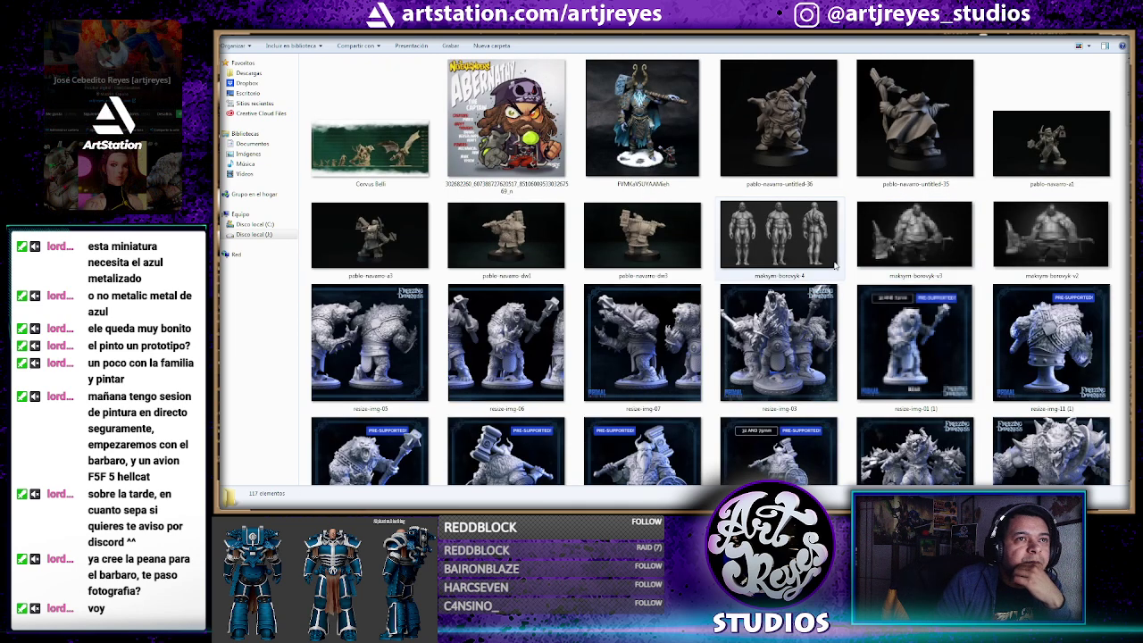
View the painted miniature and winged-figure photos full-size, closing each
scroll(835, 265, down, 3)
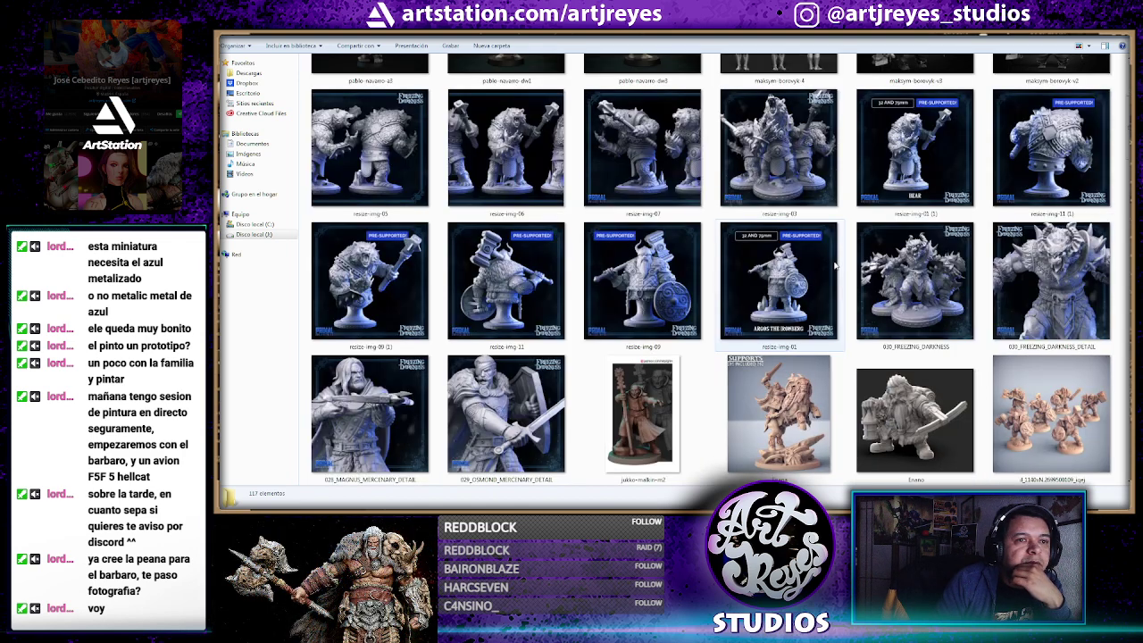
scroll(834, 265, down, 3)
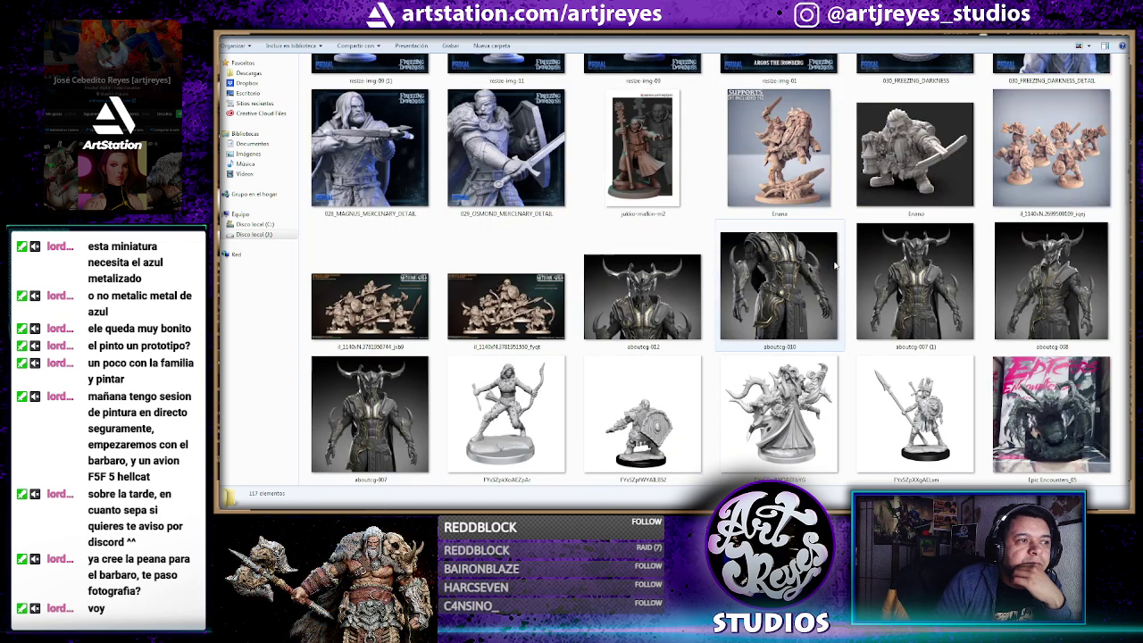
scroll(835, 265, down, 3)
scroll(835, 265, down, 3)
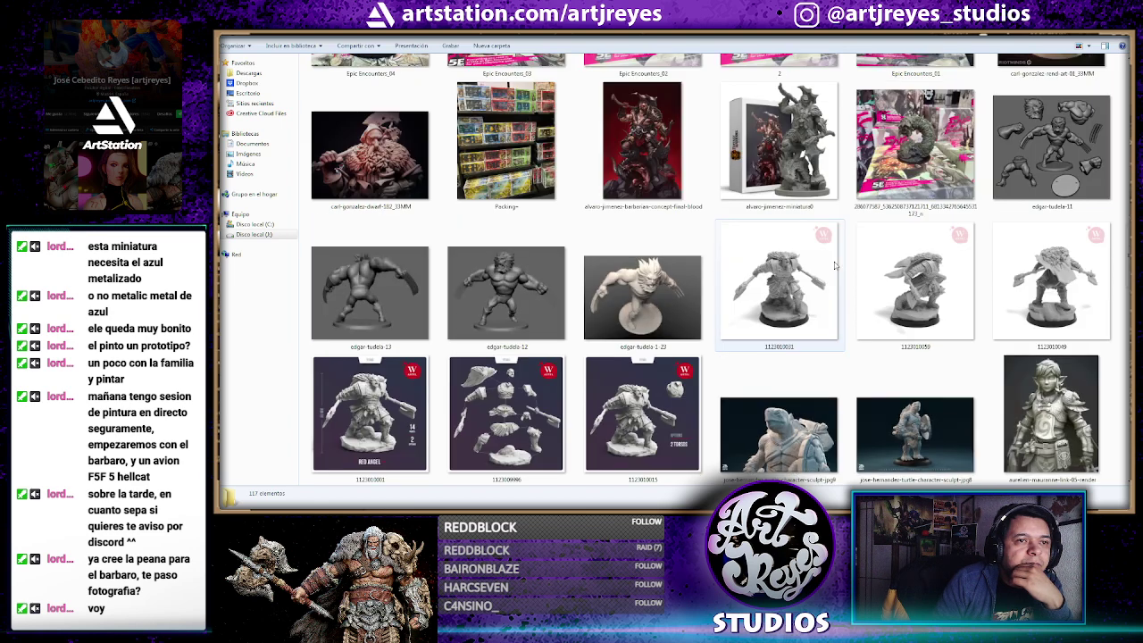
scroll(835, 266, down, 3)
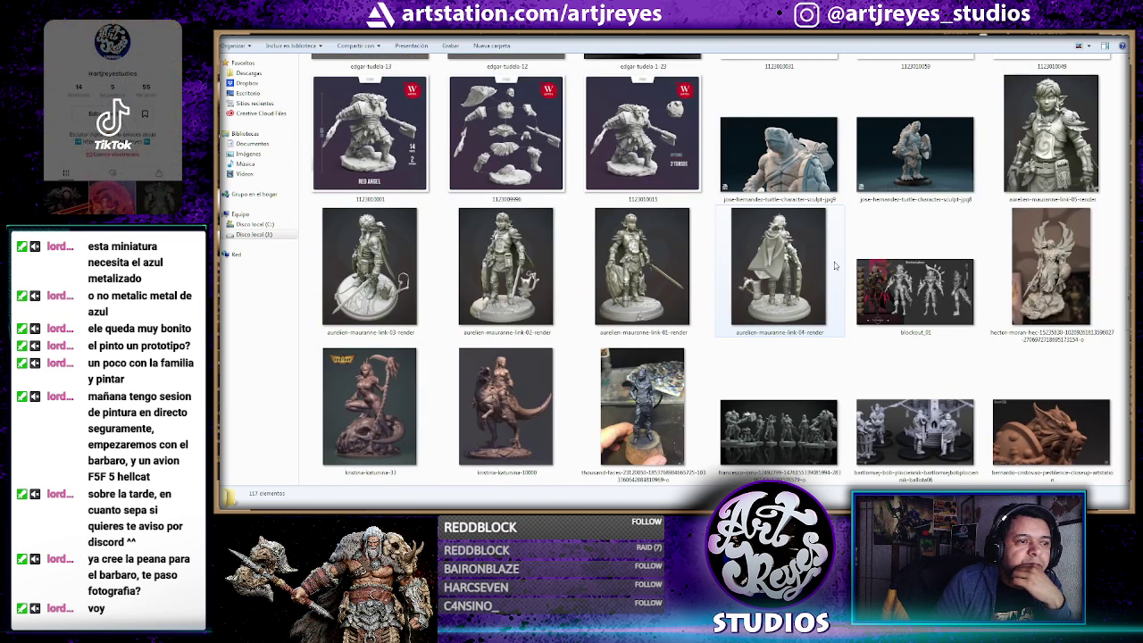
double_click(643, 393)
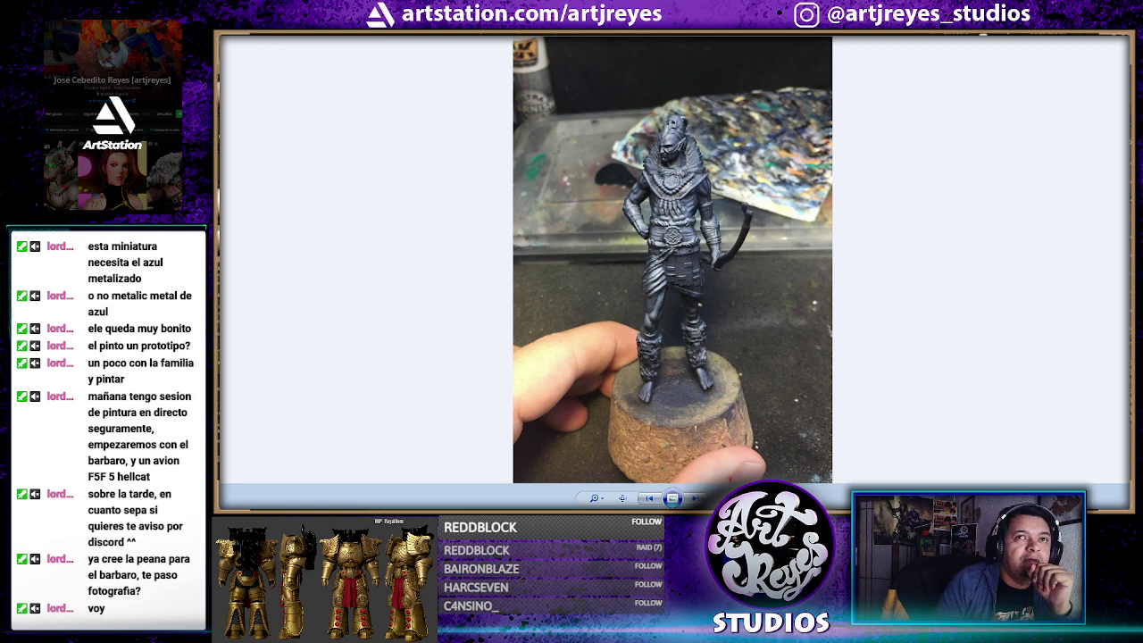
key(alt+F4)
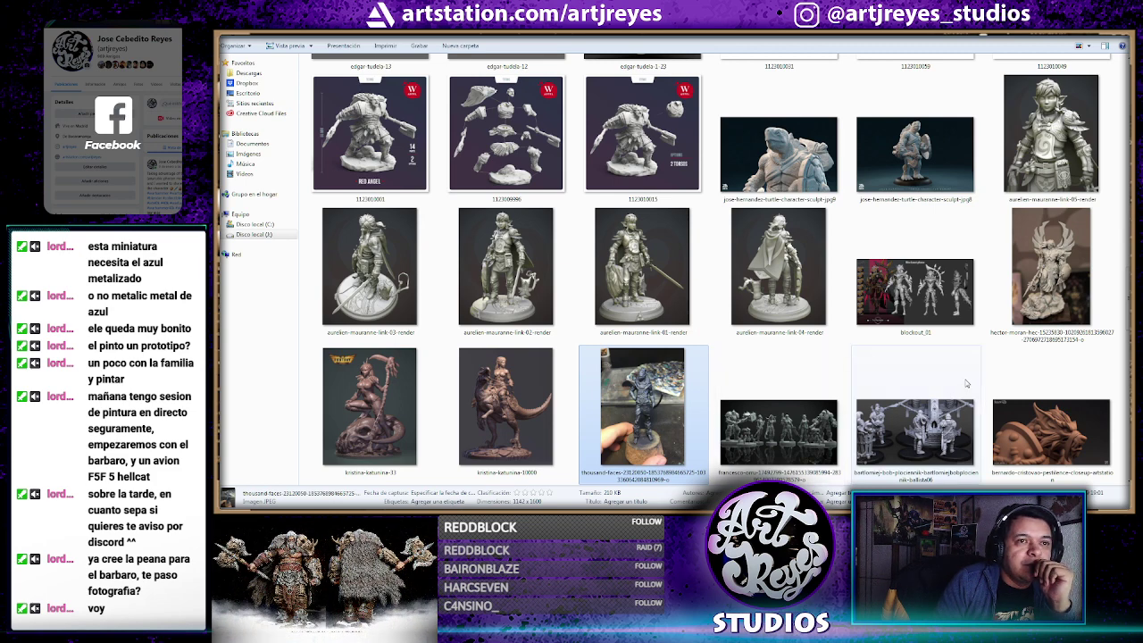
double_click(1051, 268)
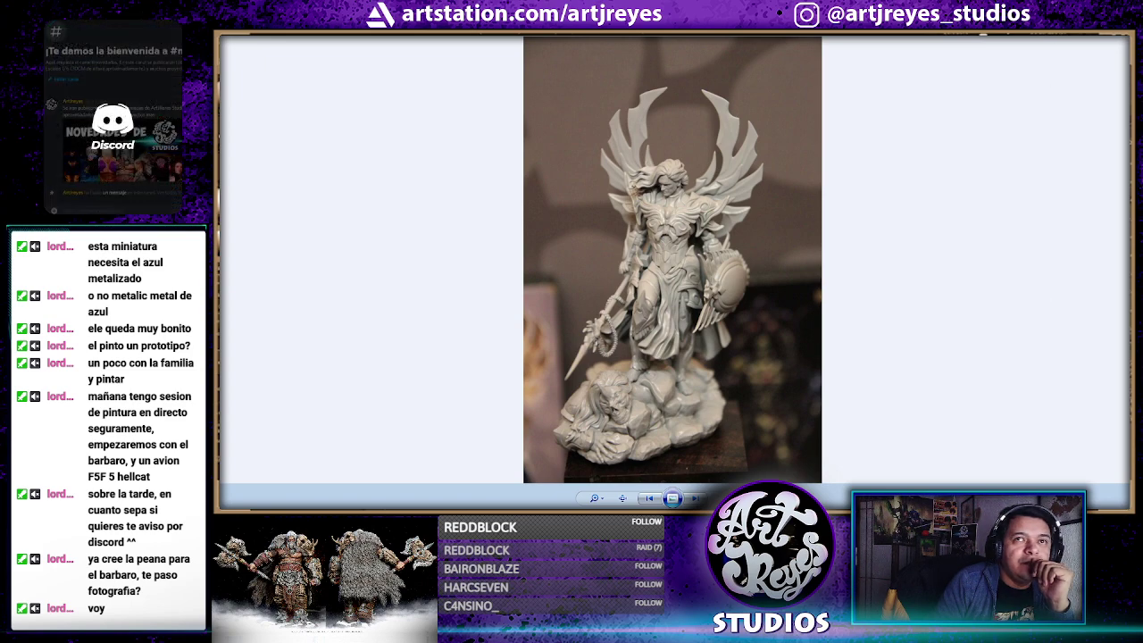
key(Escape)
Go back to the previous folder, then return to the ZBrush backpack plate
scroll(760, 287, down, 5)
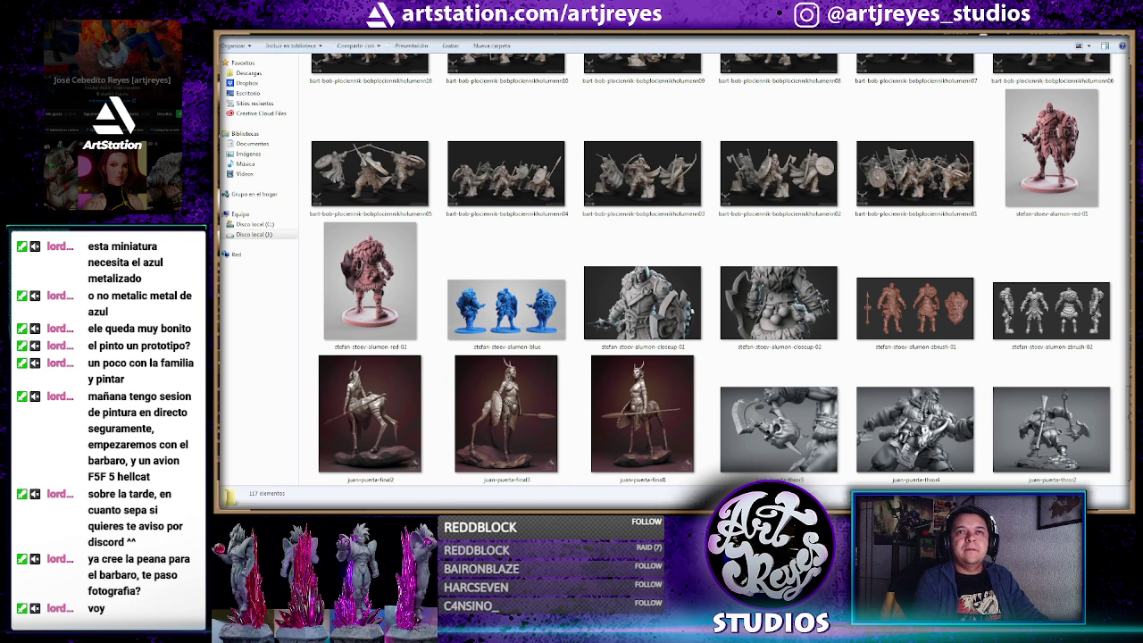
key(alt+Left)
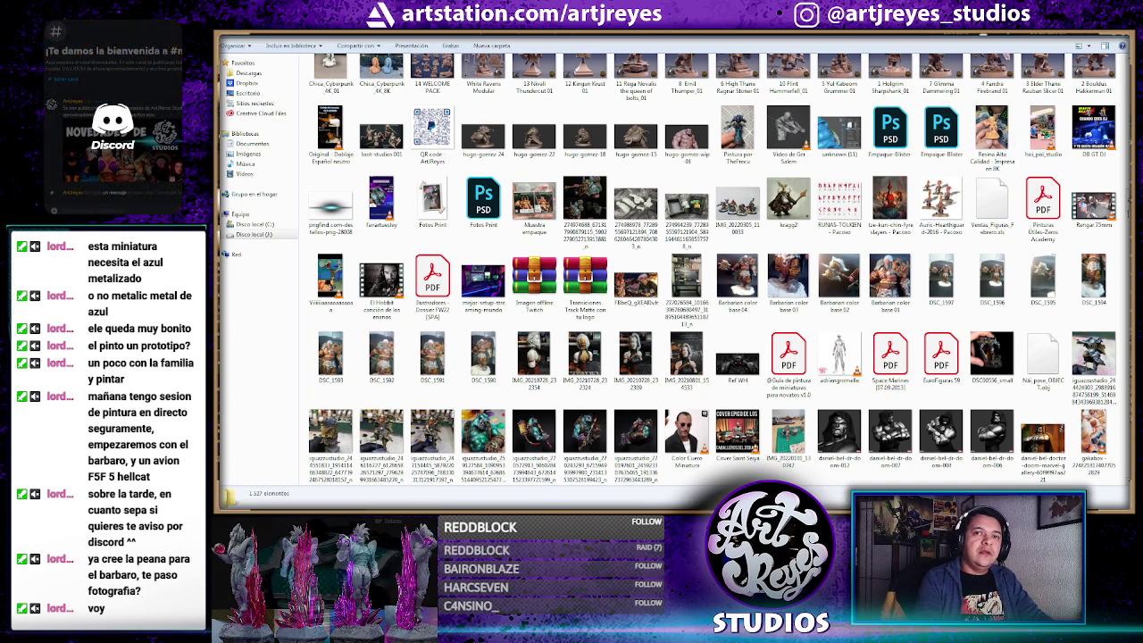
scroll(1121, 204, up, 1)
scroll(1122, 204, up, 5)
scroll(1121, 204, up, 1)
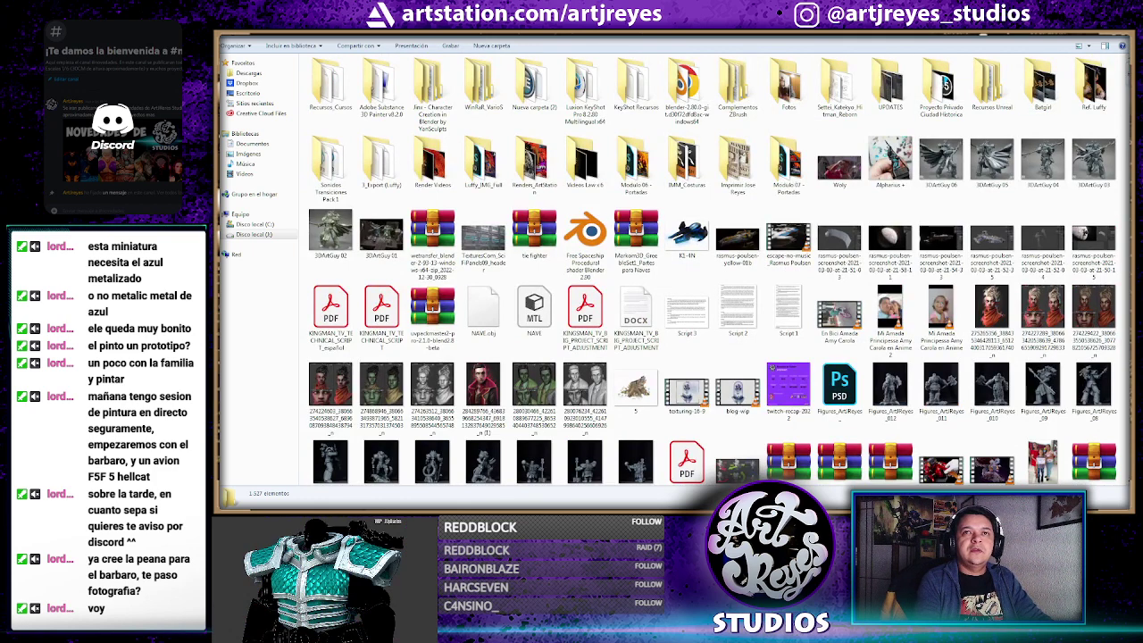
key(alt+Tab)
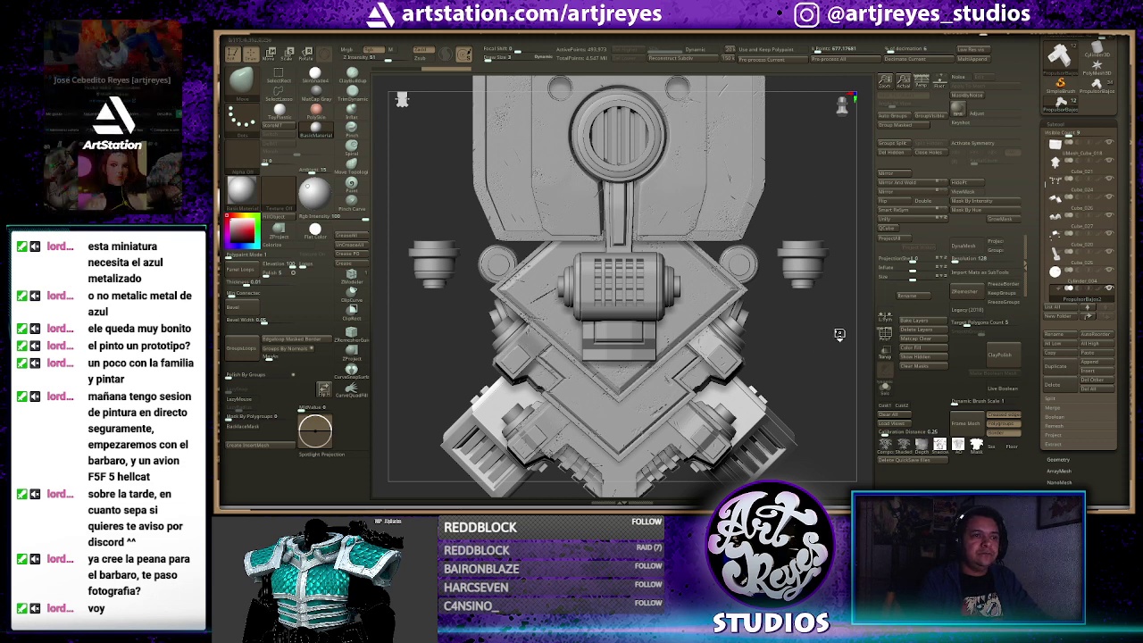
Solo the round vent subtool and frame it facing straight on
drag(839, 332, 770, 333)
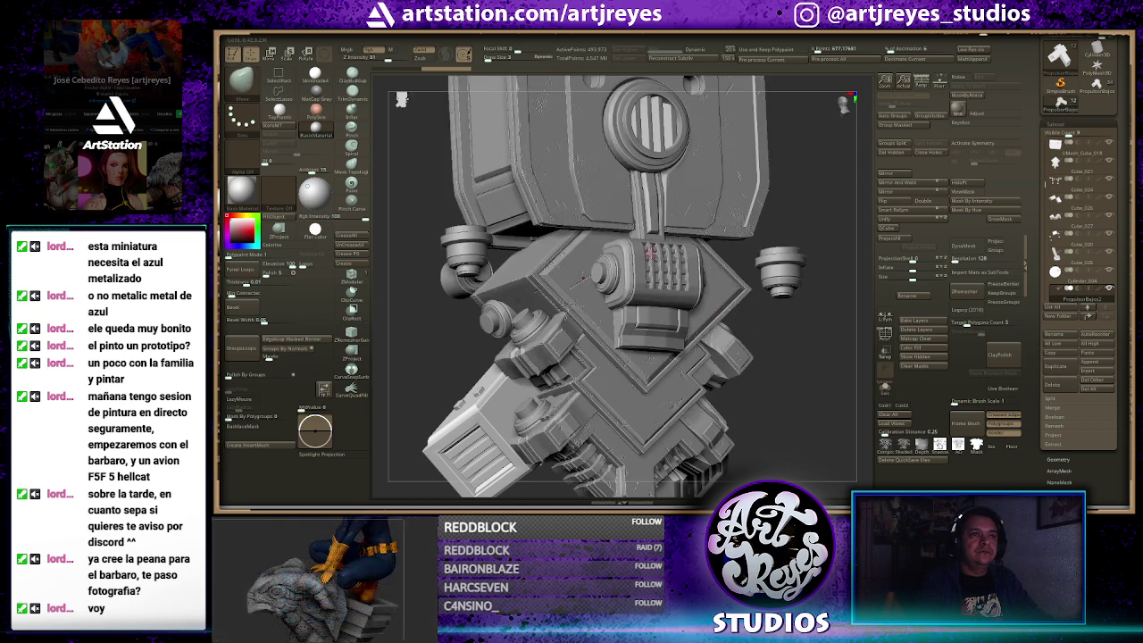
ctrl+shift+click(617, 110)
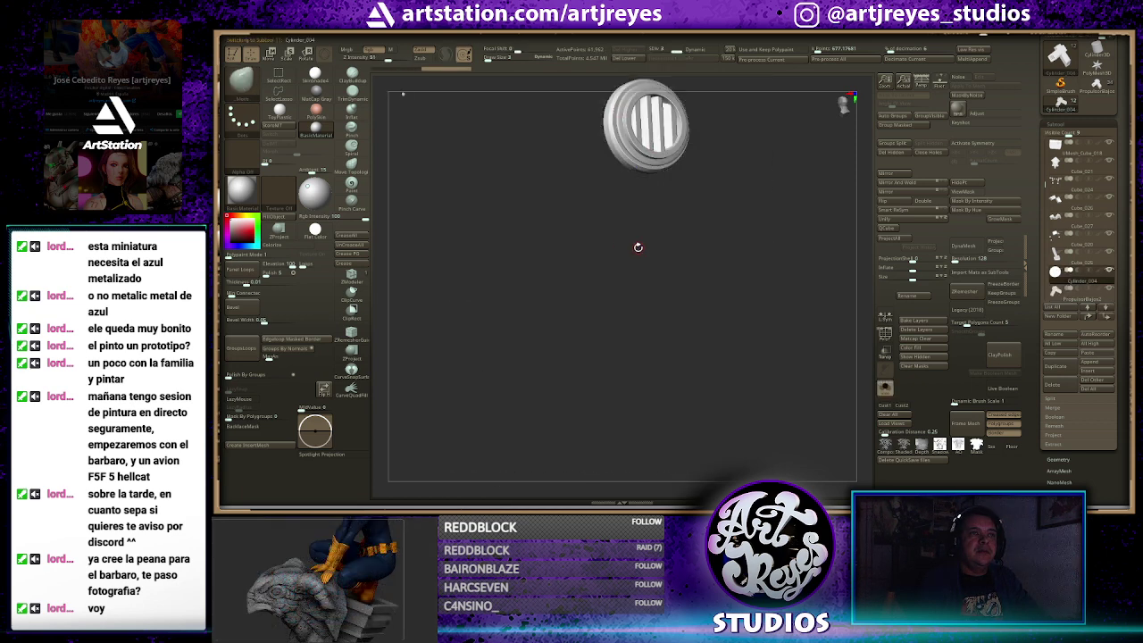
key(f)
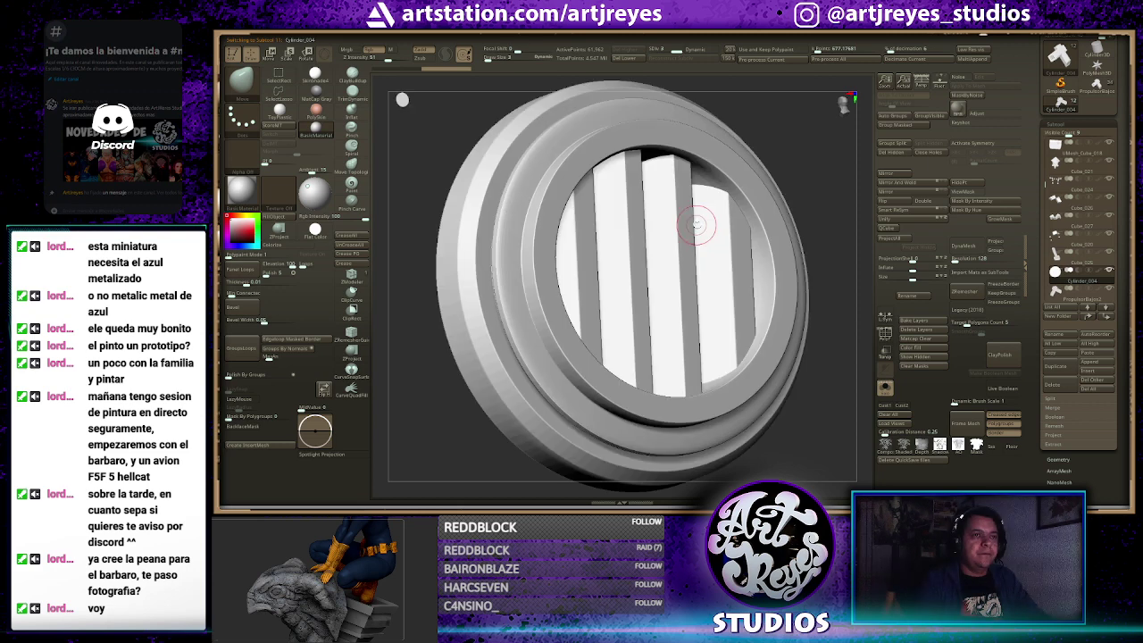
drag(827, 134, 768, 166)
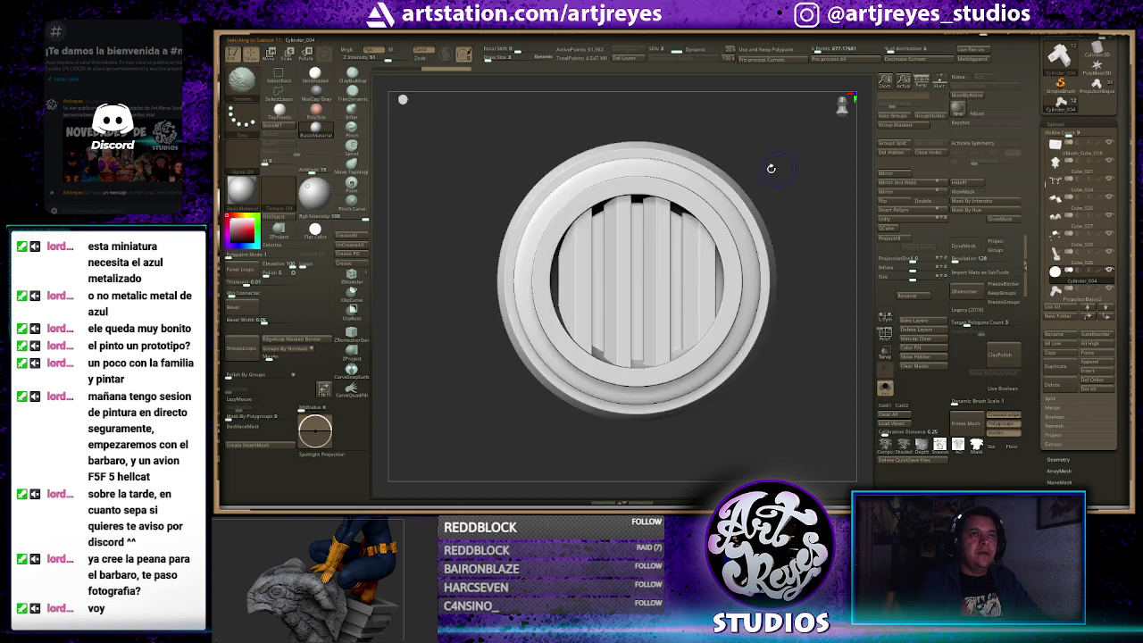
key(f)
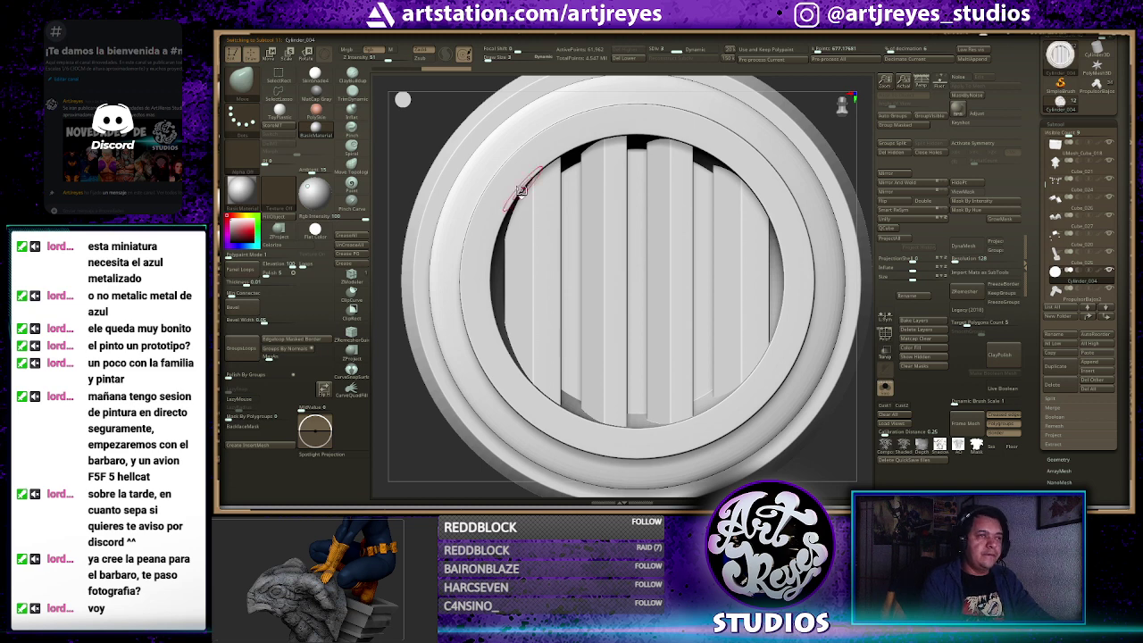
Try a test stroke on the inner ring, undo it, and switch to the Smooth brush
key(space)
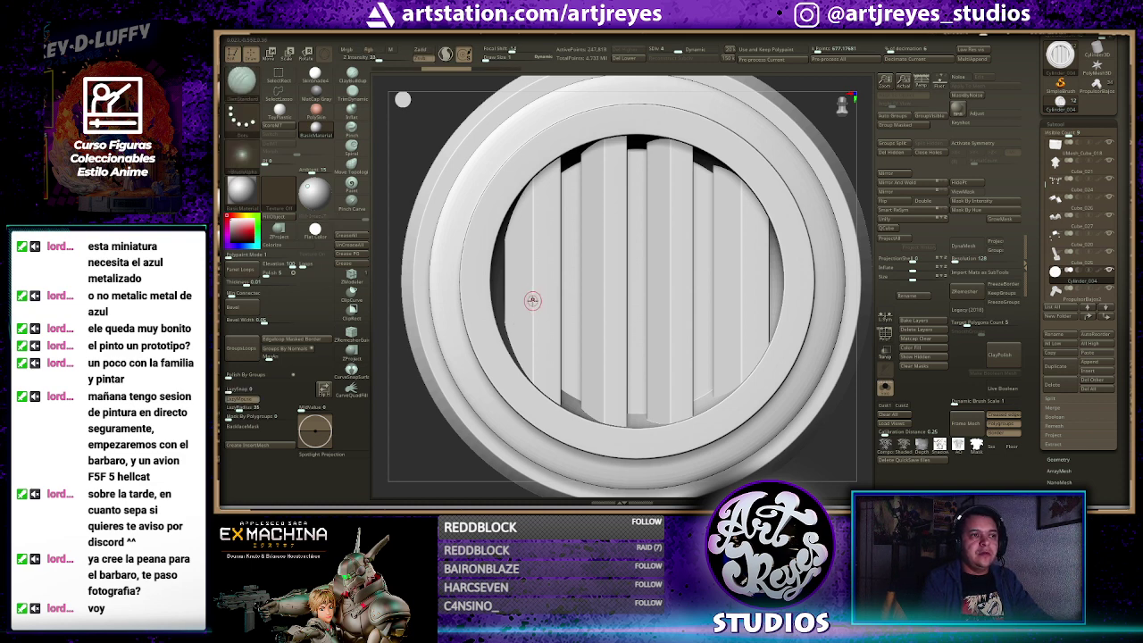
drag(473, 308, 495, 372)
key(ctrl+z)
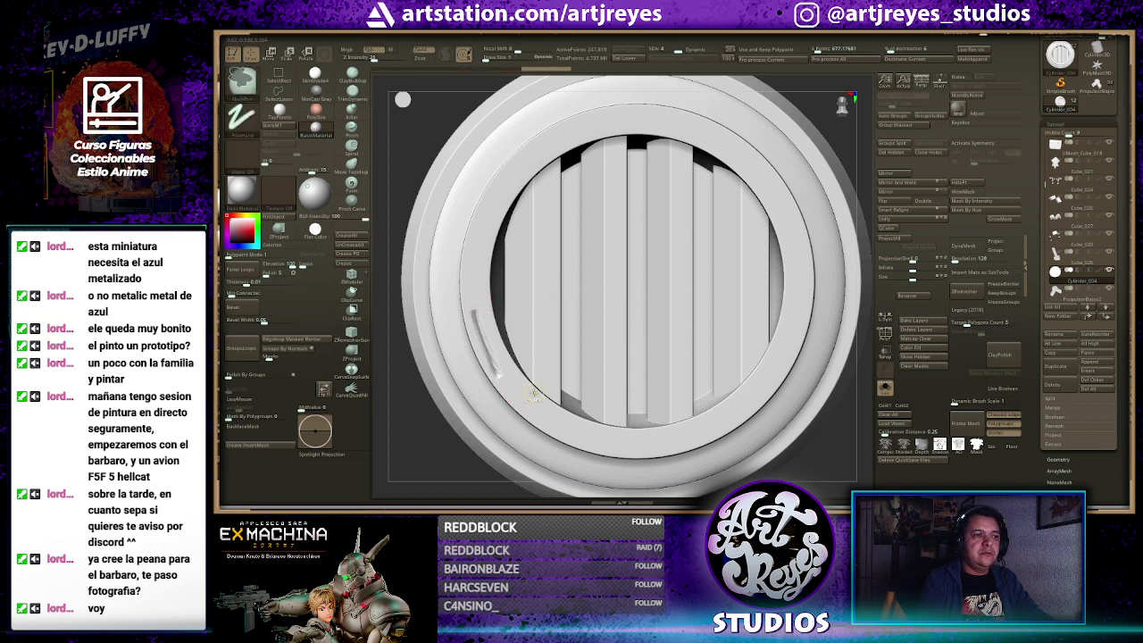
key(ctrl+z)
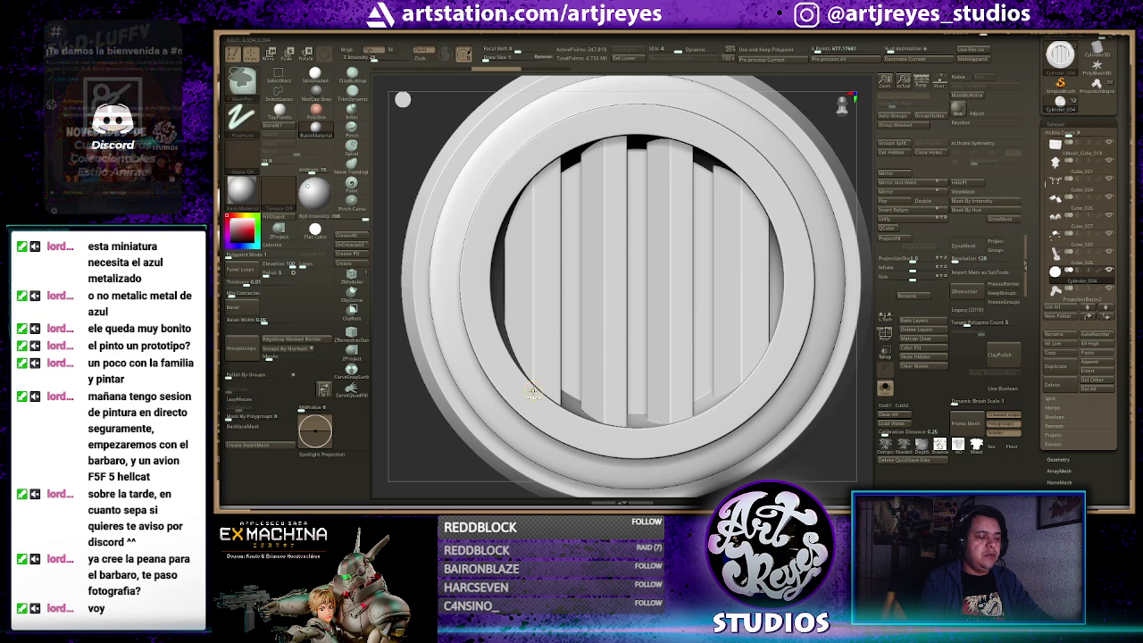
key(ctrl+z)
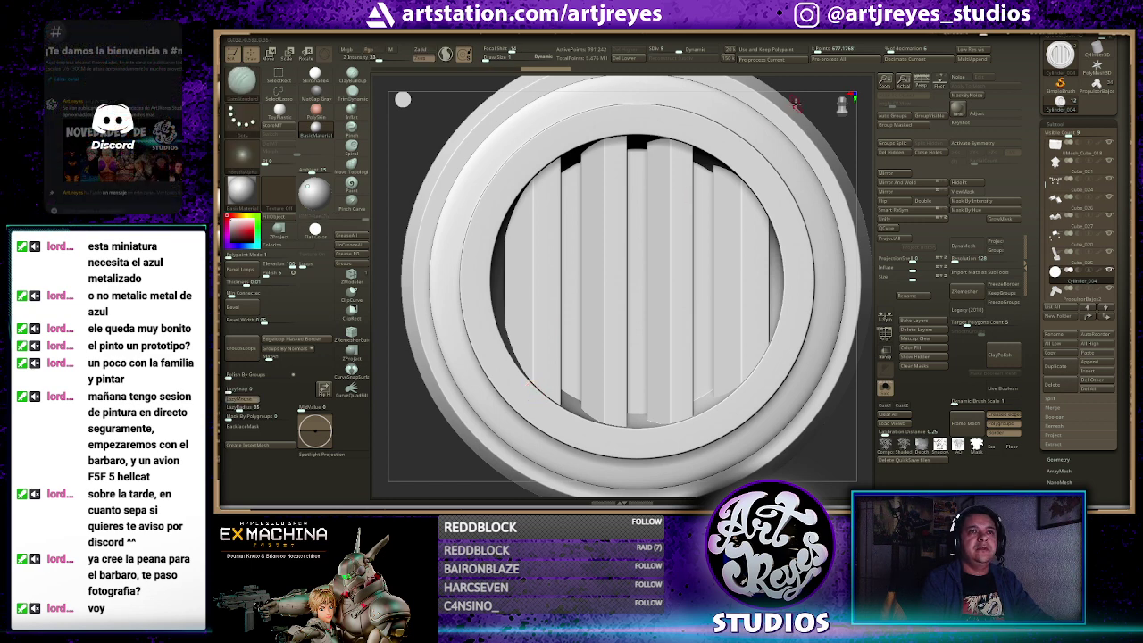
ctrl+right_drag(820, 101, 772, 100)
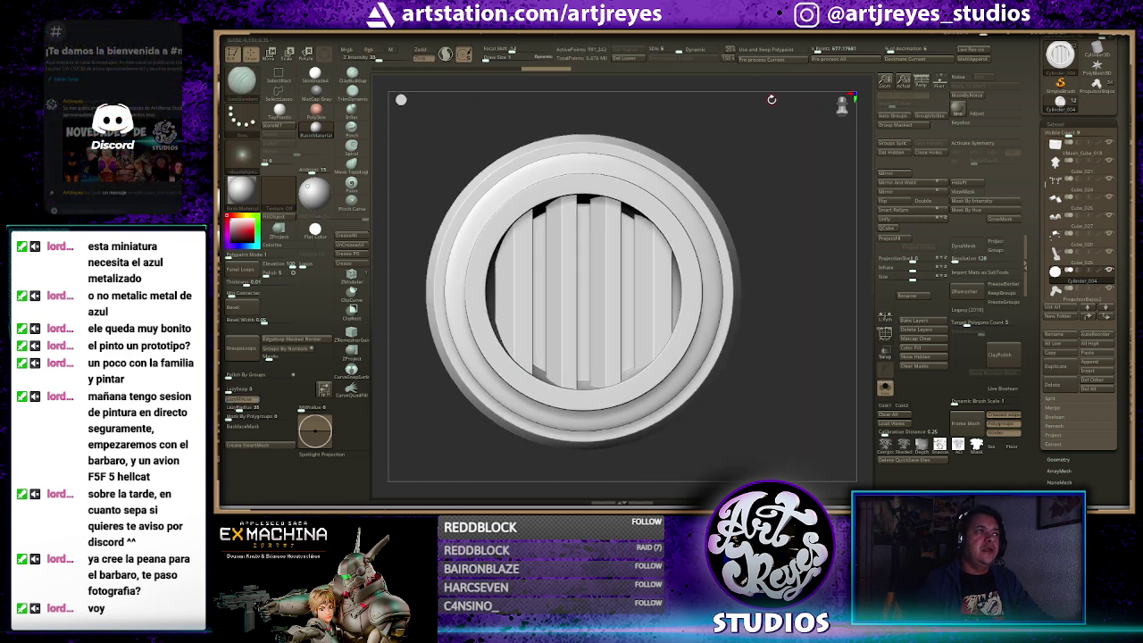
key(shift)
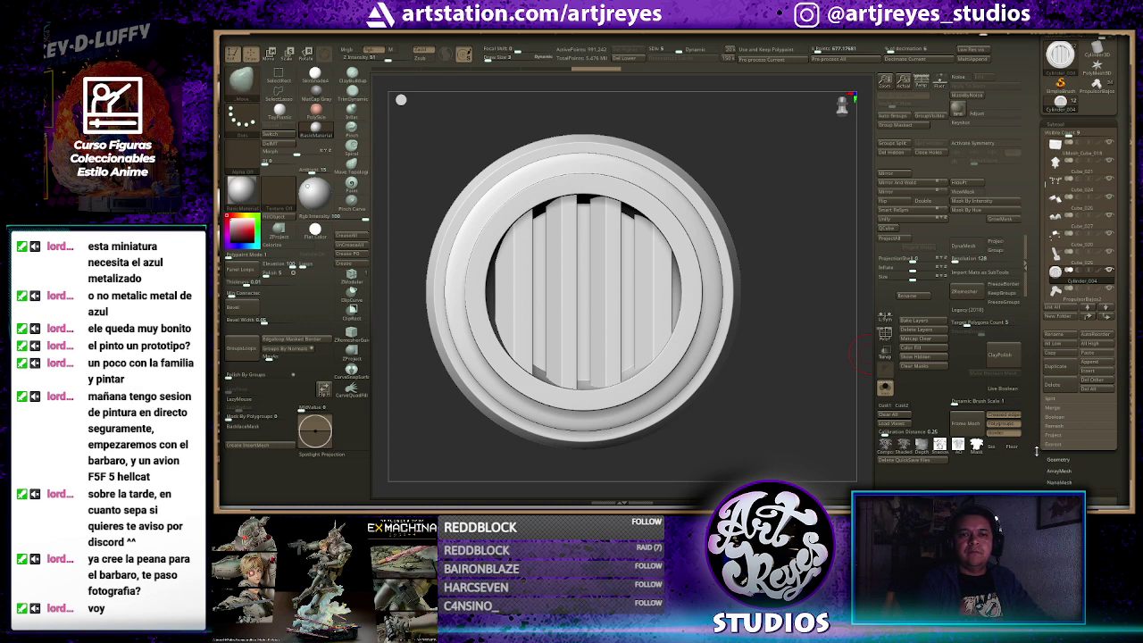
Add a new layer to the vent in Tool > Layers and isolate it in front view
scroll(1036, 451, down, 5)
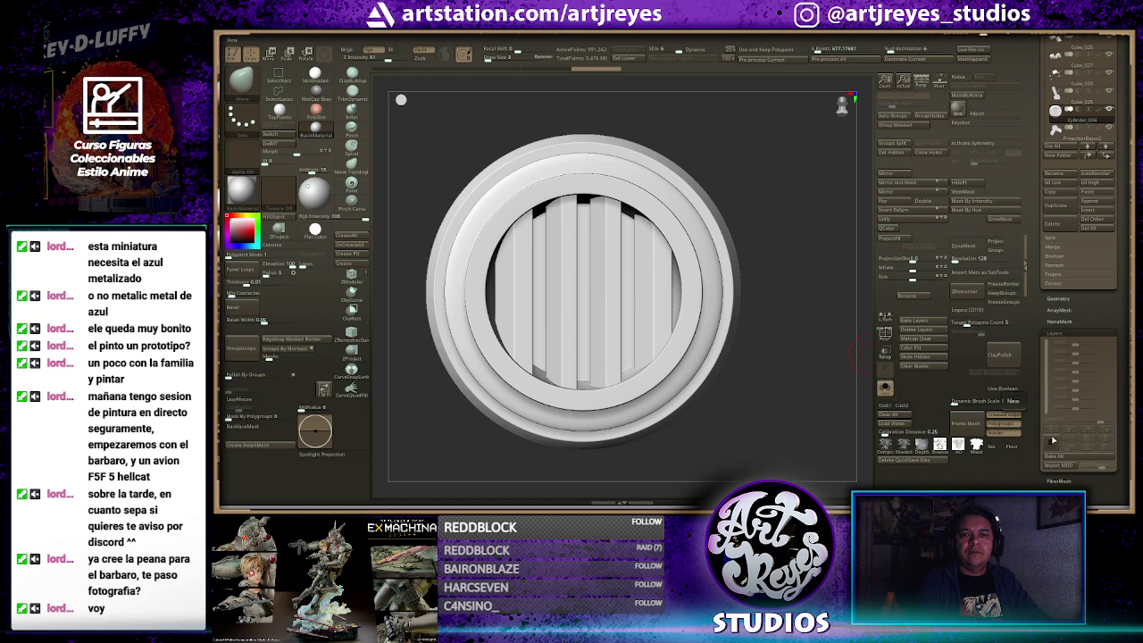
click(1053, 440)
mouse_move(719, 169)
mouse_down()
mouse_move(726, 141)
mouse_move(835, 170)
mouse_up()
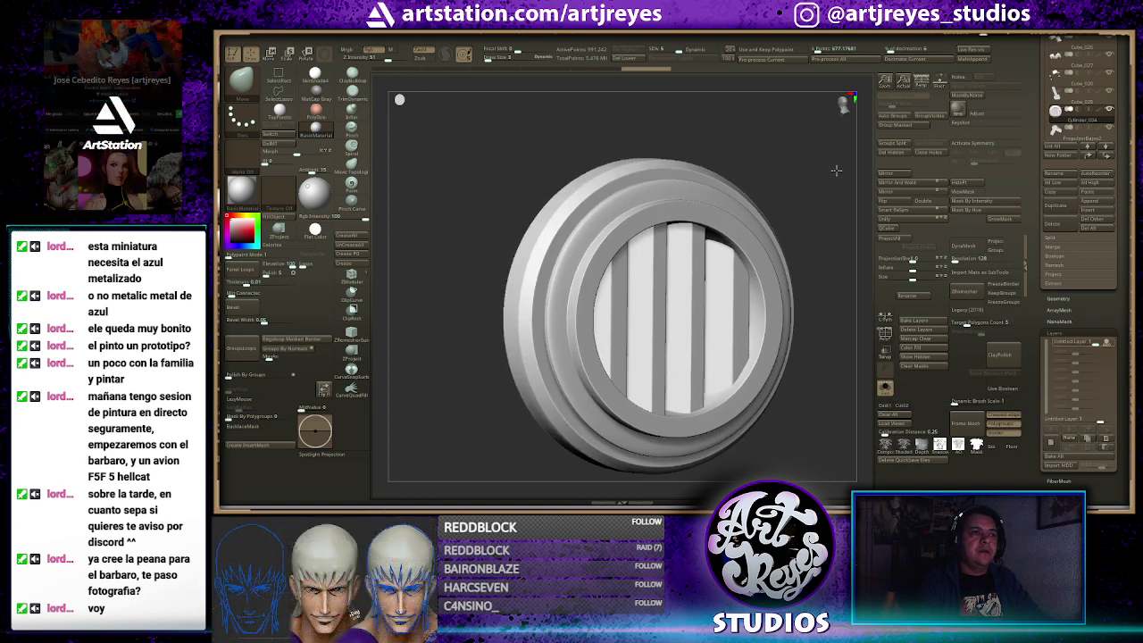
ctrl+shift+click(743, 130)
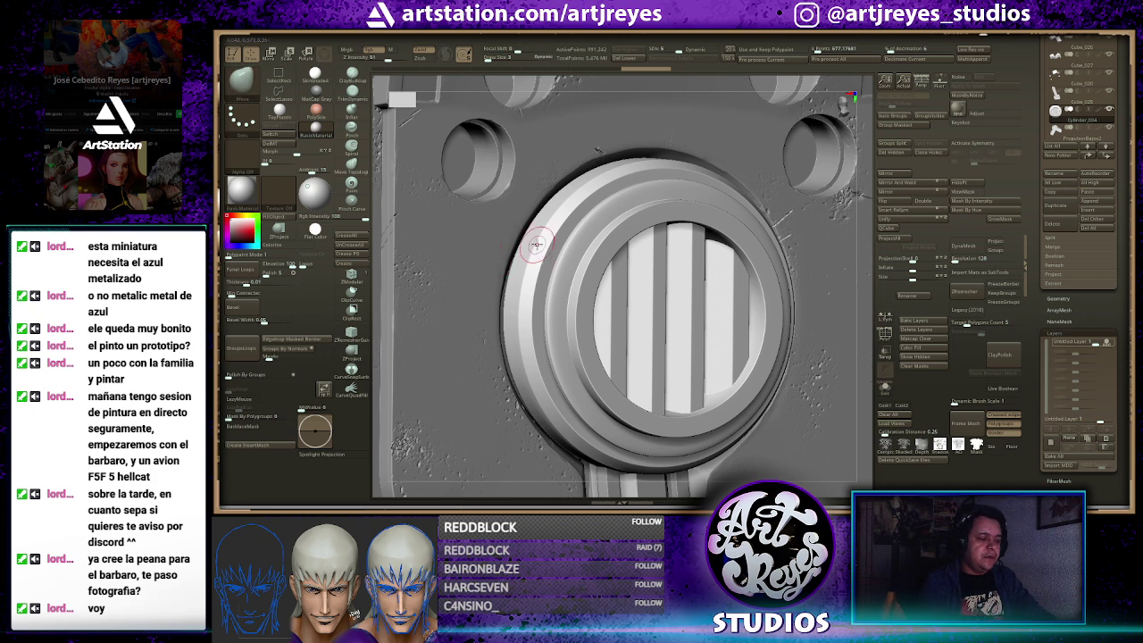
ctrl+shift+click(587, 245)
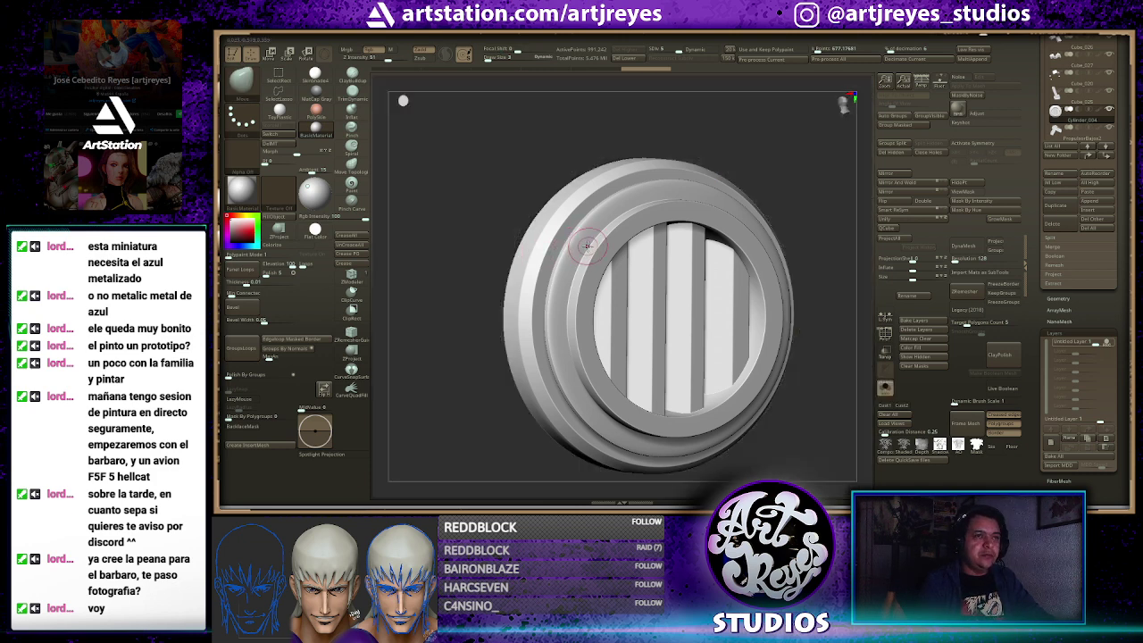
mouse_move(625, 134)
shift+mouse_down()
mouse_move(607, 117)
mouse_move(753, 133)
mouse_move(726, 143)
mouse_move(742, 139)
shift+mouse_up()
key(Tab)
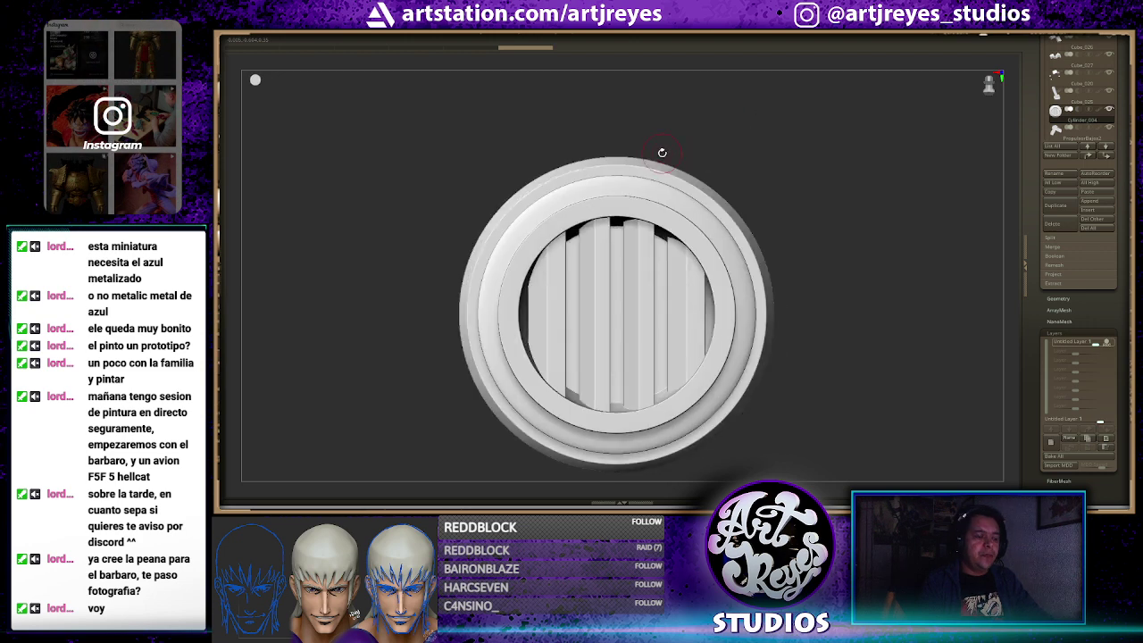
Pick a scratch brush from the brush library and turn Solo off to show the plate
key(b)
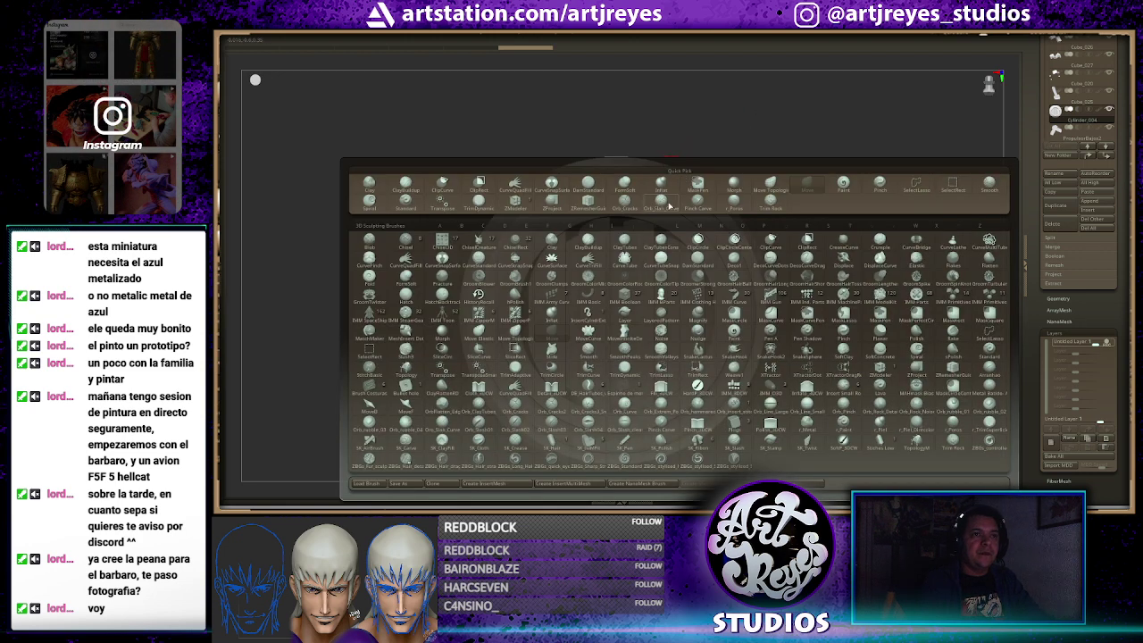
click(669, 206)
key(space)
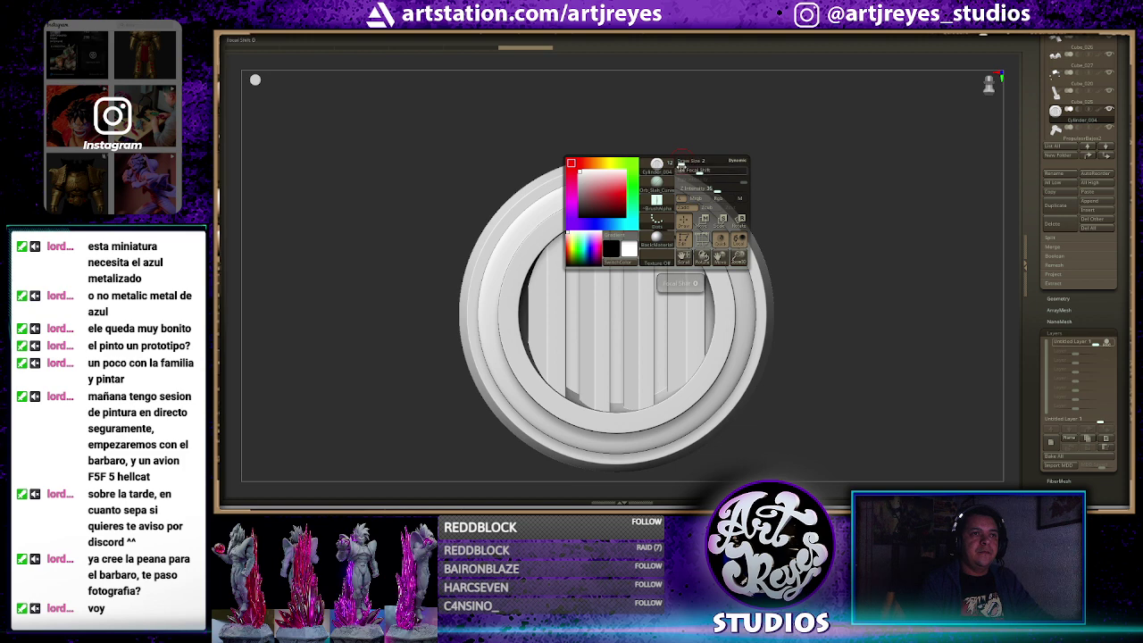
key(shift+ctrl+s)
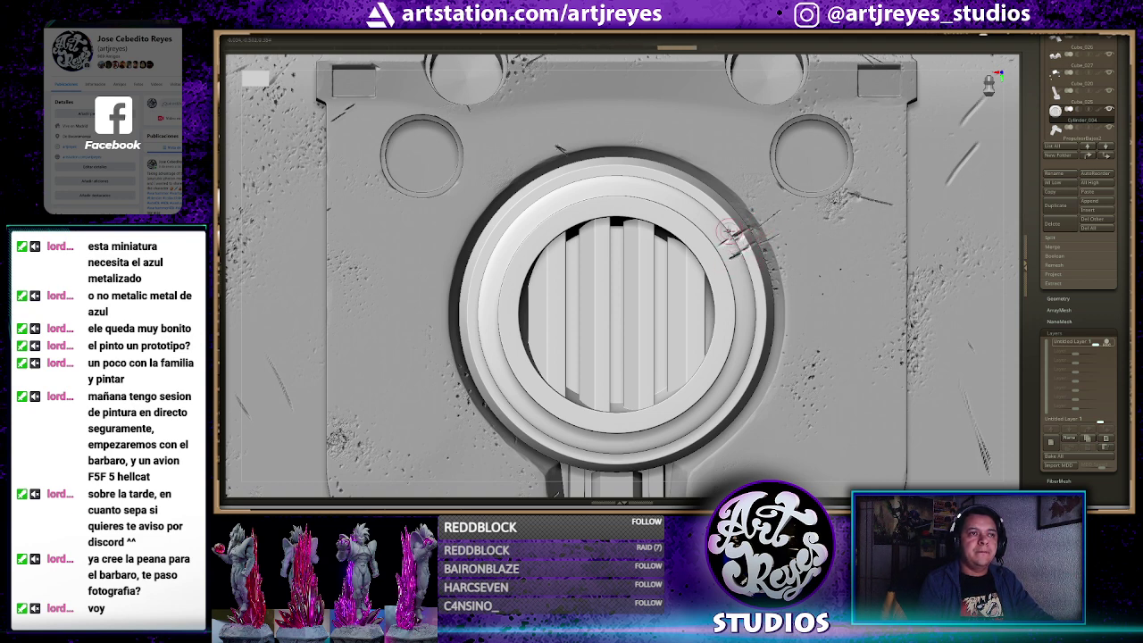
Carve a diagonal scratch into the vent's upper rim, inspect it soloed, then restore the plate
drag(582, 173, 597, 188)
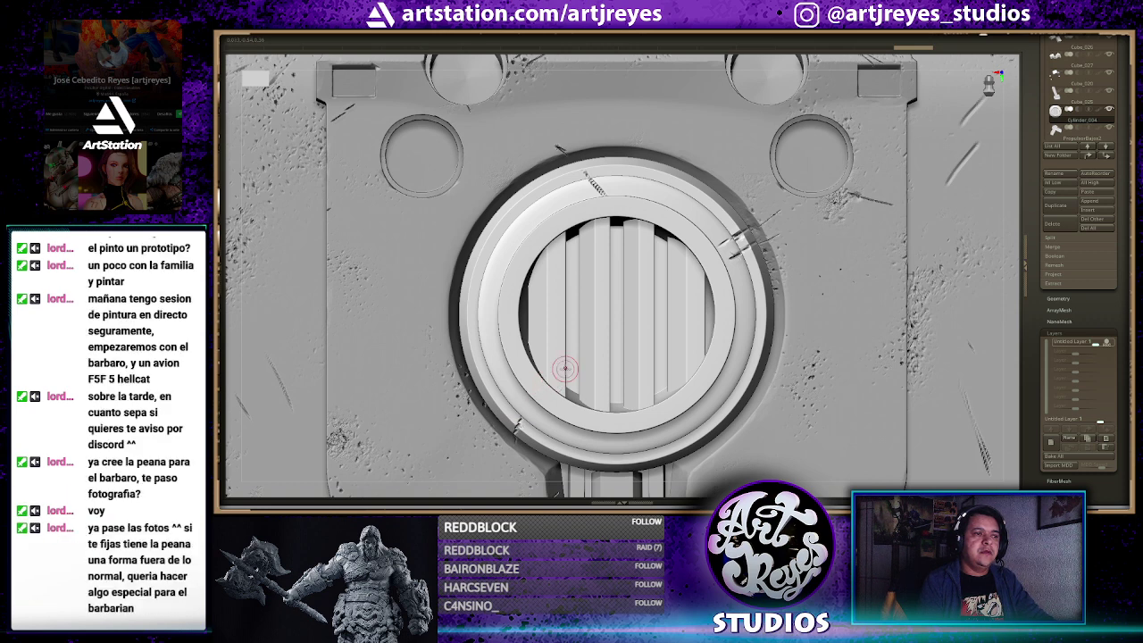
ctrl+shift+click(649, 332)
alt+drag(816, 224, 795, 161)
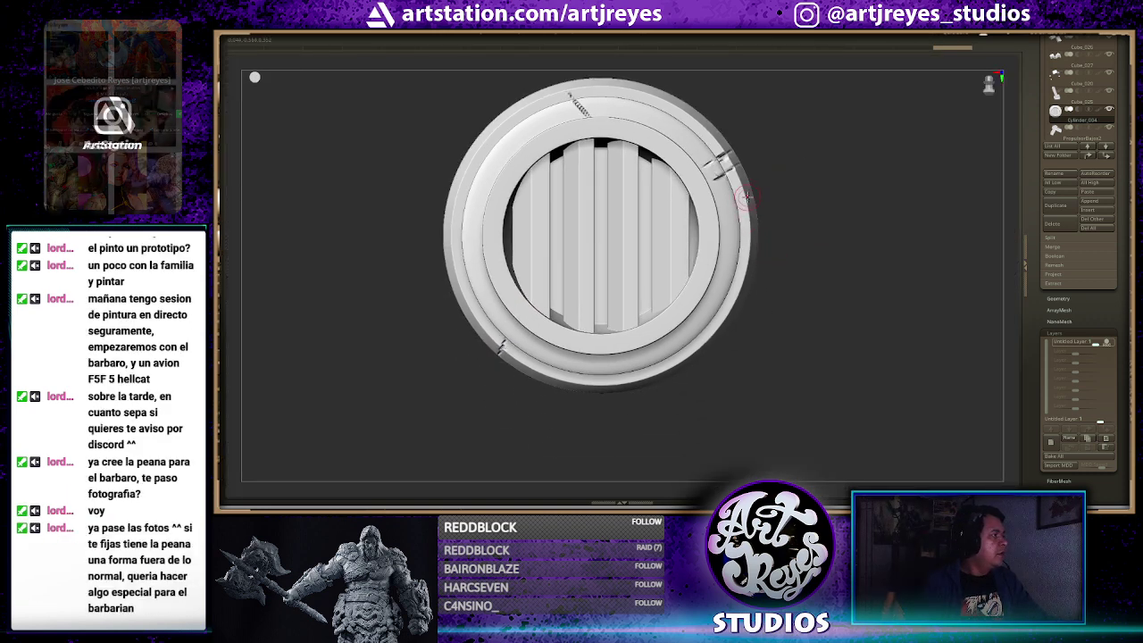
mouse_move(798, 273)
mouse_down()
mouse_move(794, 306)
mouse_move(759, 271)
mouse_up()
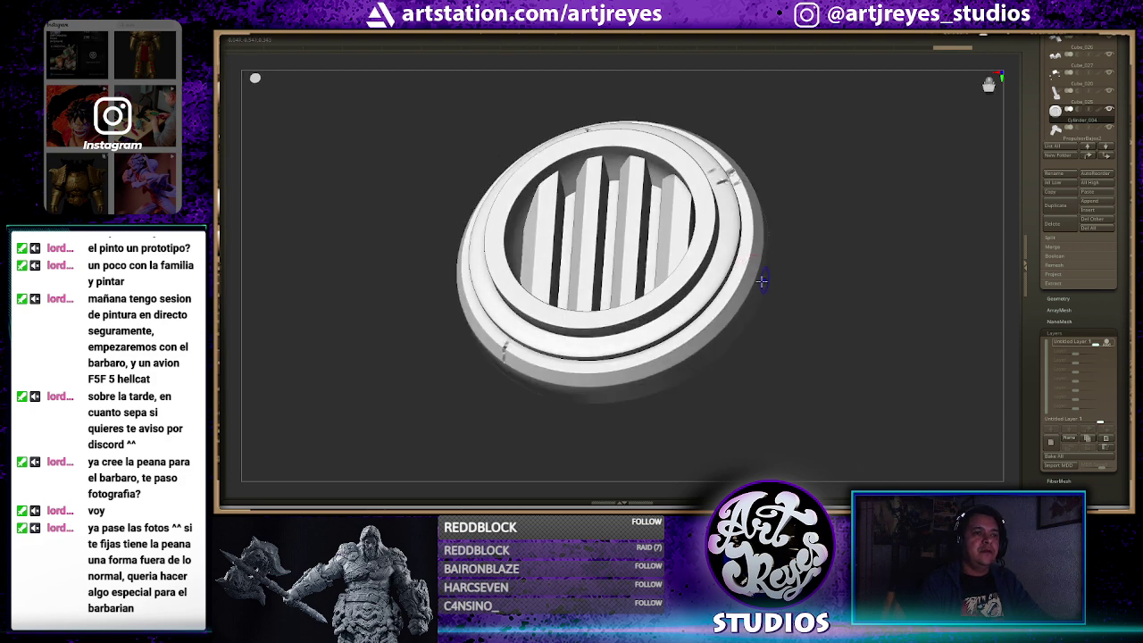
key(ctrl+shift+s)
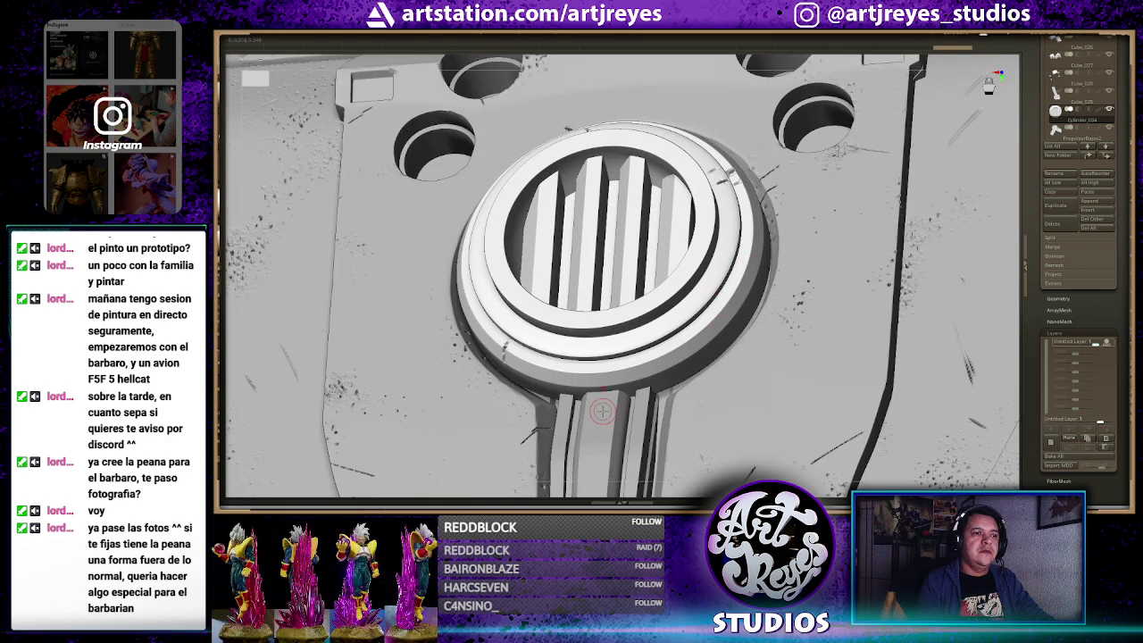
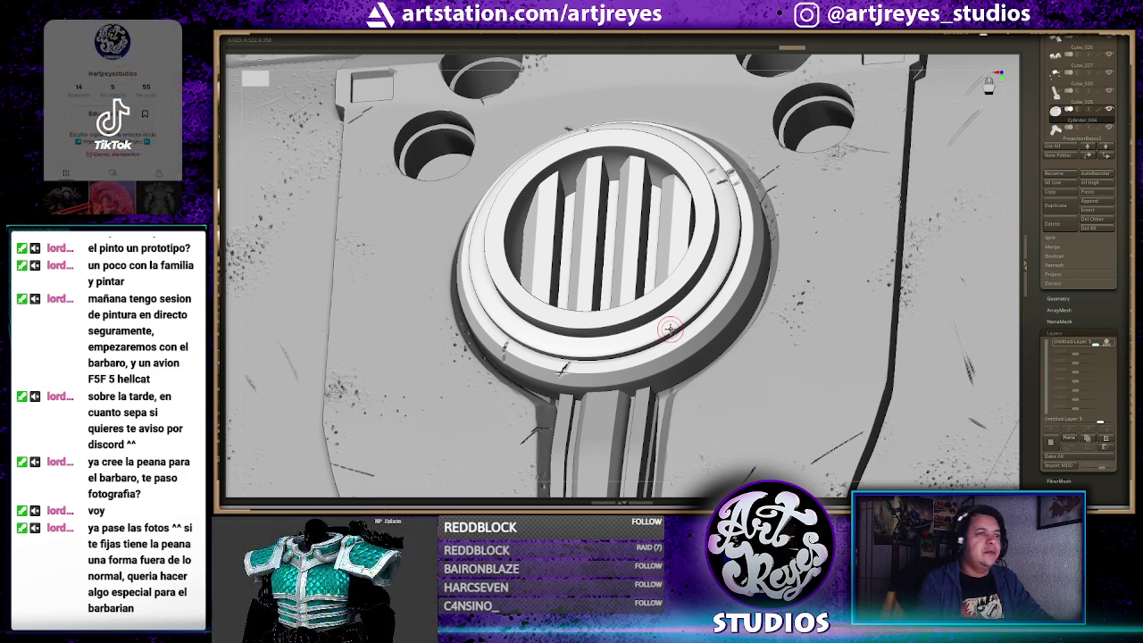
Switch from the ZBrush sculpt to the Discord #directos_twitch channel
key(alt+Tab)
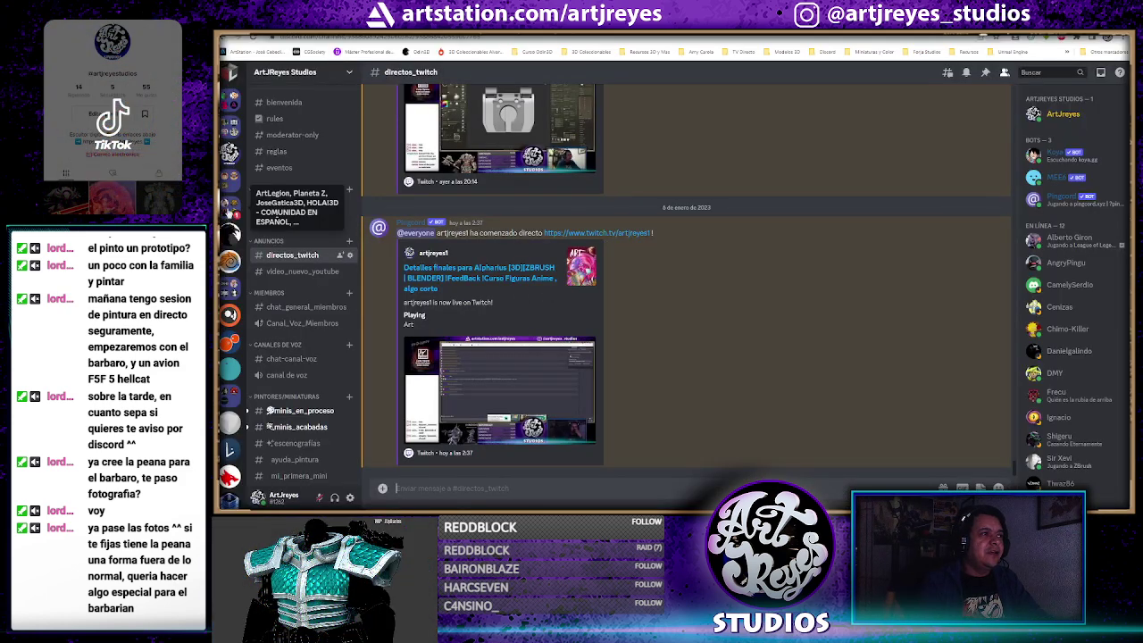
Scroll the server list and open #minis_en_proceso showing the rock-base photos
scroll(230, 207, up, 2)
scroll(230, 207, up, 2)
scroll(231, 207, up, 2)
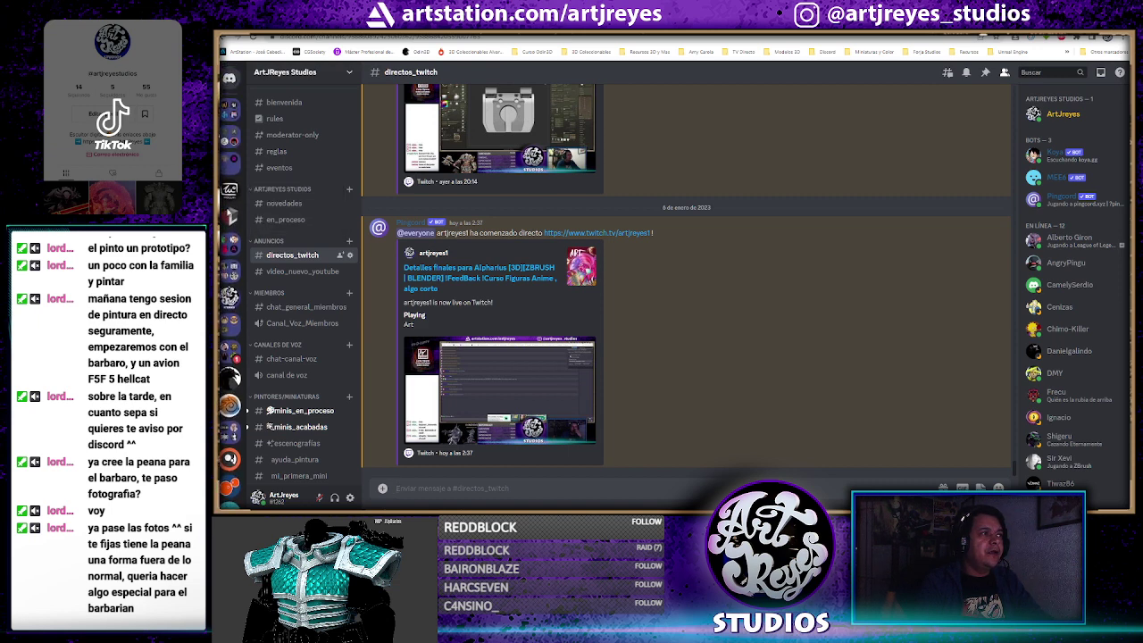
scroll(231, 210, up, 2)
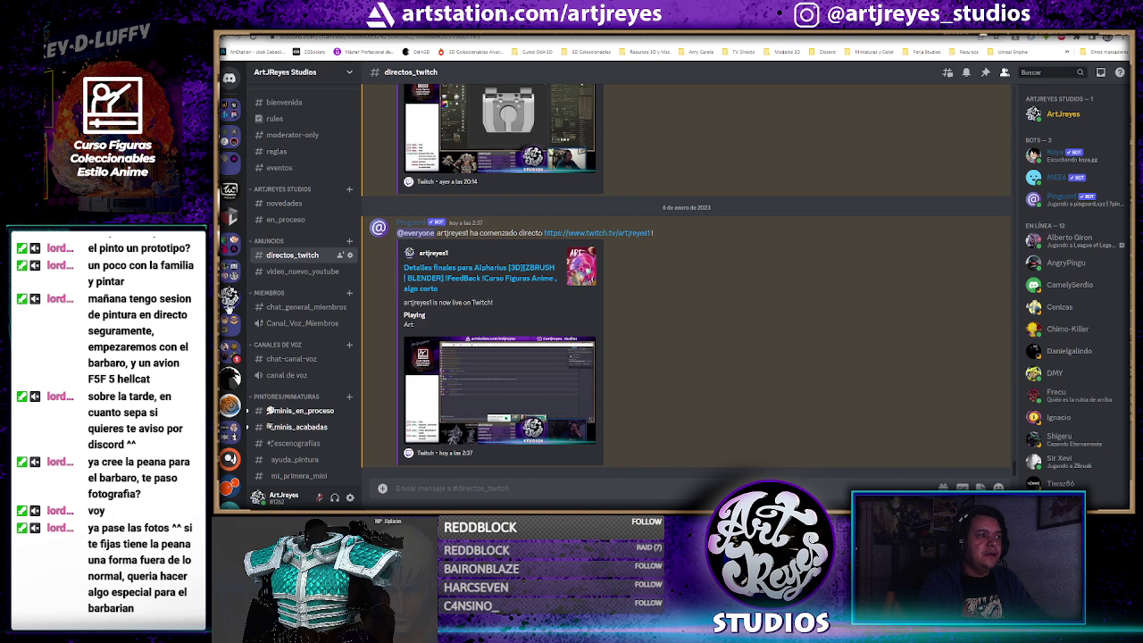
click(309, 414)
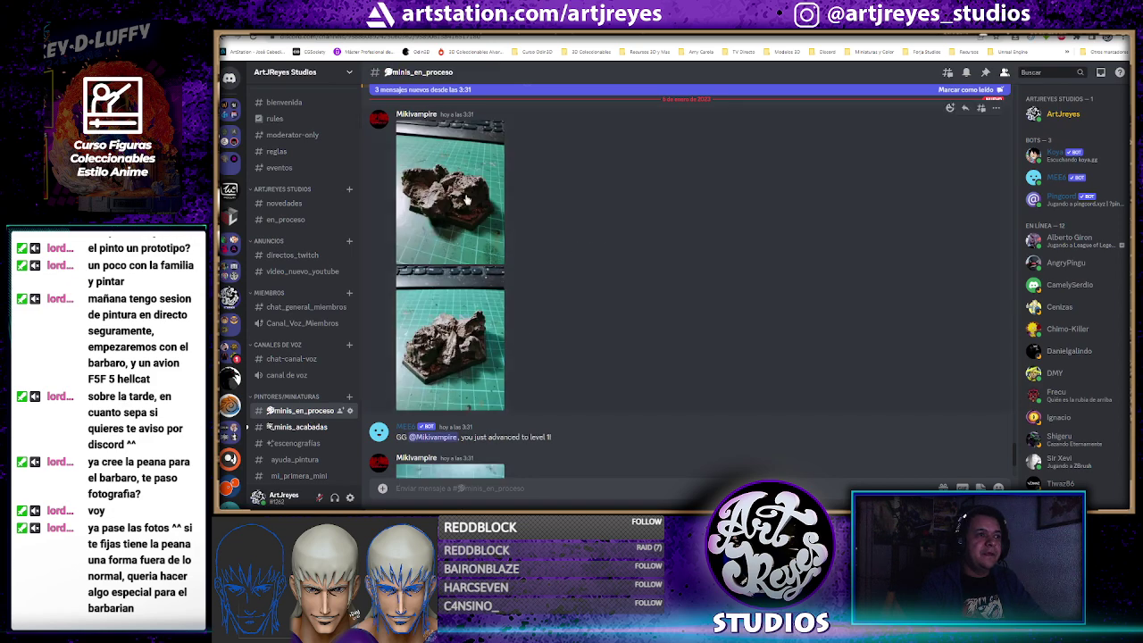
click(466, 200)
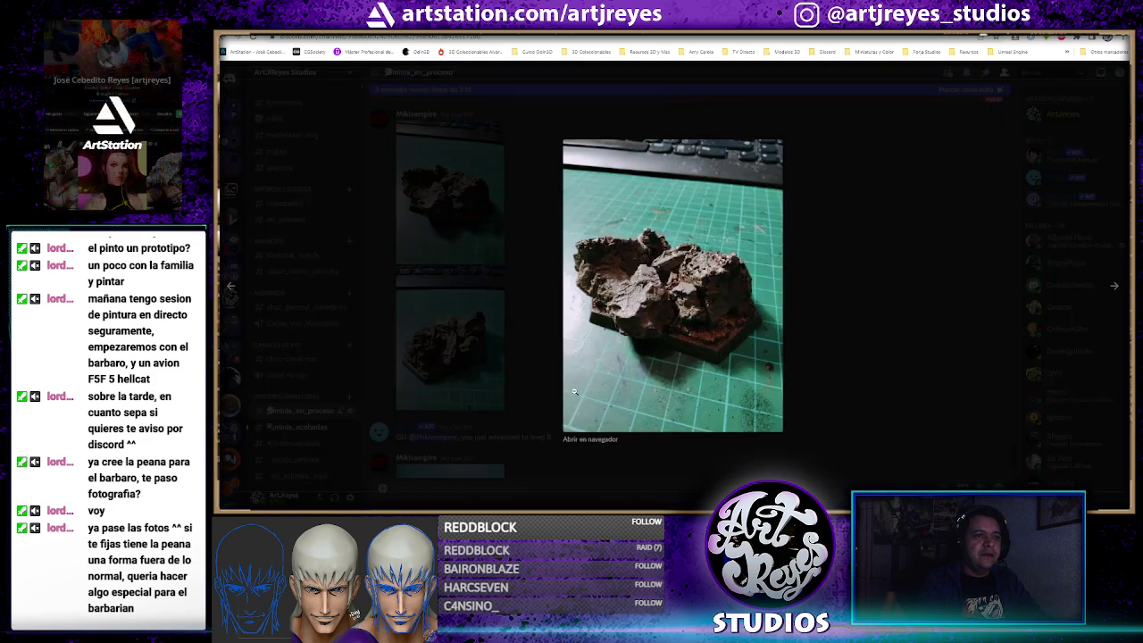
click(591, 440)
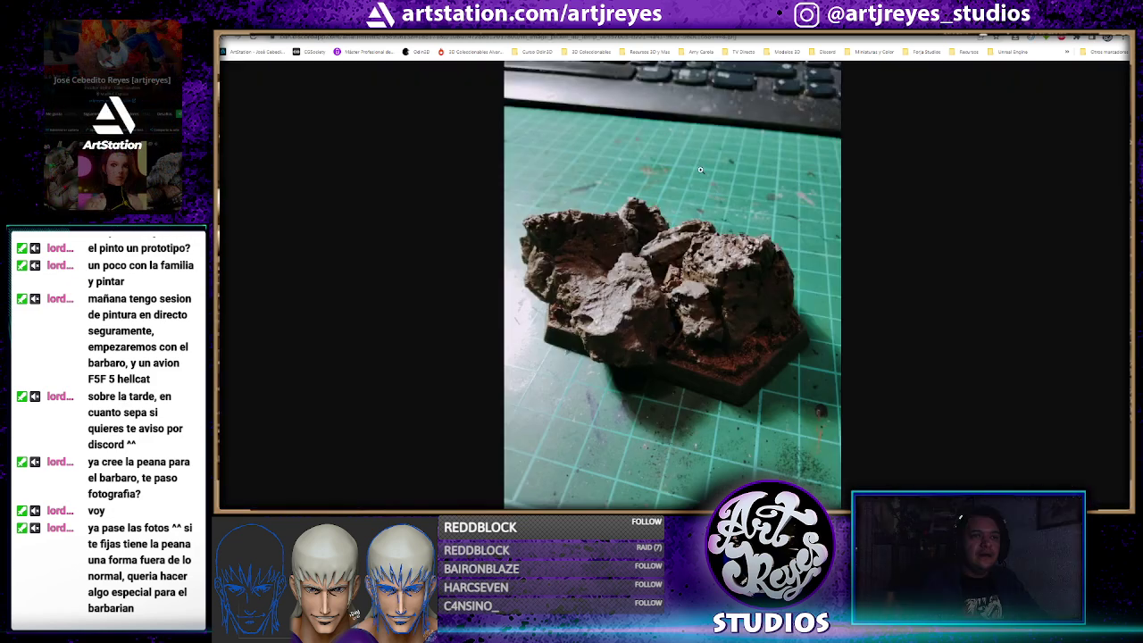
click(675, 261)
scroll(675, 262, down, 4)
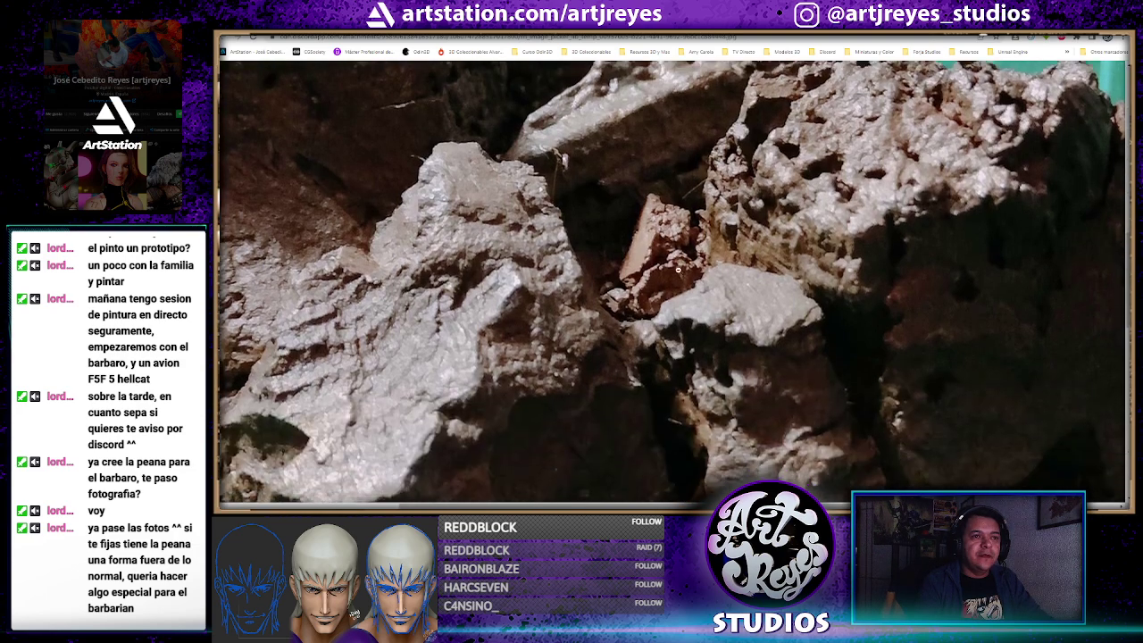
scroll(678, 278, down, 3)
scroll(678, 278, down, 1)
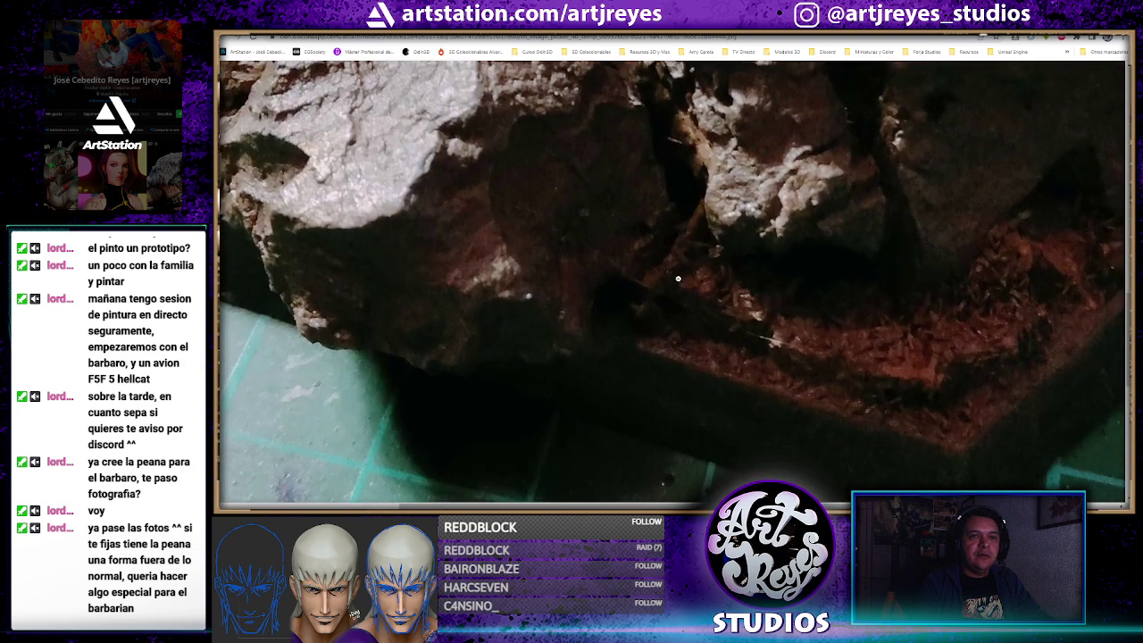
click(677, 278)
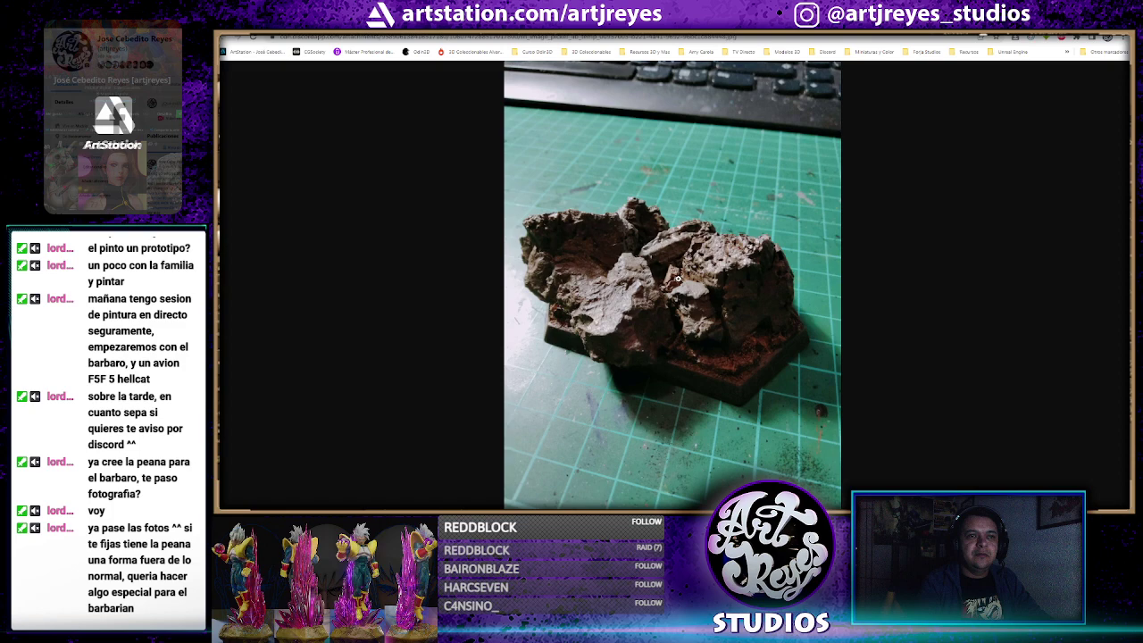
click(577, 328)
scroll(576, 320, up, 3)
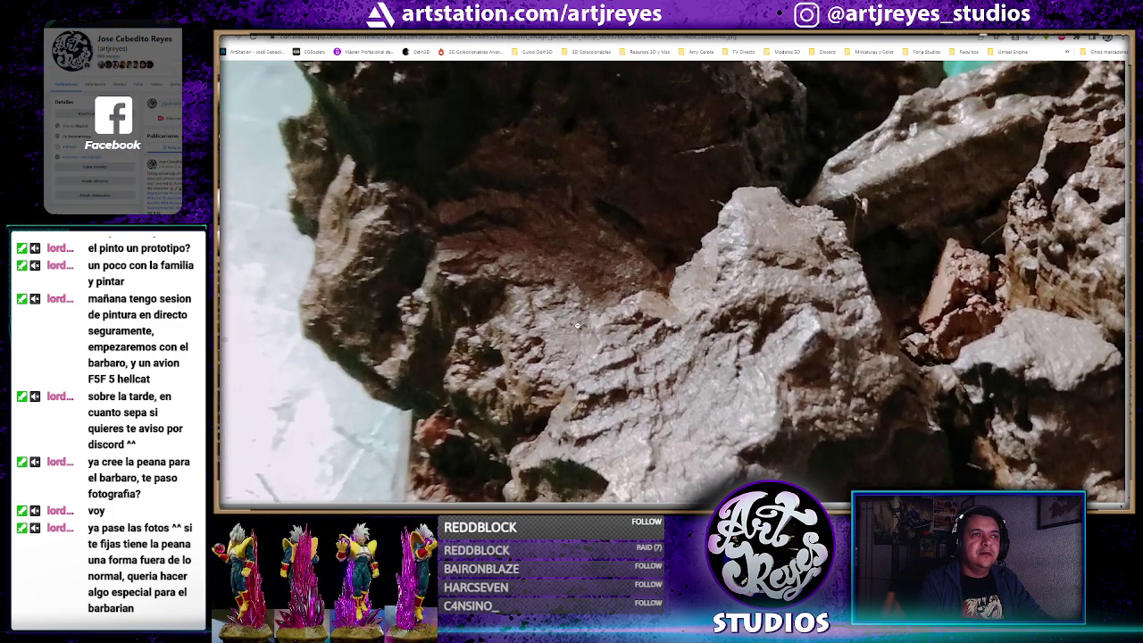
scroll(577, 324, up, 3)
scroll(579, 327, down, 3)
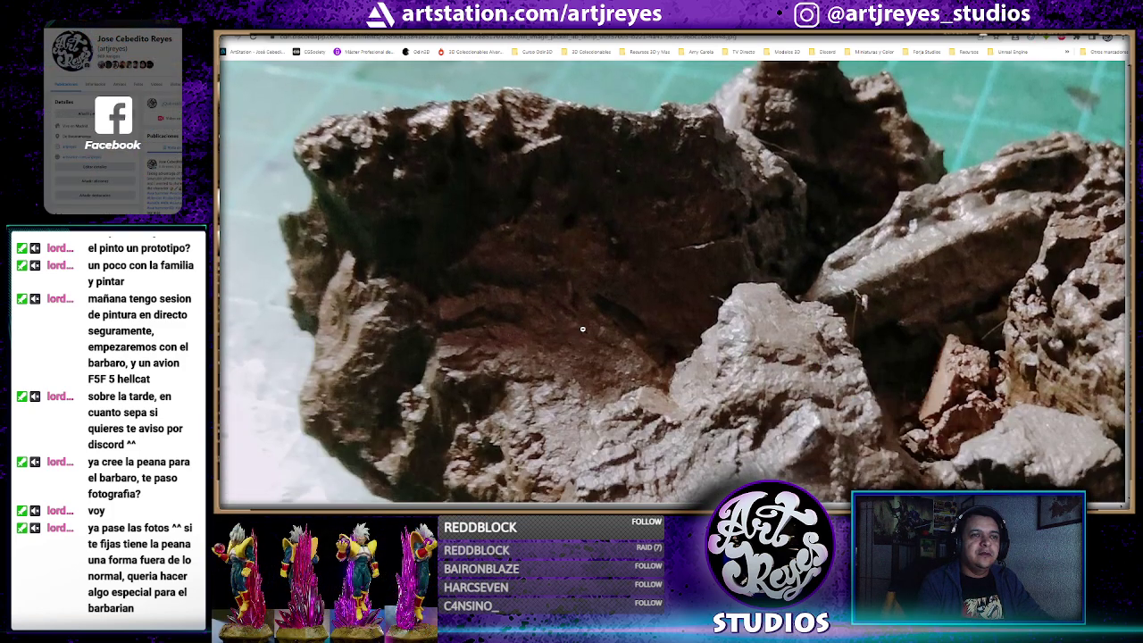
scroll(580, 329, down, 3)
scroll(581, 330, down, 3)
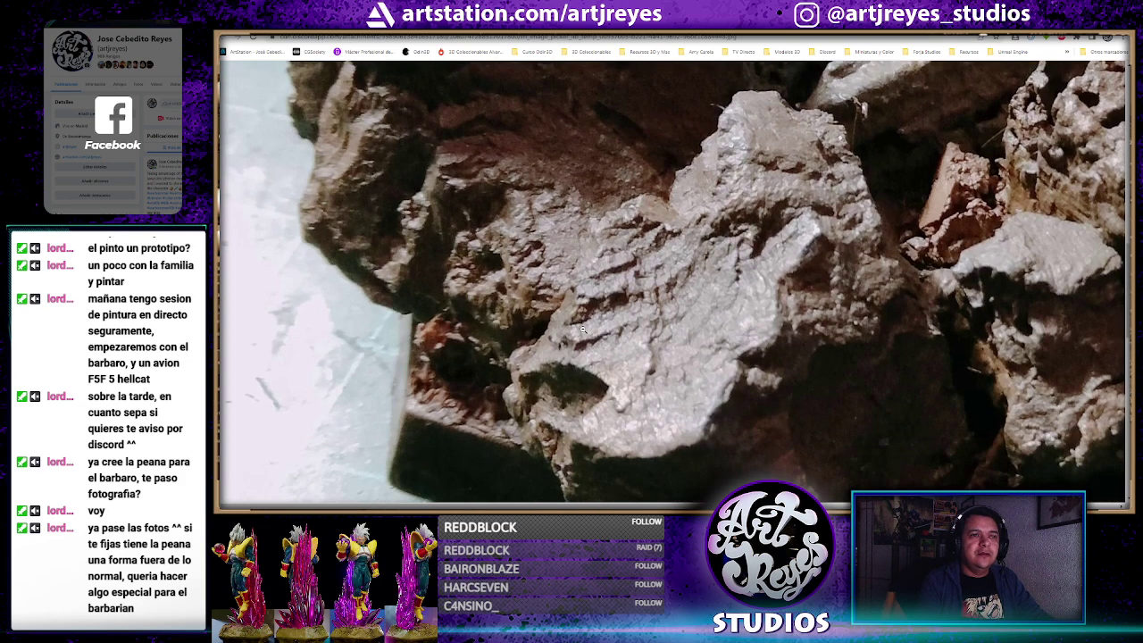
click(581, 329)
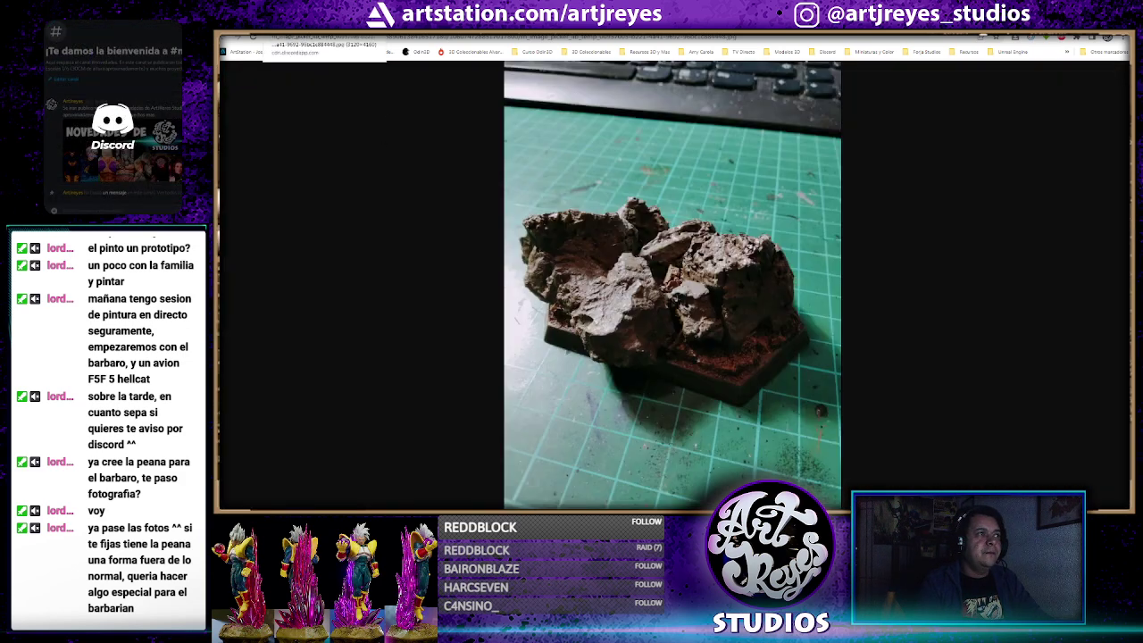
click(425, 207)
click(464, 294)
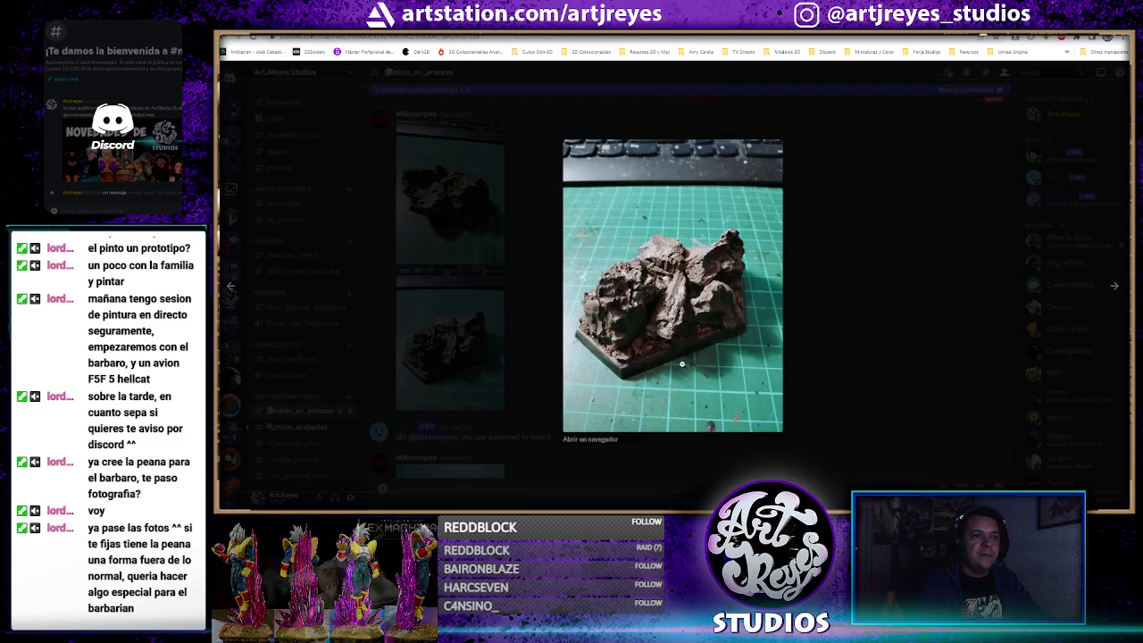
click(589, 444)
click(685, 256)
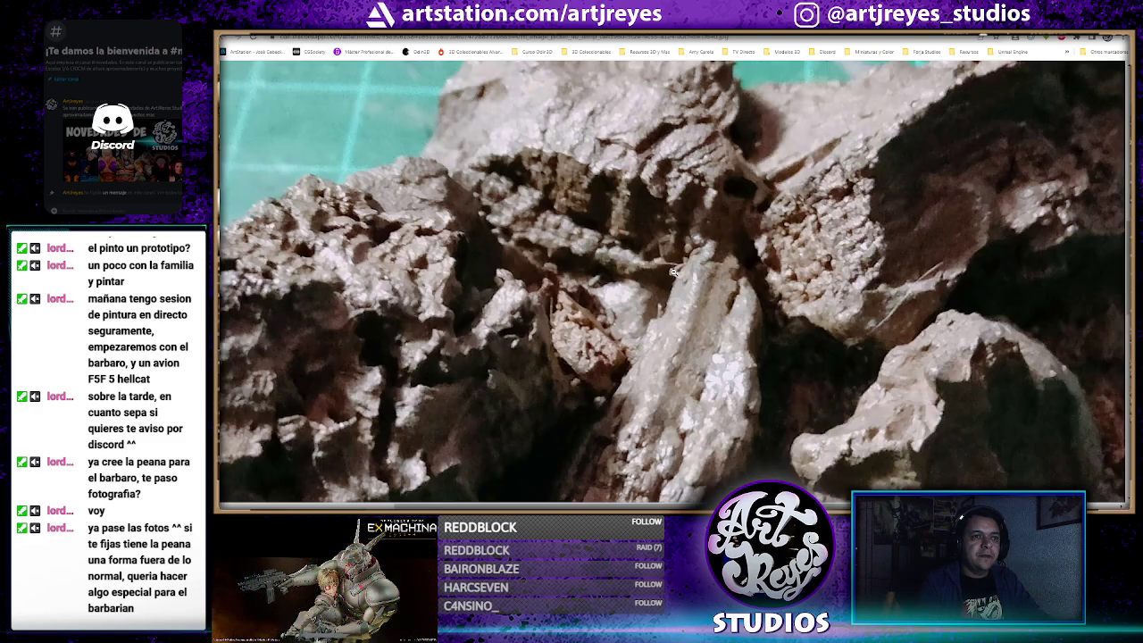
scroll(674, 282, down, 5)
scroll(674, 282, down, 5)
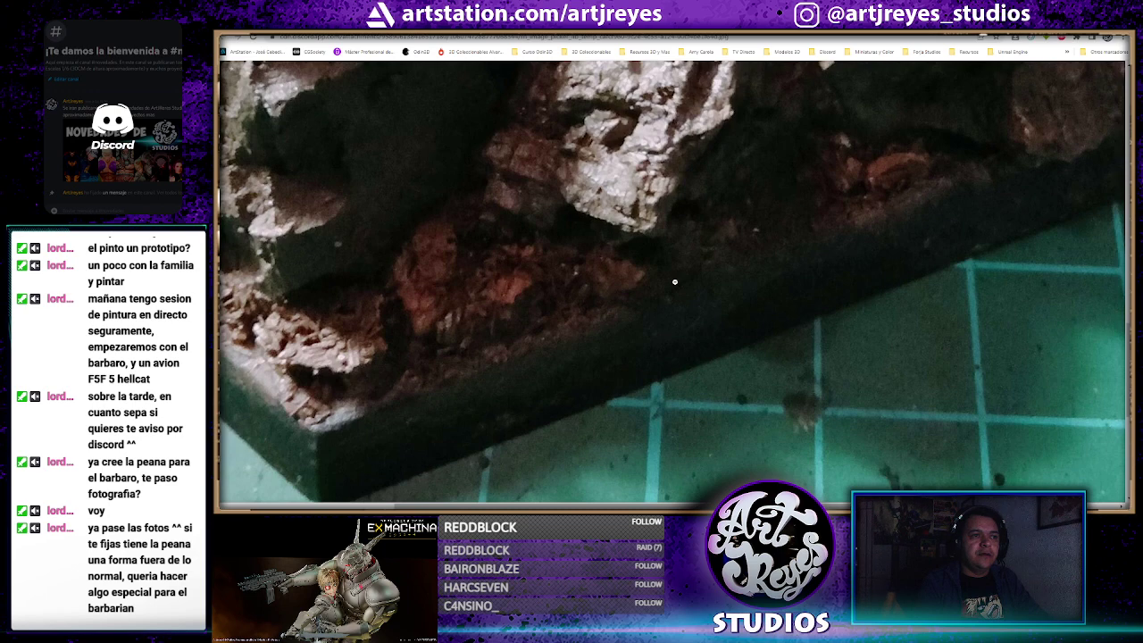
scroll(674, 282, up, 5)
scroll(674, 282, up, 3)
scroll(674, 283, up, 3)
scroll(674, 282, up, 3)
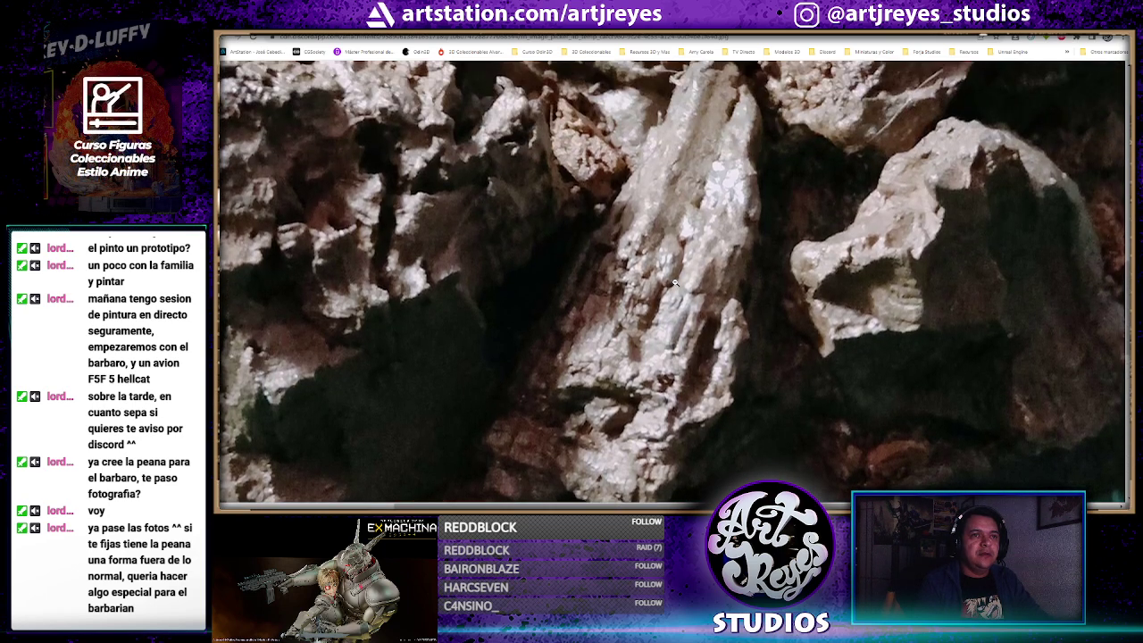
scroll(674, 282, up, 3)
scroll(674, 282, up, 3)
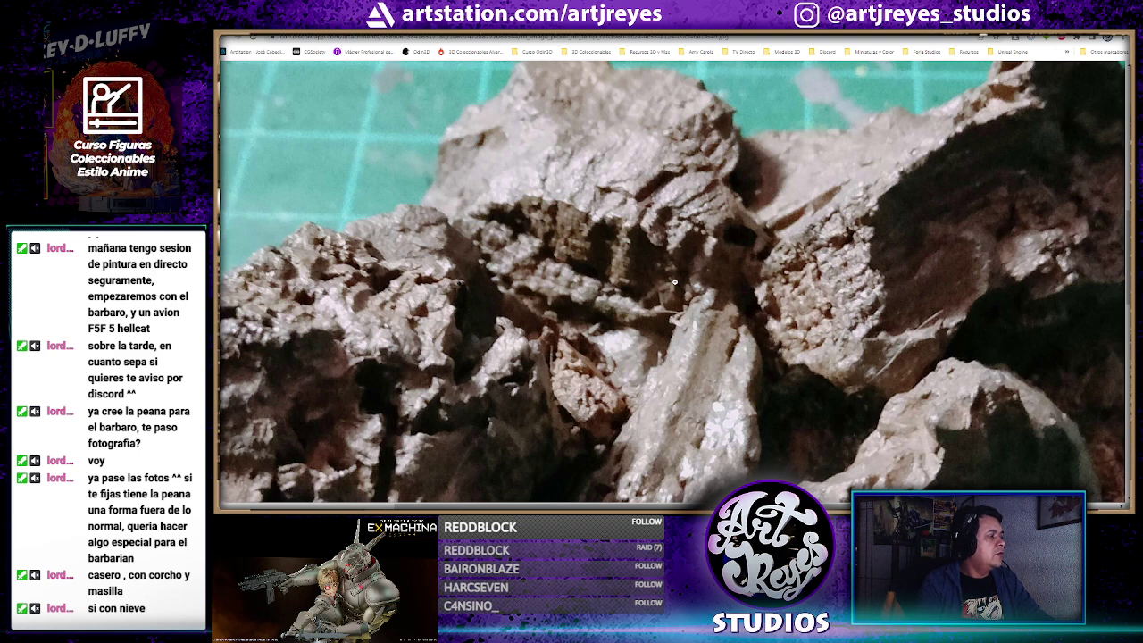
click(717, 268)
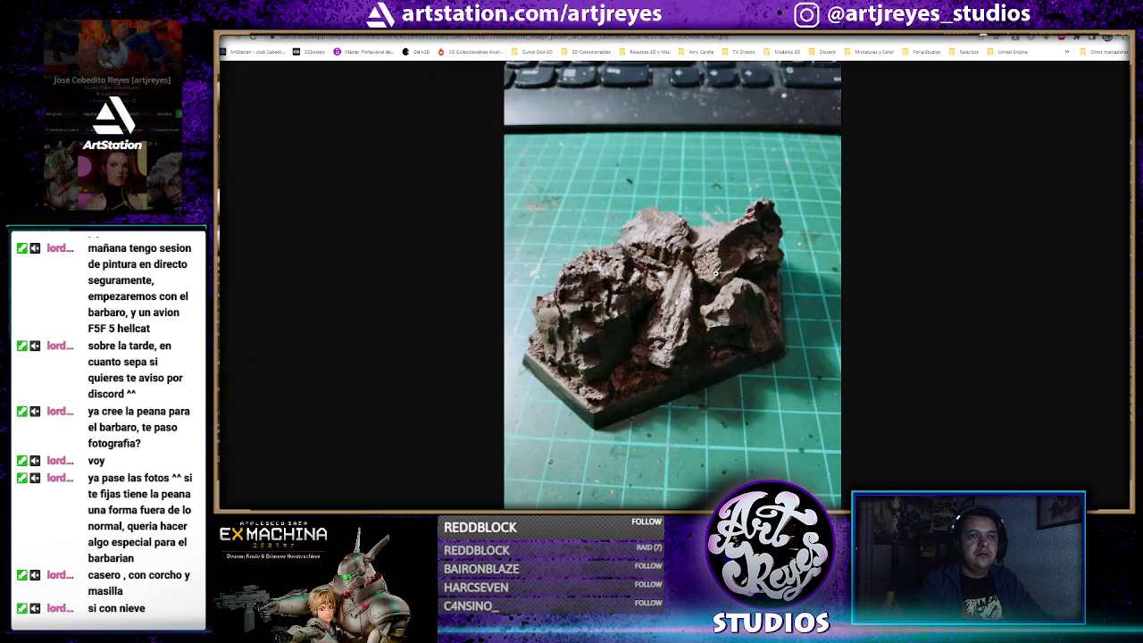
Open the original of the third, hexagonal rock-base photo in the browser
key(Escape)
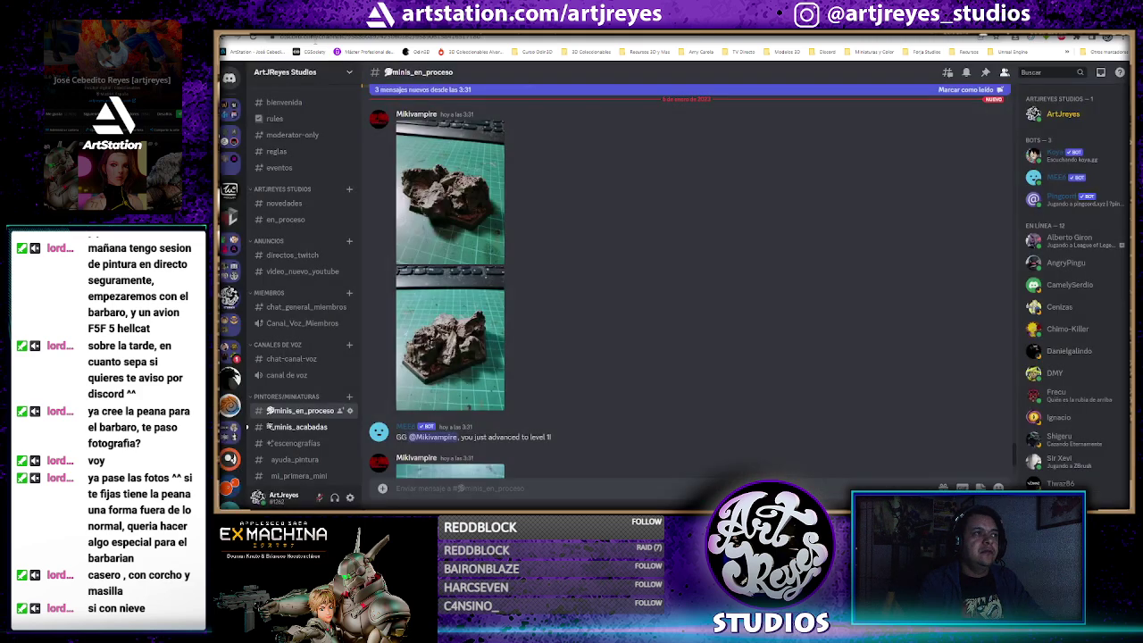
scroll(597, 257, down, 3)
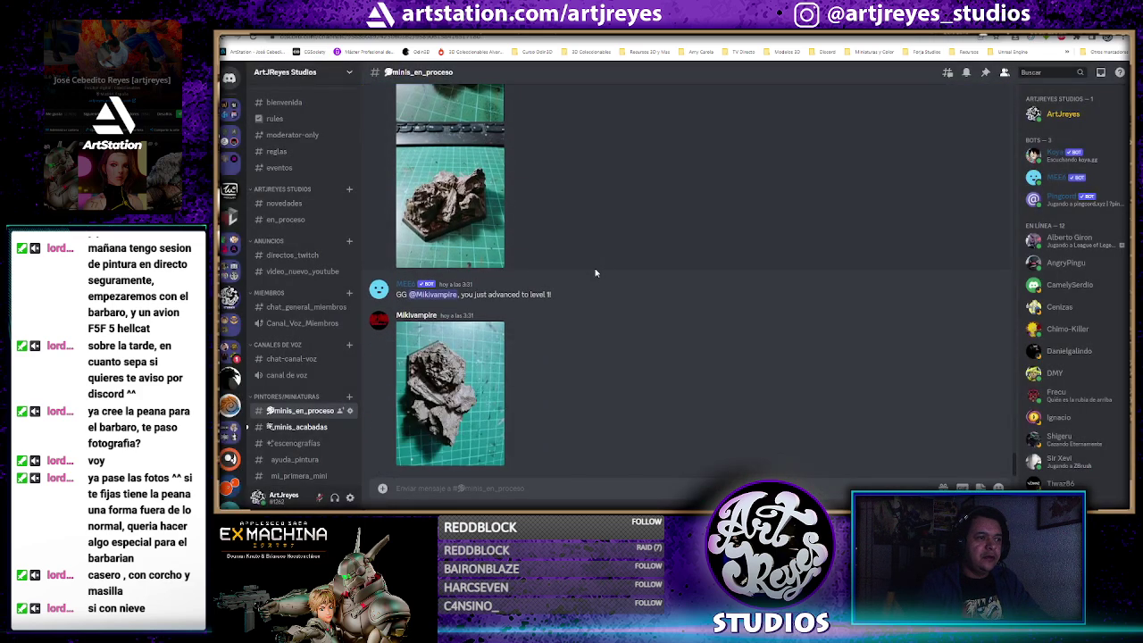
click(449, 393)
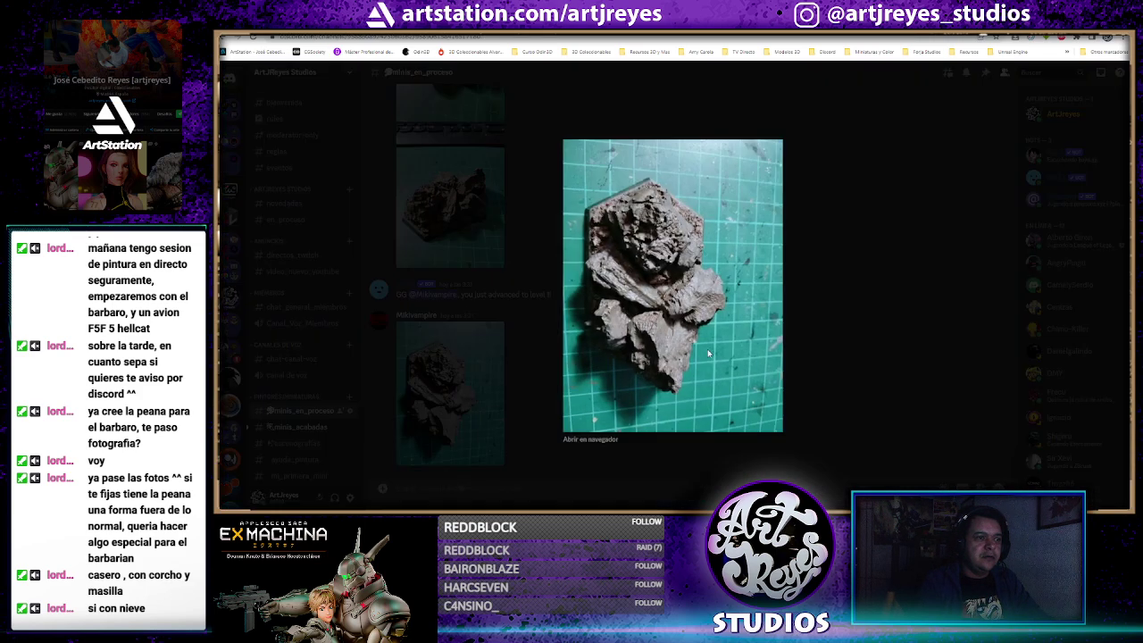
click(589, 439)
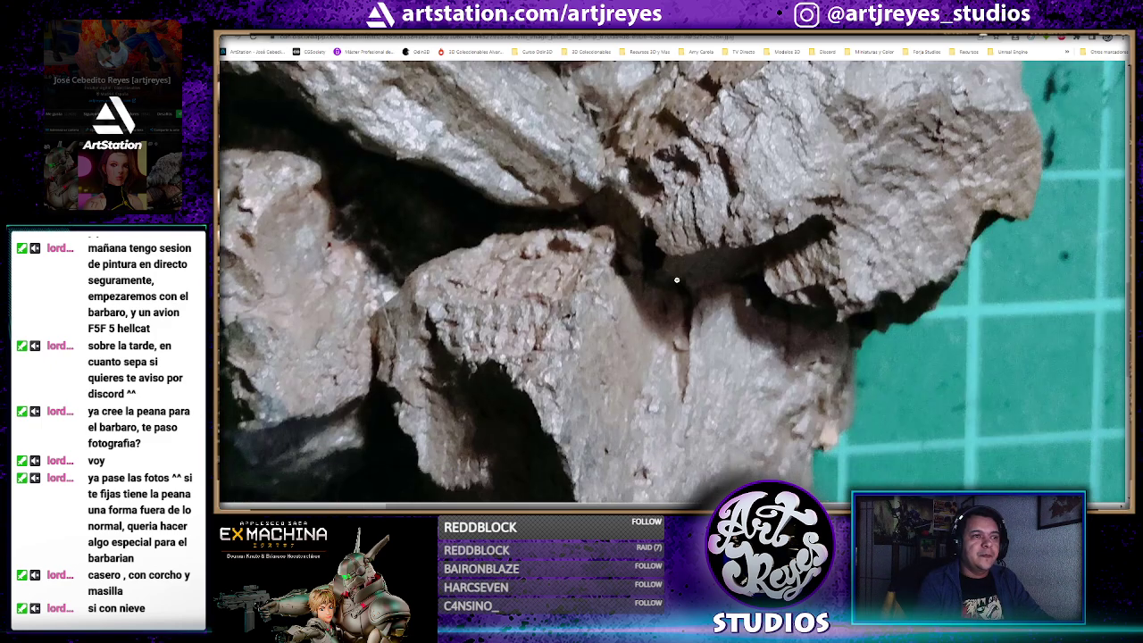
scroll(676, 280, down, 3)
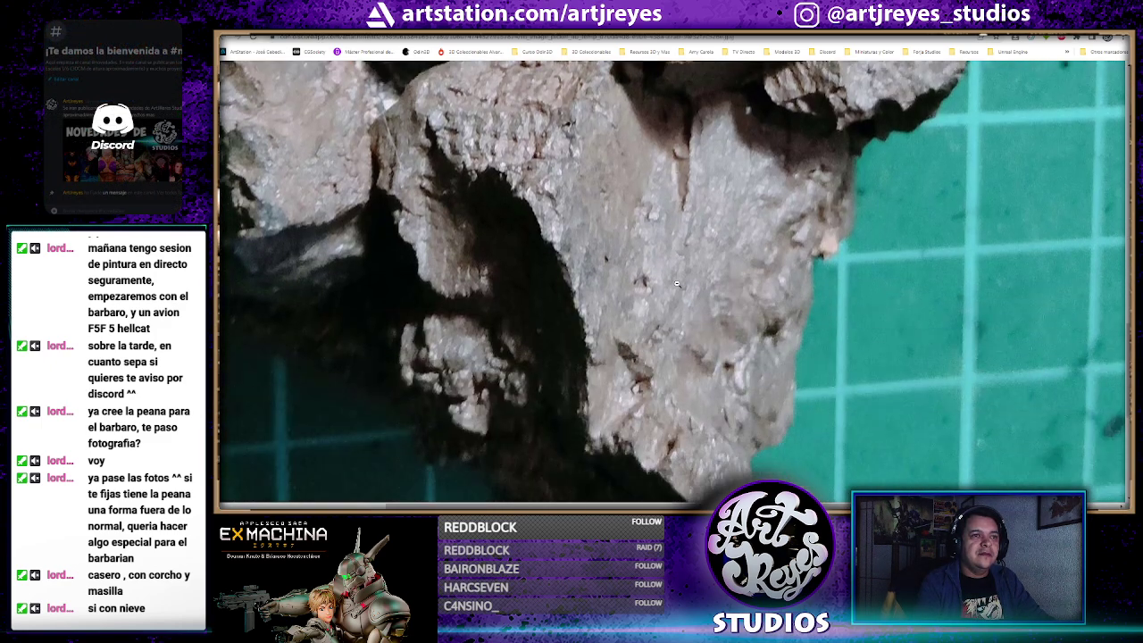
scroll(676, 285, down, 3)
scroll(676, 229, up, 3)
scroll(674, 234, up, 3)
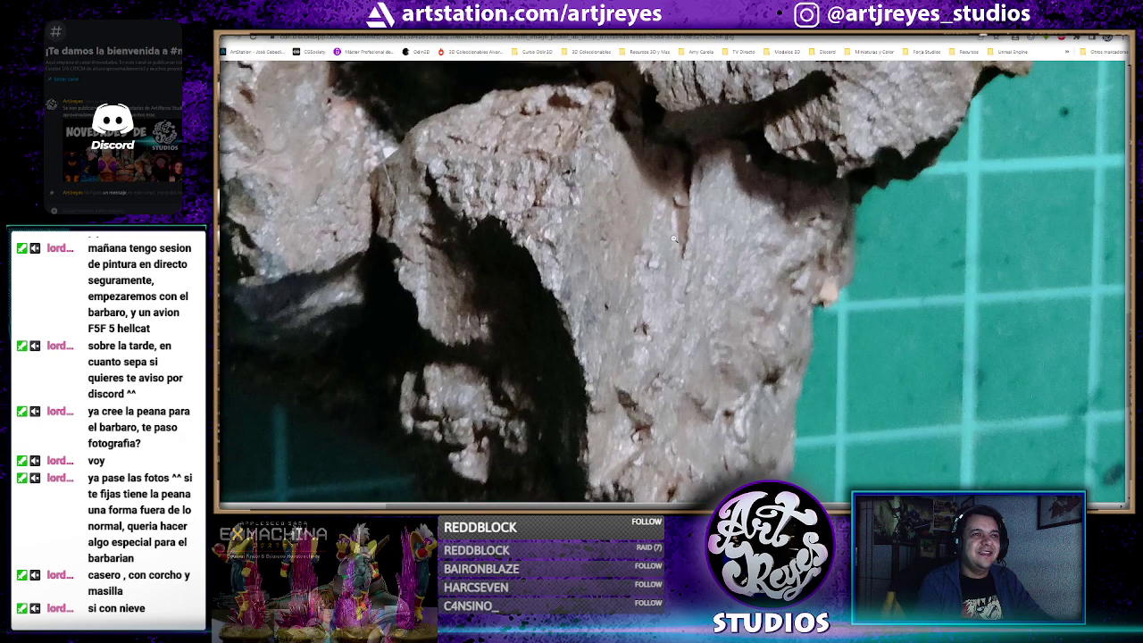
Zoom in and out on the photo to inspect the rock texture, ending fitted
click(748, 280)
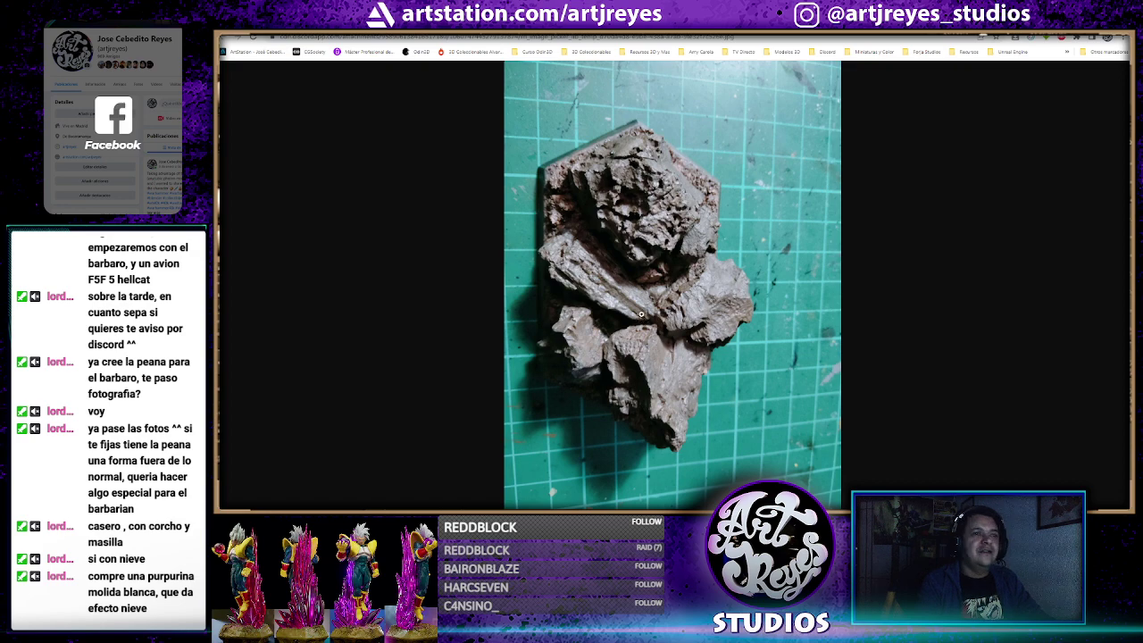
click(643, 308)
click(643, 308)
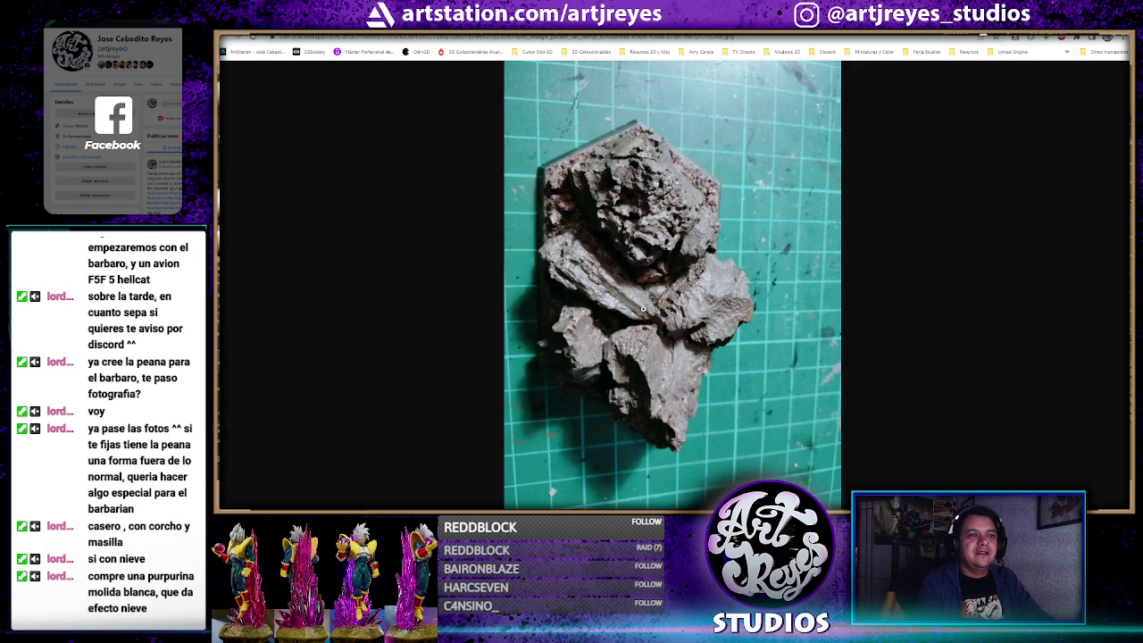
click(648, 382)
click(648, 382)
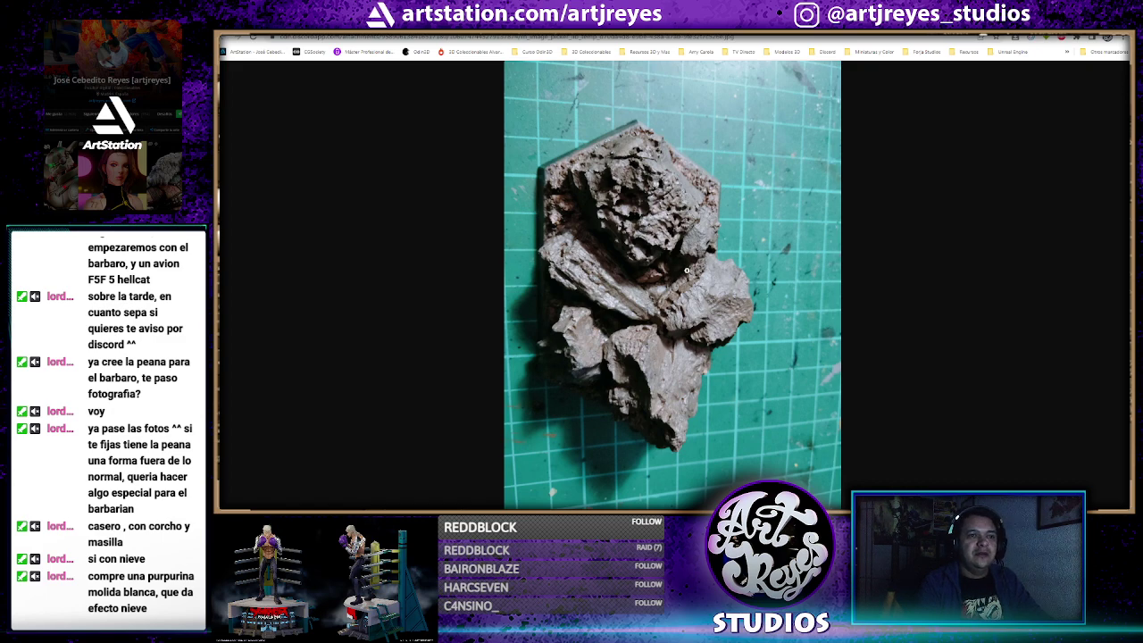
click(716, 327)
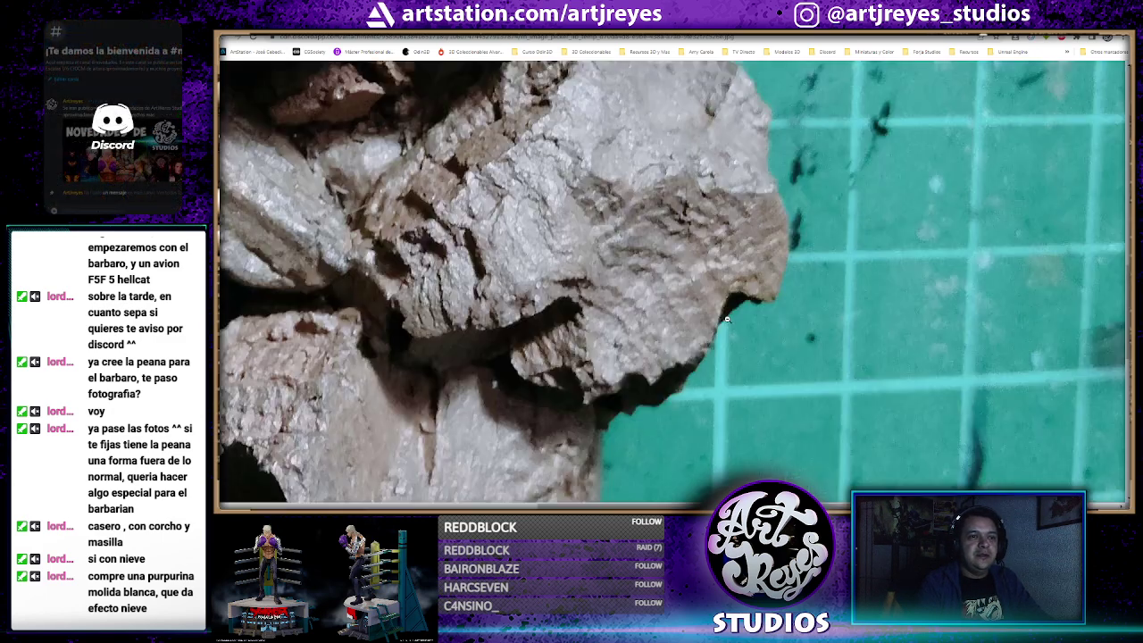
click(604, 391)
click(604, 391)
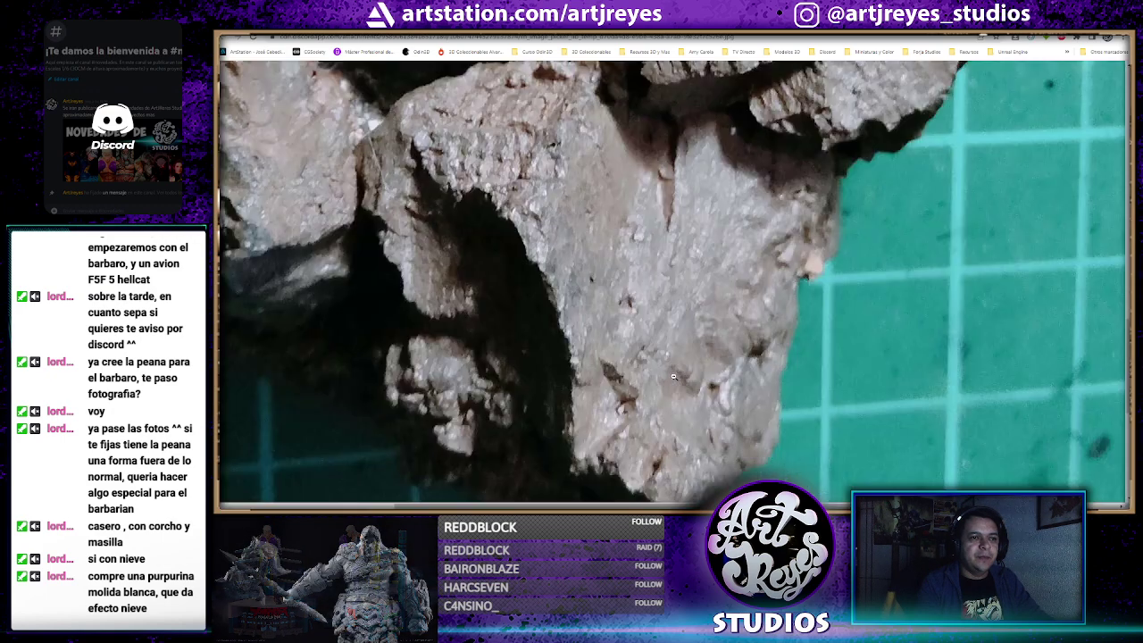
click(364, 372)
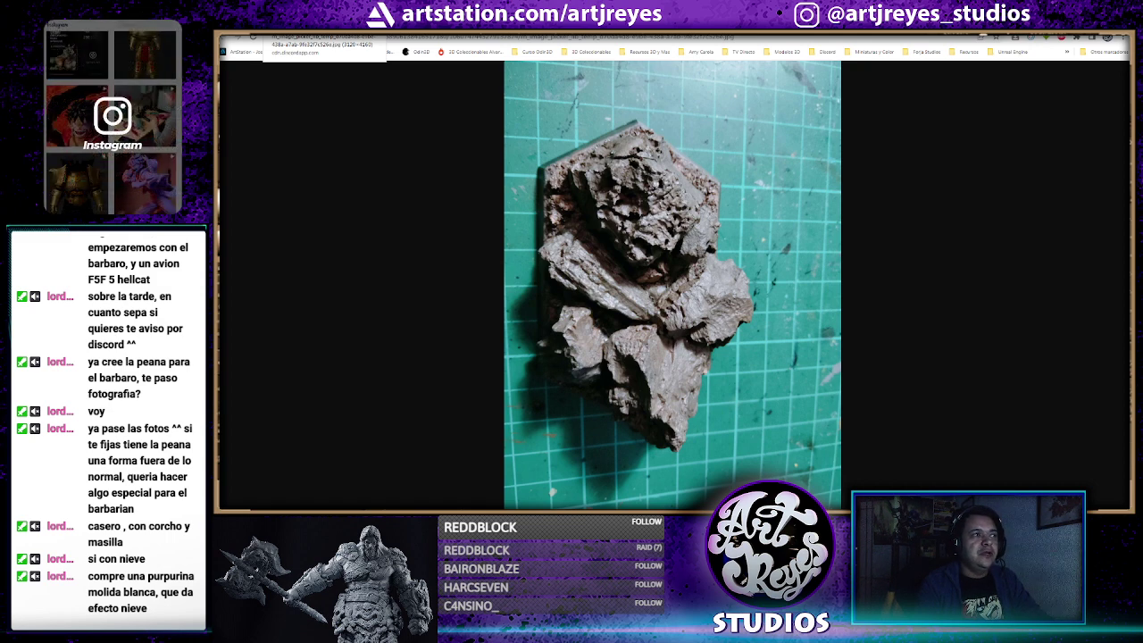
Close the base photo, skim #minis_en_proceso, and switch to the Alpharius renders folder
key(ctrl+w)
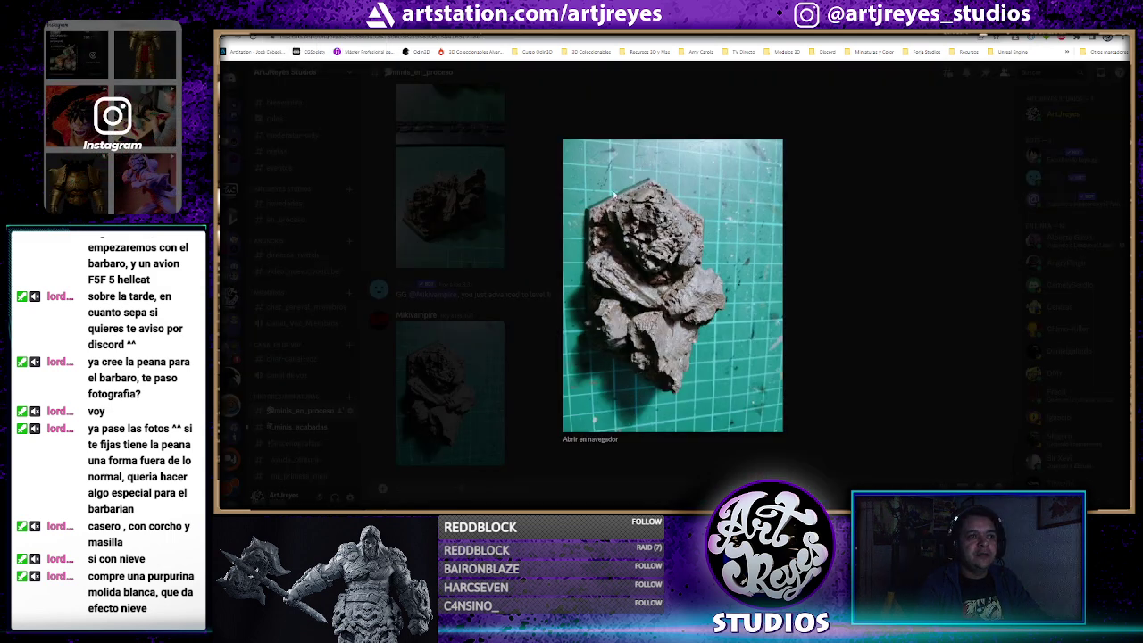
click(510, 227)
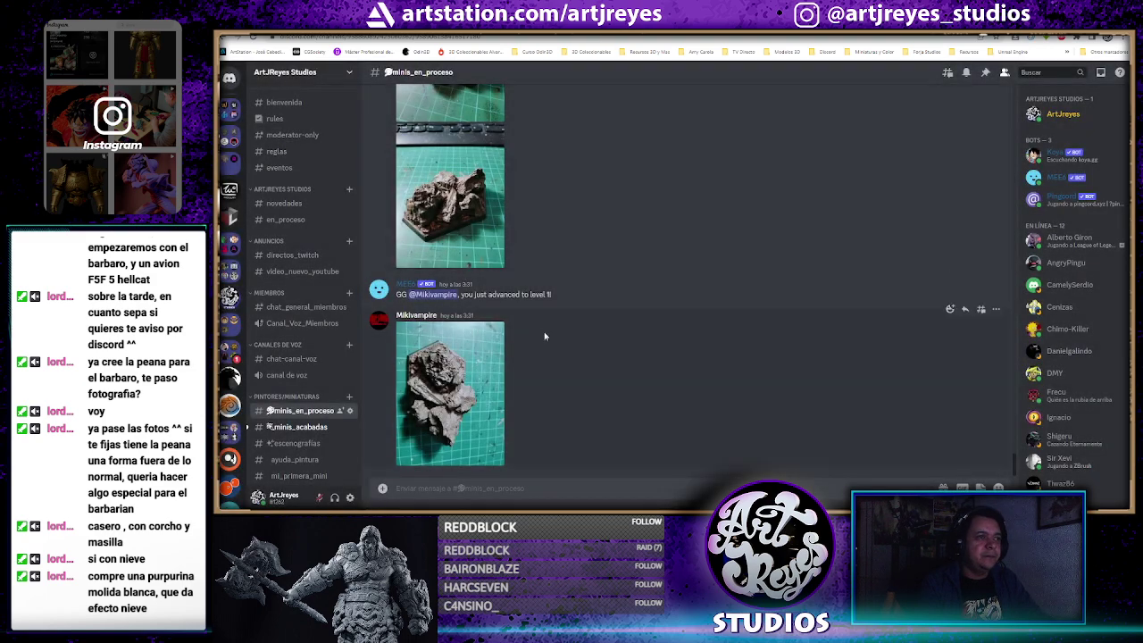
scroll(515, 306, up, 2)
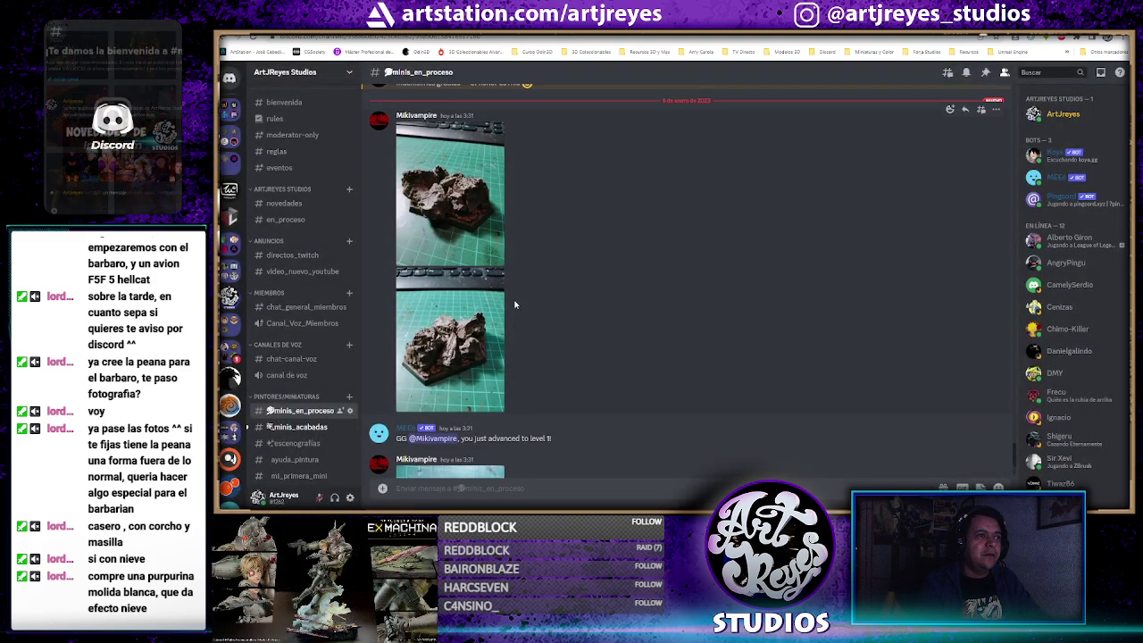
scroll(514, 306, down, 2)
scroll(514, 306, down, 1)
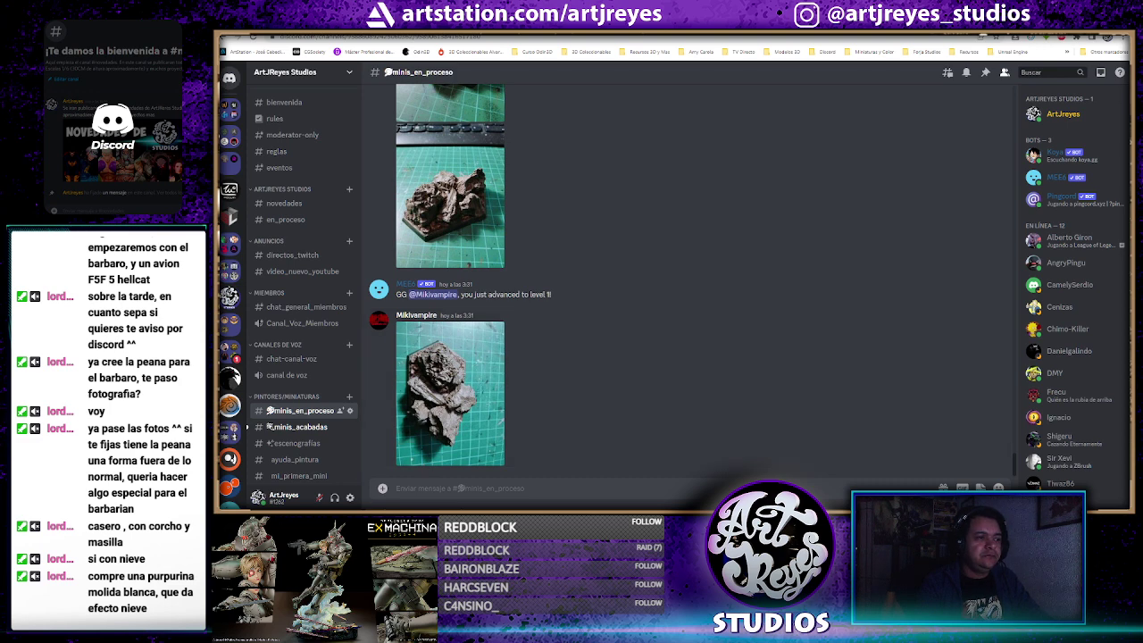
key(alt+Tab)
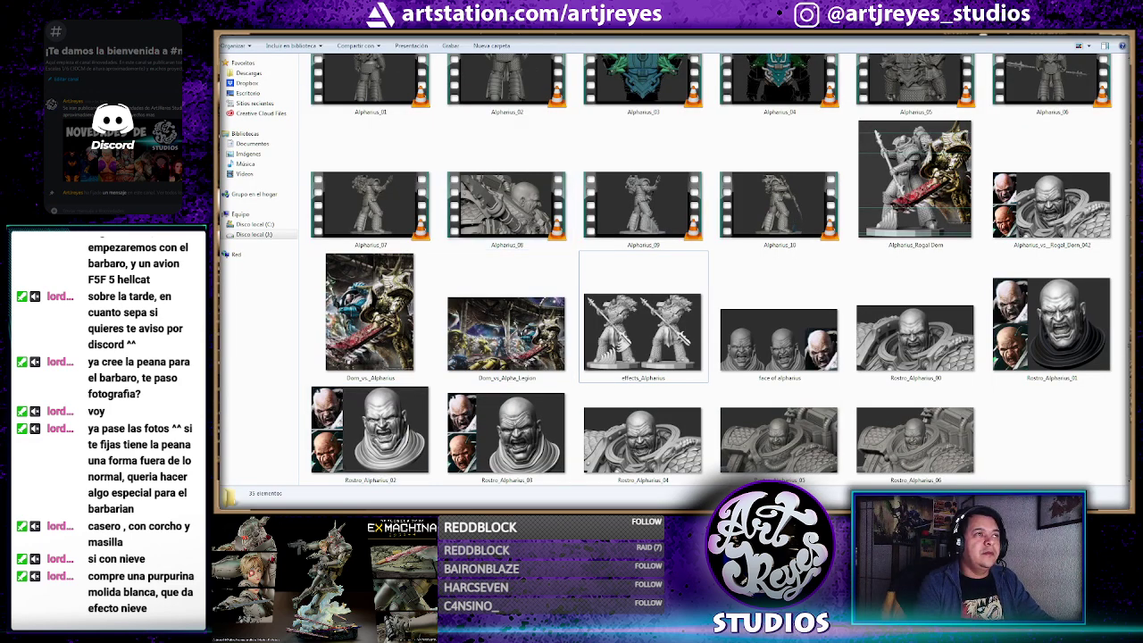
Navigate to the barbarian project's 4_Renders folder
key(BackSpace)
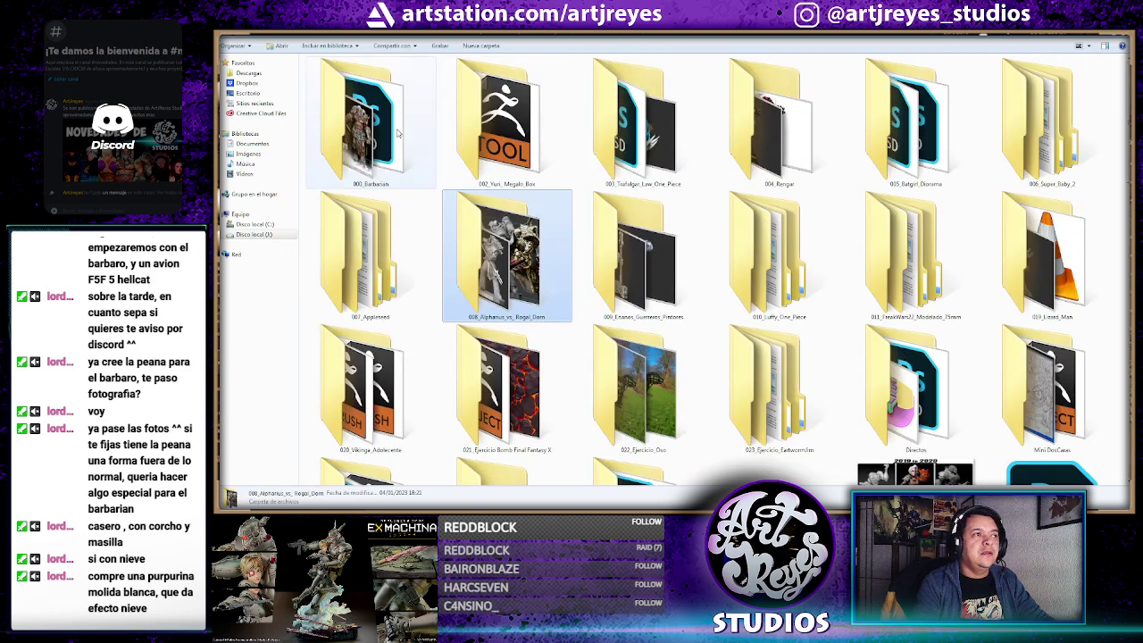
double_click(982, 241)
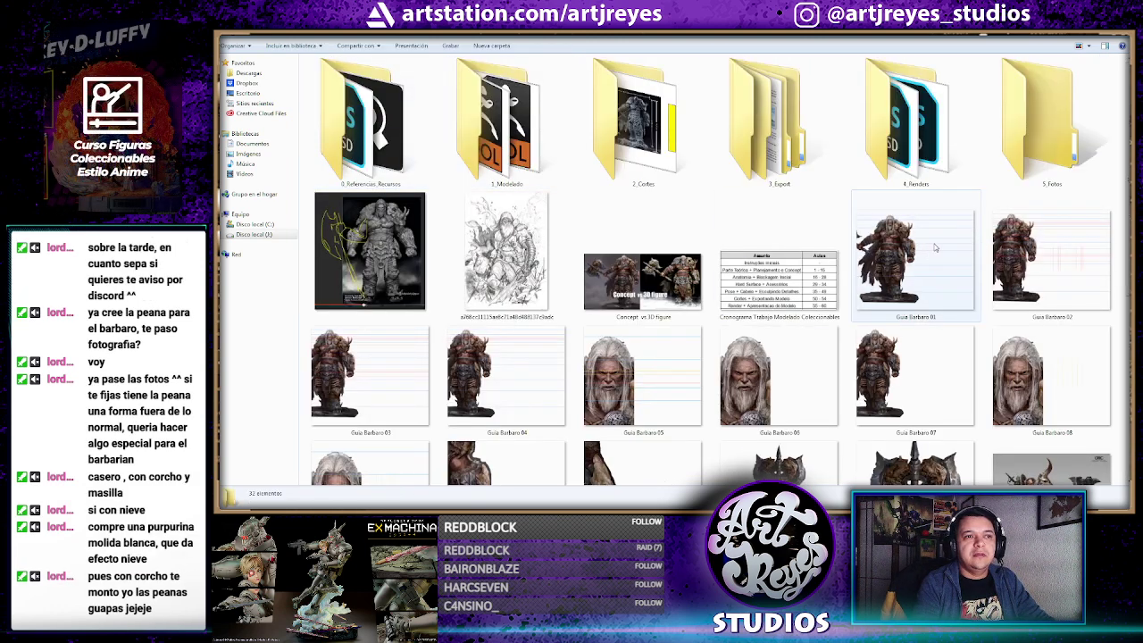
double_click(912, 140)
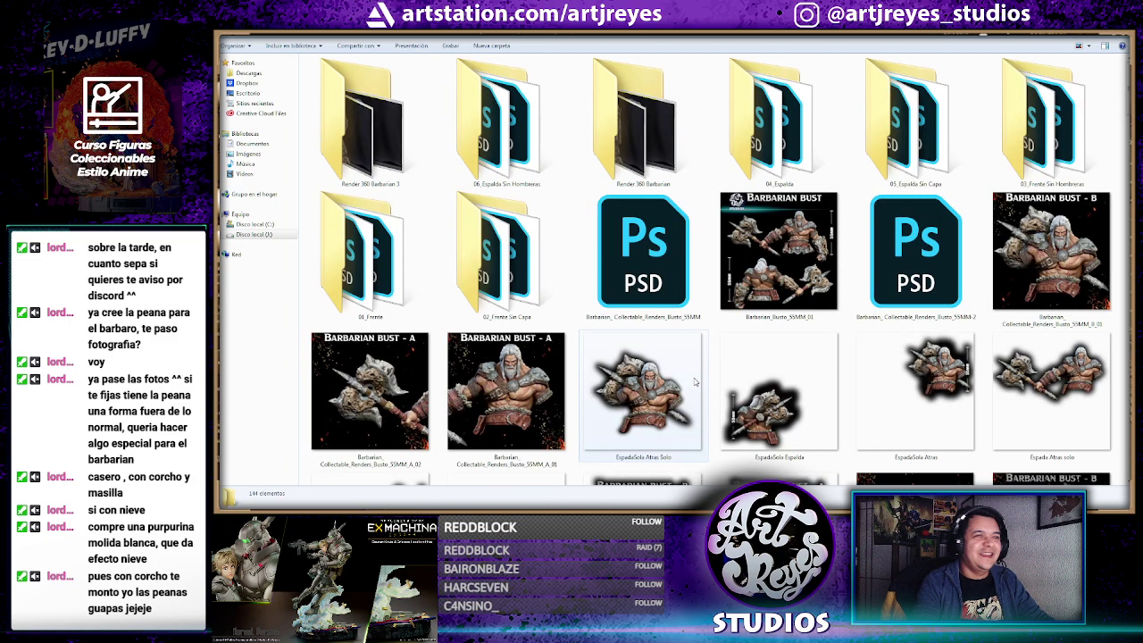
scroll(699, 381, down, 3)
scroll(699, 380, down, 3)
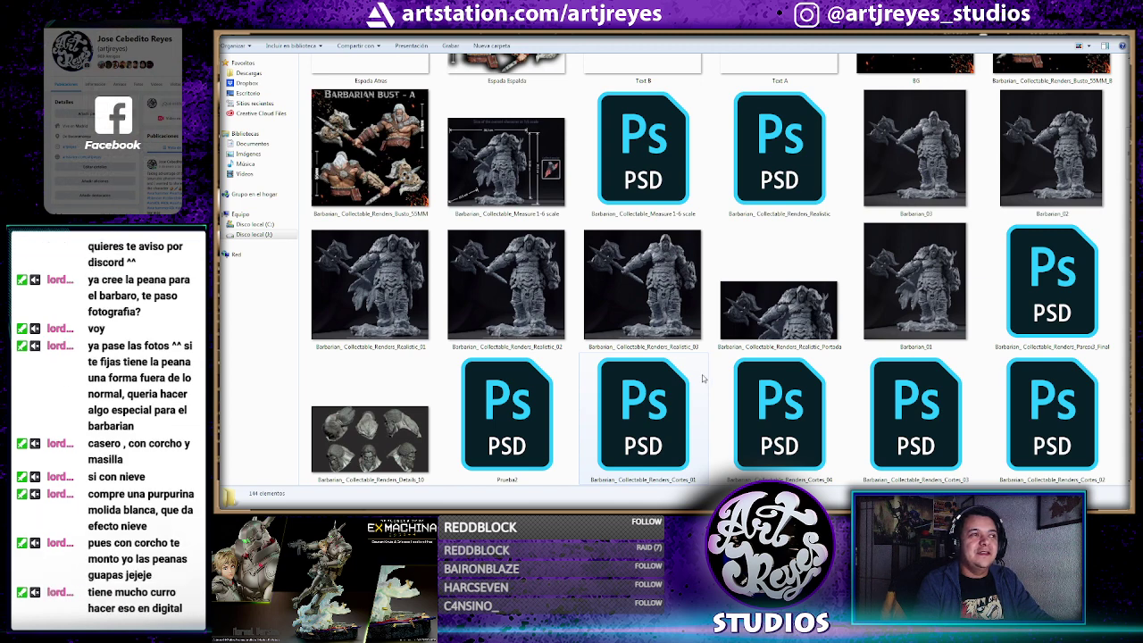
scroll(702, 379, down, 3)
scroll(705, 378, down, 3)
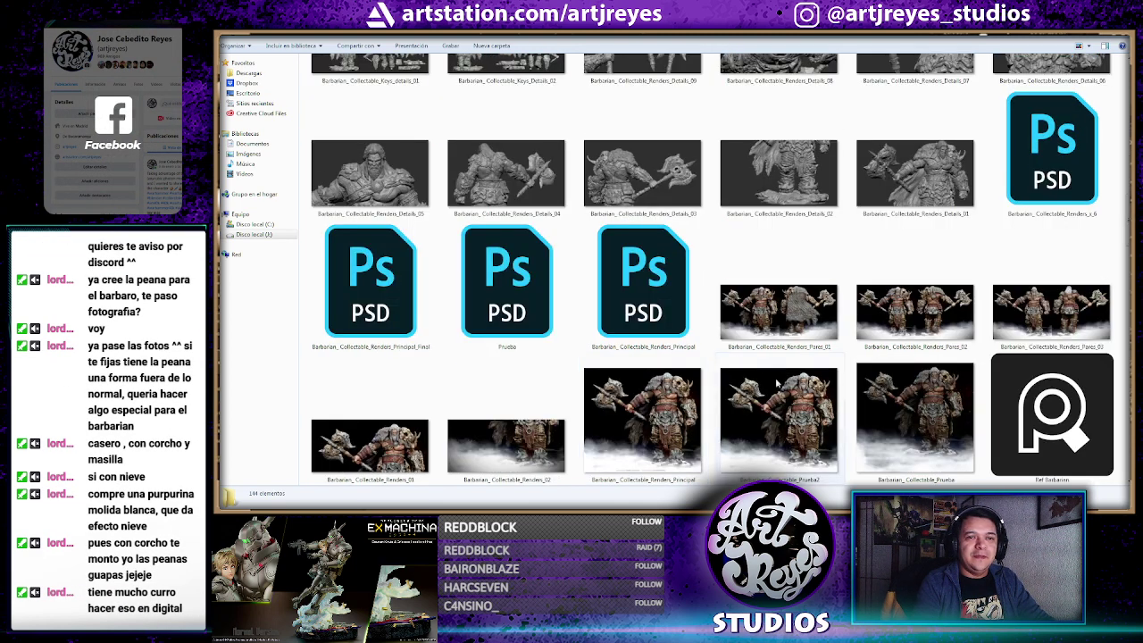
Open the Pares_03 render full-size and launch Snipping Tool
click(1037, 306)
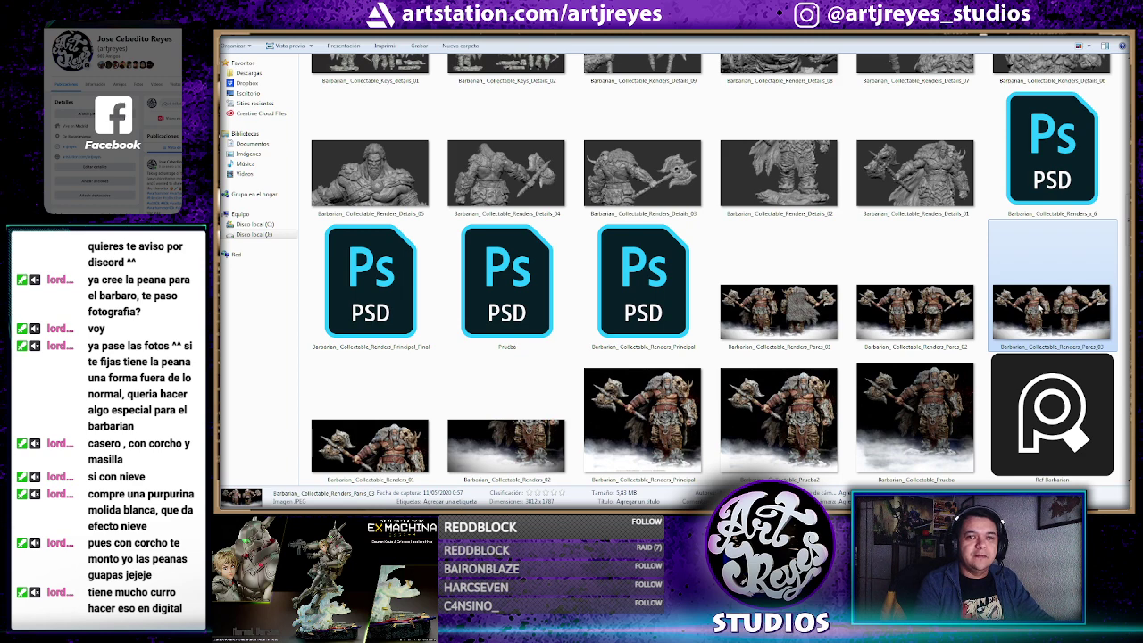
double_click(1038, 307)
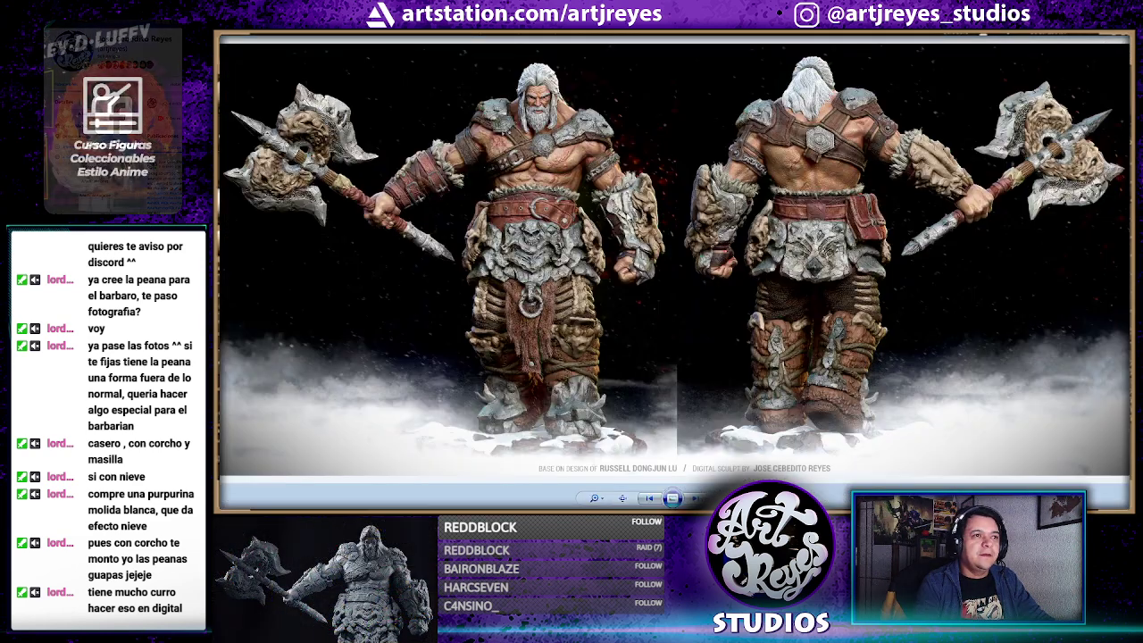
key(super)
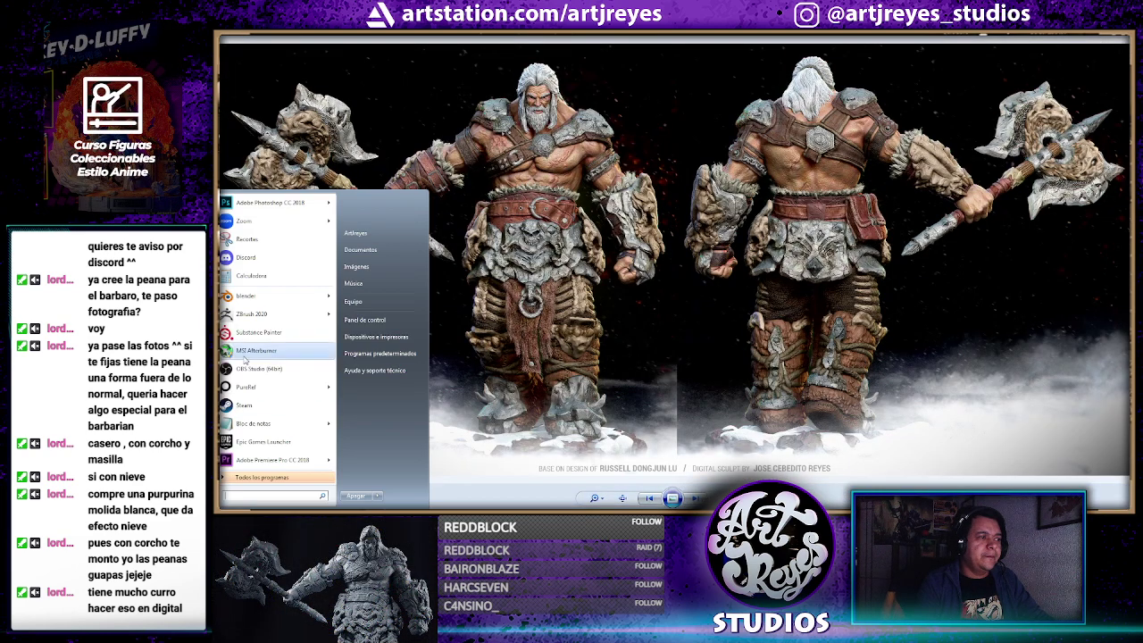
click(261, 250)
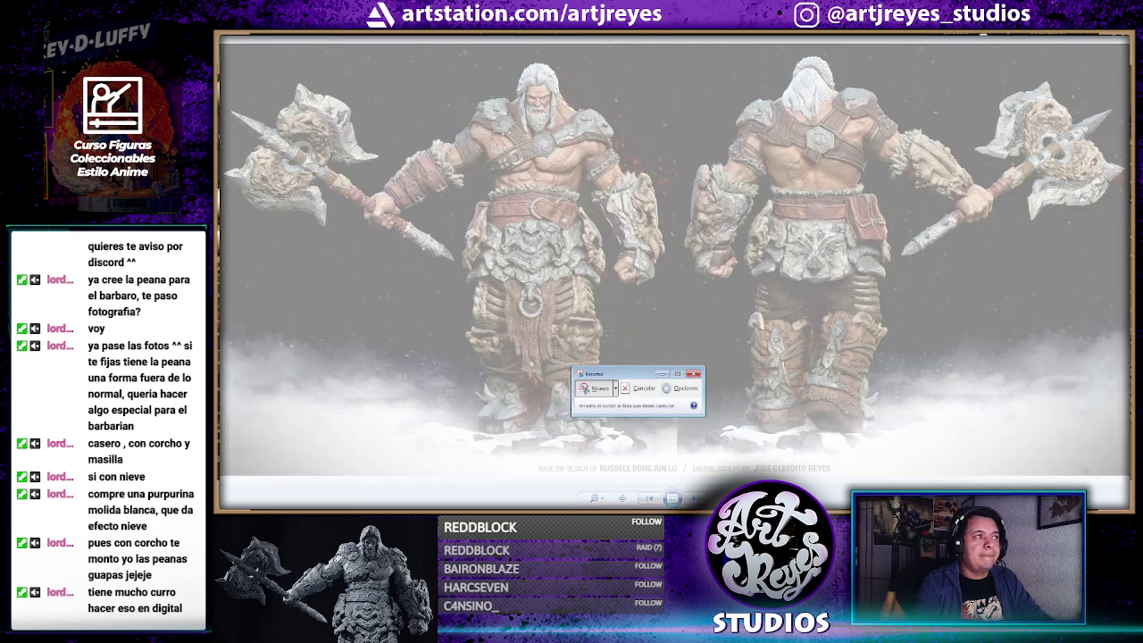
Snip the whole barbarian render, then close the snip editor and image viewer
mouse_move(219, 47)
mouse_down()
mouse_move(611, 294)
mouse_move(1125, 473)
mouse_up()
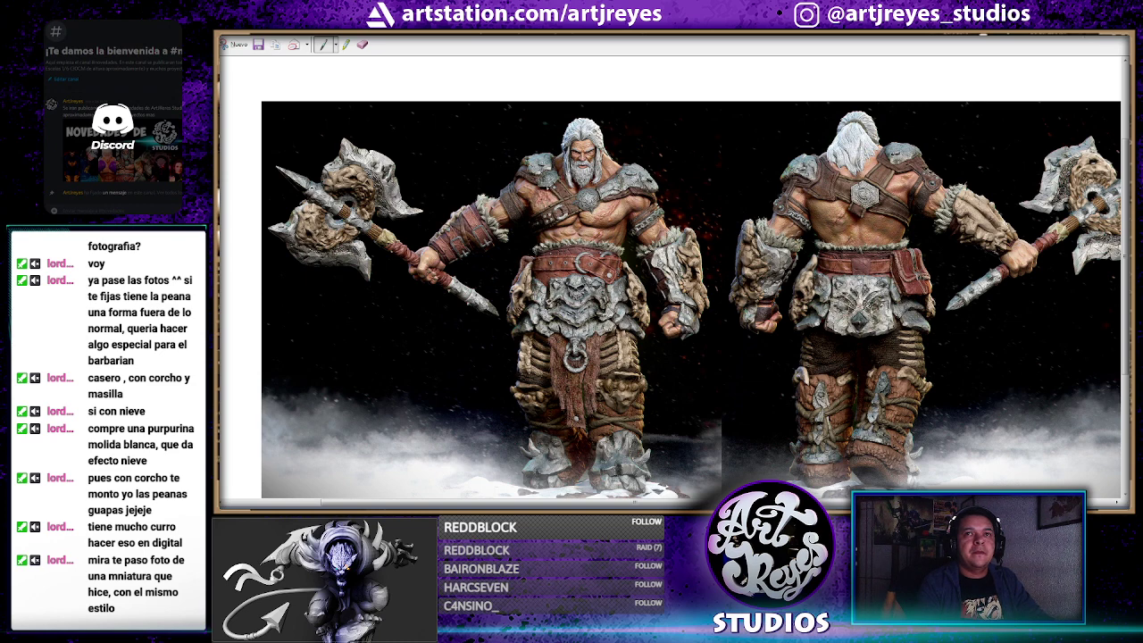
click(1066, 54)
key(alt+F4)
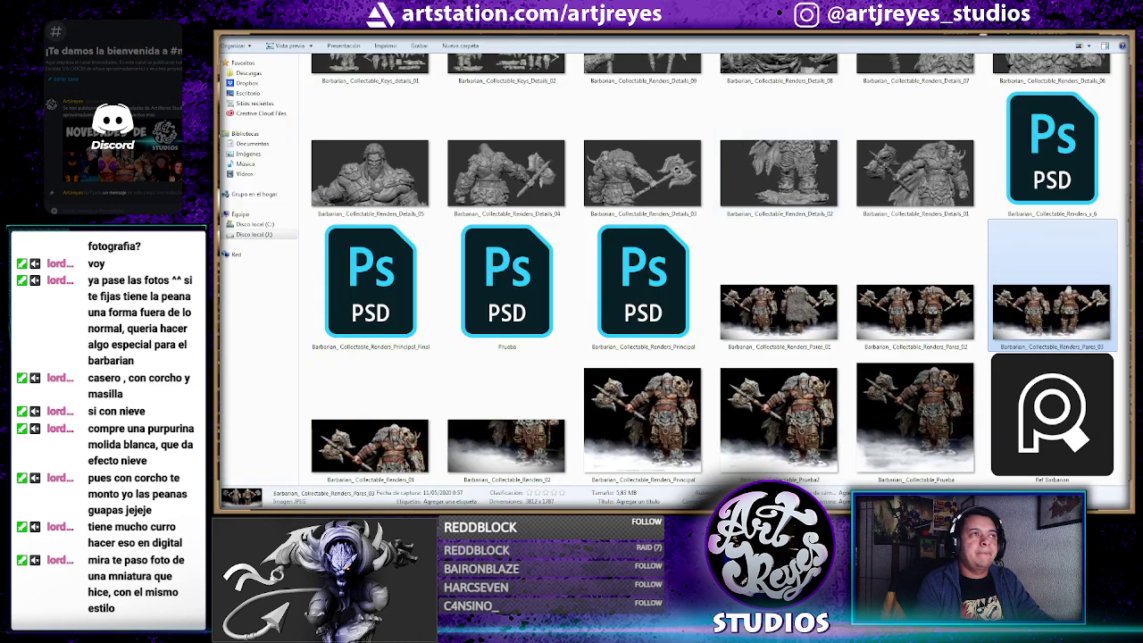
Reopen the Alpharius project folder and switch back to Discord
key(BackSpace)
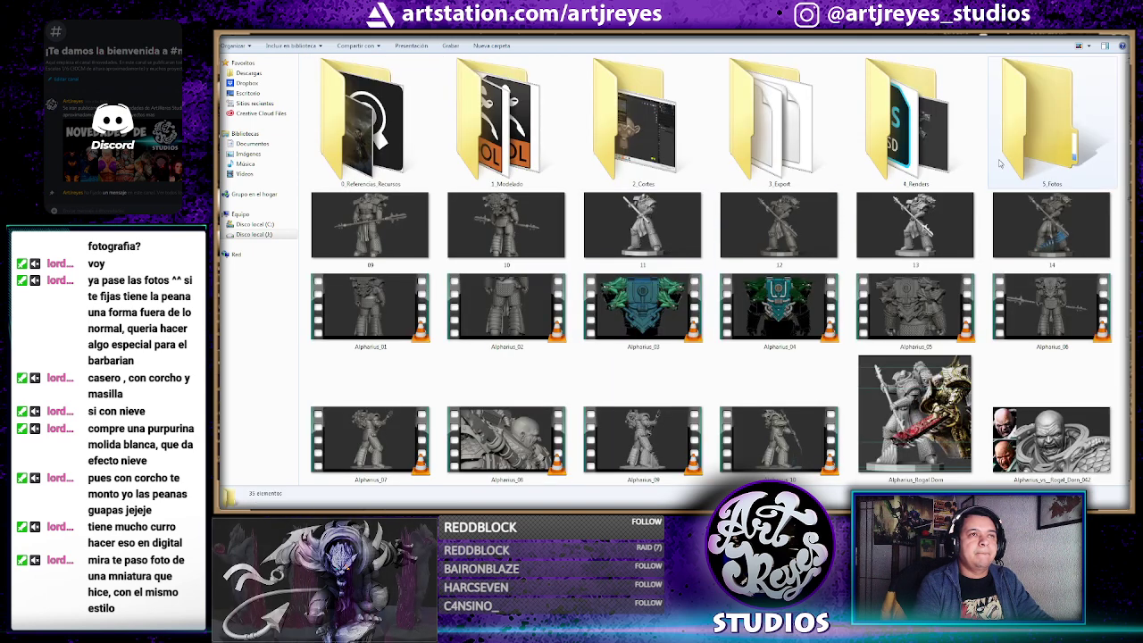
double_click(507, 258)
key(alt+Tab)
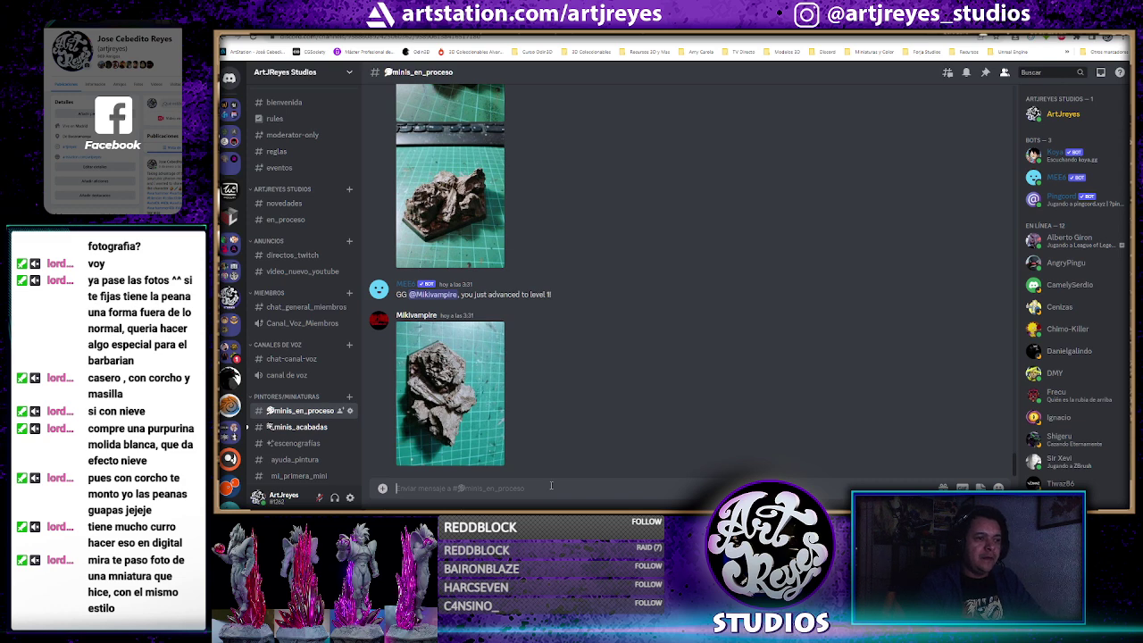
Post the barbarian snip with 'Referencia @', mentioning the member who shared the base photo
key(ctrl+v)
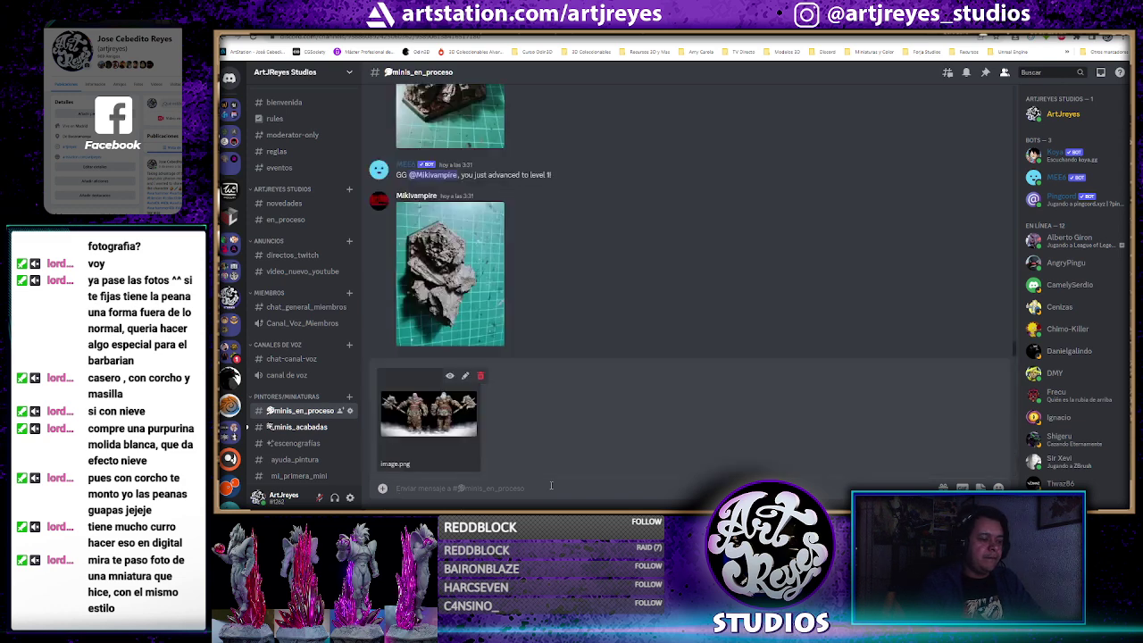
text(Refere)
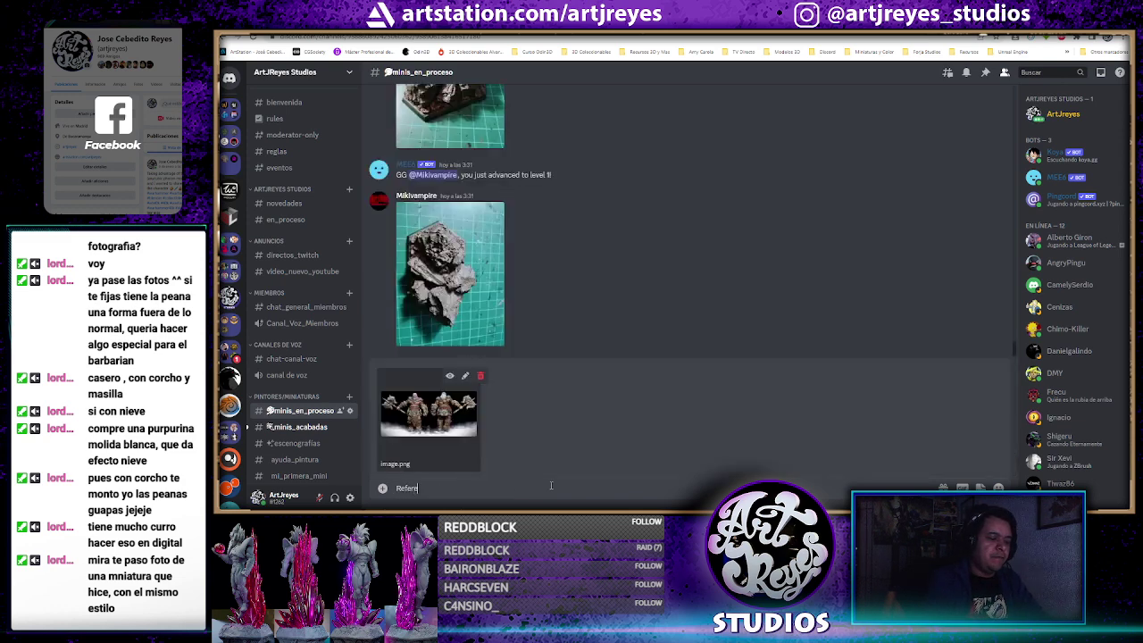
text(ncia)
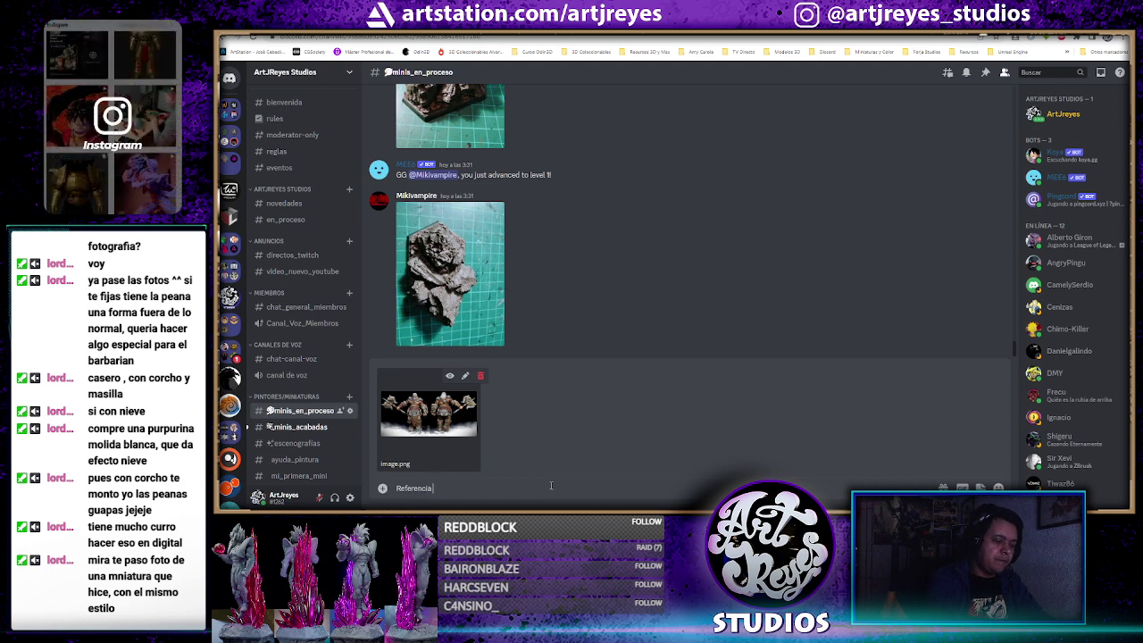
text( @)
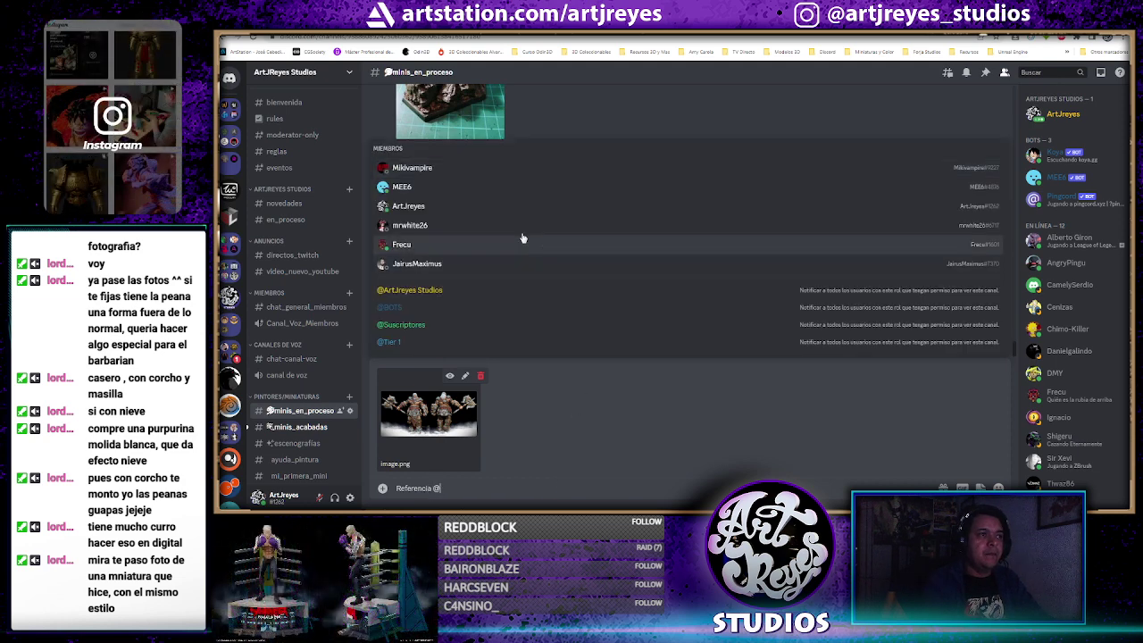
click(461, 176)
key(Return)
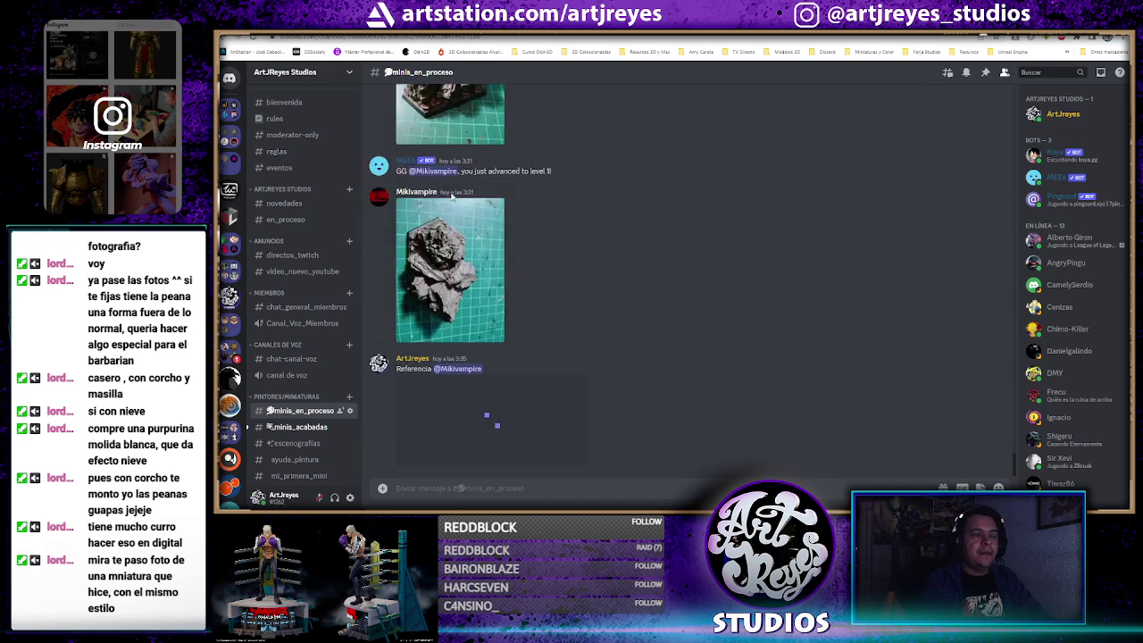
View the posted render full-size in the browser, then return to the ZBrush sculpt
click(492, 406)
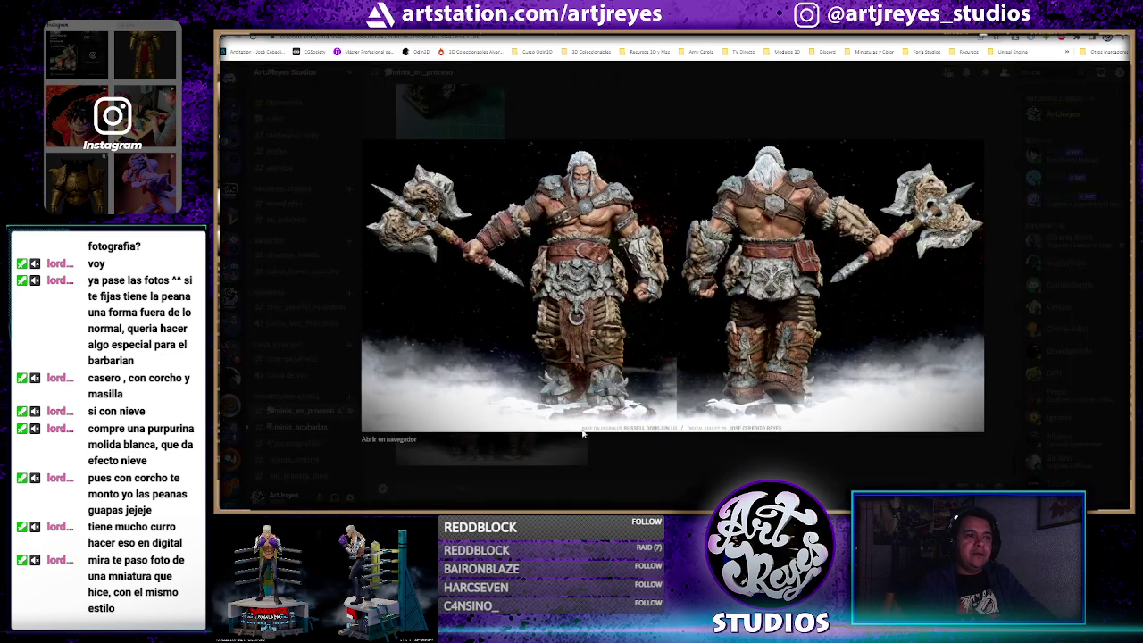
click(379, 440)
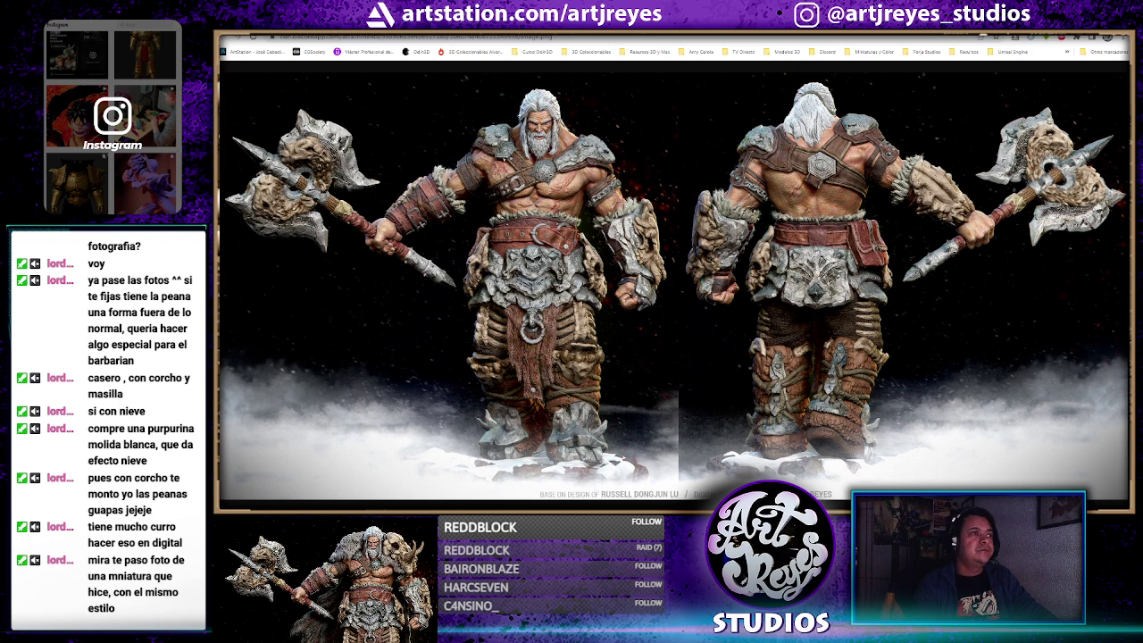
key(Escape)
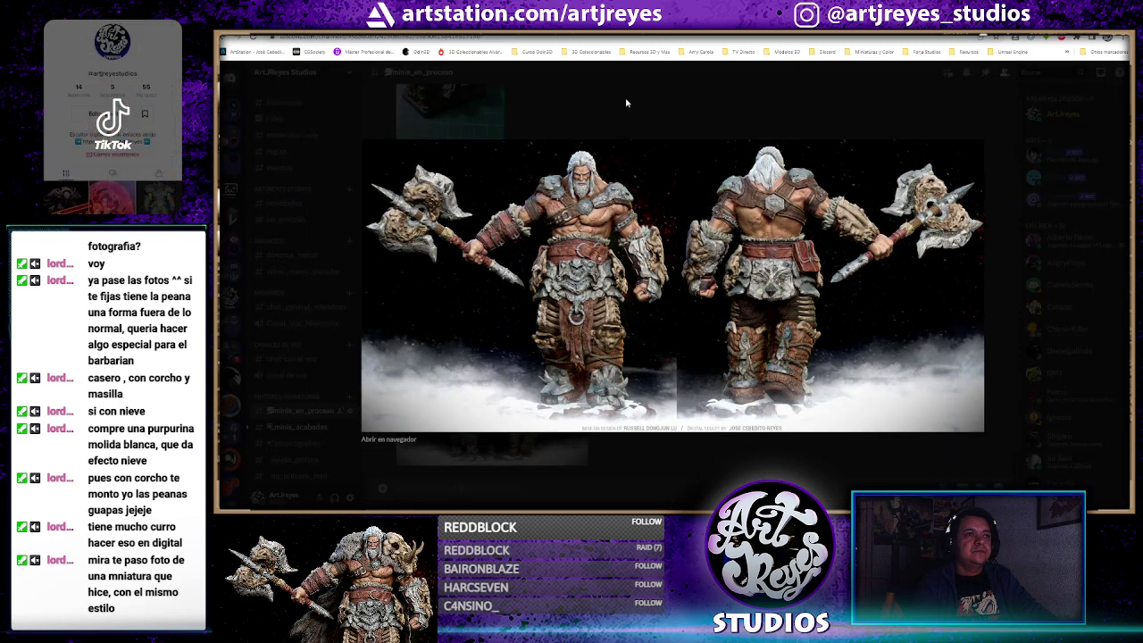
click(569, 126)
mouse_move(654, 303)
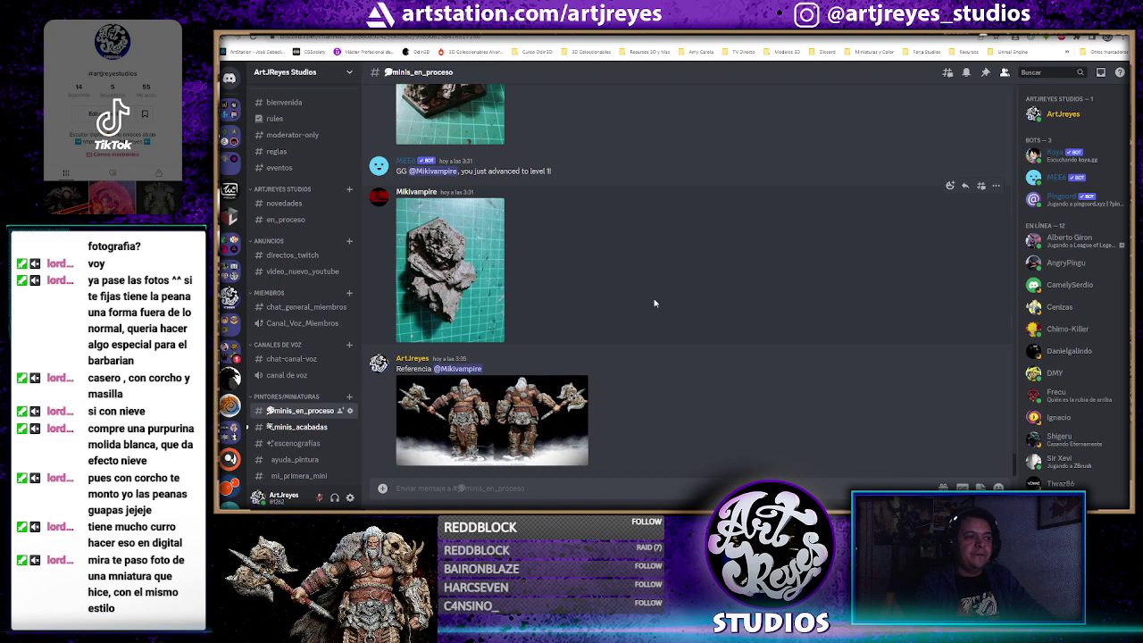
key(alt+Tab)
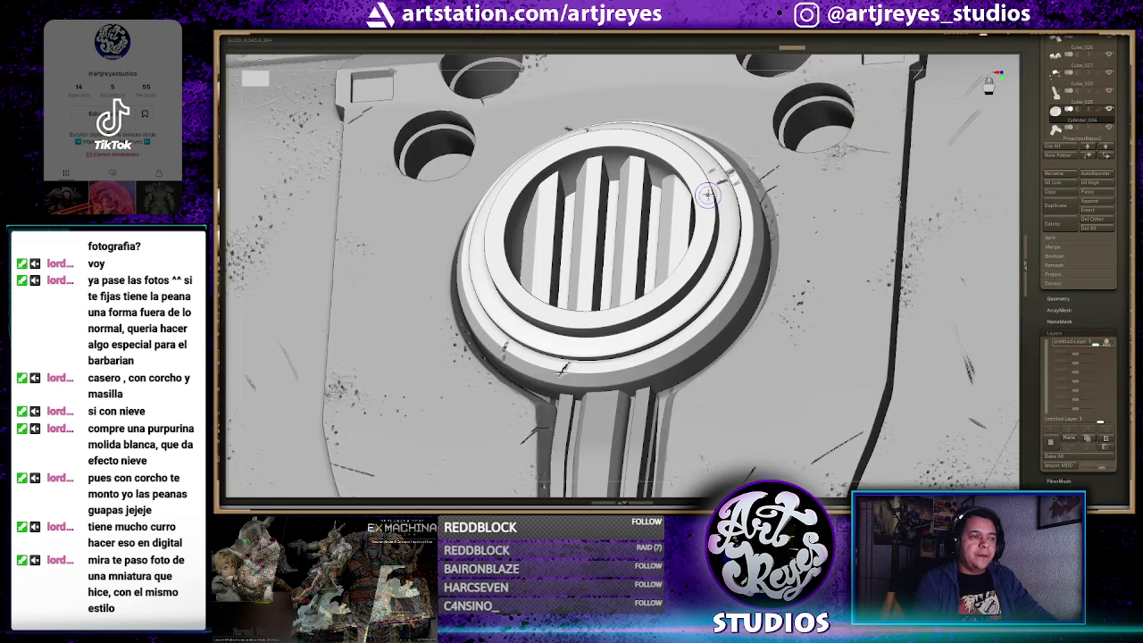
key(ctrl+shift+s)
mouse_move(795, 232)
mouse_down()
mouse_move(765, 247)
mouse_move(802, 229)
mouse_up()
key(ctrl+shift+s)
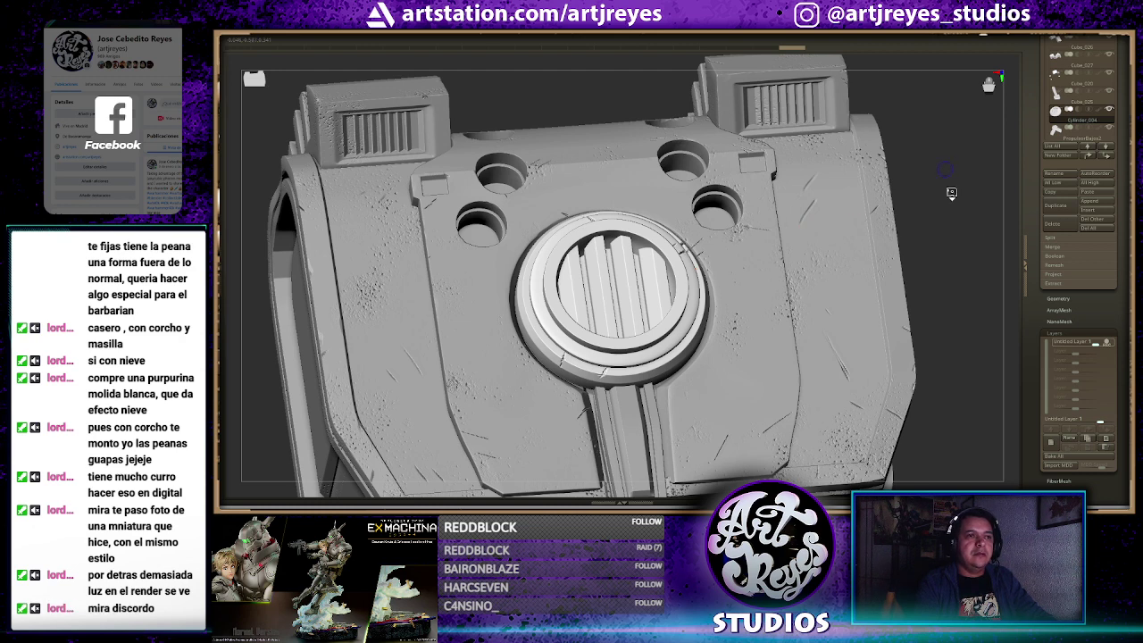
shift+drag(951, 192, 952, 190)
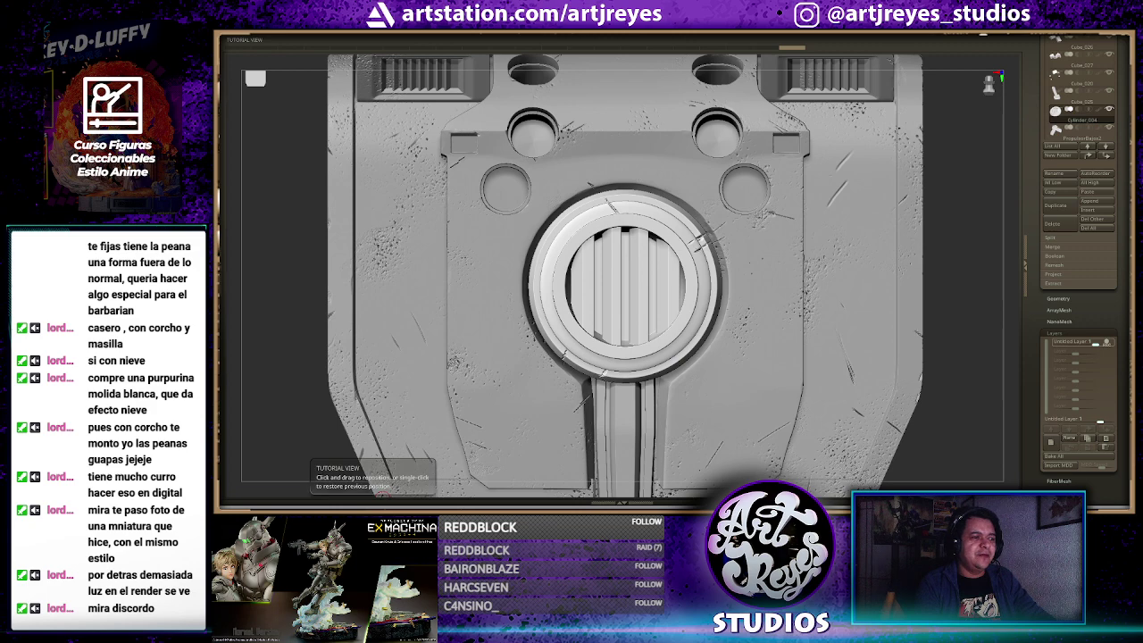
click(373, 477)
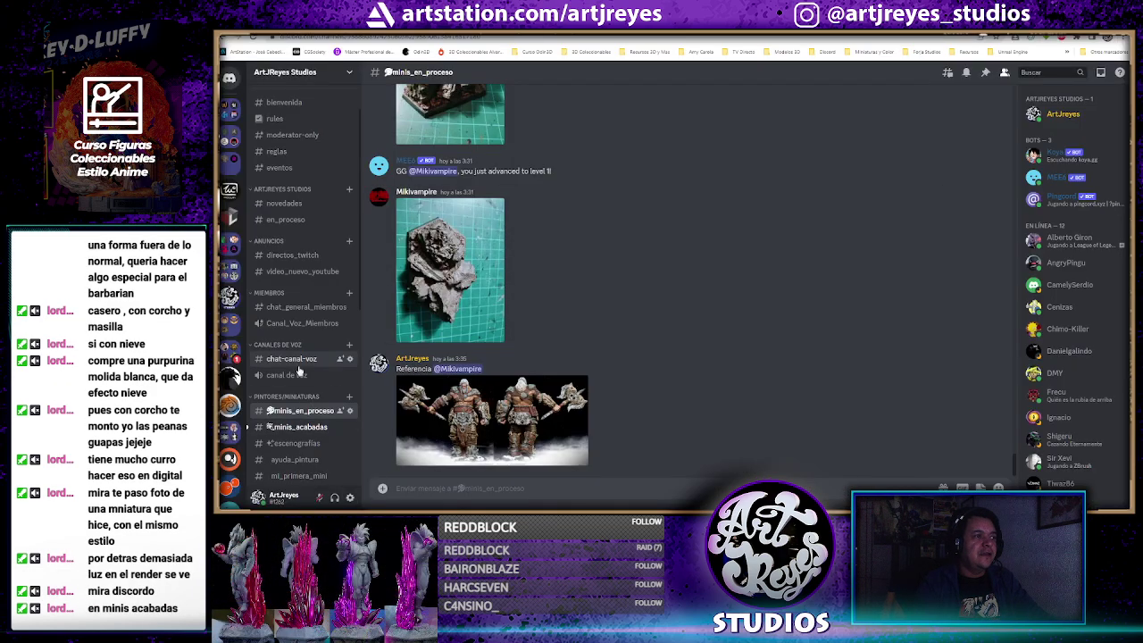
Open #minis_acabadas and view its first miniature photo full-size in the browser
click(302, 434)
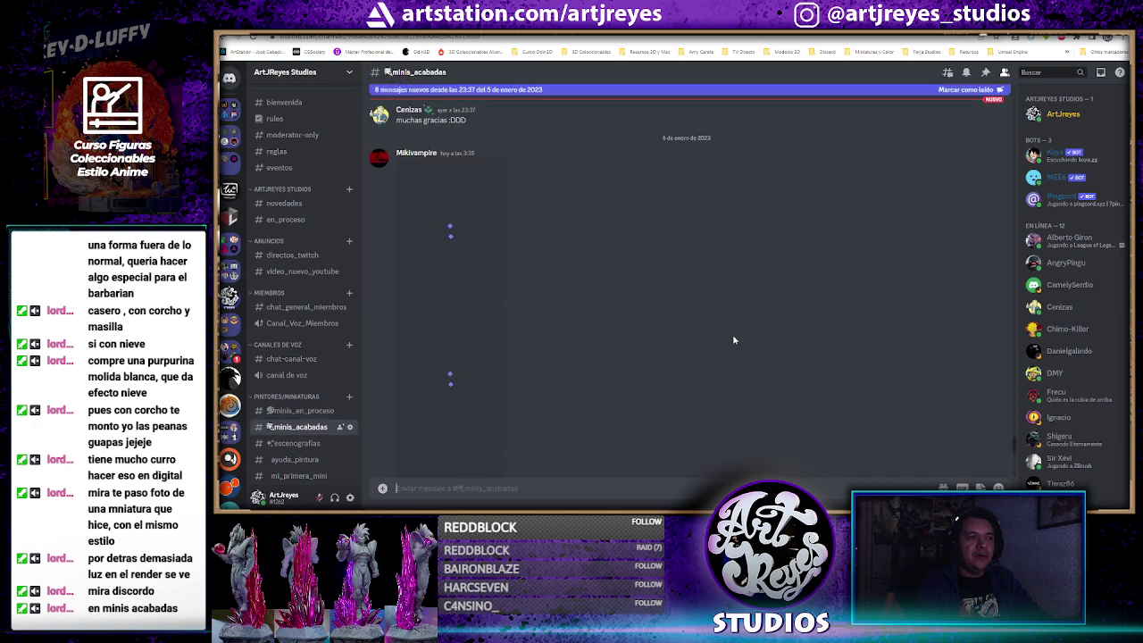
click(457, 230)
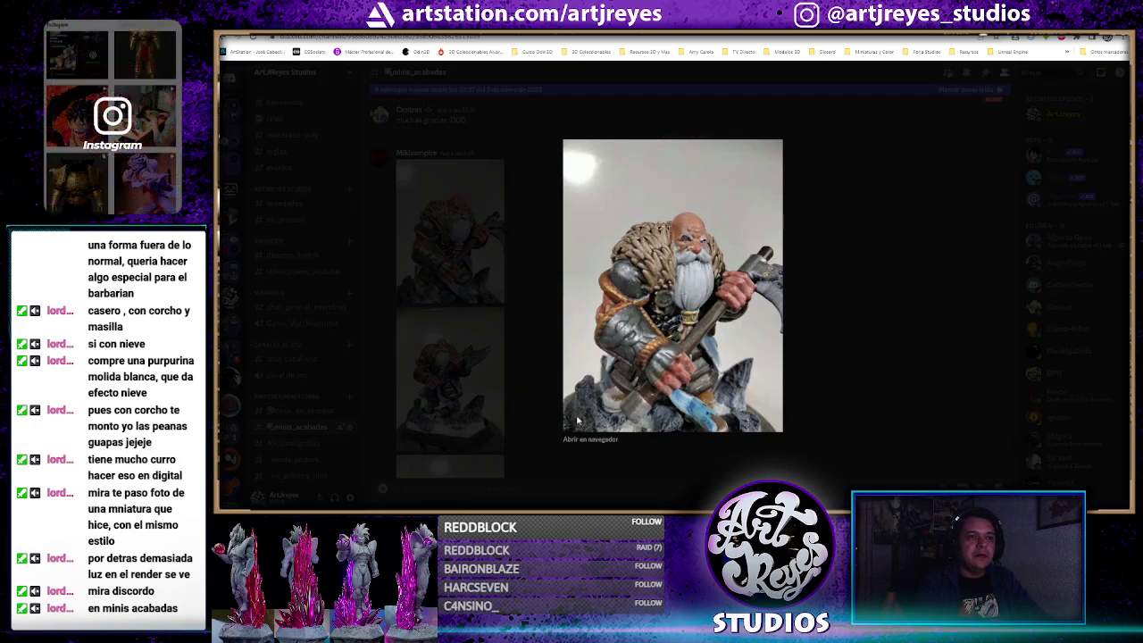
click(603, 441)
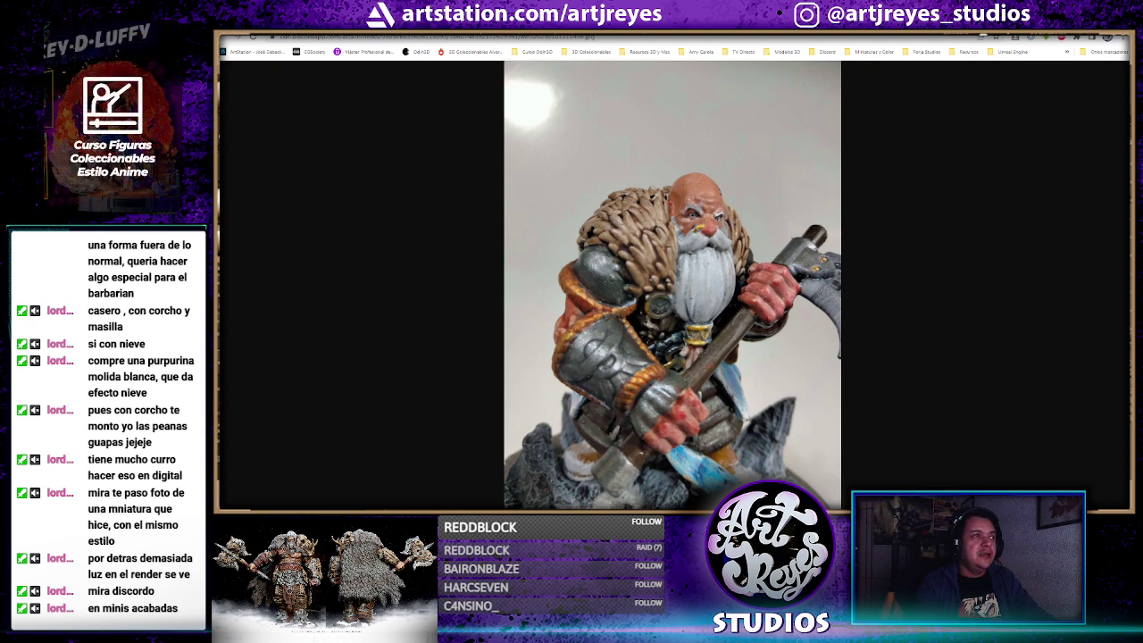
key(ctrl+w)
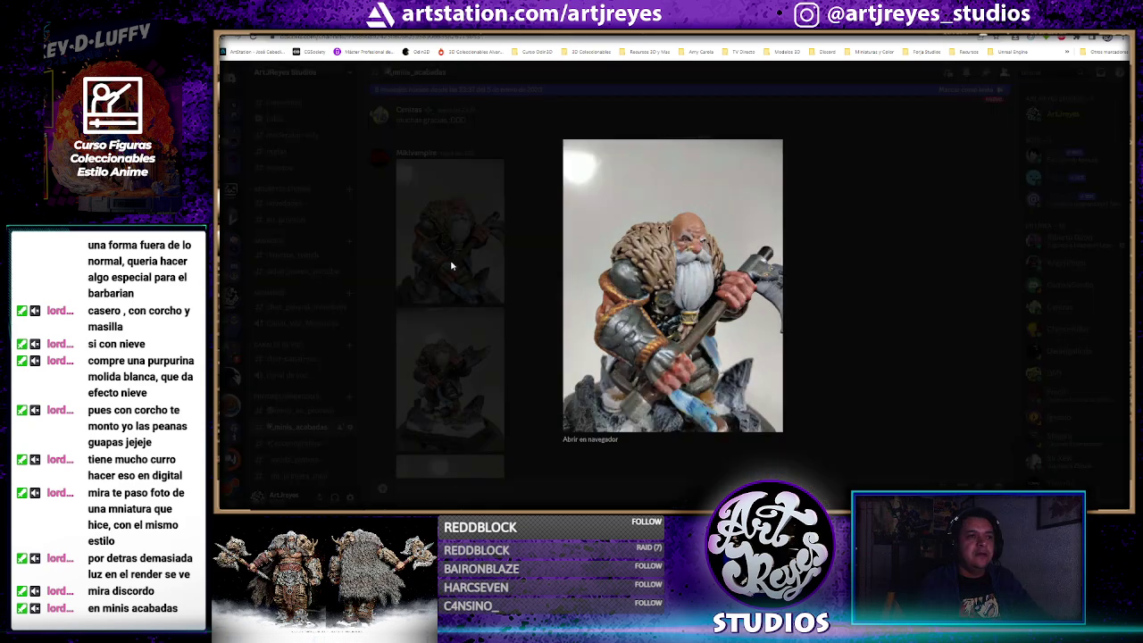
click(454, 265)
View a different full-body miniature photo full-size in the browser
click(450, 379)
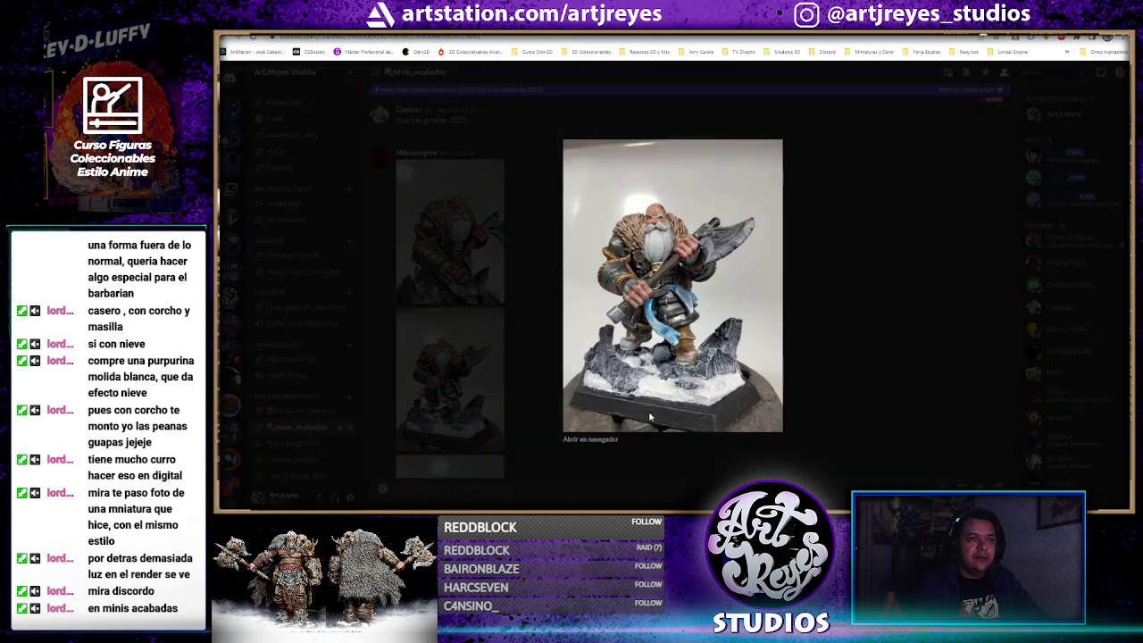
click(591, 440)
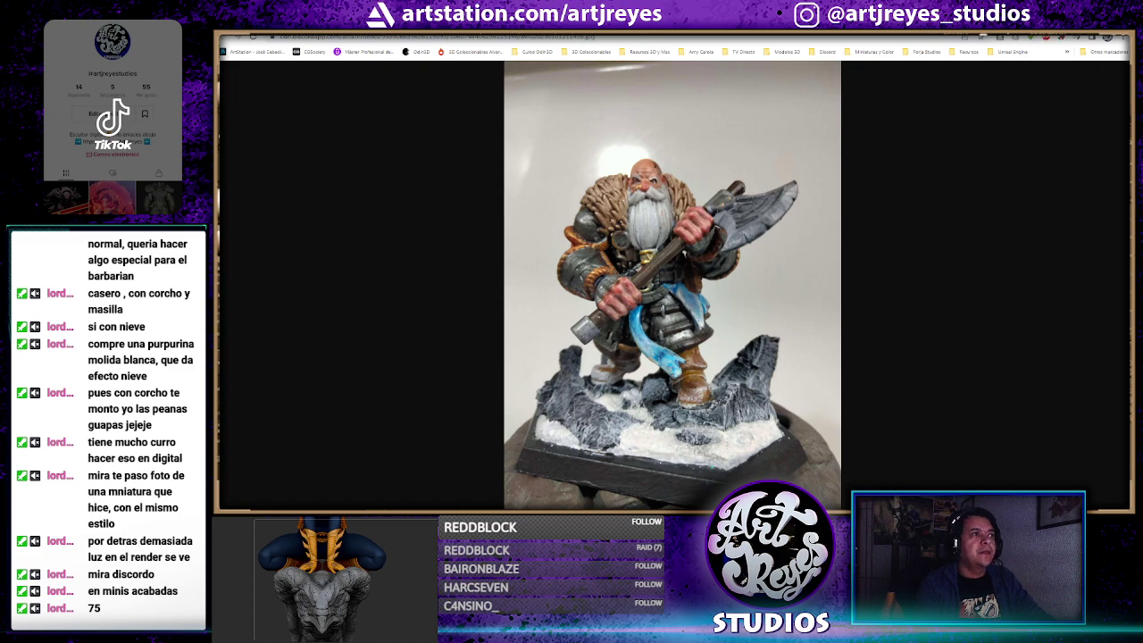
click(454, 214)
click(454, 215)
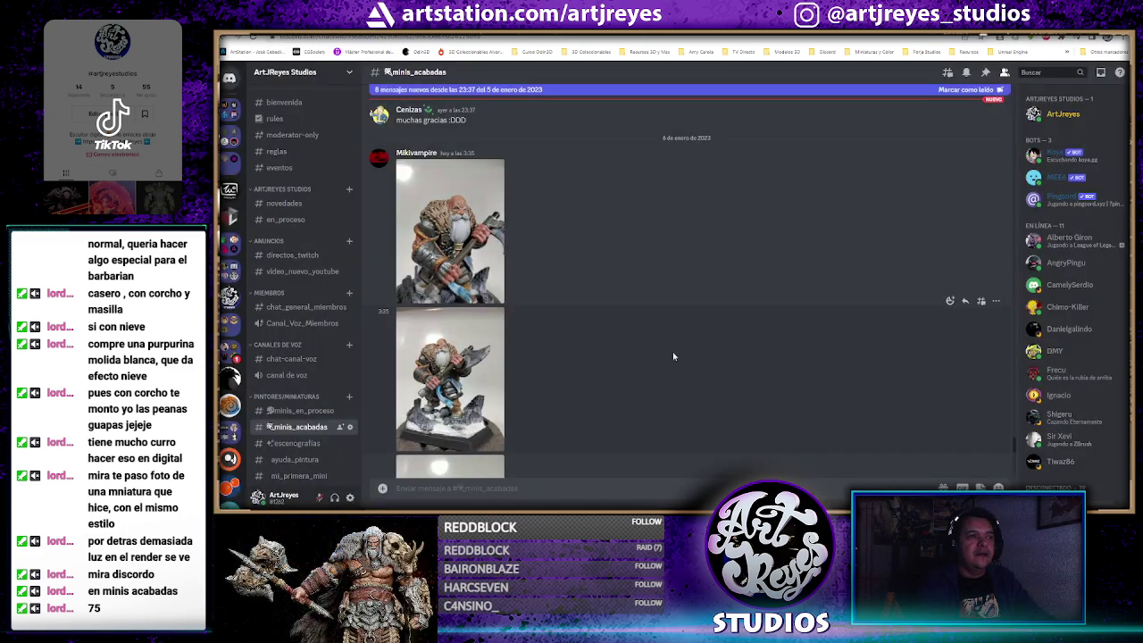
Scroll down and view the second dwarf miniature photo full-size in the browser
scroll(674, 356, down, 3)
click(450, 319)
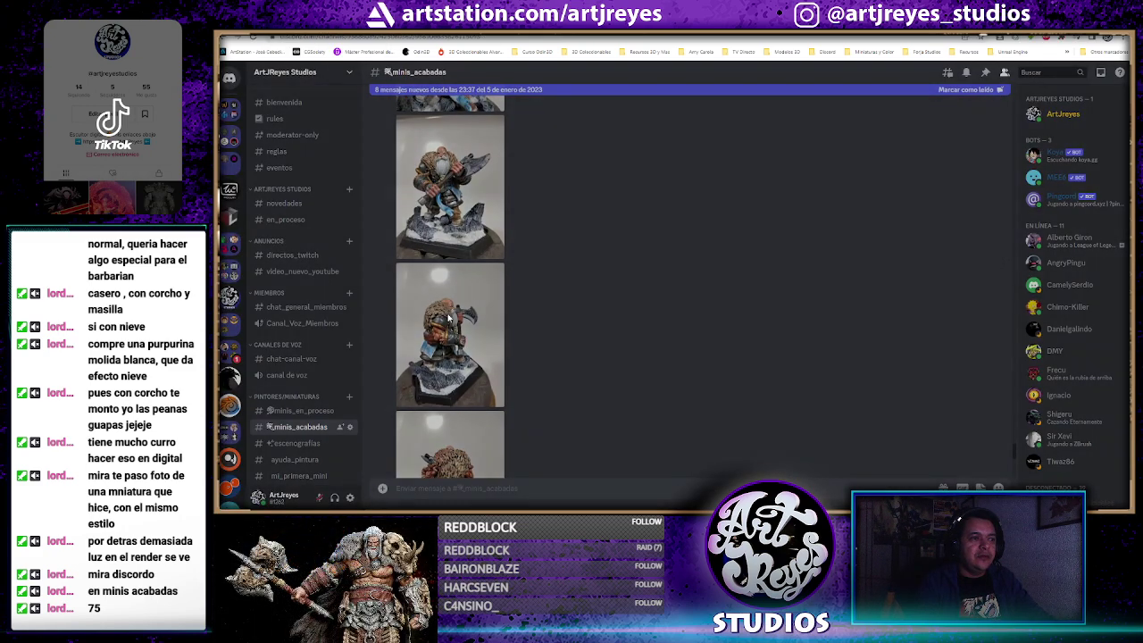
click(585, 438)
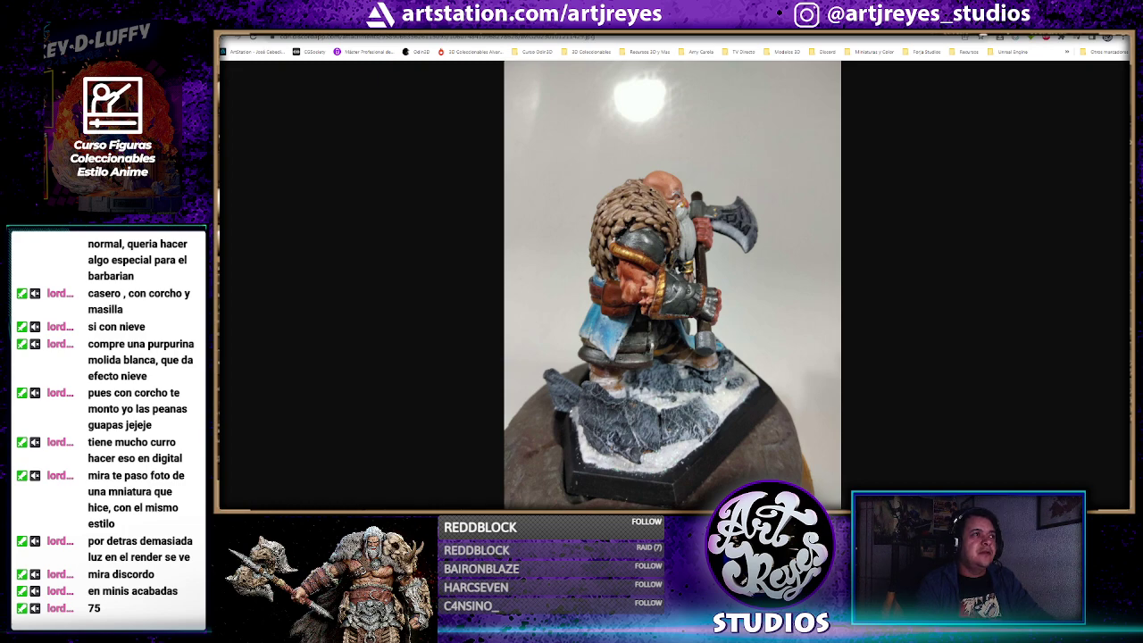
key(ctrl+w)
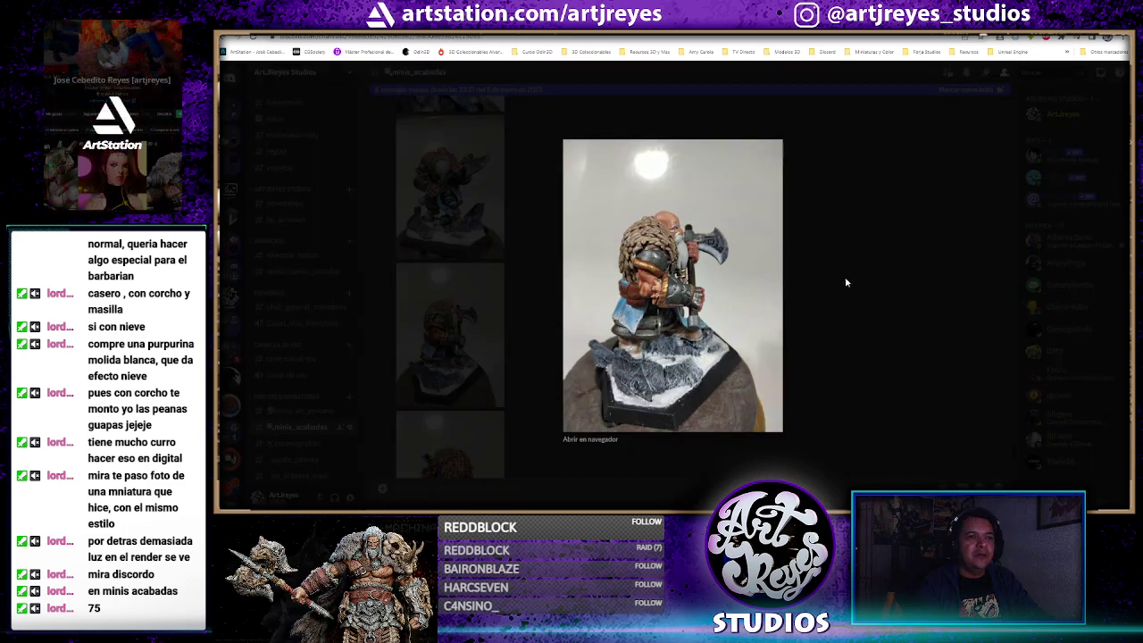
click(845, 276)
Scroll further down the channel and enlarge another dwarf miniature photo
scroll(738, 292, down, 2)
scroll(737, 291, down, 2)
scroll(736, 292, down, 2)
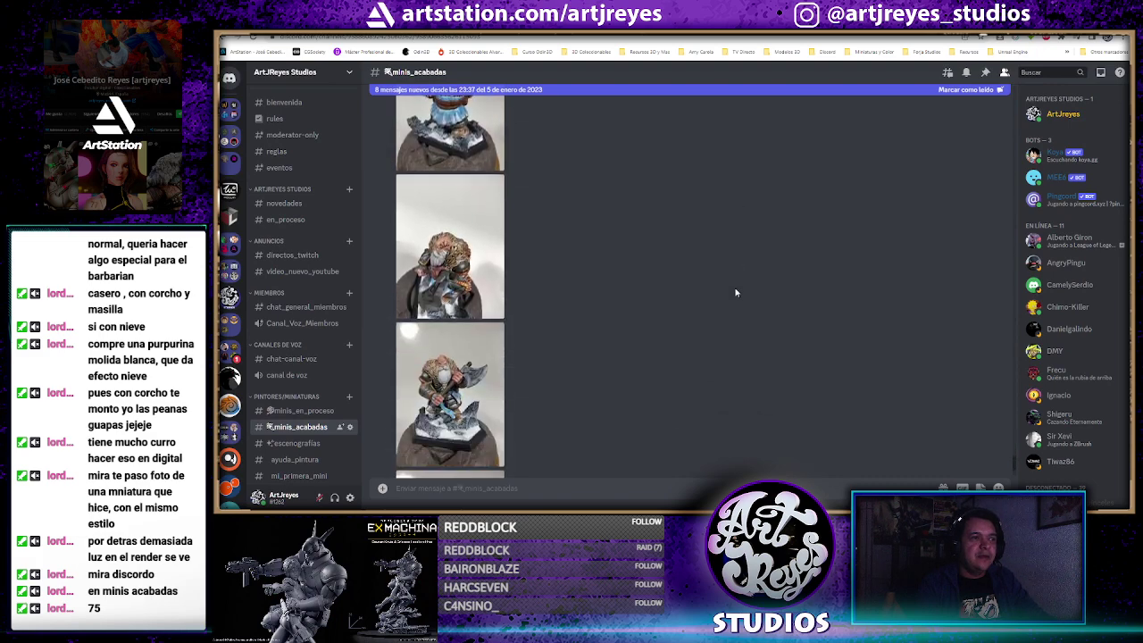
scroll(736, 292, down, 2)
scroll(736, 292, down, 1)
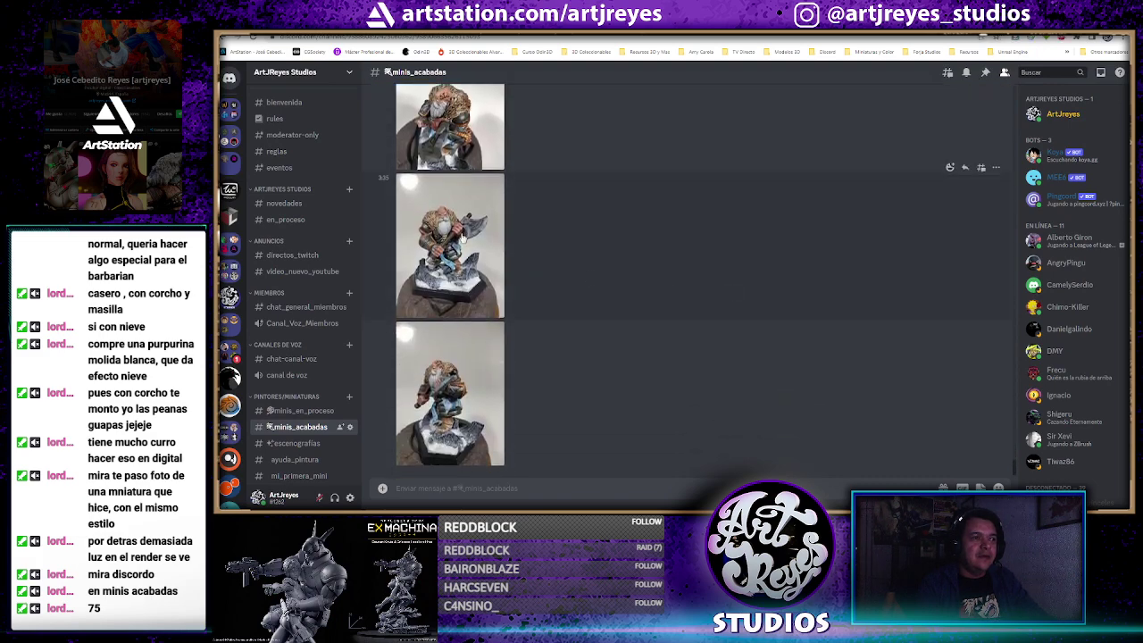
click(454, 234)
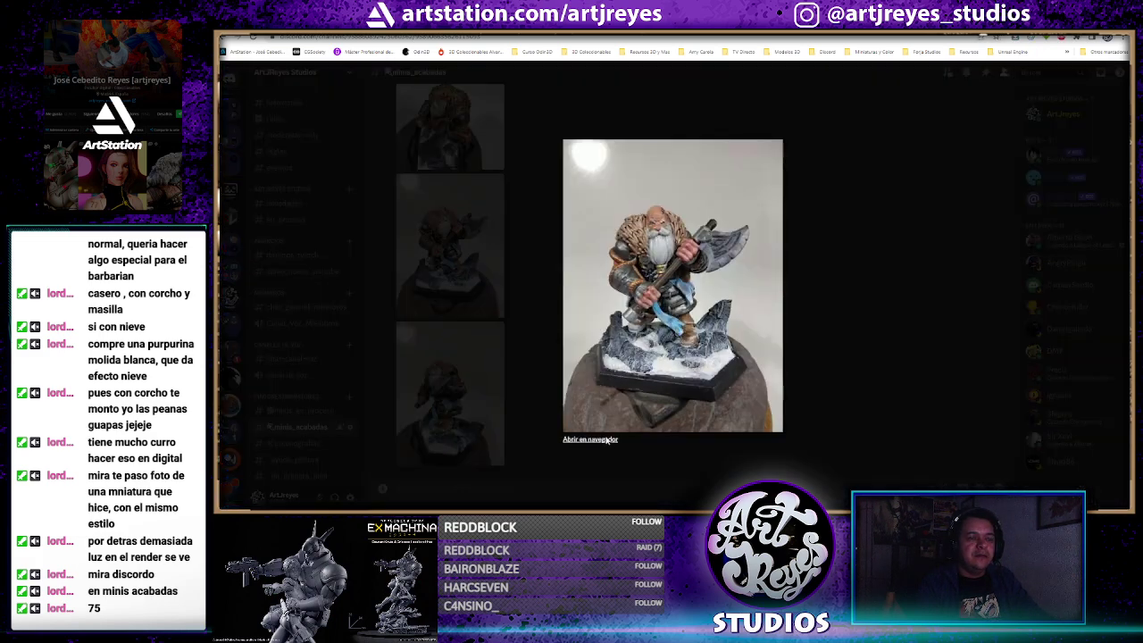
Open the dwarf photo in Chrome and zoom in on the axe blade and chest
click(607, 441)
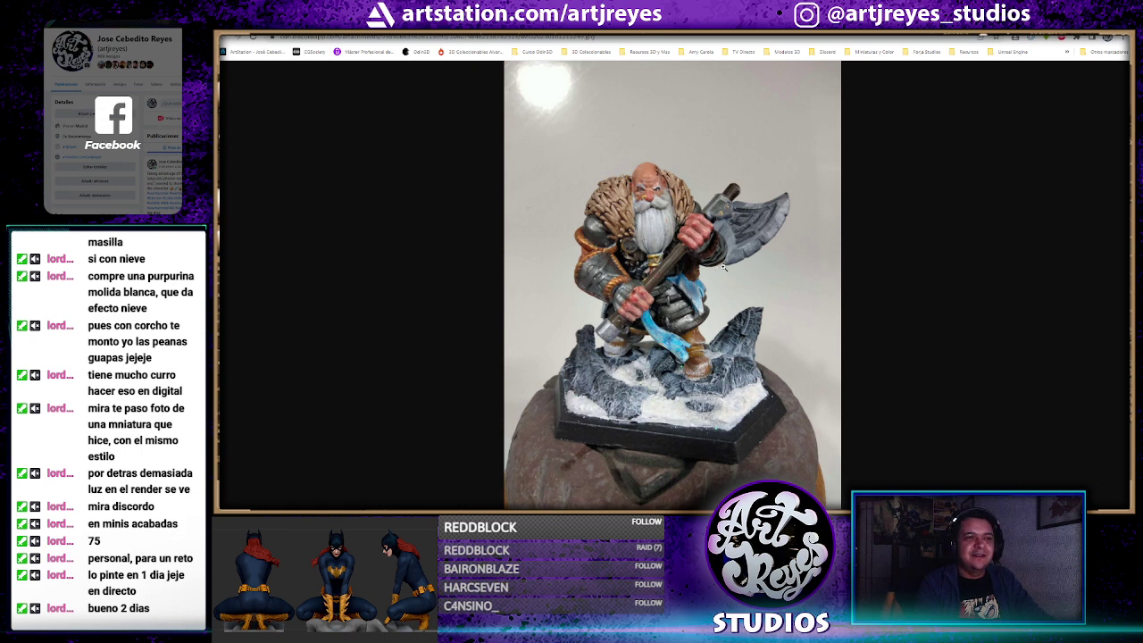
click(735, 243)
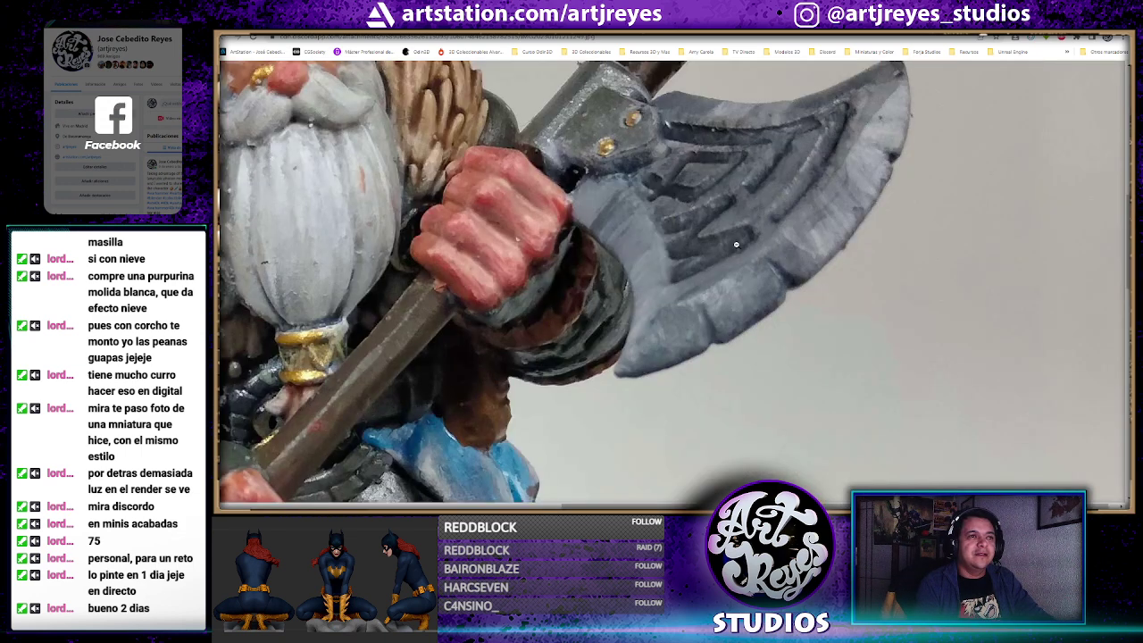
click(737, 243)
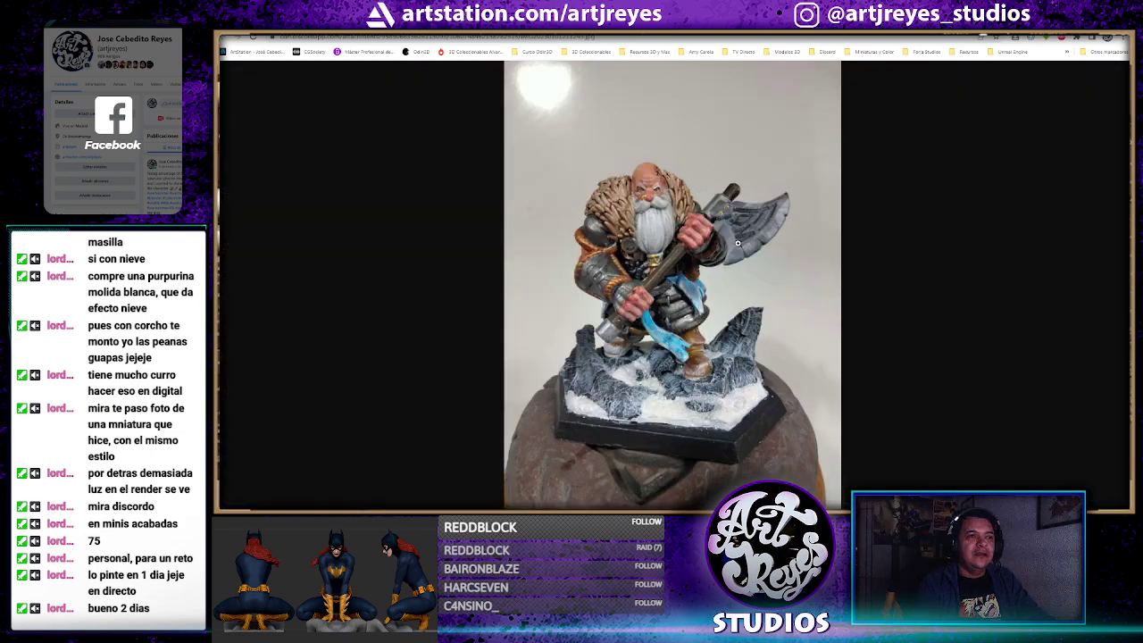
click(633, 268)
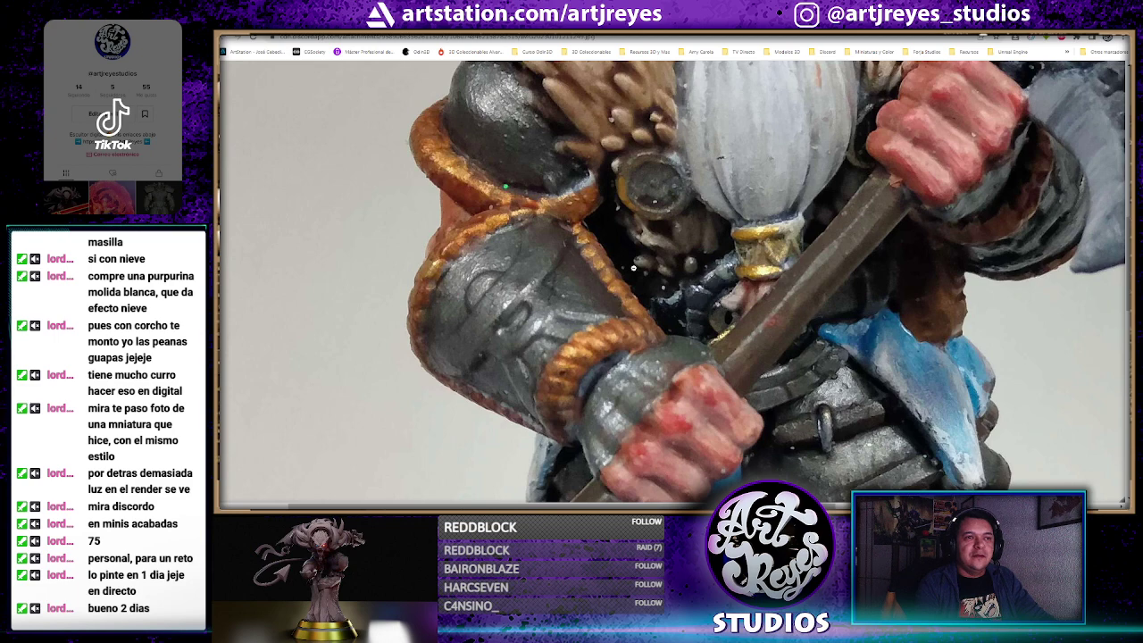
click(633, 268)
Zoom in on the feet and snowy base, the head and fur, and the axe
click(676, 341)
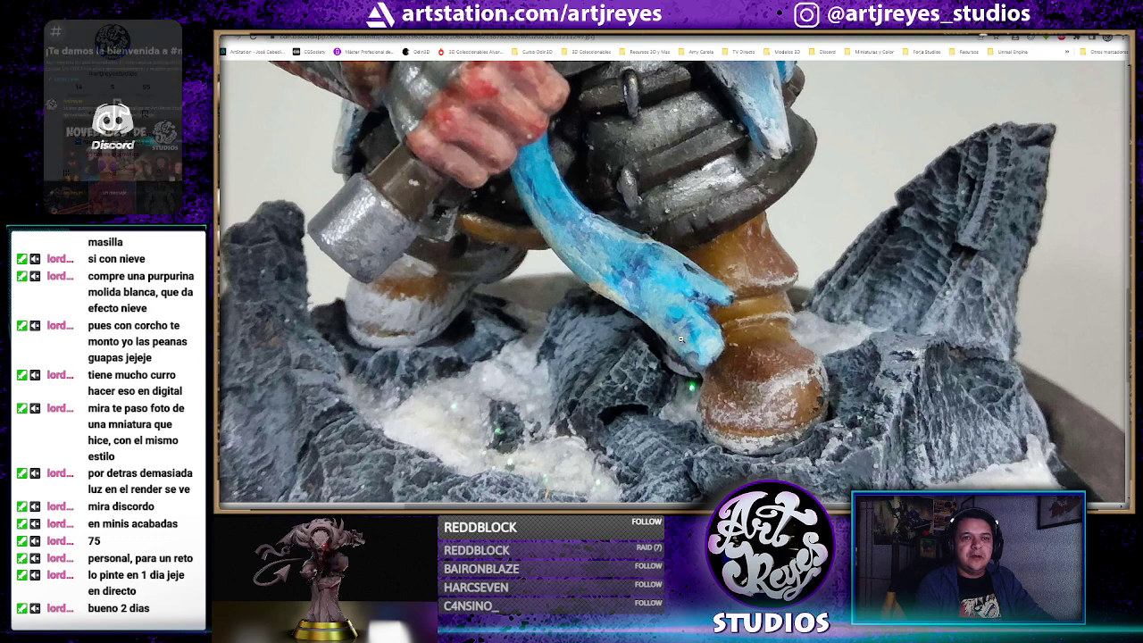
click(612, 273)
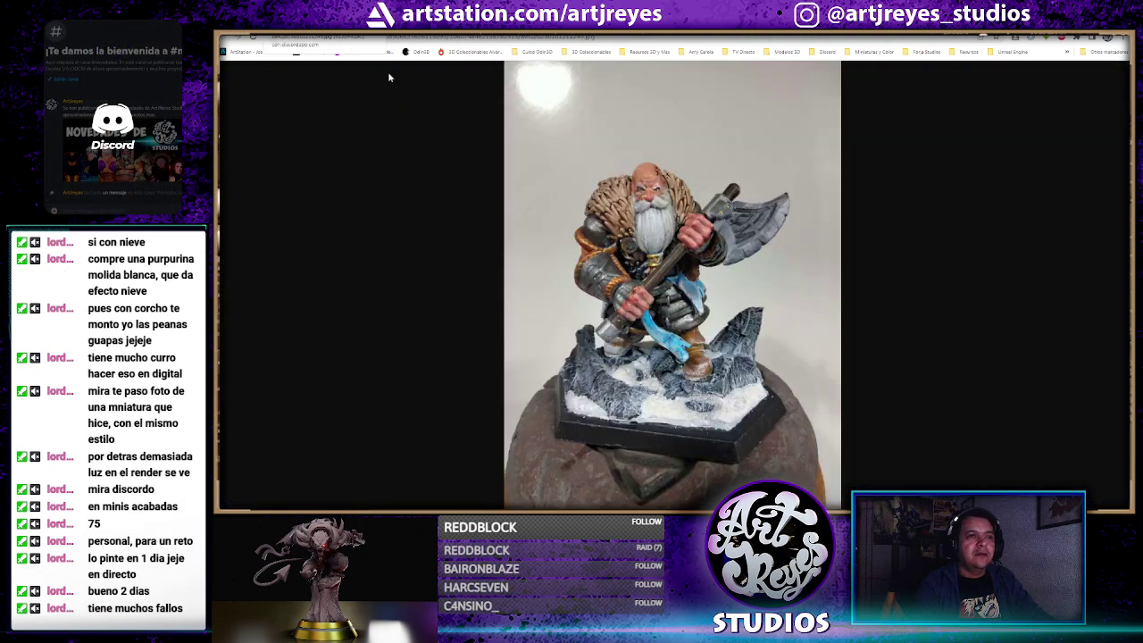
click(591, 211)
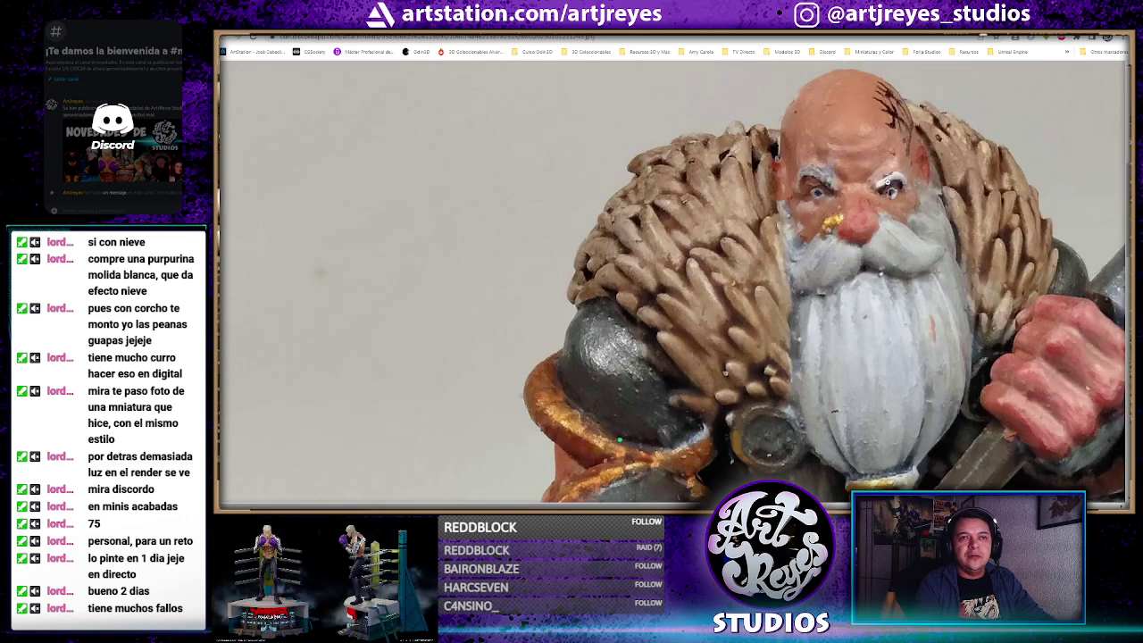
click(567, 241)
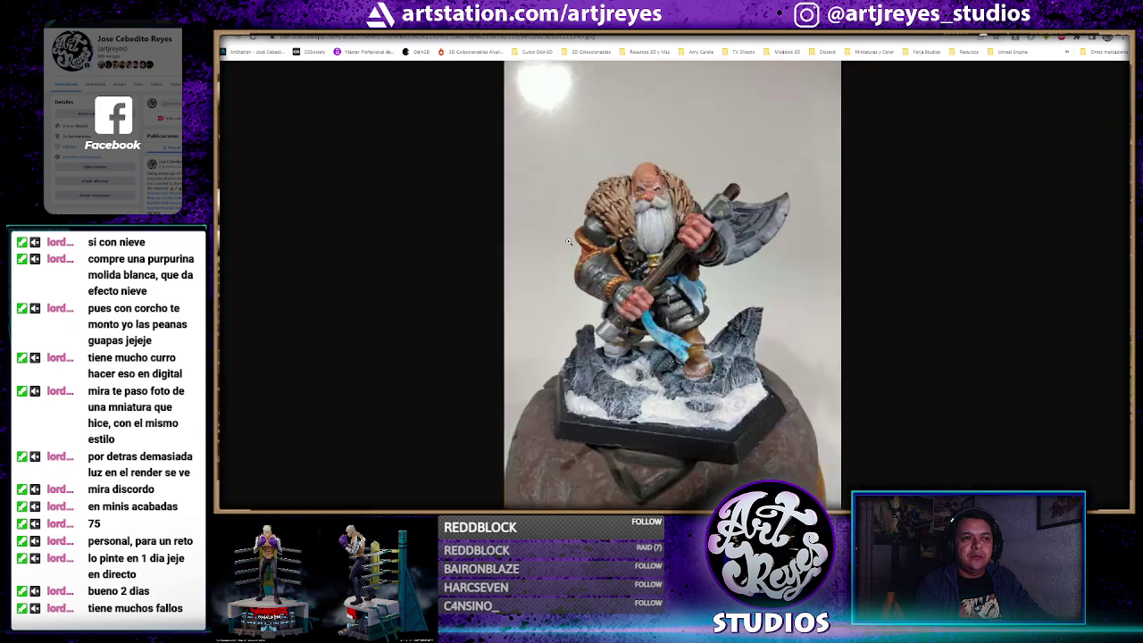
click(730, 200)
click(713, 203)
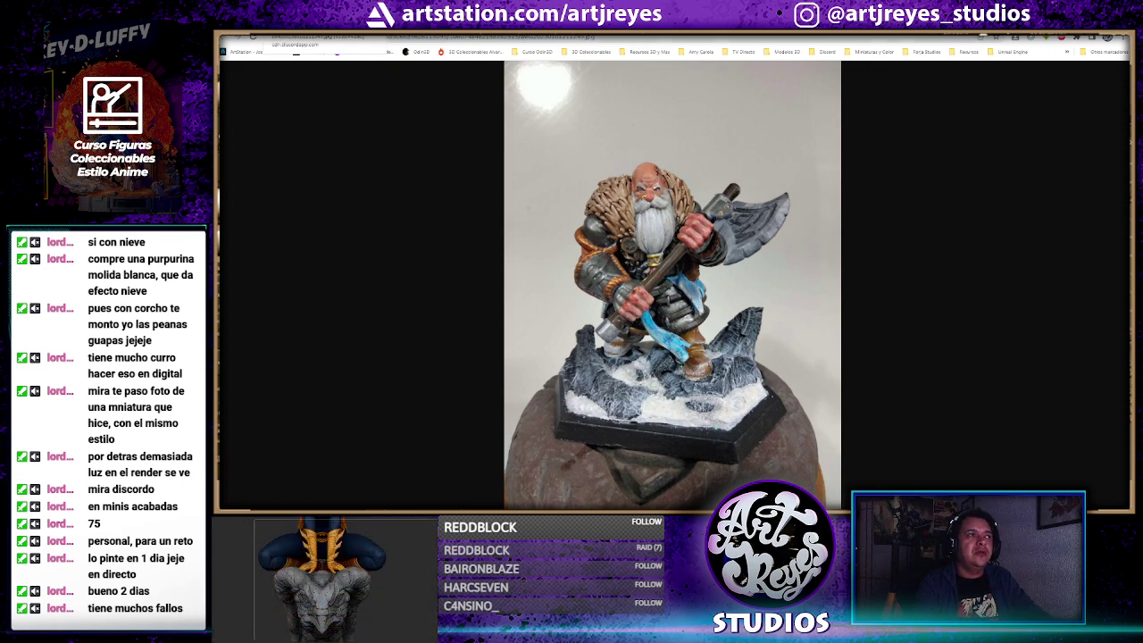
Close the full-size dwarf photo and scroll back through #minis_acabadas
key(ctrl+w)
click(532, 233)
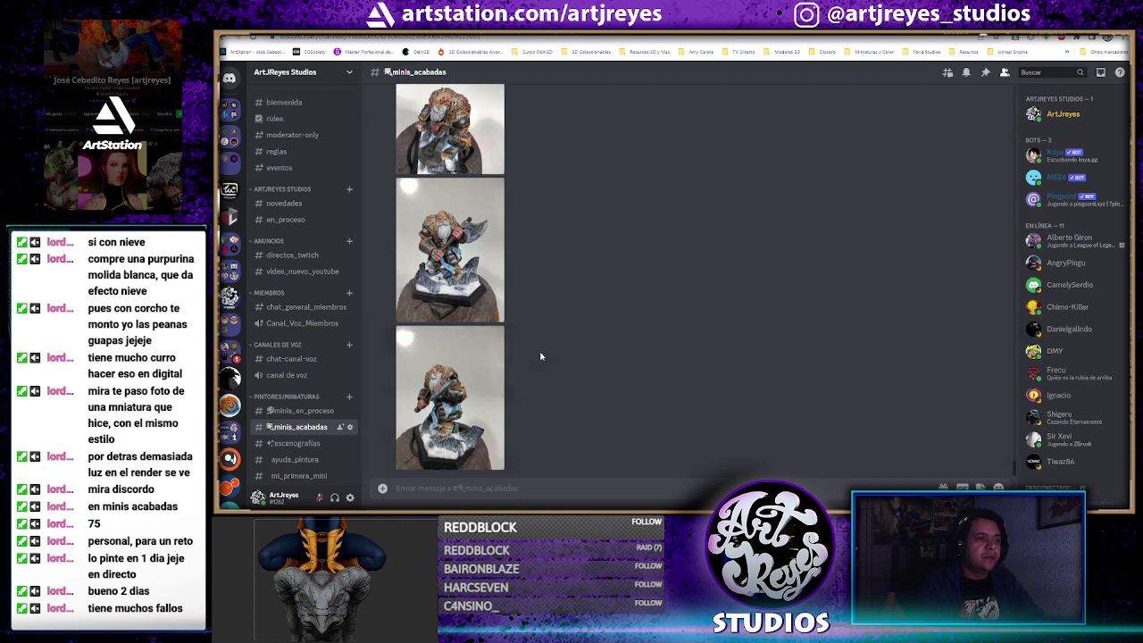
scroll(540, 356, up, 5)
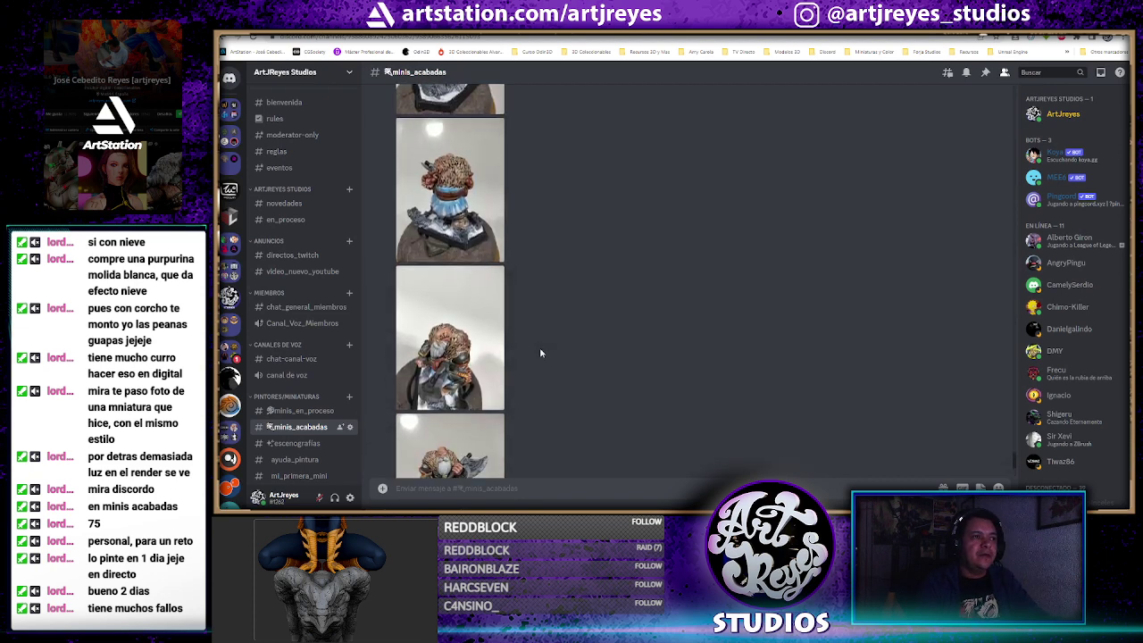
scroll(541, 354, up, 3)
scroll(542, 354, up, 3)
scroll(546, 354, up, 3)
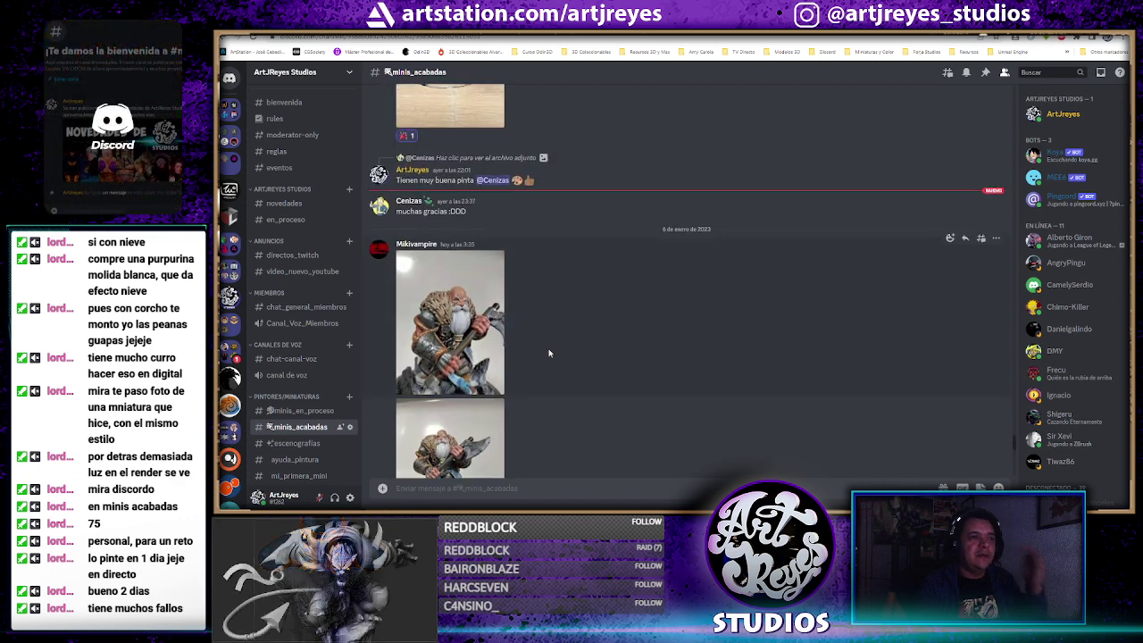
scroll(549, 354, down, 2)
scroll(551, 356, down, 3)
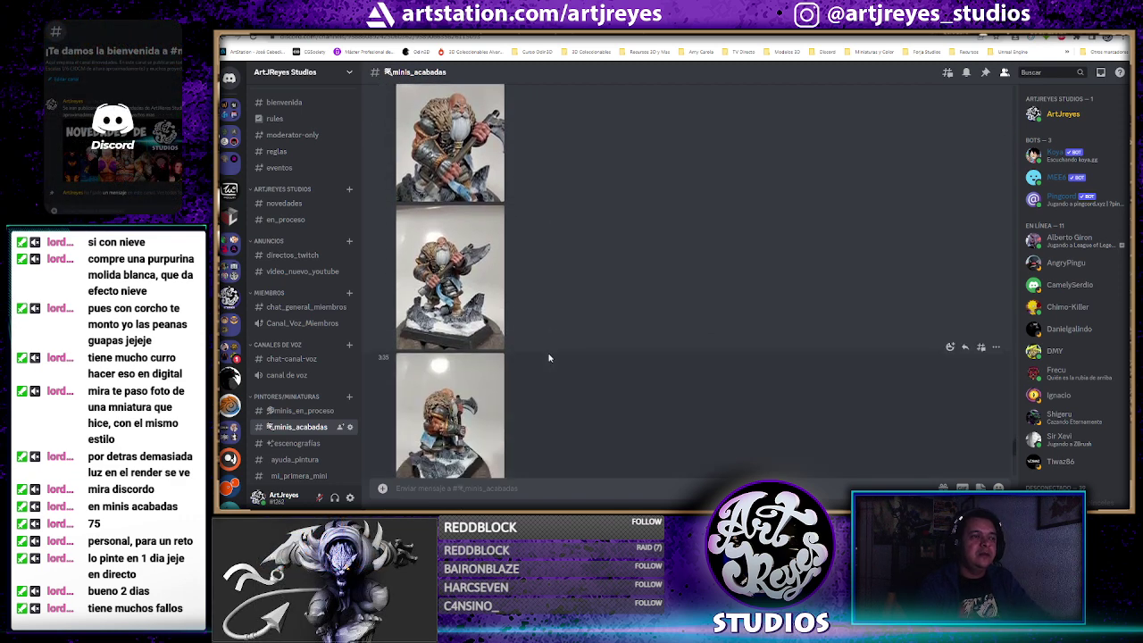
scroll(553, 356, down, 3)
scroll(554, 357, down, 3)
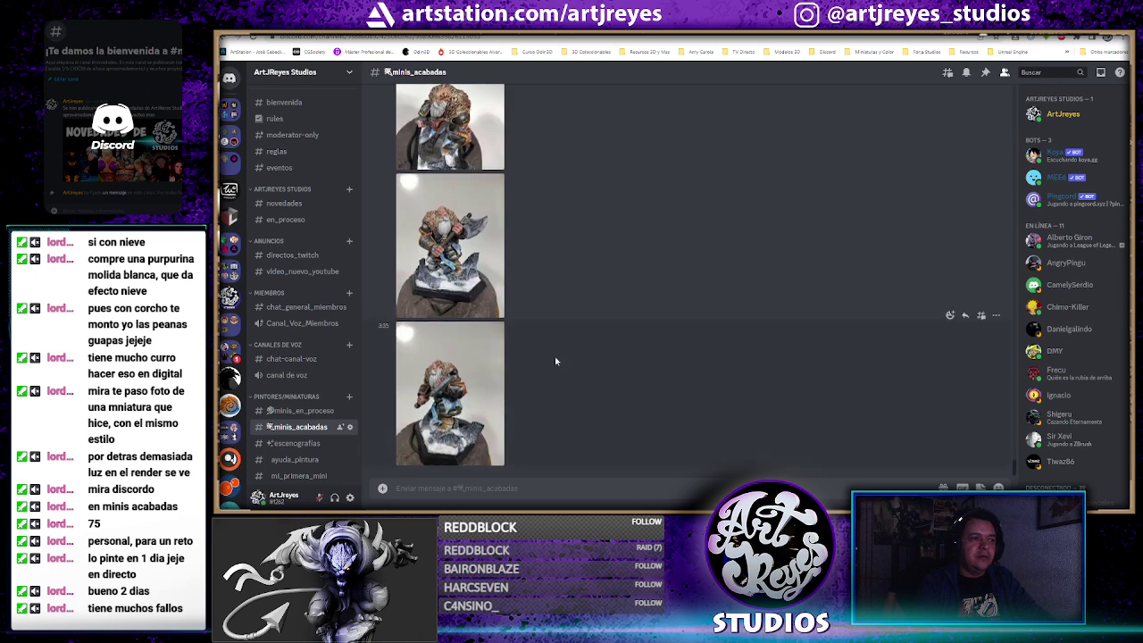
scroll(924, 397, up, 3)
scroll(922, 397, up, 3)
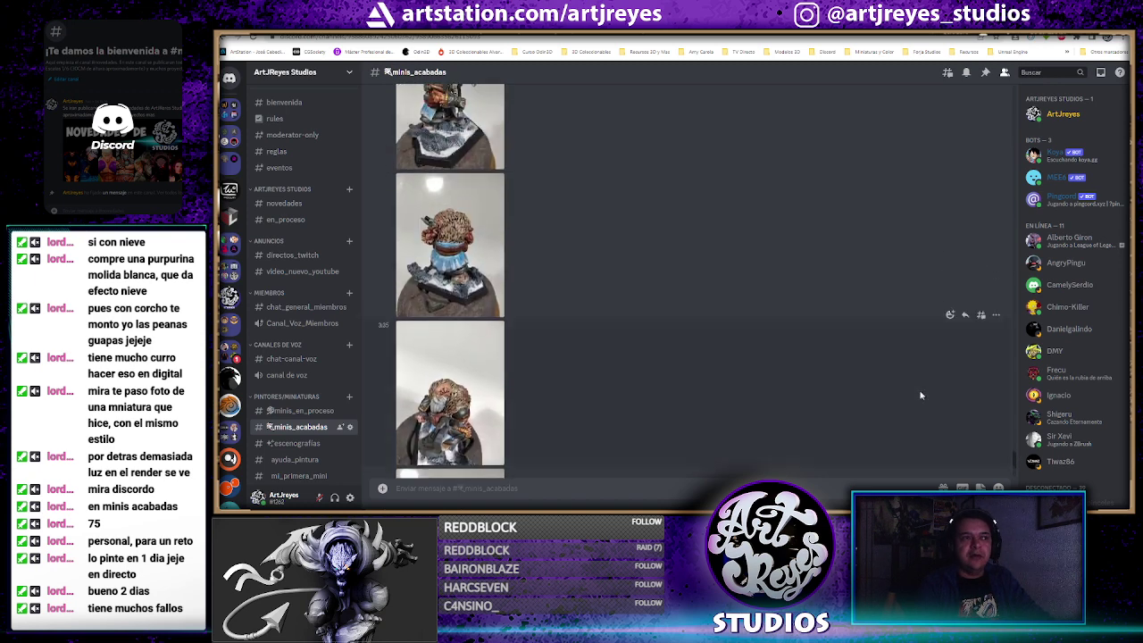
scroll(921, 395, up, 3)
scroll(919, 395, up, 3)
scroll(919, 395, up, 2)
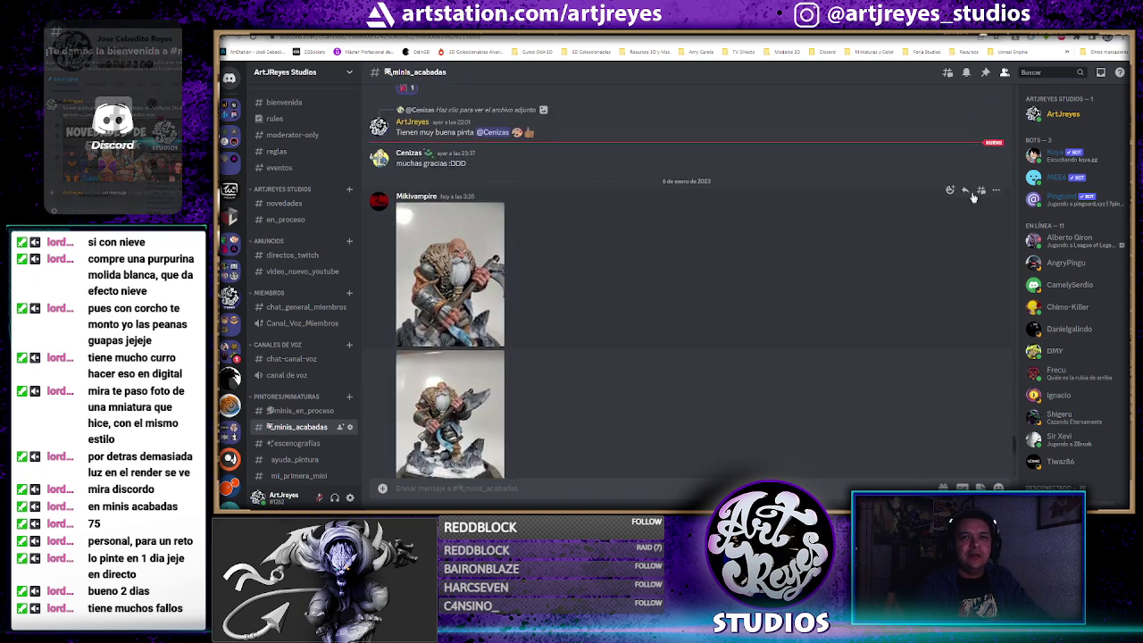
Reply to the miniature photo post with an applause GIF found by searching 'aplause'
click(971, 190)
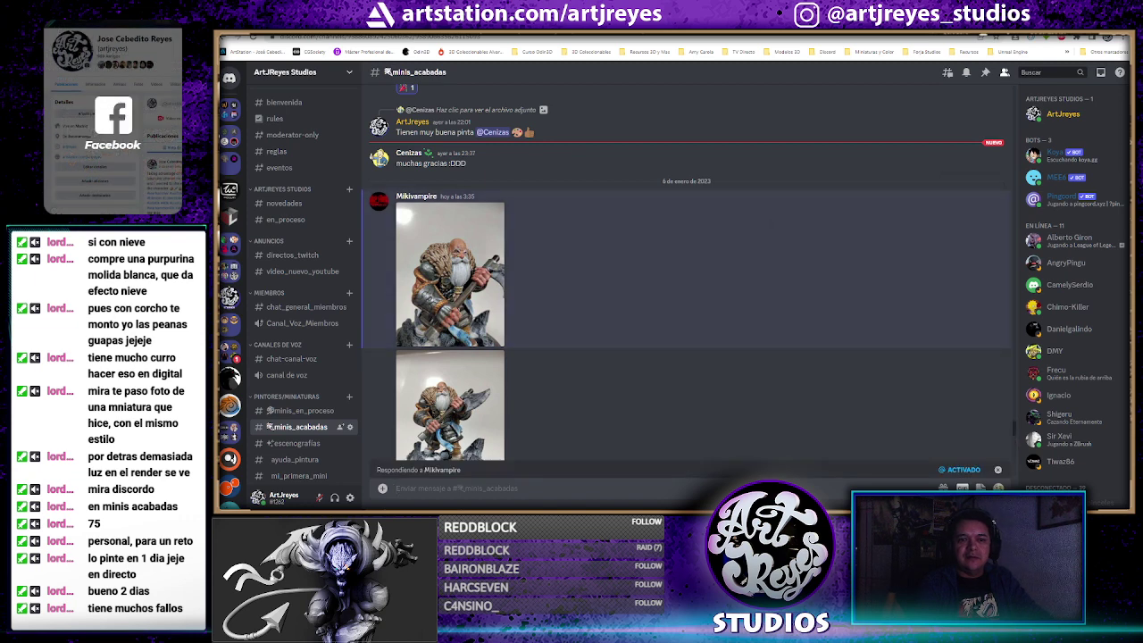
click(961, 488)
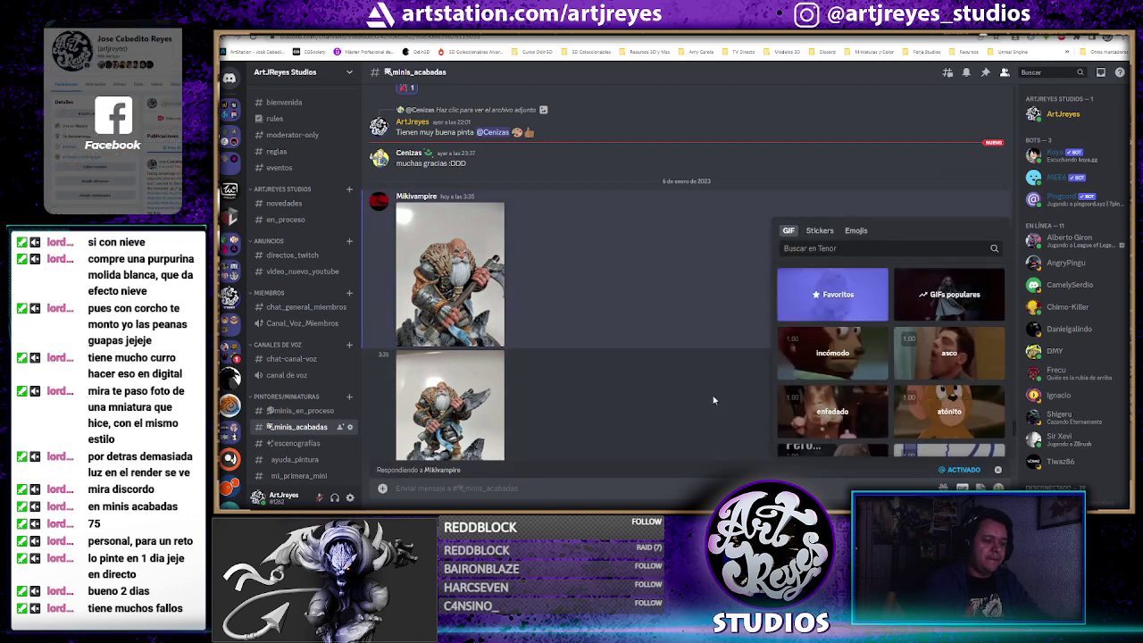
text(apla)
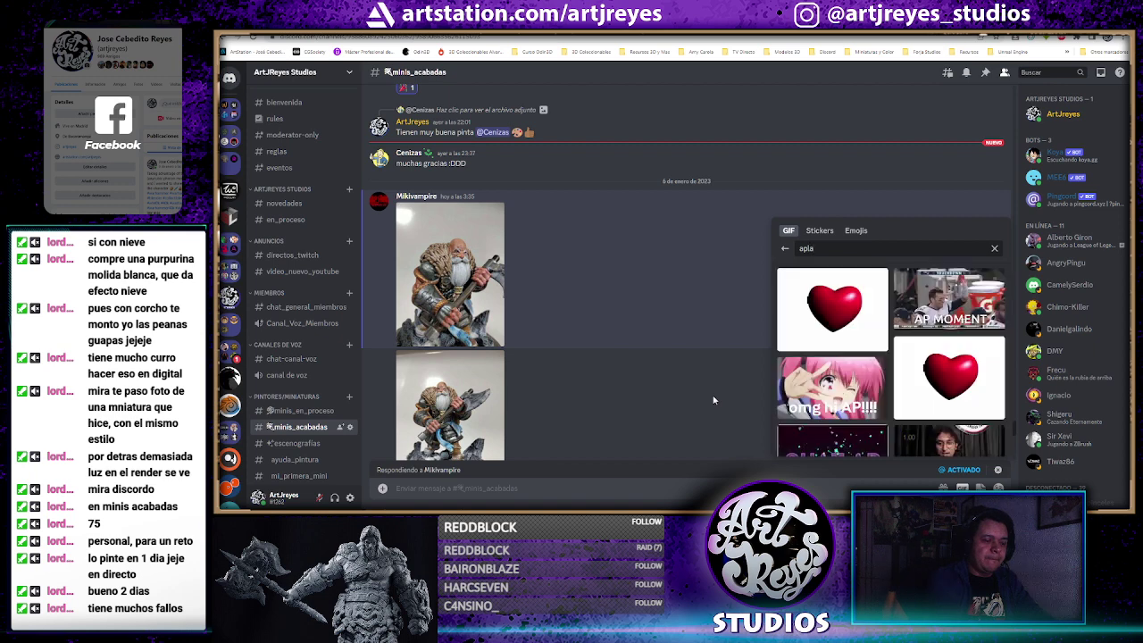
text(use)
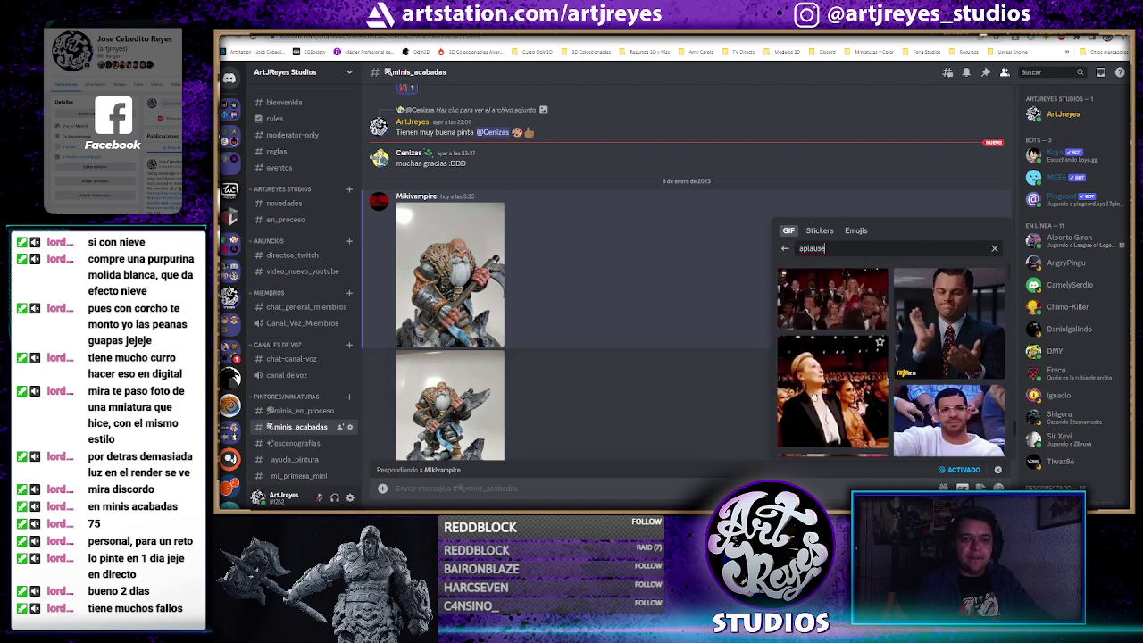
click(797, 304)
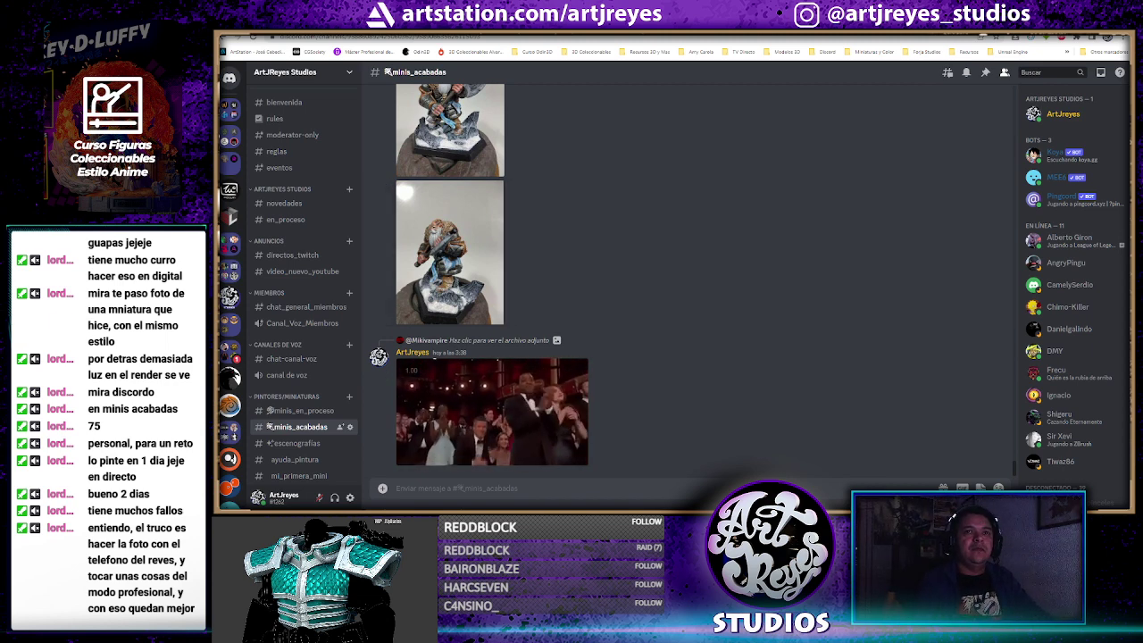
Glance at the Twitch browse page, then return to the ZBrush vent sculpt
key(ctrl+Tab)
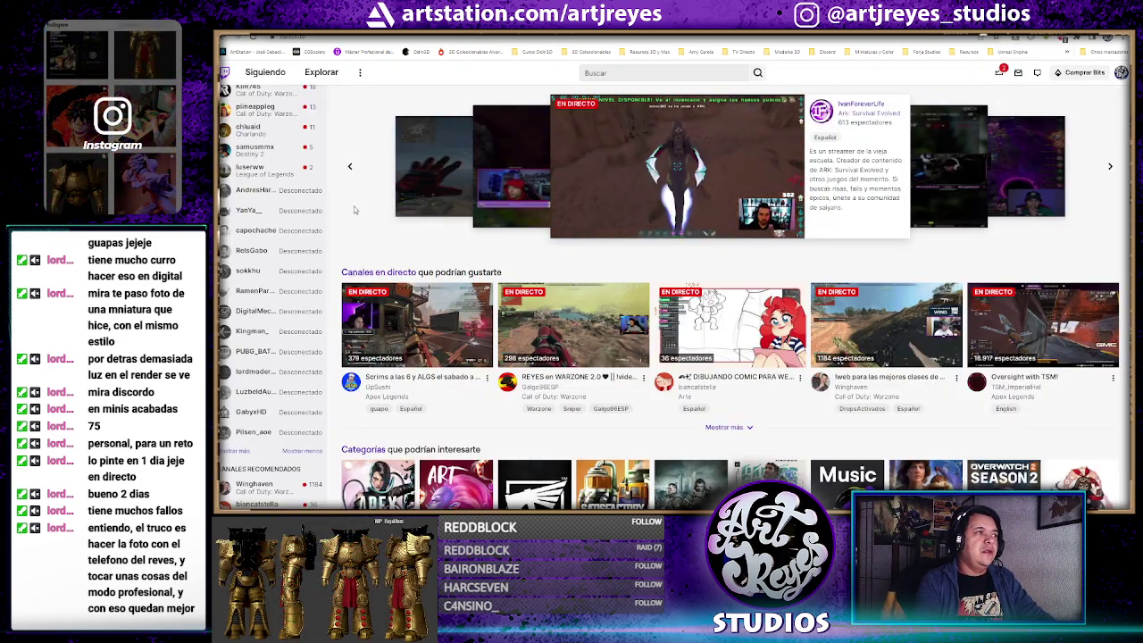
scroll(237, 254, up, 3)
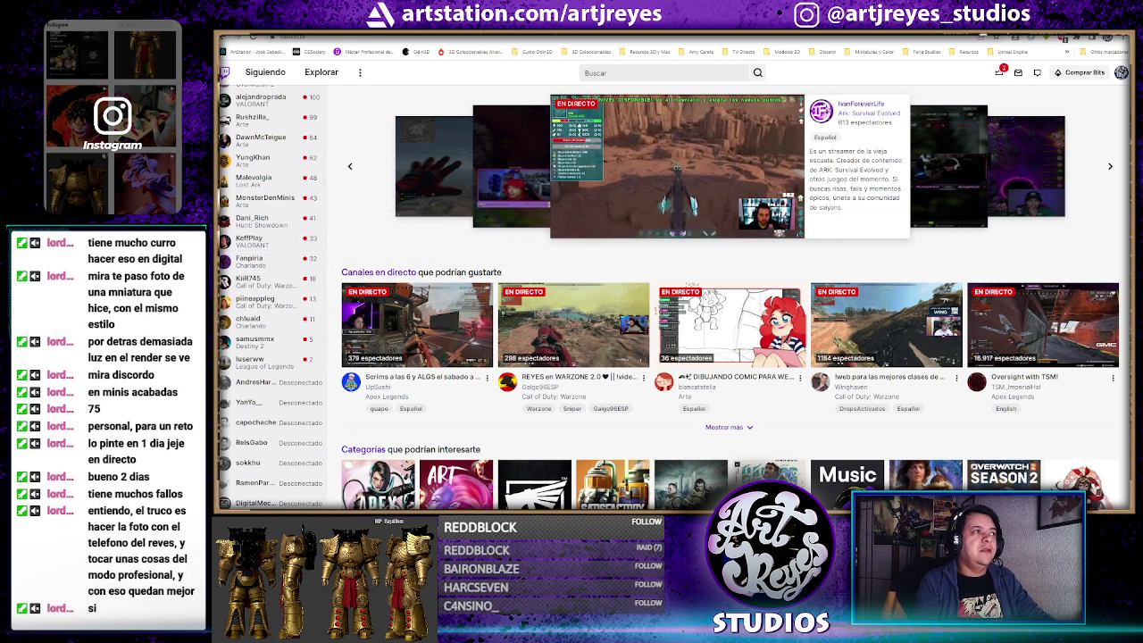
key(alt+Tab)
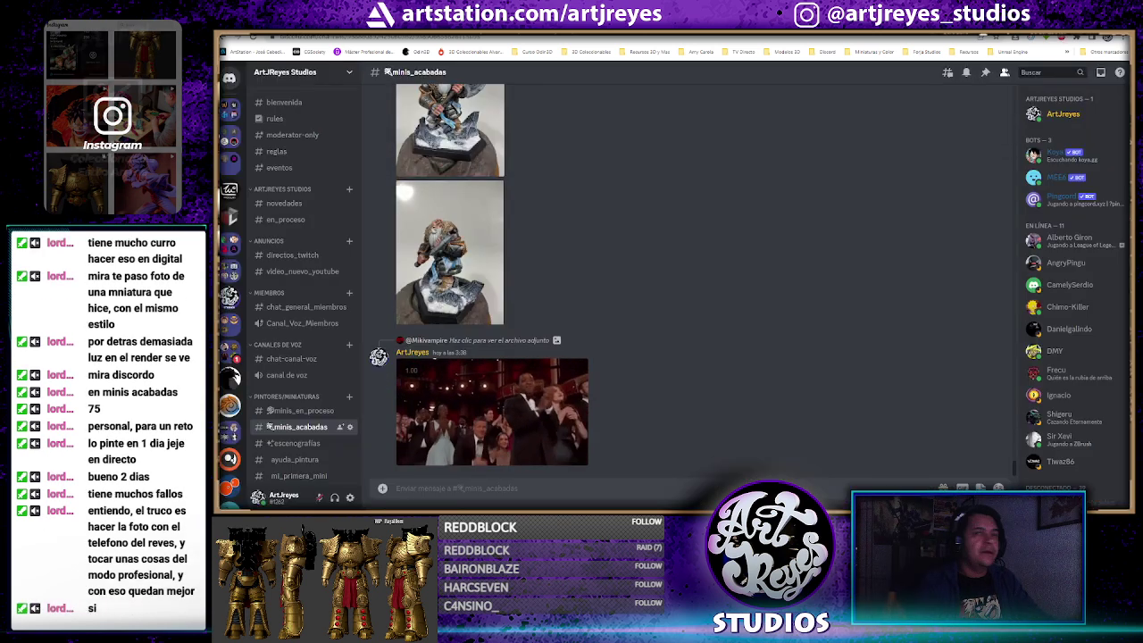
key(alt+Tab)
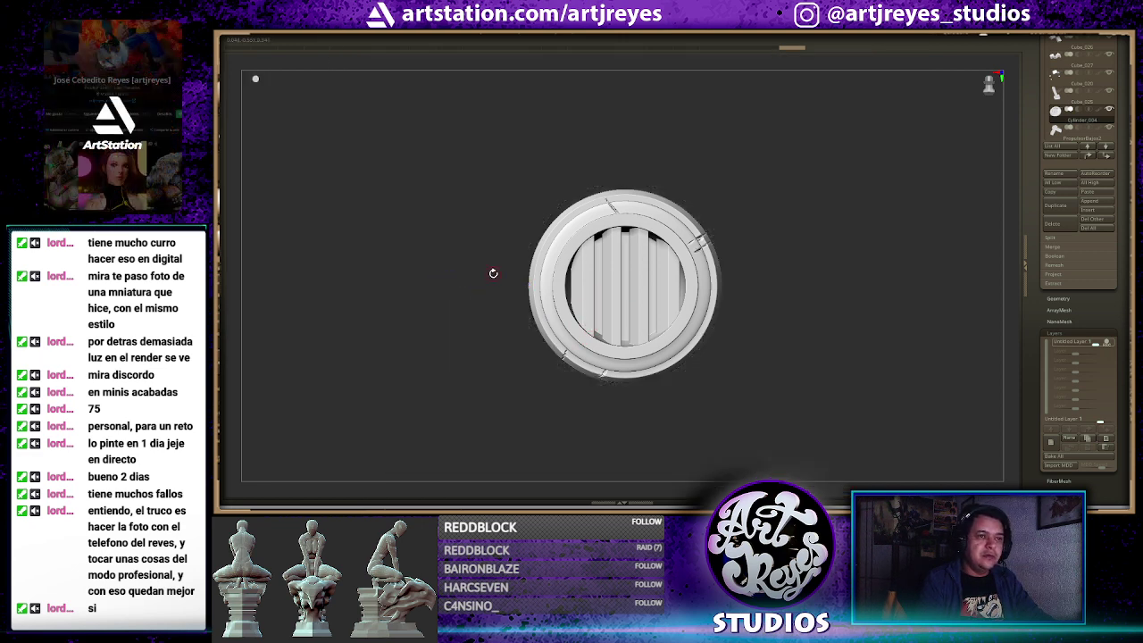
Isolate the round vent and carve a diagonal scratch across its slats
key(ctrl+shift+s)
ctrl+right_drag(382, 327, 610, 229)
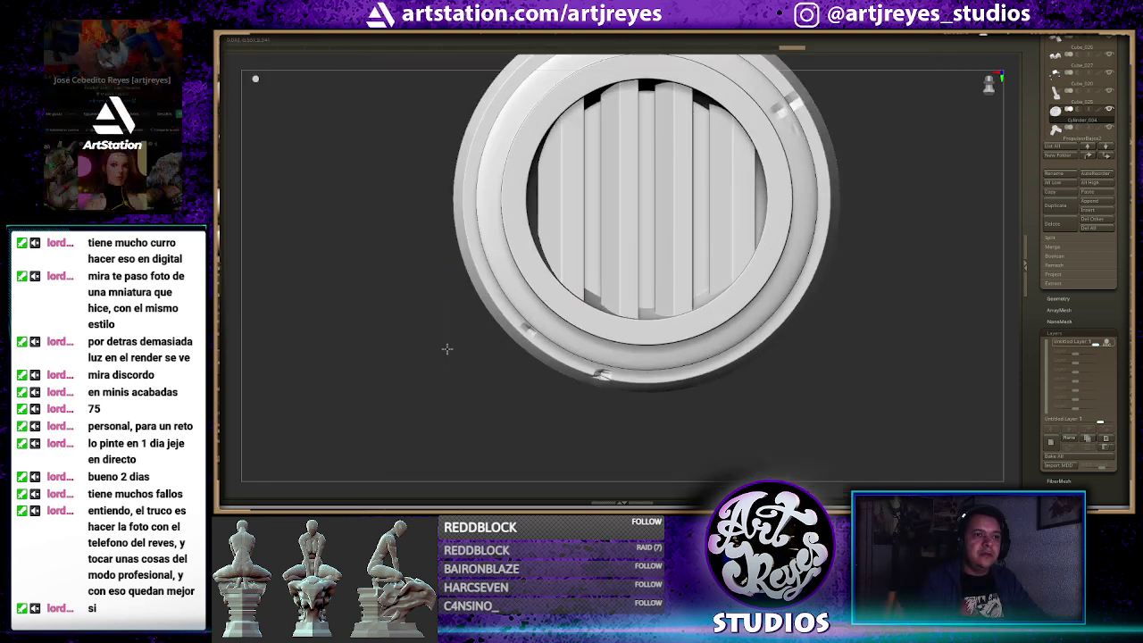
right_click(620, 215)
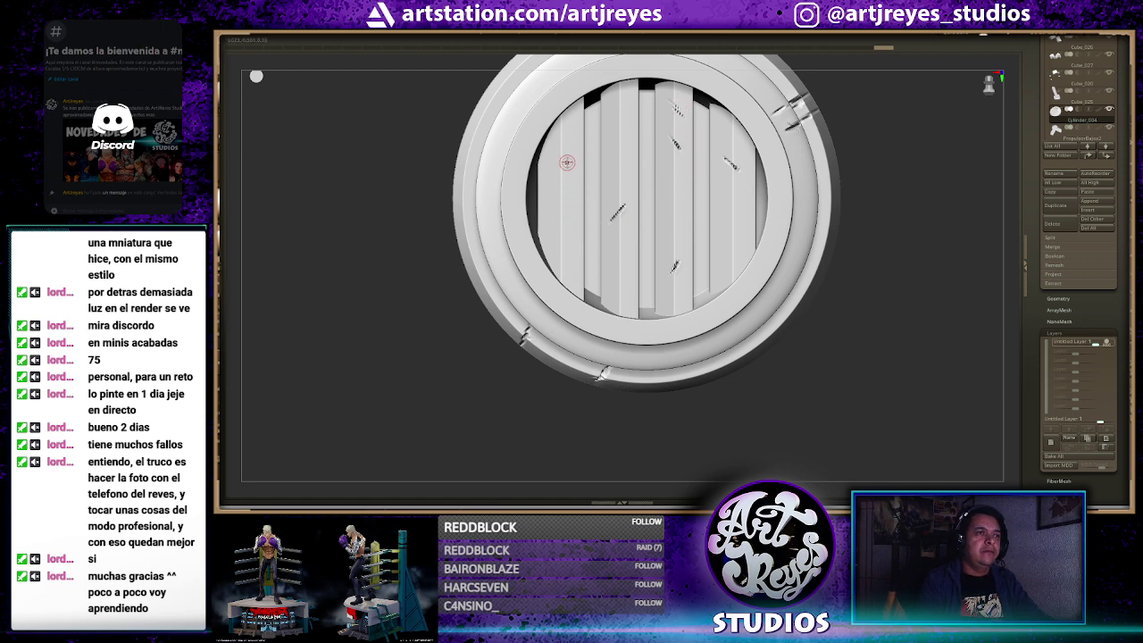
drag(573, 151, 541, 183)
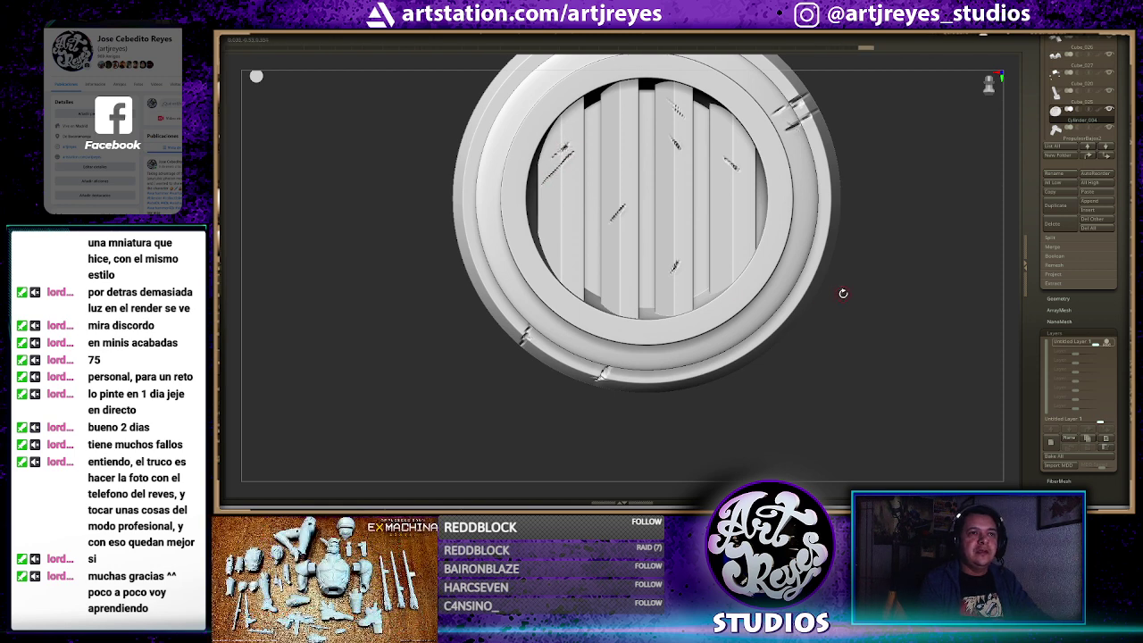
Smooth the vent surface, show the surrounding panel again, and store a morph target
mouse_move(860, 297)
mouse_down()
mouse_move(854, 277)
mouse_move(788, 237)
mouse_move(781, 258)
mouse_up()
alt+drag(493, 277, 534, 269)
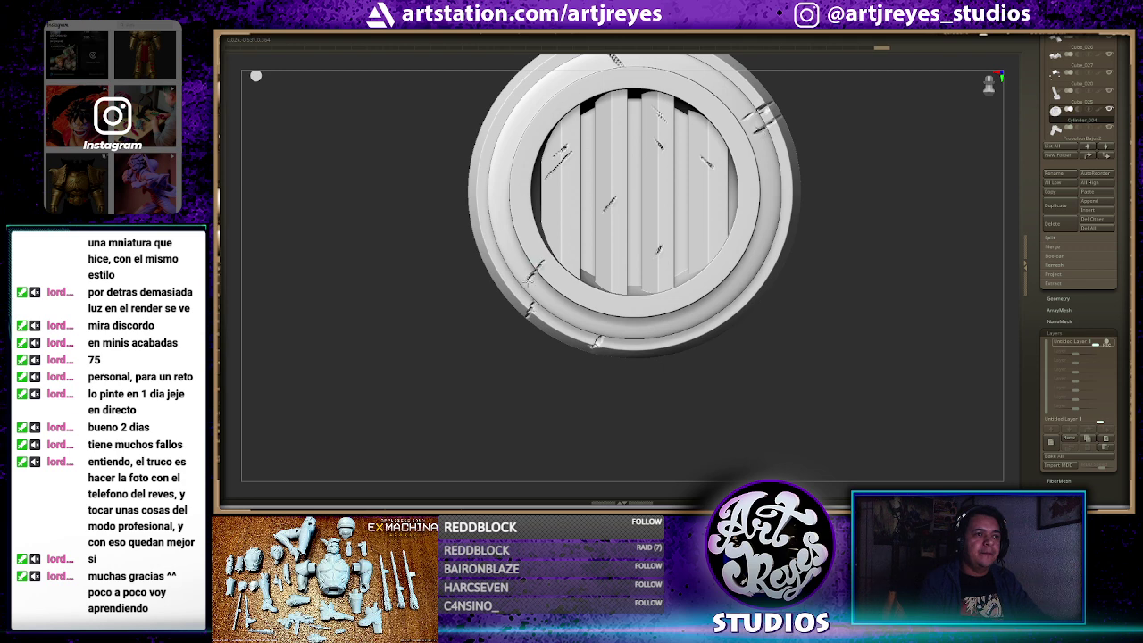
mouse_move(816, 186)
mouse_down()
mouse_move(812, 199)
mouse_move(837, 166)
mouse_move(804, 198)
mouse_move(814, 191)
mouse_up()
key(Tab)
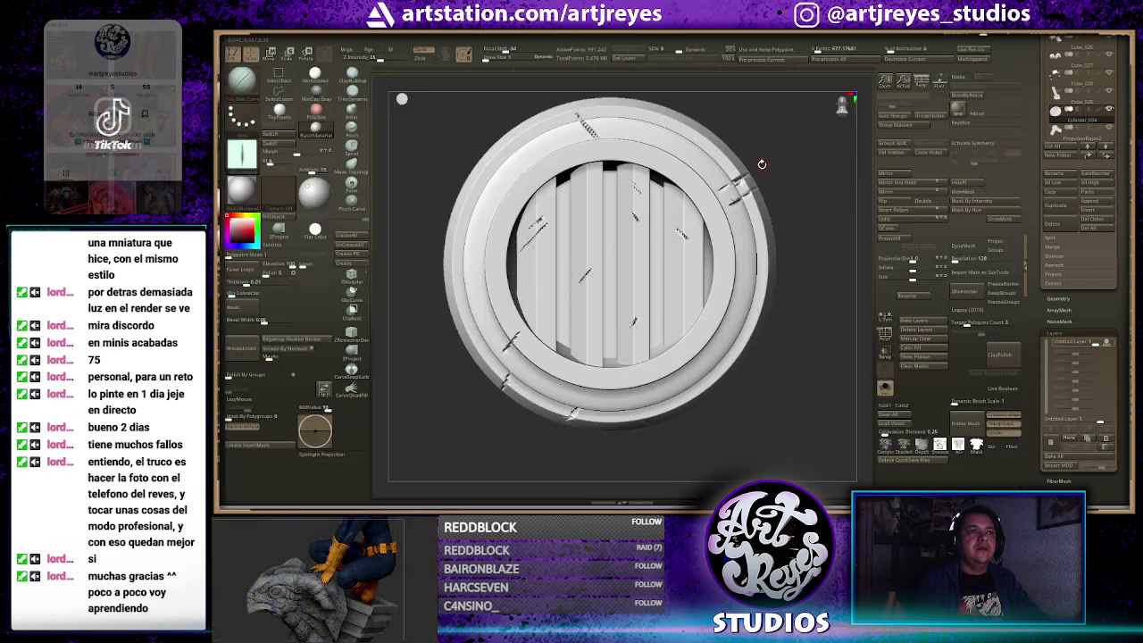
key(shift)
ctrl+shift+click(759, 177)
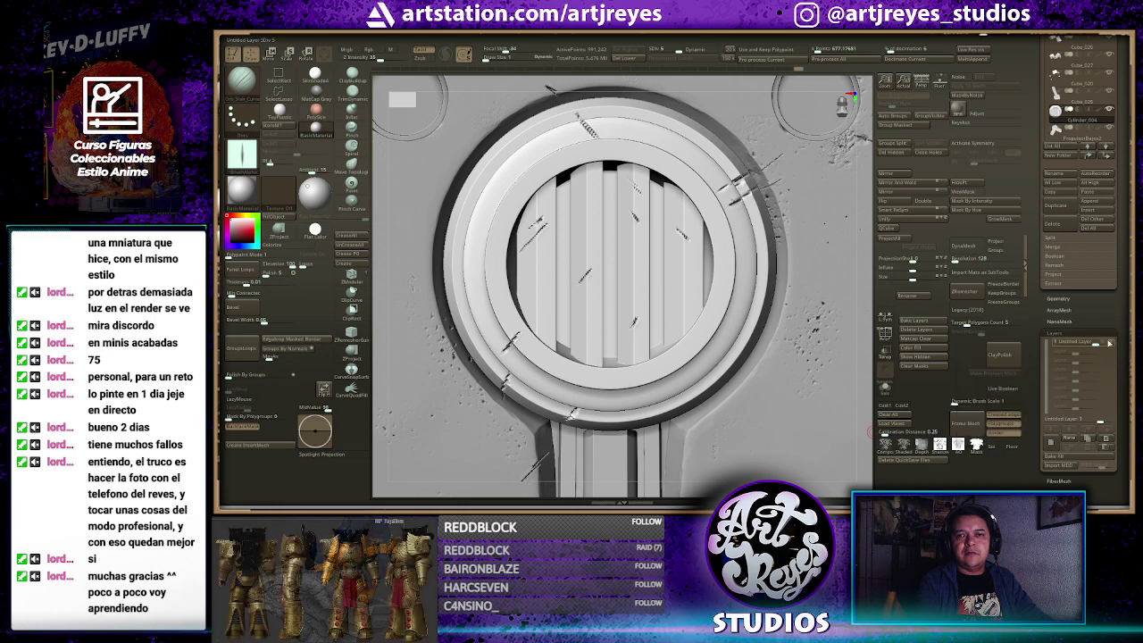
click(293, 128)
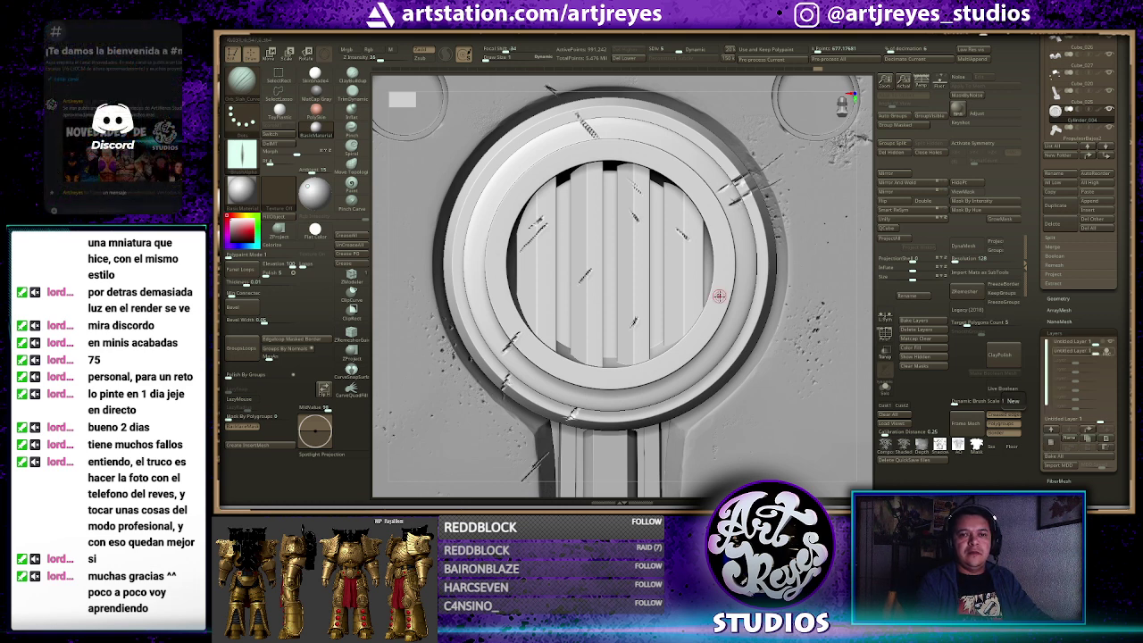
Isolate the vent with the interface hidden and orbit around it to inspect the slat and ring scratches
ctrl+shift+click(671, 310)
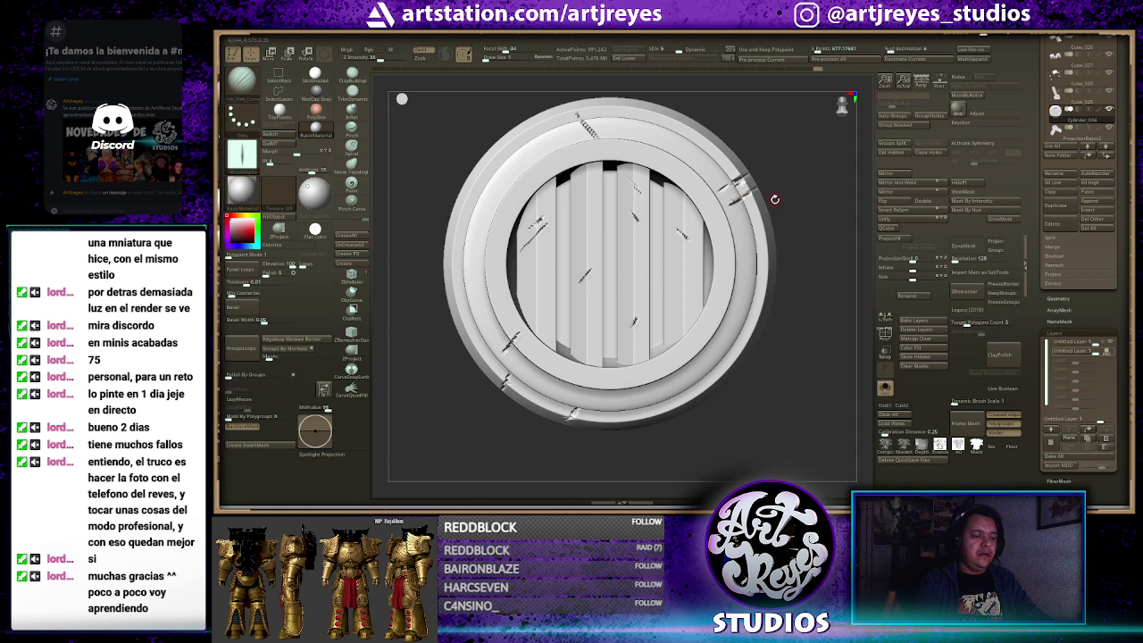
key(Tab)
key(b)
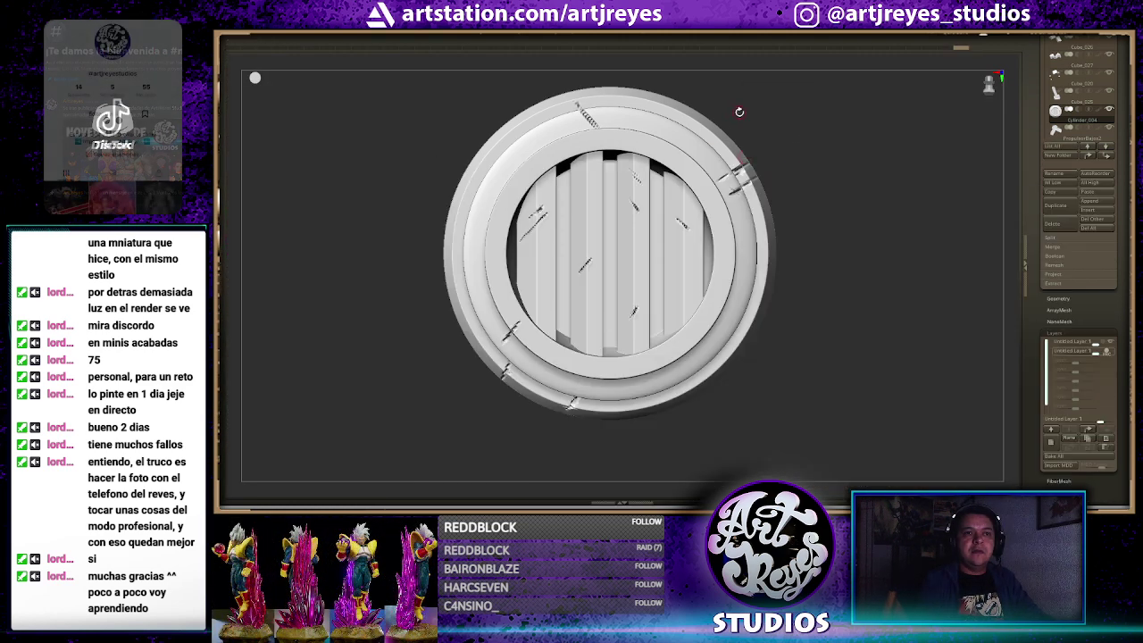
mouse_move(764, 118)
mouse_down()
mouse_move(773, 112)
mouse_move(594, 232)
mouse_up()
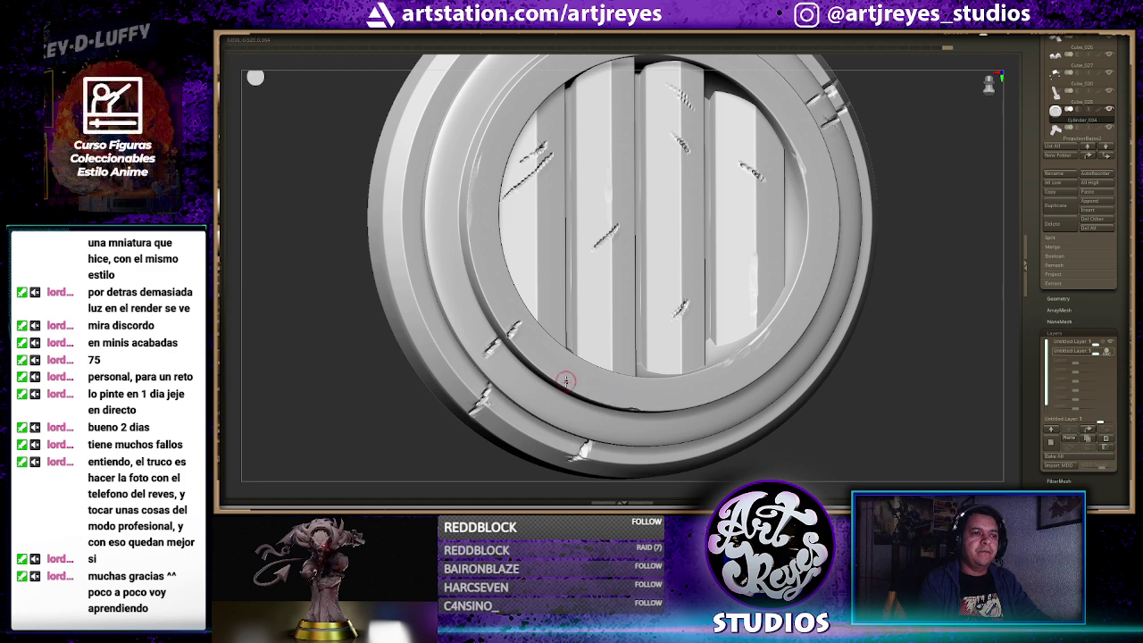
drag(924, 174, 831, 228)
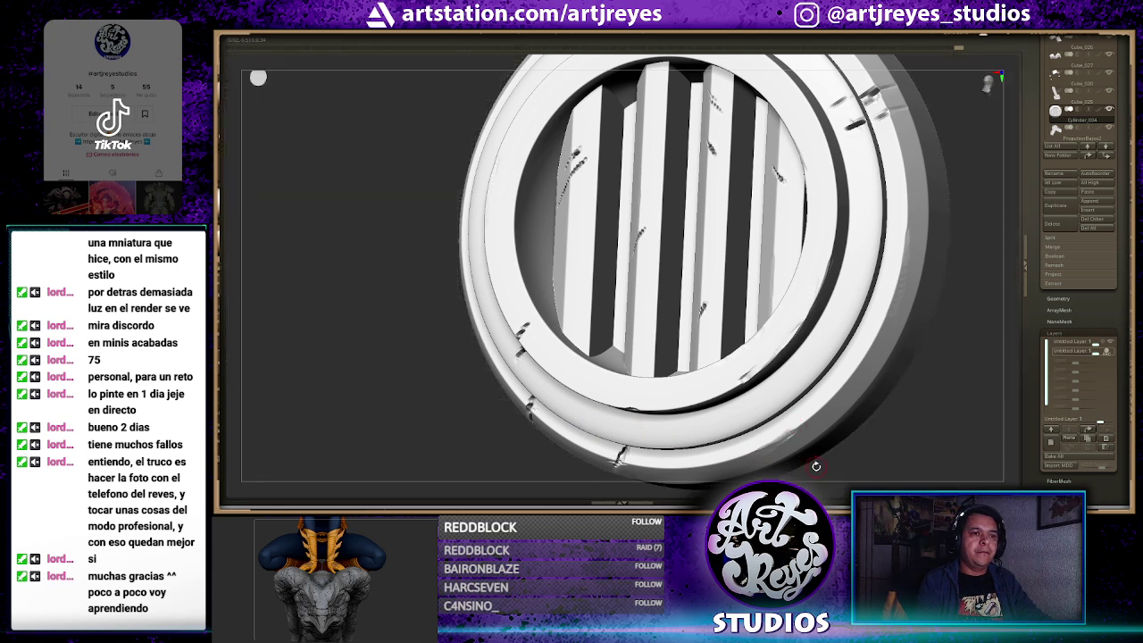
drag(883, 421, 619, 446)
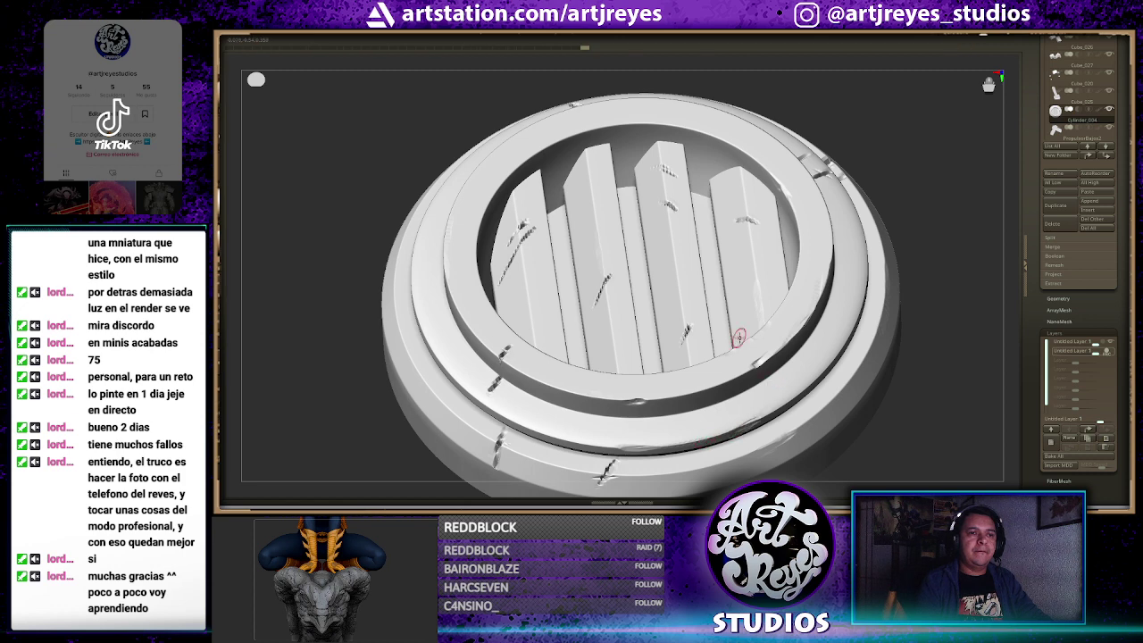
drag(739, 336, 565, 98)
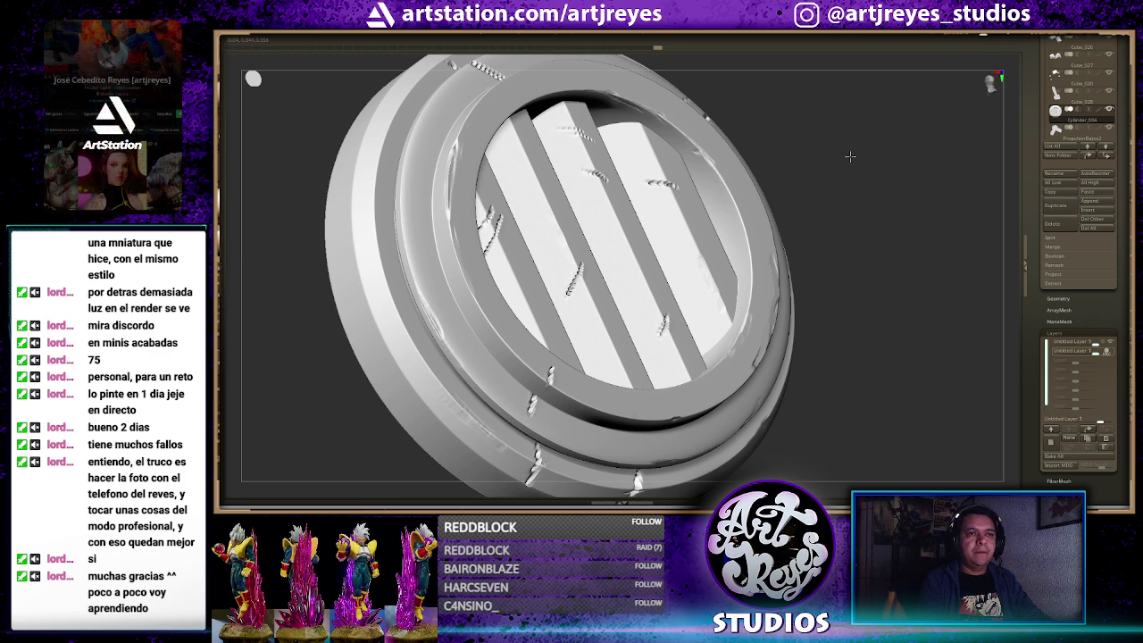
mouse_move(852, 165)
mouse_down()
mouse_move(816, 140)
mouse_move(807, 150)
mouse_up()
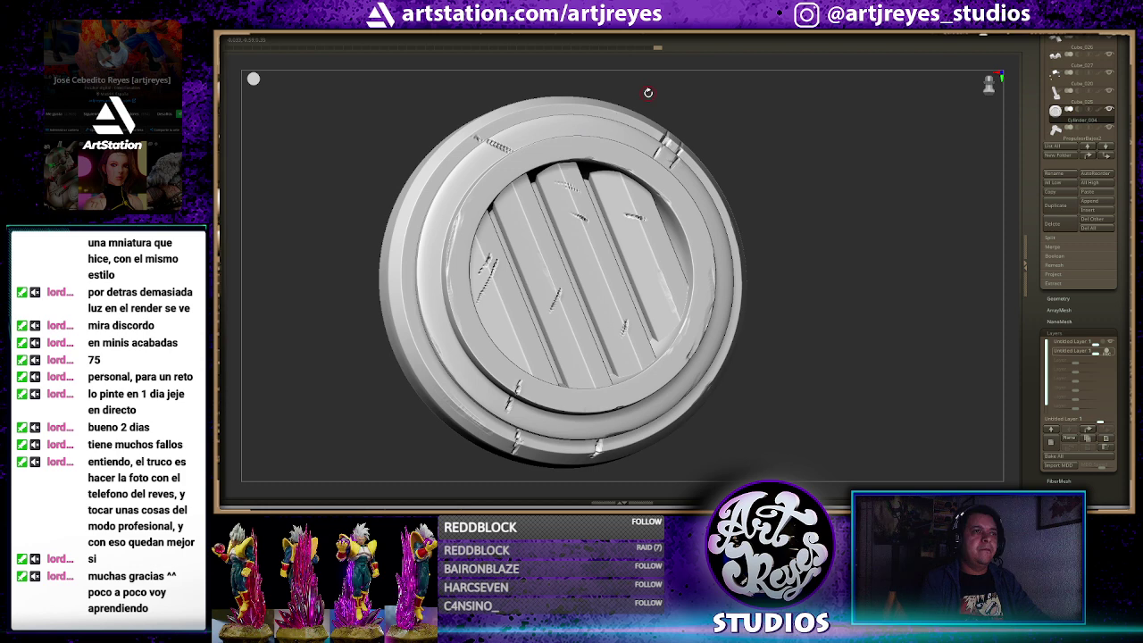
drag(648, 92, 613, 133)
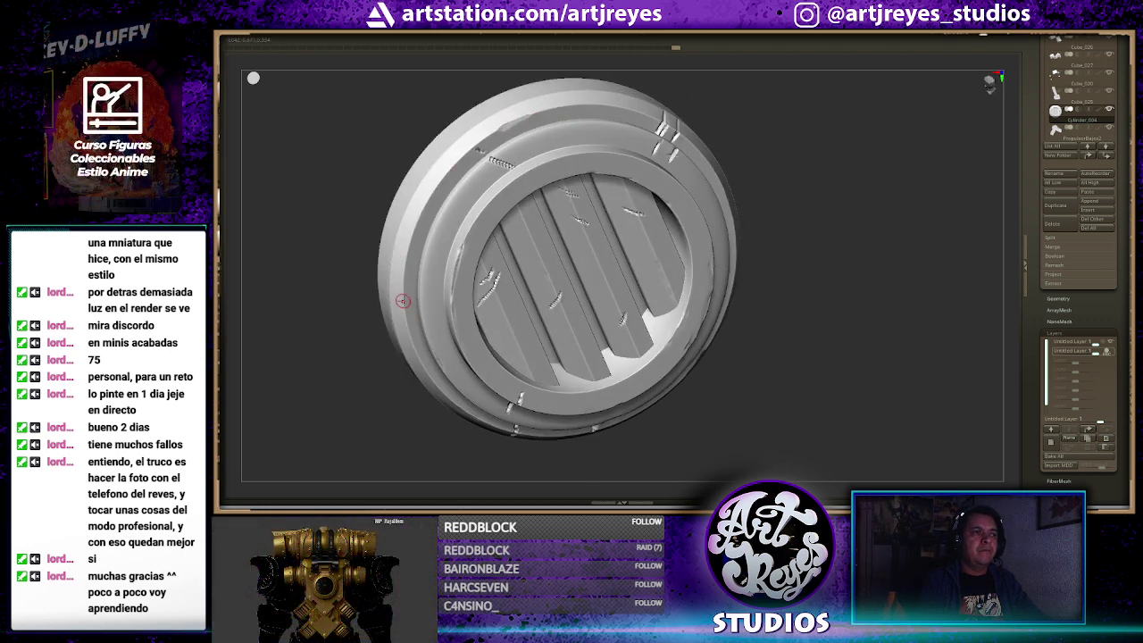
drag(805, 144, 633, 141)
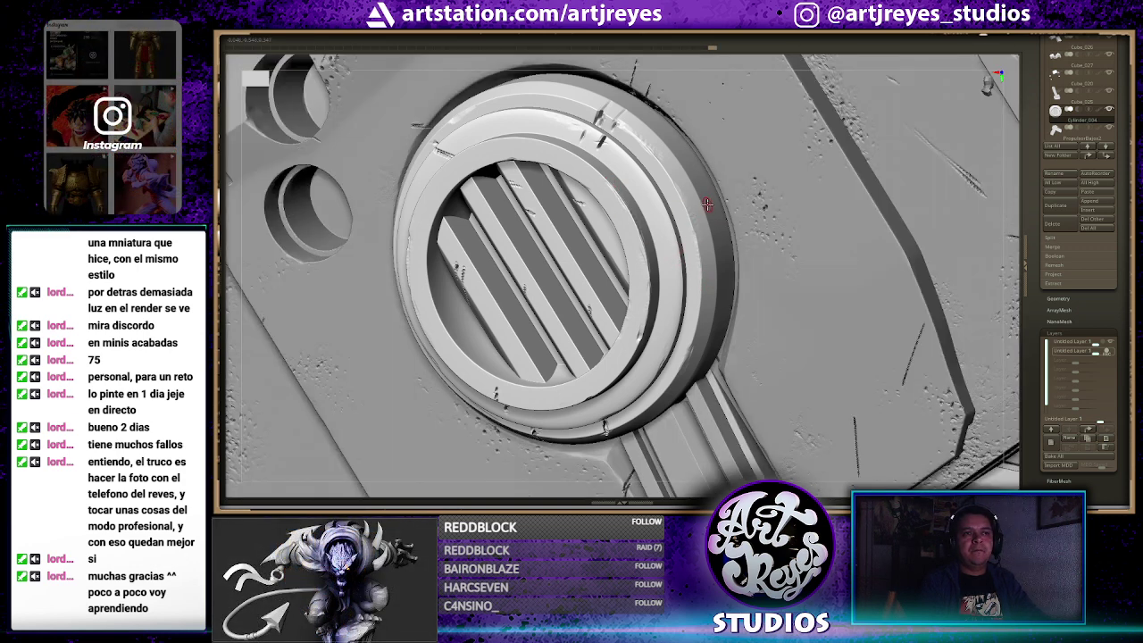
Toggle the vent's isolation, view the disc from above, then restore the surrounding panel plating
key(ctrl+shift+s)
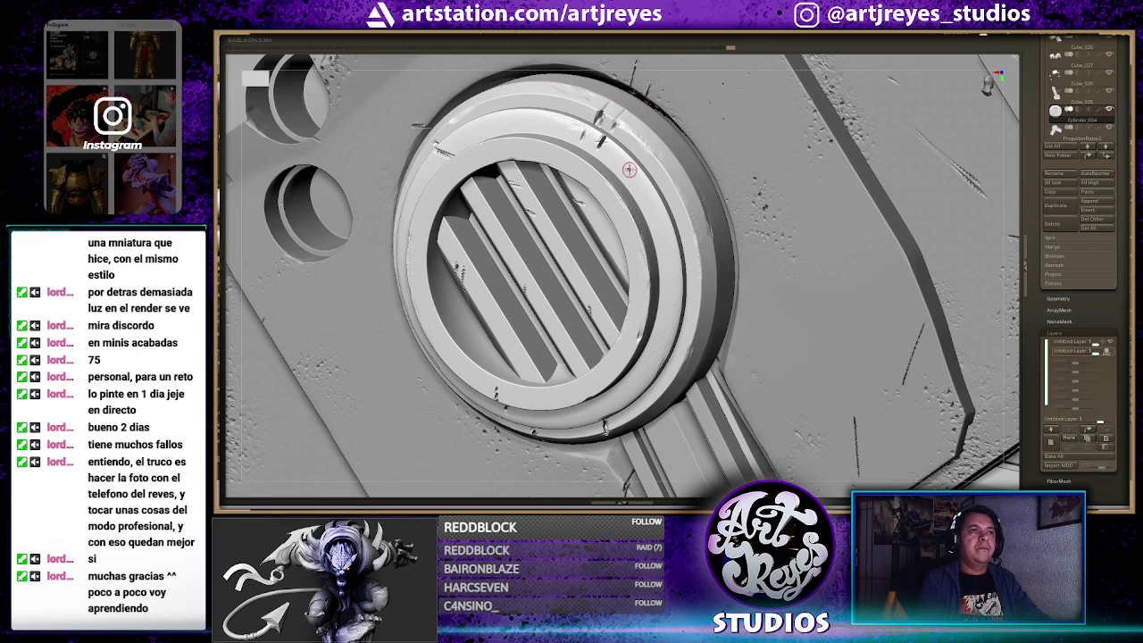
key(ctrl+shift+s)
drag(437, 390, 536, 224)
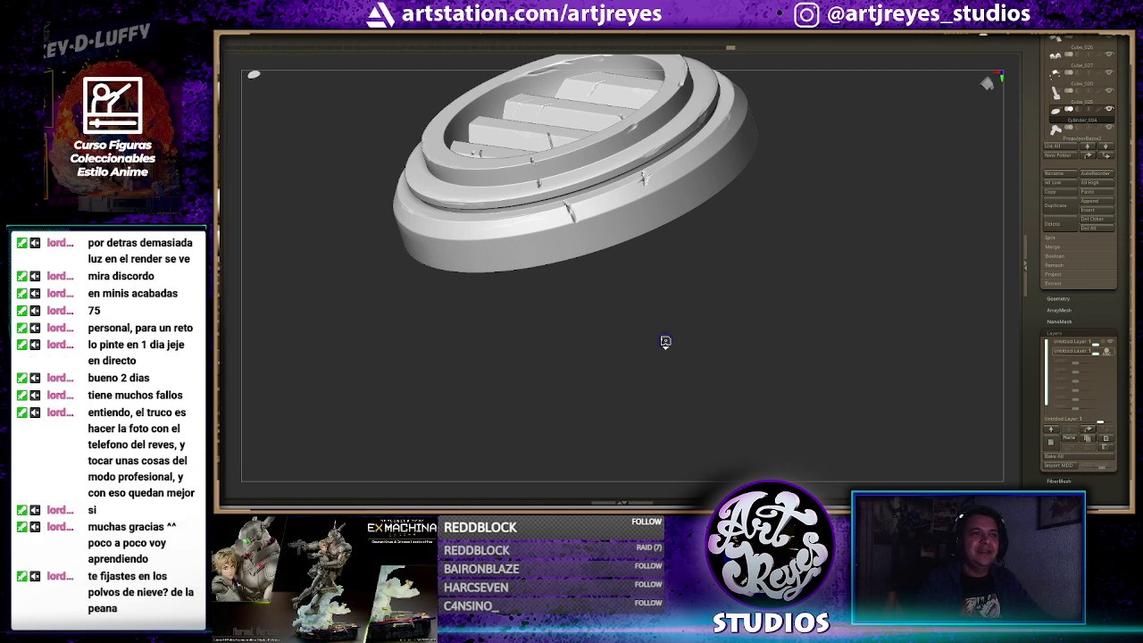
ctrl+shift+click(665, 341)
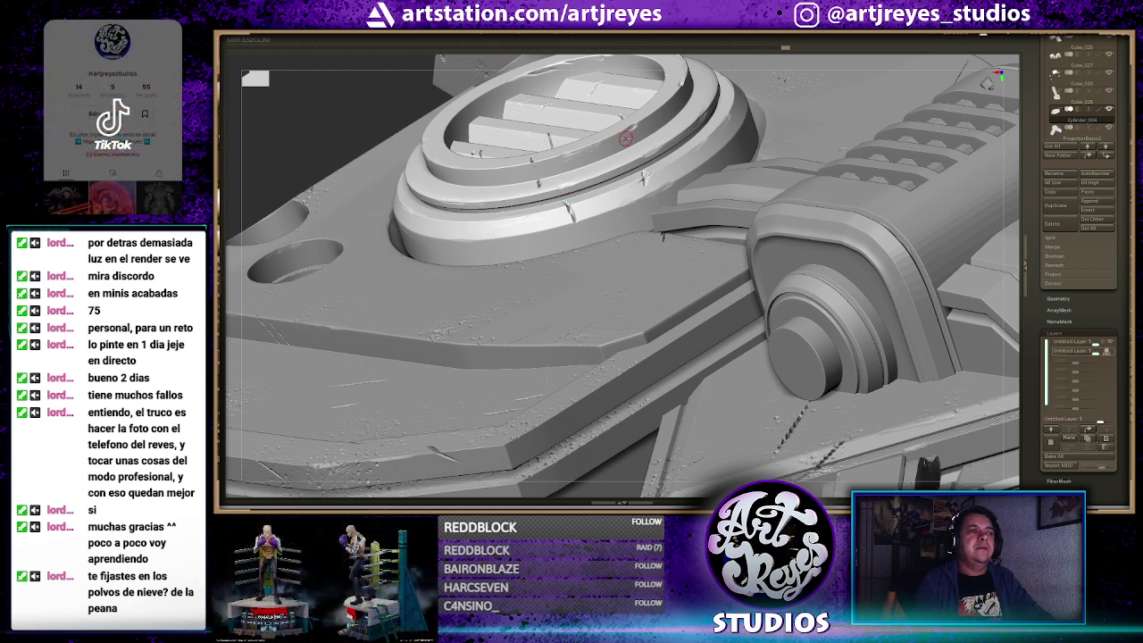
In Discord, open the painted miniature photo full-size and zoom in on its snowy base
key(alt+Tab)
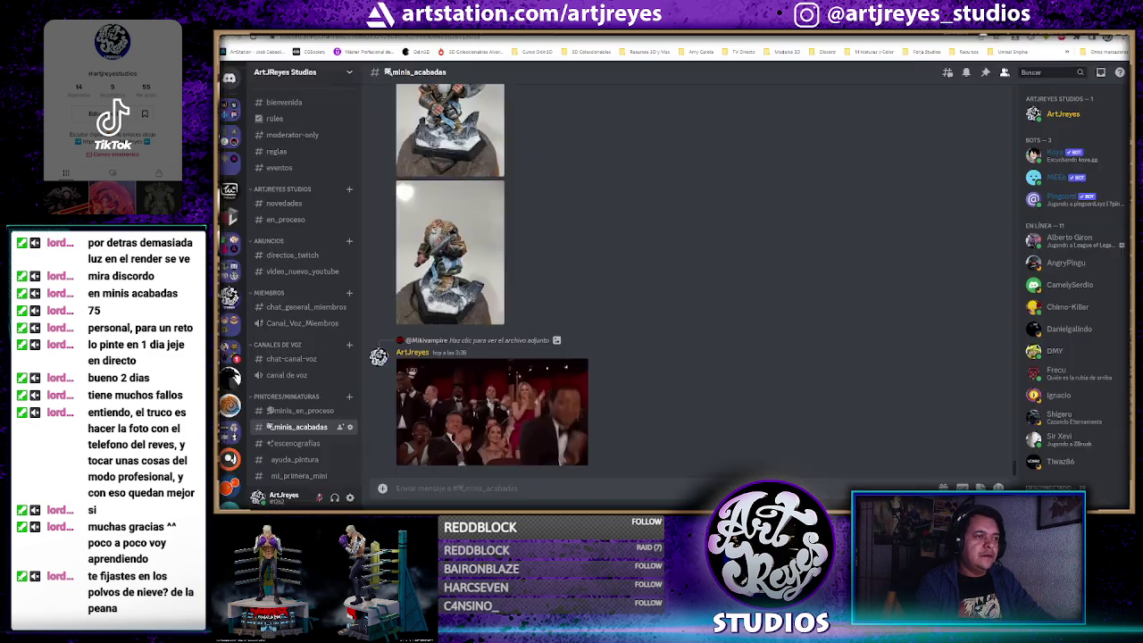
click(451, 266)
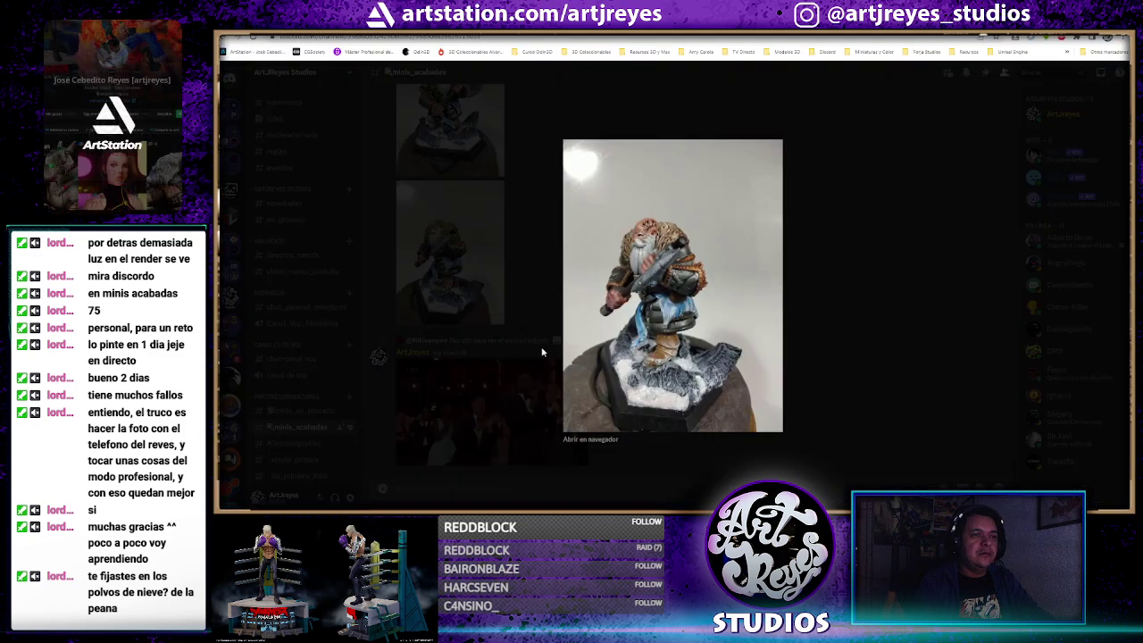
click(592, 436)
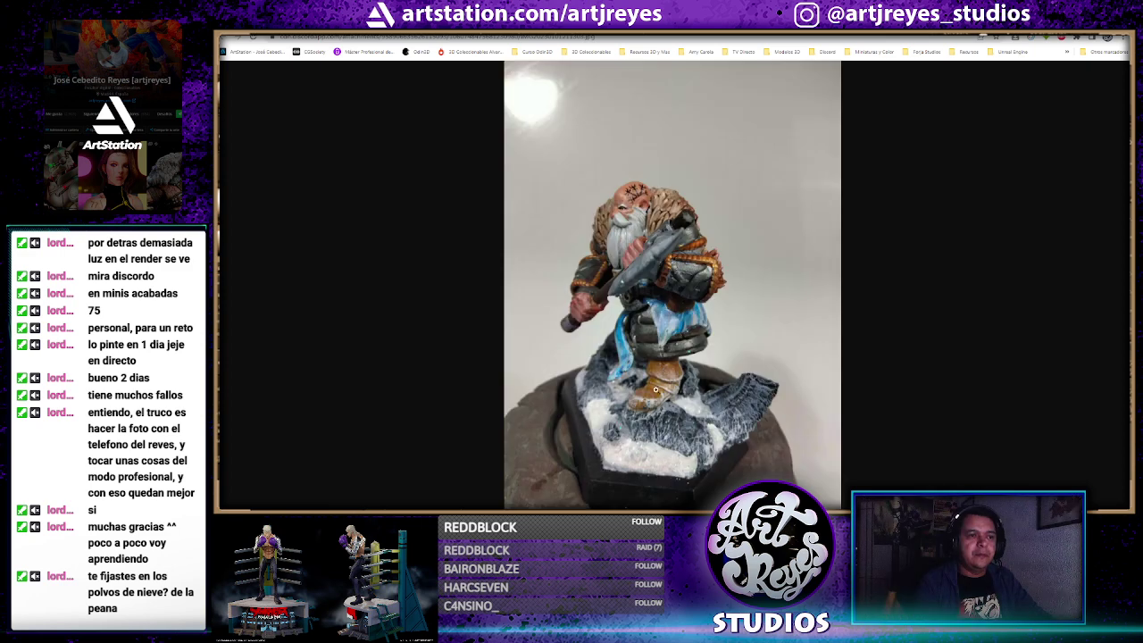
click(666, 359)
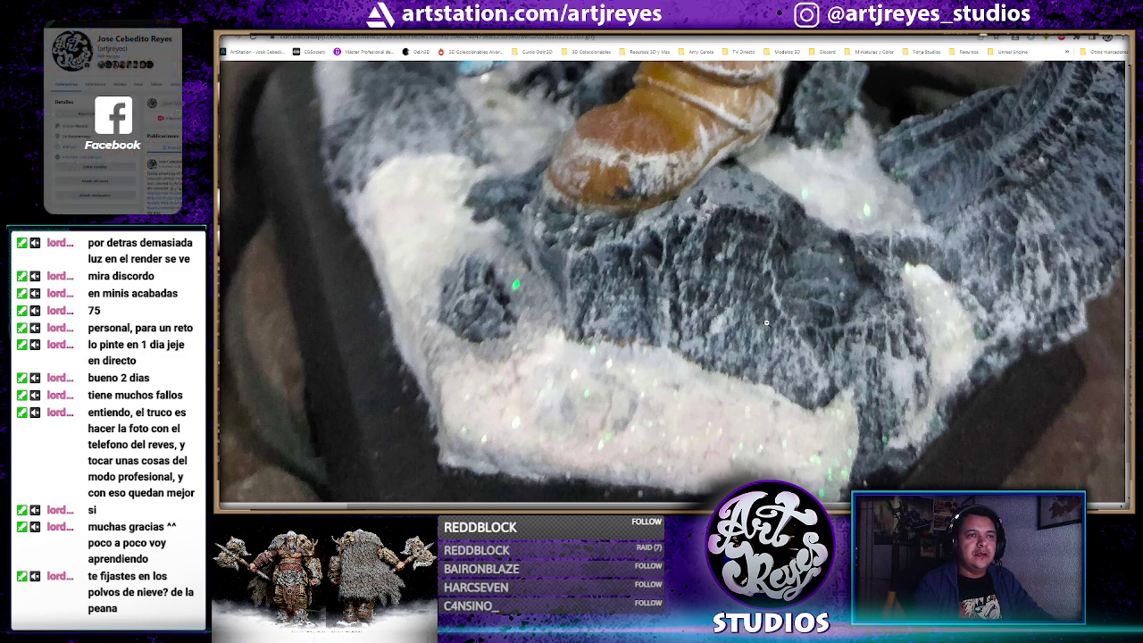
click(774, 308)
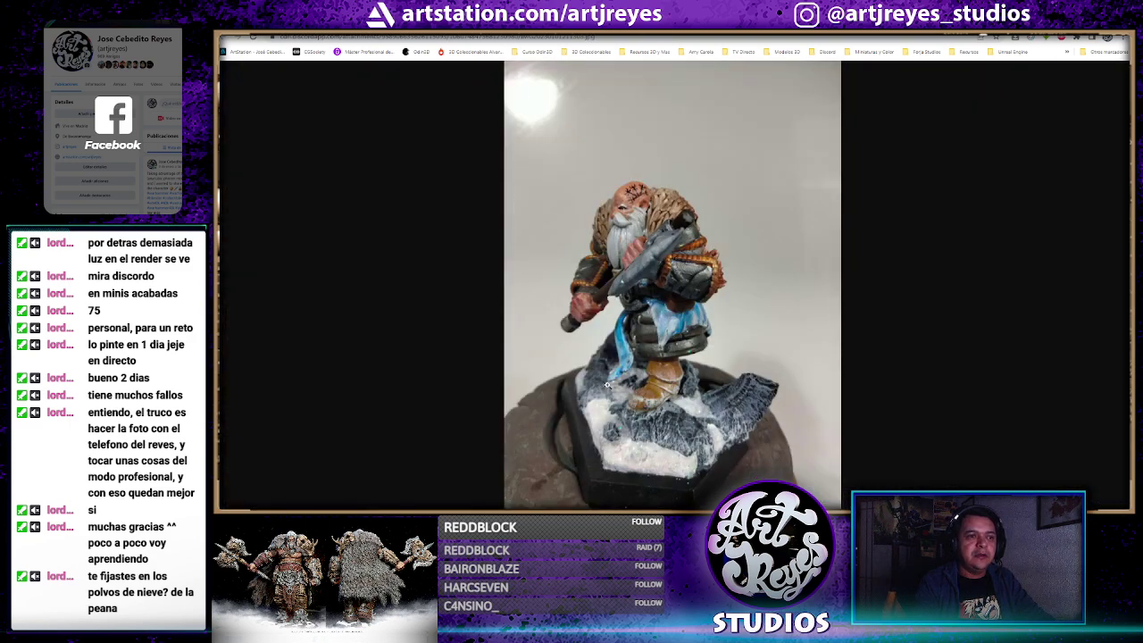
Zoom into other parts of the base, then close the photo to return to minis_acabadas
click(597, 382)
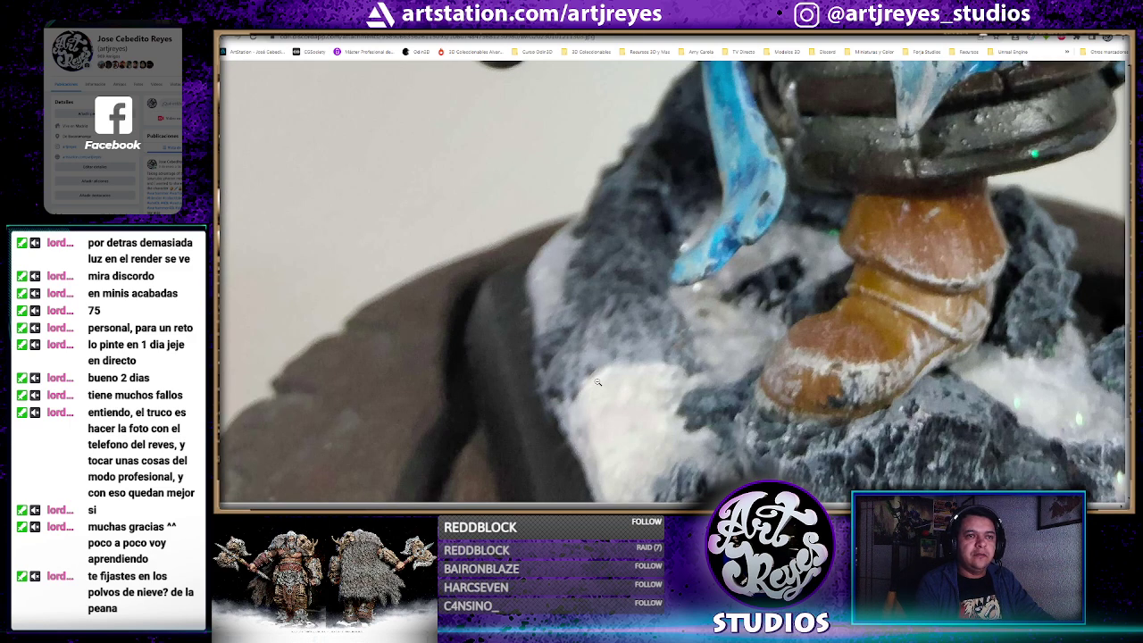
click(597, 382)
click(678, 360)
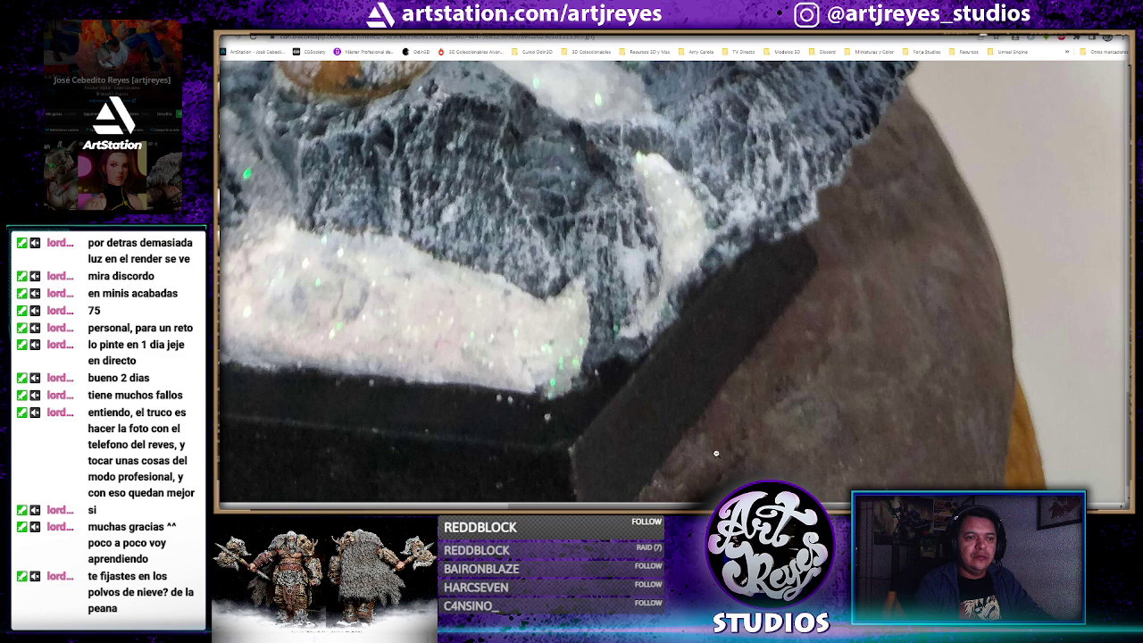
click(697, 398)
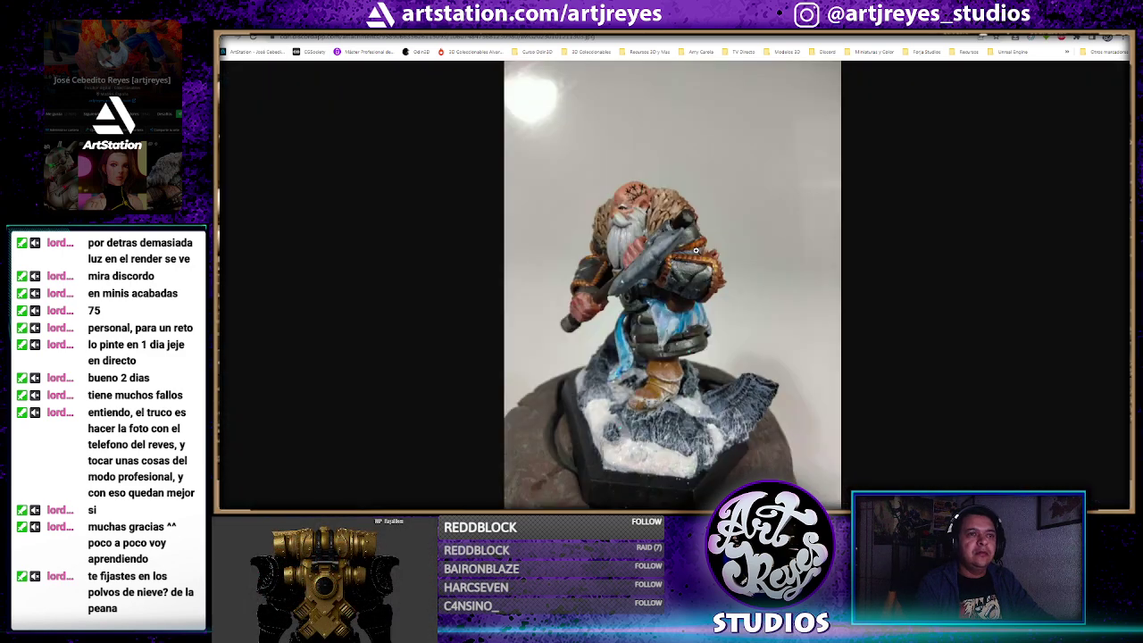
key(ctrl+w)
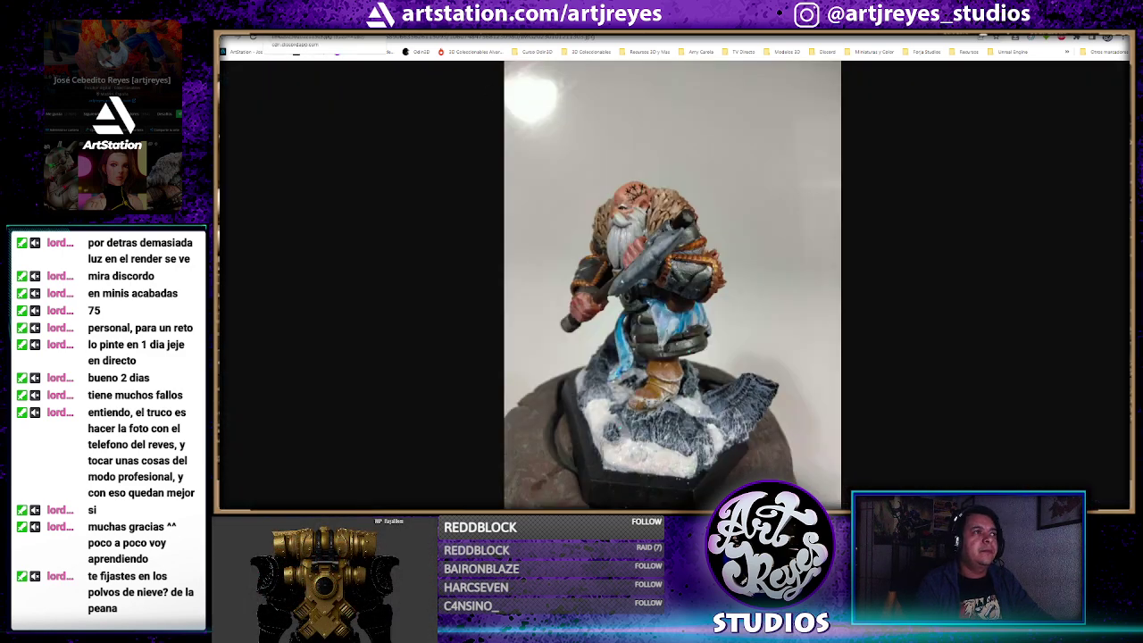
click(885, 189)
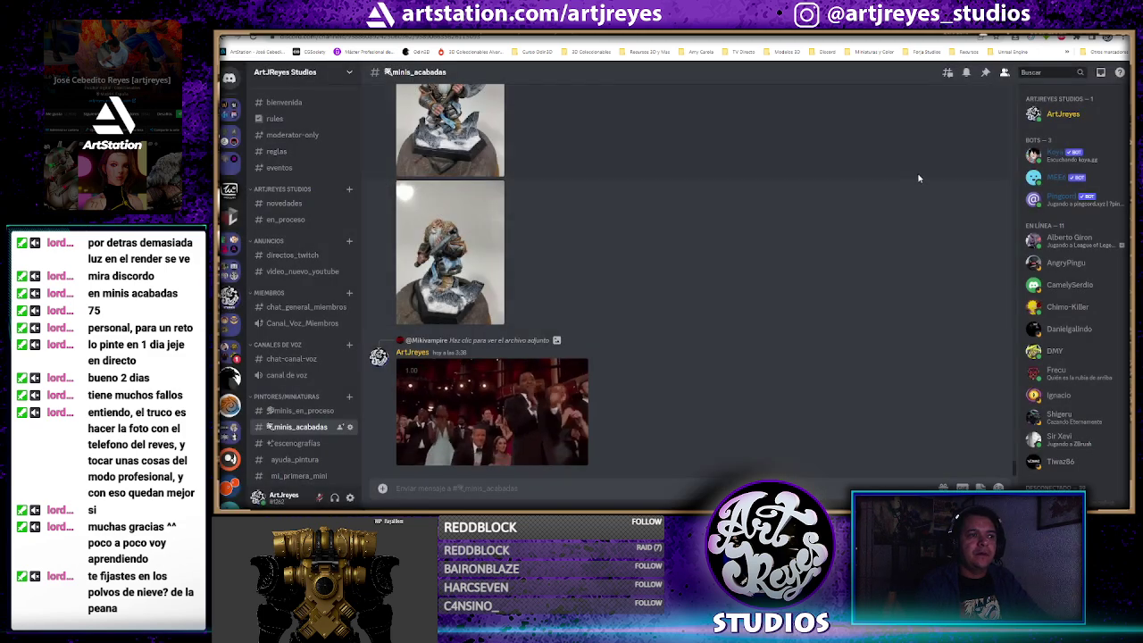
Back in ZBrush, isolate the round vent grille, turn it to face front, and restore the interface panels
key(alt+Tab)
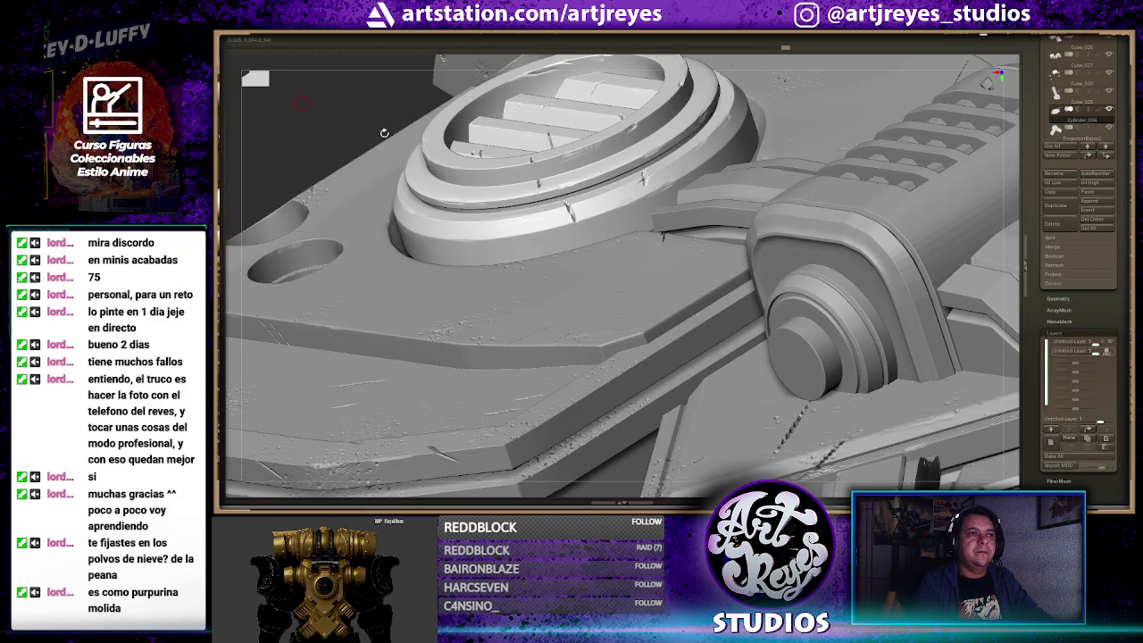
right_drag(416, 143, 415, 140)
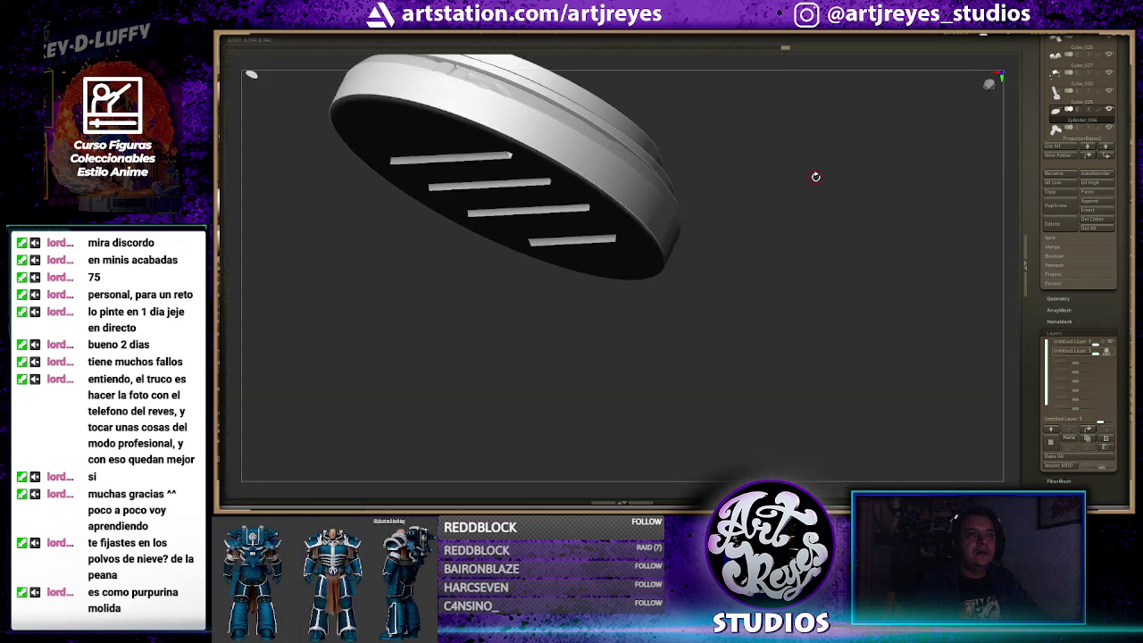
mouse_move(813, 176)
mouse_down()
mouse_move(699, 241)
mouse_move(899, 232)
mouse_up()
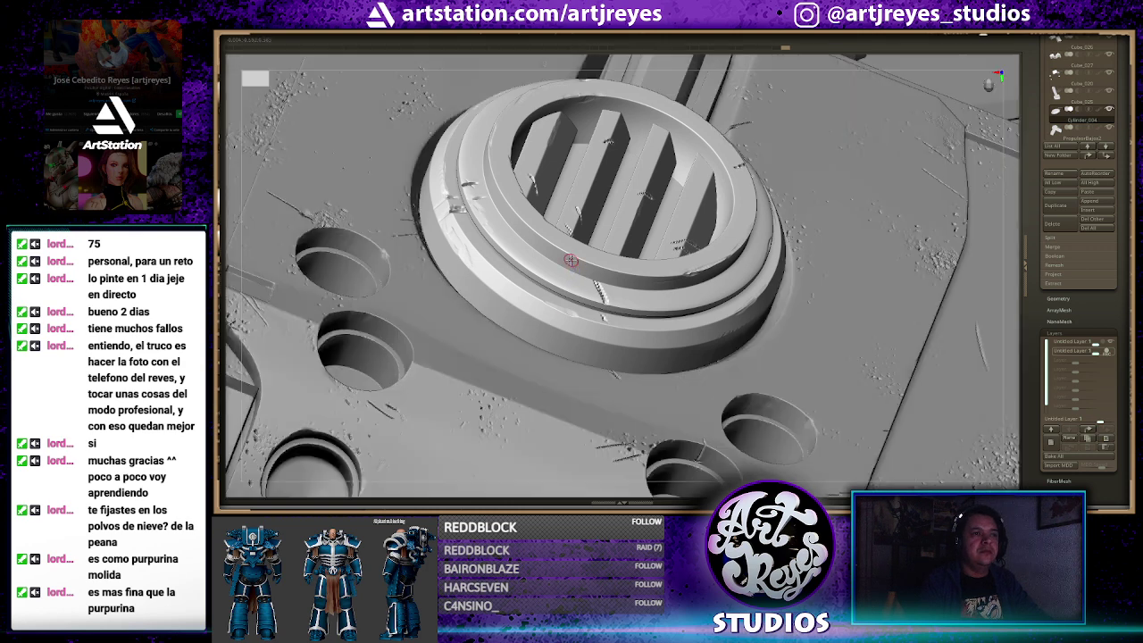
key(ctrl+shift+s)
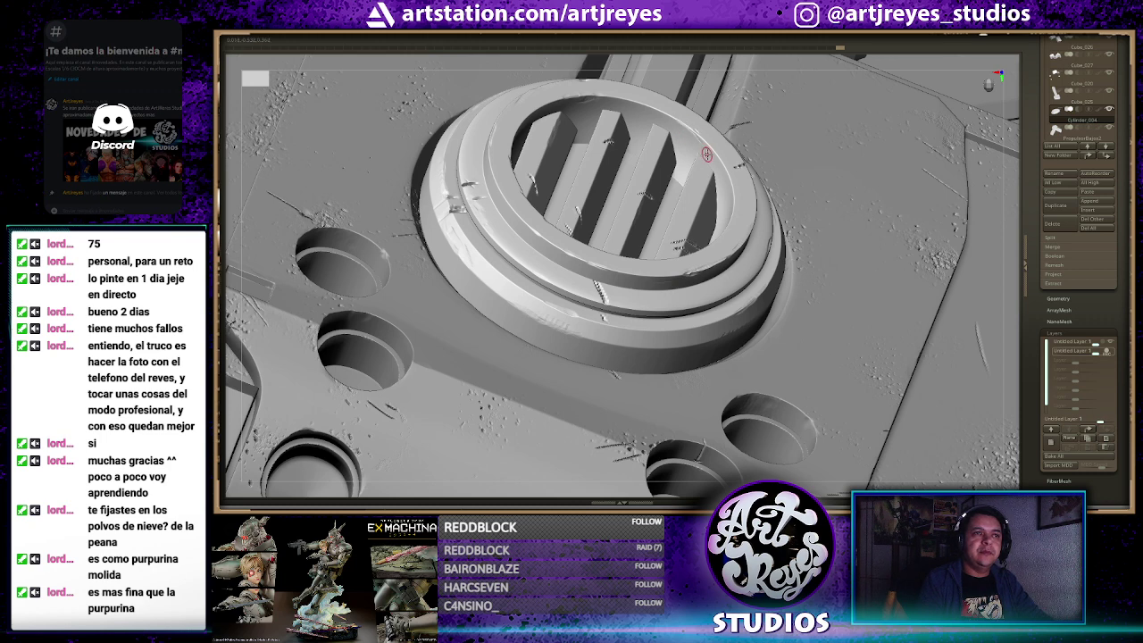
ctrl+shift+click(715, 158)
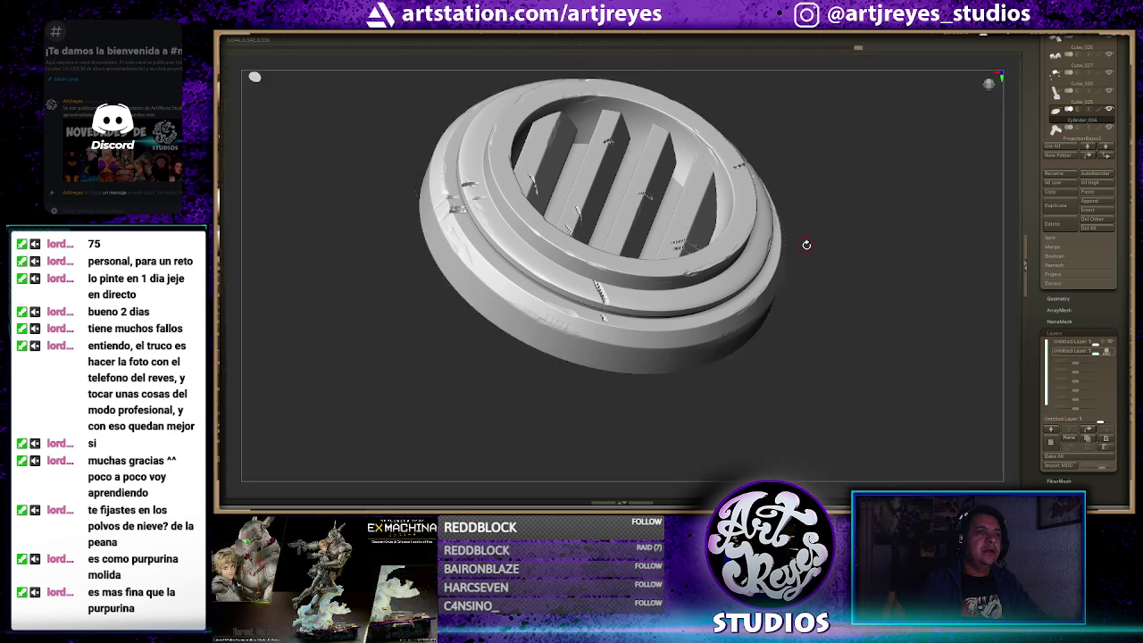
alt+right_drag(794, 189, 768, 159)
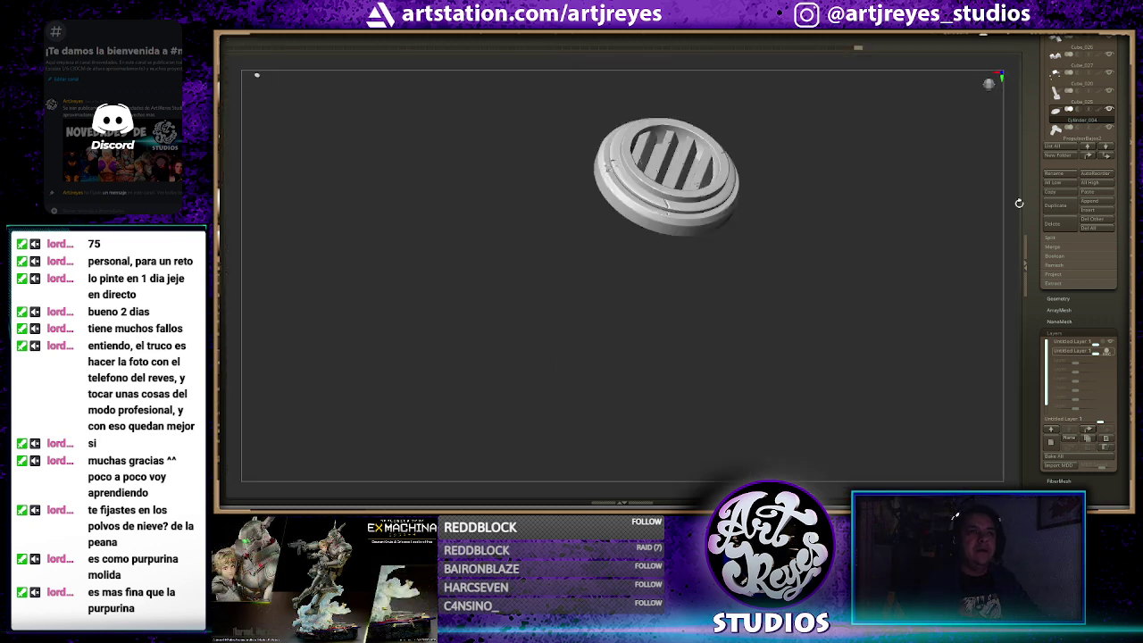
mouse_move(834, 217)
right_down()
mouse_move(753, 267)
mouse_move(957, 250)
mouse_move(867, 215)
mouse_move(834, 241)
mouse_move(799, 349)
right_up()
key(Tab)
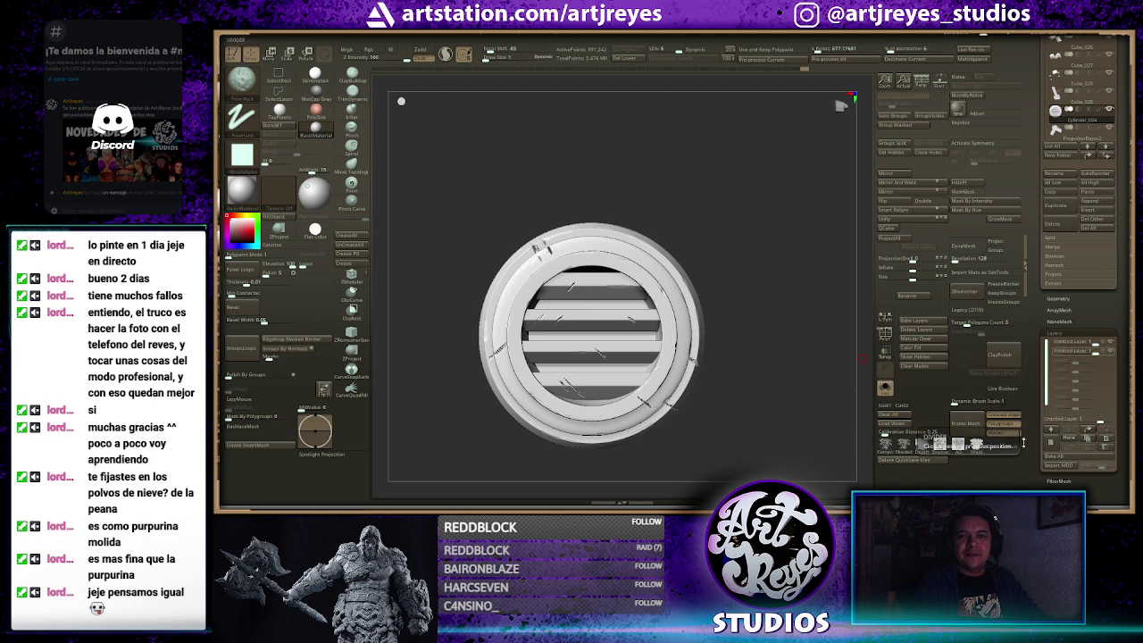
Isolate the vent grille and Bake All its layers into the mesh, then switch to Discord
ctrl+shift+click(763, 272)
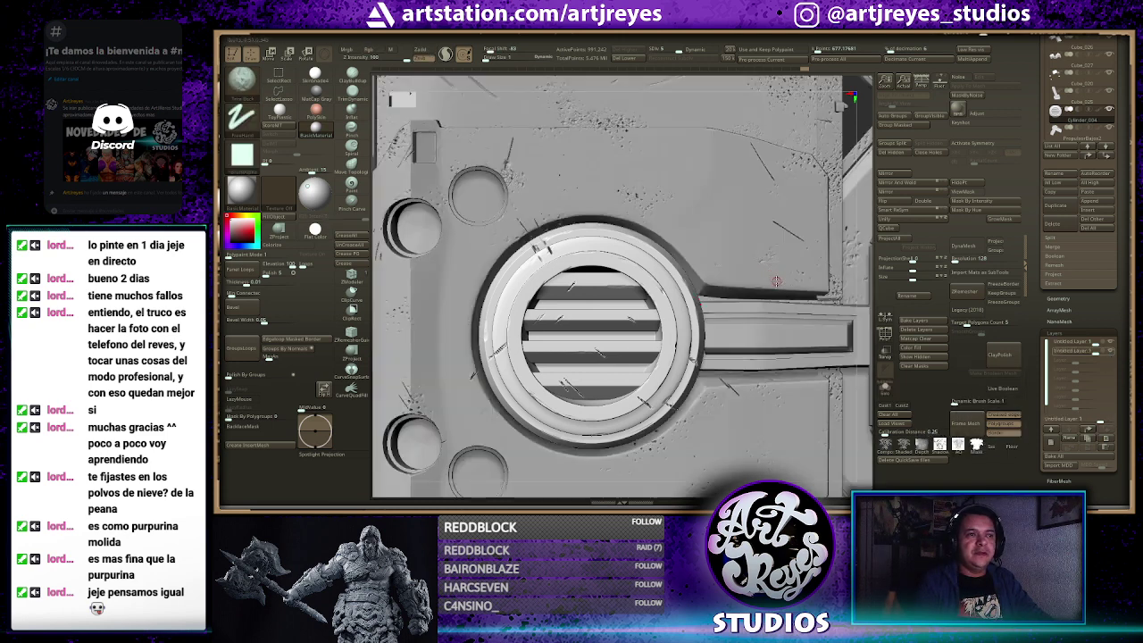
ctrl+shift+click(772, 347)
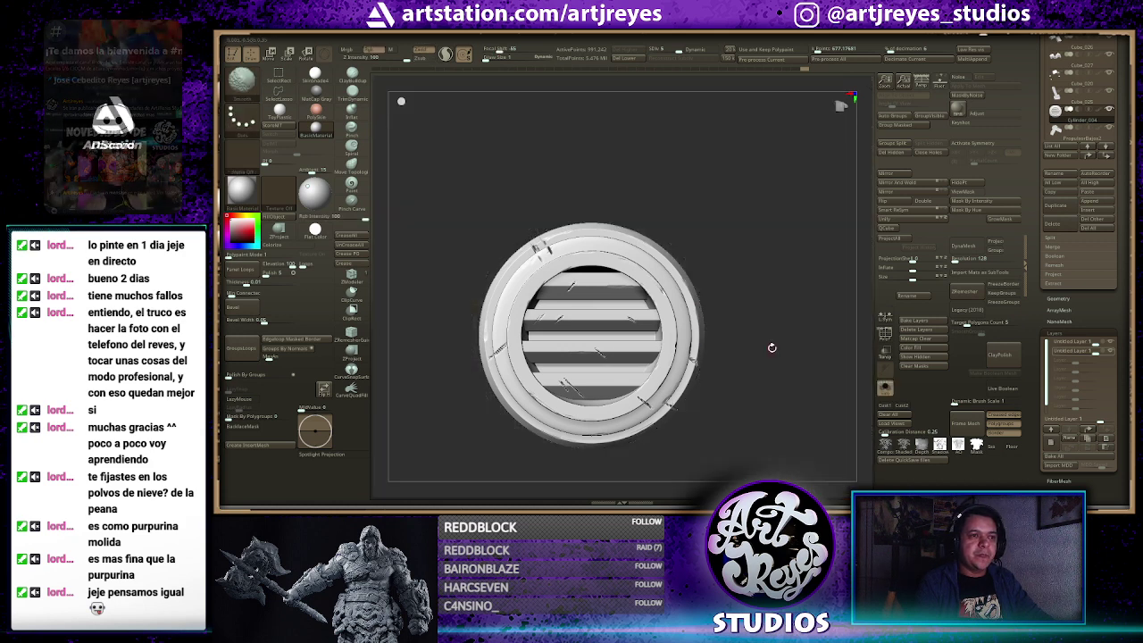
mouse_move(785, 334)
alt+mouse_down()
mouse_move(763, 365)
mouse_move(747, 299)
mouse_move(709, 299)
mouse_move(705, 337)
alt+mouse_up()
drag(698, 351, 760, 255)
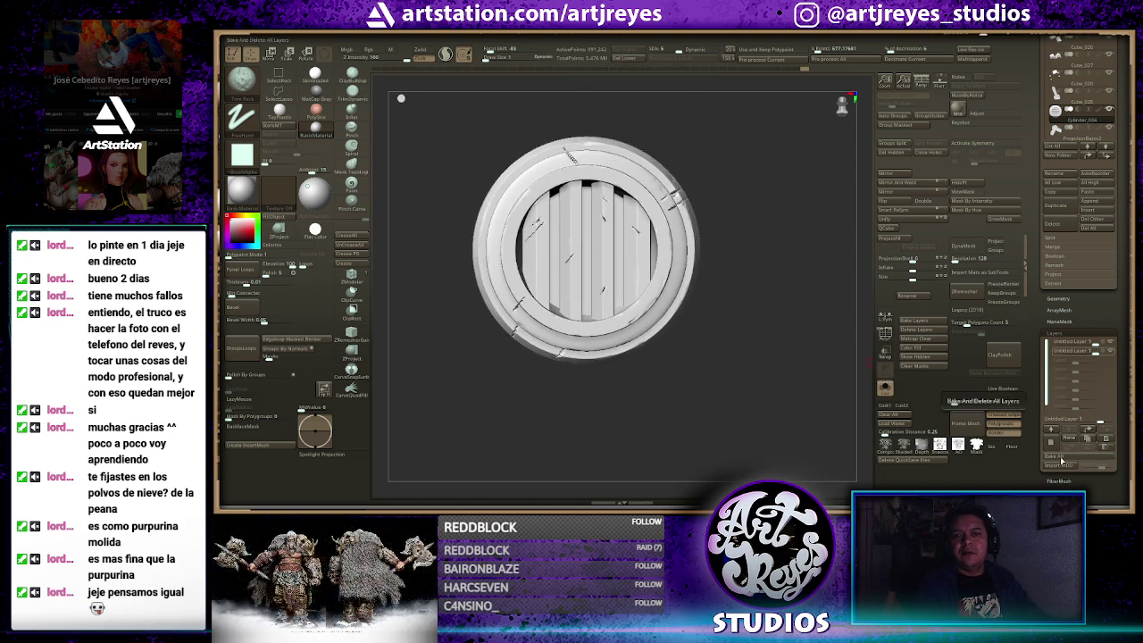
click(1060, 461)
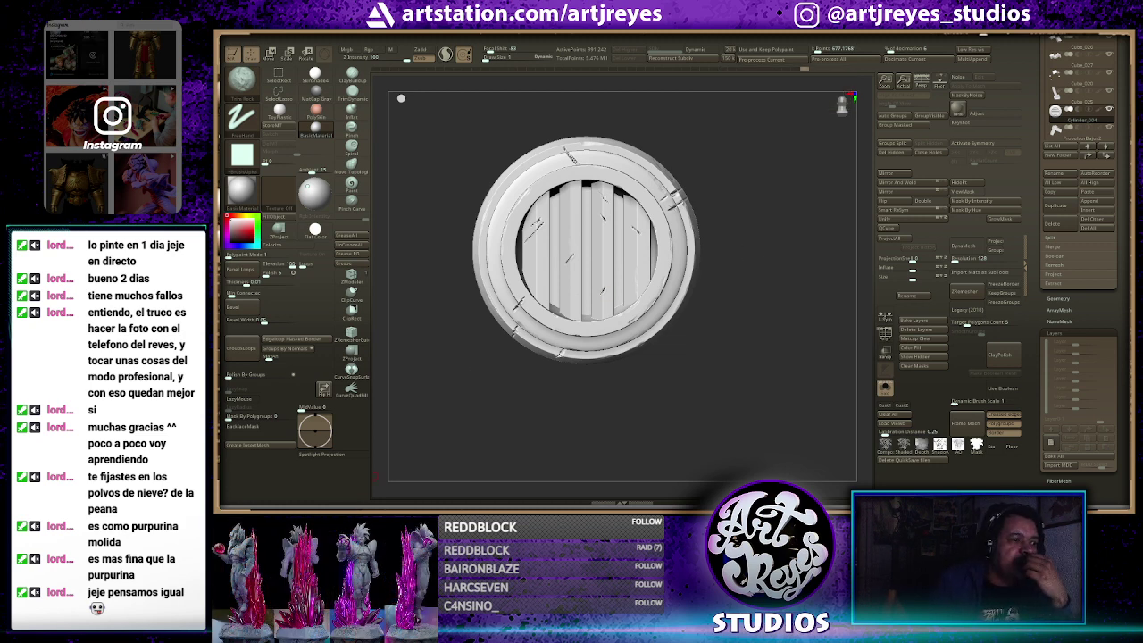
key(alt+Tab)
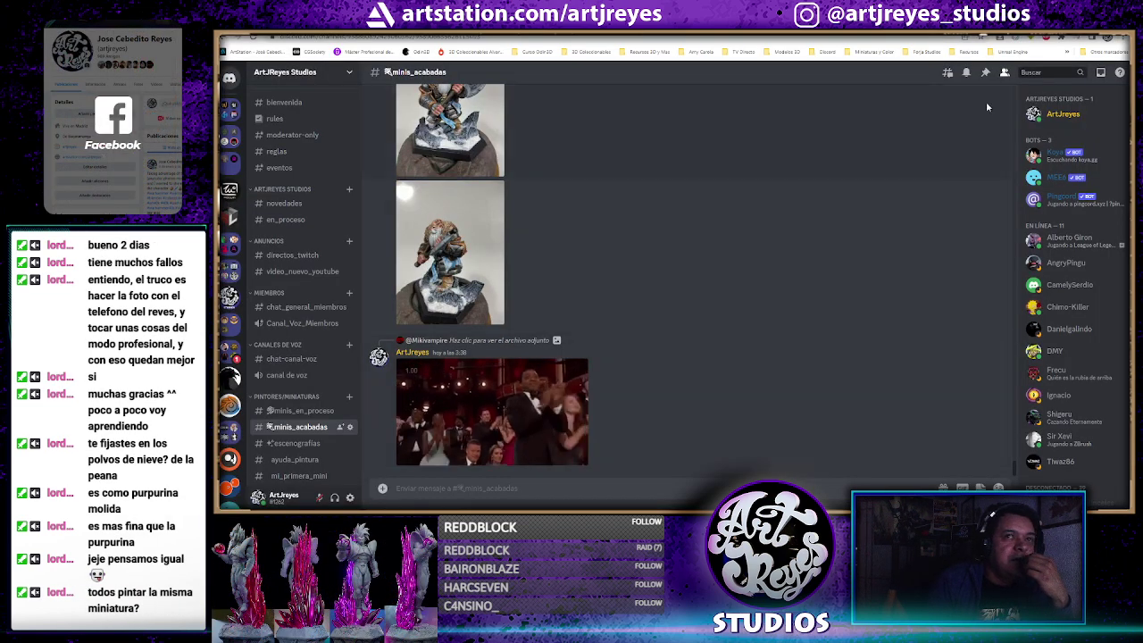
mouse_move(697, 411)
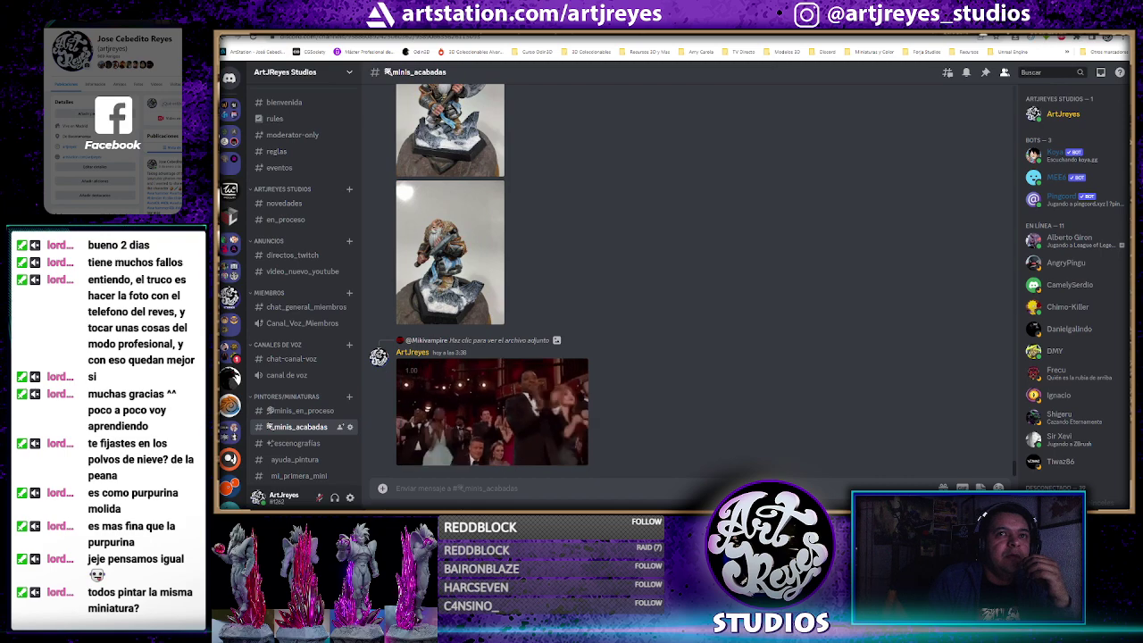
Preview the Alpharius_Rogal_Dorn render full-size from the renders folder, then close the preview
key(alt+Tab)
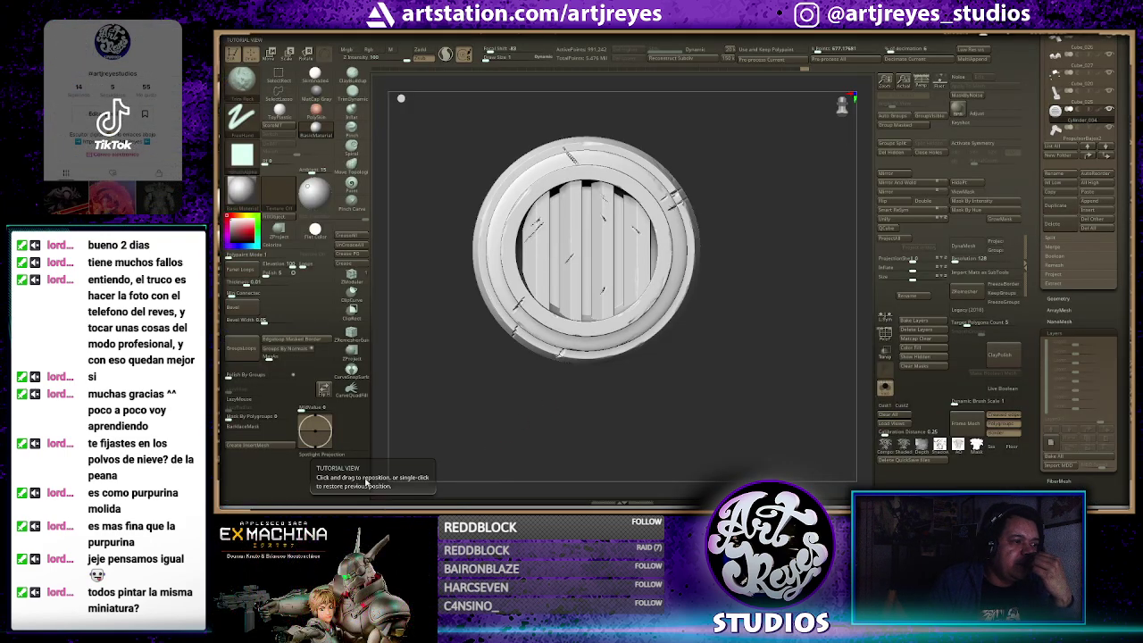
key(alt+Tab)
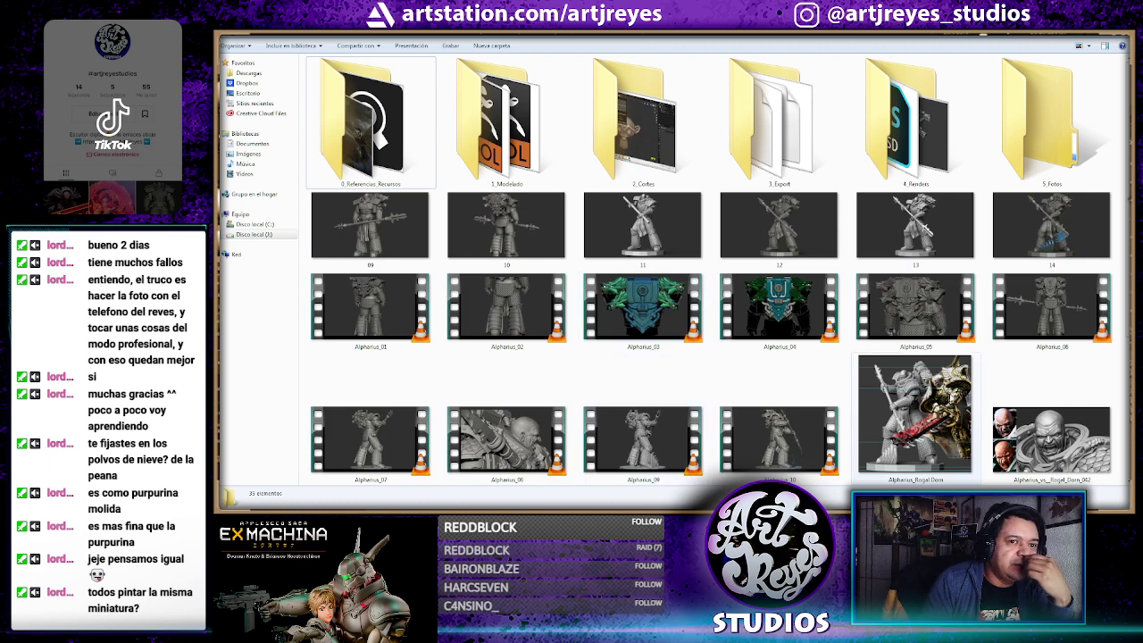
key(Return)
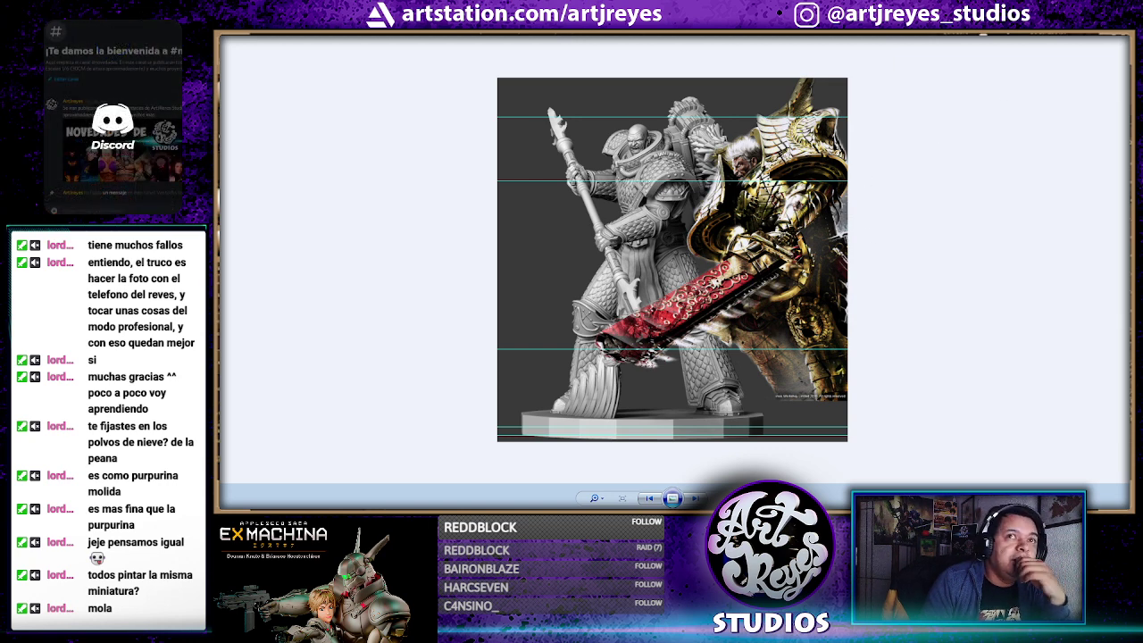
key(alt+F4)
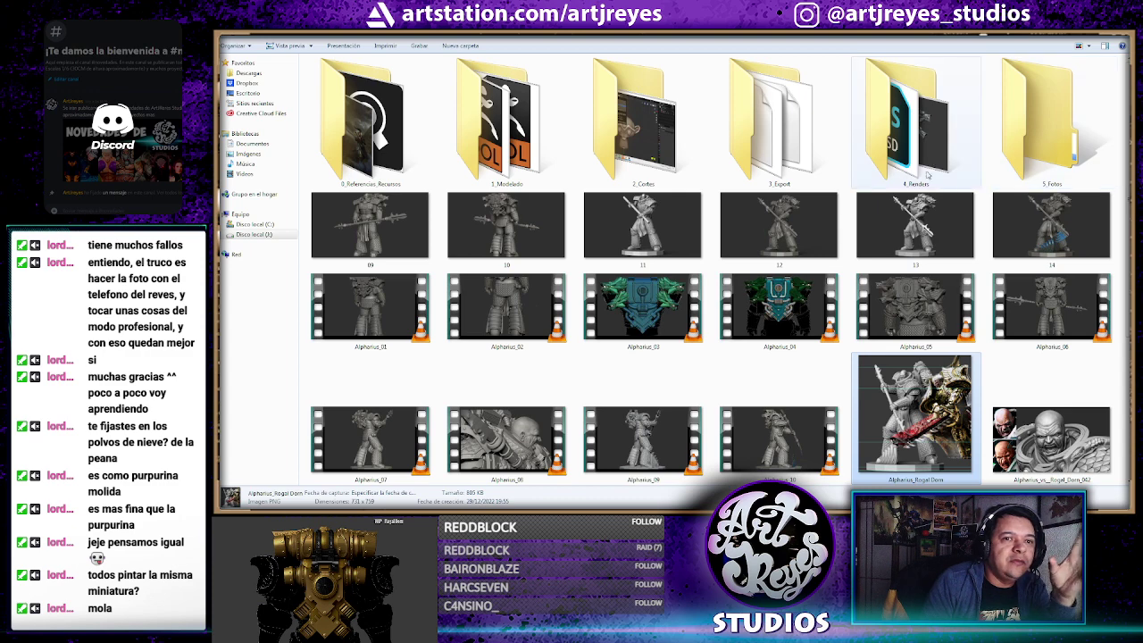
click(847, 250)
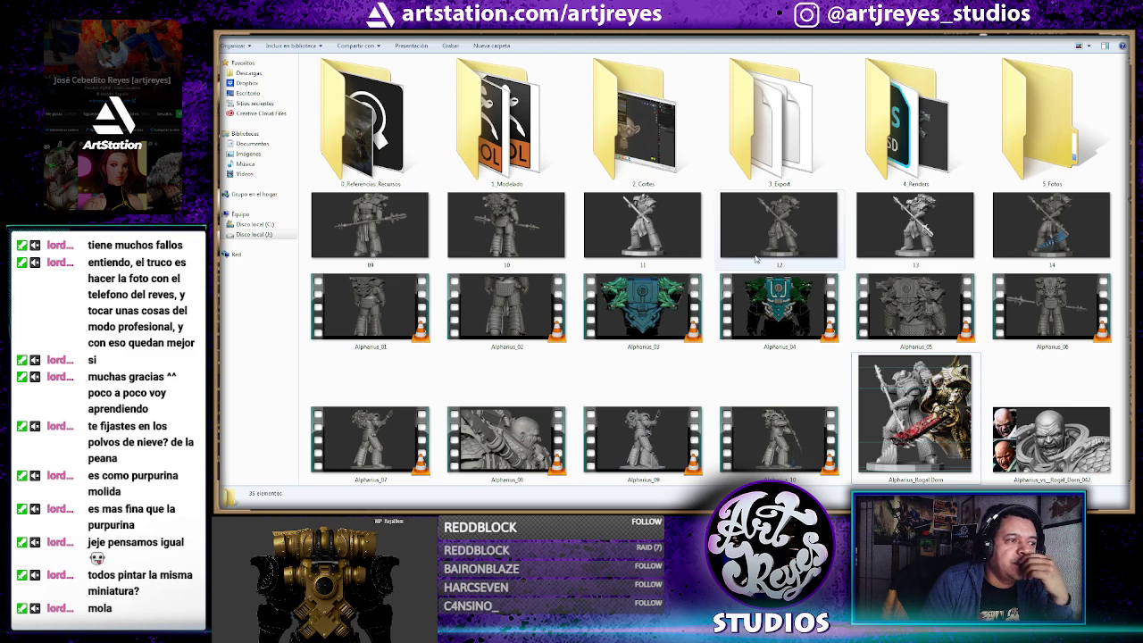
key(super)
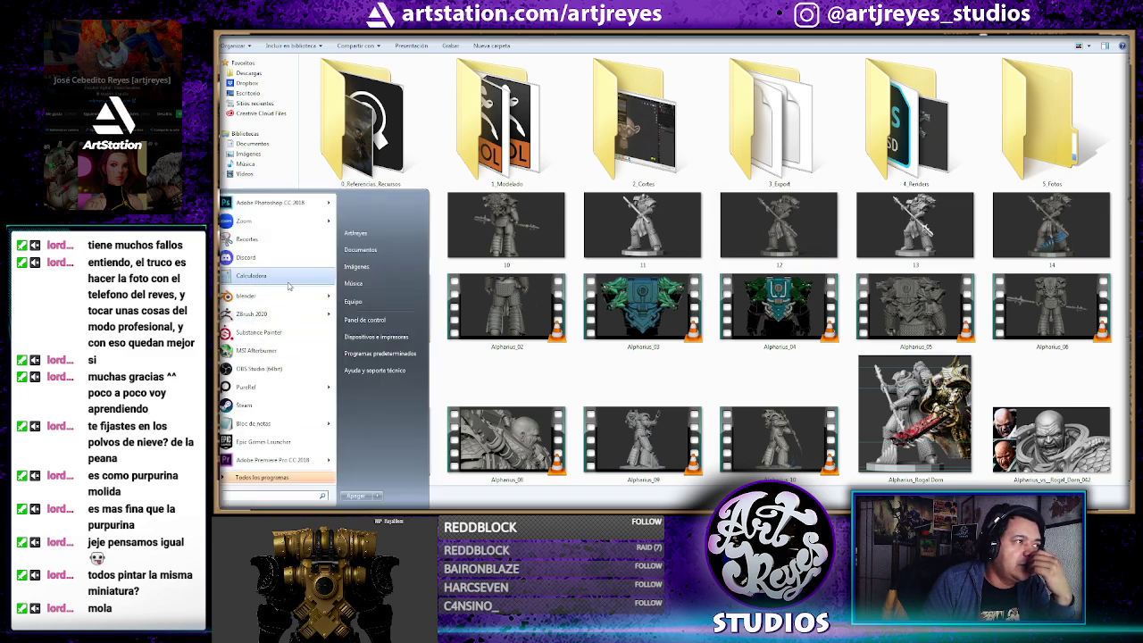
Launch Calculator and compute 300 ÷ 9
click(268, 278)
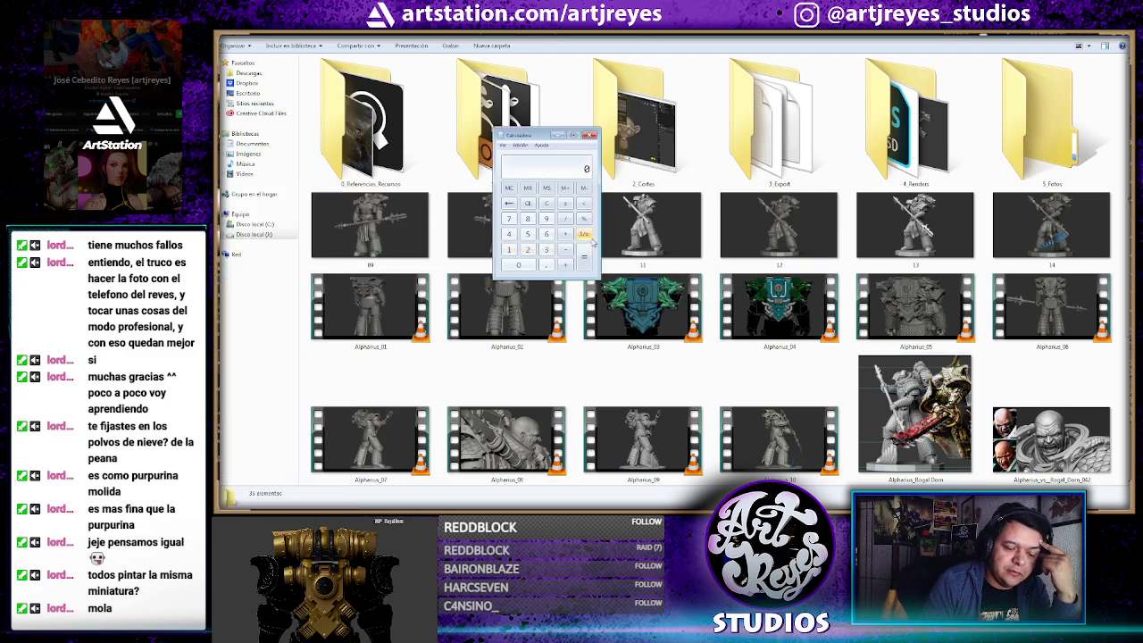
text(300)
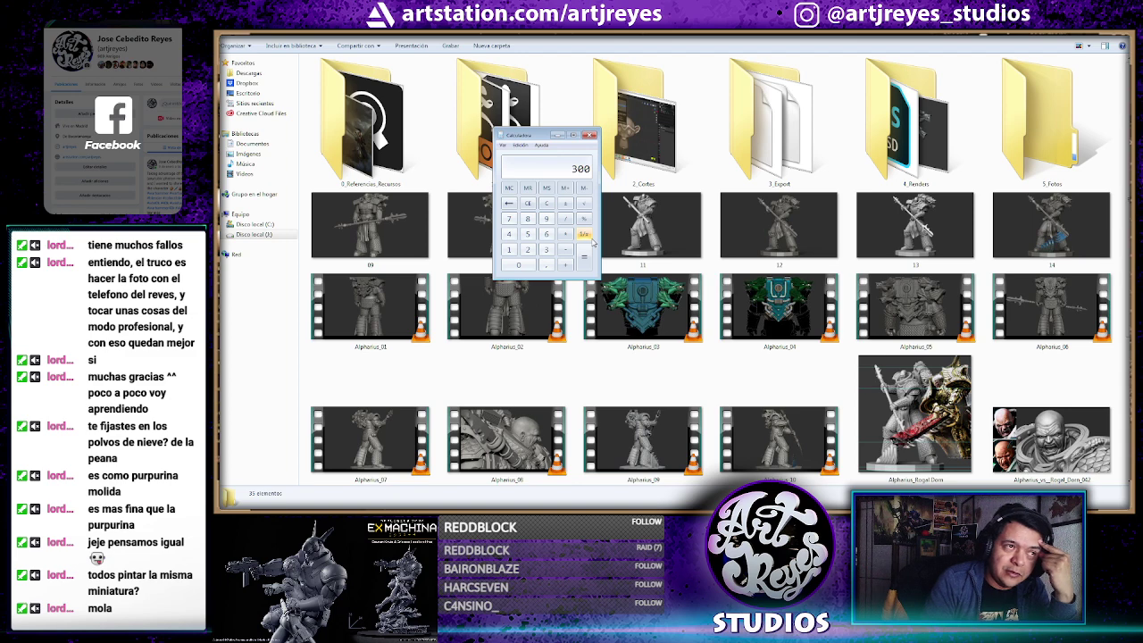
key(Return)
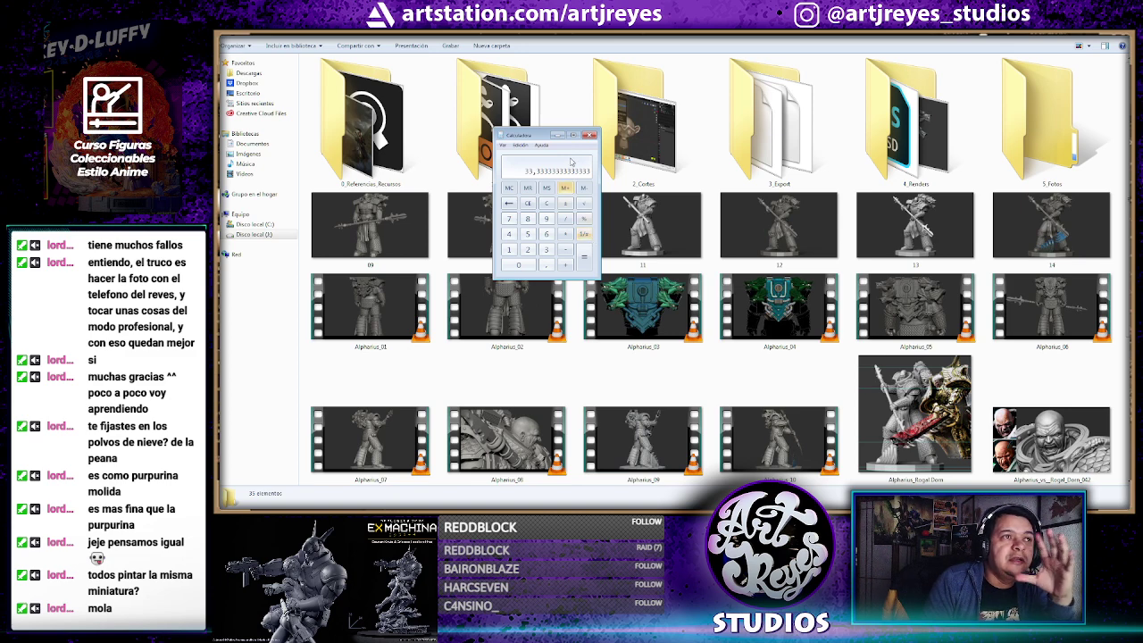
click(546, 204)
text(350)
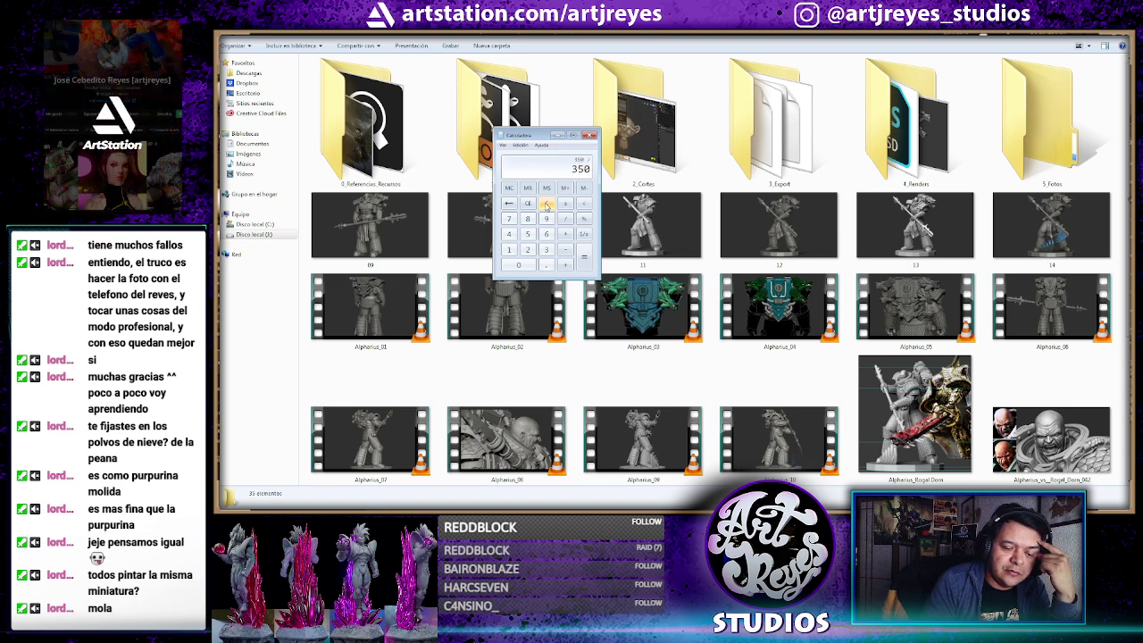
text(/0,9)
key(Return)
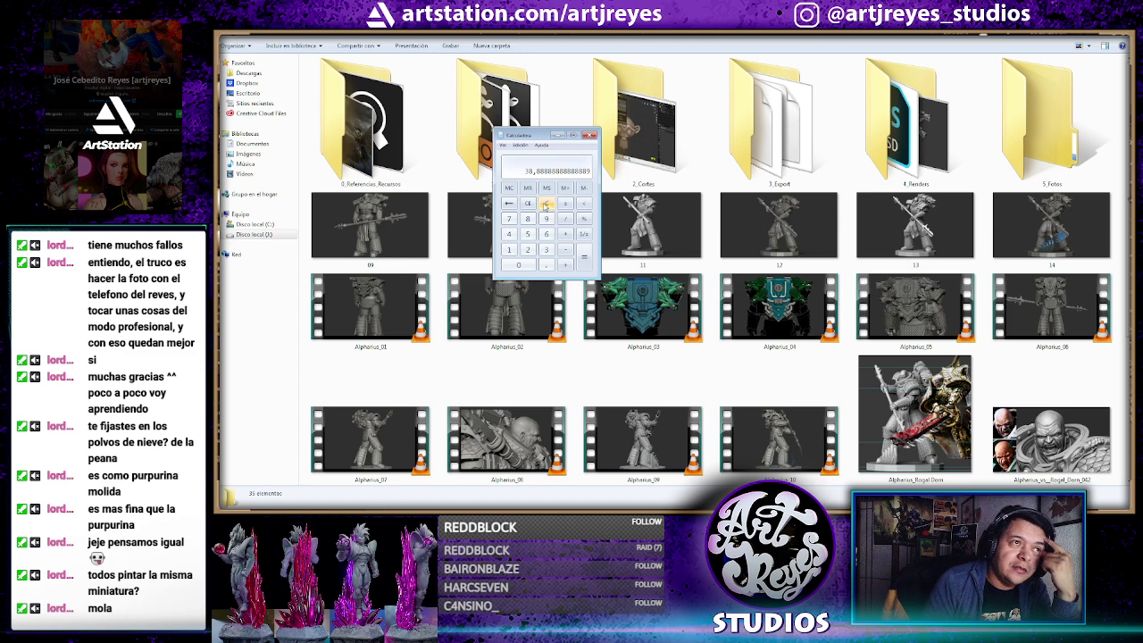
click(588, 136)
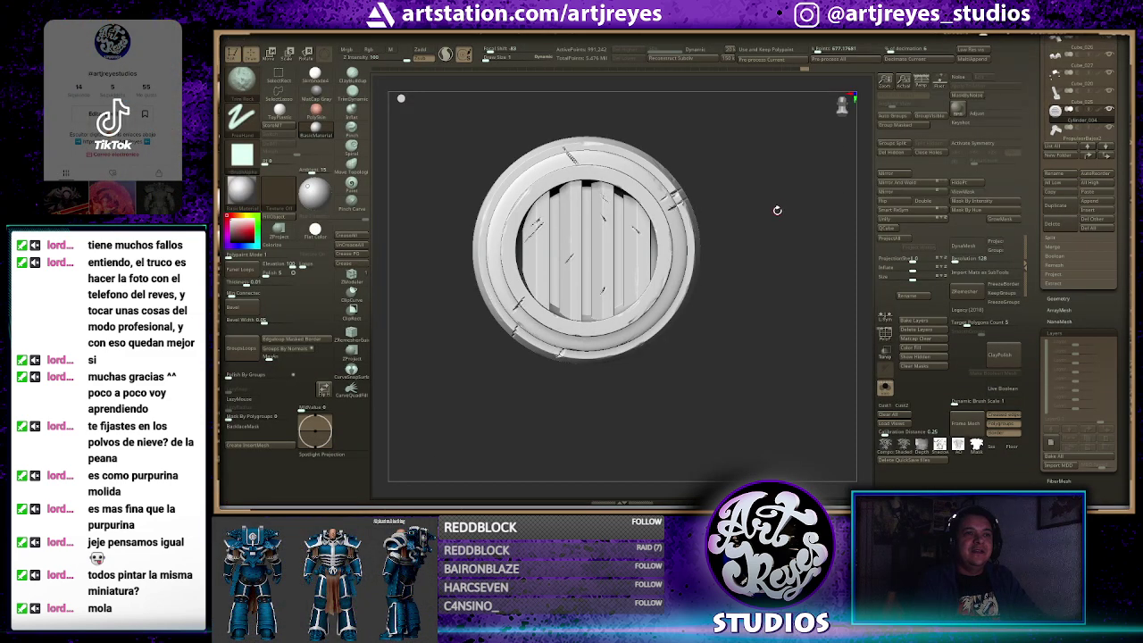
Set Decimation Master's % of decimation to 45 for the vent grille and orbit to check the mesh
mouse_move(754, 187)
mouse_down()
mouse_move(774, 181)
mouse_move(741, 203)
mouse_up()
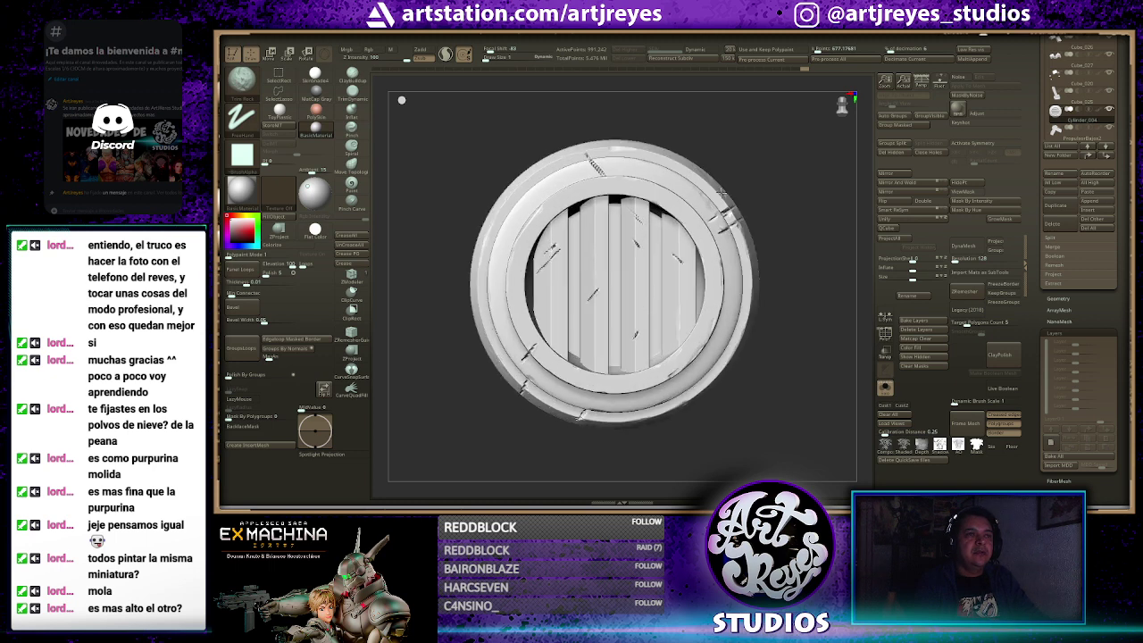
scroll(726, 190, up, 2)
scroll(750, 184, up, 2)
drag(753, 203, 761, 190)
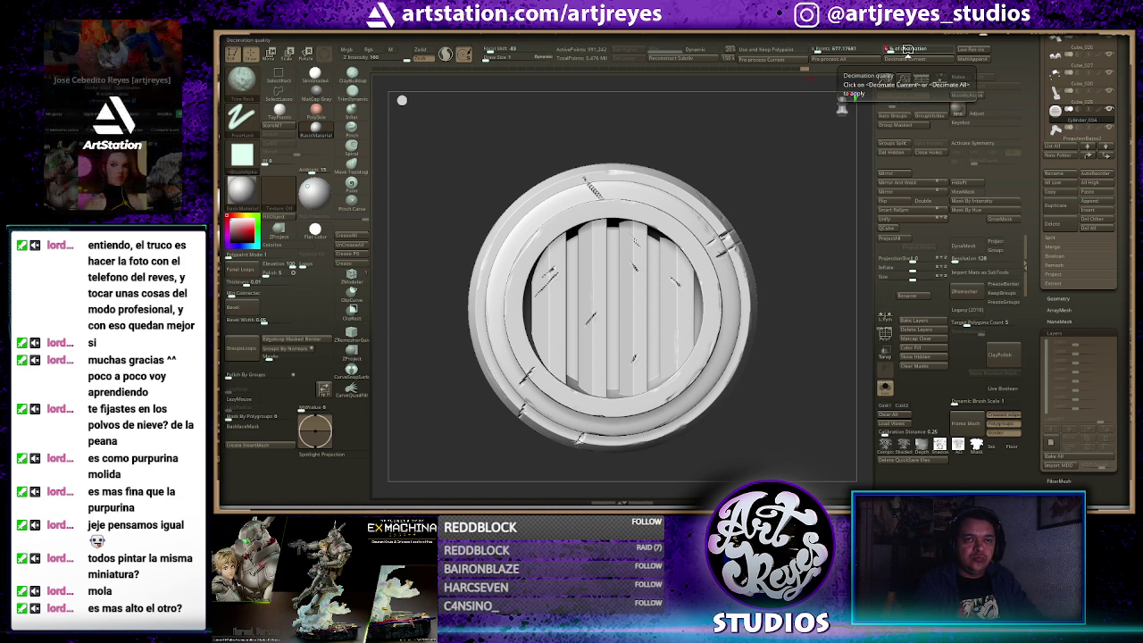
click(907, 49)
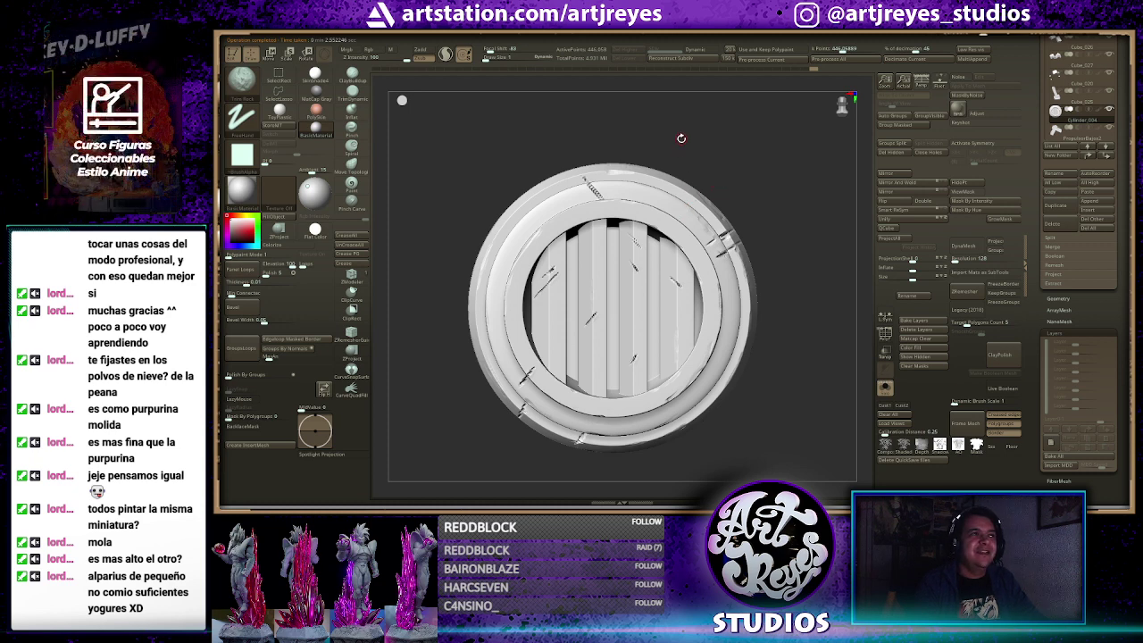
mouse_move(681, 138)
mouse_down()
mouse_move(728, 162)
mouse_move(663, 155)
mouse_move(711, 147)
mouse_move(705, 173)
mouse_move(692, 154)
mouse_up()
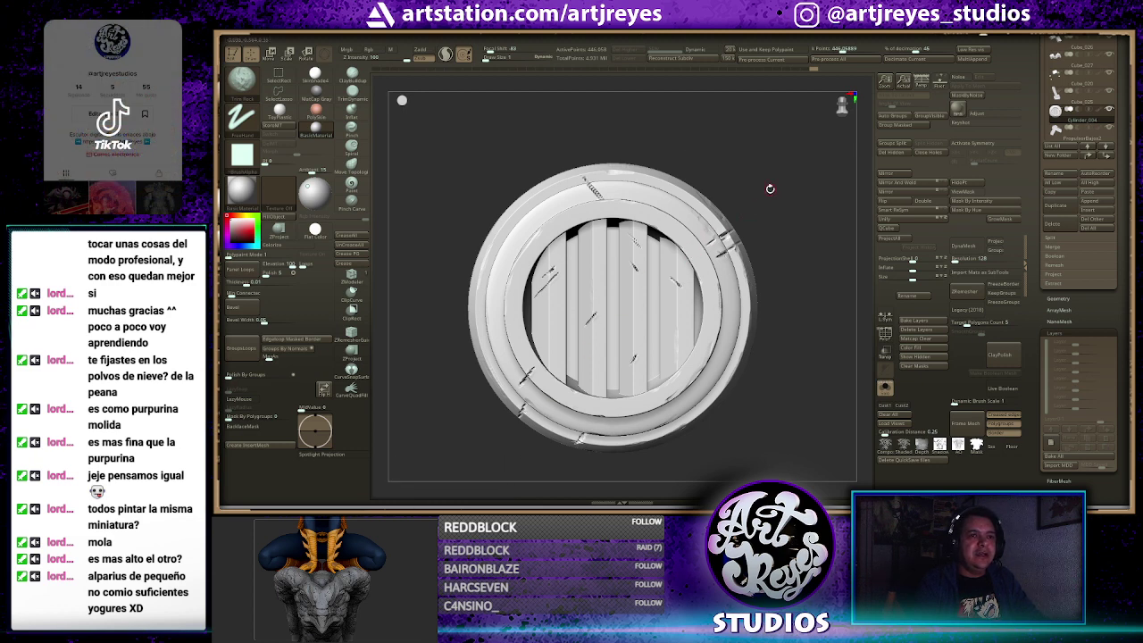
drag(772, 187, 801, 195)
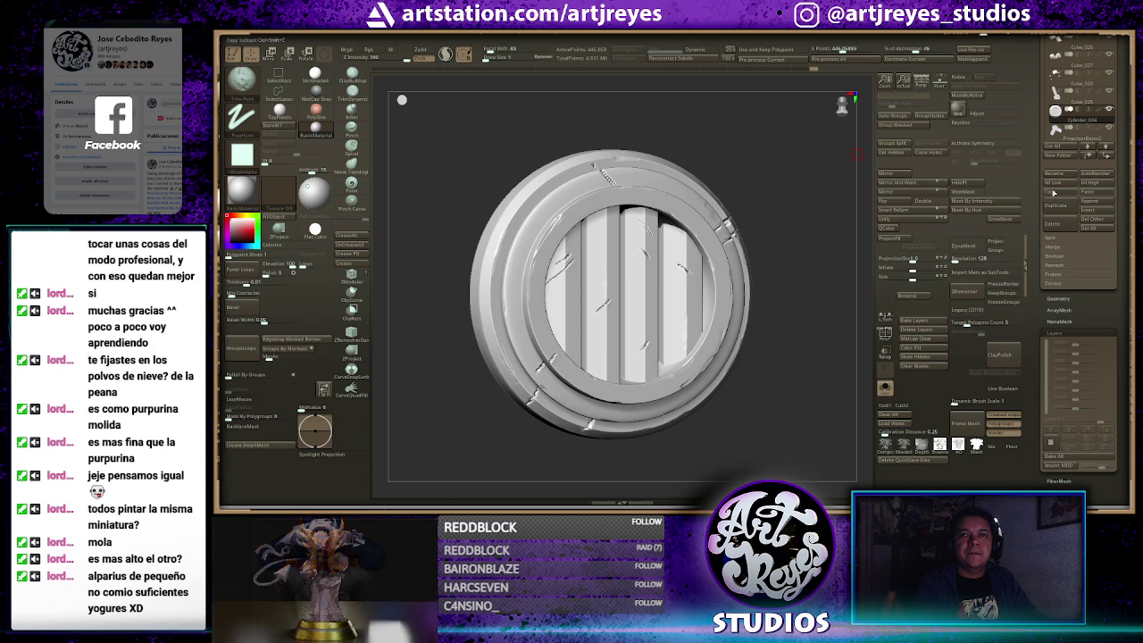
Select Cylinder_003, then delete the duplicate Cylinder_008 sitting over the porthole ring
scroll(1054, 80, up, 3)
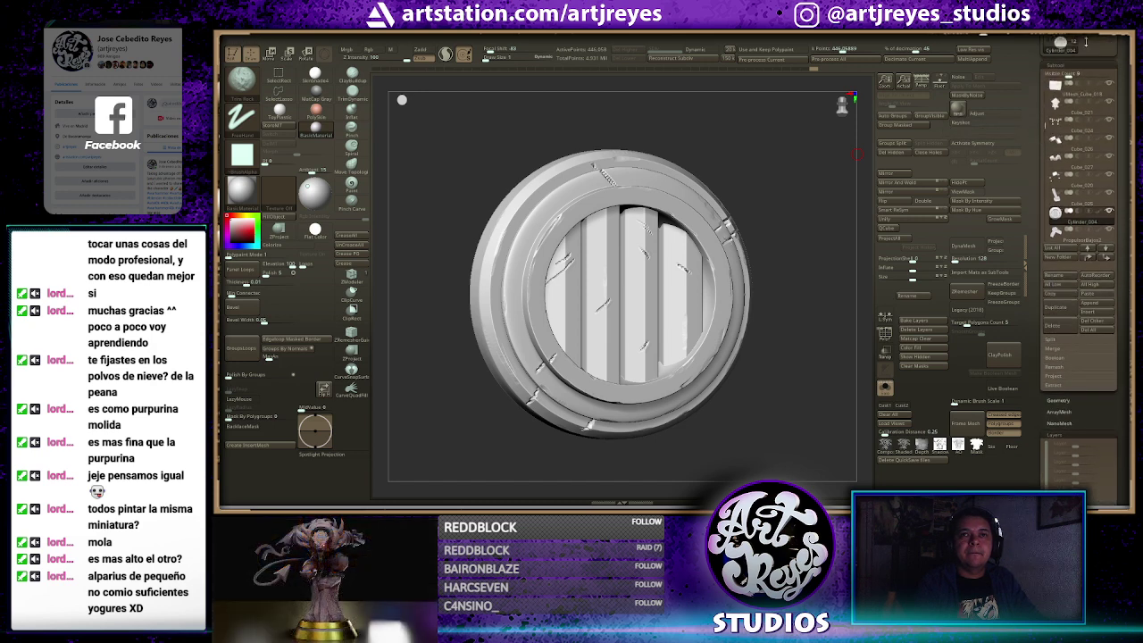
click(1098, 40)
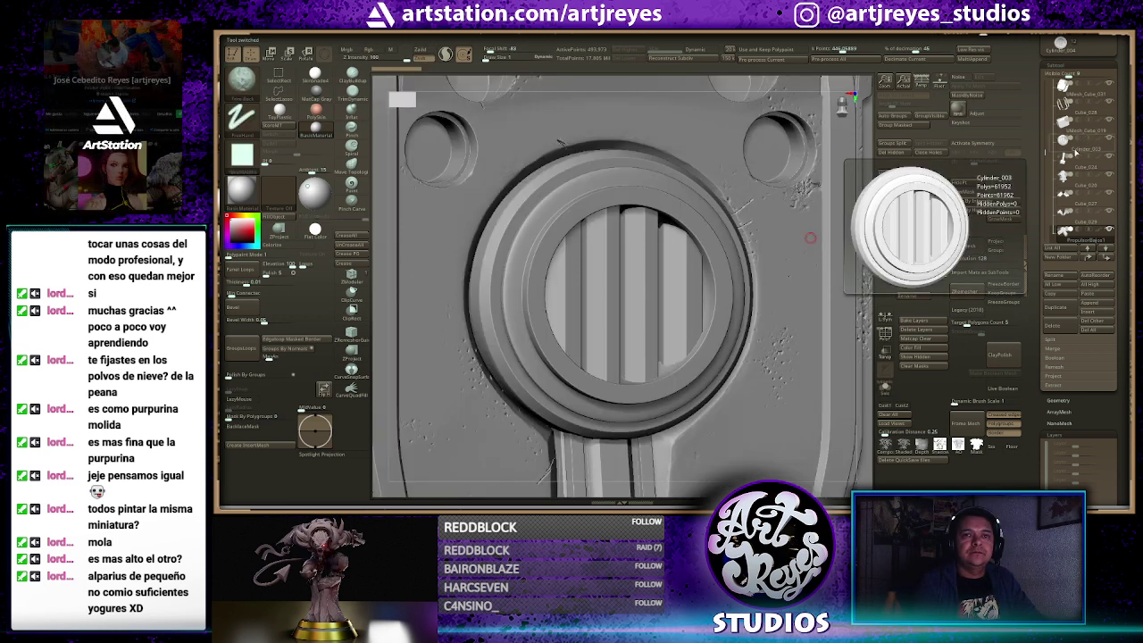
alt+click(675, 208)
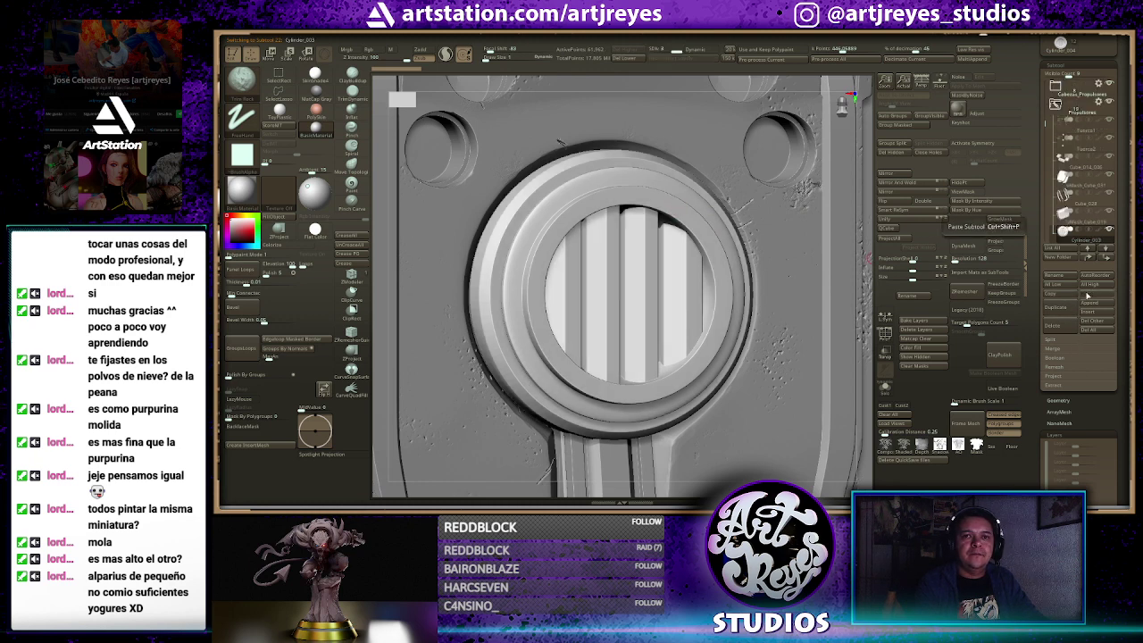
click(1079, 154)
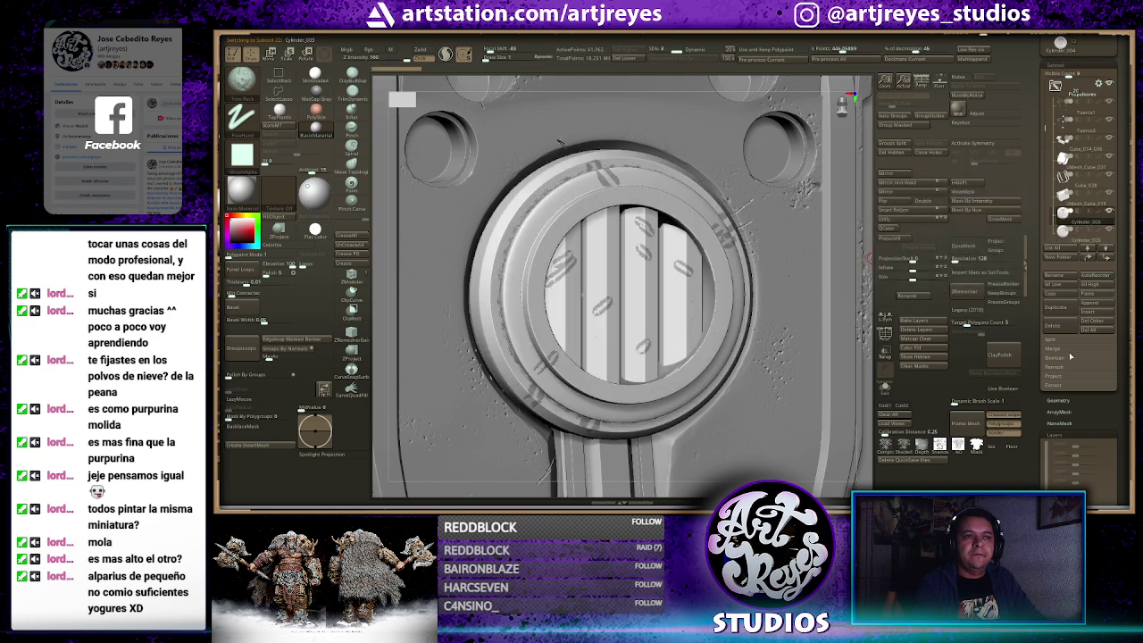
click(1054, 329)
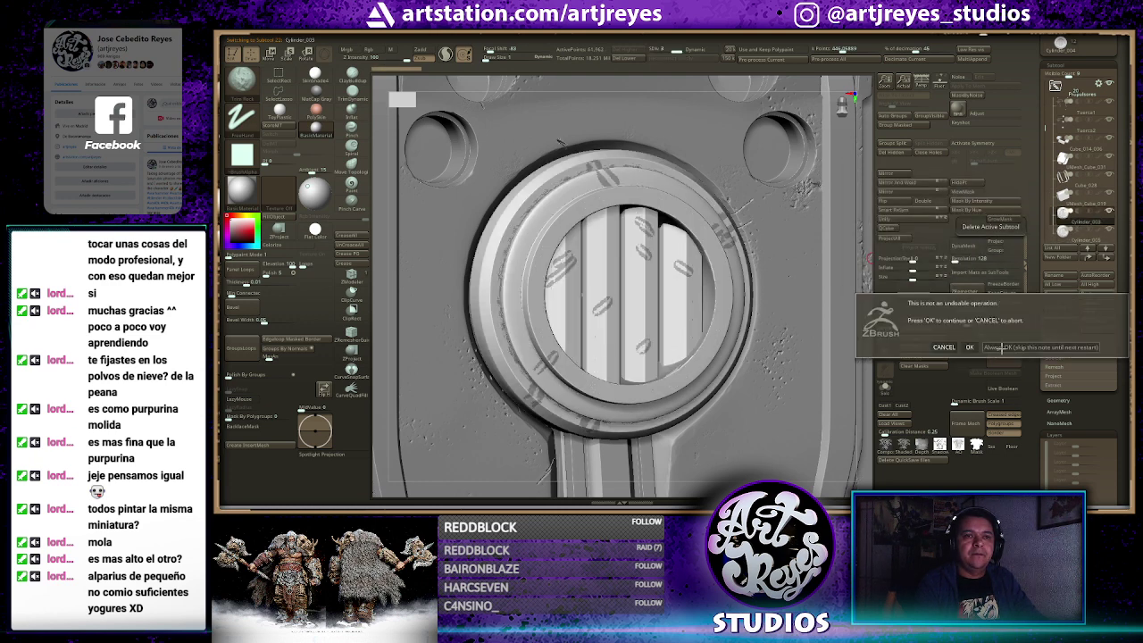
click(971, 348)
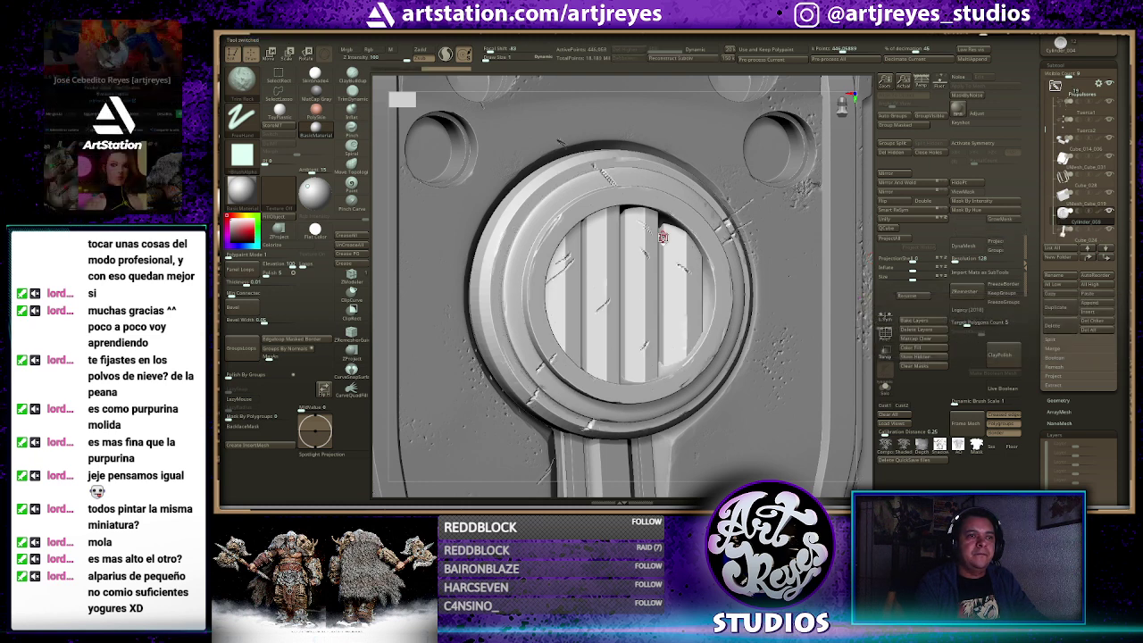
Frame the thruster model and save it over Propulsores_Alpharius_Detalles_F, confirming the overwrite
key(f)
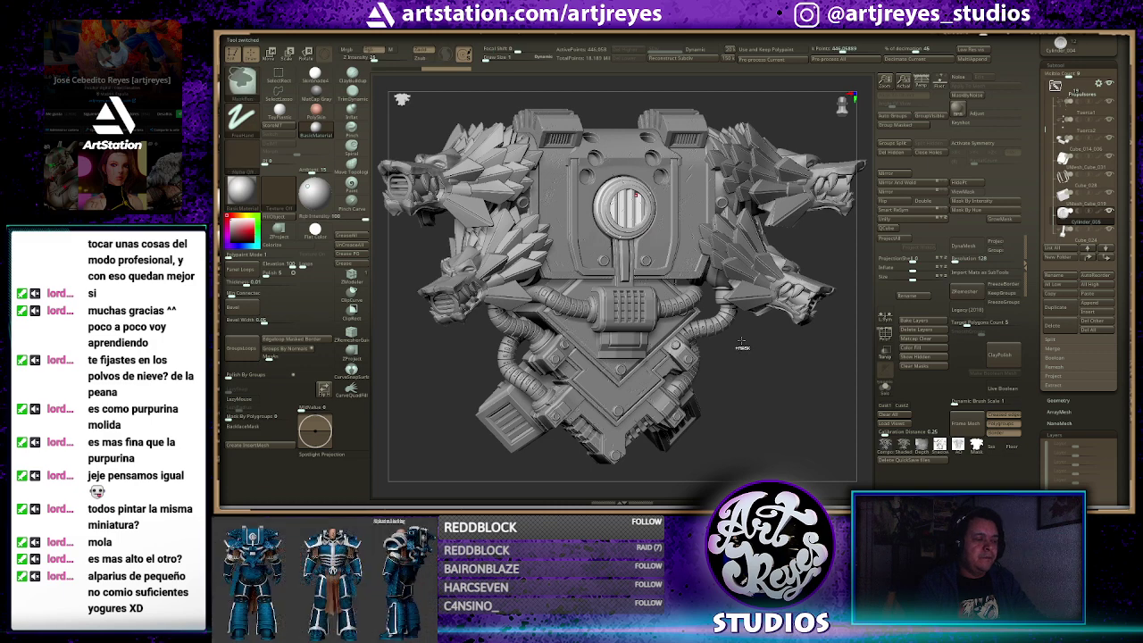
key(ctrl+s)
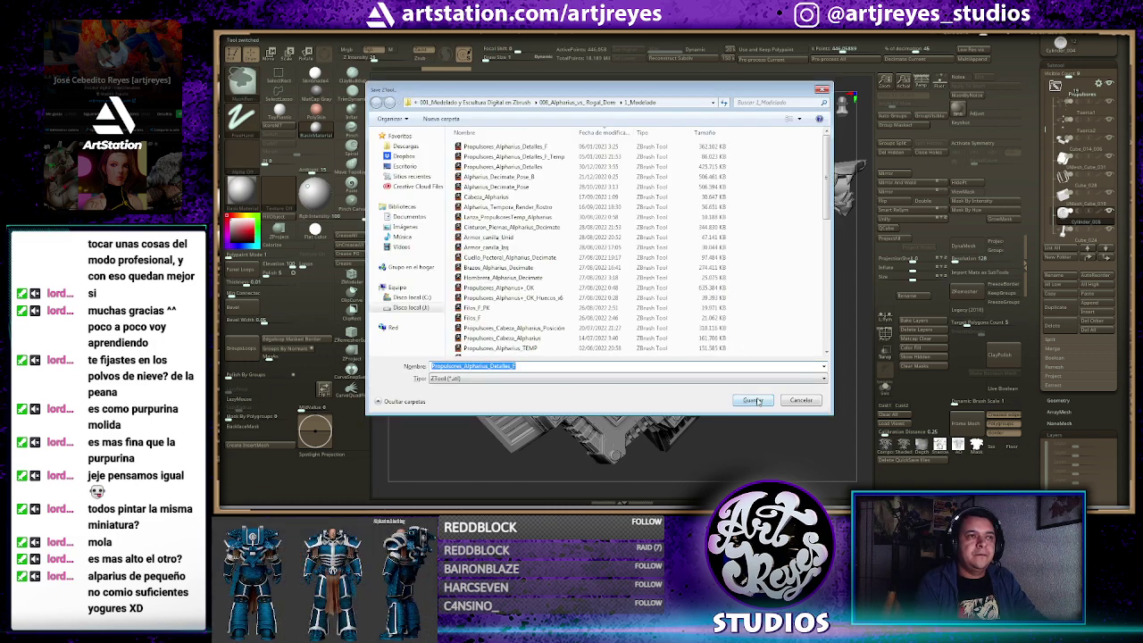
click(753, 401)
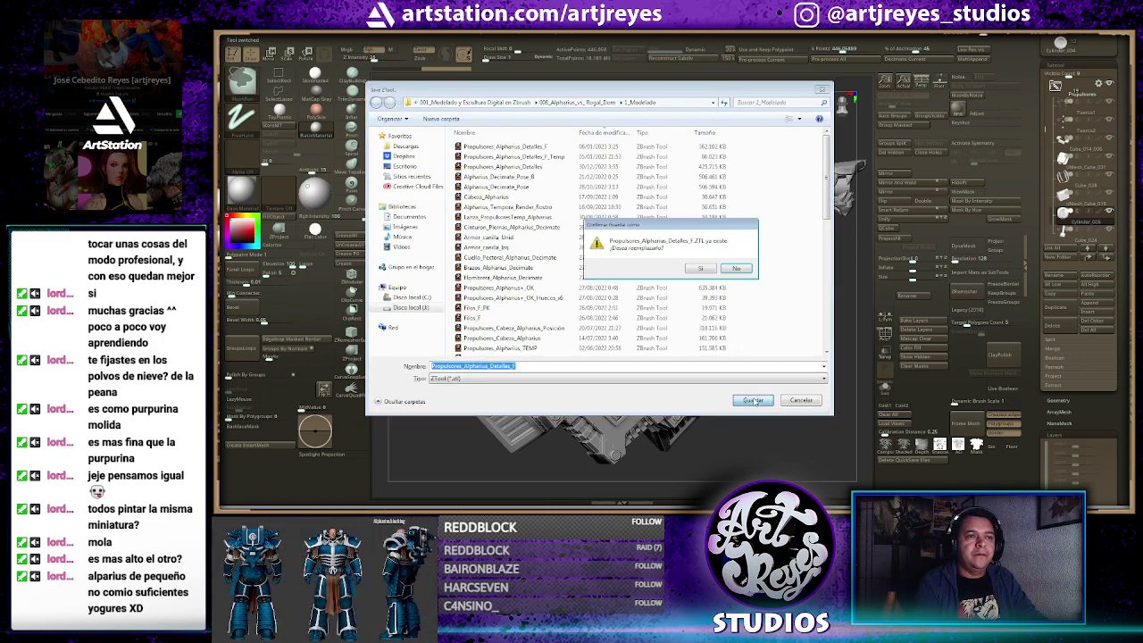
click(713, 268)
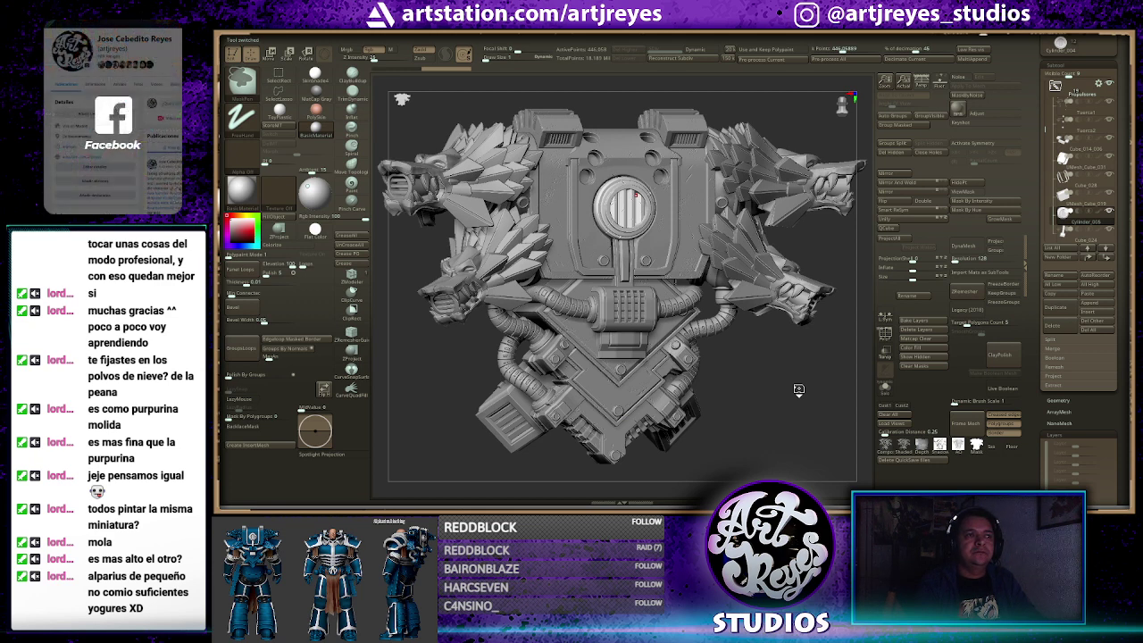
Switch brushes, then save the other version over Propulsores_Alpharius_Detalles_F_Temp, confirming the replace
key(ctrl)
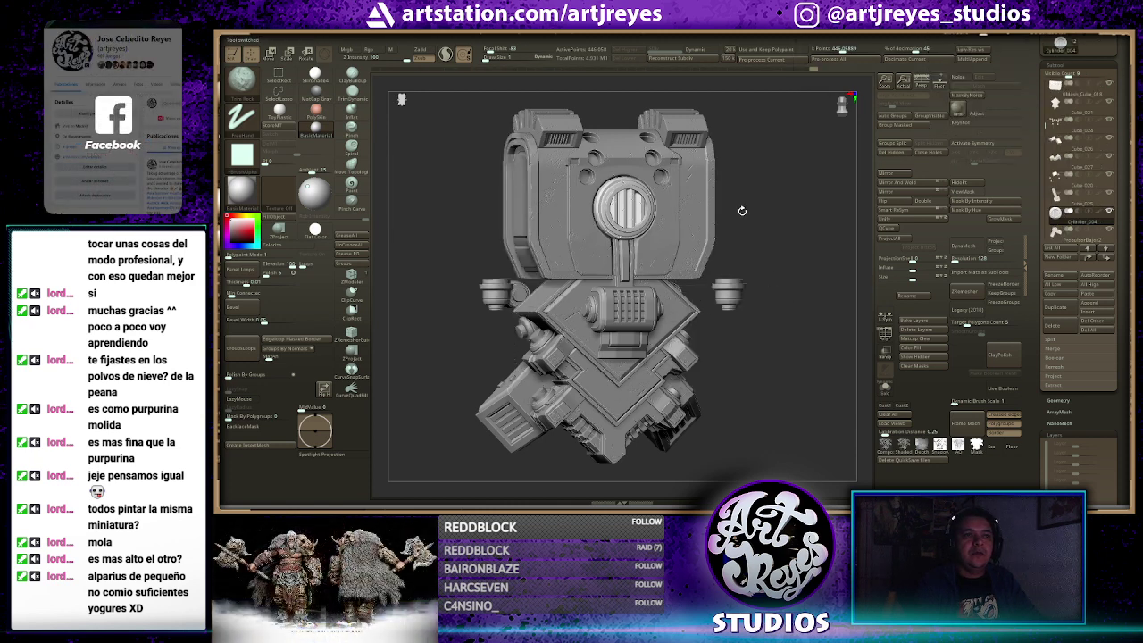
key(ctrl)
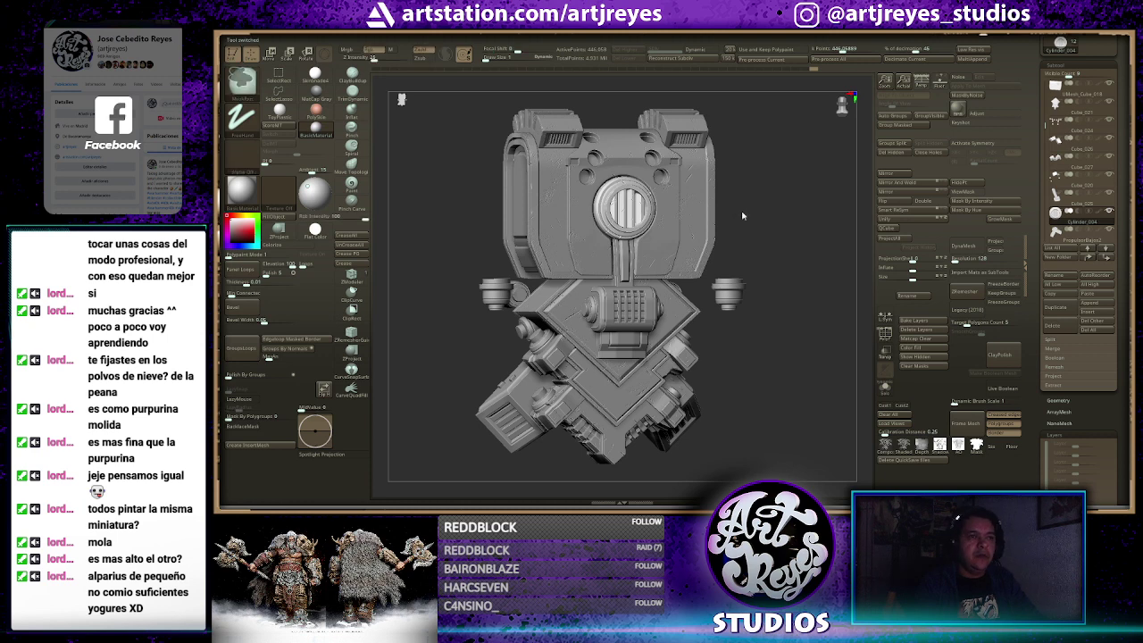
key(ctrl+s)
click(752, 400)
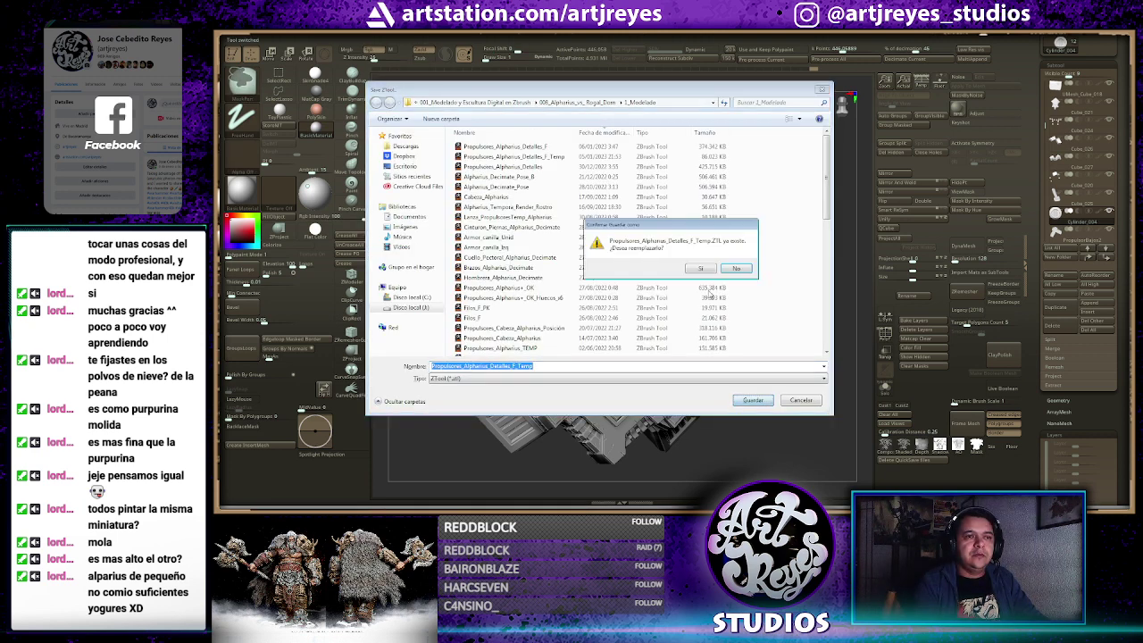
click(701, 268)
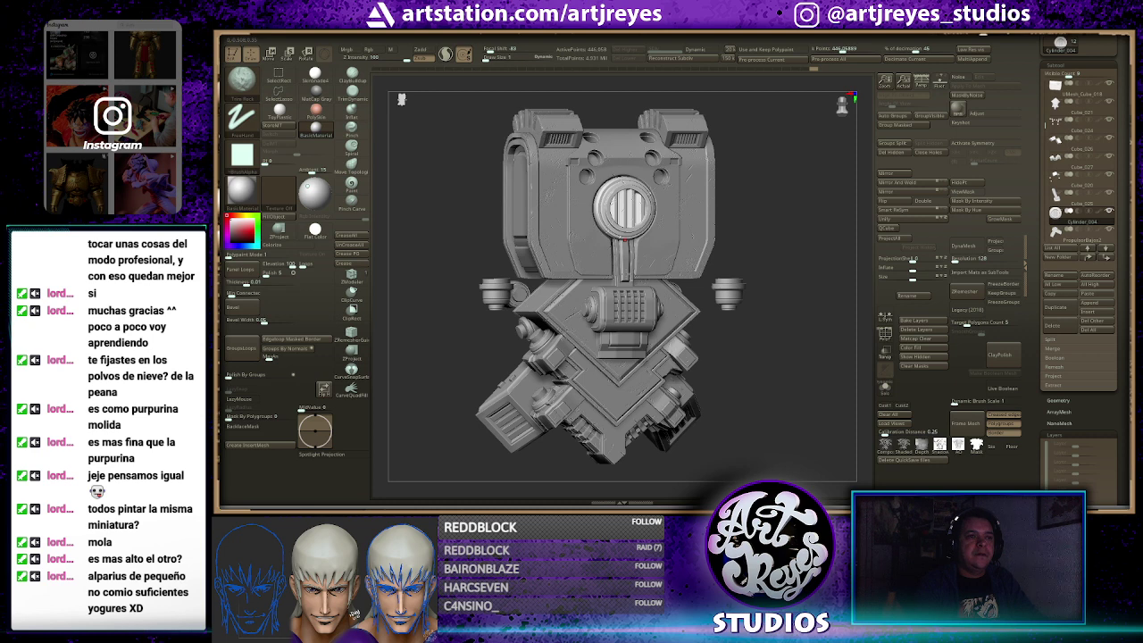
Solo the Cube_025 pillar in front view and subdivide it with Ctrl+D to about 2.9 million polygons
click(1080, 192)
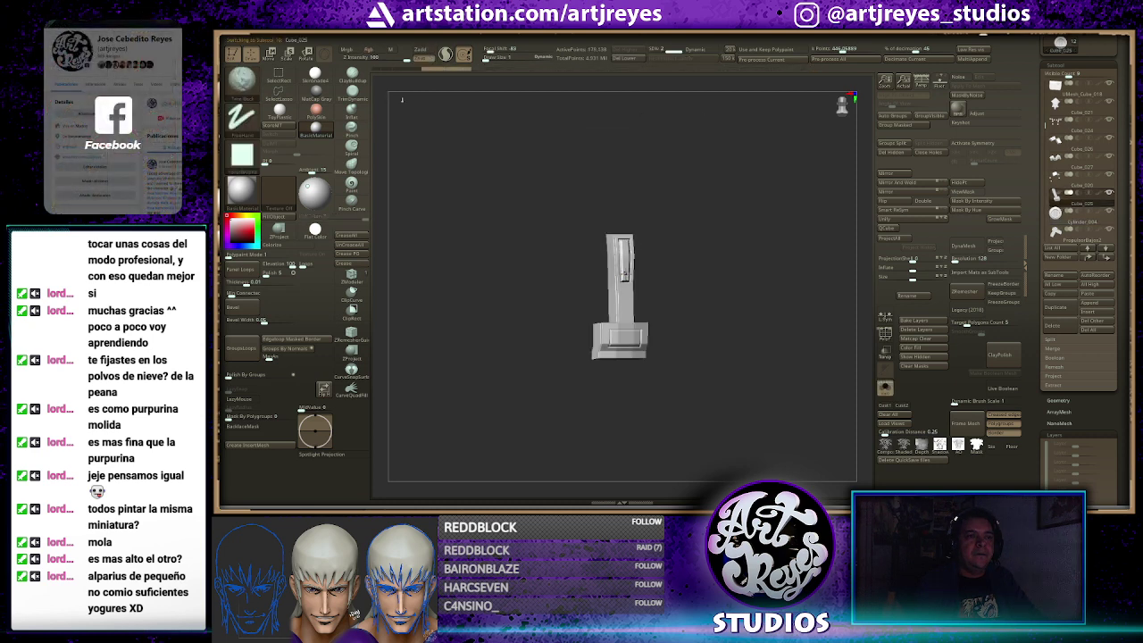
key(f)
drag(709, 329, 703, 264)
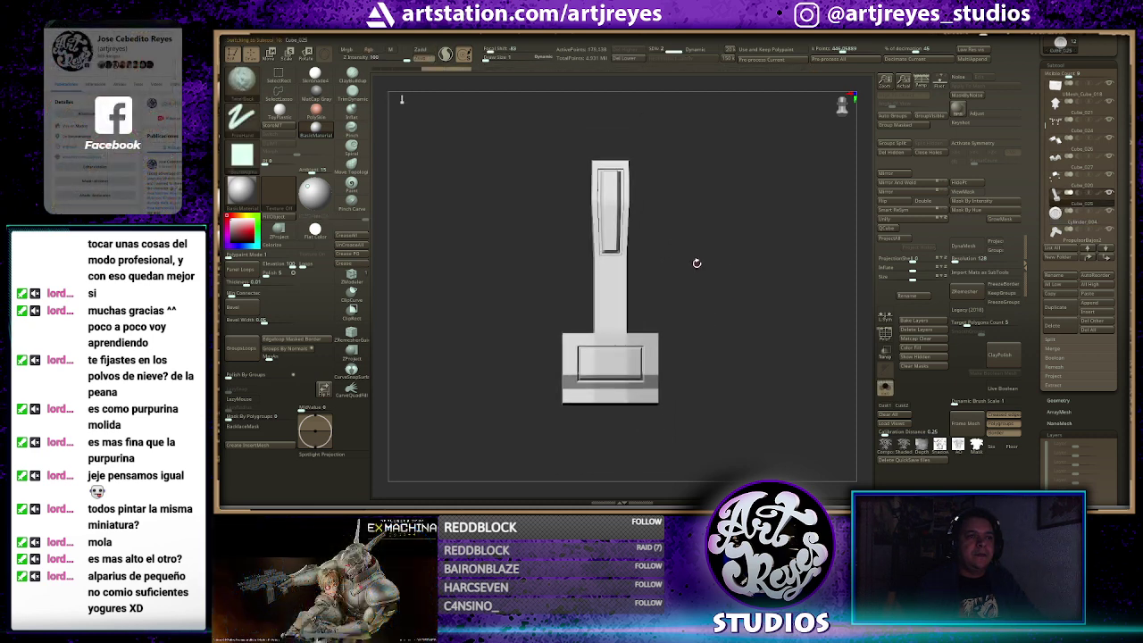
scroll(704, 265, up, 2)
scroll(717, 295, up, 2)
scroll(694, 222, up, 2)
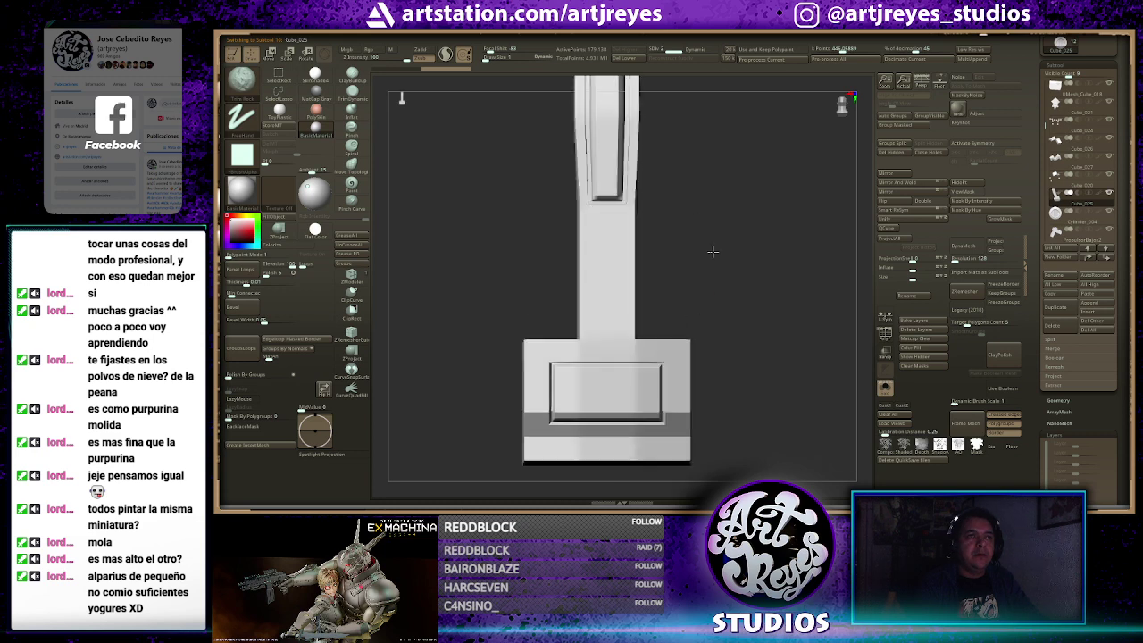
scroll(712, 250, up, 3)
scroll(701, 235, down, 2)
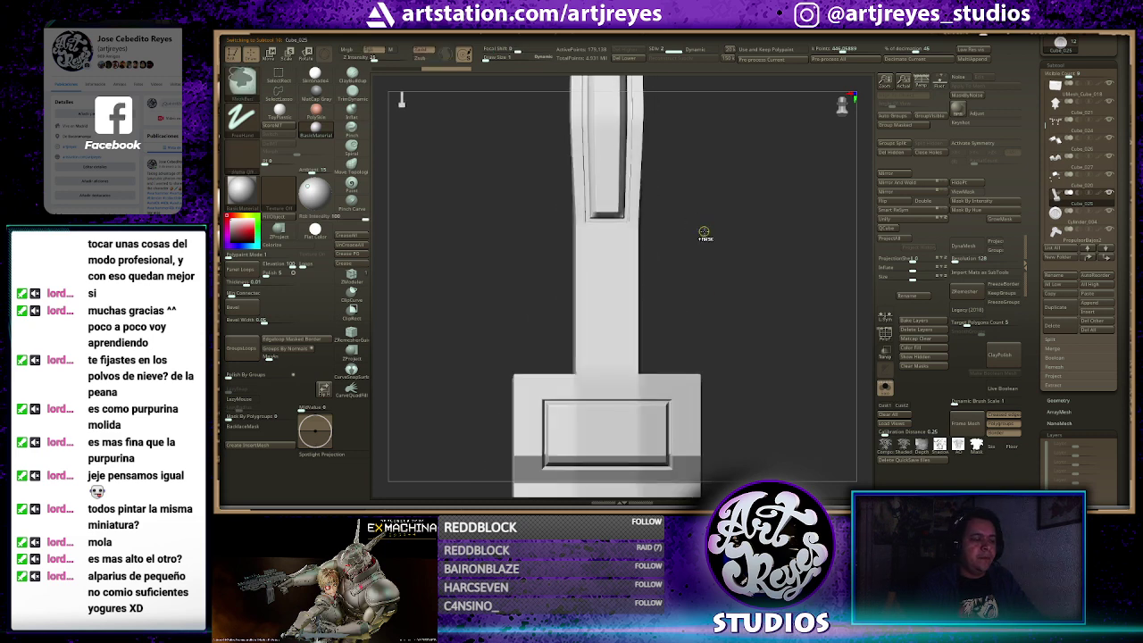
key(ctrl+d)
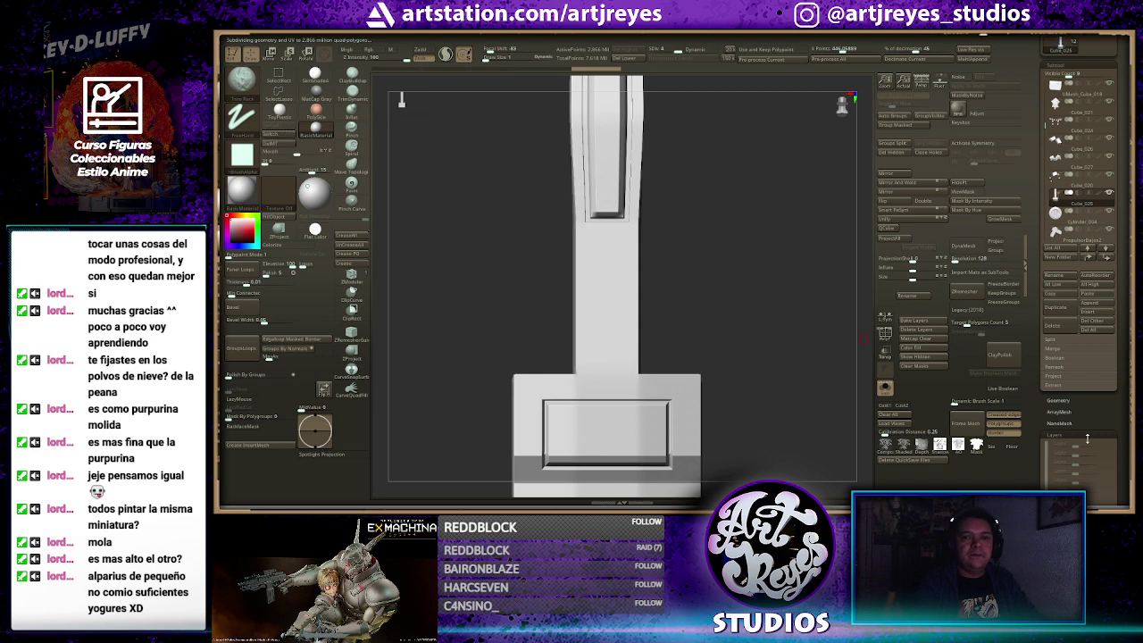
Add a new empty sculpting layer to the pillar for damage
drag(1042, 413, 1034, 358)
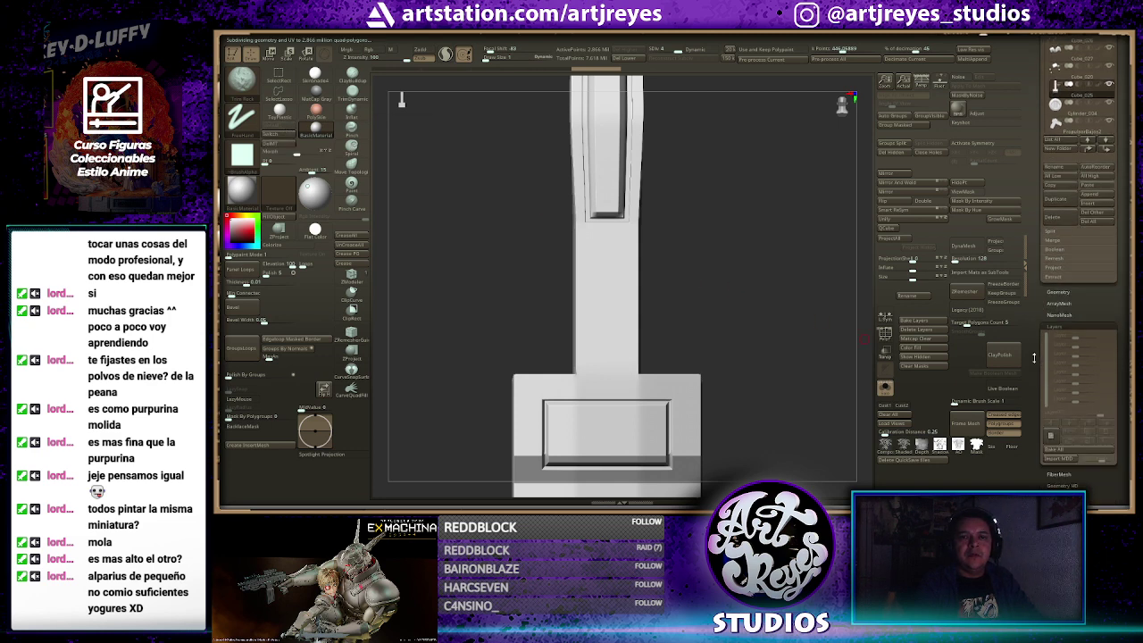
click(1053, 437)
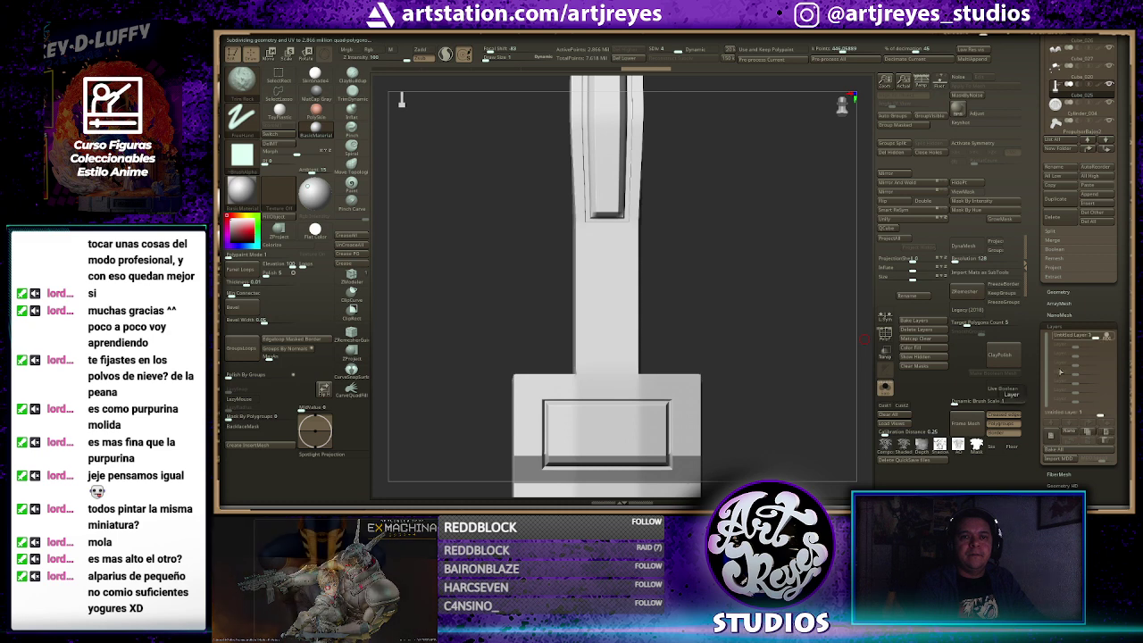
alt+drag(729, 231, 742, 310)
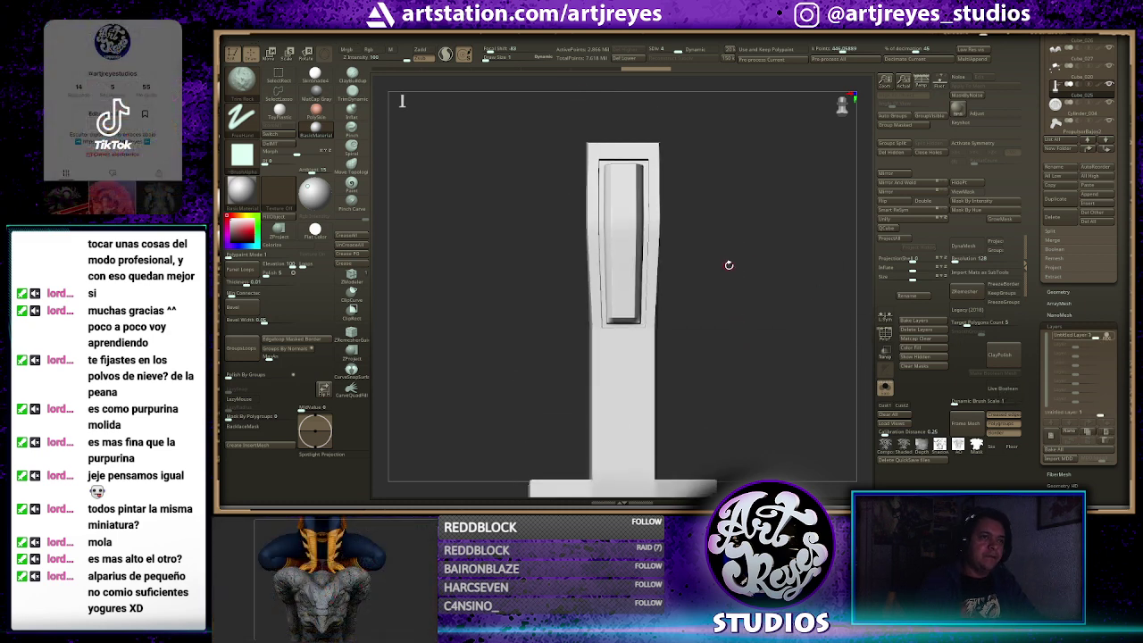
key(b)
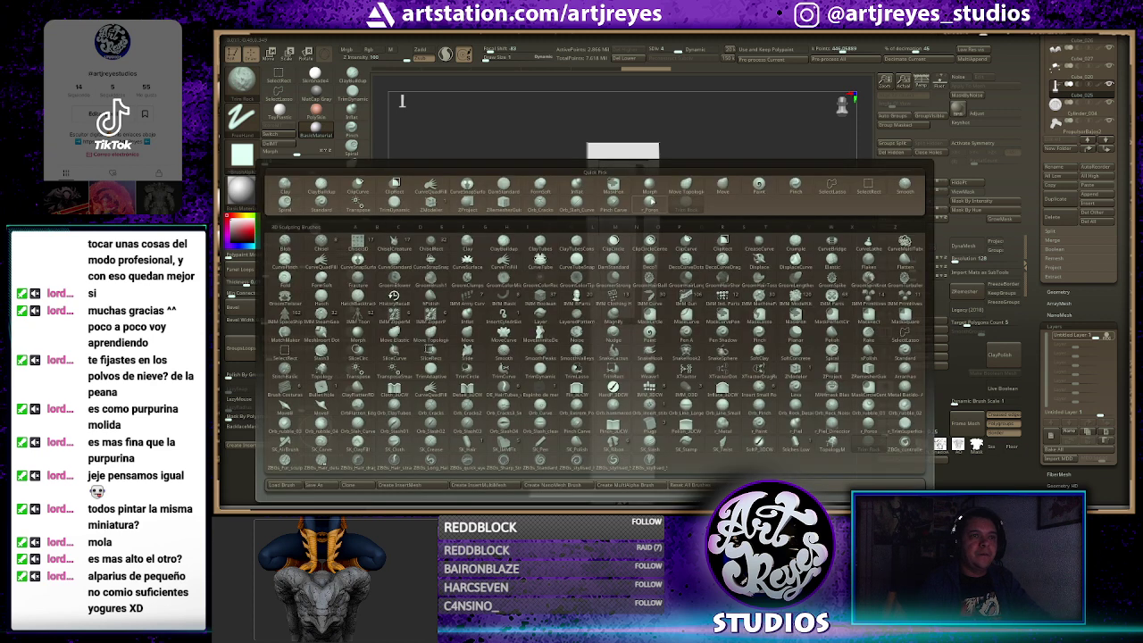
Cut small scratches into the pillar and the block below the vented cylinder with Orb_Slash_Curve
click(580, 203)
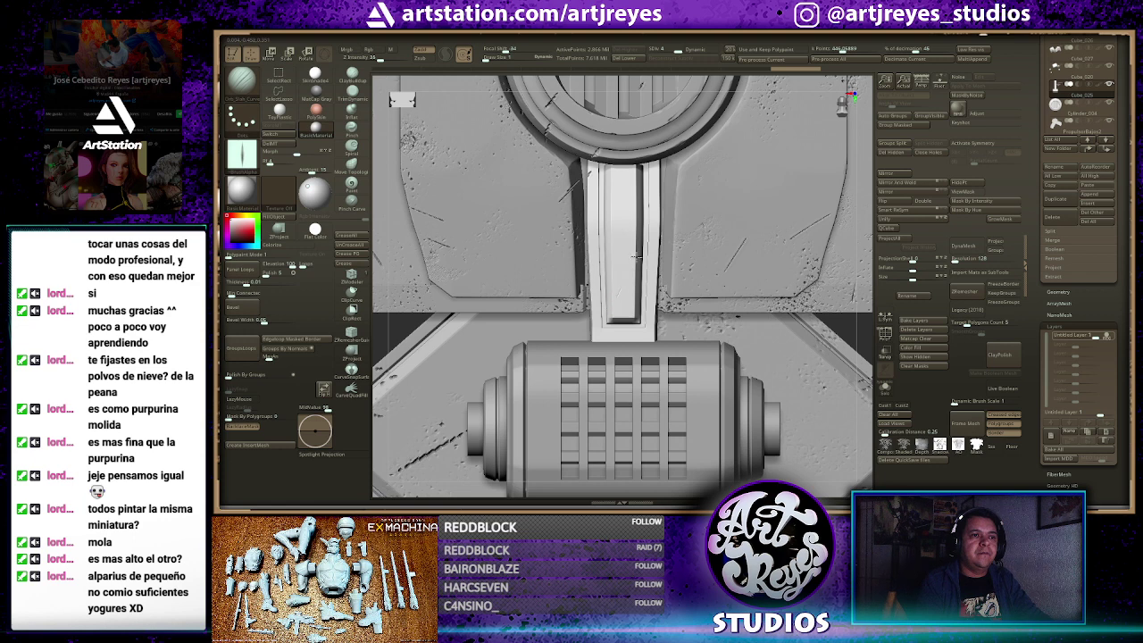
drag(612, 299, 618, 282)
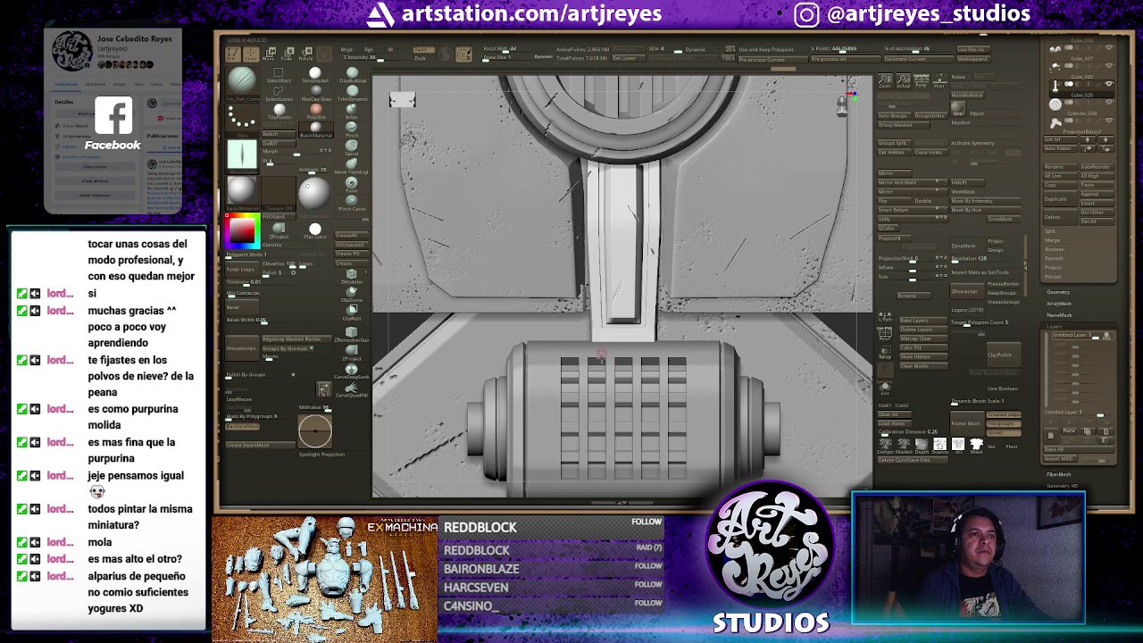
key(shift+alt+s)
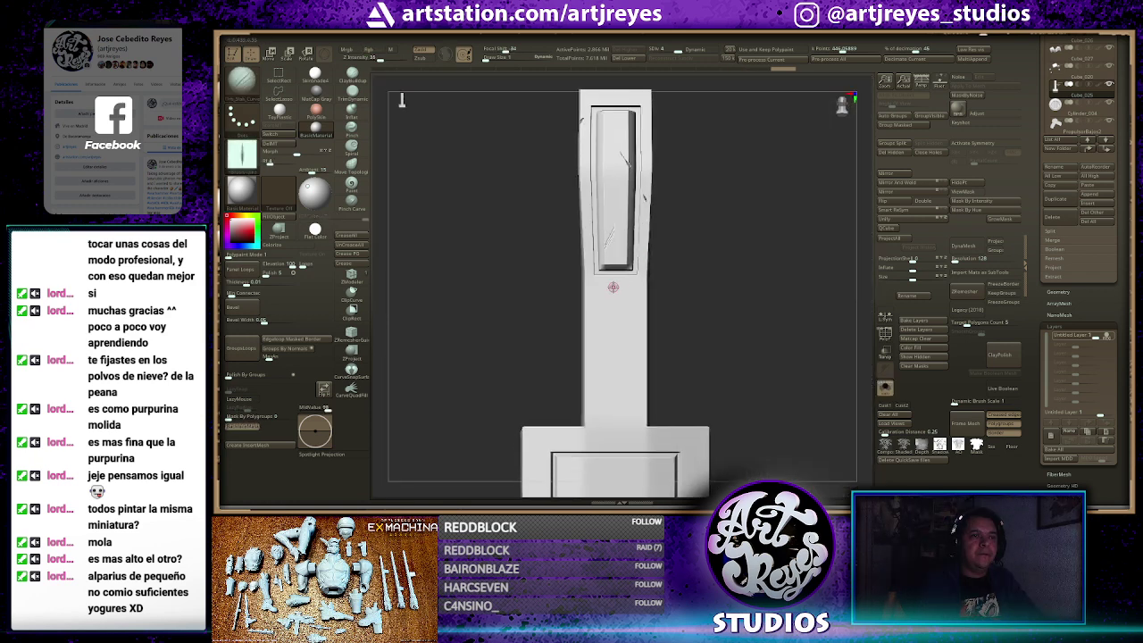
key(shift+alt+s)
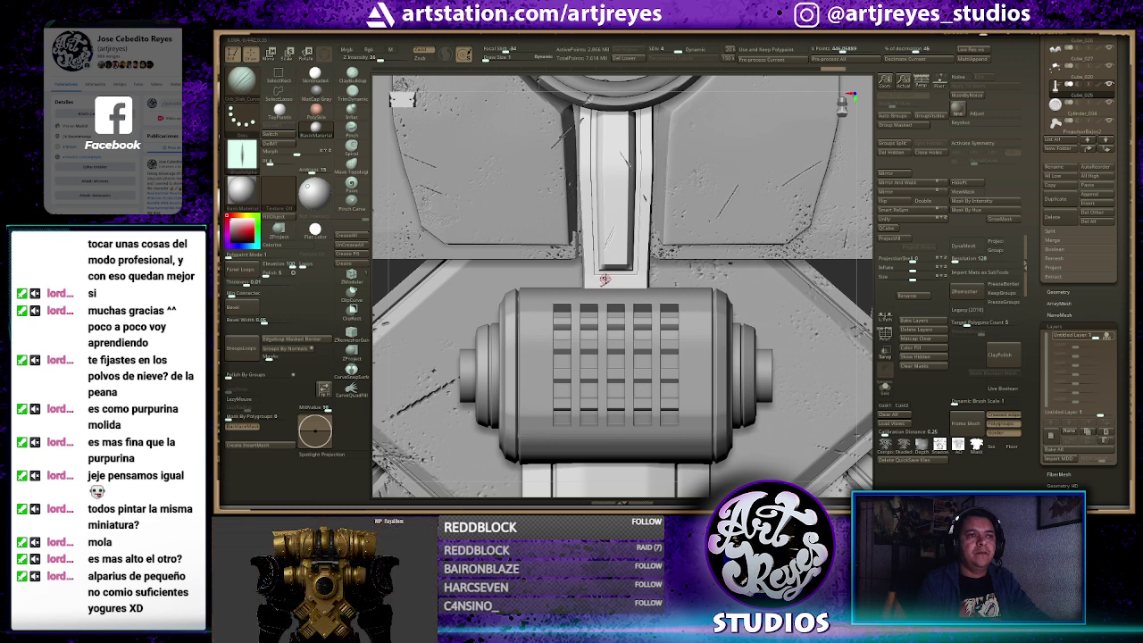
key(shift+alt+s)
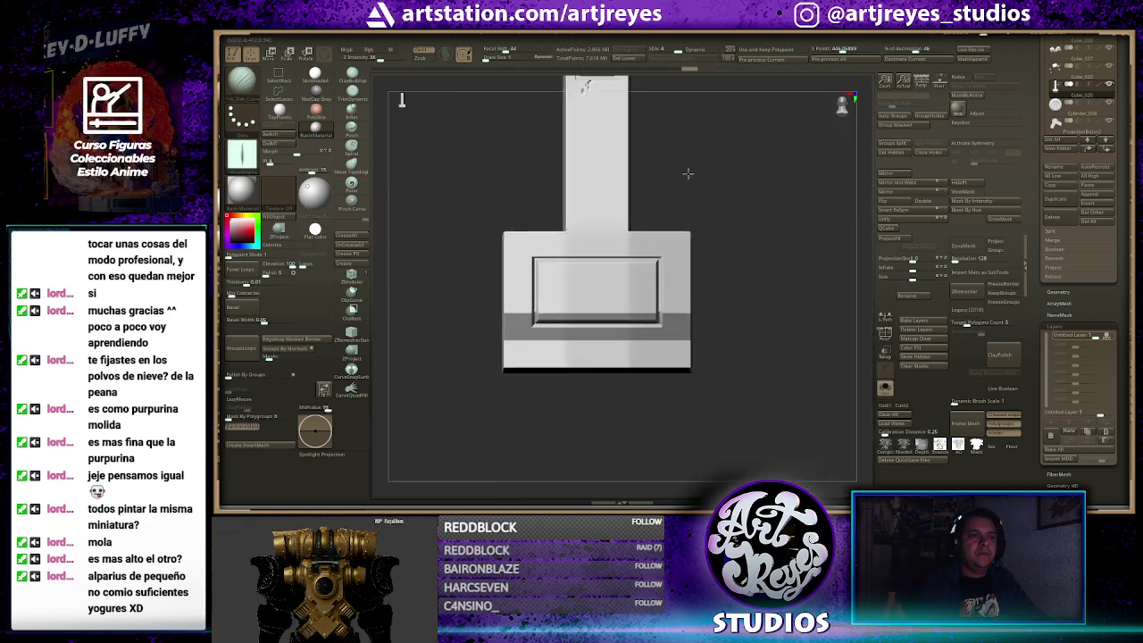
key(shift+alt+s)
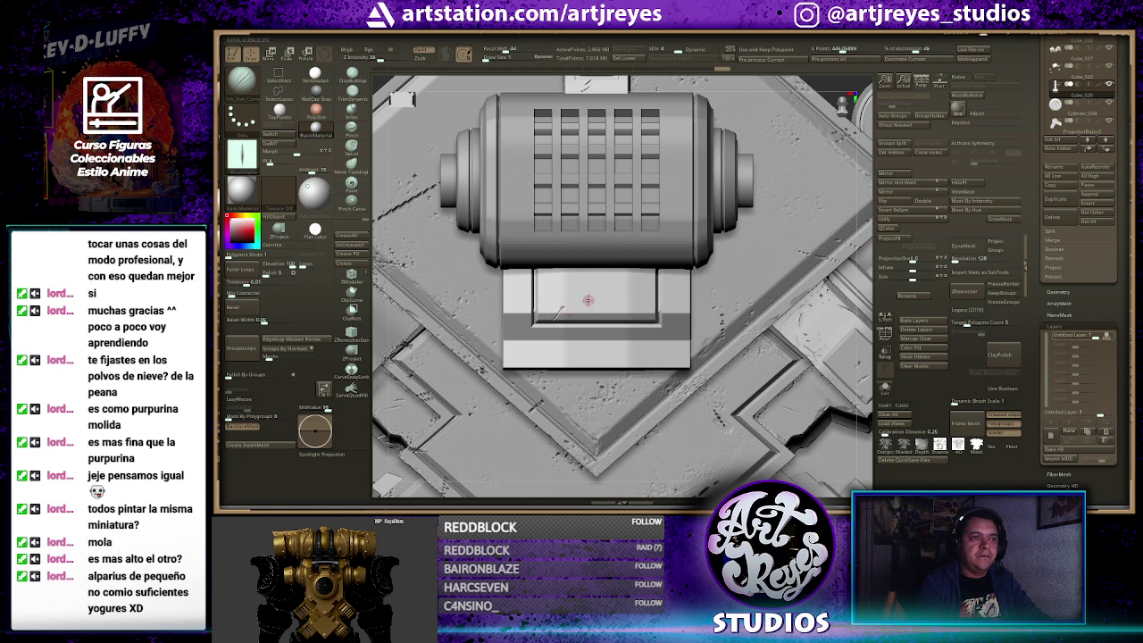
drag(577, 313, 583, 305)
drag(531, 355, 533, 351)
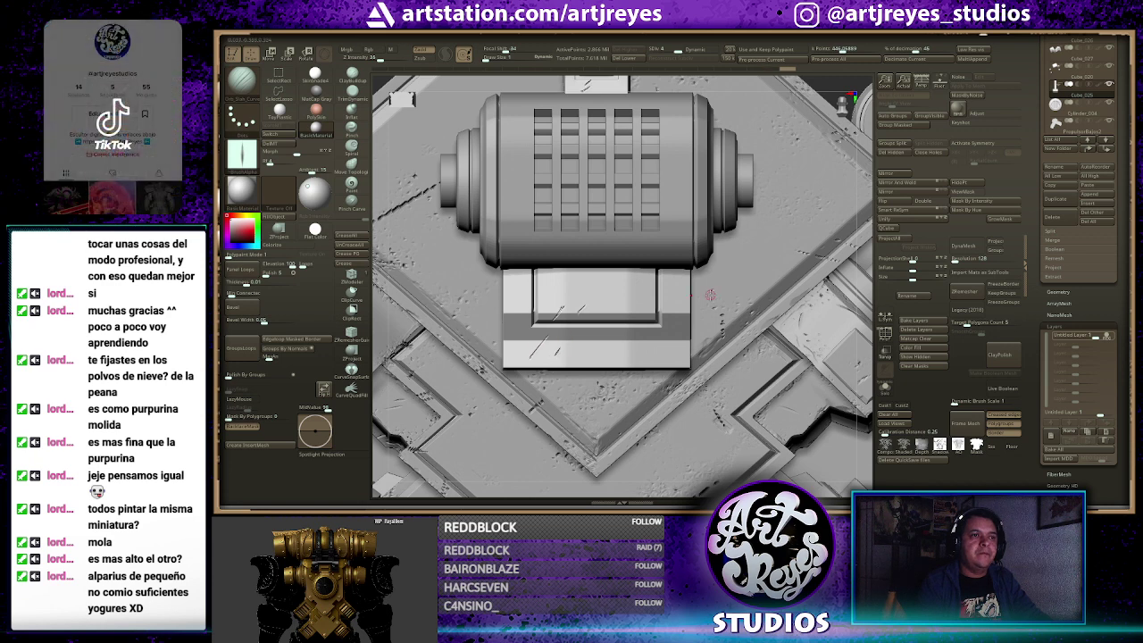
Isolate the handle and white block pieces in turn to inspect them from other sides
ctrl+shift+click(687, 323)
drag(688, 323, 665, 286)
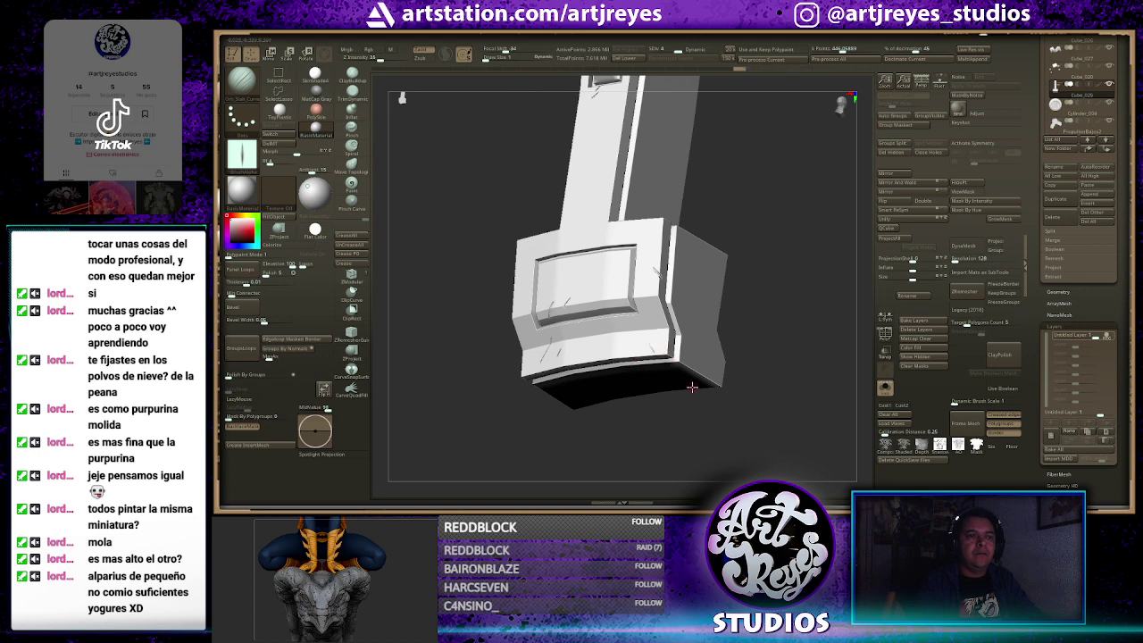
key(shift)
key(ctrl+shift+f)
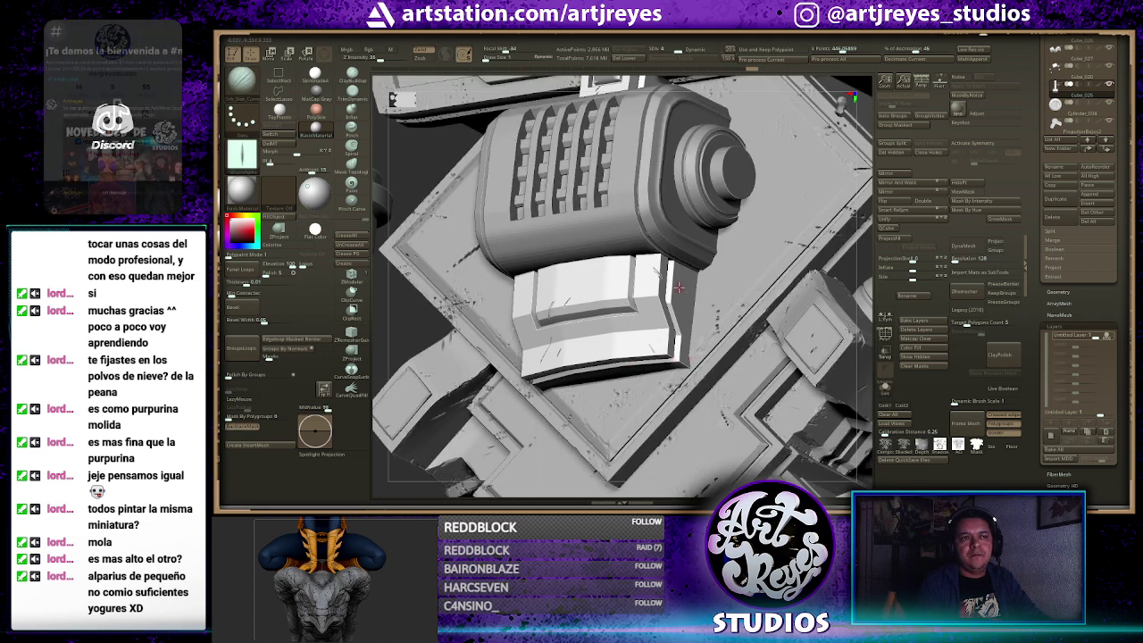
ctrl+shift+click(687, 344)
drag(460, 400, 544, 306)
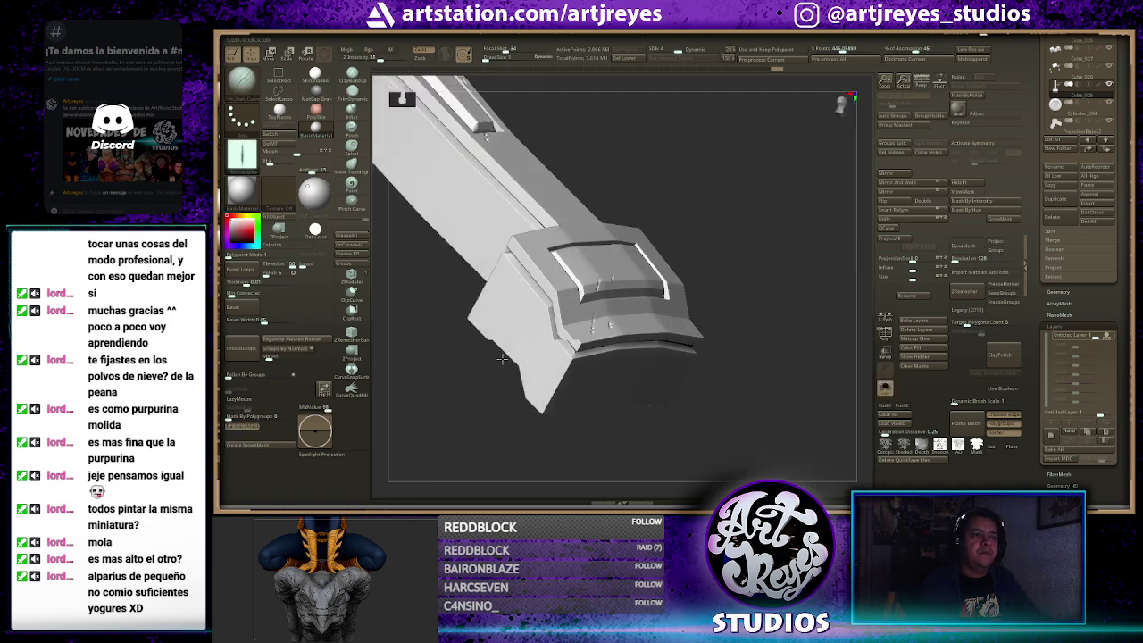
ctrl+shift+click(542, 305)
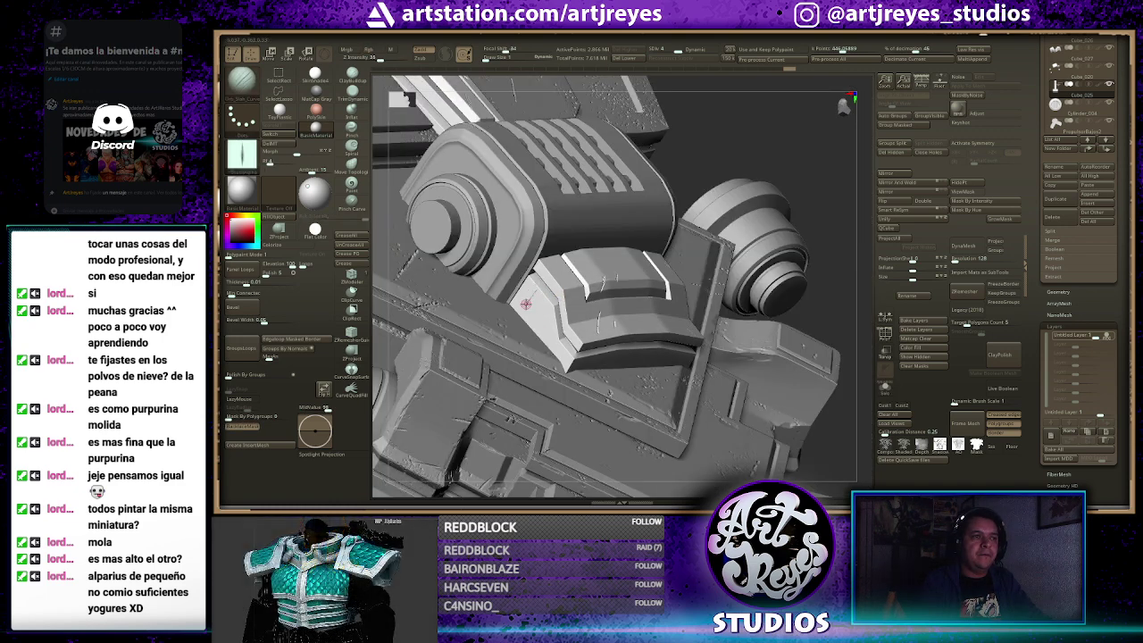
key(space)
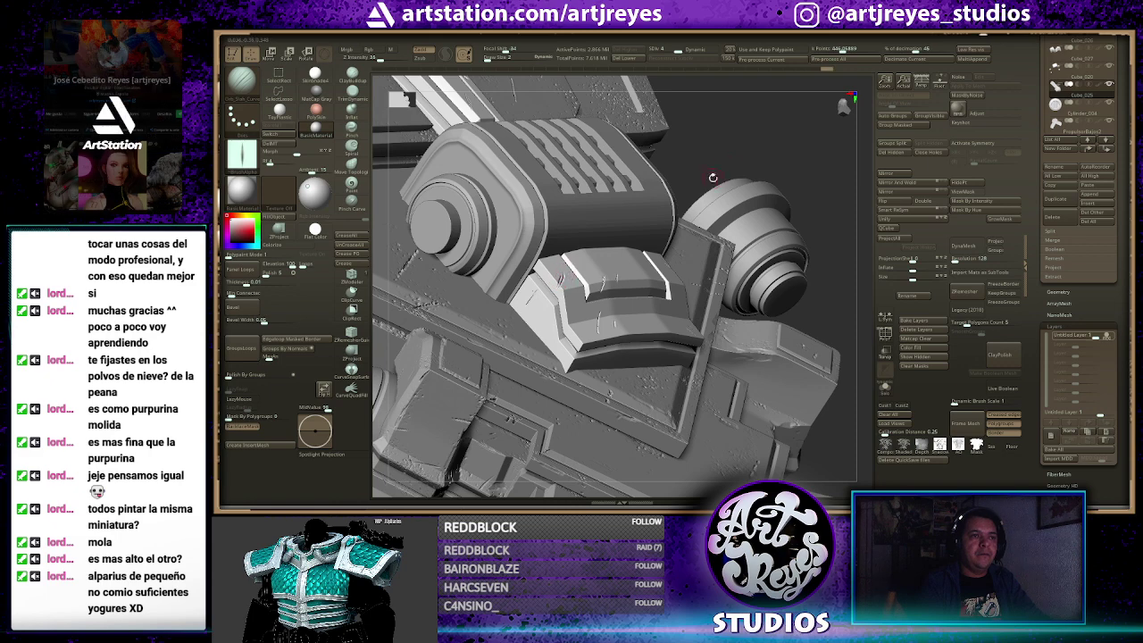
Isolate the pillar piece and turn it upright to a front and right-side view
click(885, 387)
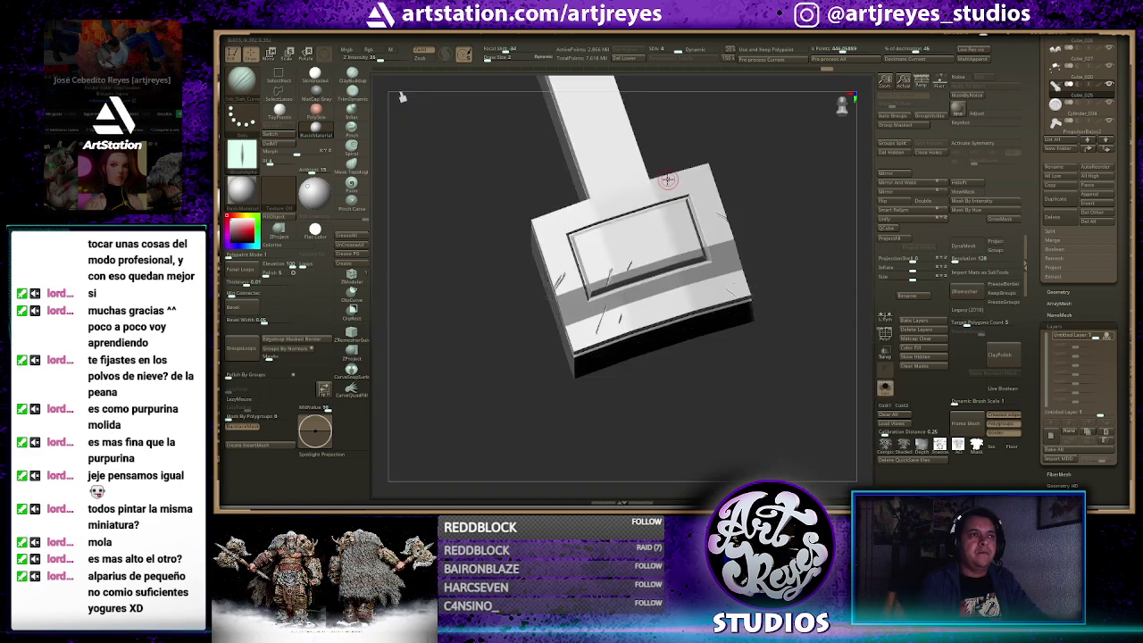
mouse_move(710, 123)
mouse_down()
mouse_move(696, 265)
mouse_move(661, 212)
mouse_up()
scroll(660, 212, up, 3)
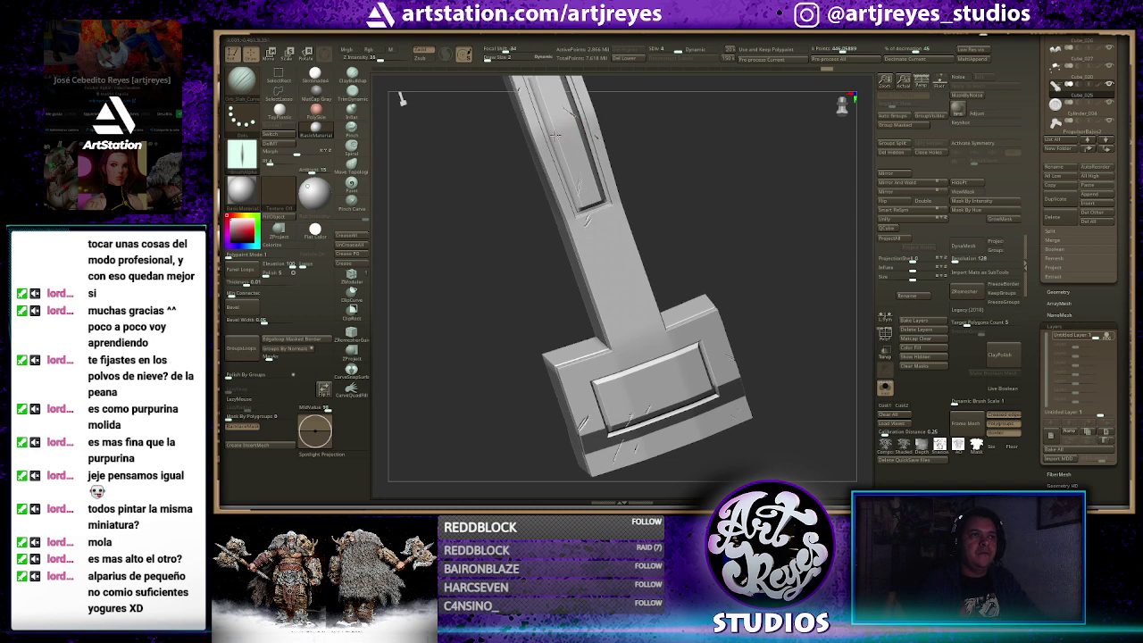
shift+drag(715, 232, 668, 209)
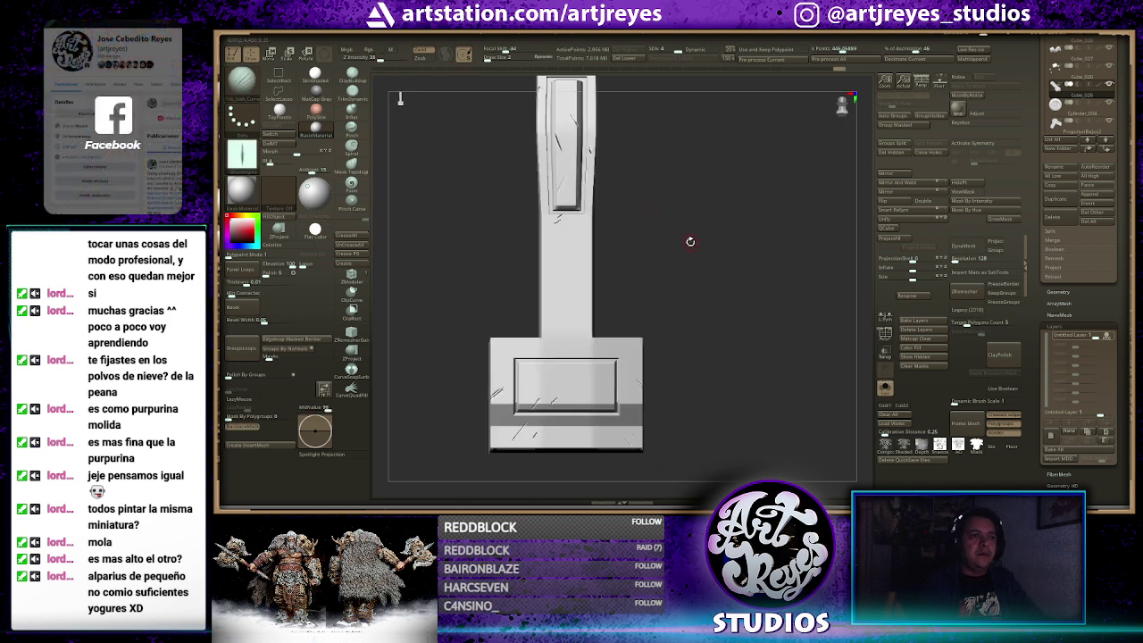
drag(690, 241, 679, 233)
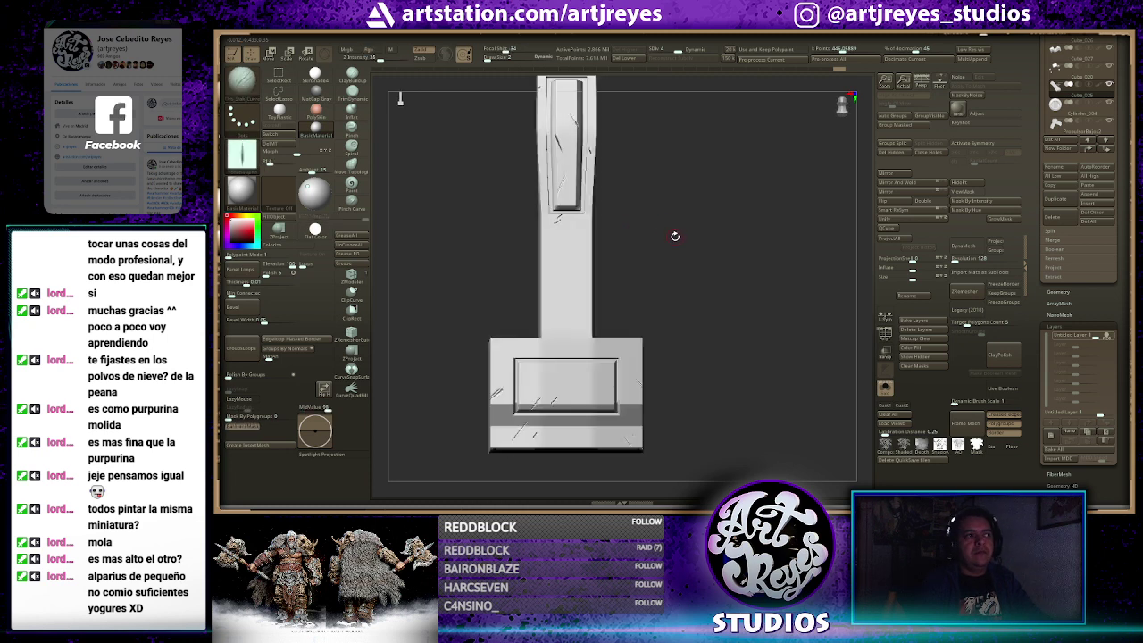
Choose a damage brush, zoom in below the pillar's window recess and adjust brush settings
key(b)
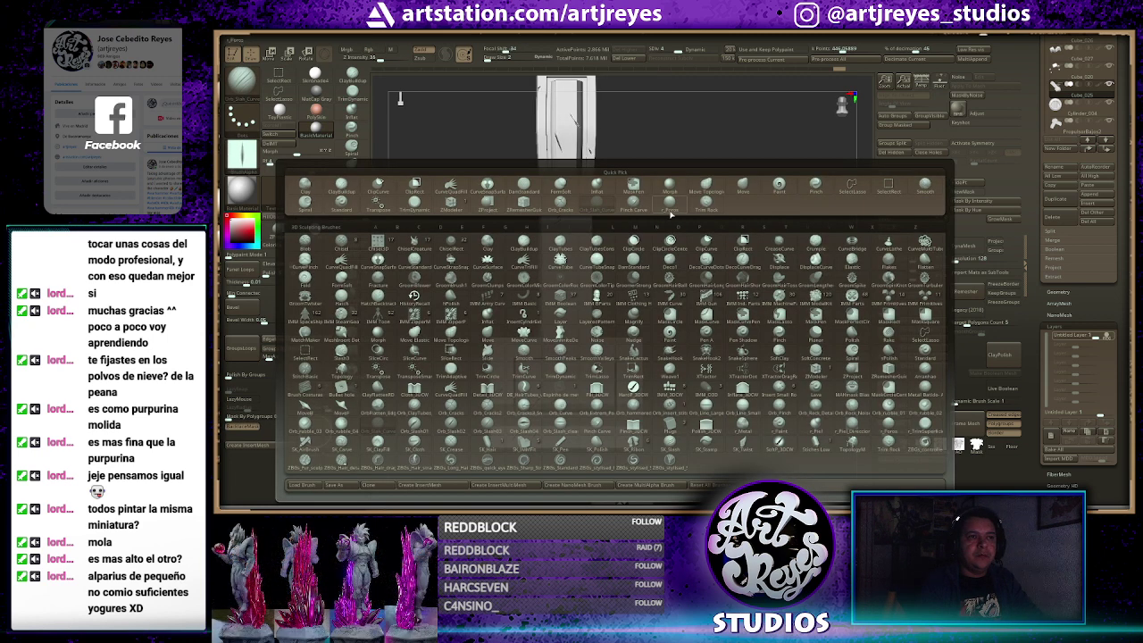
click(699, 208)
drag(633, 232, 651, 229)
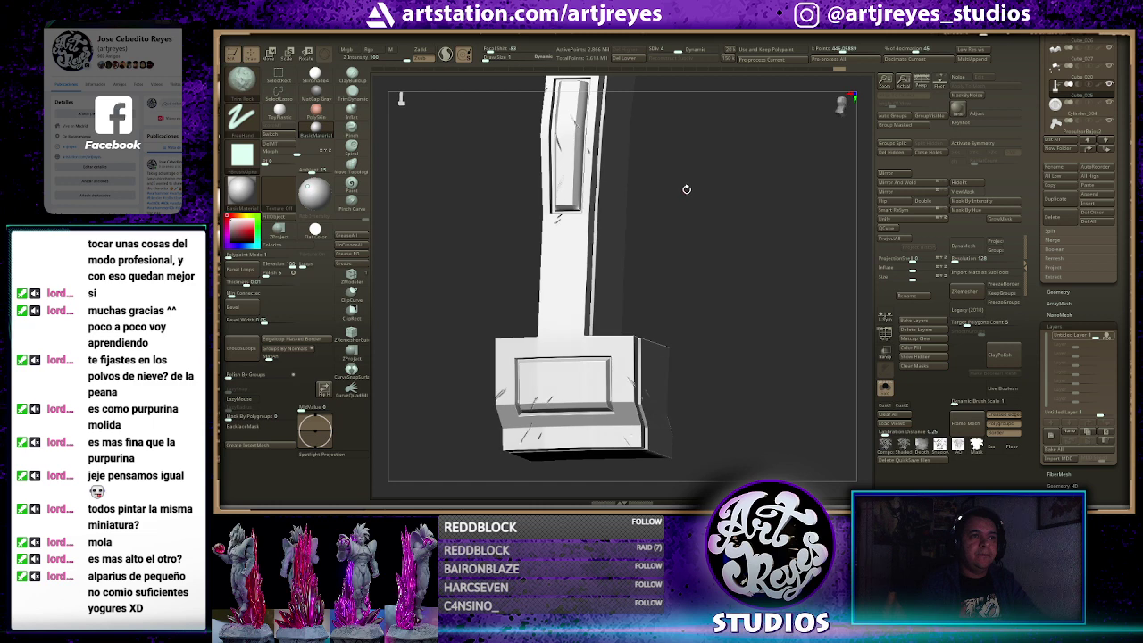
mouse_move(684, 186)
alt+mouse_down()
mouse_move(708, 258)
mouse_move(619, 332)
alt+mouse_up()
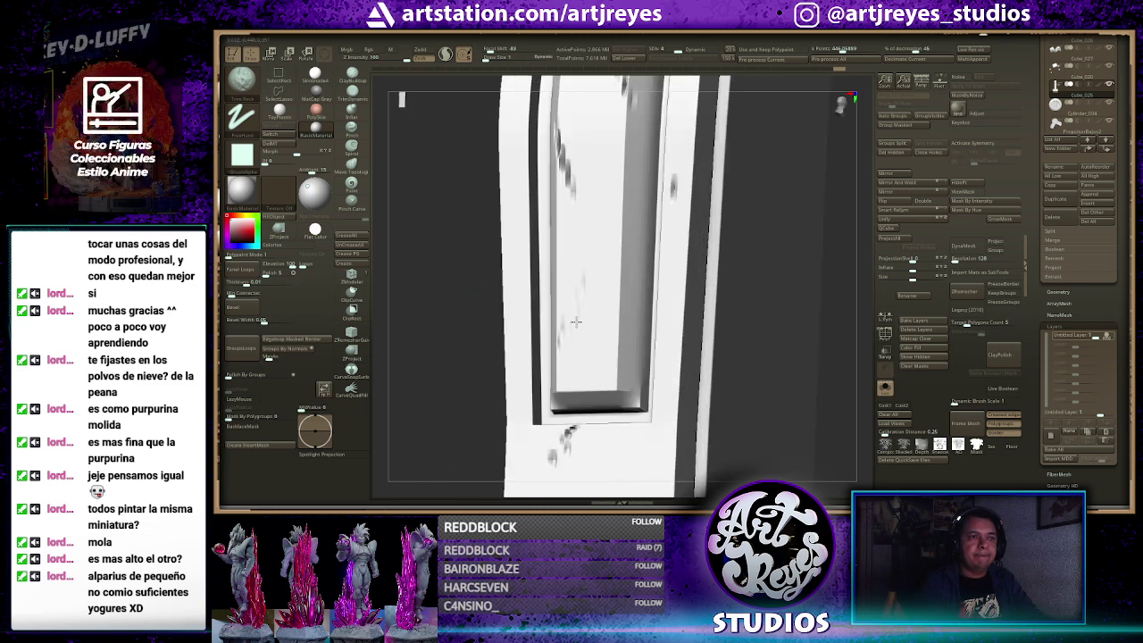
key(space)
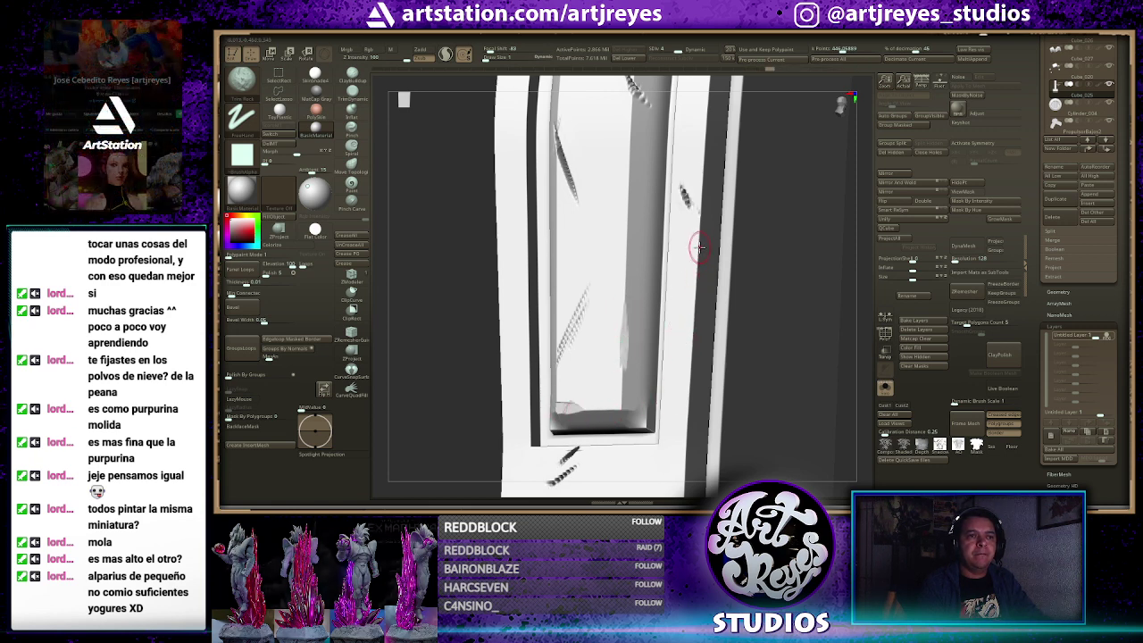
key(shift)
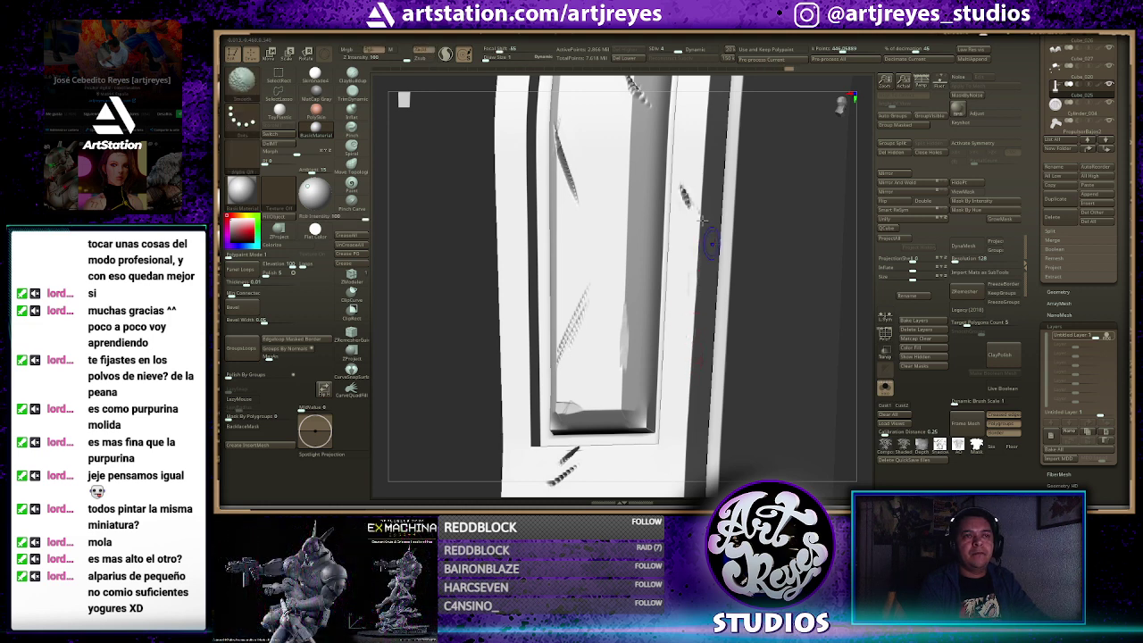
ctrl+shift+click(704, 221)
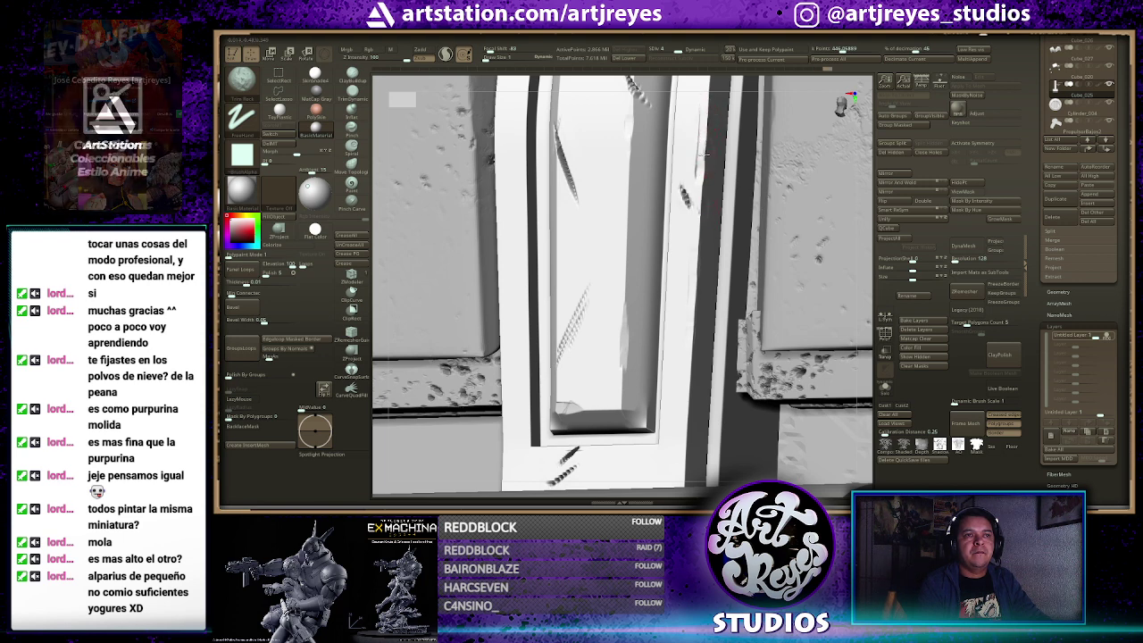
Toggle isolation of the vertical frame piece to check the chipped band from the side
ctrl+shift+click(678, 311)
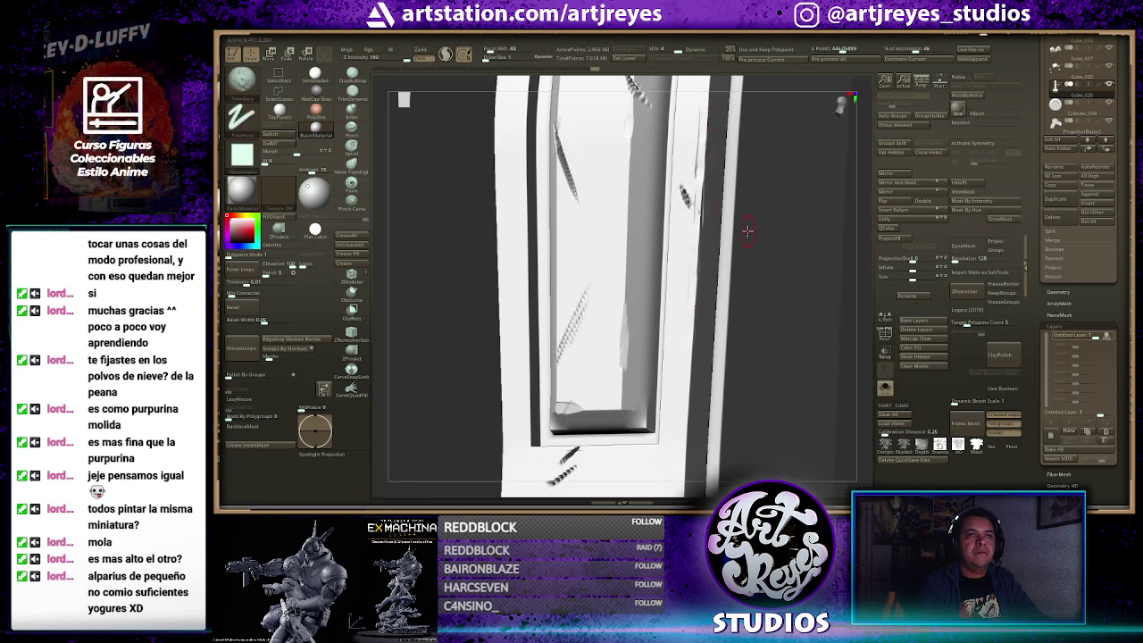
mouse_move(852, 259)
mouse_down()
mouse_move(582, 217)
mouse_move(606, 256)
mouse_move(556, 288)
mouse_up()
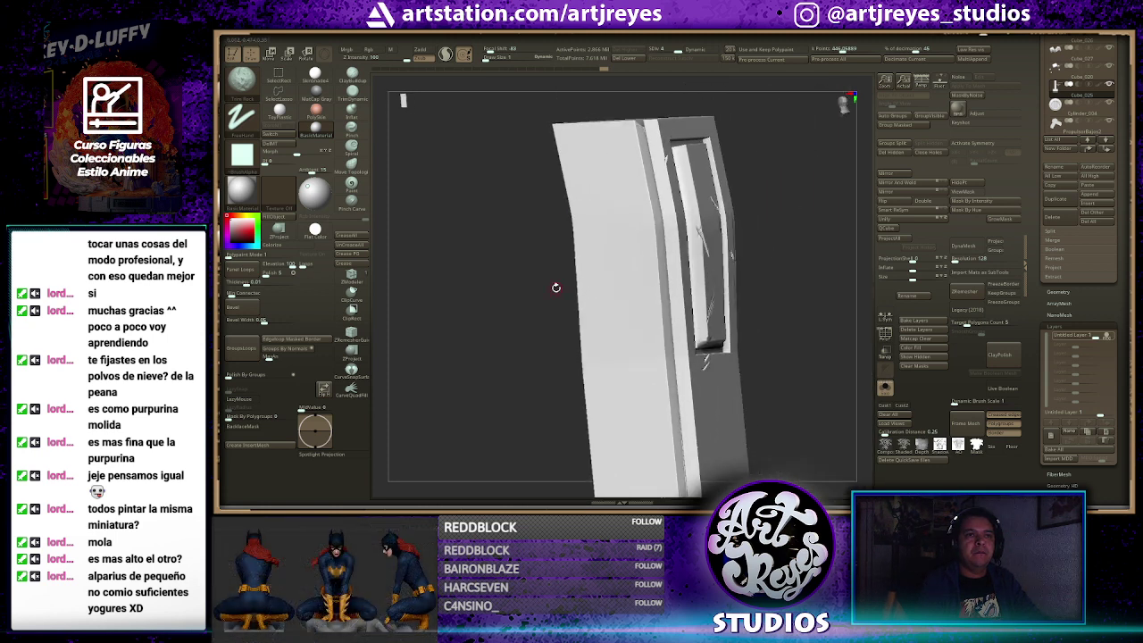
ctrl+shift+click(657, 152)
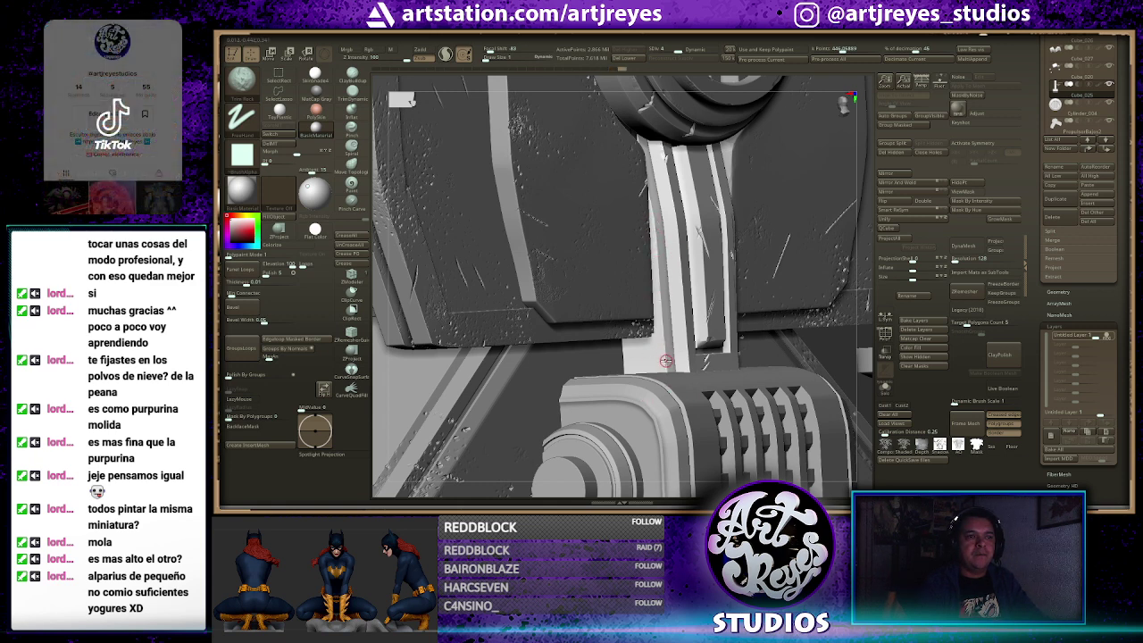
ctrl+shift+click(733, 359)
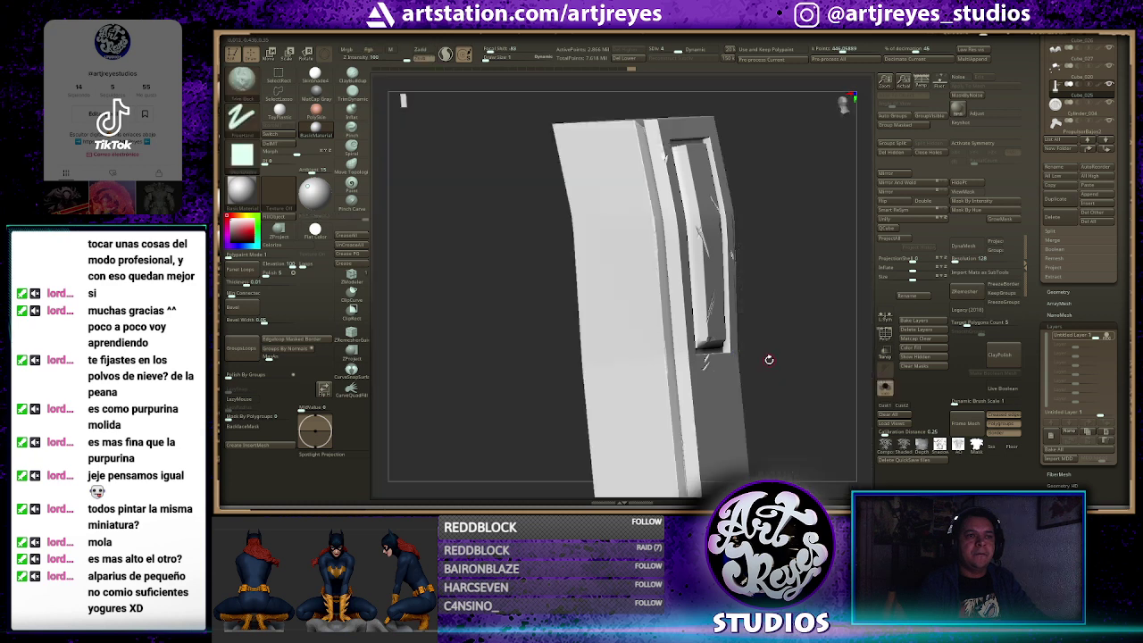
mouse_move(765, 357)
mouse_down()
mouse_move(724, 272)
mouse_move(580, 321)
mouse_up()
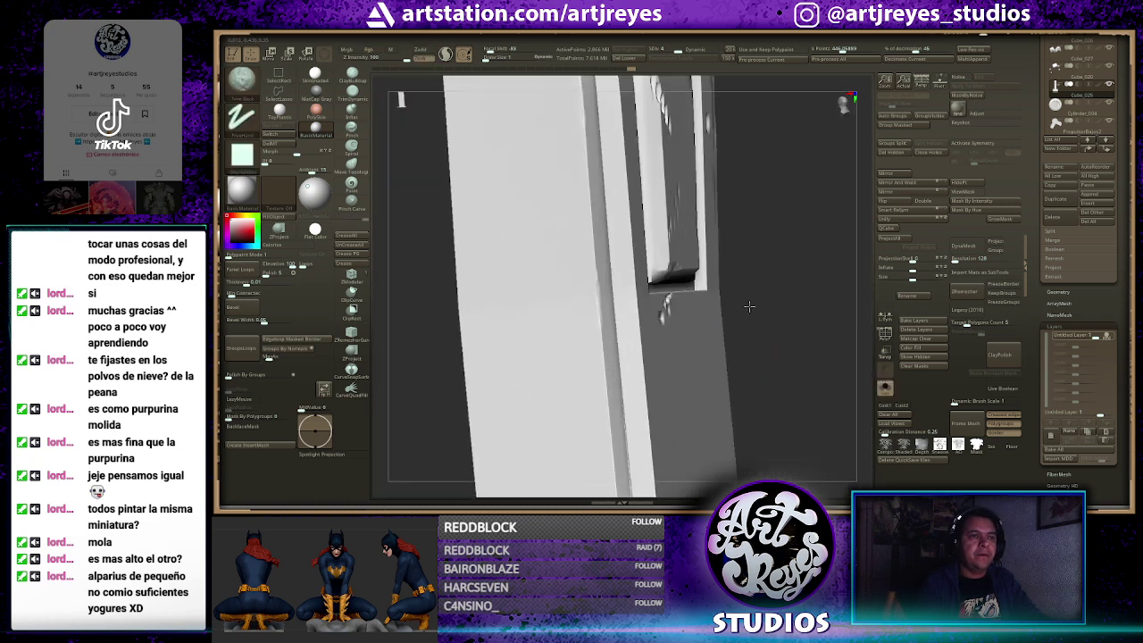
ctrl+shift+click(579, 330)
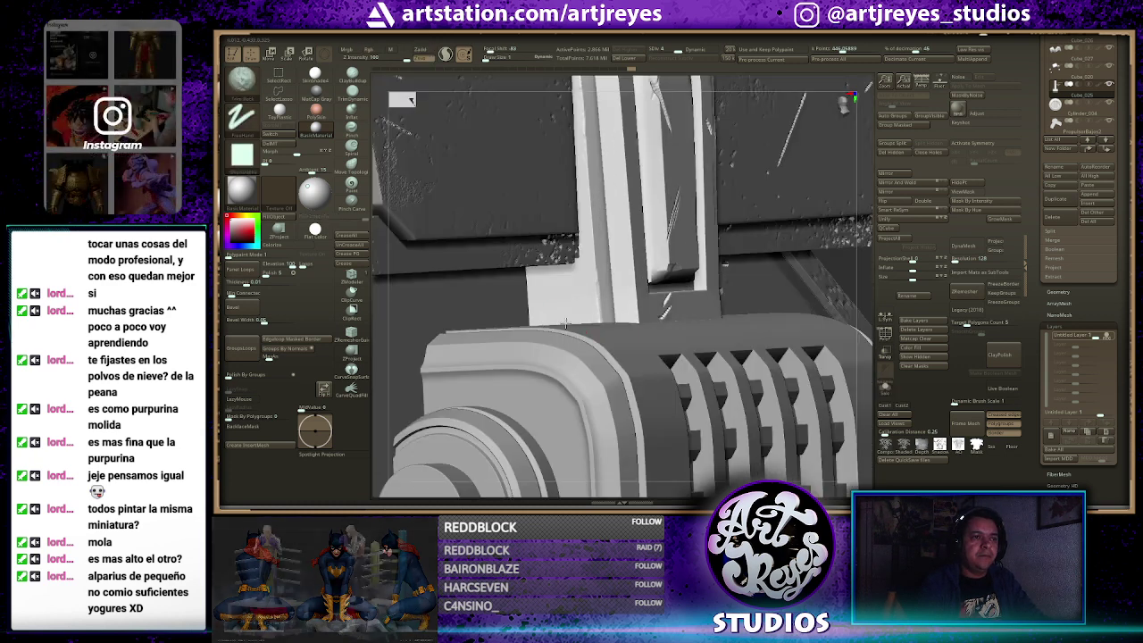
ctrl+shift+click(614, 326)
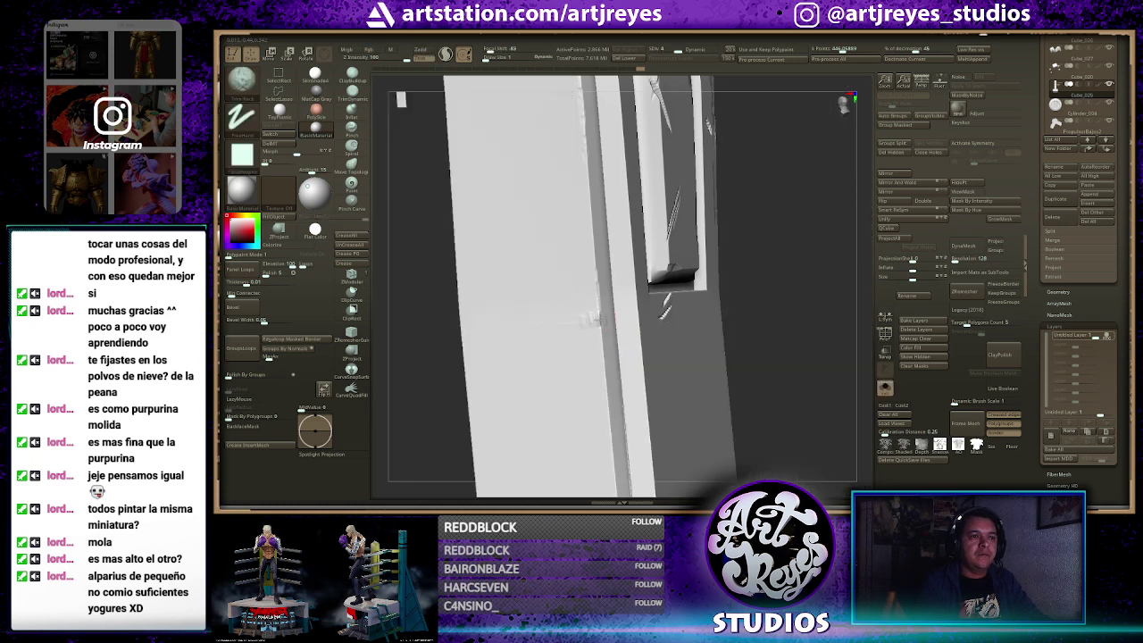
ctrl+shift+click(646, 333)
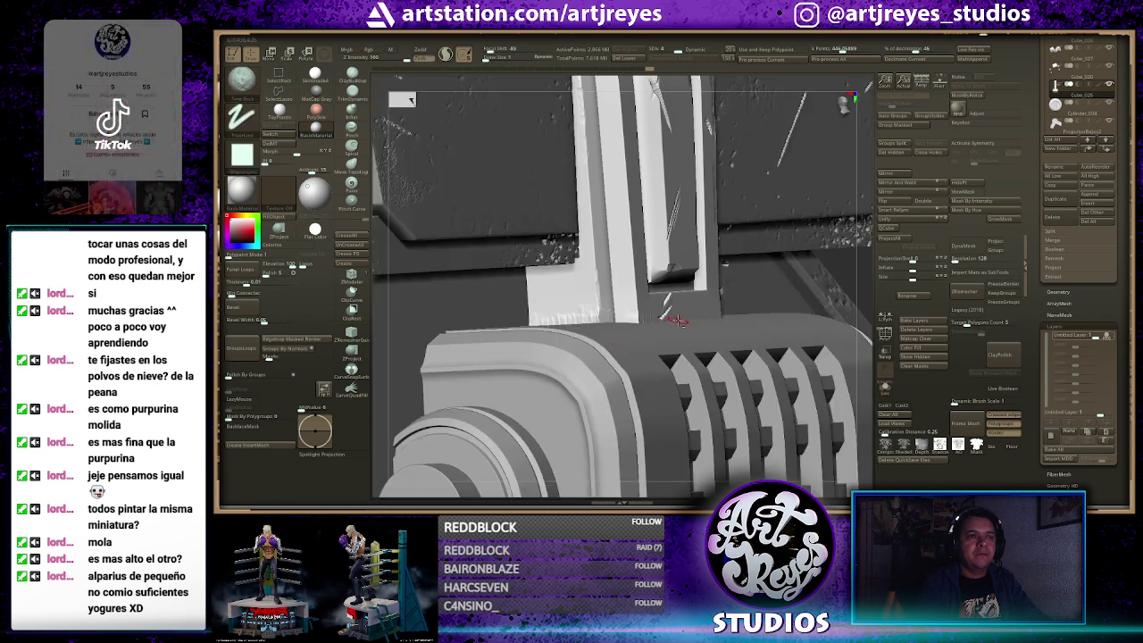
Inspect the isolated slab from several angles, then hide the side panels to enlarge the canvas
ctrl+shift+click(674, 321)
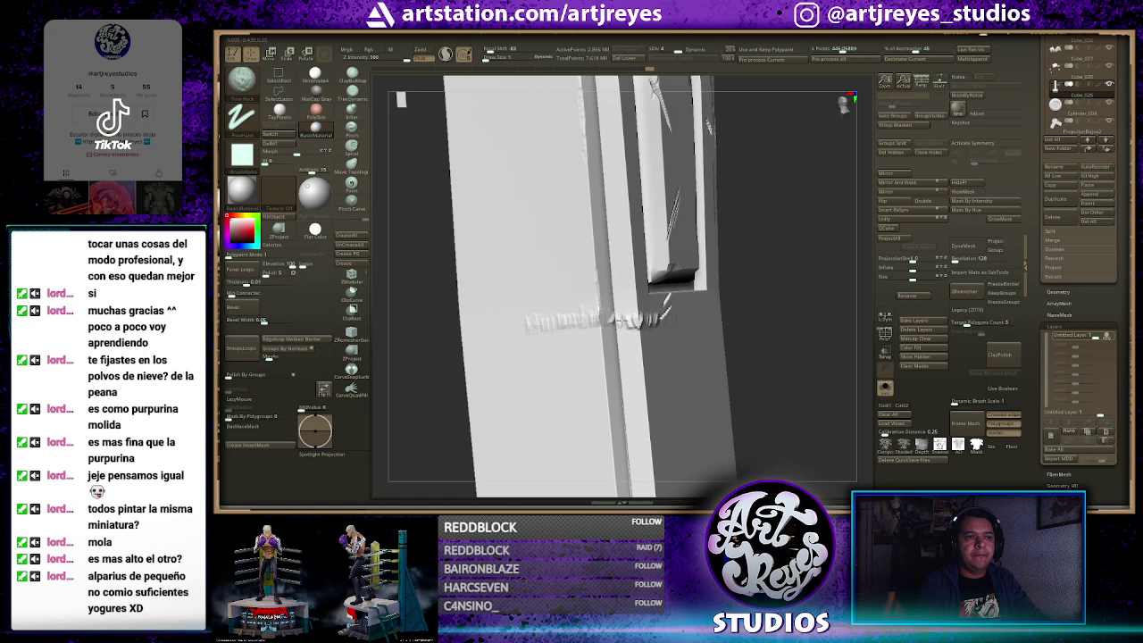
right_drag(616, 322, 668, 312)
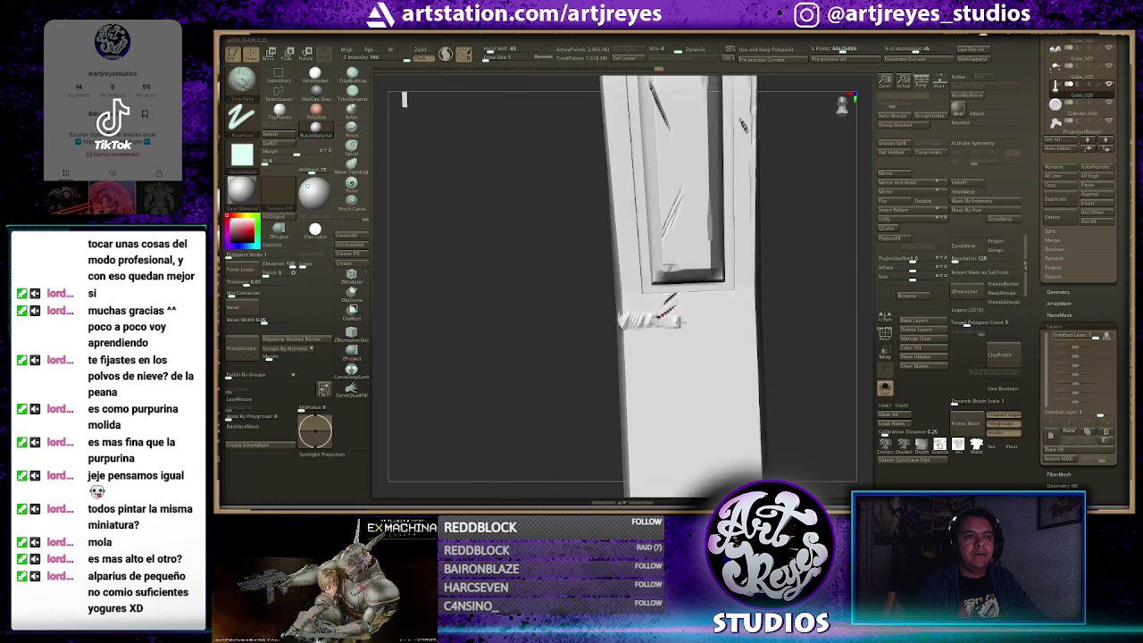
mouse_move(793, 309)
mouse_down()
mouse_move(782, 293)
mouse_move(752, 317)
mouse_up()
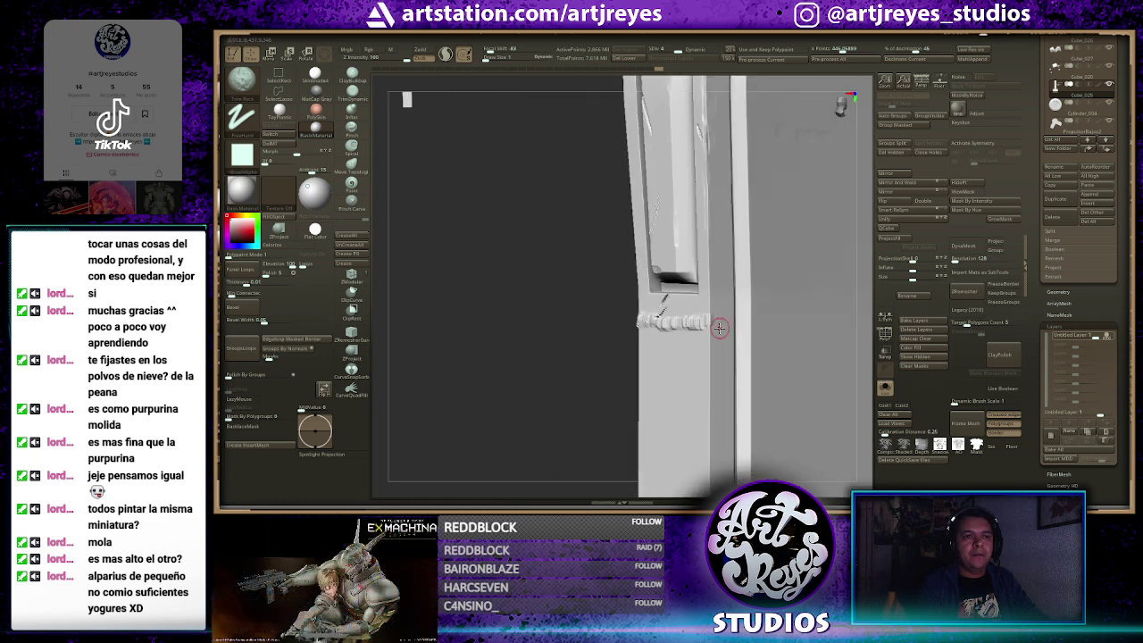
ctrl+shift+click(765, 309)
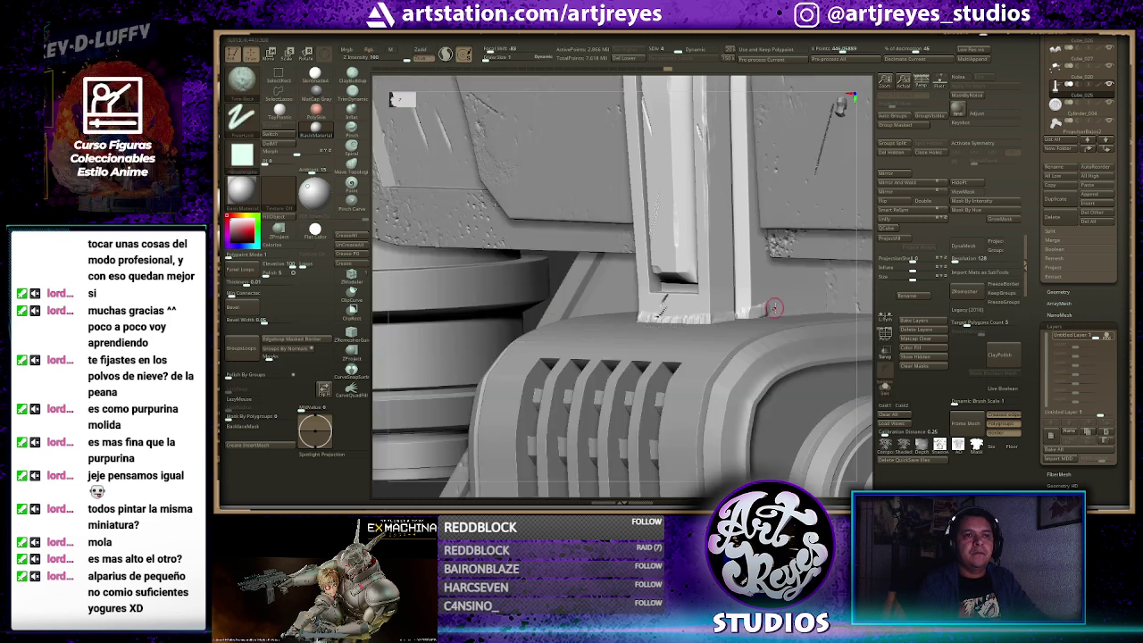
ctrl+shift+click(795, 304)
mouse_move(844, 108)
mouse_down()
mouse_move(490, 324)
mouse_move(784, 266)
mouse_up()
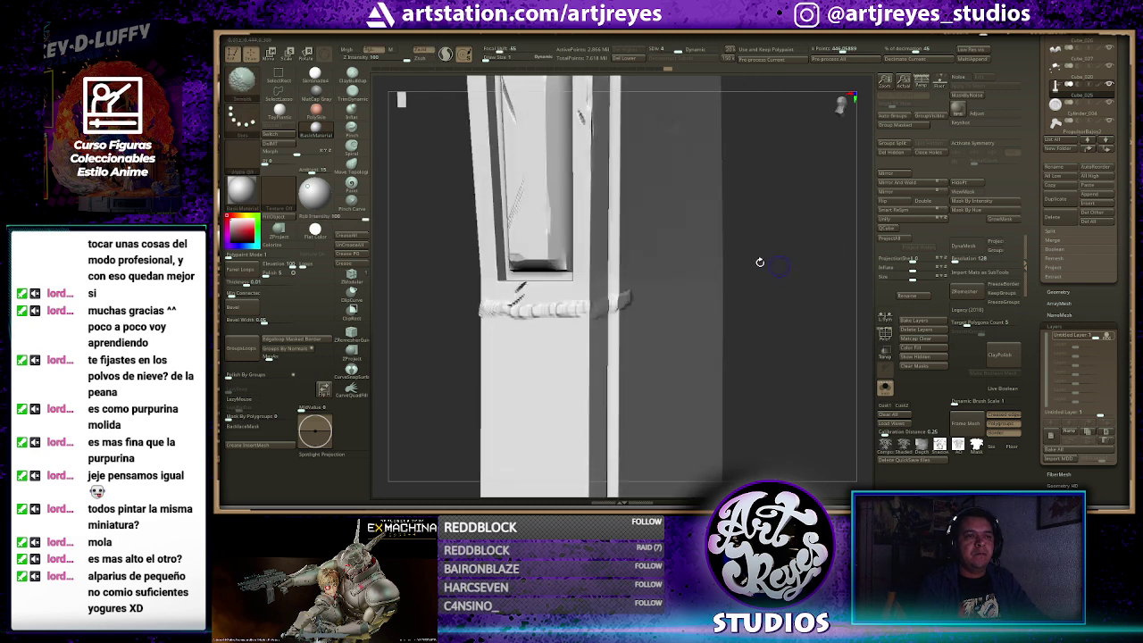
ctrl+shift+click(760, 262)
key(Tab)
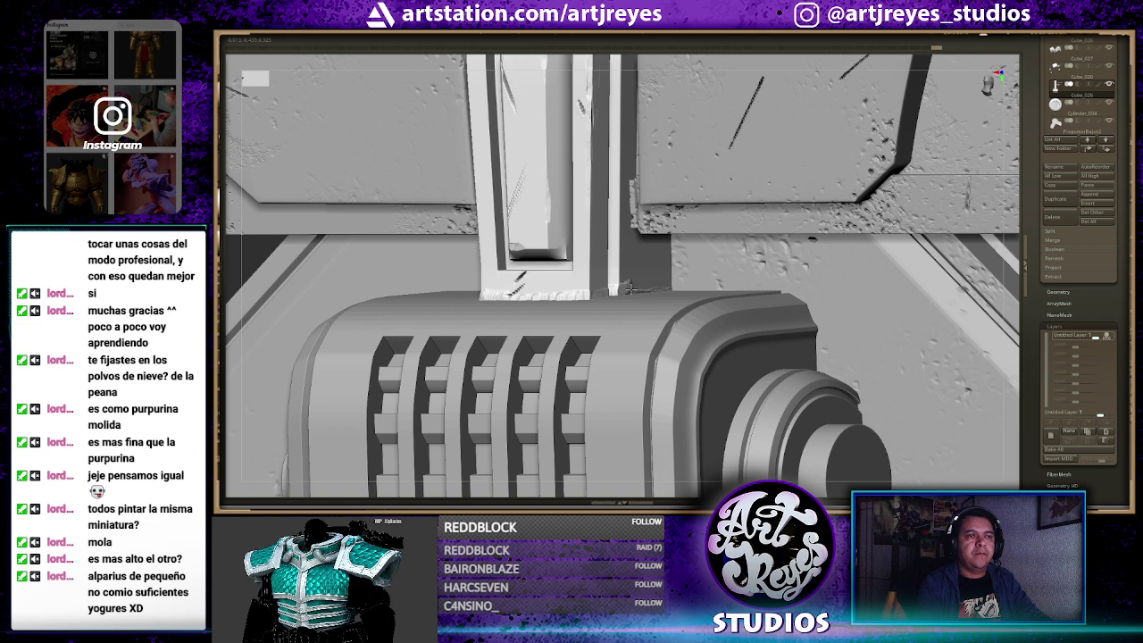
Toggle isolation of the pillar slab while rotating to examine it
ctrl+shift+click(694, 303)
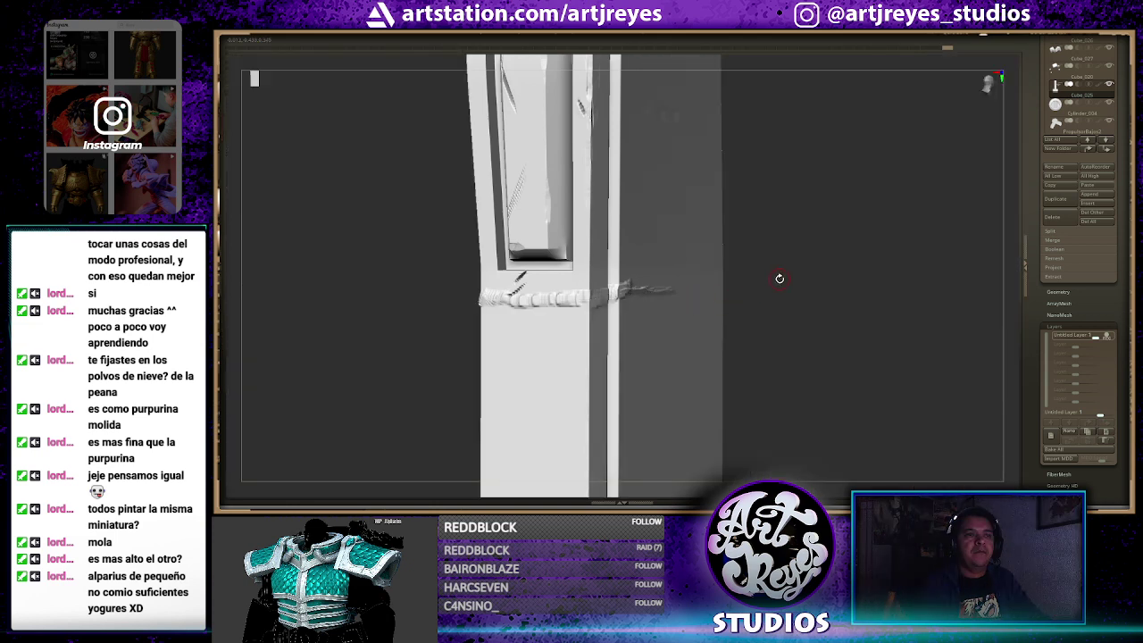
drag(778, 276, 687, 248)
ctrl+shift+click(679, 250)
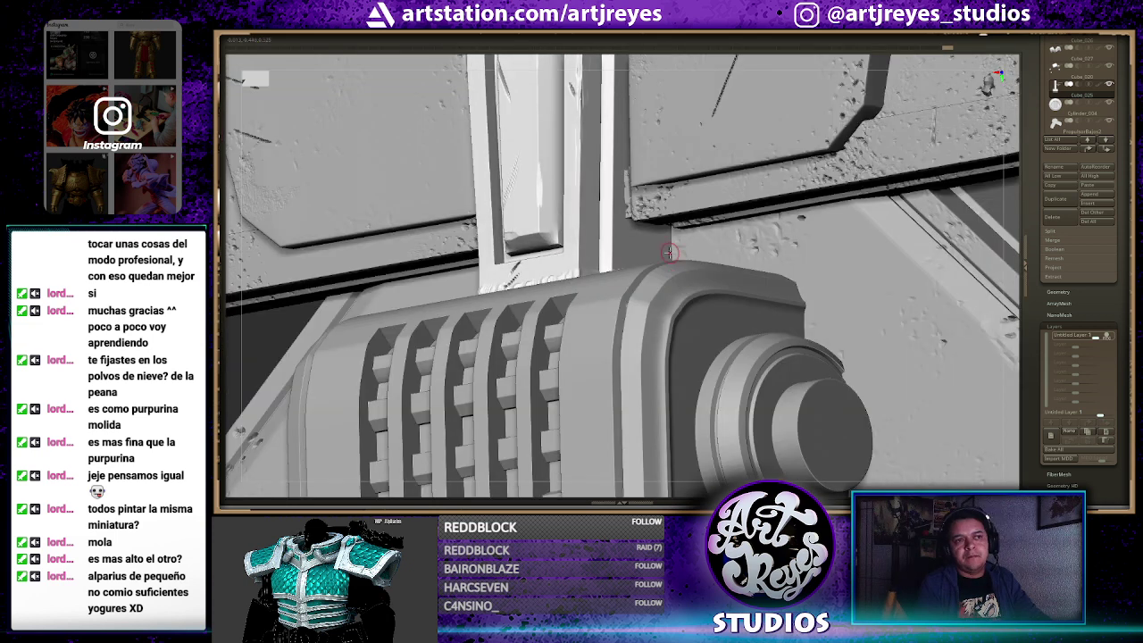
ctrl+shift+click(694, 277)
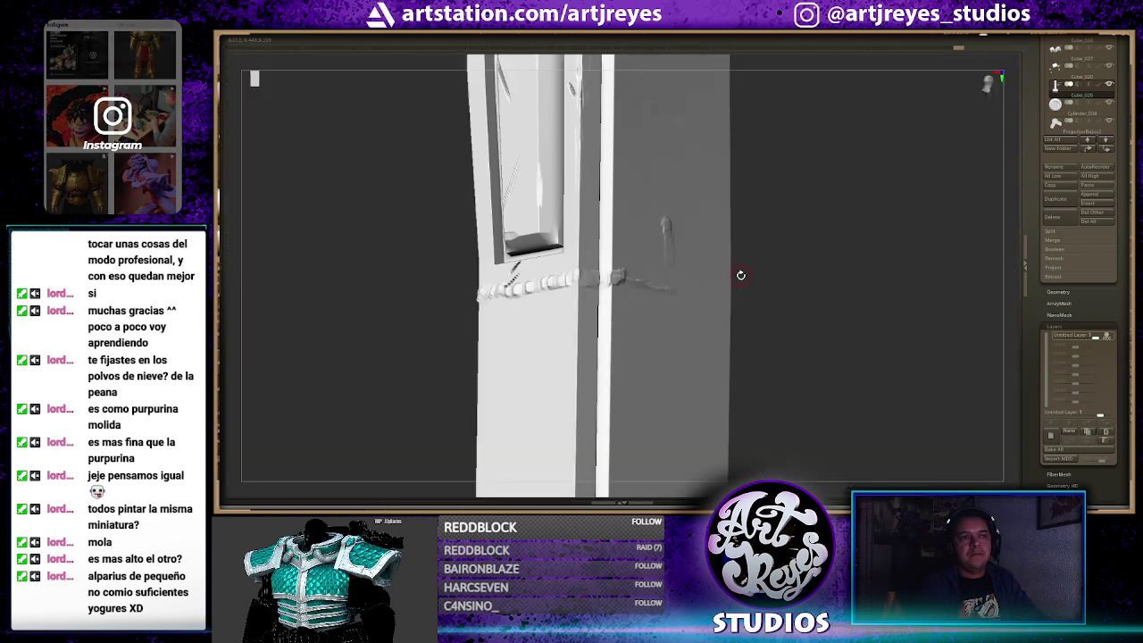
drag(740, 274, 667, 268)
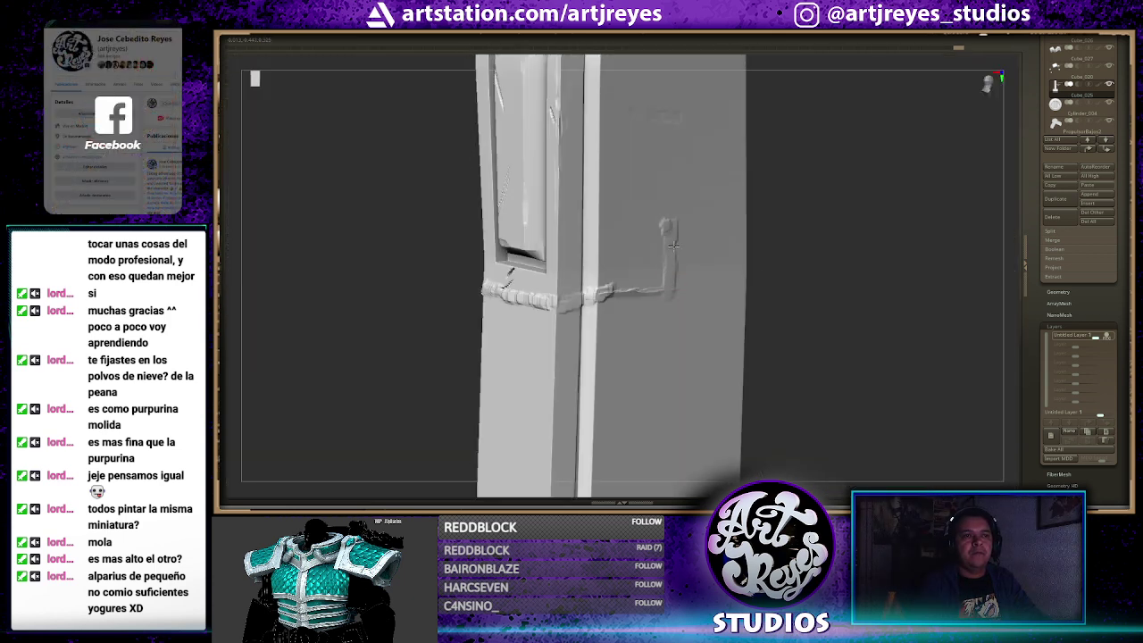
drag(803, 252, 734, 280)
ctrl+shift+click(796, 258)
ctrl+shift+click(797, 271)
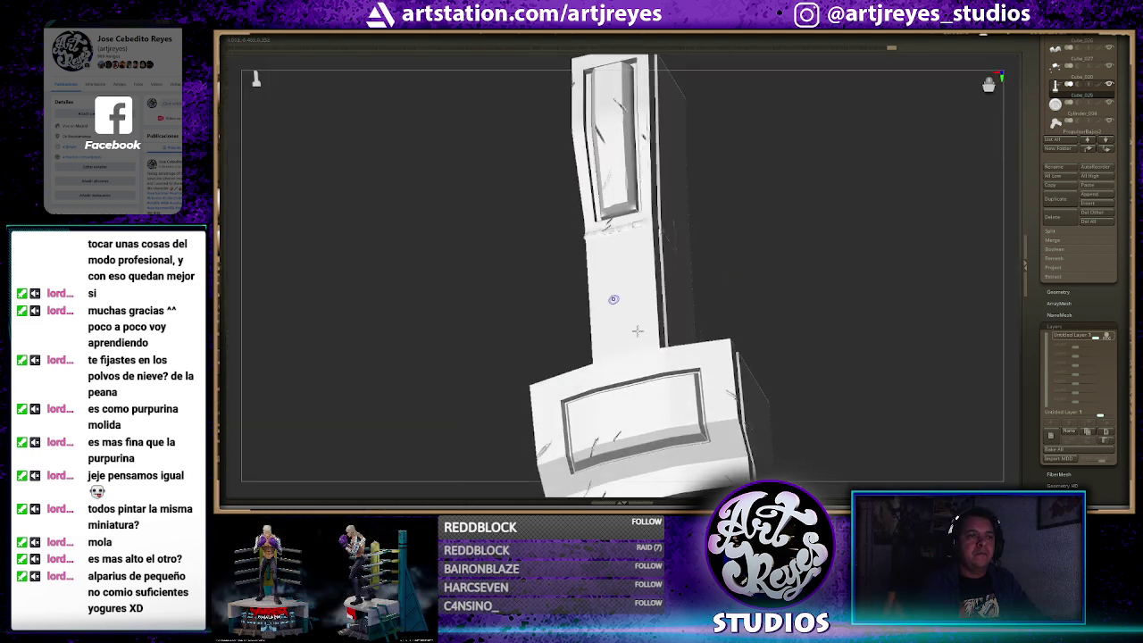
ctrl+shift+click(637, 331)
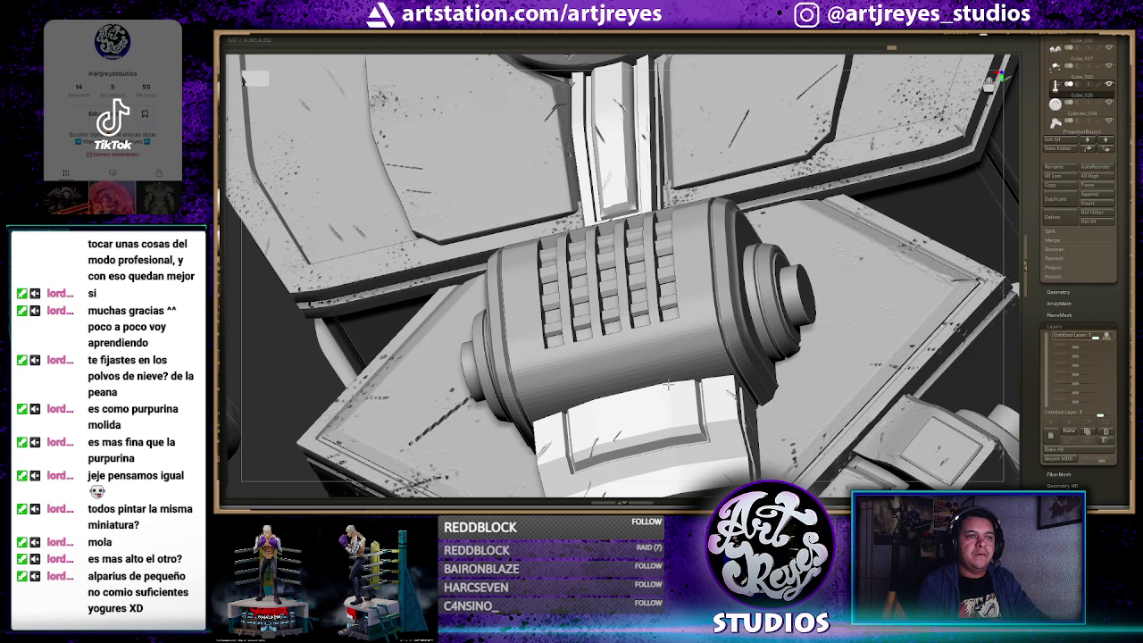
In front view of the solo pillar, sculpt a rope-like strap across the lower panel
ctrl+shift+click(657, 392)
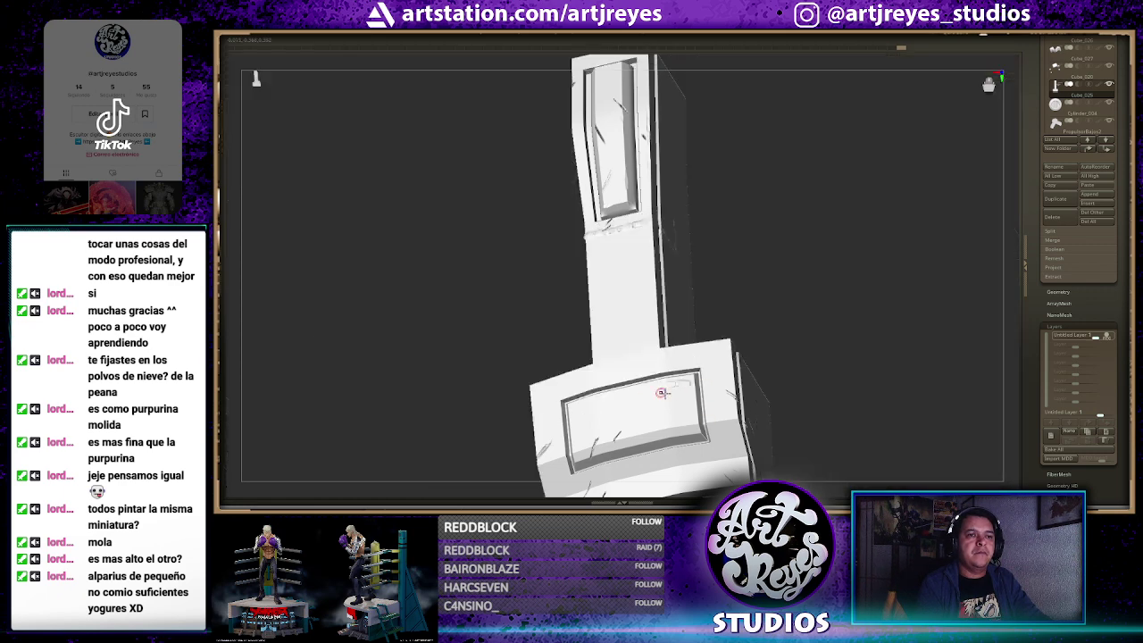
mouse_move(771, 273)
mouse_down()
mouse_move(783, 288)
mouse_move(584, 391)
mouse_move(658, 384)
mouse_up()
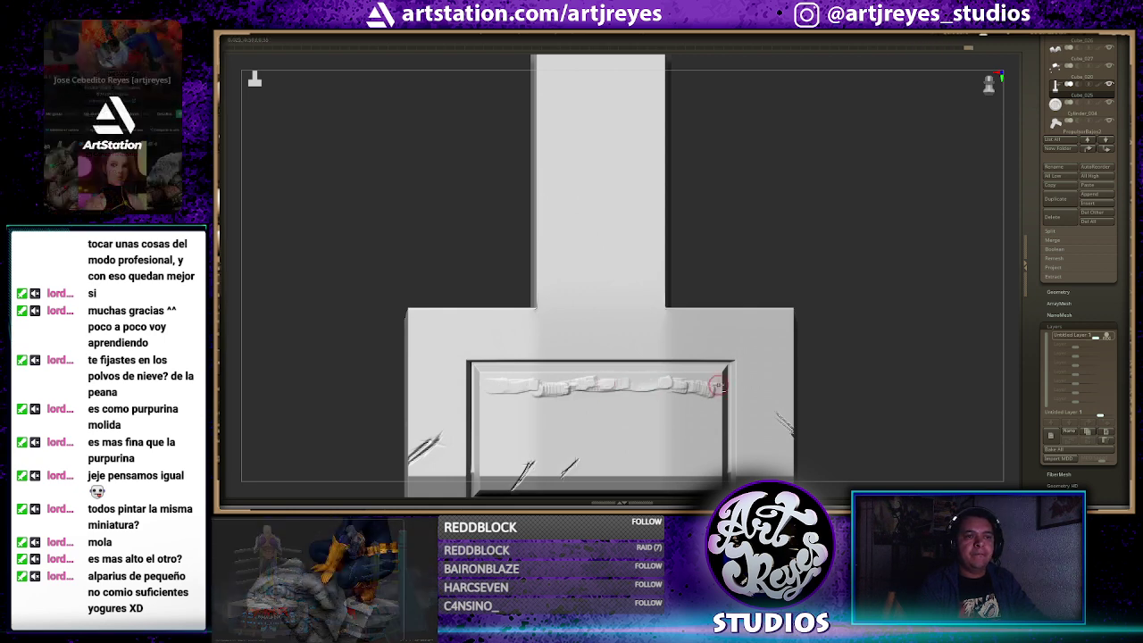
drag(658, 384, 793, 386)
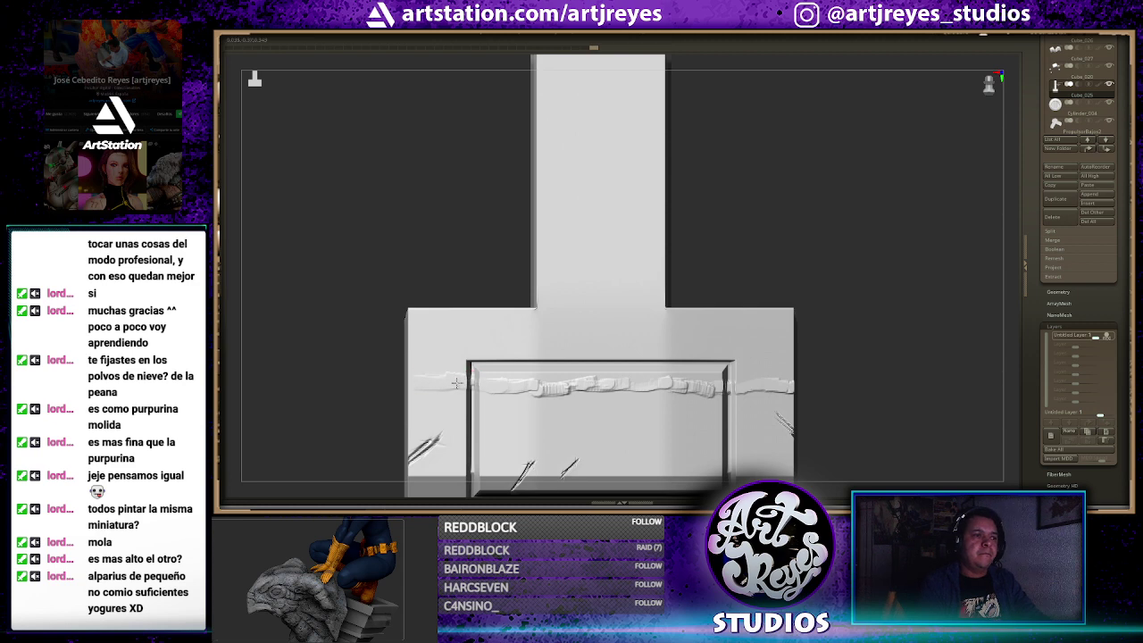
drag(437, 377, 472, 380)
Extend and thicken the strap onto the block's side face, then orbit to check it
drag(379, 387, 438, 332)
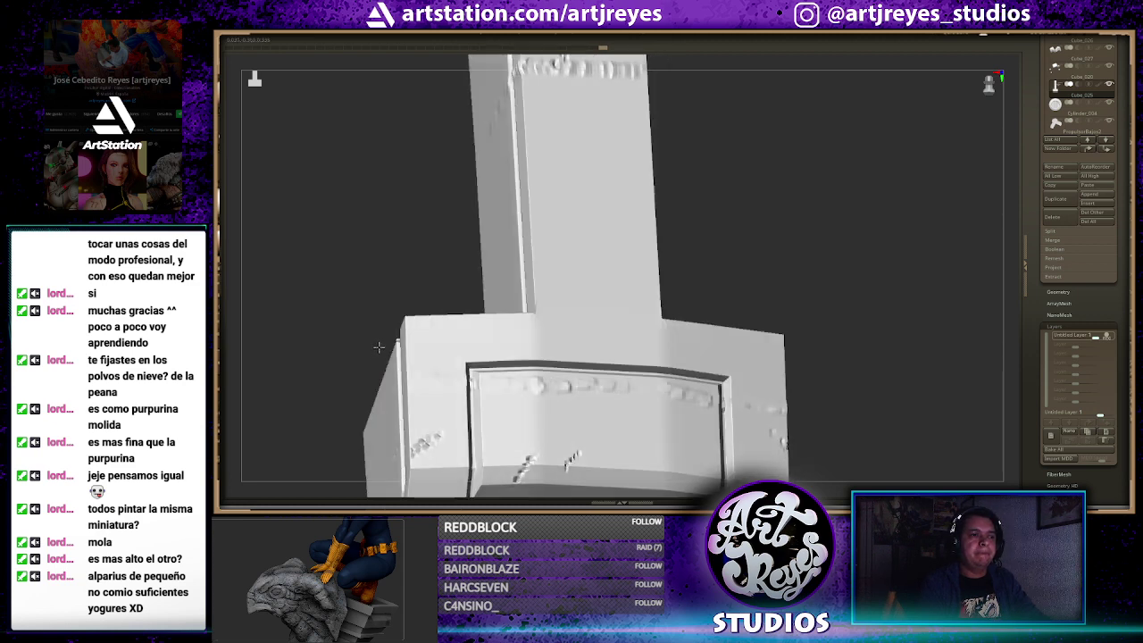
key(ctrl+shift+f)
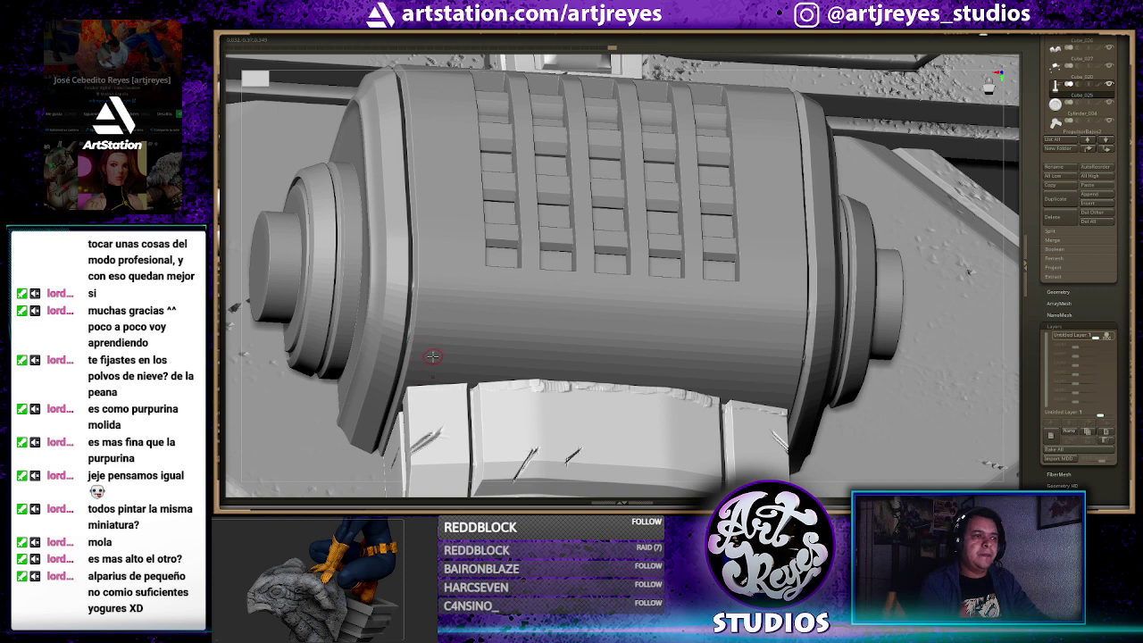
key(ctrl+shift+f)
mouse_move(413, 264)
mouse_down()
mouse_move(422, 390)
mouse_move(440, 384)
mouse_up()
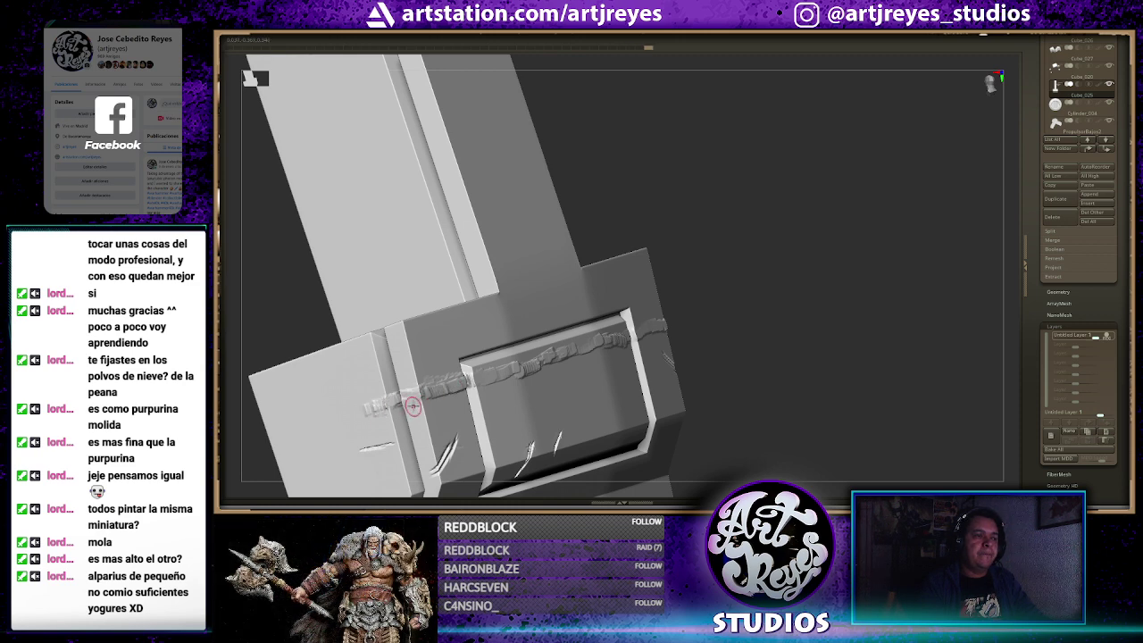
drag(412, 407, 344, 401)
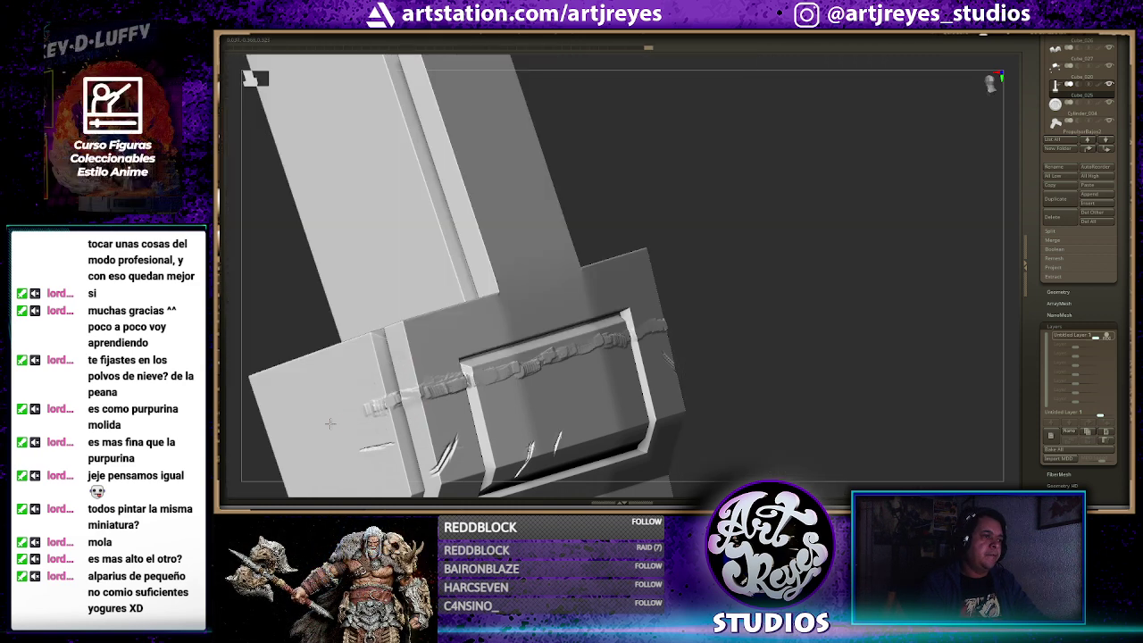
drag(329, 419, 355, 412)
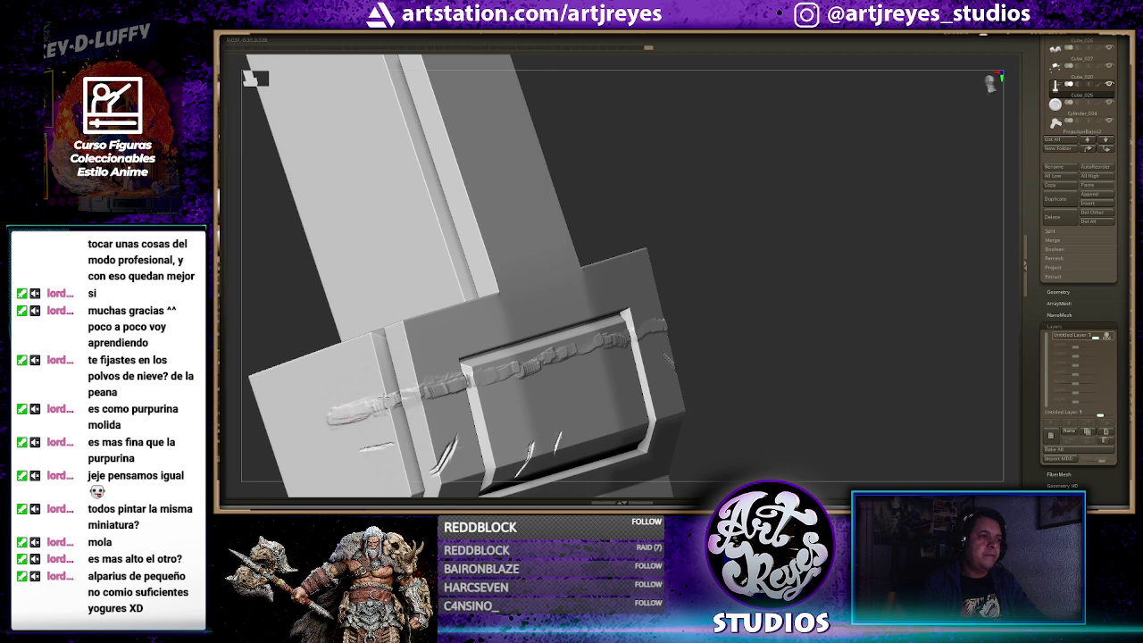
drag(704, 306, 736, 201)
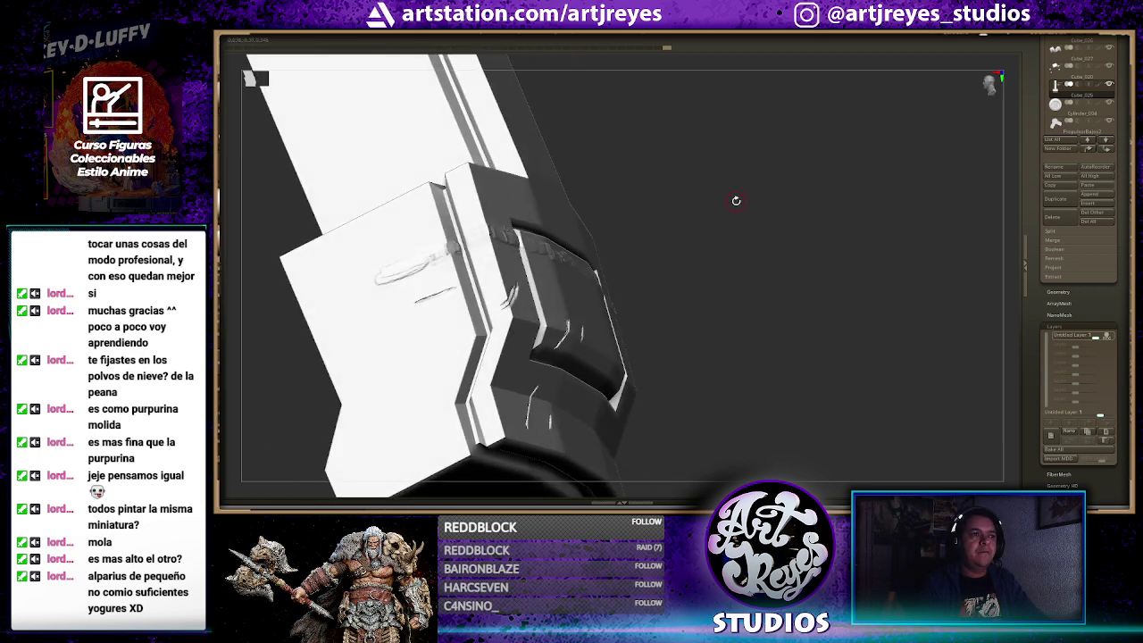
right_drag(408, 327, 395, 308)
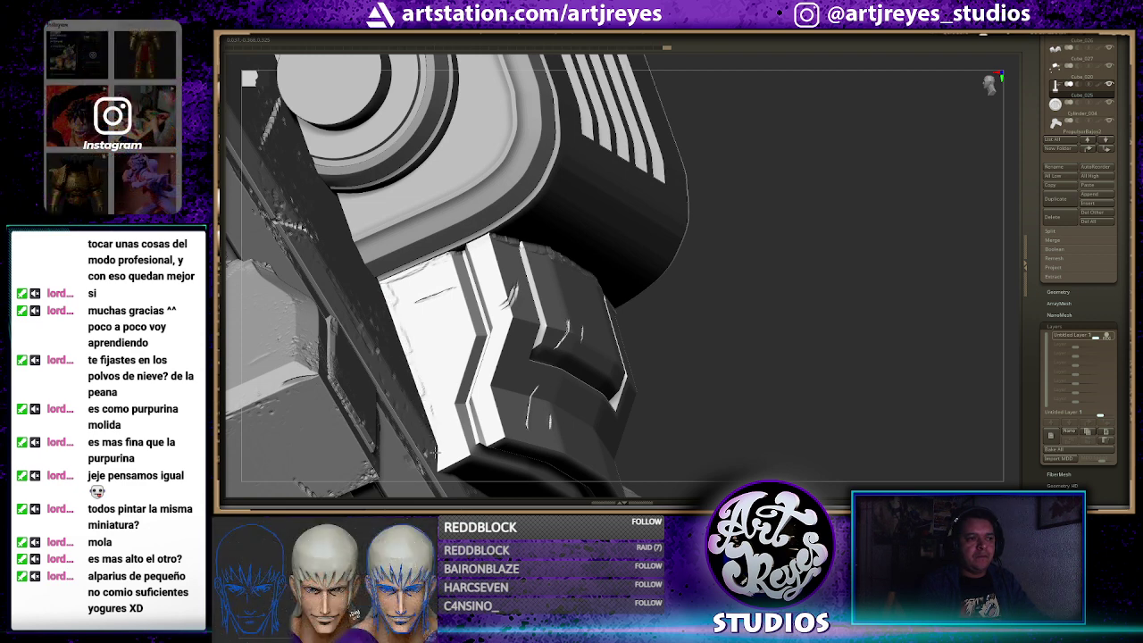
Isolate the armor block, sculpt a small dent on its surface, and check it from a low side view
right_drag(732, 276, 666, 288)
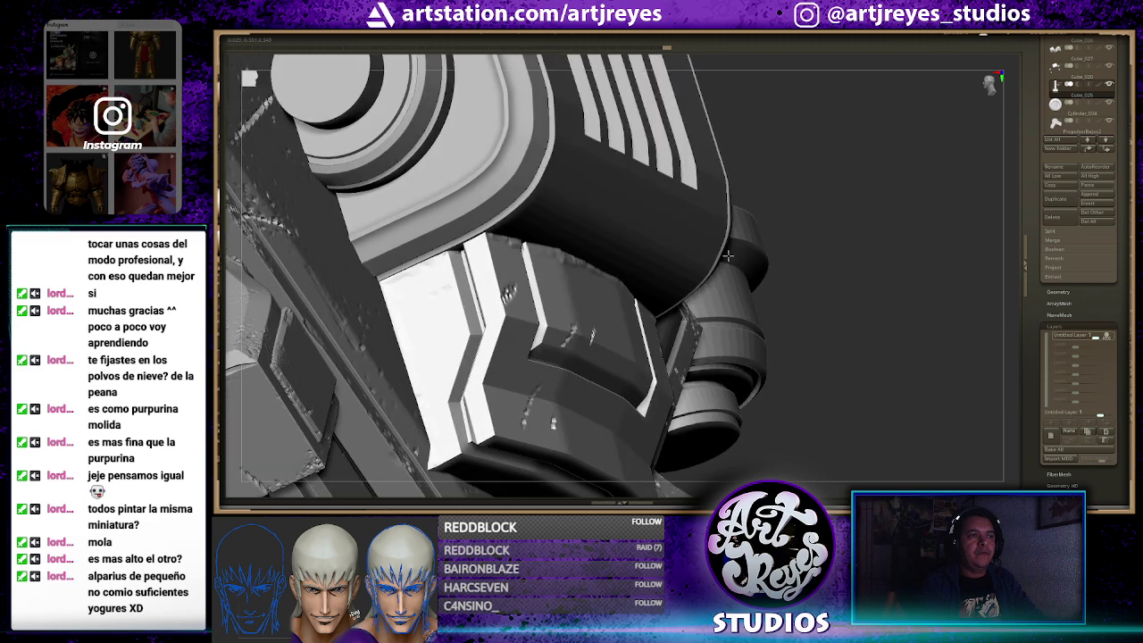
ctrl+shift+click(382, 382)
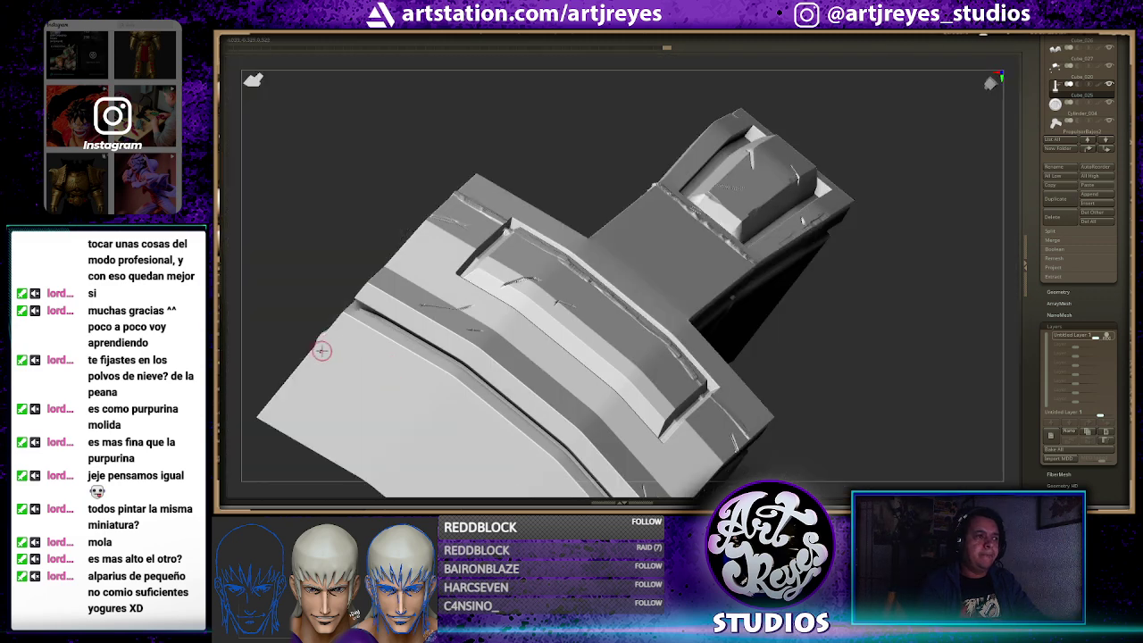
drag(319, 346, 346, 350)
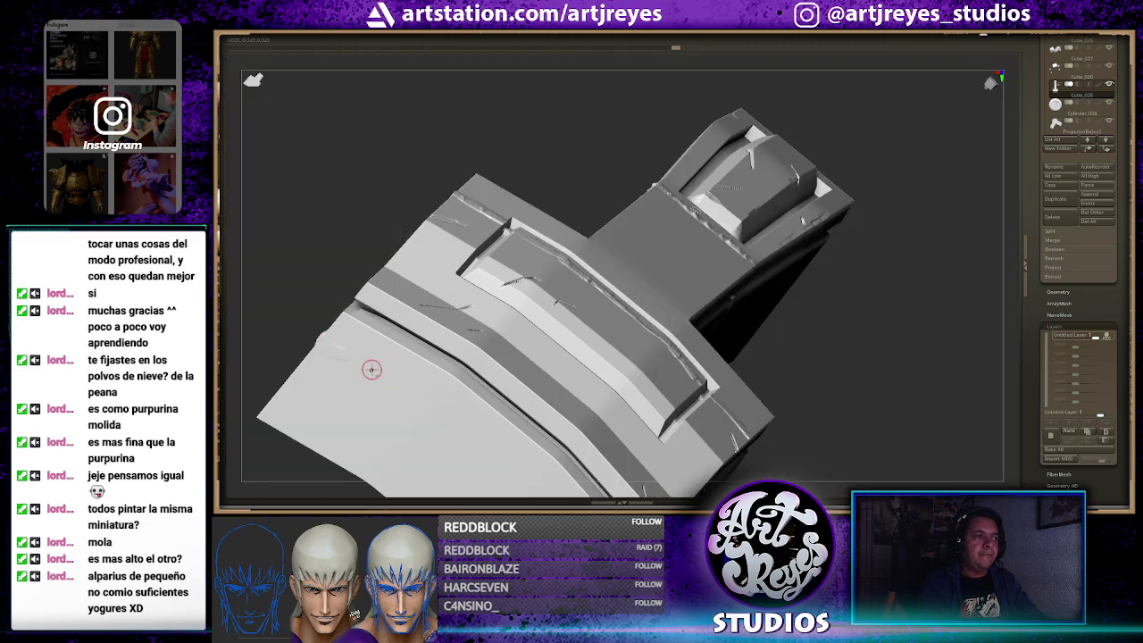
ctrl+shift+click(462, 438)
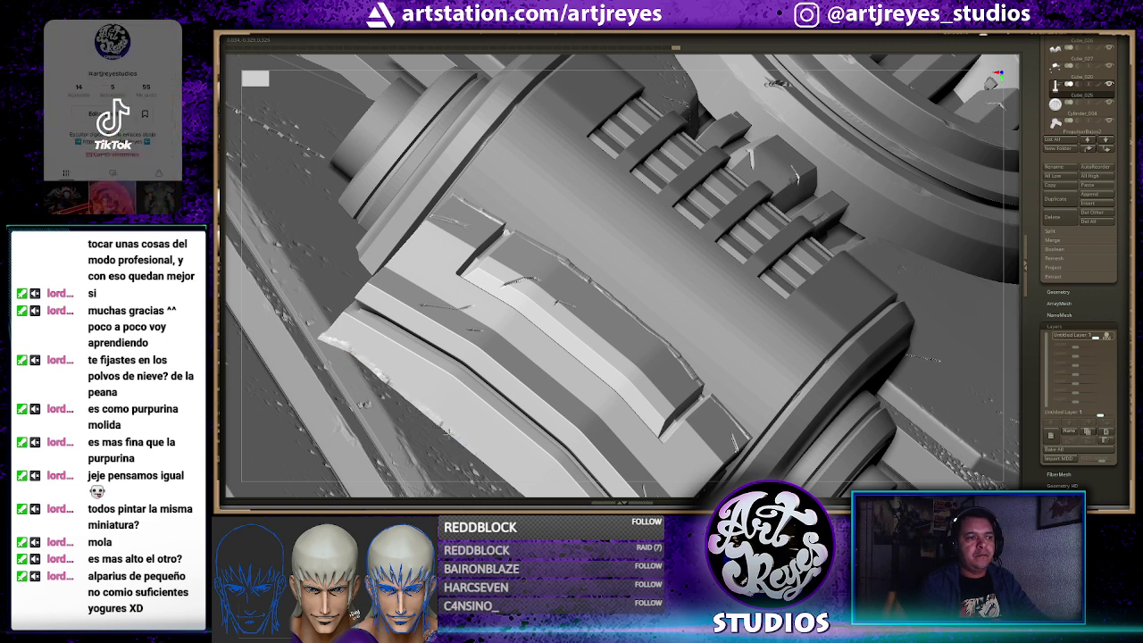
ctrl+shift+click(611, 388)
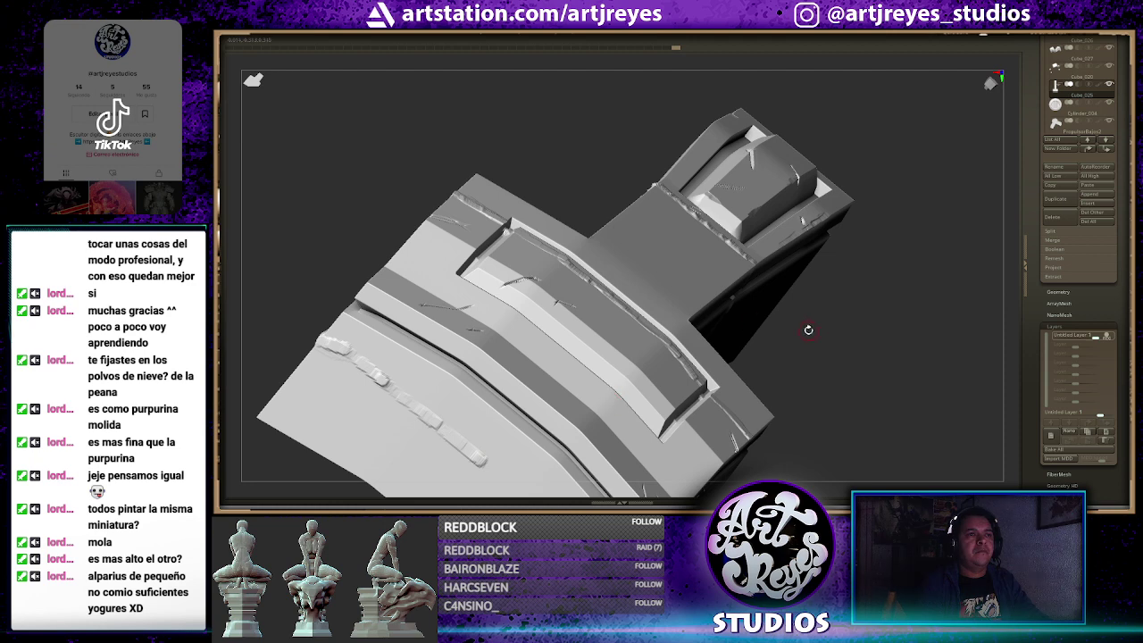
drag(808, 330, 757, 222)
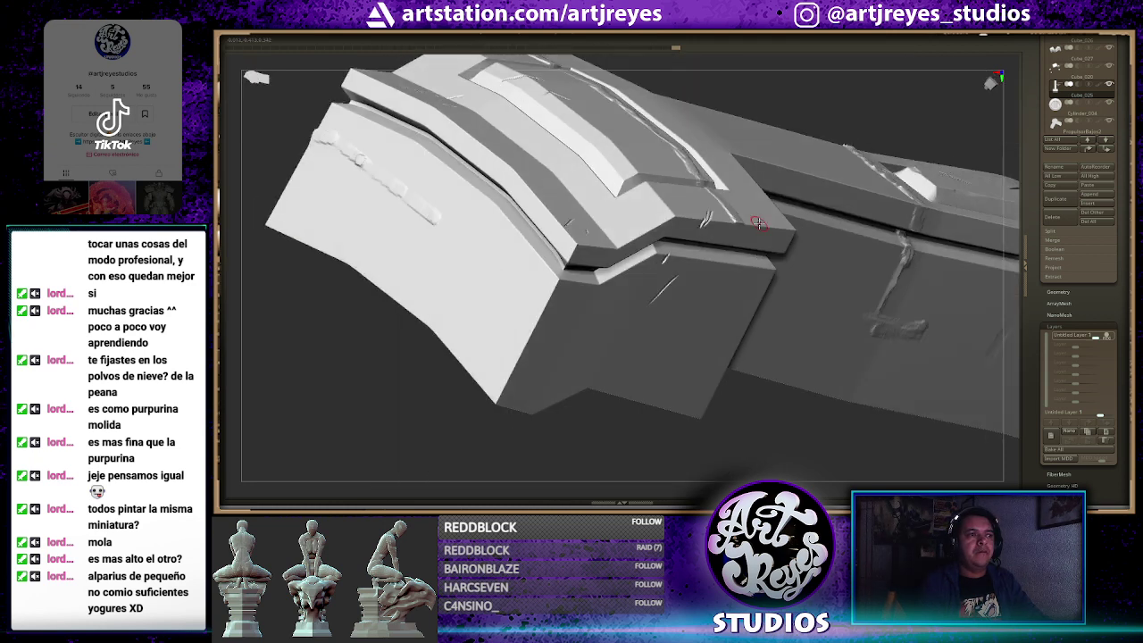
ctrl+shift+click(460, 241)
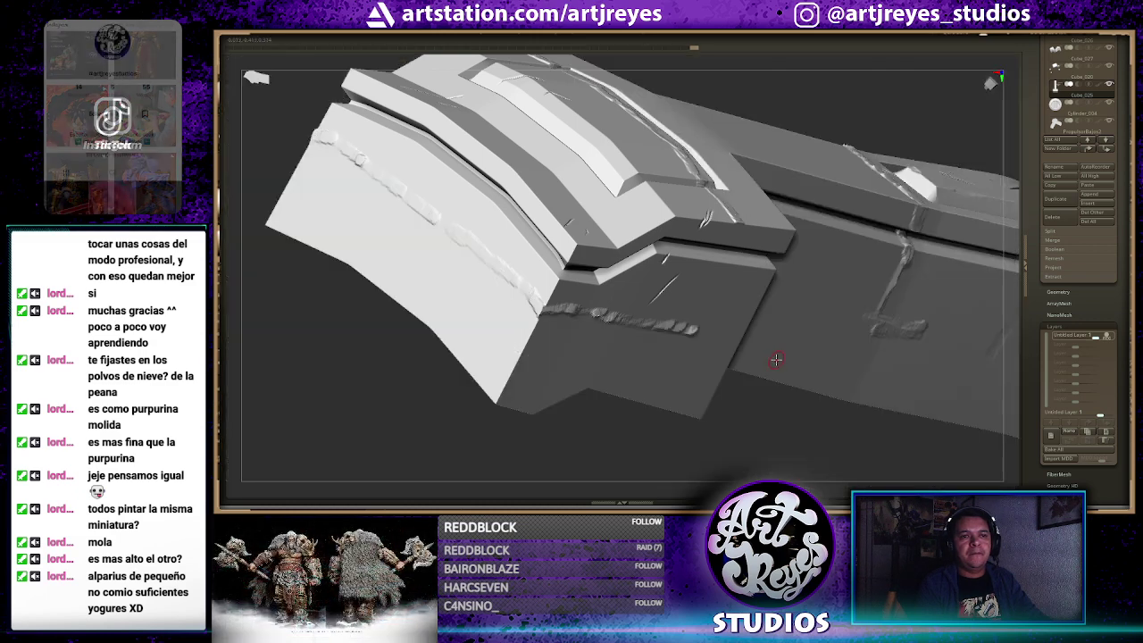
In front view of the block and rail, extend a vertical damage stroke down their joint
ctrl+shift+click(737, 353)
ctrl+shift+click(706, 344)
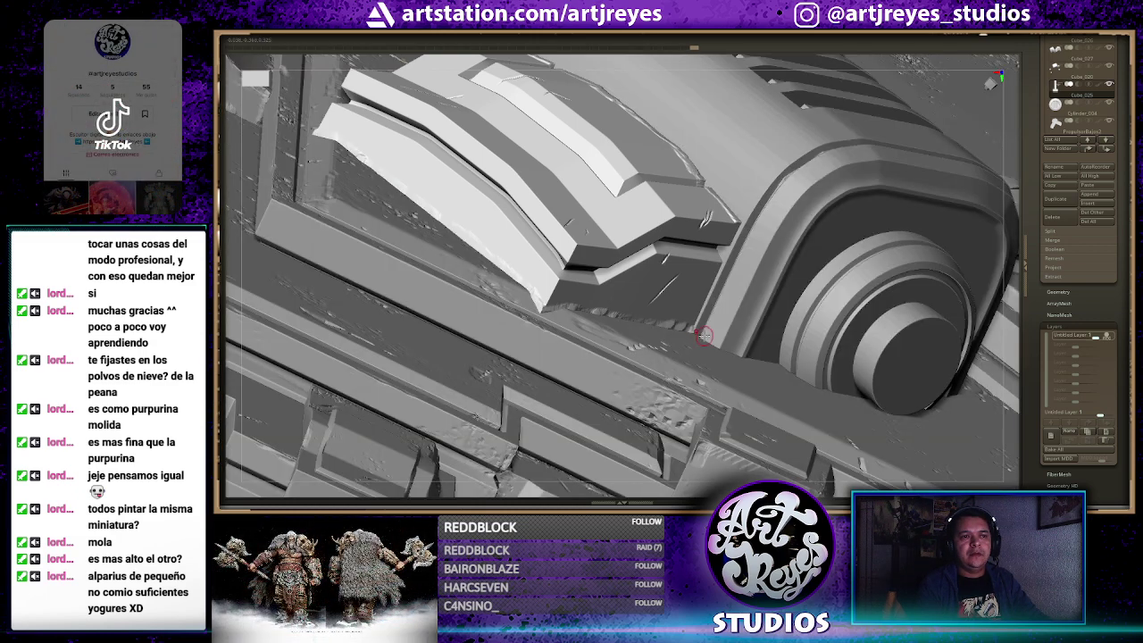
ctrl+shift+click(734, 259)
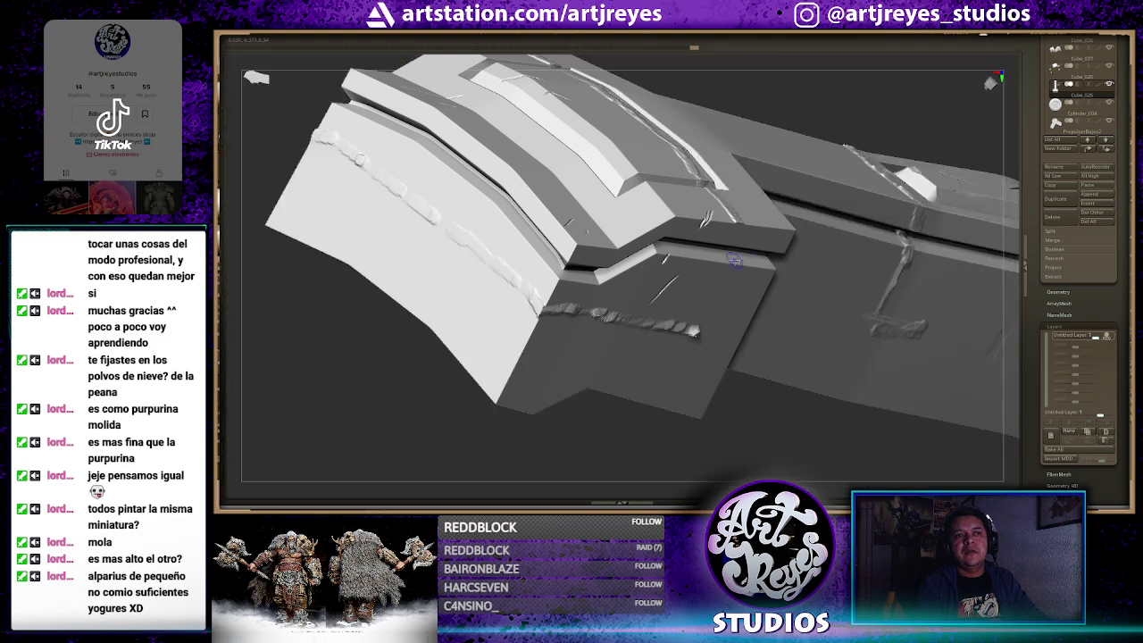
ctrl+shift+click(754, 294)
ctrl+shift+click(783, 346)
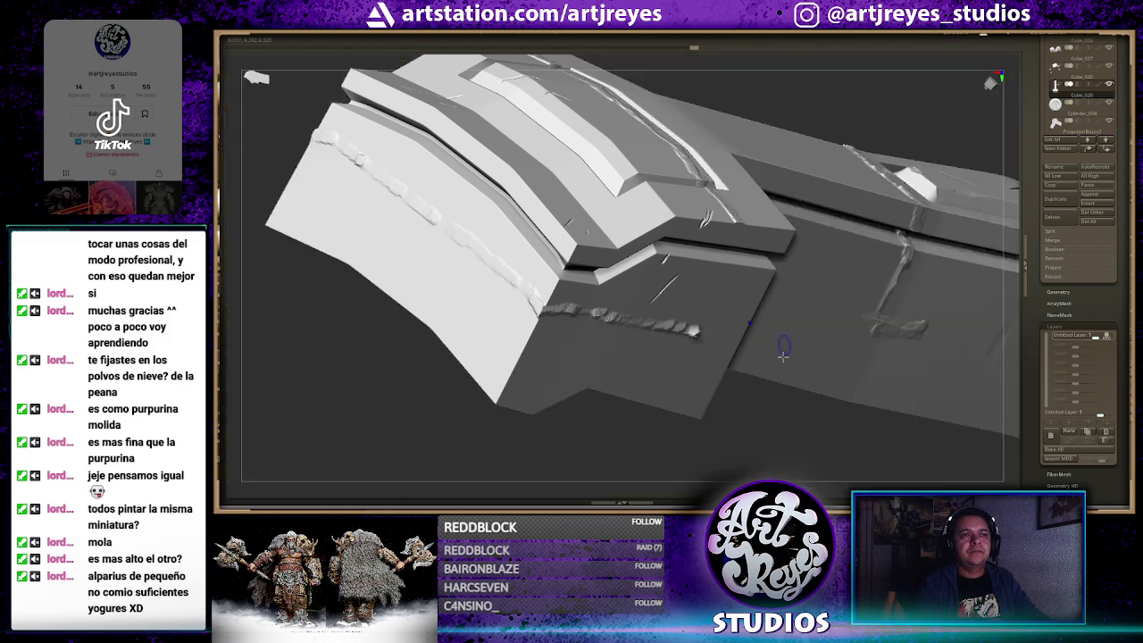
drag(762, 398, 690, 226)
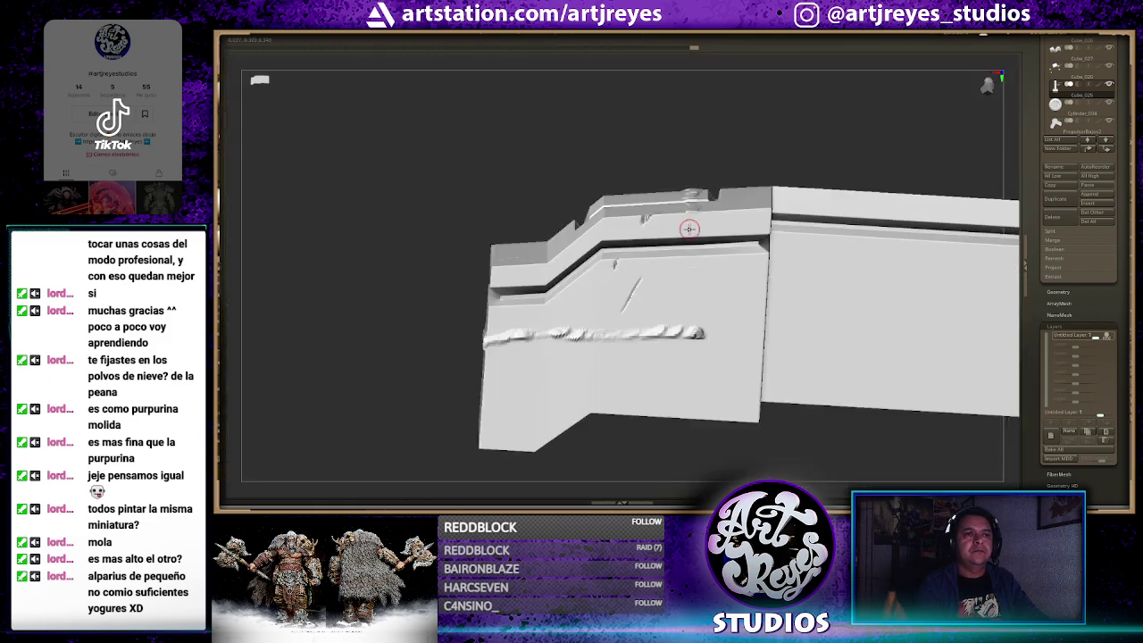
drag(690, 268, 696, 334)
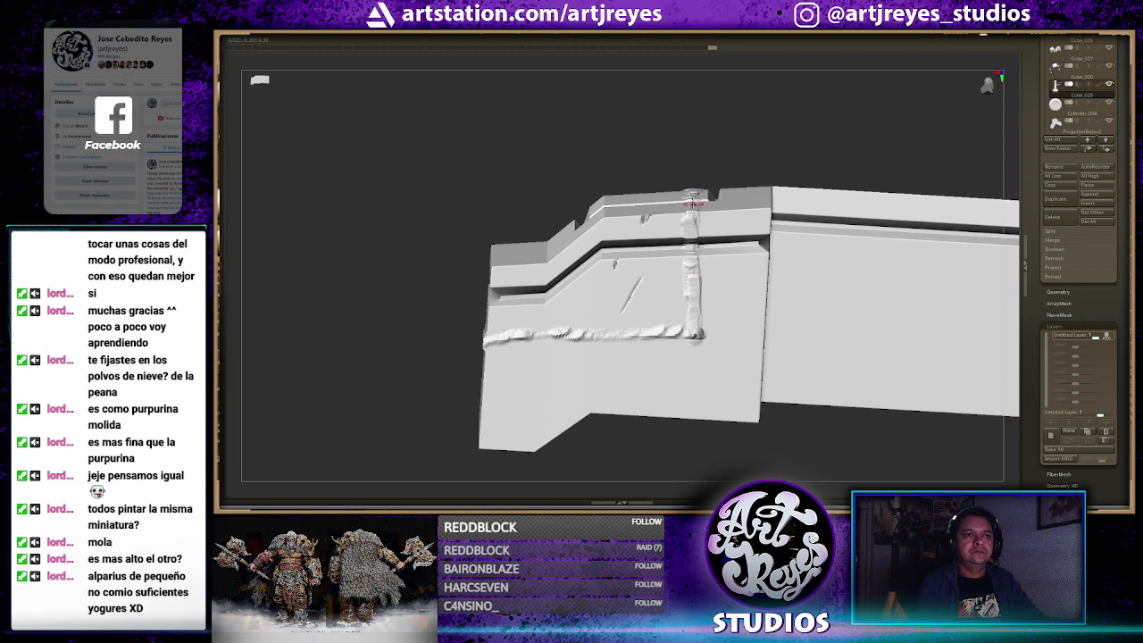
Orbit above and below the model to review the damage, then isolate the armor piece again
drag(716, 135, 747, 327)
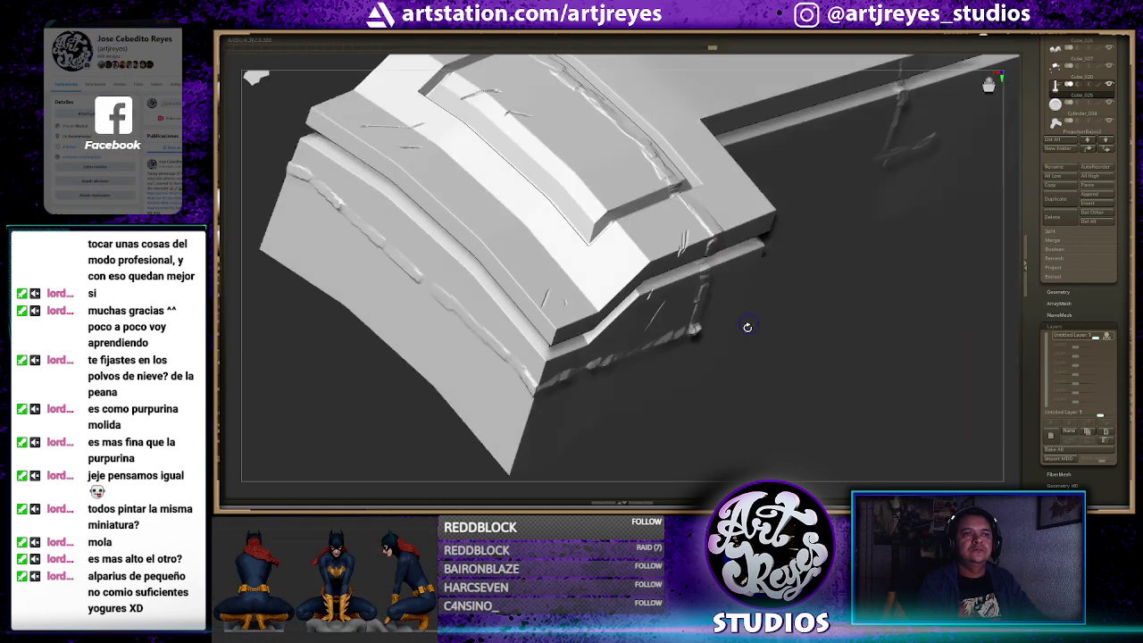
drag(749, 368, 738, 347)
drag(797, 307, 749, 323)
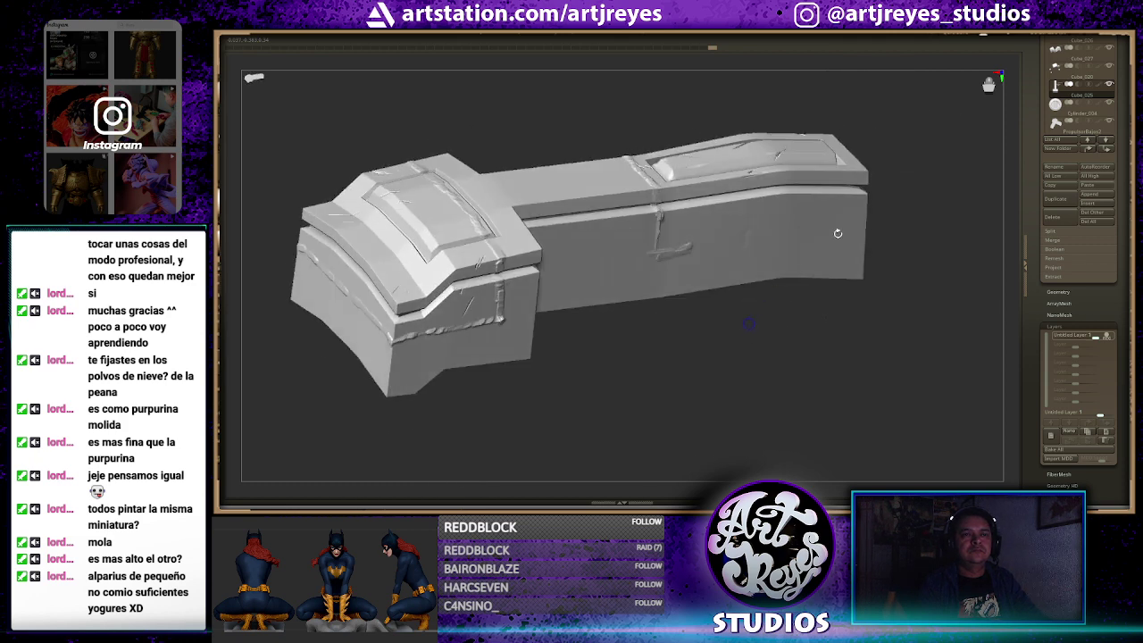
drag(838, 233, 832, 222)
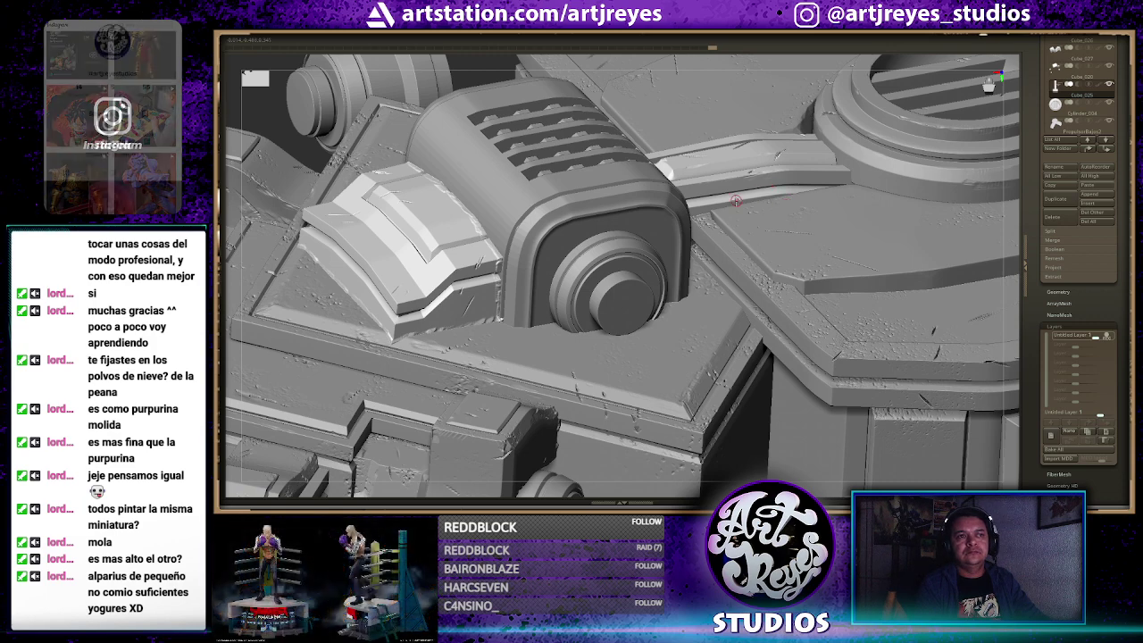
drag(785, 199, 666, 230)
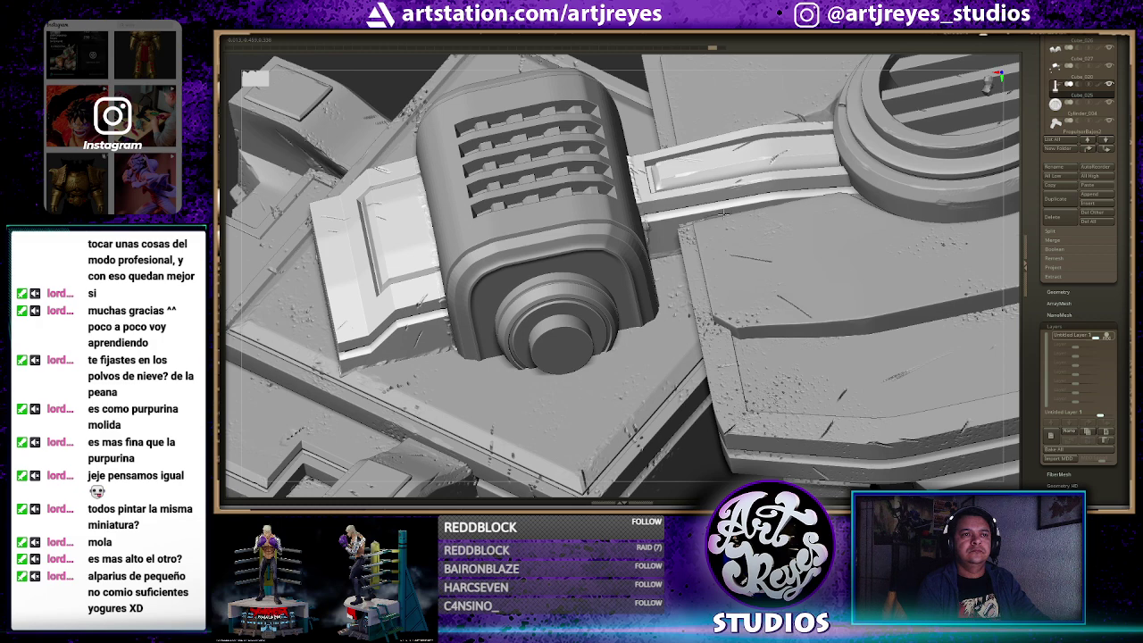
ctrl+shift+click(745, 259)
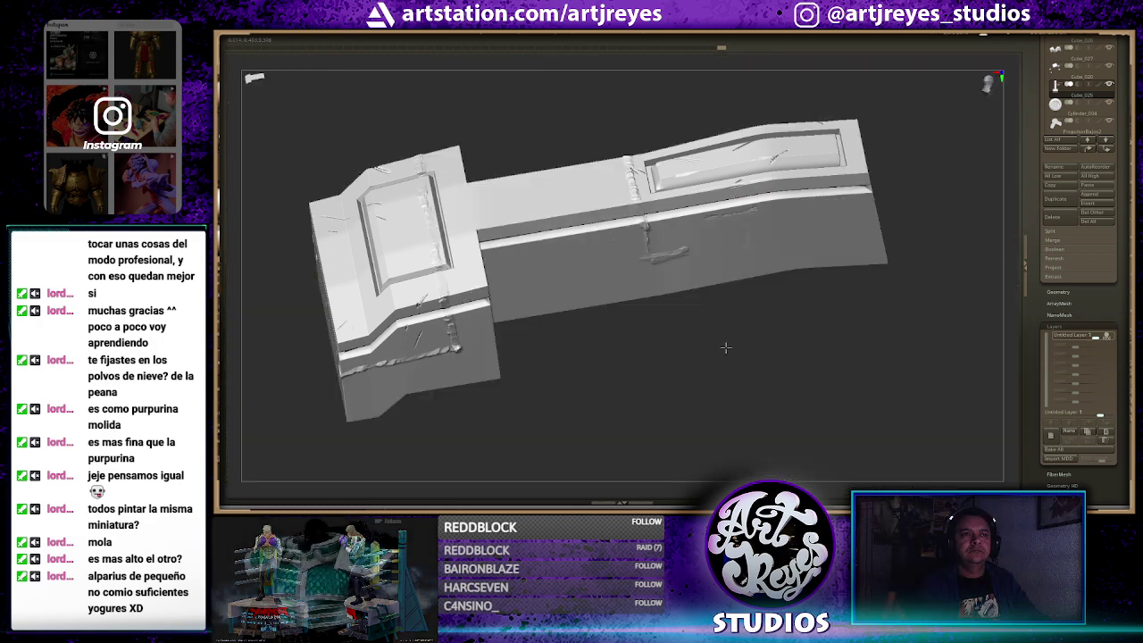
Isolate the beam part, orbit to its frame panel, and carve damage along the top rim
mouse_move(745, 259)
mouse_down()
mouse_move(711, 358)
mouse_move(694, 151)
mouse_move(716, 216)
mouse_move(755, 210)
mouse_up()
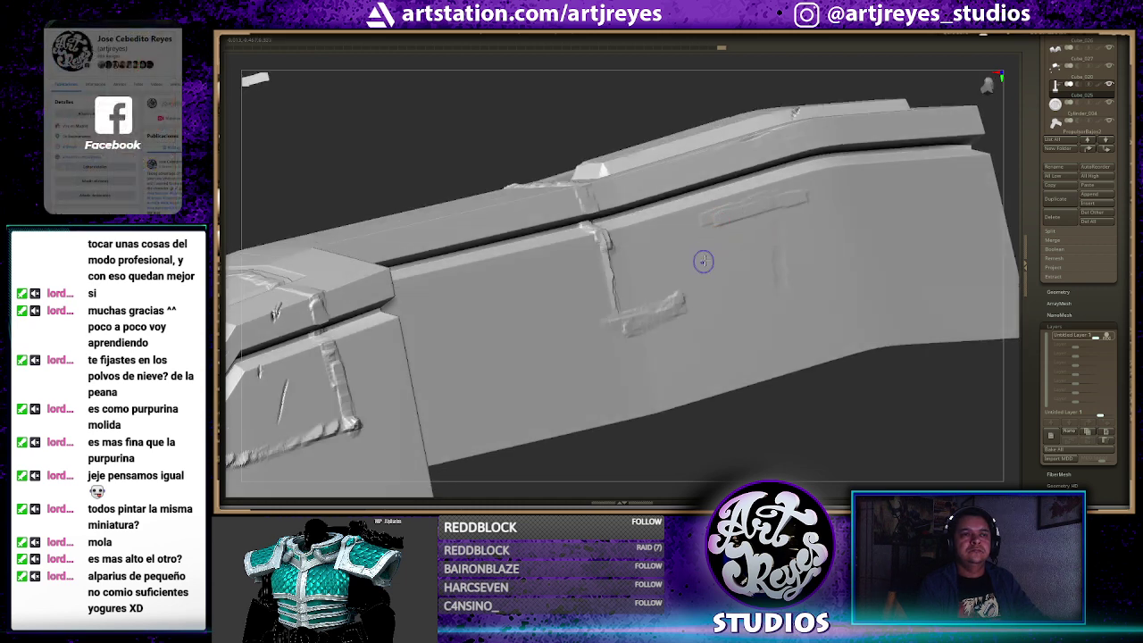
key(shift+ctrl+s)
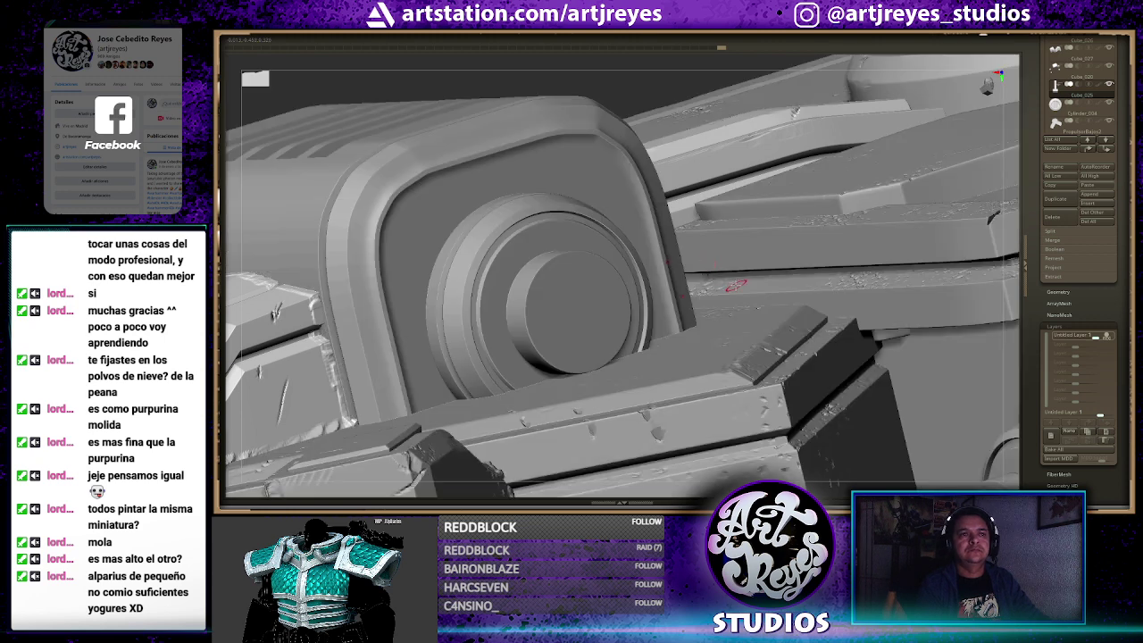
ctrl+shift+click(726, 279)
mouse_move(770, 437)
mouse_down()
mouse_move(575, 325)
mouse_move(574, 349)
mouse_move(553, 204)
mouse_move(525, 253)
mouse_move(572, 311)
mouse_move(625, 277)
mouse_move(696, 401)
mouse_up()
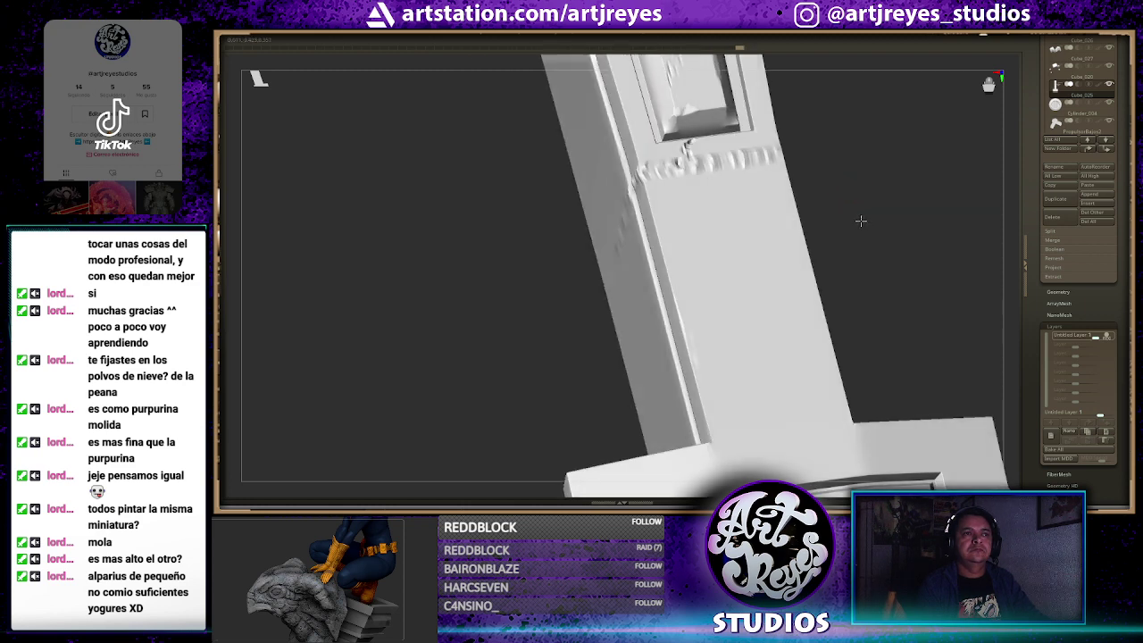
drag(877, 224, 847, 248)
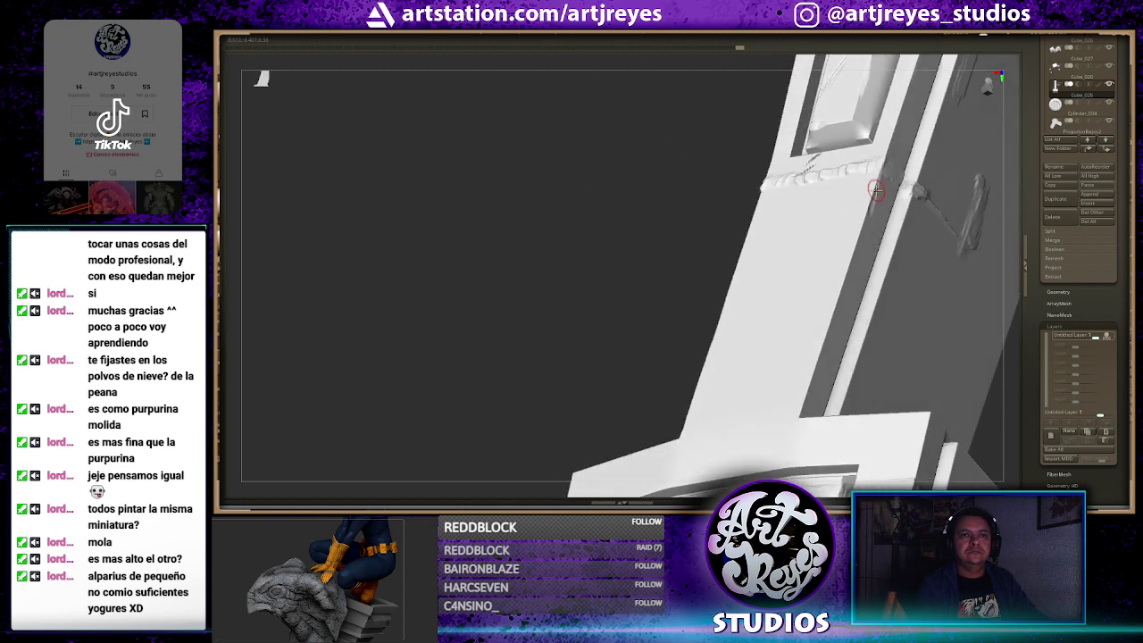
drag(704, 347, 791, 276)
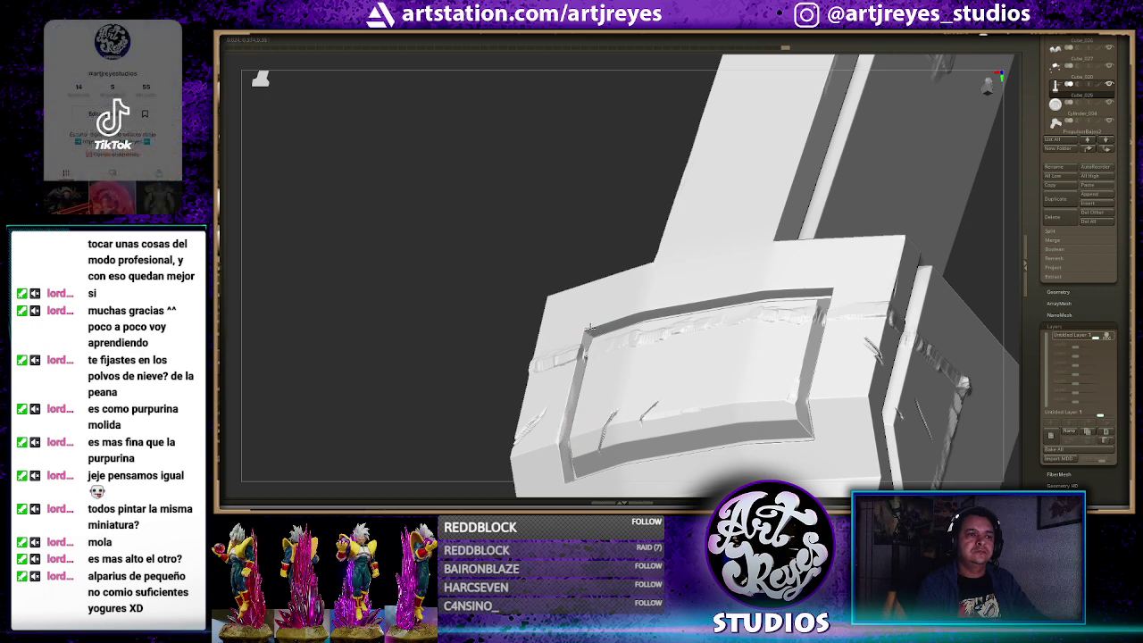
drag(649, 308, 825, 290)
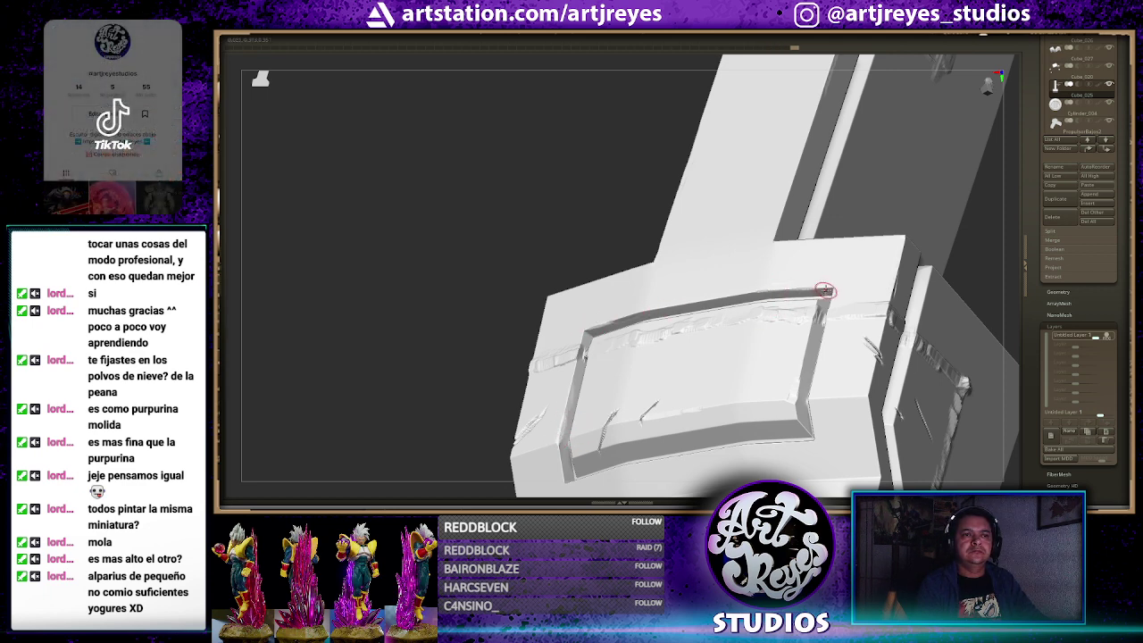
Roughen the right panel's upper edge and chip the armor panel's lower edges with several strokes
mouse_move(982, 260)
mouse_down()
mouse_move(918, 173)
mouse_move(598, 323)
mouse_up()
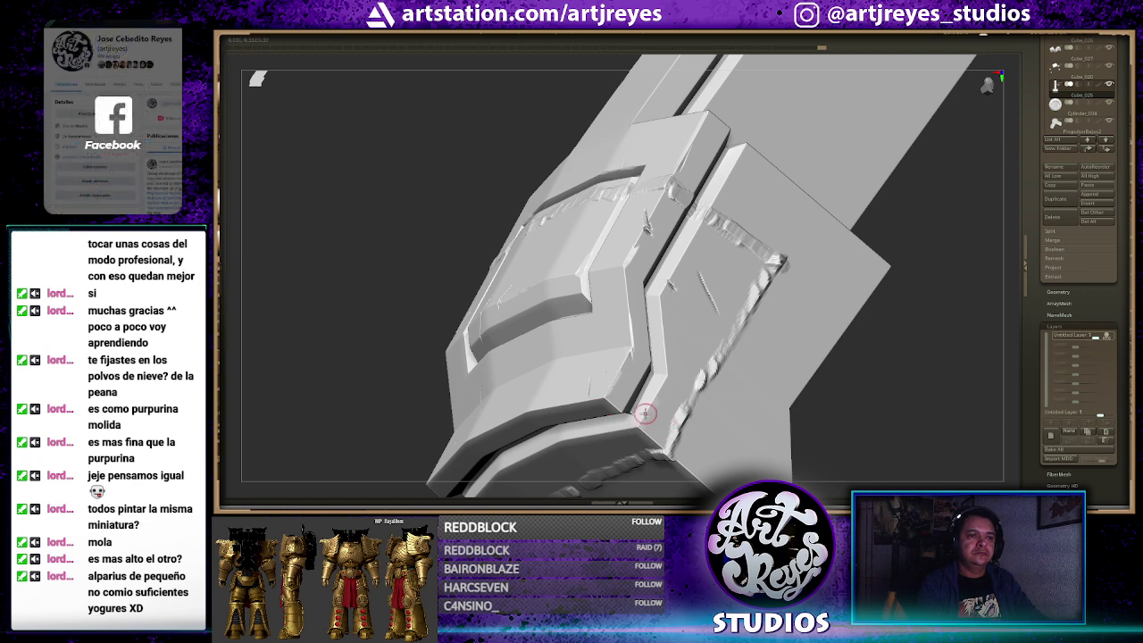
drag(721, 222, 717, 194)
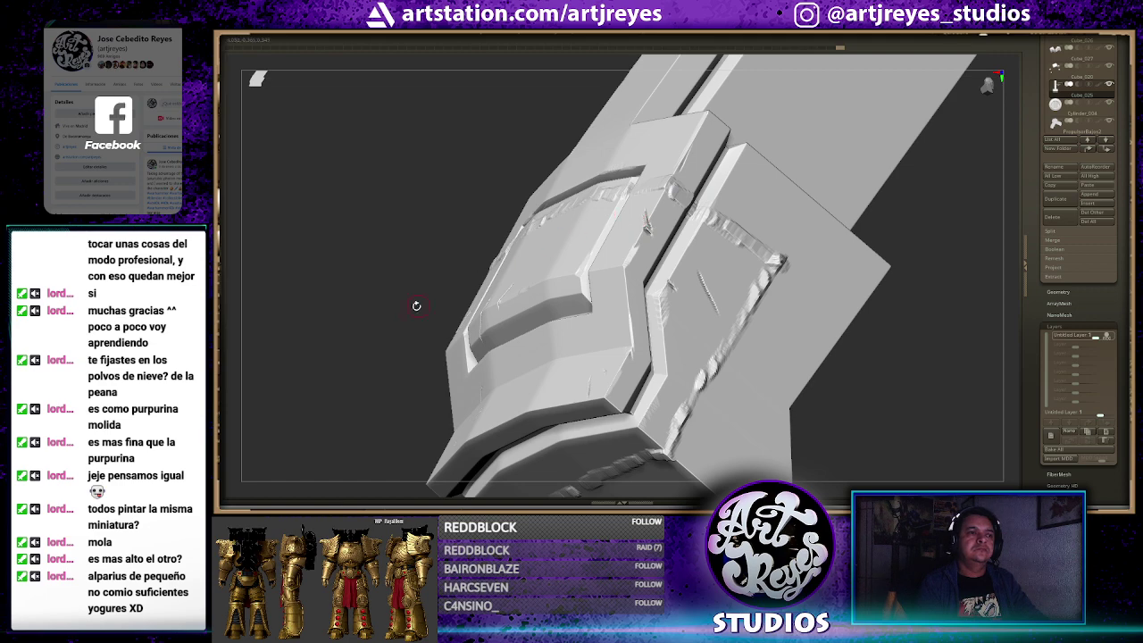
right_drag(414, 306, 729, 286)
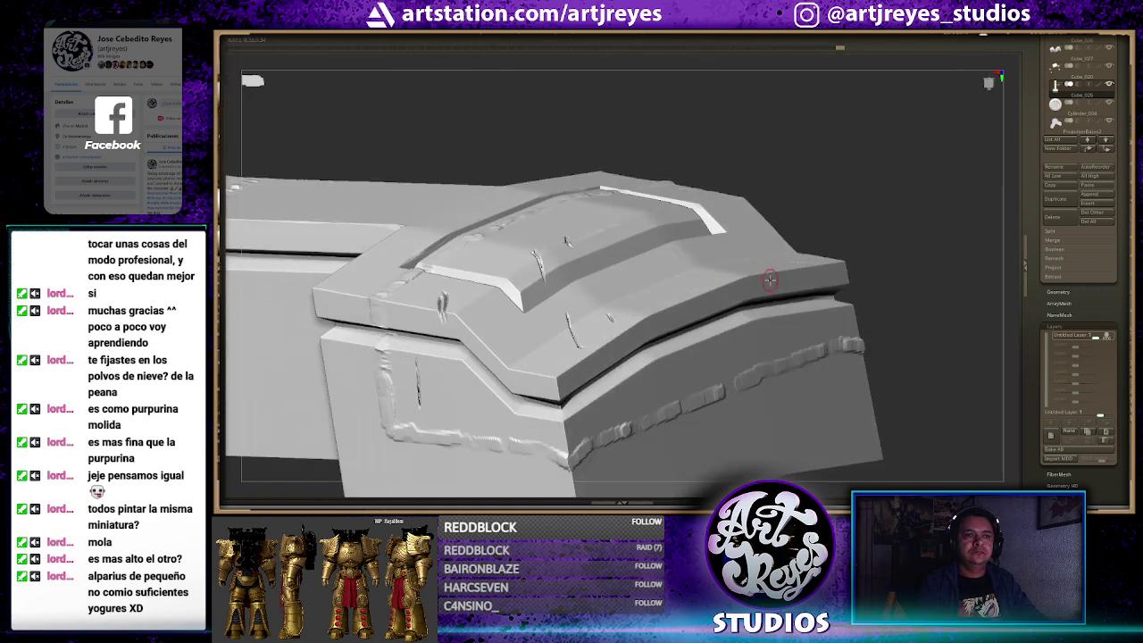
drag(770, 272, 814, 268)
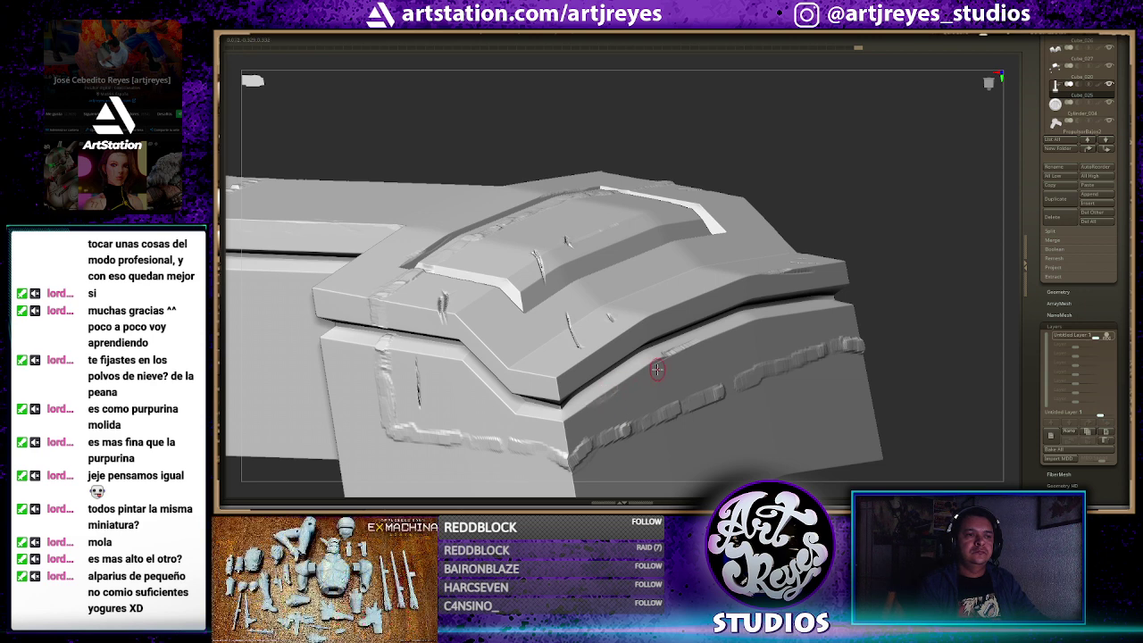
mouse_move(658, 375)
mouse_down()
mouse_move(565, 363)
mouse_move(476, 326)
mouse_up()
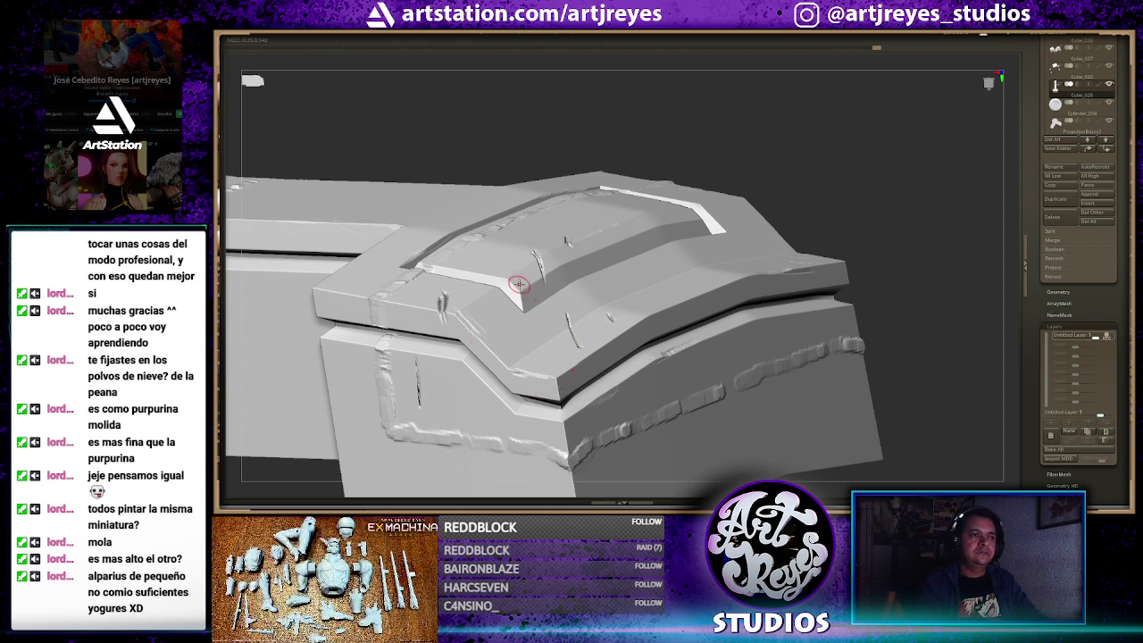
drag(496, 272, 516, 417)
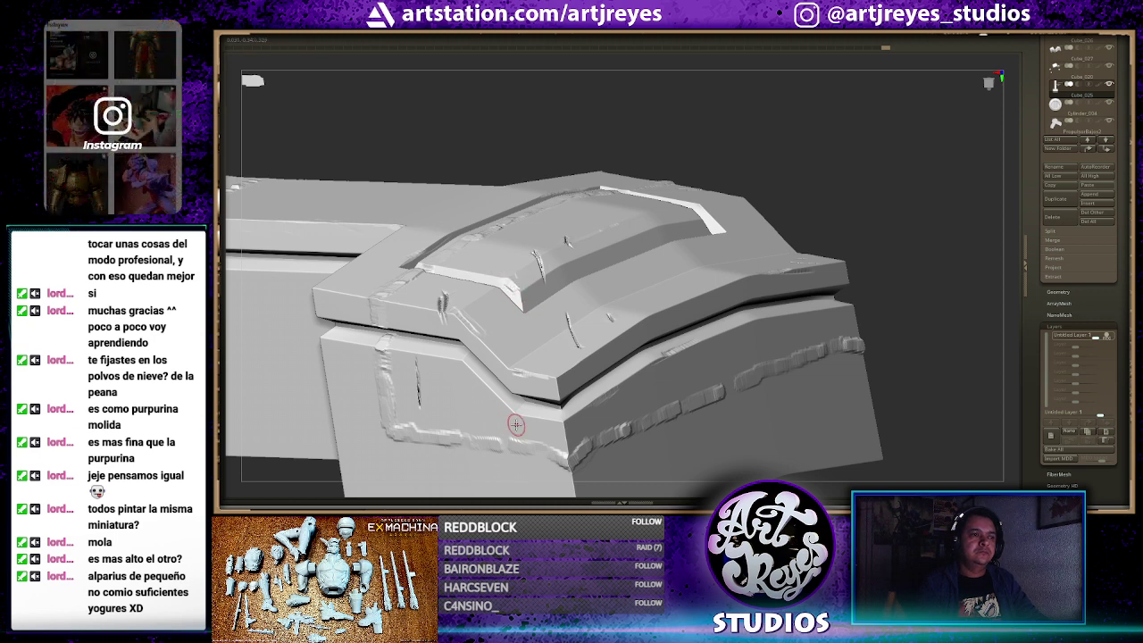
mouse_move(473, 379)
mouse_down()
mouse_move(541, 438)
mouse_move(535, 416)
mouse_up()
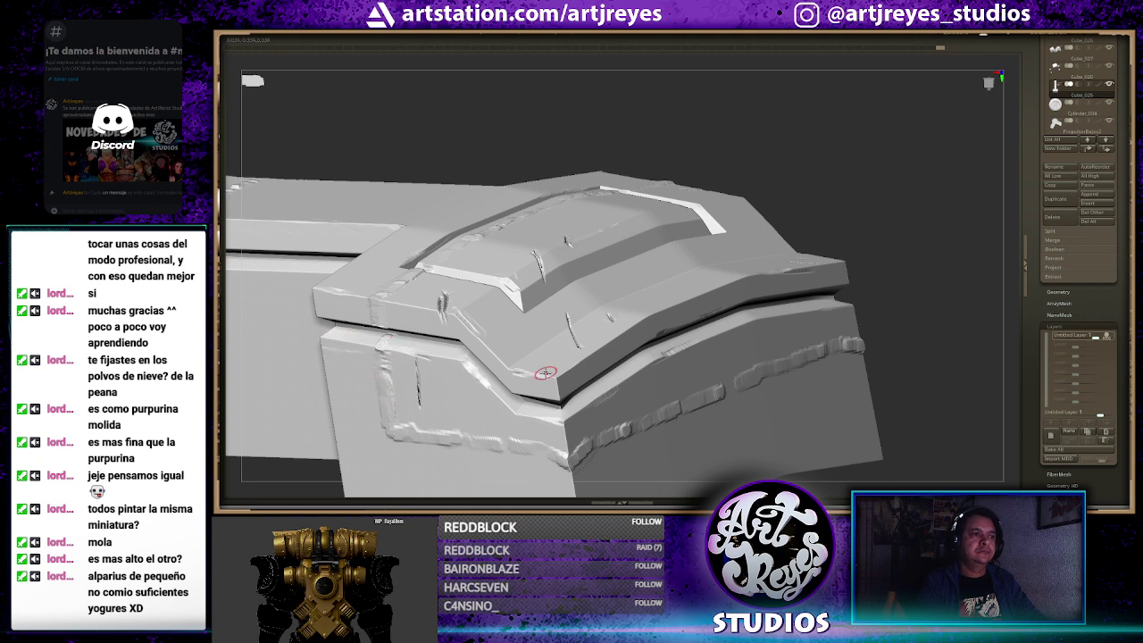
Review the pillar's scratches and chipped band, toggling isolation, ending in a front view
ctrl+shift+click(705, 216)
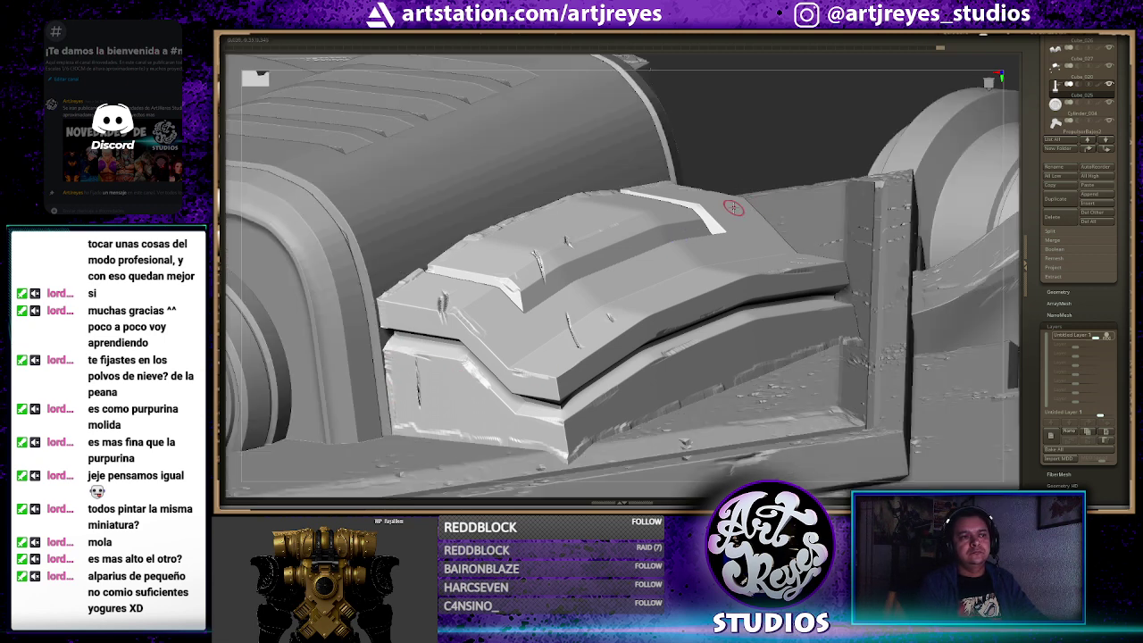
mouse_move(716, 186)
mouse_down()
mouse_move(791, 179)
mouse_move(766, 240)
mouse_move(674, 216)
mouse_up()
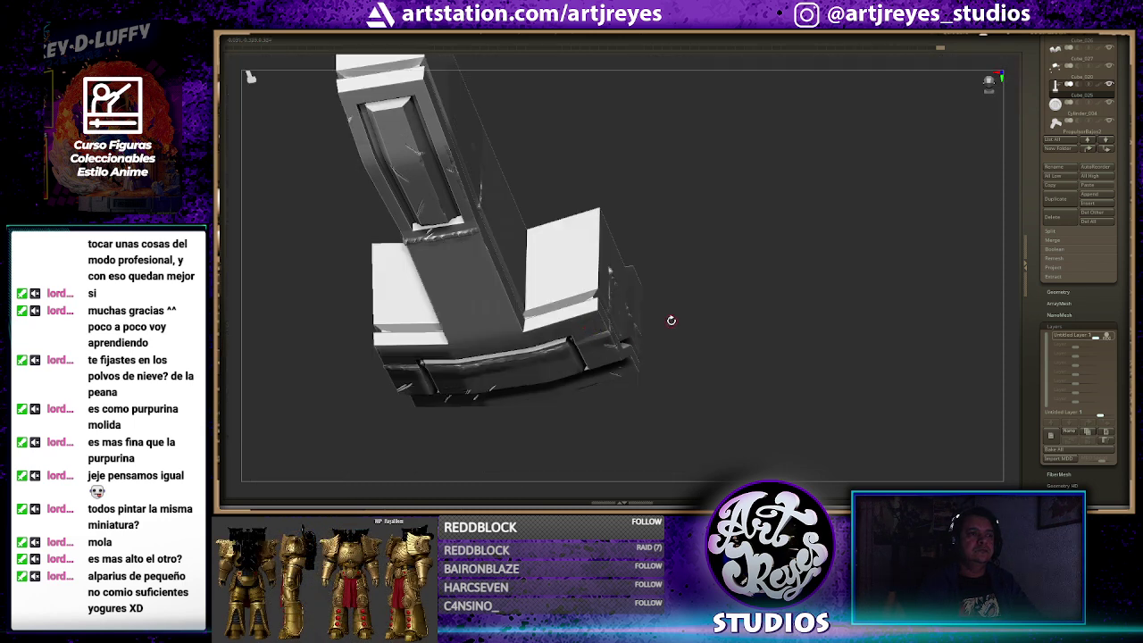
mouse_move(633, 140)
mouse_down()
mouse_move(639, 211)
mouse_move(601, 274)
mouse_up()
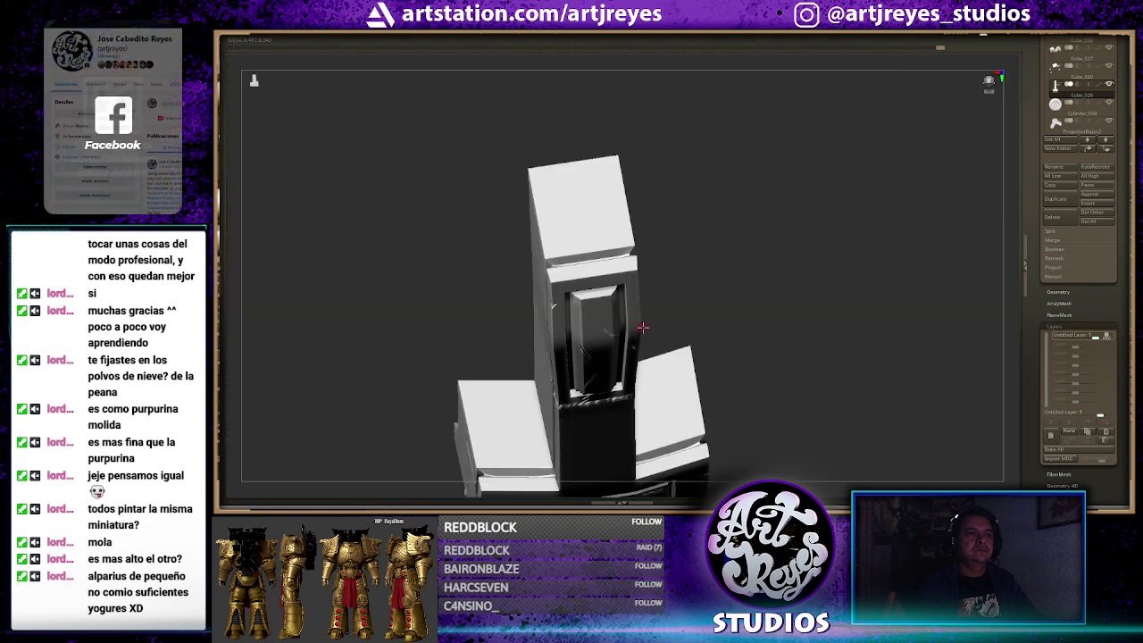
mouse_move(720, 322)
mouse_down()
mouse_move(712, 235)
mouse_move(688, 306)
mouse_up()
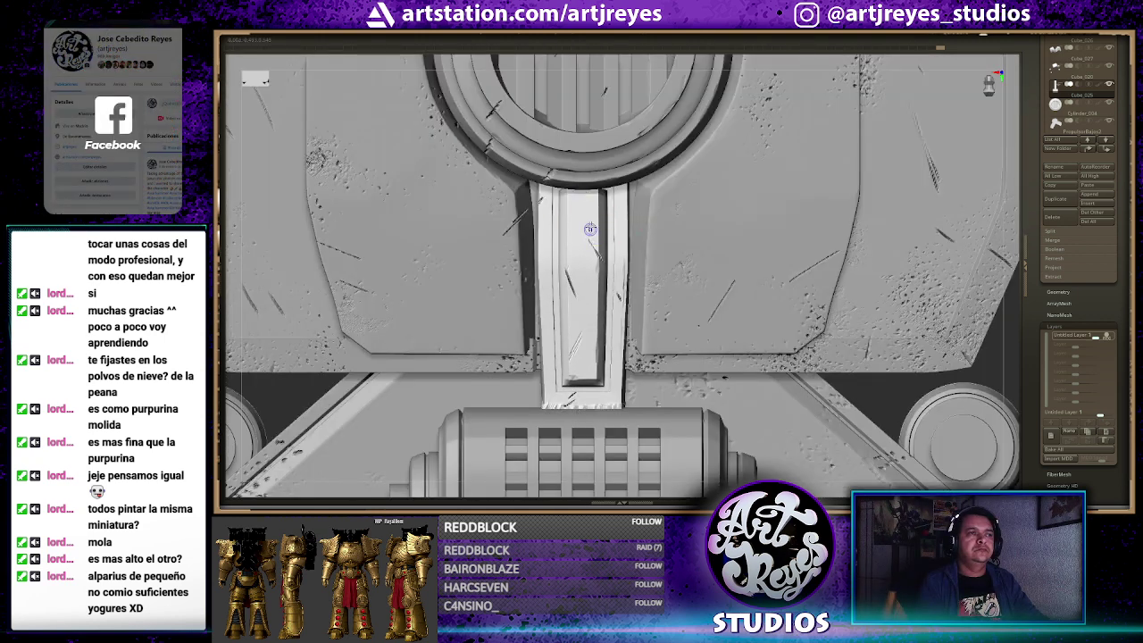
ctrl+shift+click(599, 246)
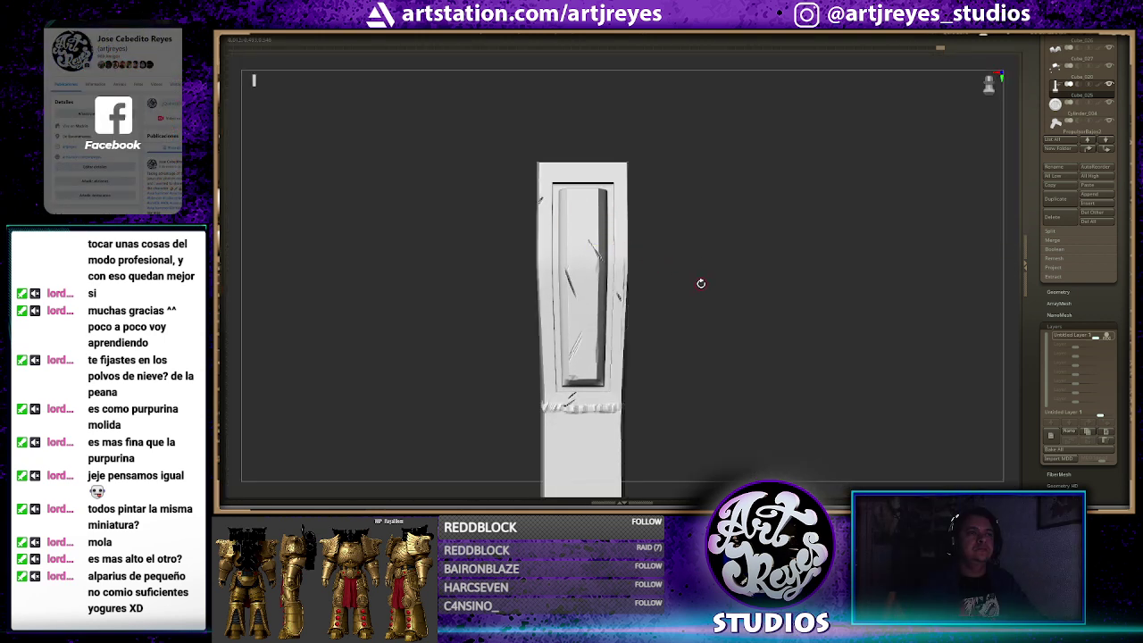
drag(702, 280, 637, 245)
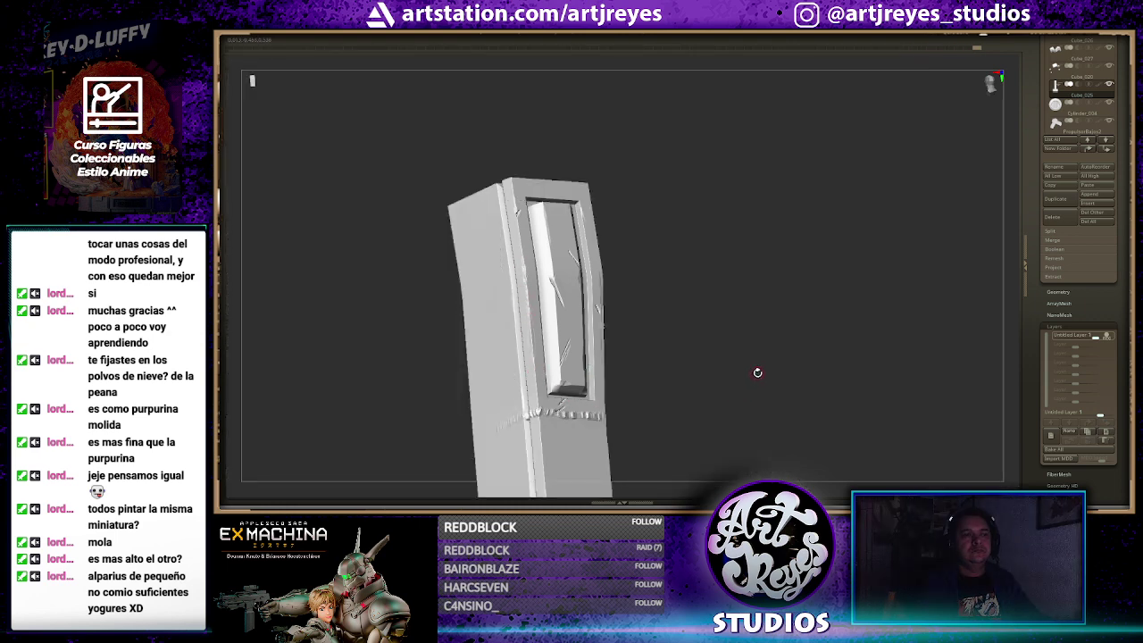
drag(757, 372, 717, 287)
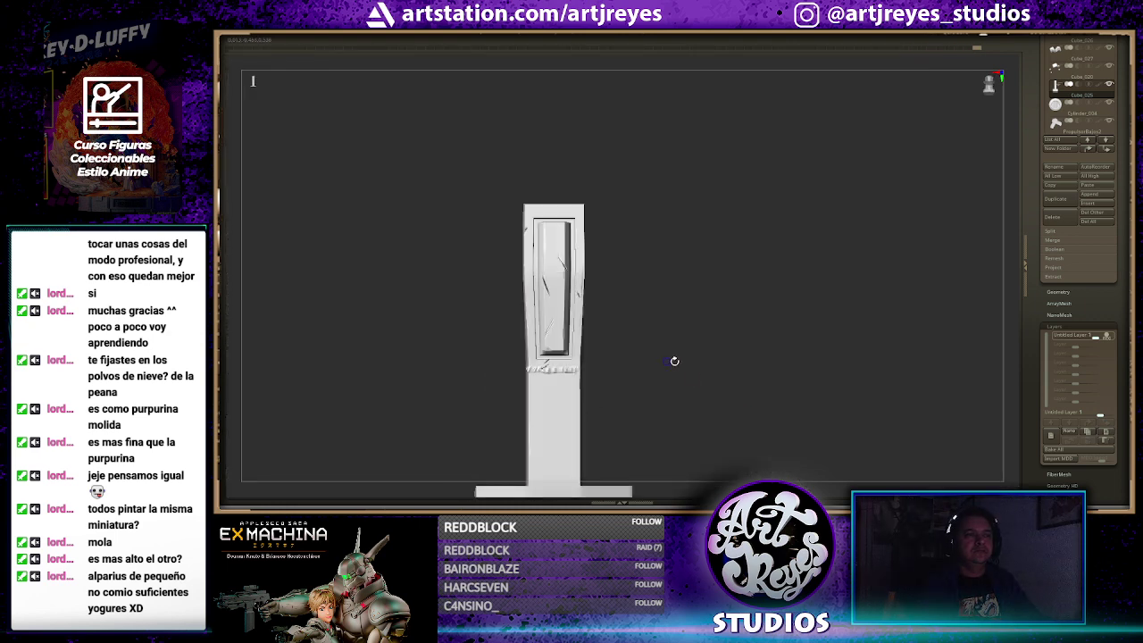
key(ctrl+shift+s)
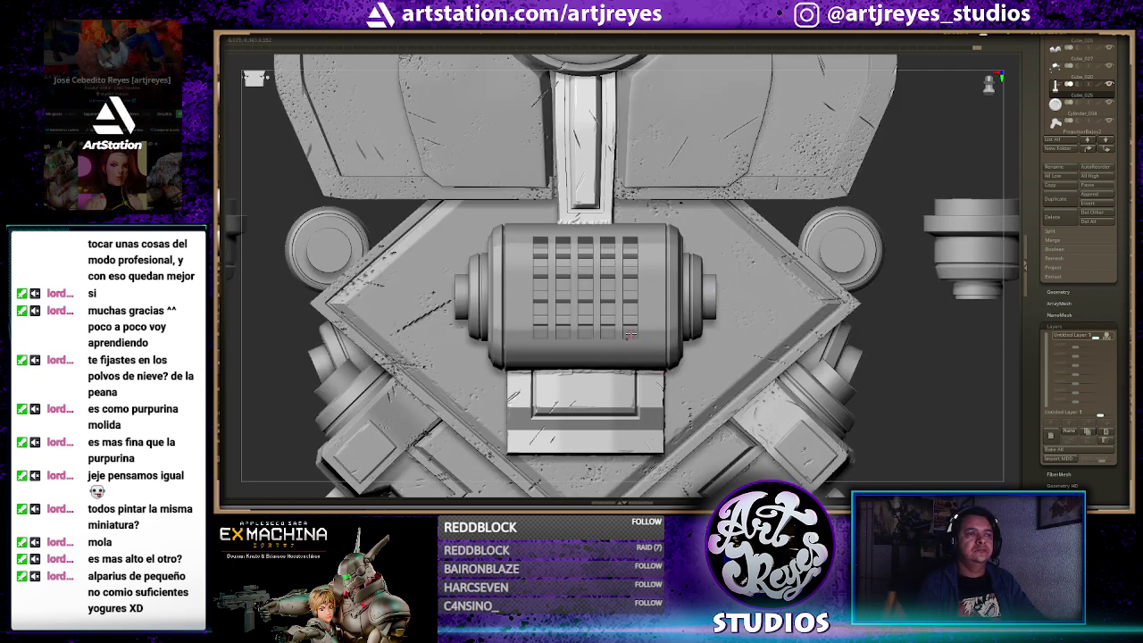
key(ctrl+shift+s)
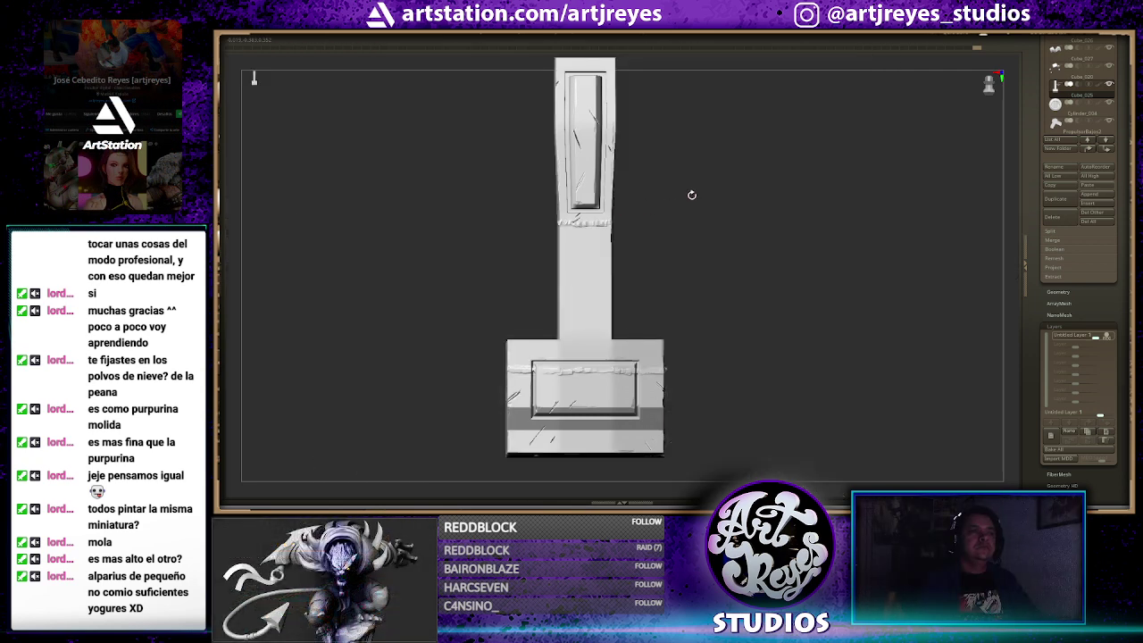
mouse_move(721, 193)
mouse_down()
mouse_move(738, 206)
mouse_move(729, 224)
mouse_move(685, 220)
mouse_up()
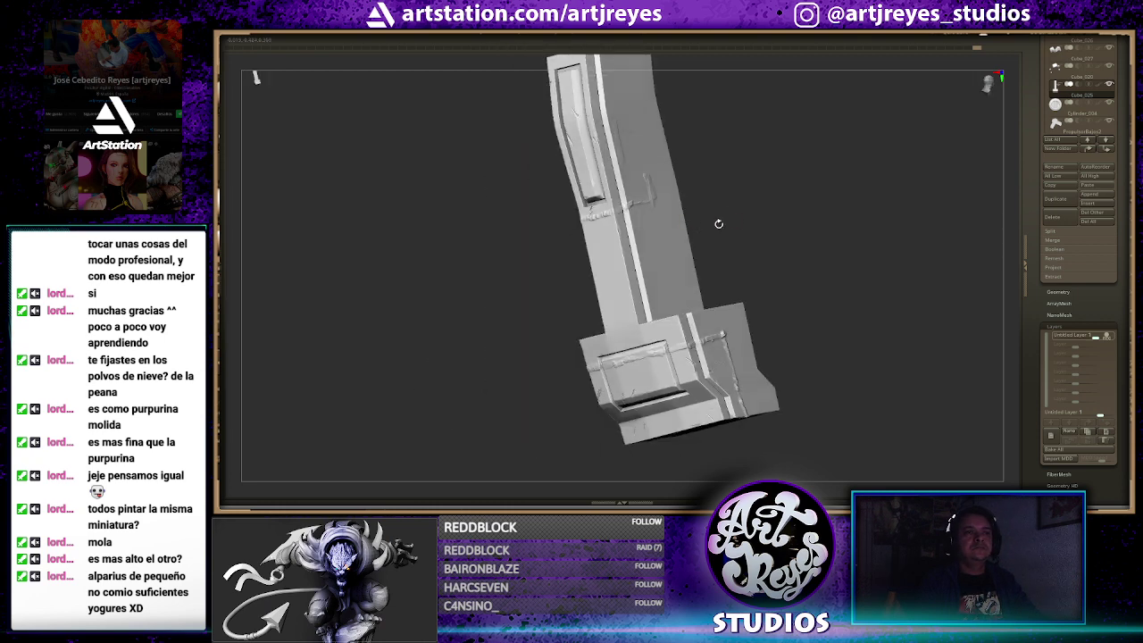
shift+drag(757, 212, 758, 221)
Restore the full interface, select the Move brush, and delete the pillar's morph target
key(Tab)
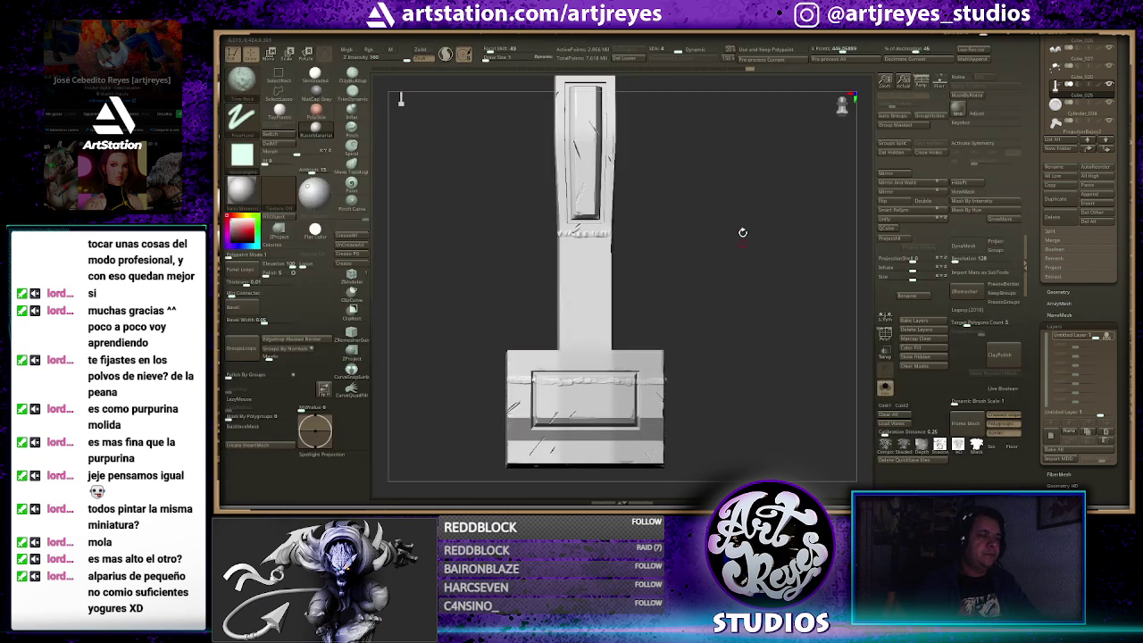
key(b)
key(m)
key(v)
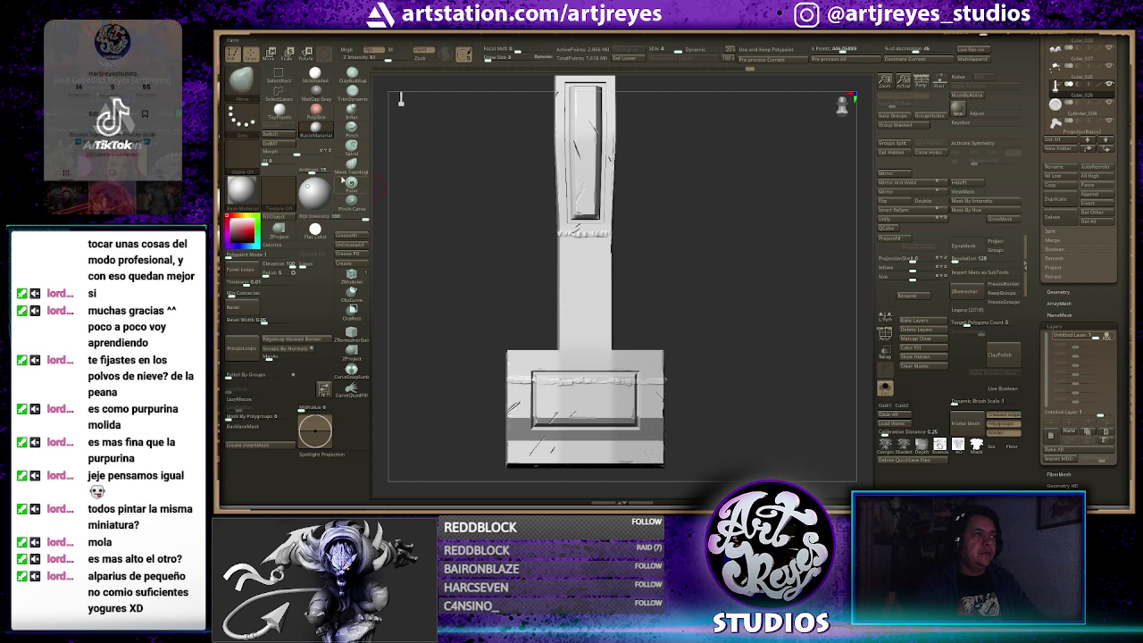
click(269, 145)
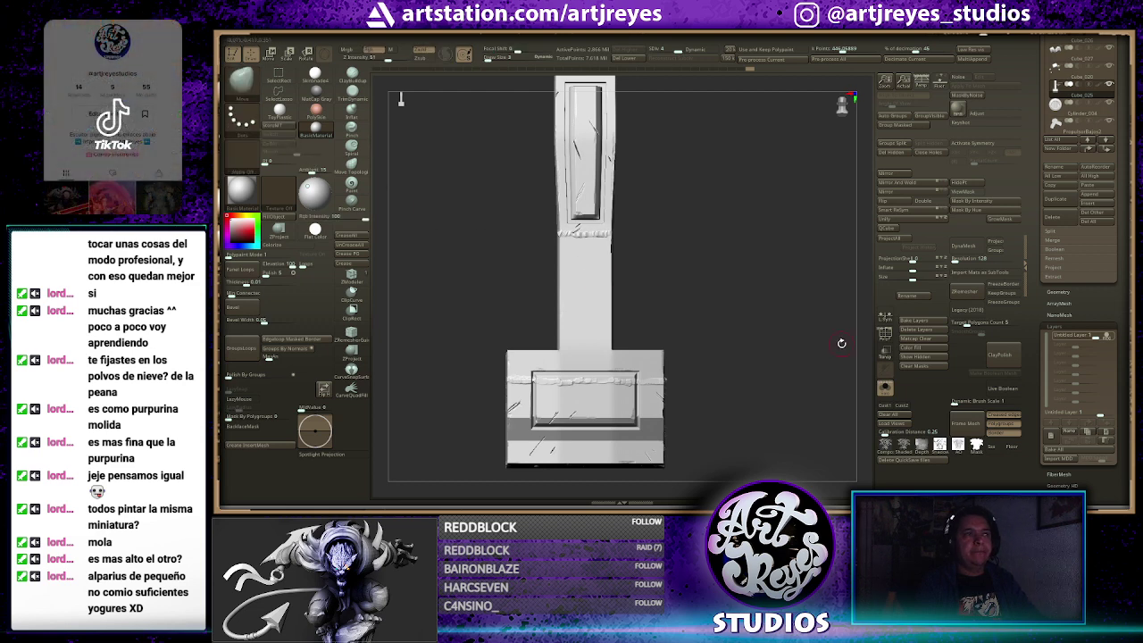
mouse_move(1076, 335)
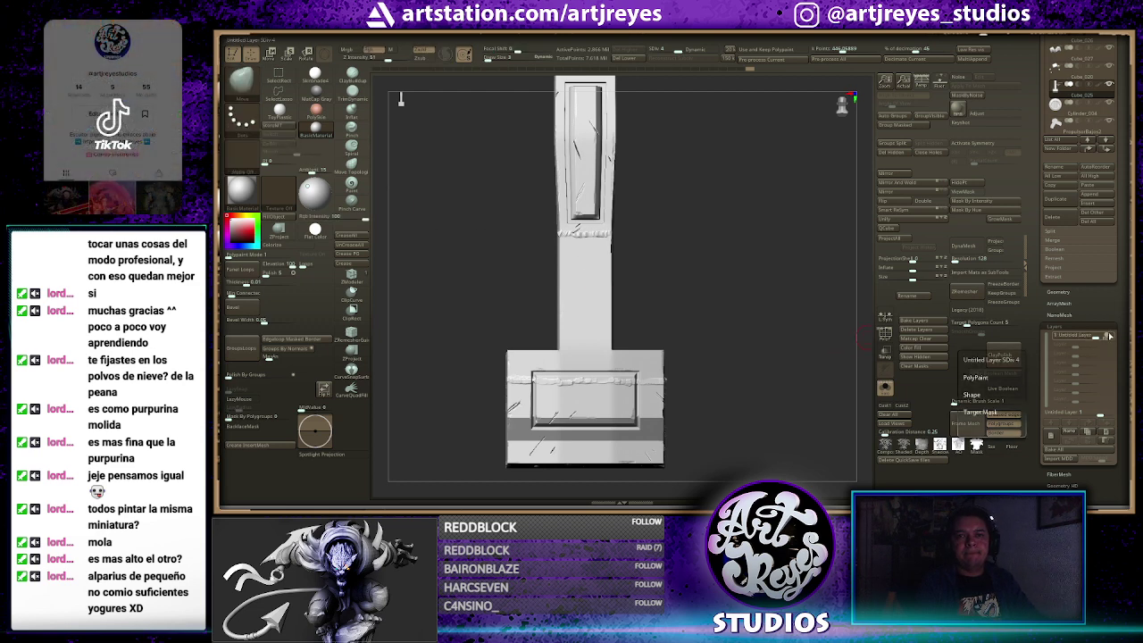
Preview, add, remove and duplicate pillar layers, then bake all layers into the mesh
click(1107, 336)
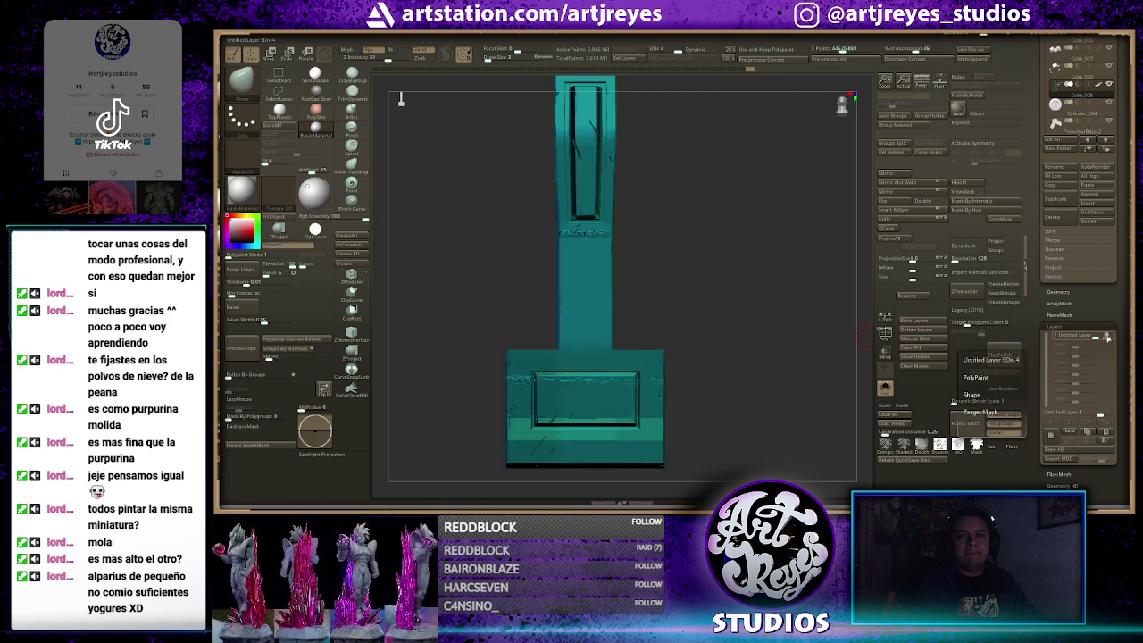
click(1051, 440)
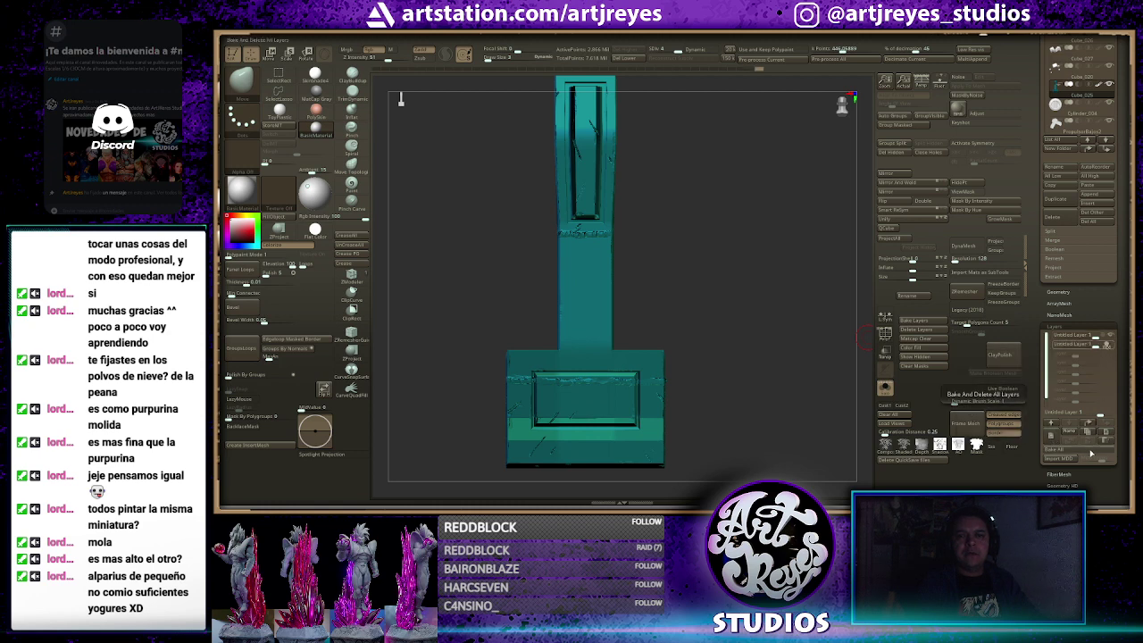
click(1085, 430)
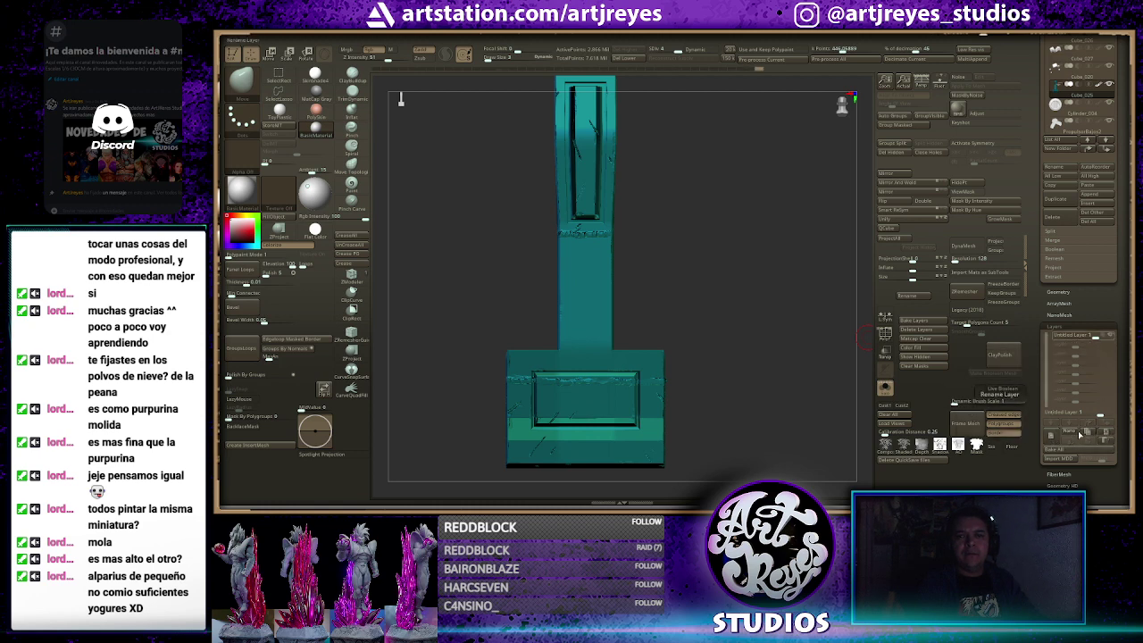
click(1087, 433)
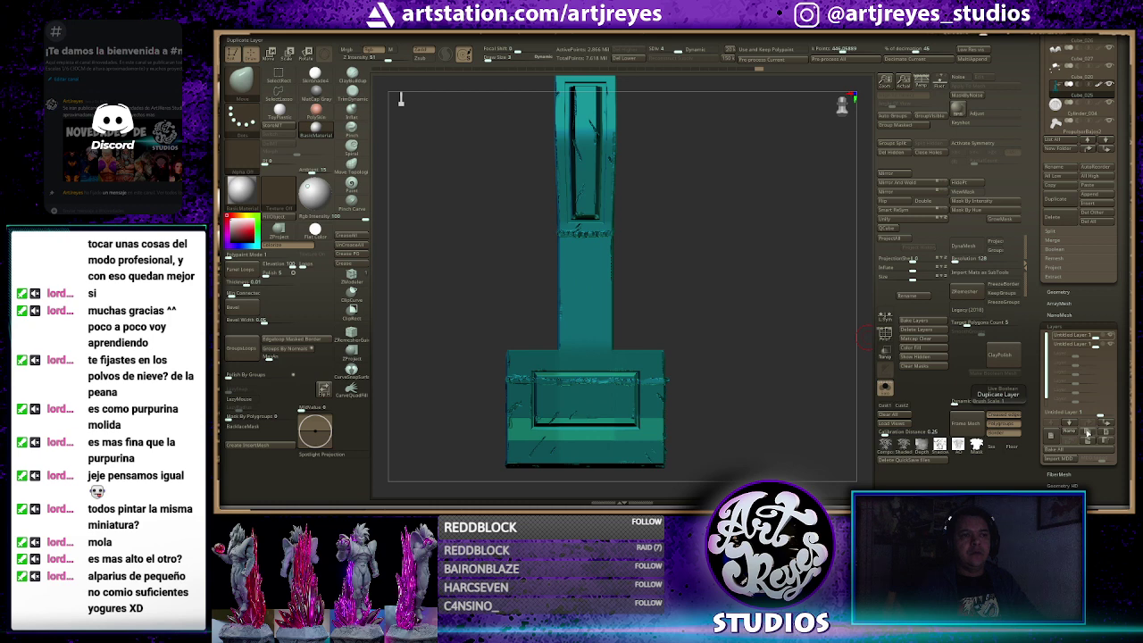
mouse_move(1078, 343)
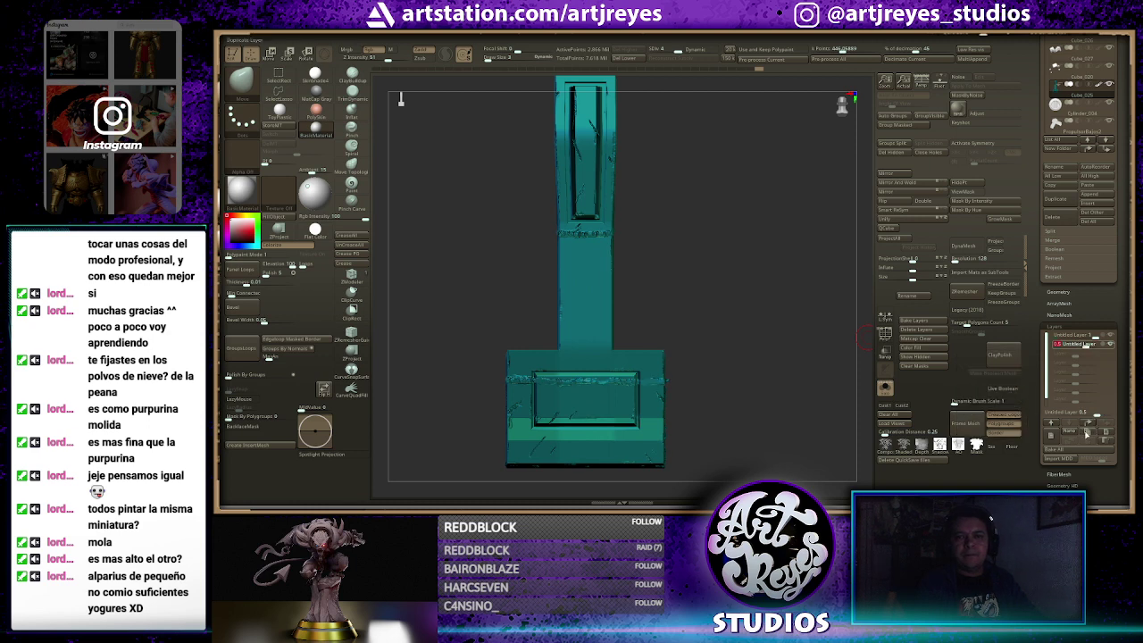
click(1053, 434)
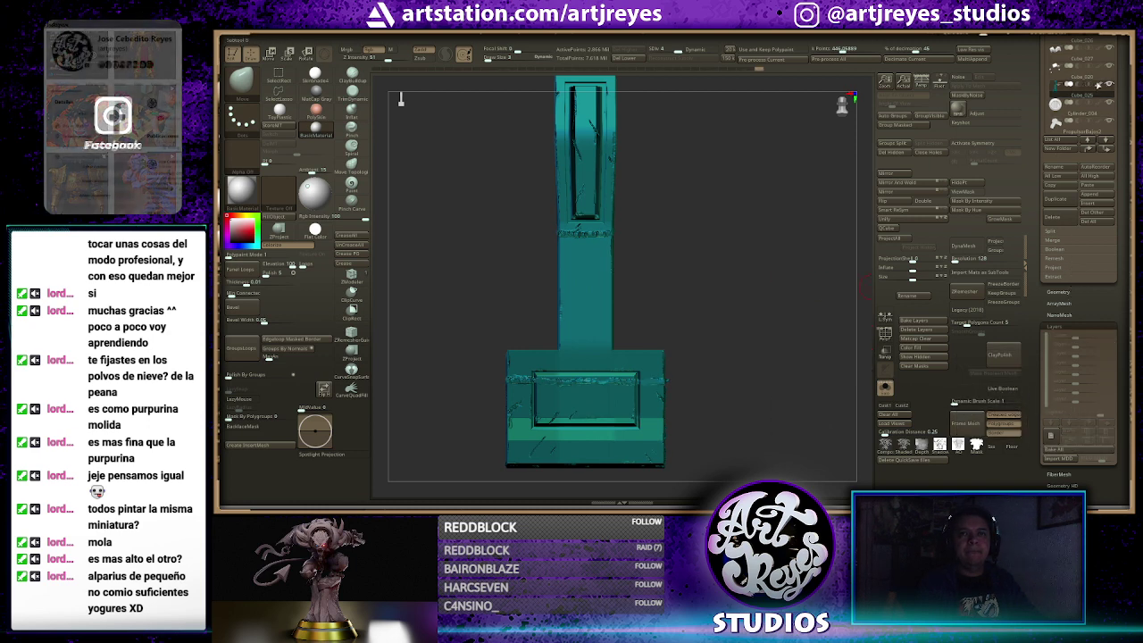
Run Decimation Master's Pre-process Current on the baked, scratched pillar mesh
scroll(1031, 124, up, 5)
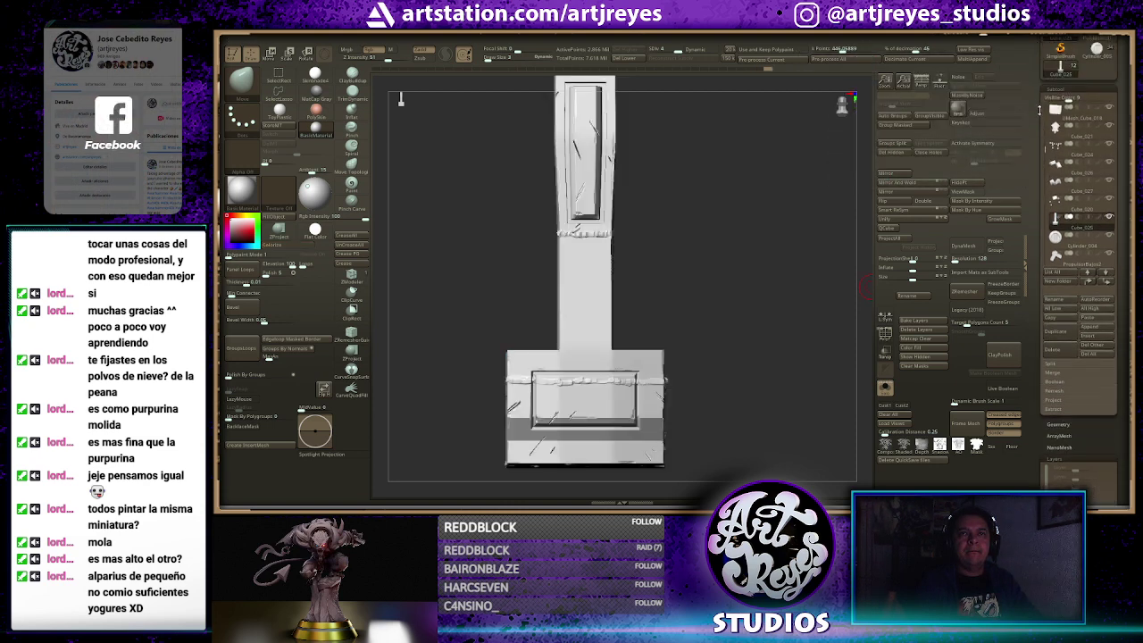
scroll(1031, 124, down, 1)
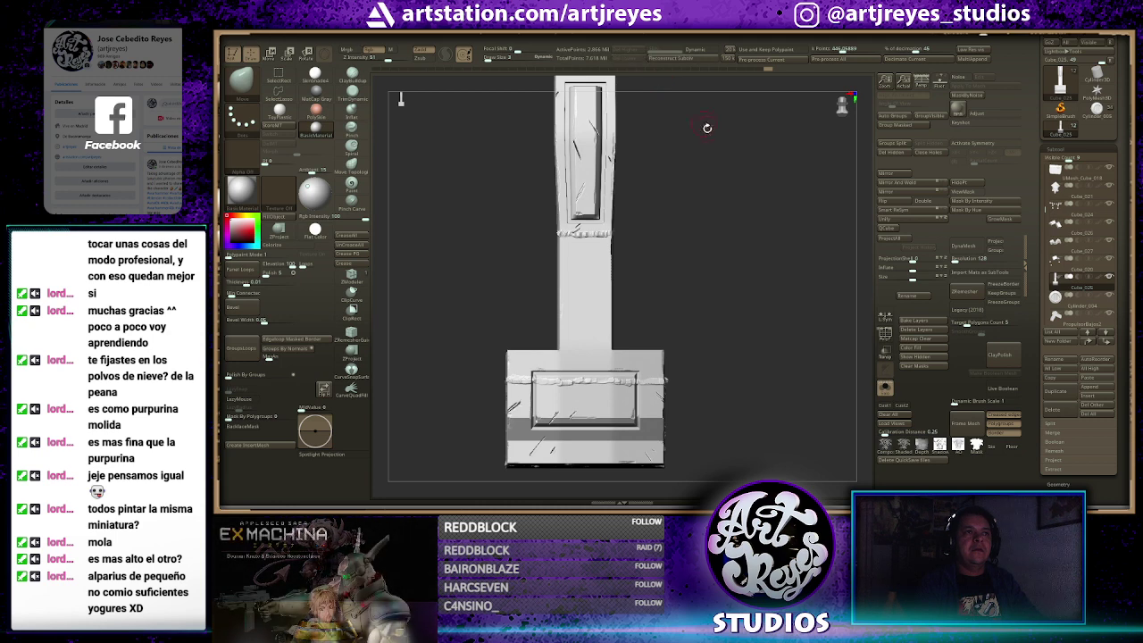
click(790, 65)
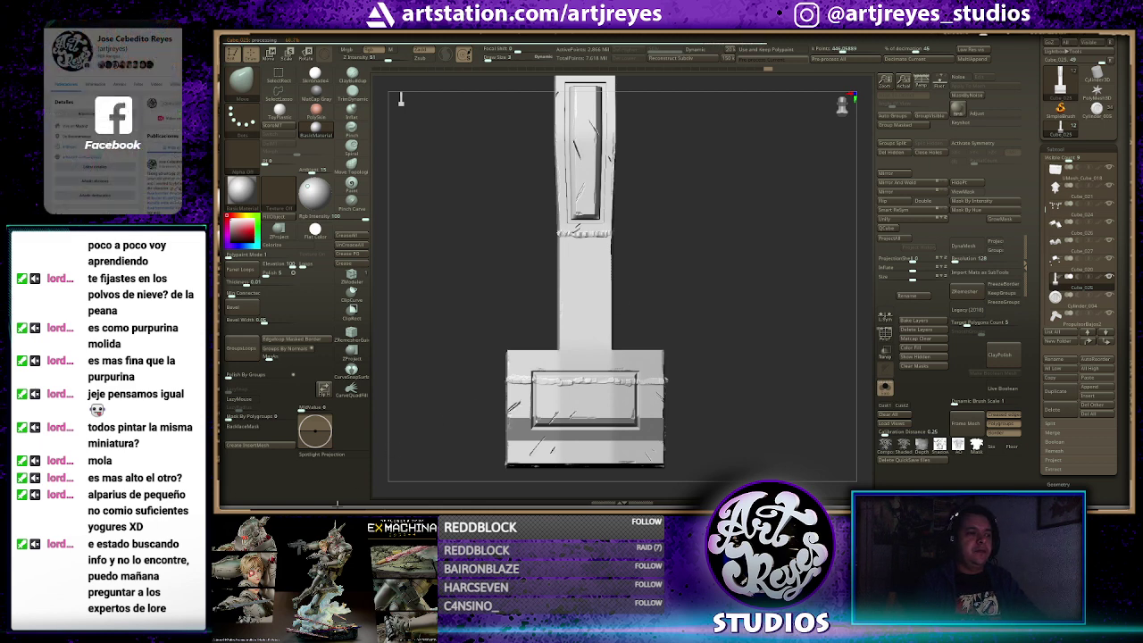
key(alt+Tab)
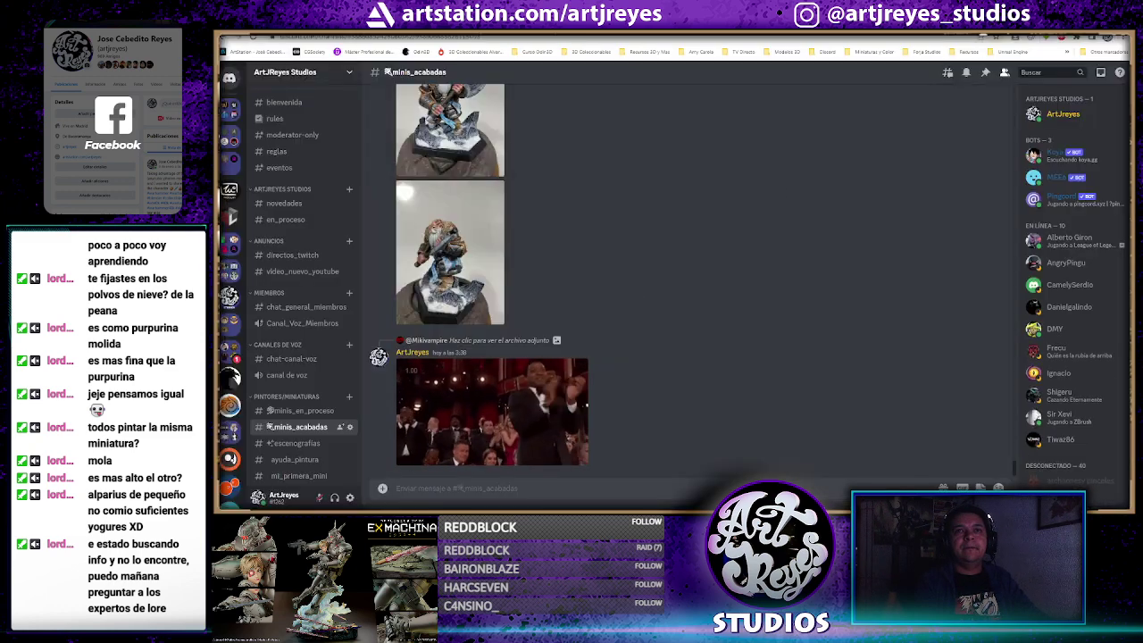
key(ctrl+n)
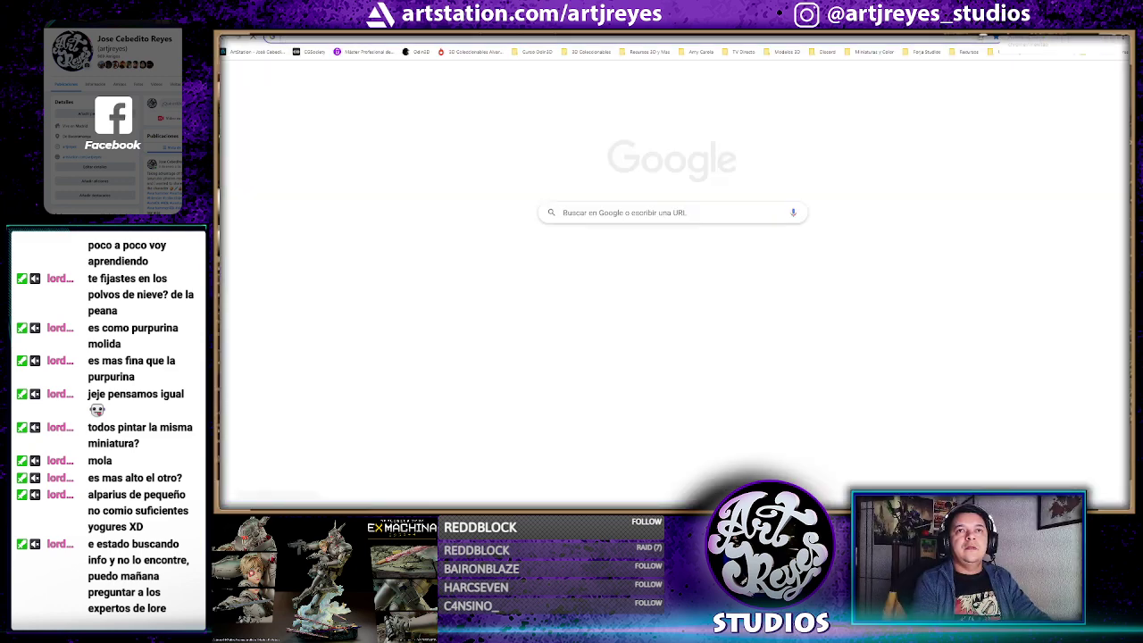
drag(254, 40, 976, 119)
click(1079, 43)
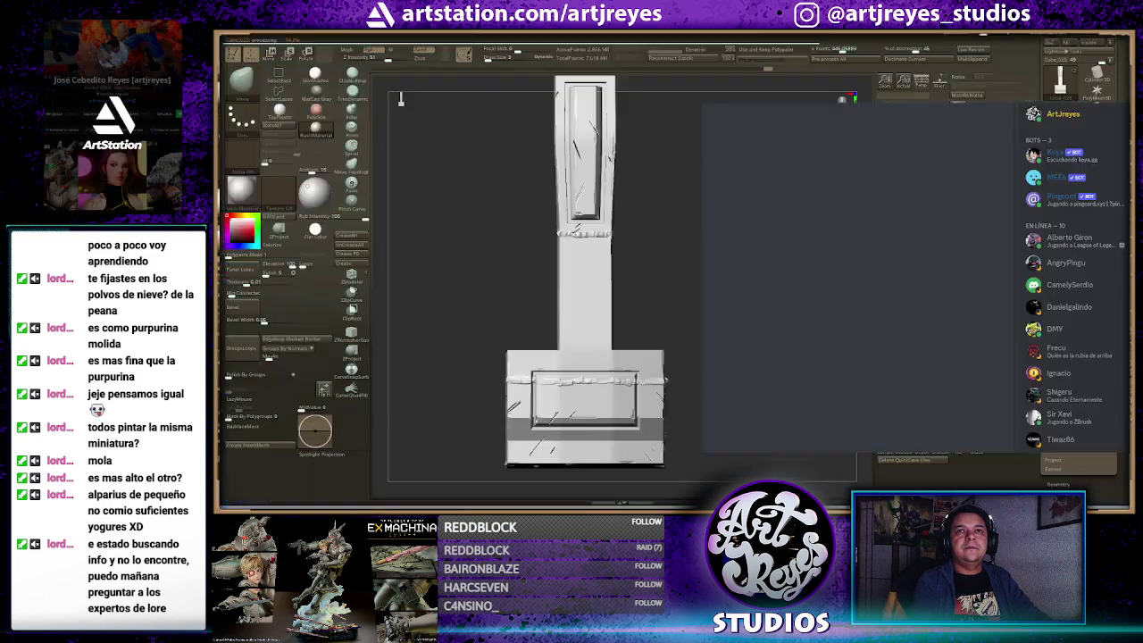
key(ctrl+w)
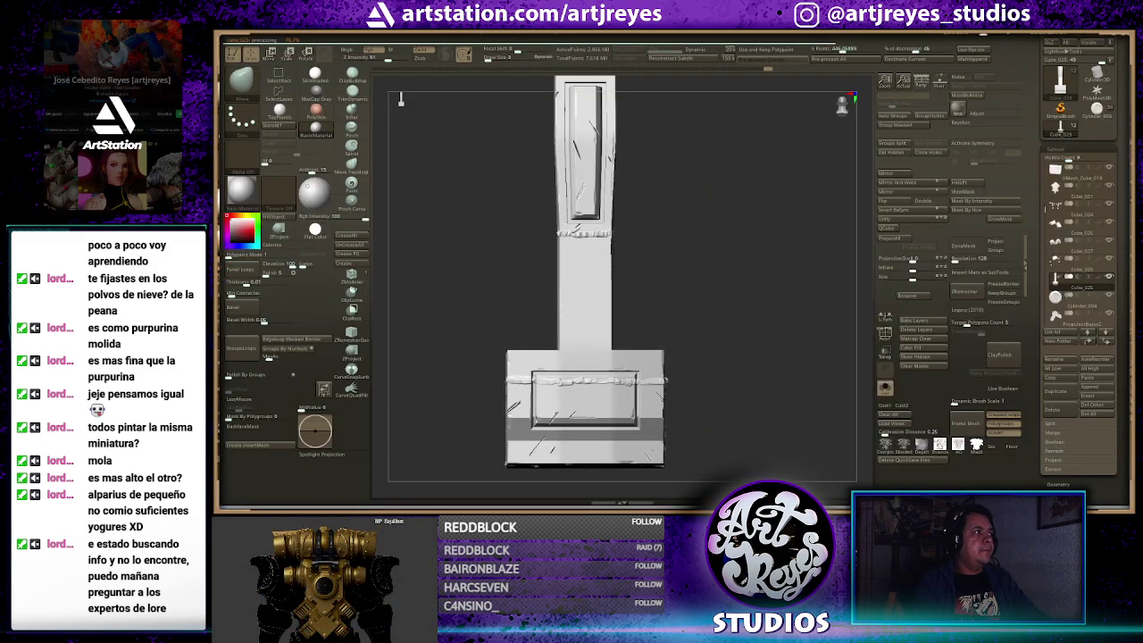
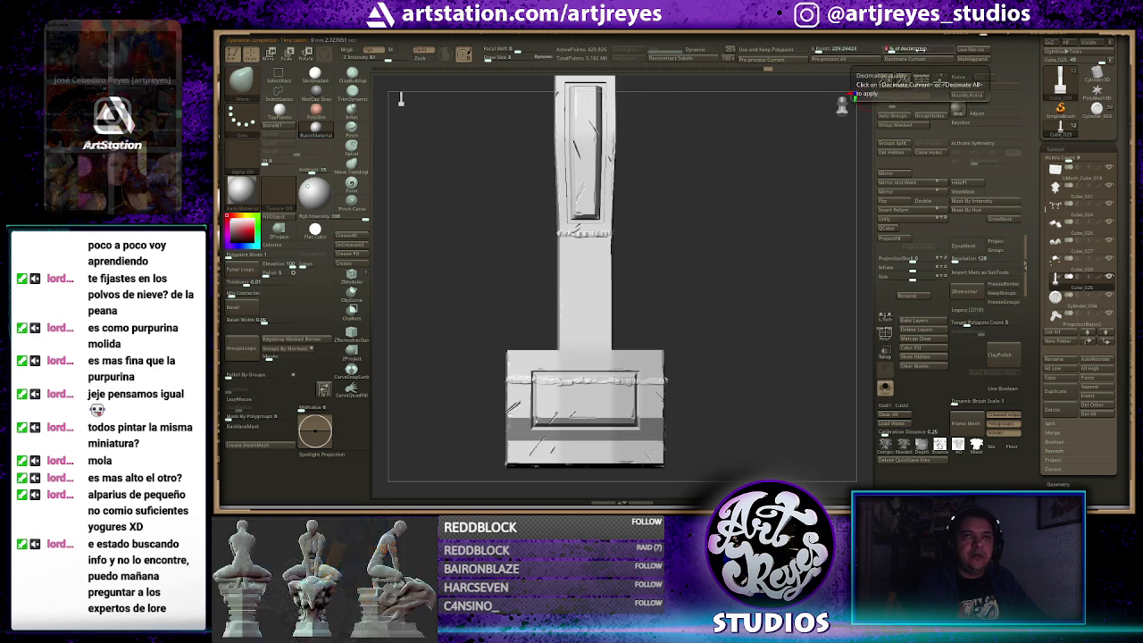
Decimate the pillar, then paste it below the pillar subtool in the backpack tool, verifying with undo/redo
click(902, 61)
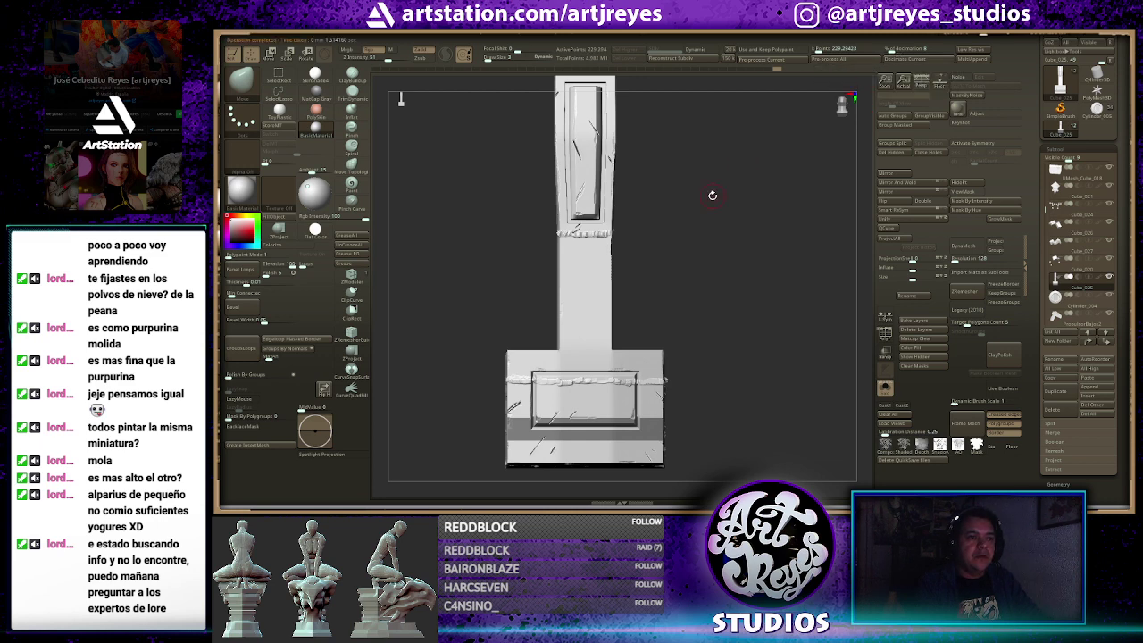
key(shift+f)
key(shift+f)
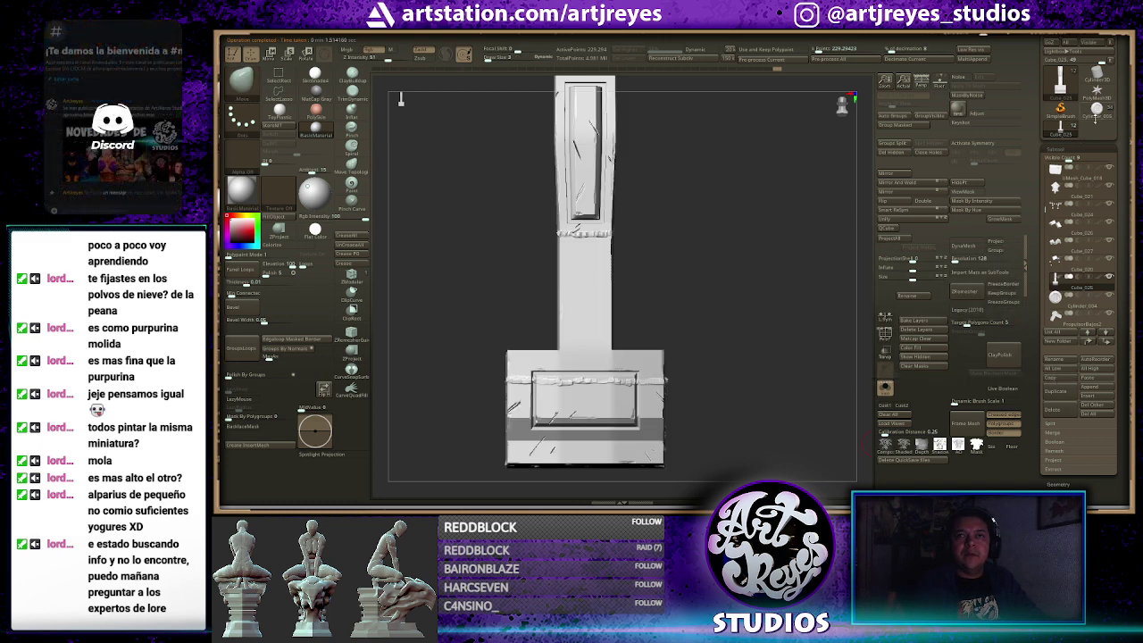
click(1095, 111)
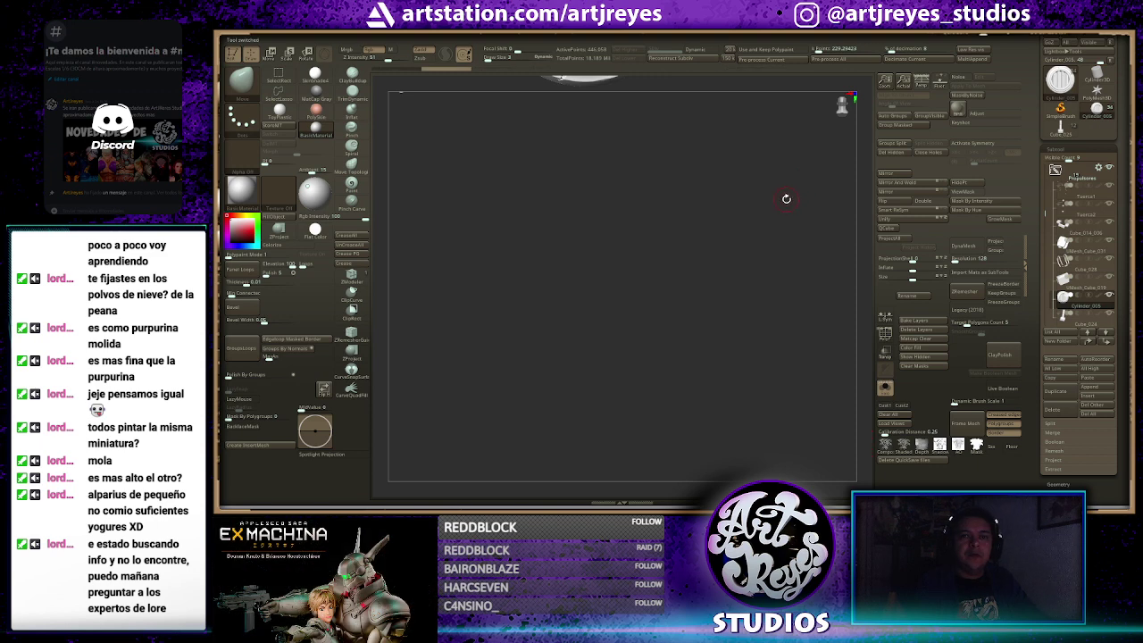
click(1075, 320)
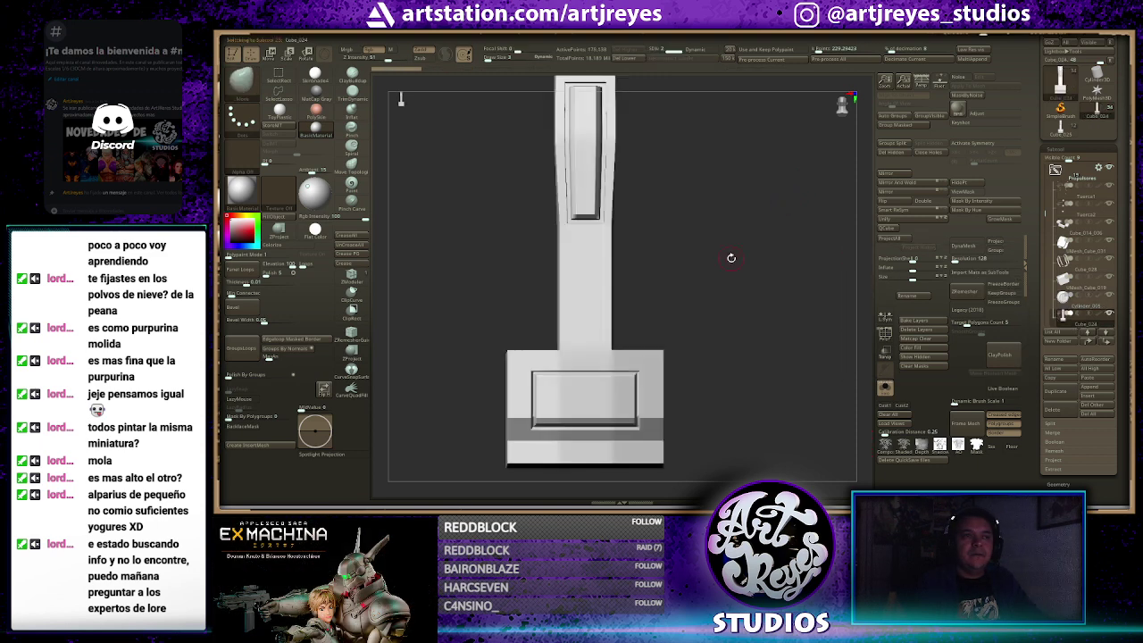
click(1087, 377)
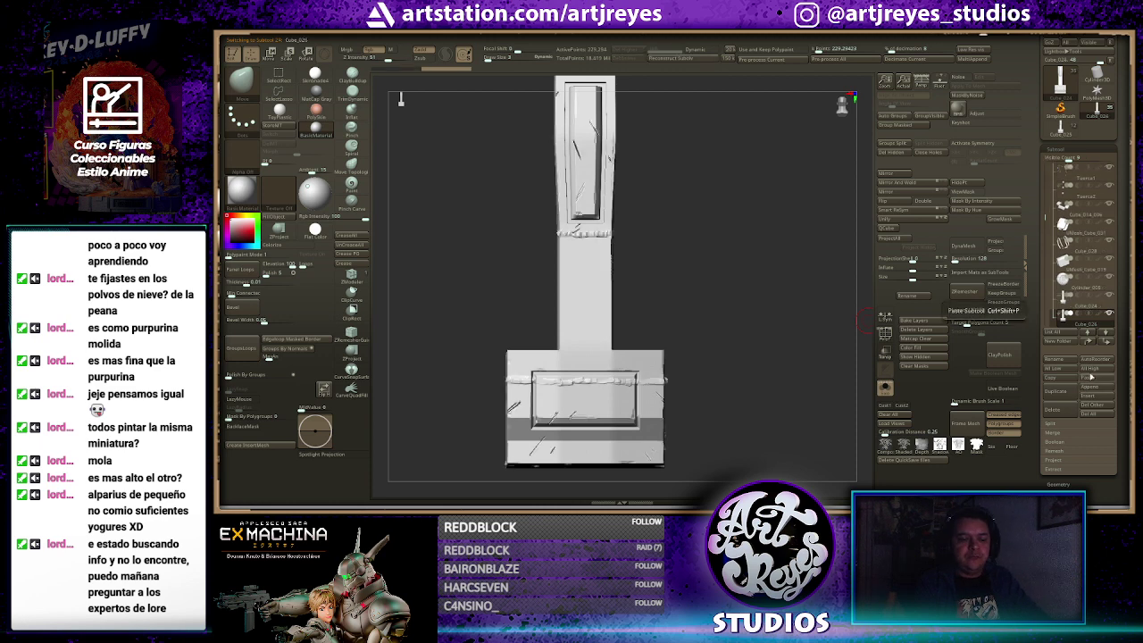
key(ctrl+z)
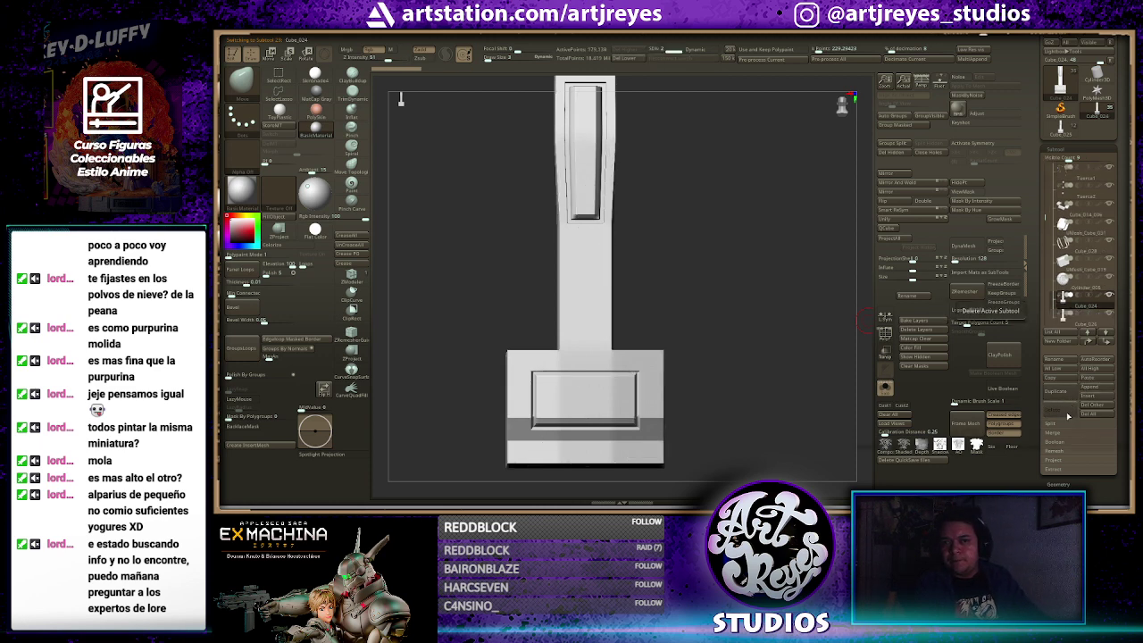
key(ctrl+shift+z)
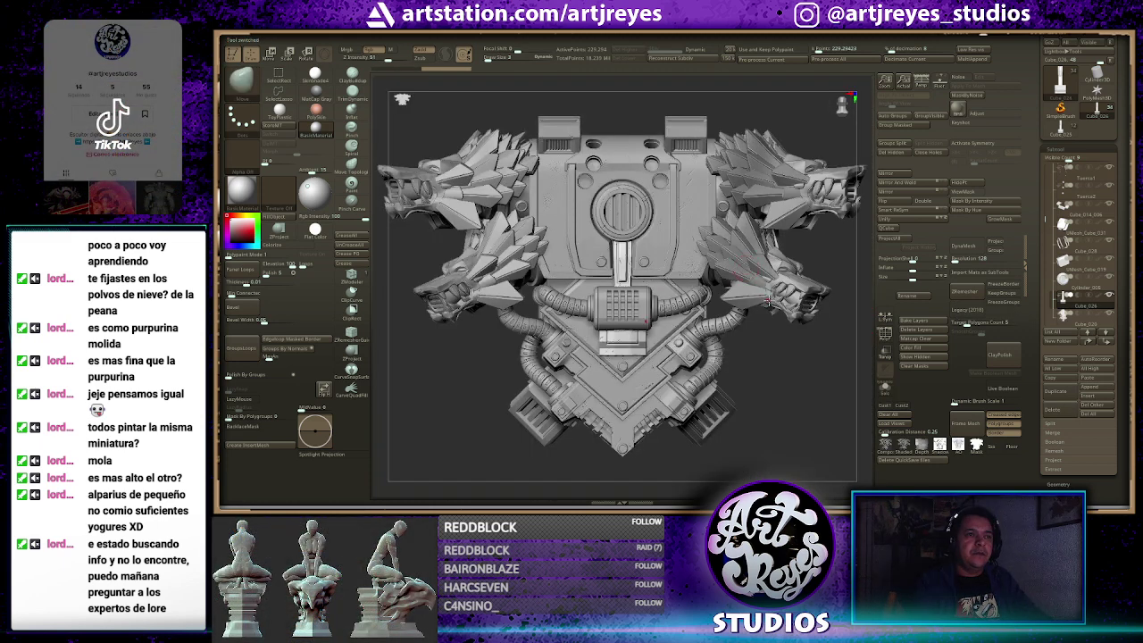
Save the wolf-head backpack over its existing file
key(ctrl+s)
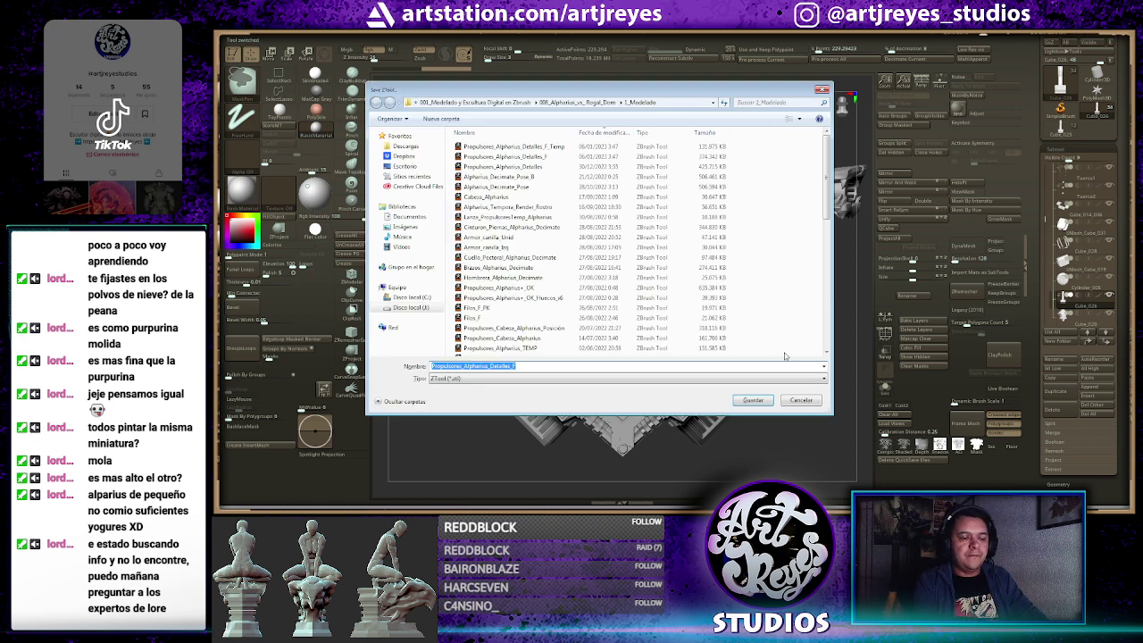
key(Return)
key(Return)
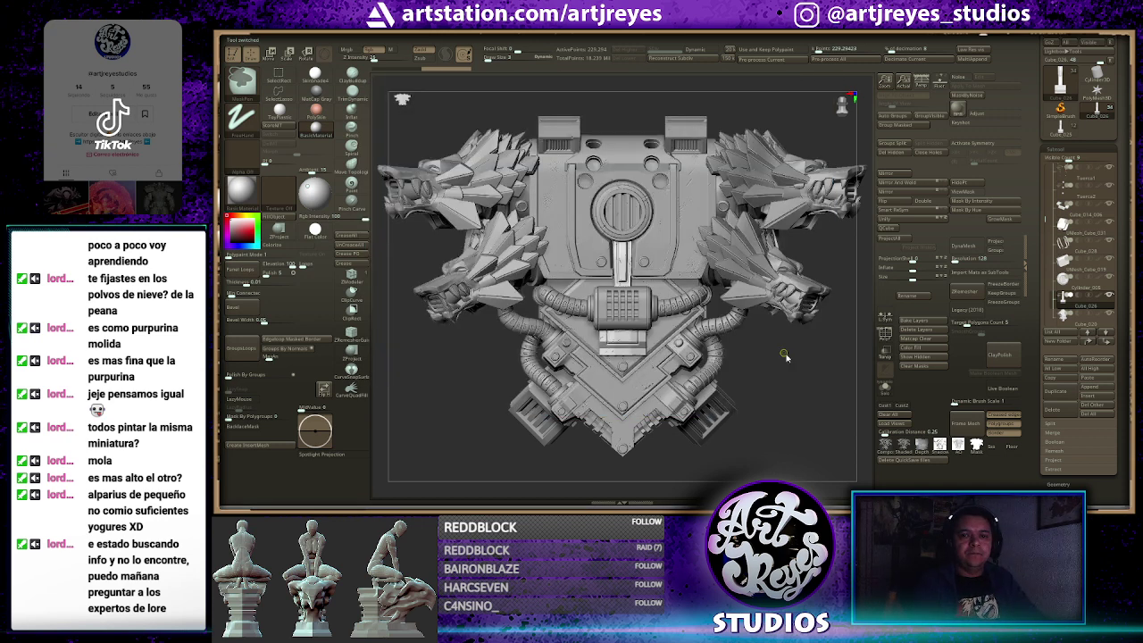
key(ctrl+s)
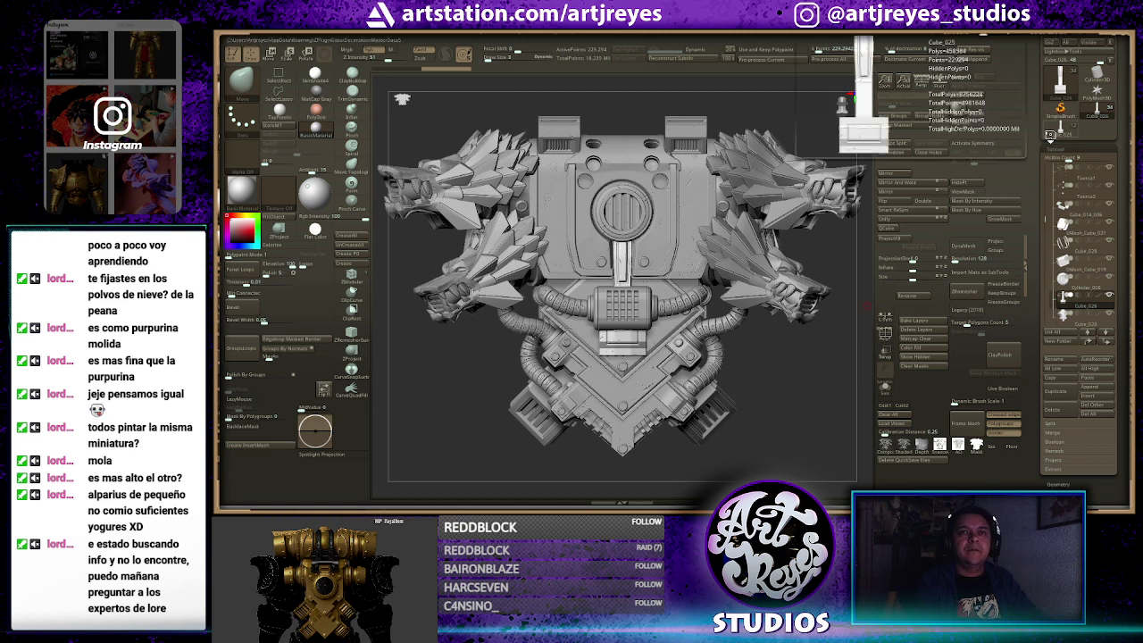
Switch to the temp body tool, select the Cube_020 grill part, and save over its file
ctrl+shift+click(815, 234)
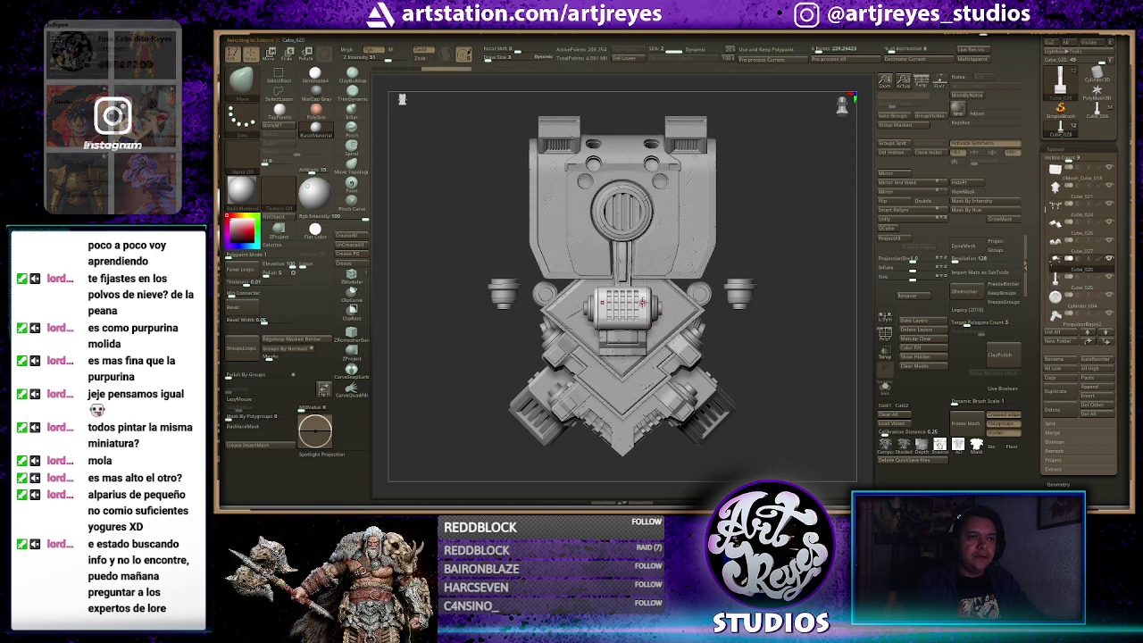
alt+click(641, 303)
key(ctrl+s)
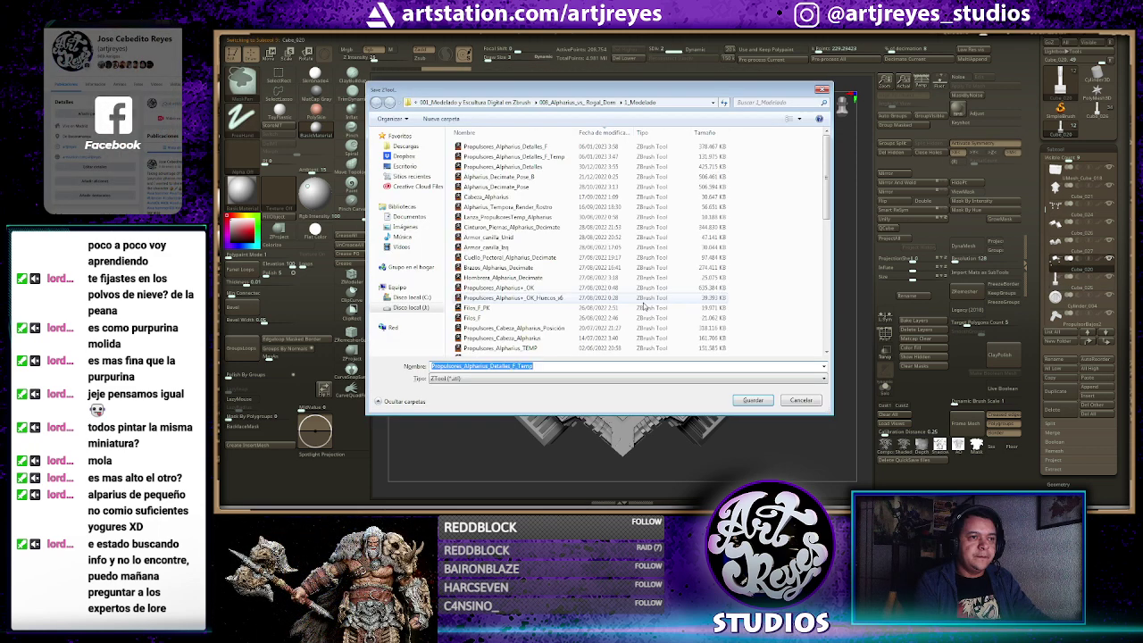
key(Return)
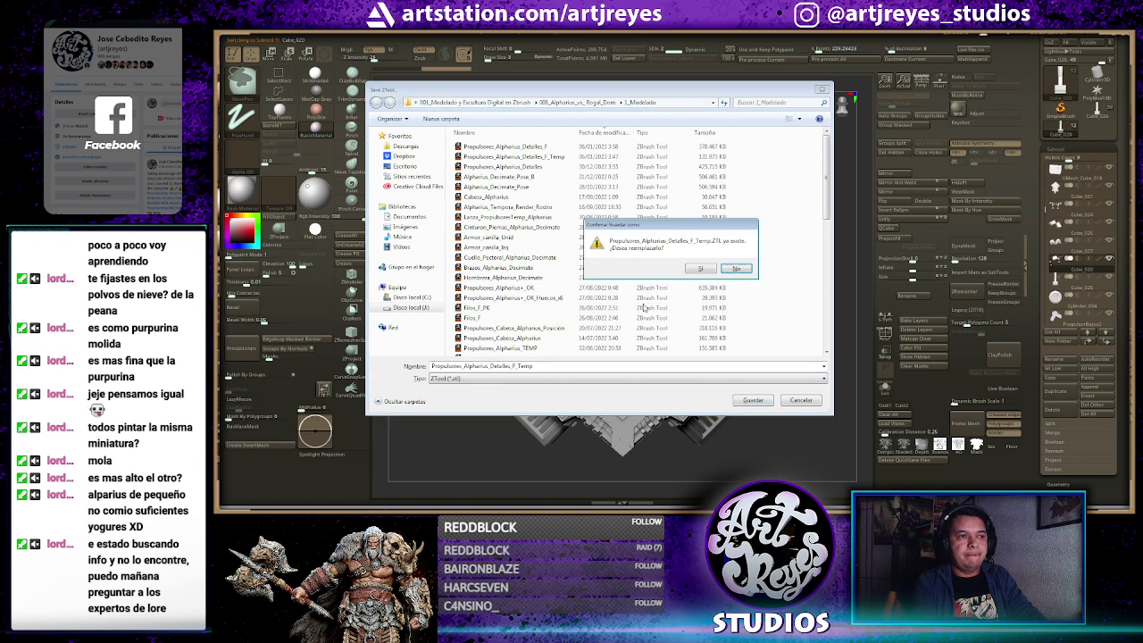
key(Left)
key(Return)
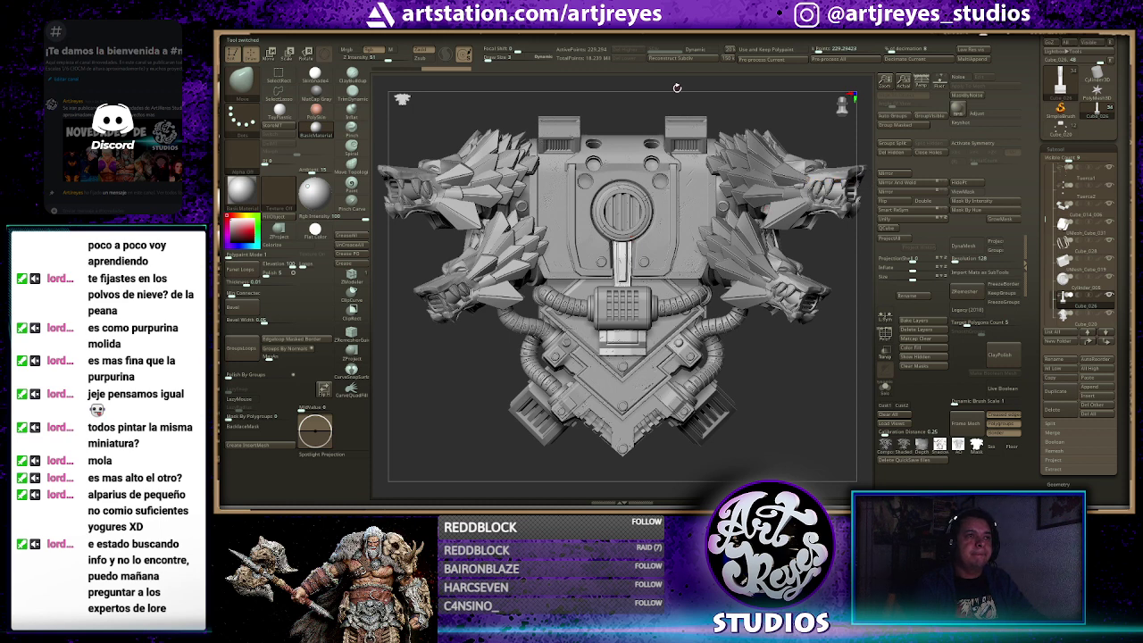
Hide the interface, frame the backpack, and turn it slightly to show the wolf heads
key(Tab)
key(f)
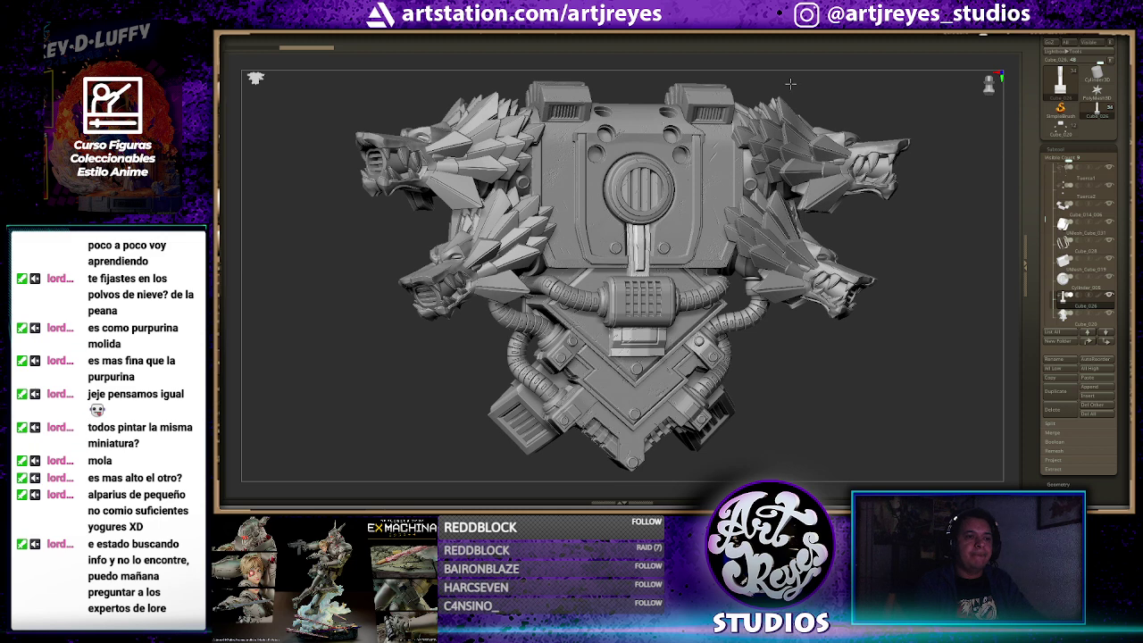
drag(790, 83, 794, 83)
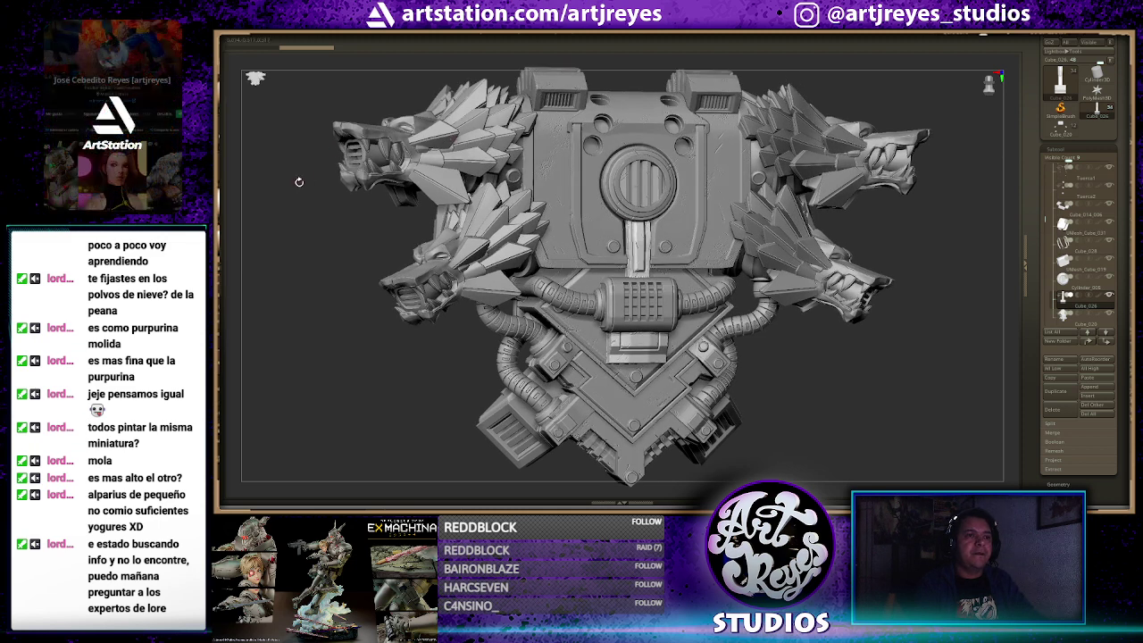
Try the Orb_clay, gw_pewter and Green Metallic materials on the backpack
key(Tab)
click(242, 186)
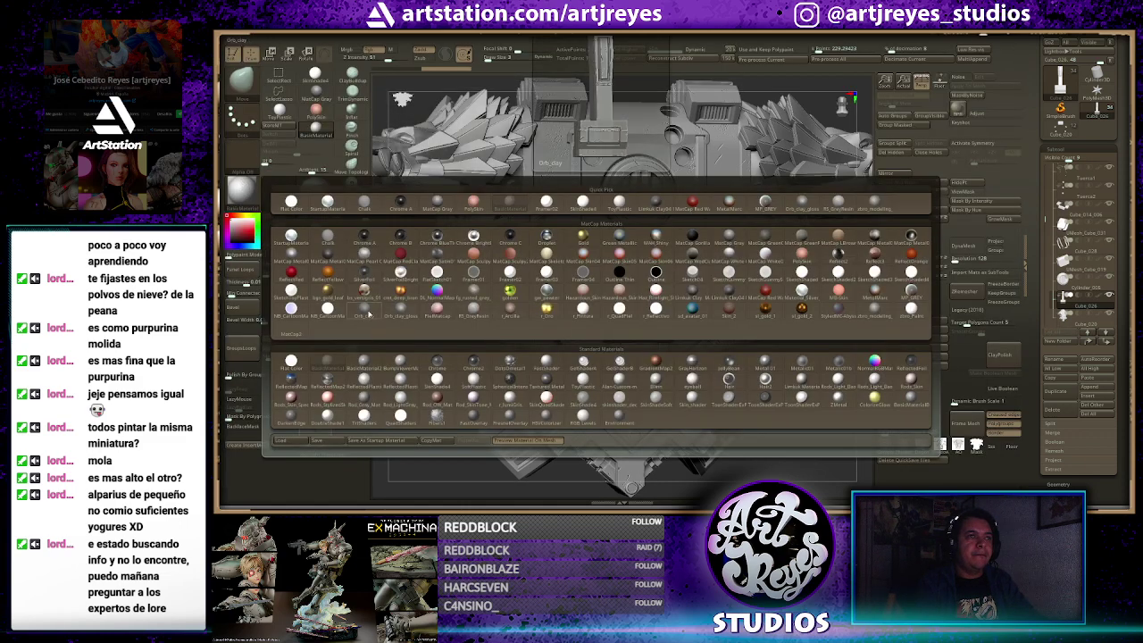
click(367, 312)
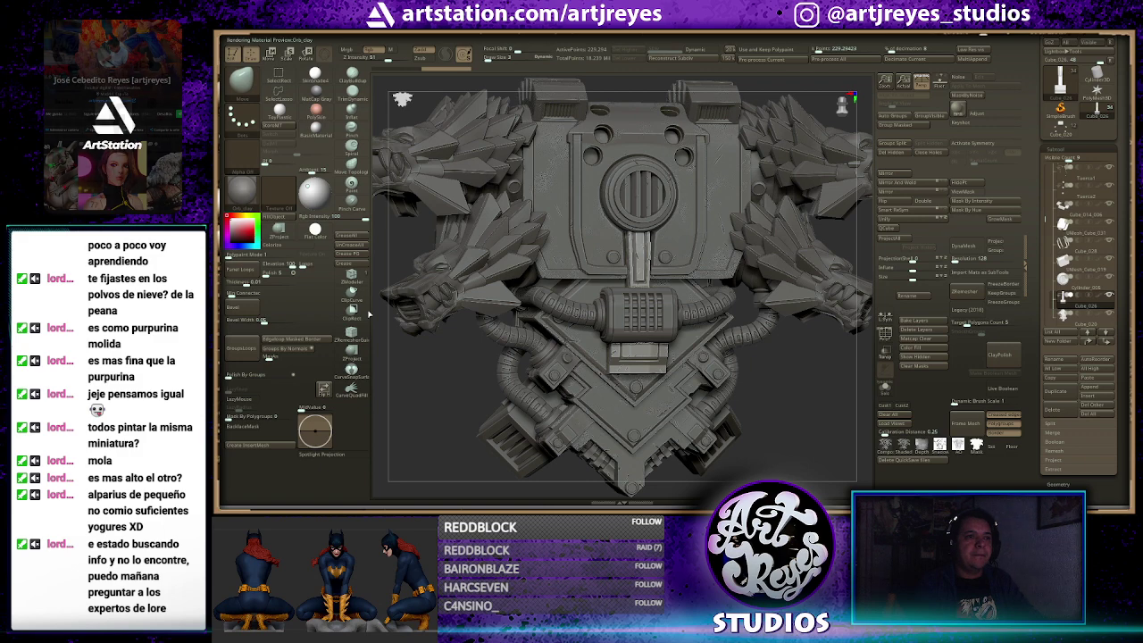
click(248, 189)
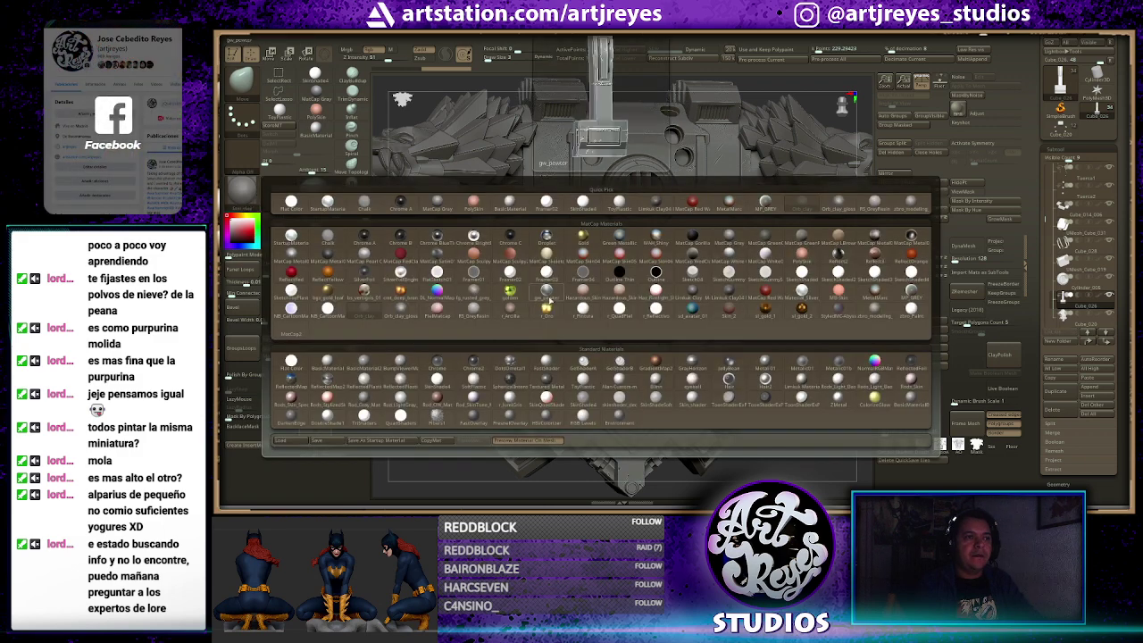
click(549, 301)
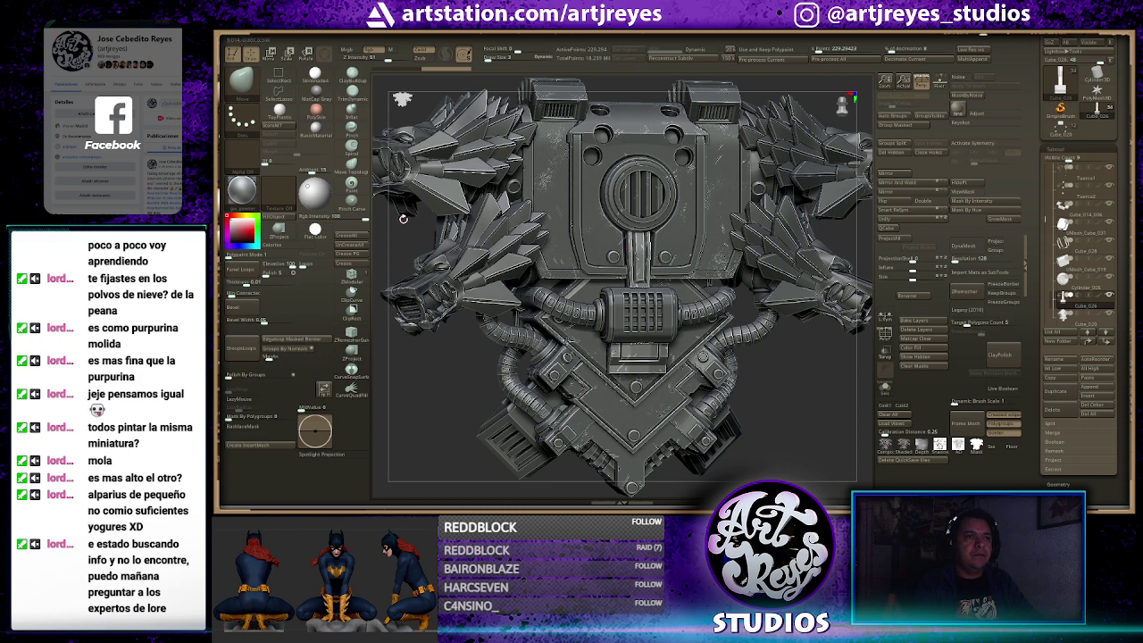
key(m)
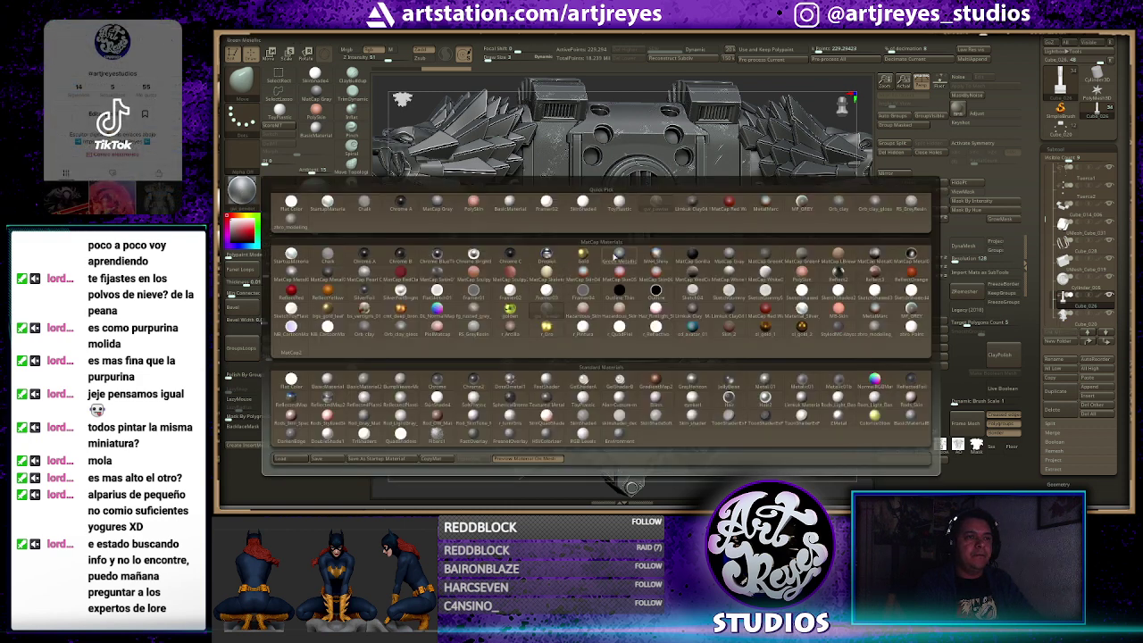
click(616, 258)
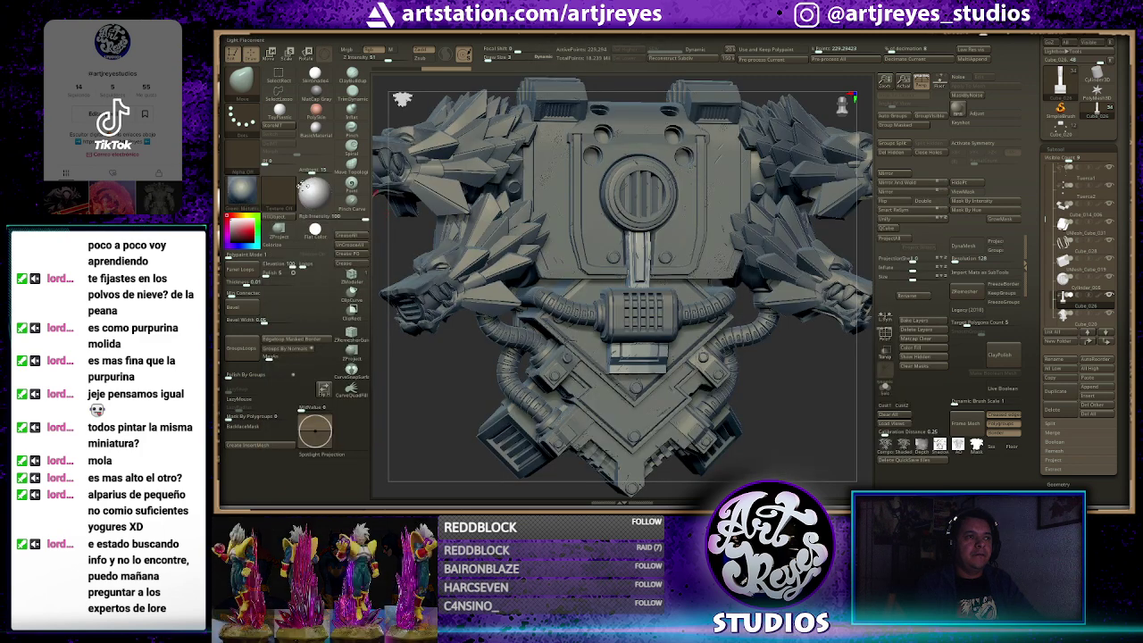
Apply MatCap Metal03 and hide the interface for a larger view
click(241, 189)
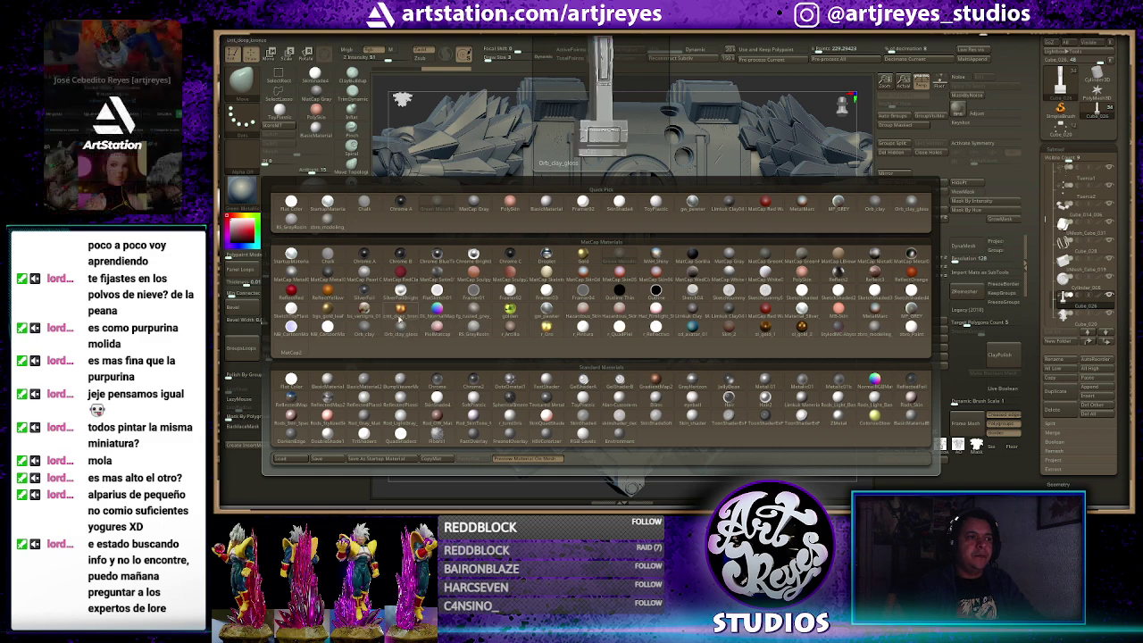
click(302, 276)
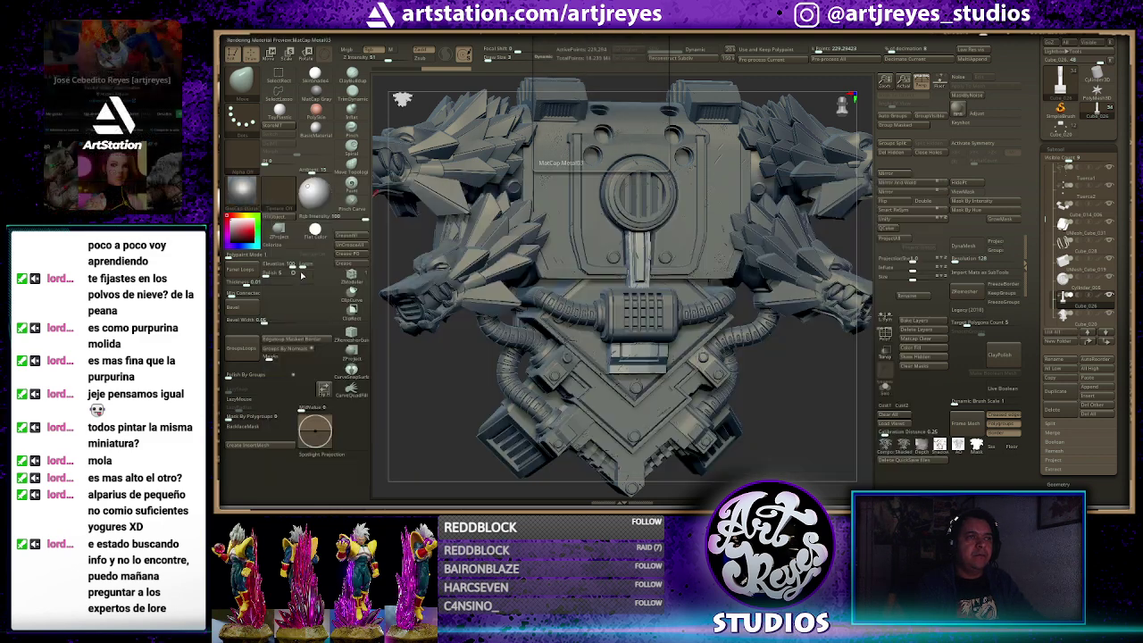
key(Tab)
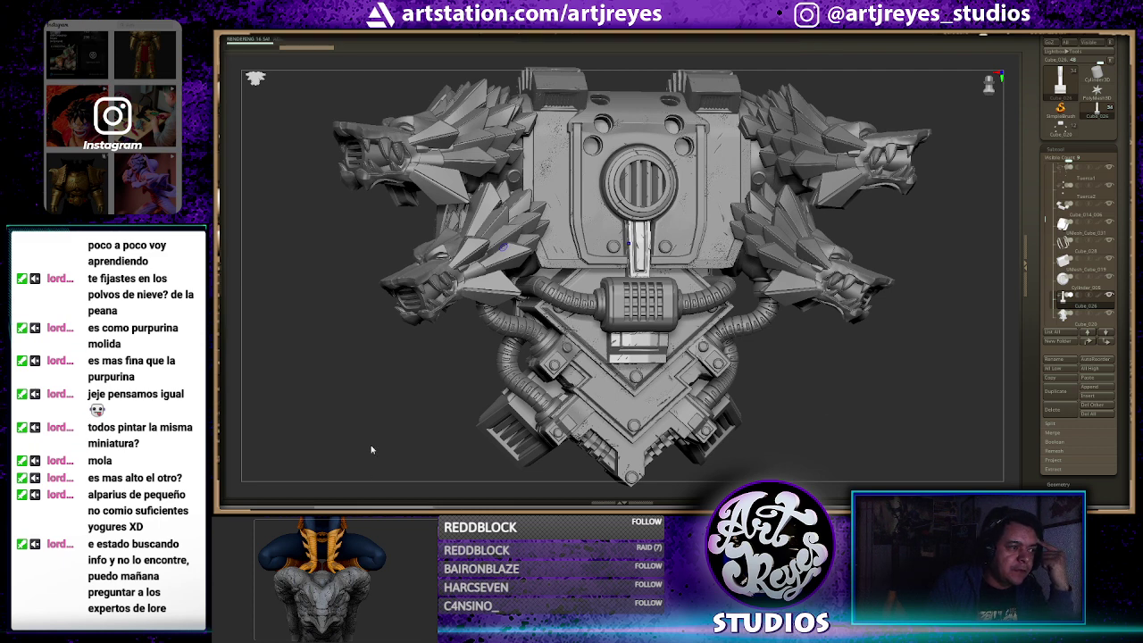
Switch to Windows Explorer and open the 4. Renders folder
key(alt+Tab)
double_click(906, 134)
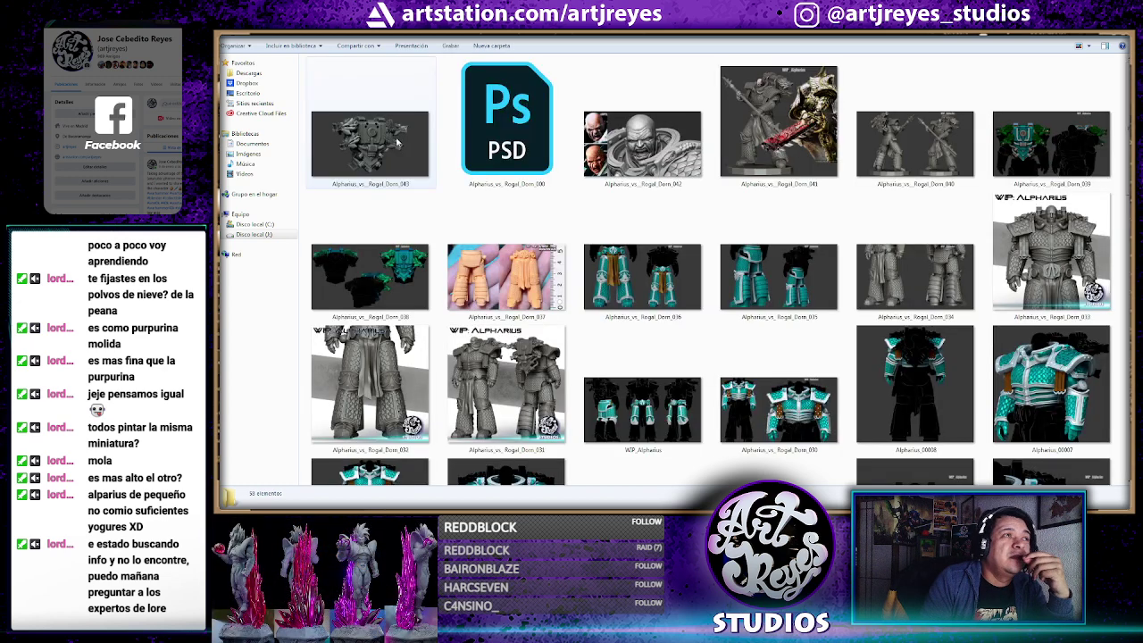
View the first backpack render full size, go up to the project folder, and return to ZBrush
double_click(399, 140)
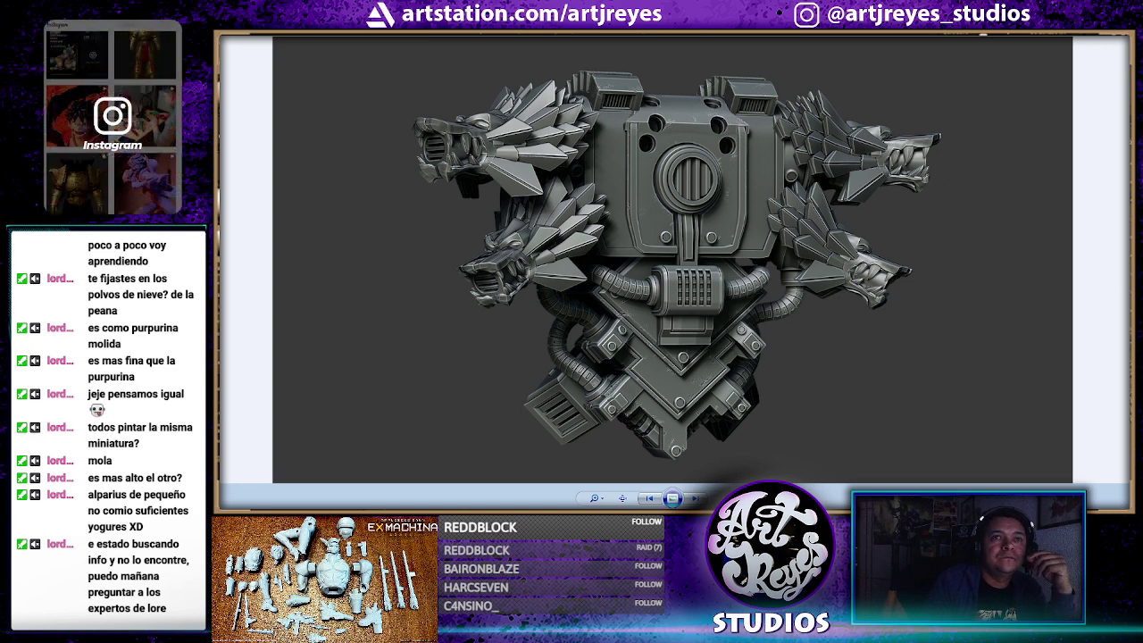
key(Escape)
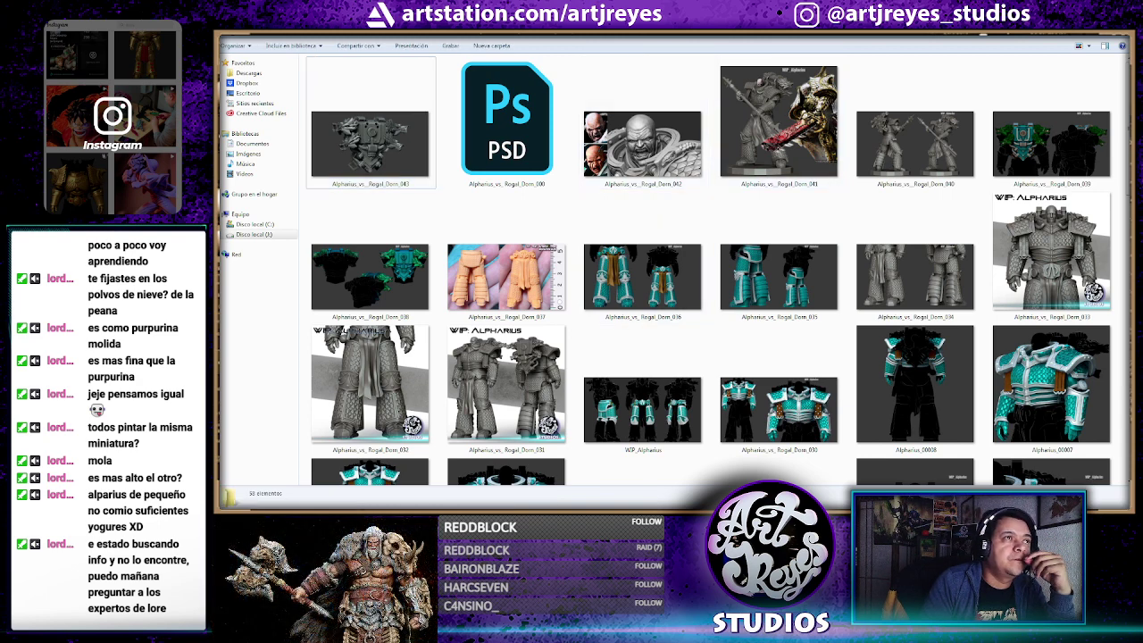
key(BackSpace)
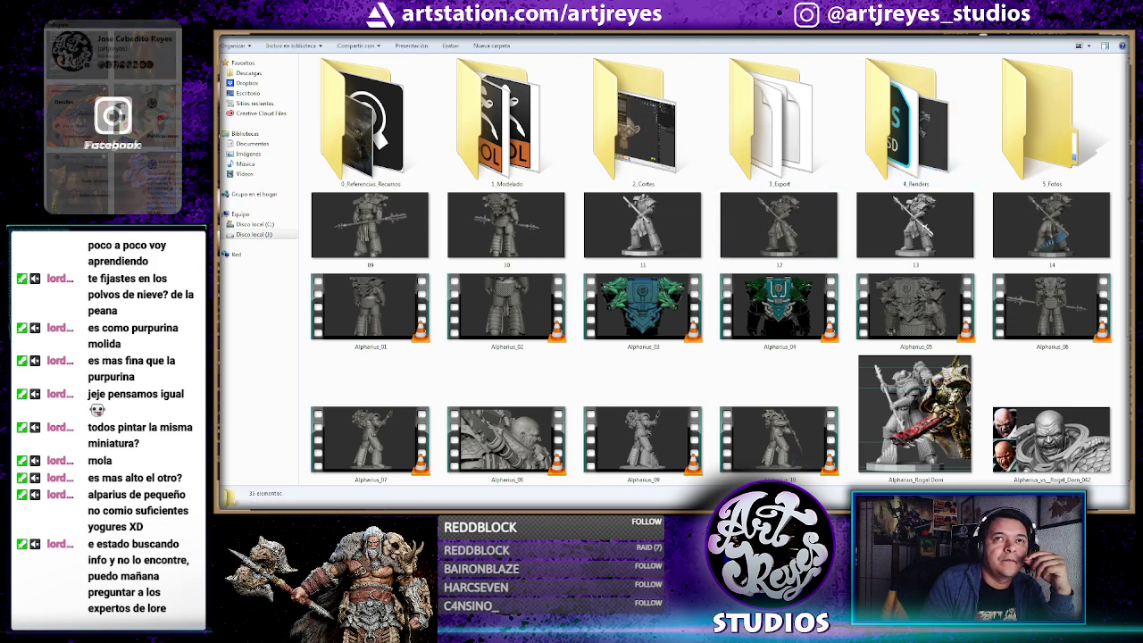
key(alt+Tab)
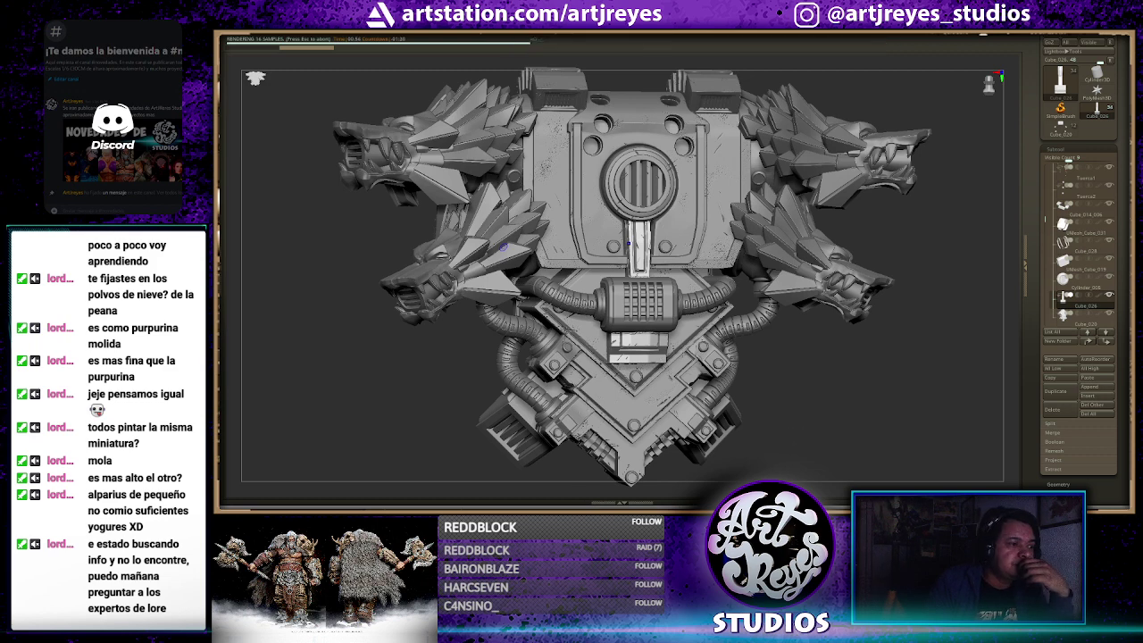
Switch to the browser's Twitch home tab and scroll the followed channels to the top
key(alt+Tab)
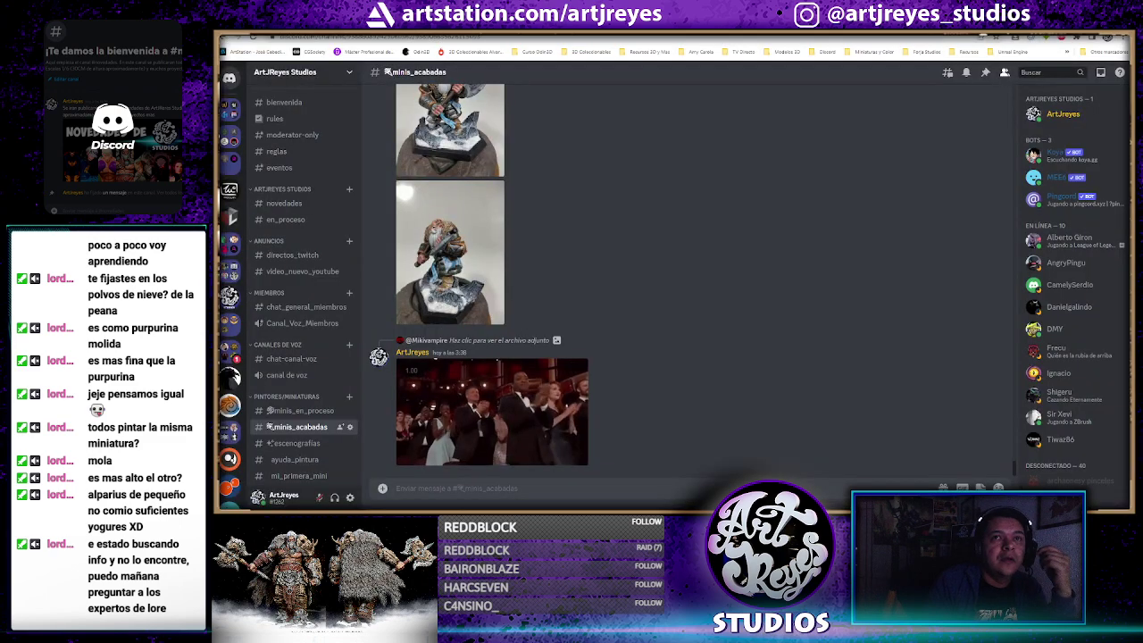
key(ctrl+Tab)
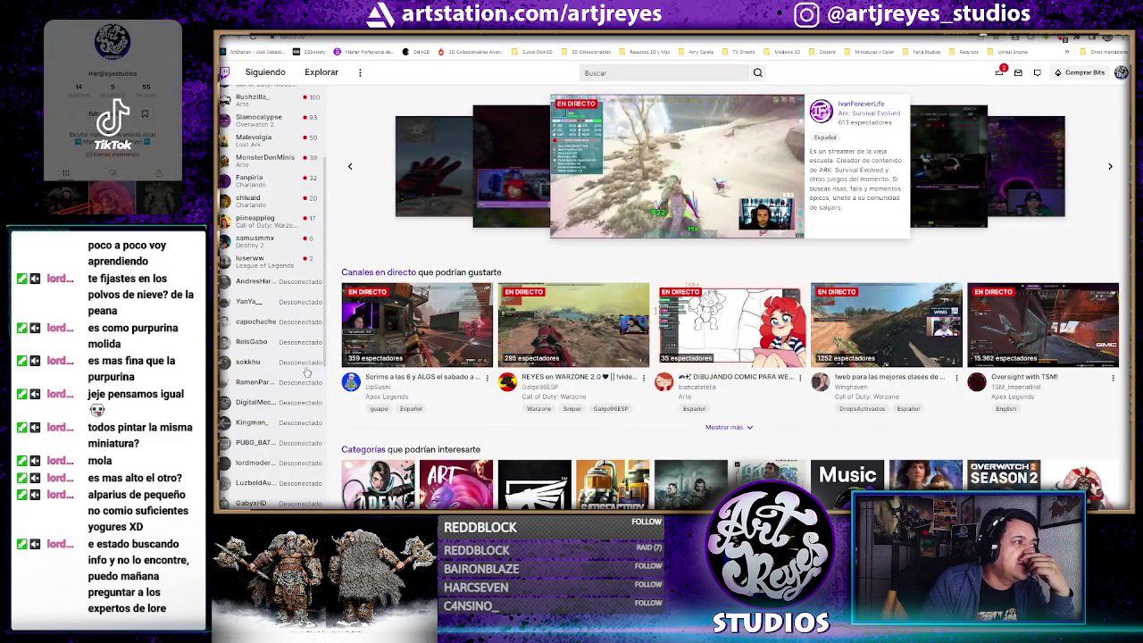
scroll(295, 357, up, 3)
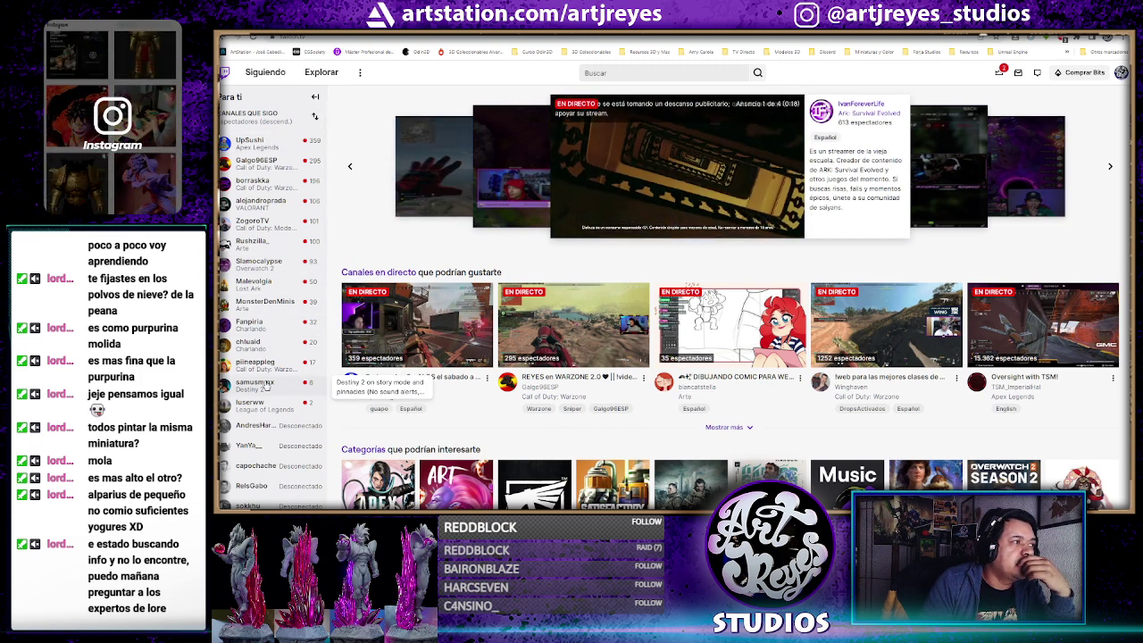
Sample followed streams: 3D modelling, Lost Ark, miniature painting, then Destiny 2
click(264, 252)
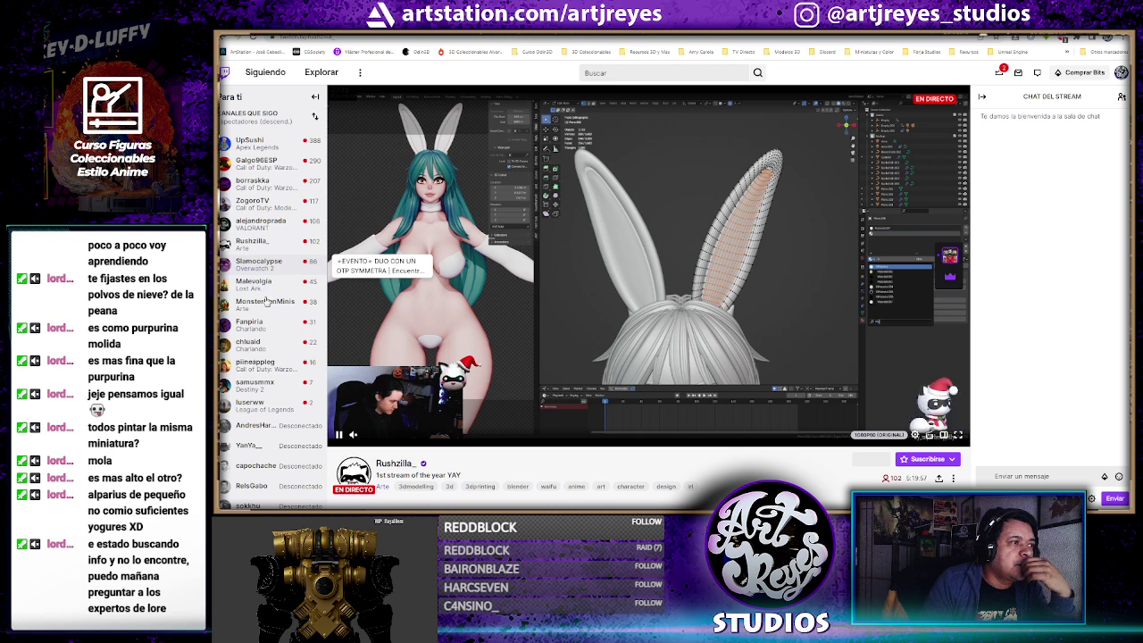
click(266, 303)
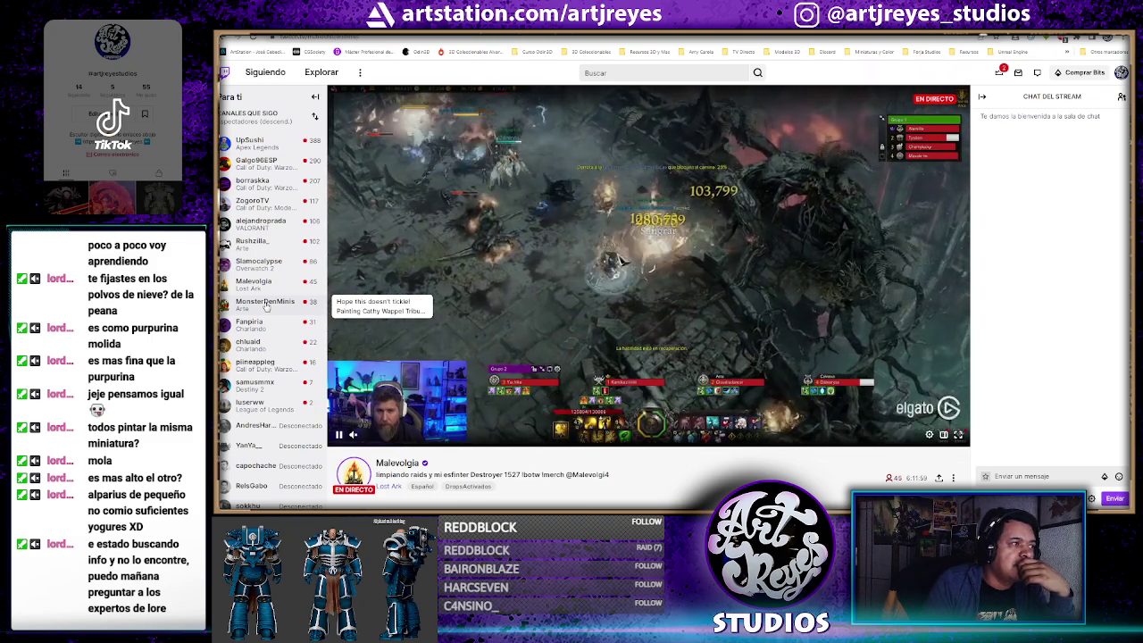
click(265, 305)
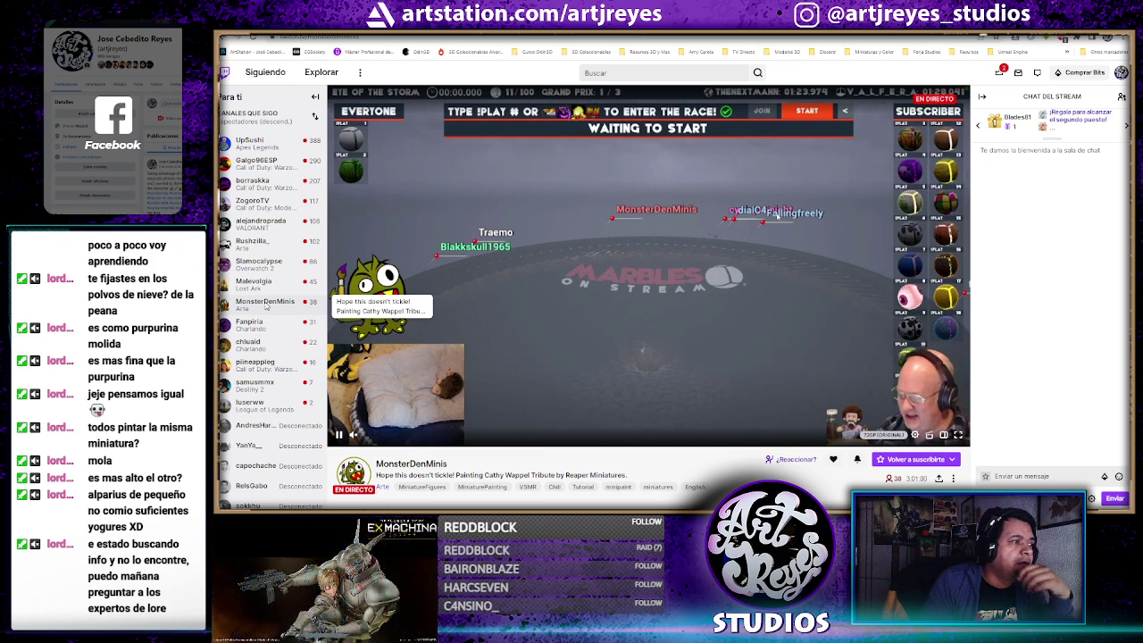
click(271, 382)
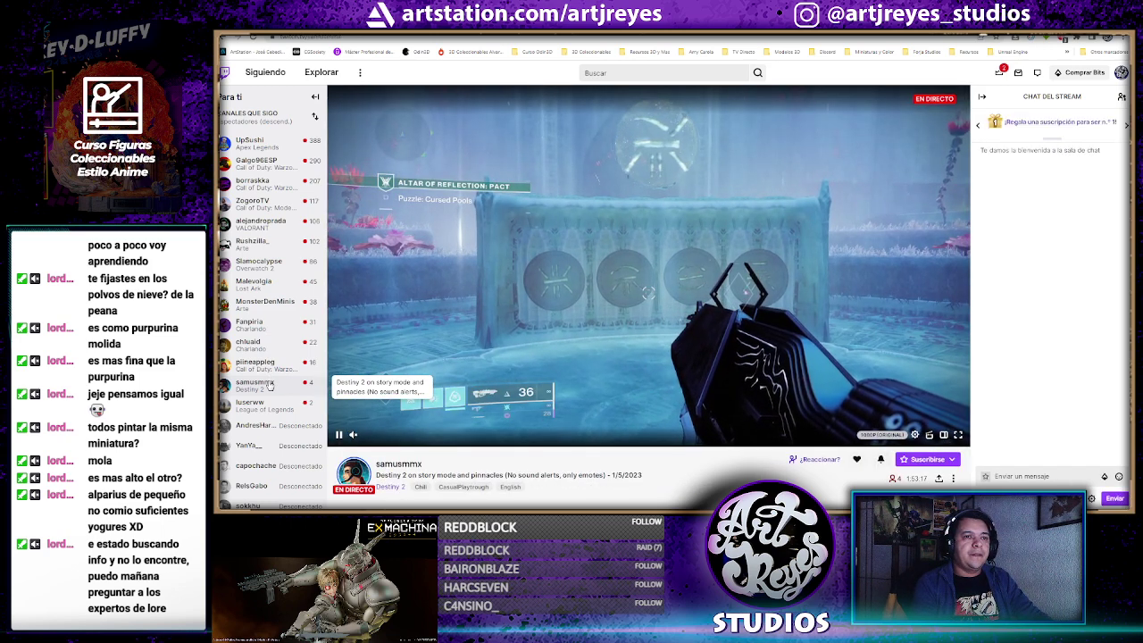
Open the video linked in the Destiny 2 chat, then close it and return to the stream
scroll(269, 384, down, 4)
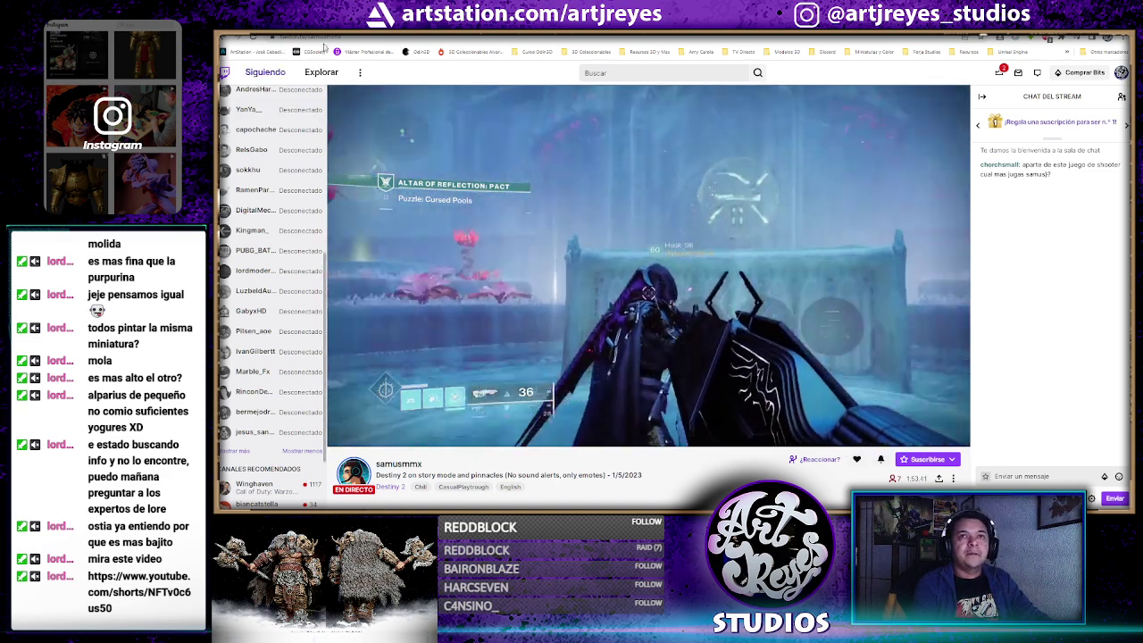
key(ctrl+t)
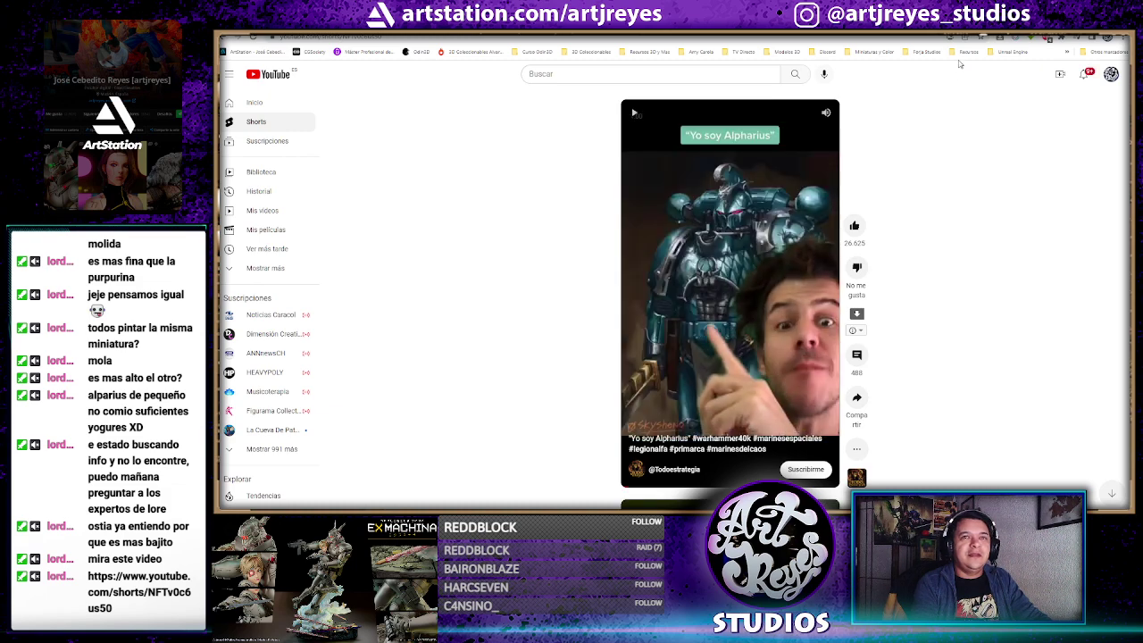
key(ctrl+w)
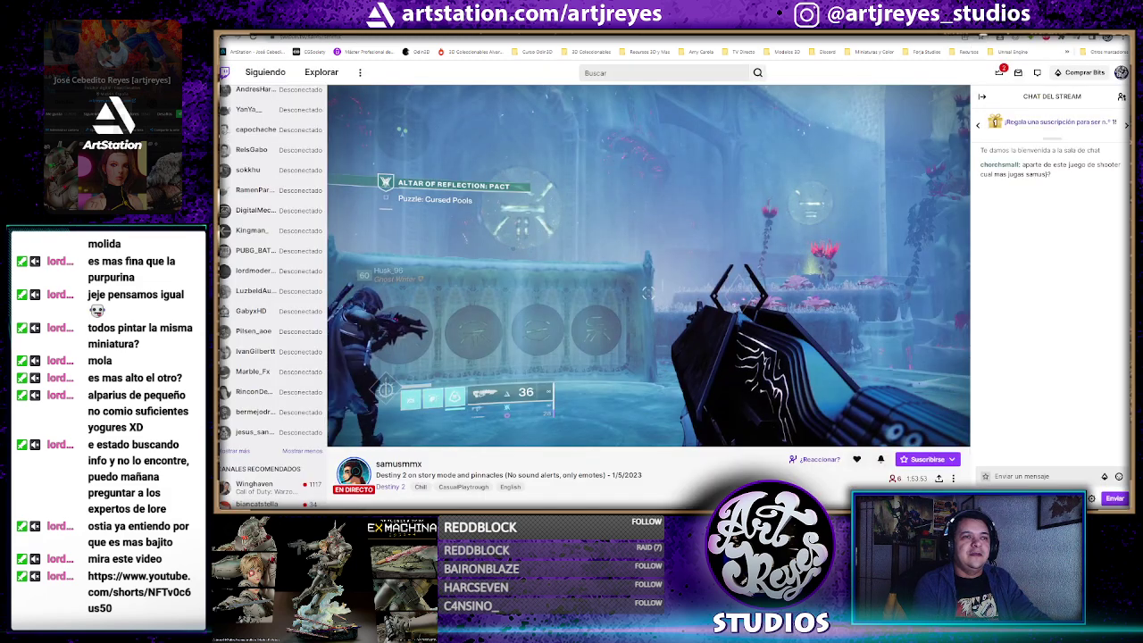
scroll(317, 259, down, 2)
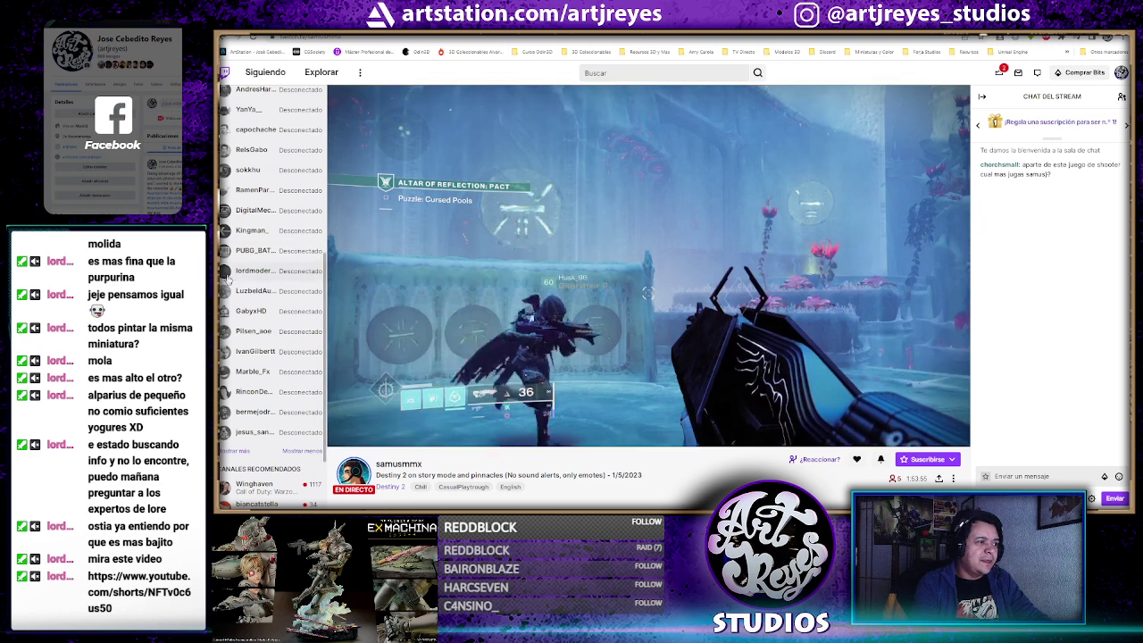
scroll(317, 259, up, 1)
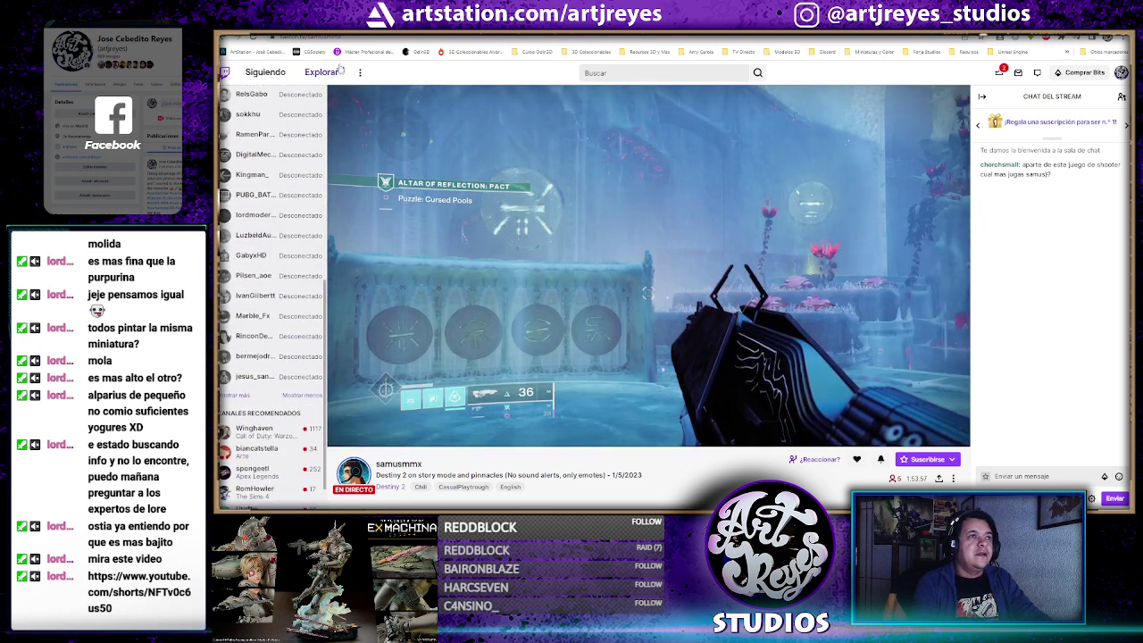
Search Twitch for 'arte' and close the previous stream's mini player
click(621, 73)
text(artje)
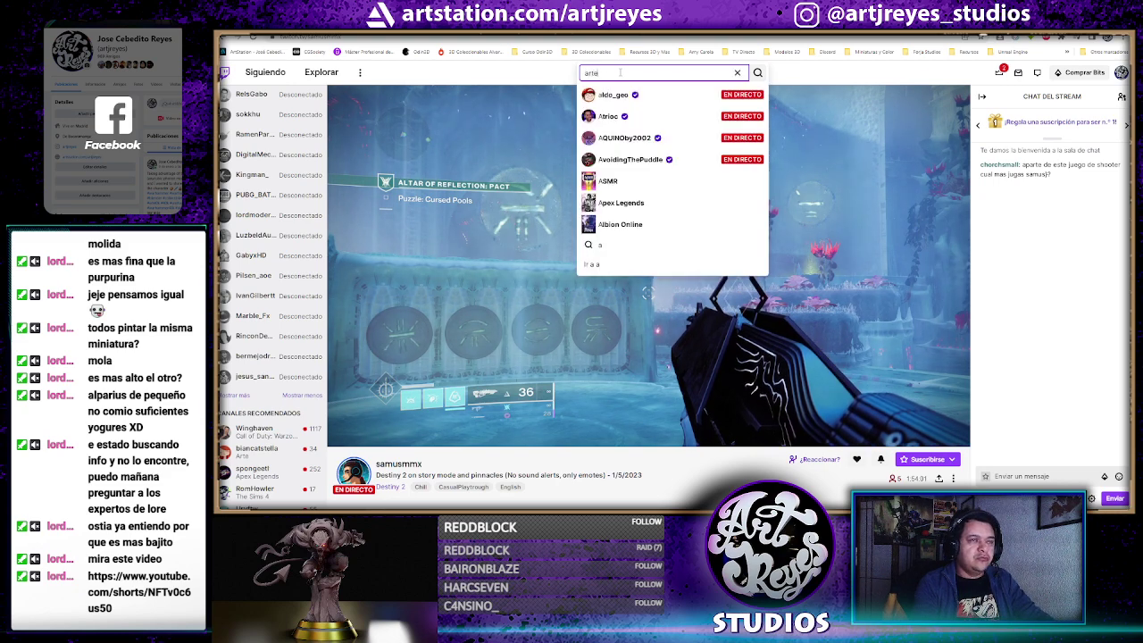
text(rte)
key(Return)
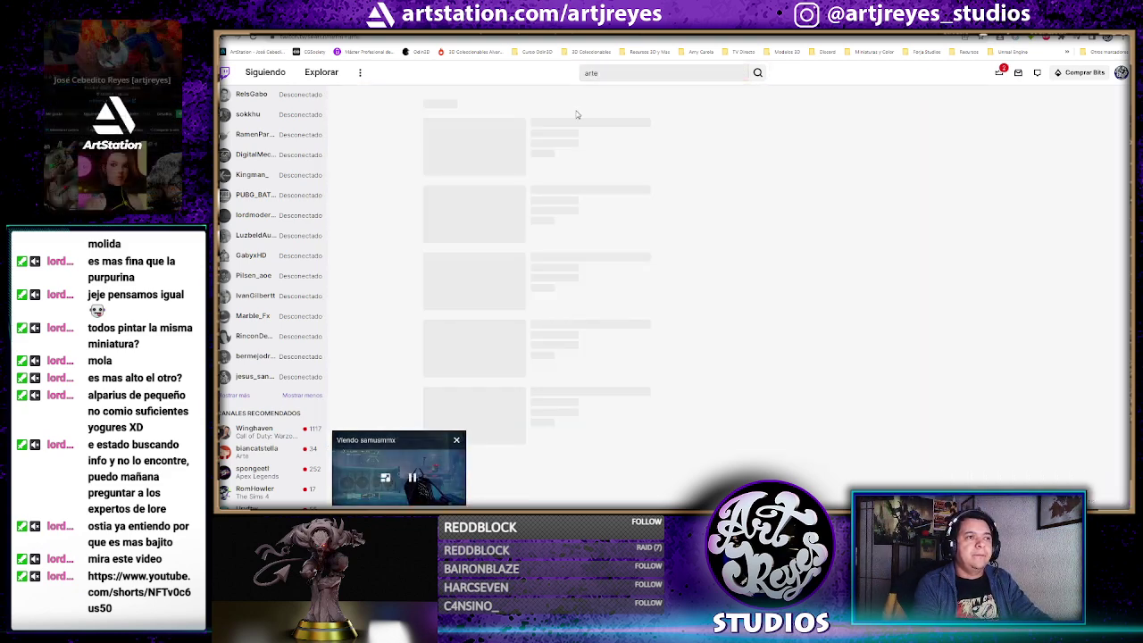
click(455, 441)
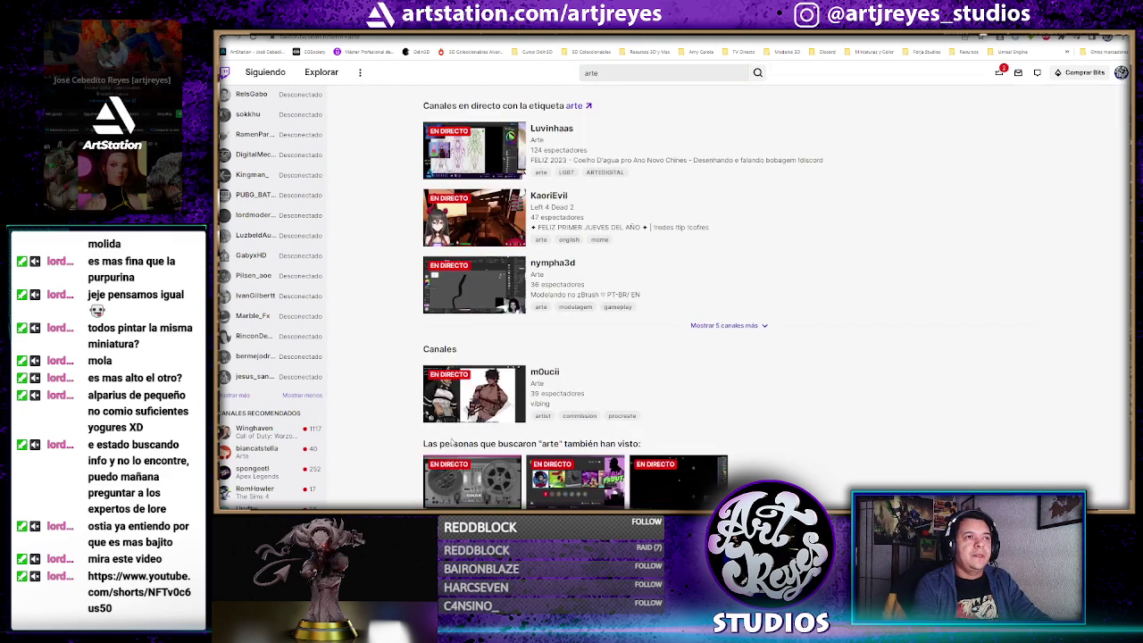
Open the Arte category from the category directory and scroll through its live art streams
click(318, 78)
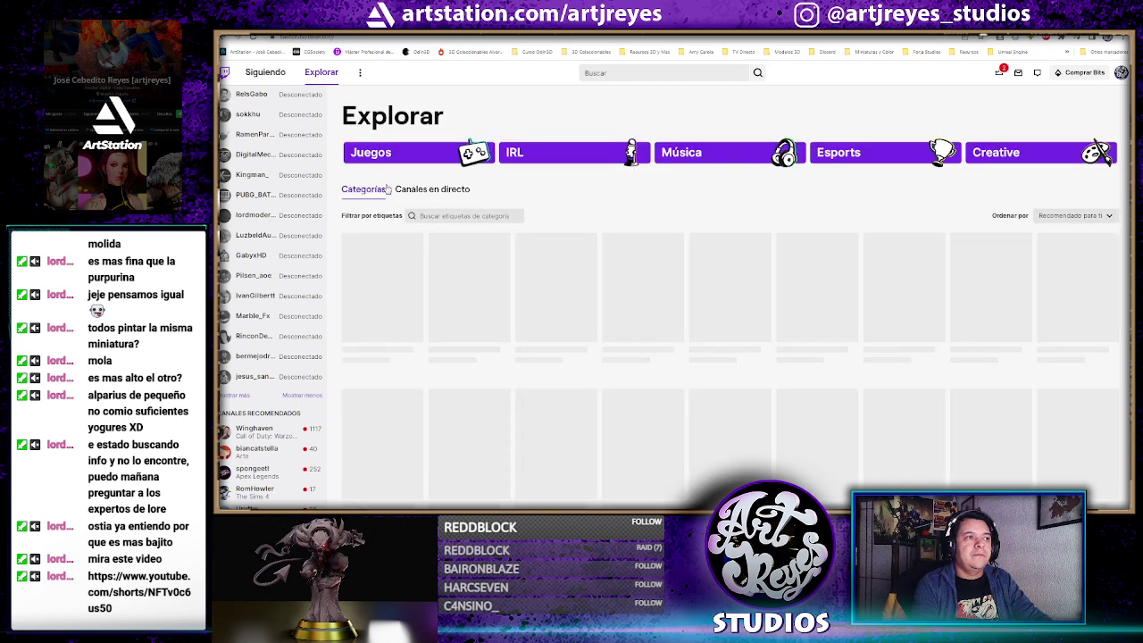
click(534, 153)
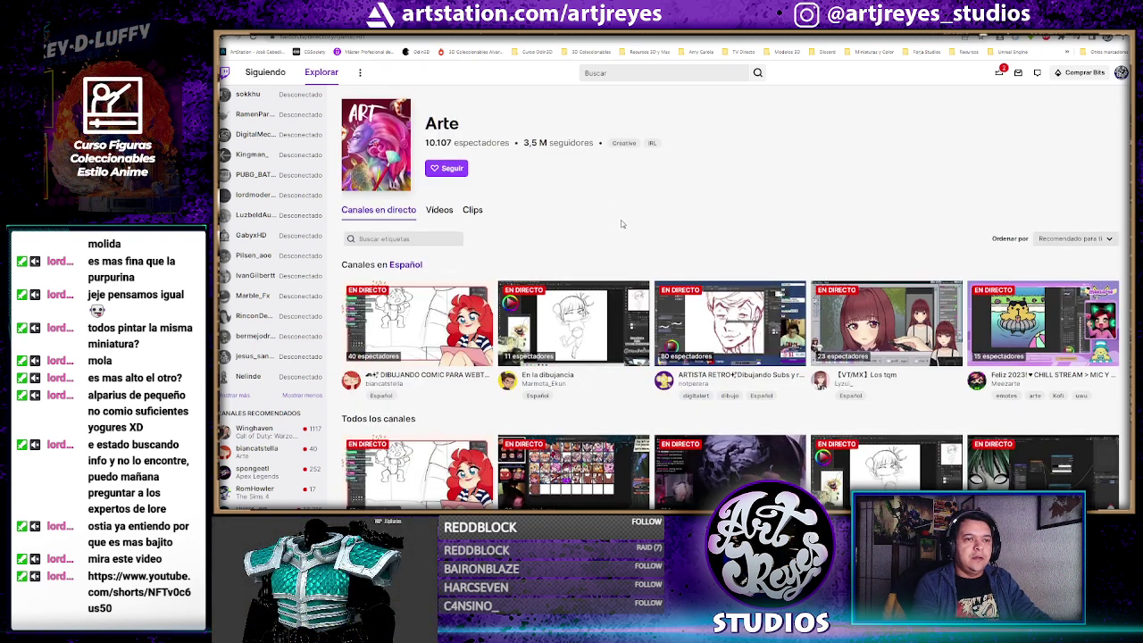
scroll(622, 224, down, 2)
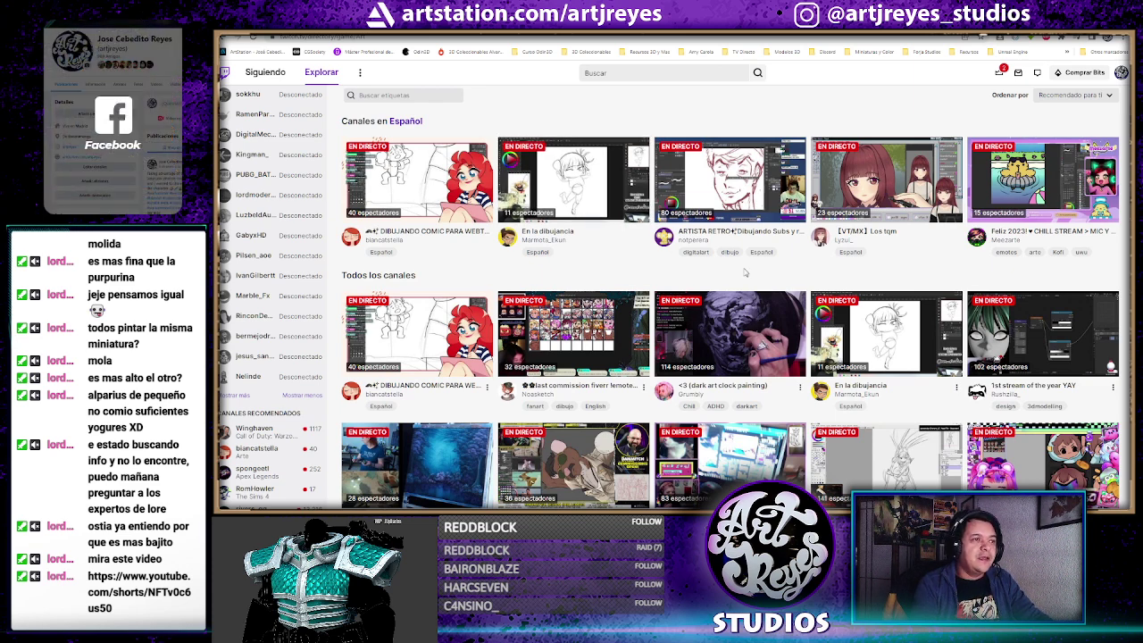
scroll(592, 257, up, 2)
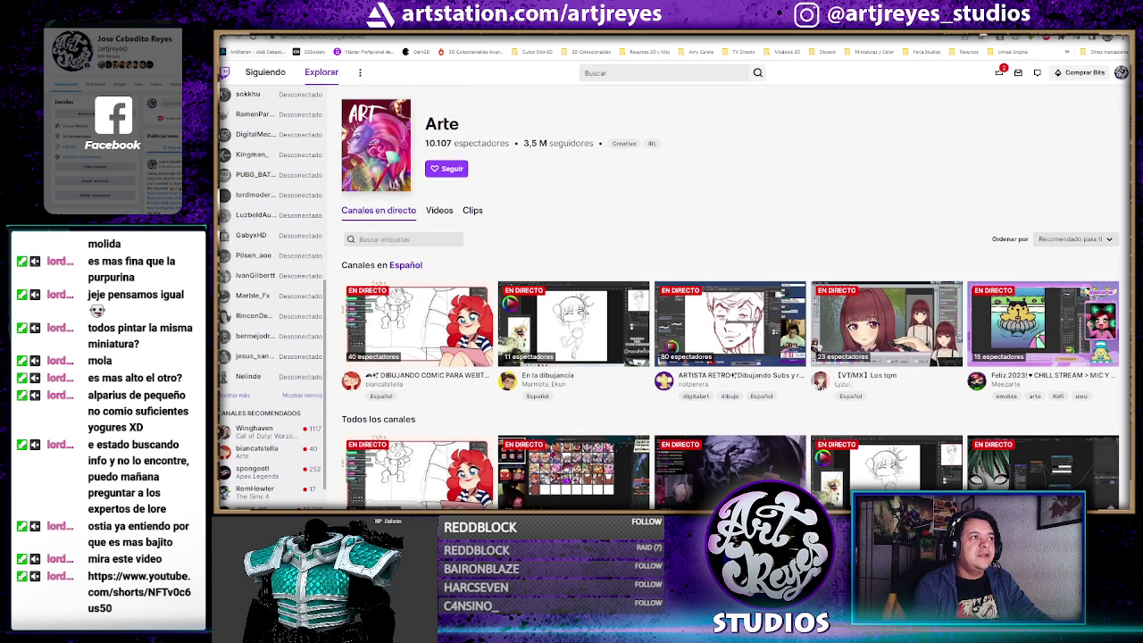
click(322, 71)
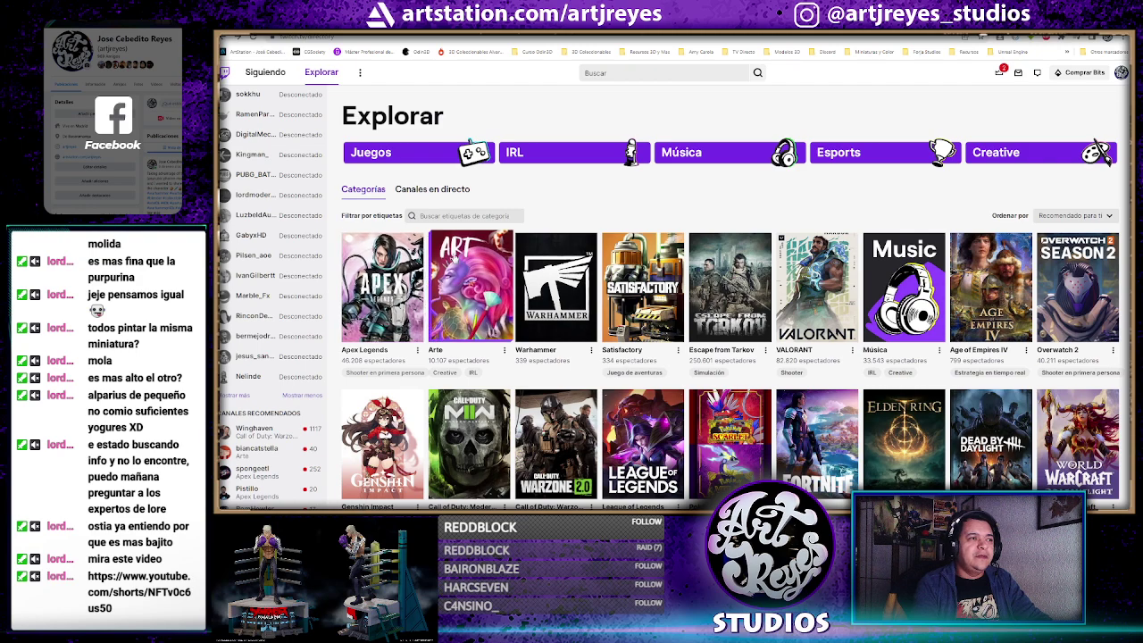
click(464, 267)
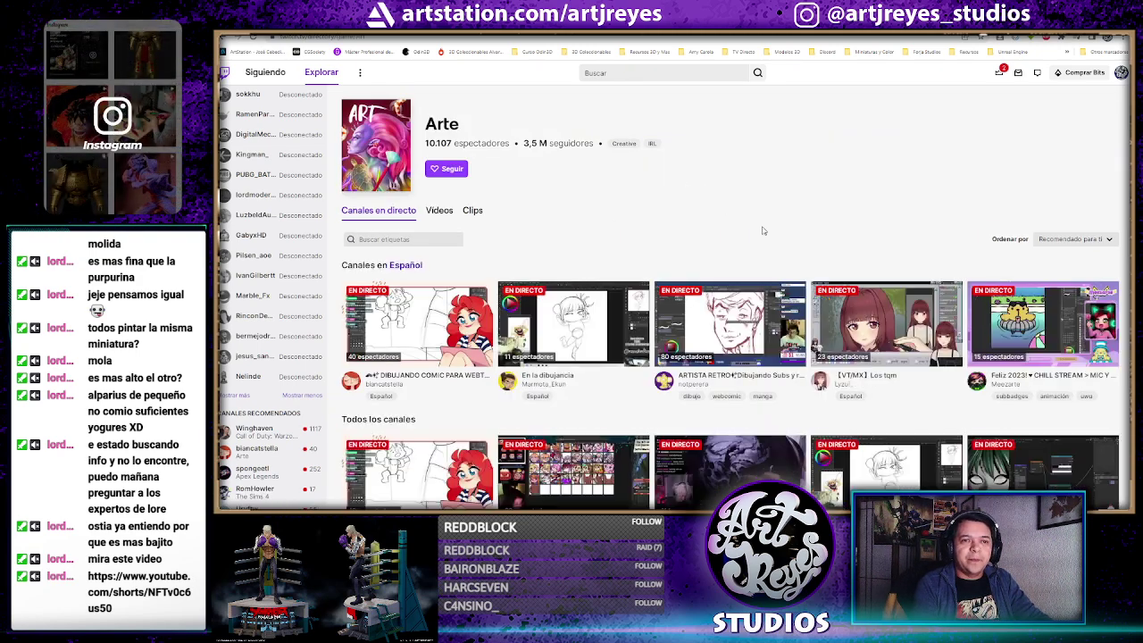
scroll(759, 225, down, 1)
scroll(765, 230, down, 1)
scroll(765, 230, down, 2)
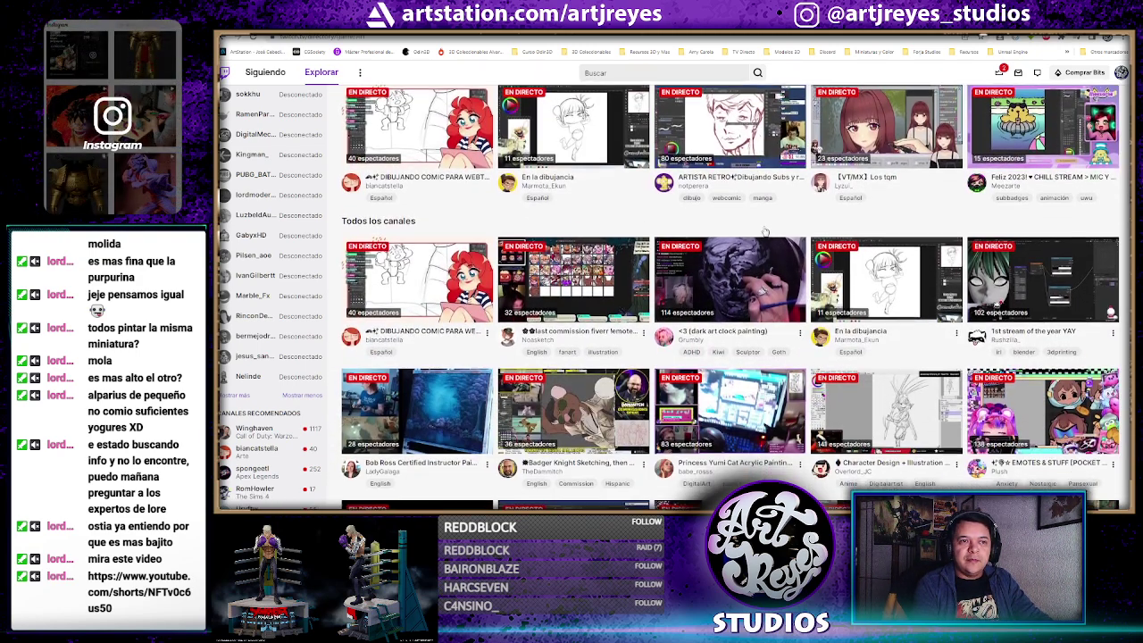
scroll(767, 232, down, 1)
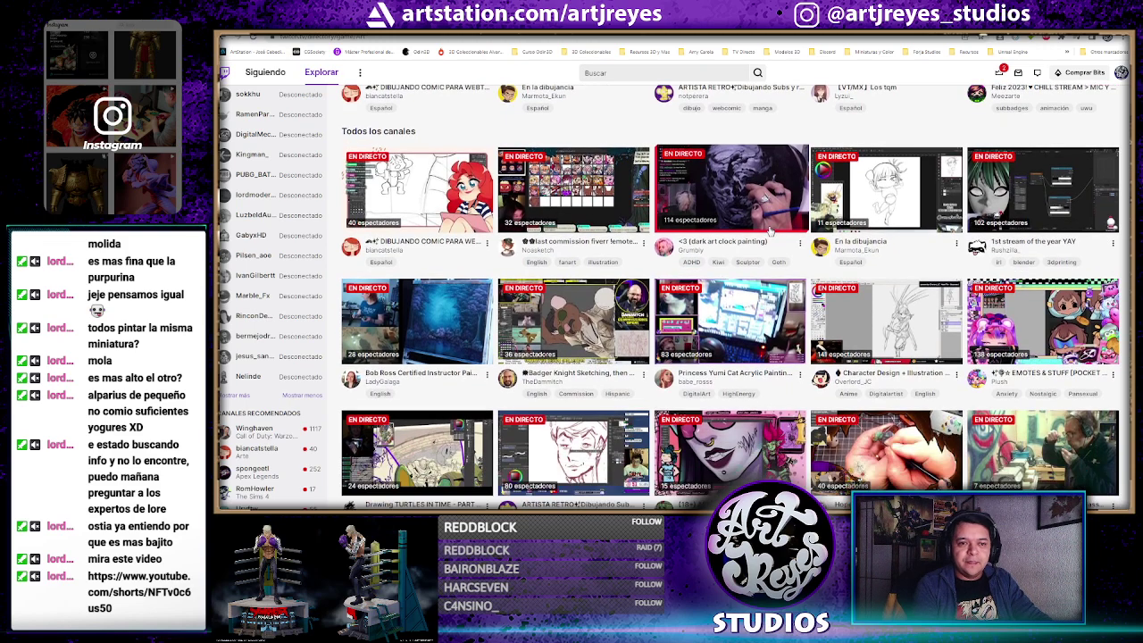
scroll(774, 230, up, 3)
scroll(773, 230, down, 1)
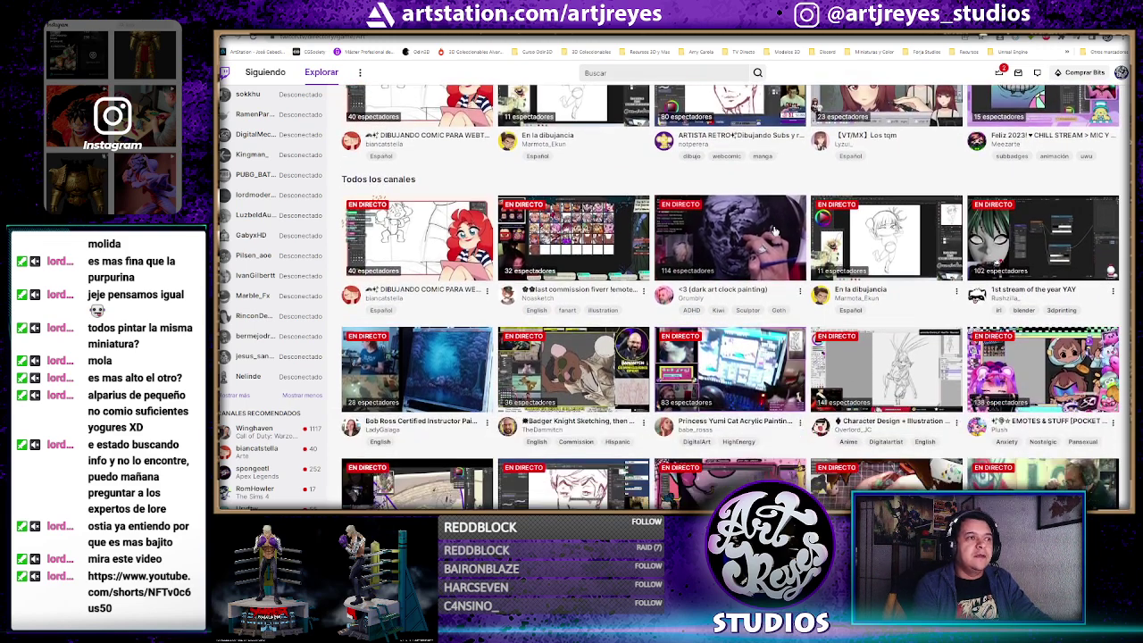
scroll(773, 230, up, 2)
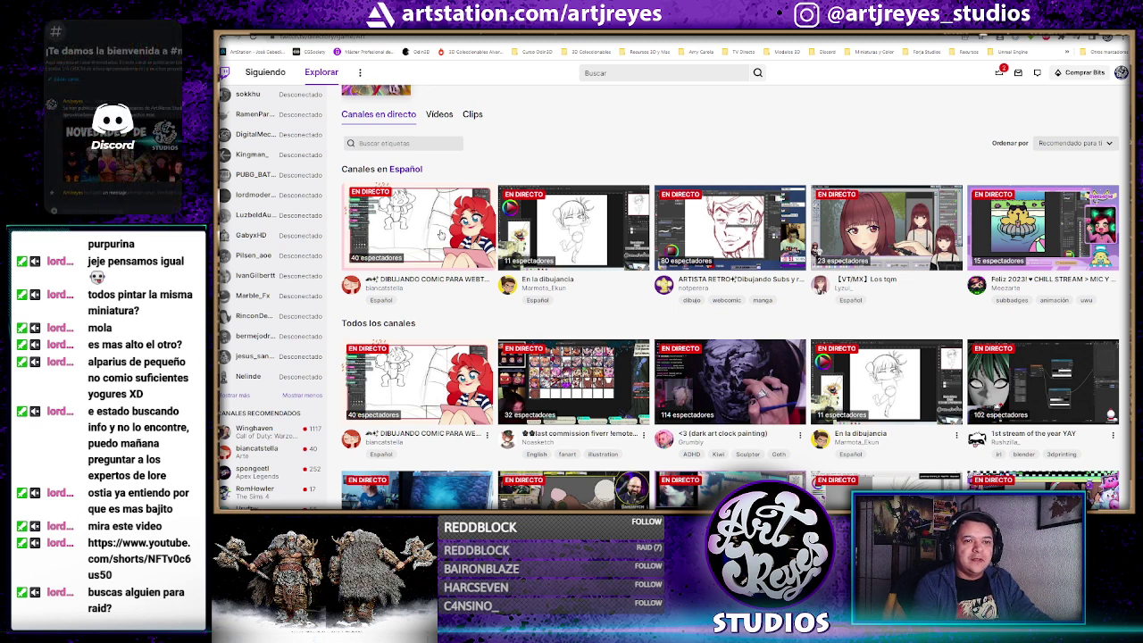
Open the webtoon comic-drawing stream and follow its channel with Seguir
click(439, 234)
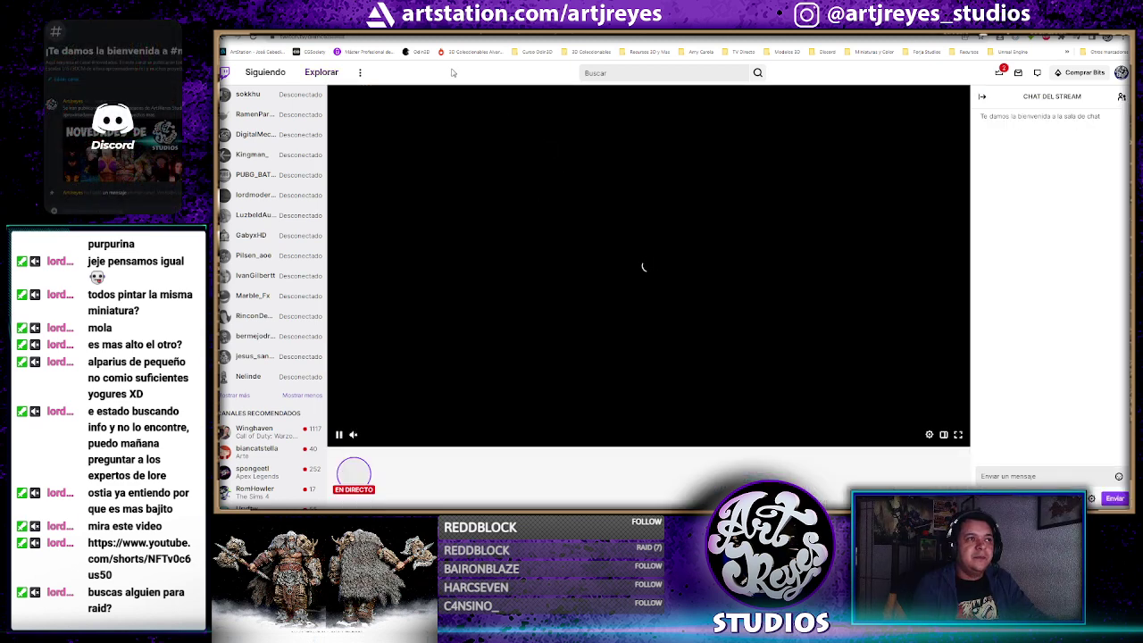
drag(431, 463, 378, 463)
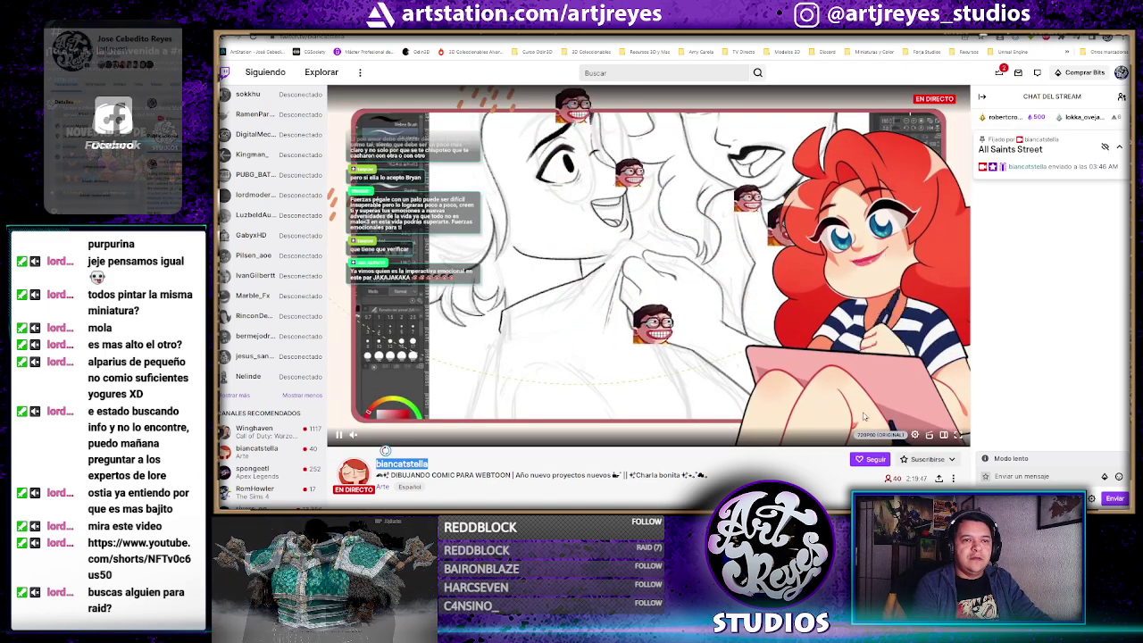
click(859, 461)
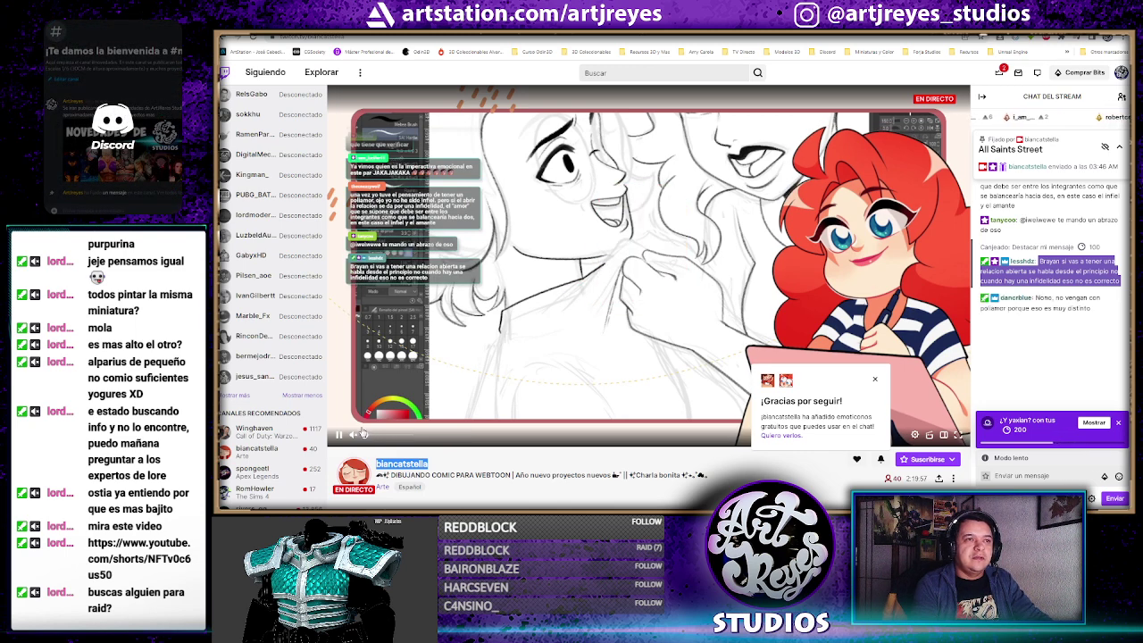
click(735, 456)
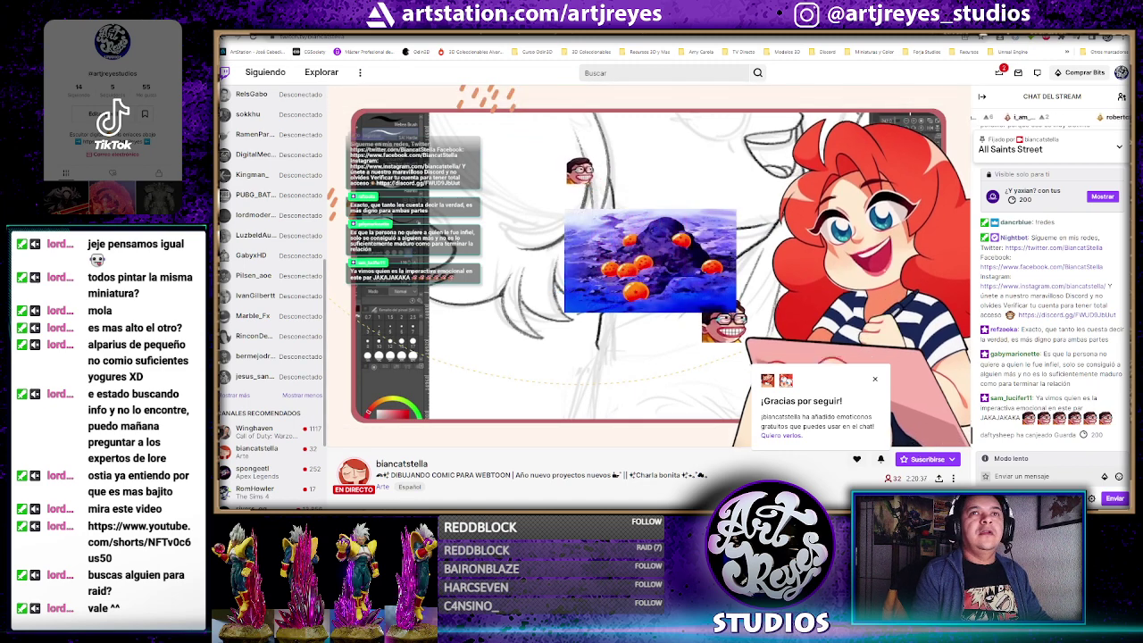
Go from the account menu through Estudio de video to the Twitch Stream Manager
click(1121, 72)
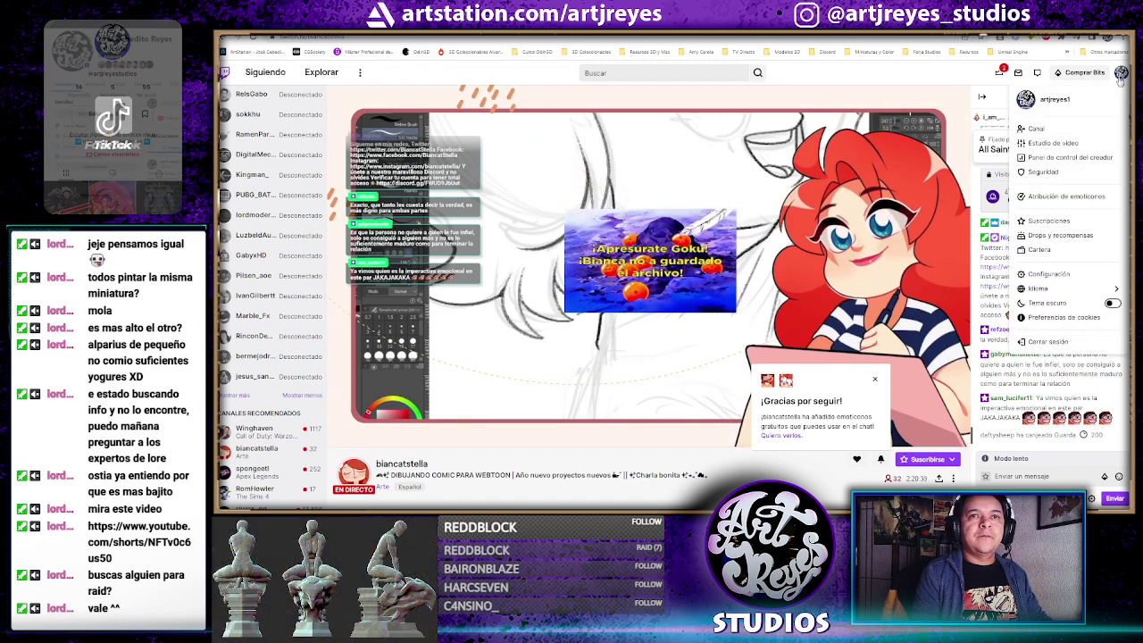
click(1053, 142)
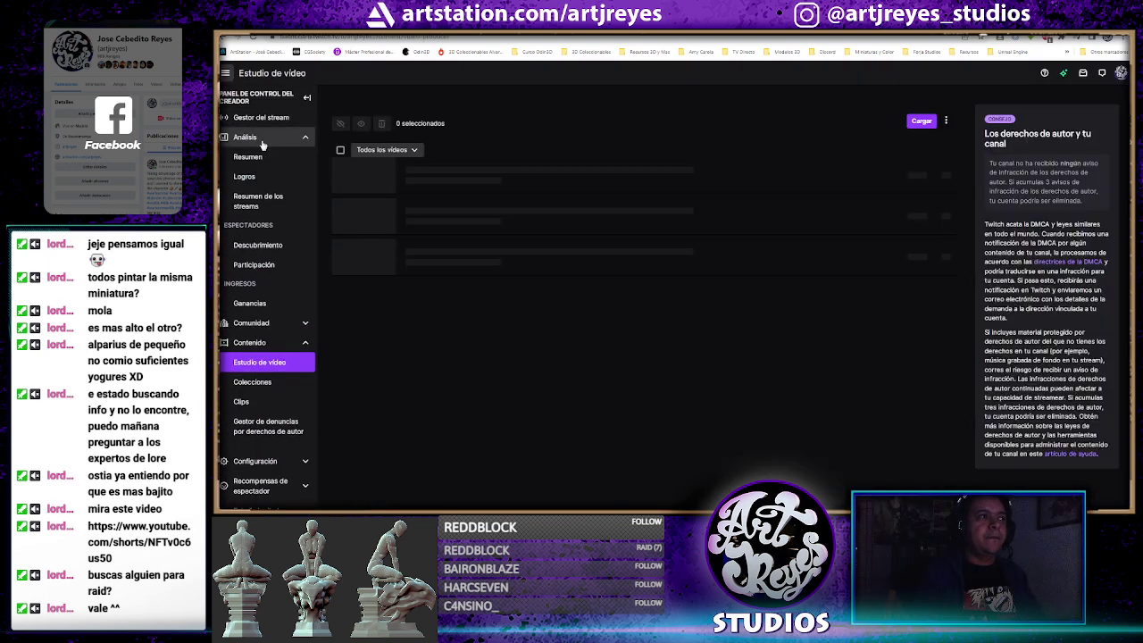
click(267, 119)
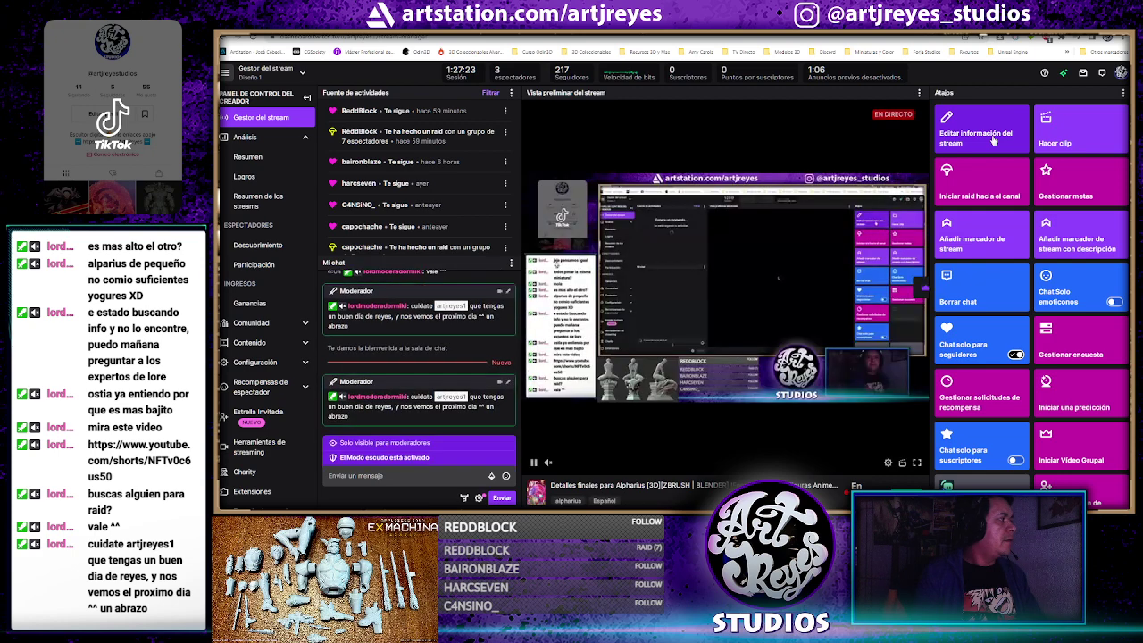
Attempt a raid to the comic-drawing channel, then dismiss Twitch's failure notice
click(980, 185)
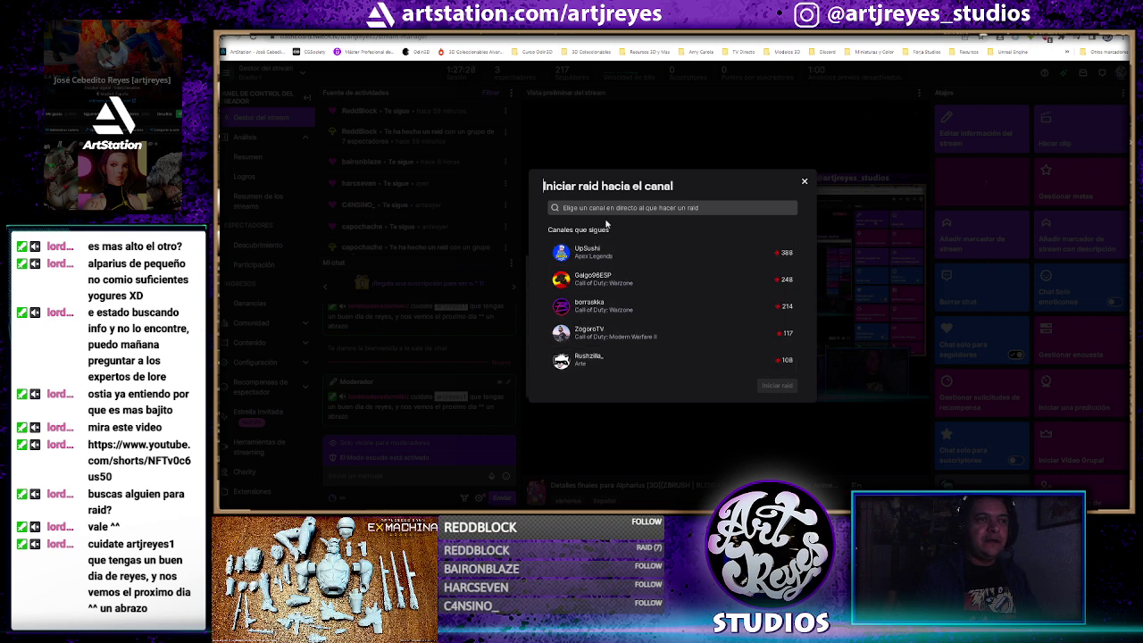
click(616, 206)
text(biancatstella)
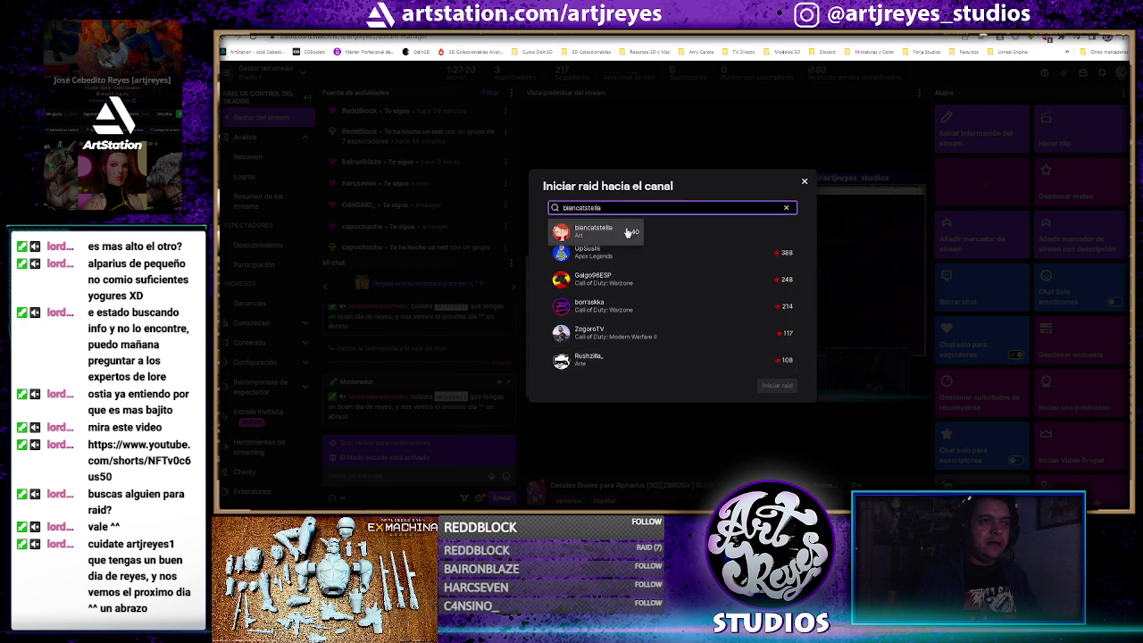
click(623, 234)
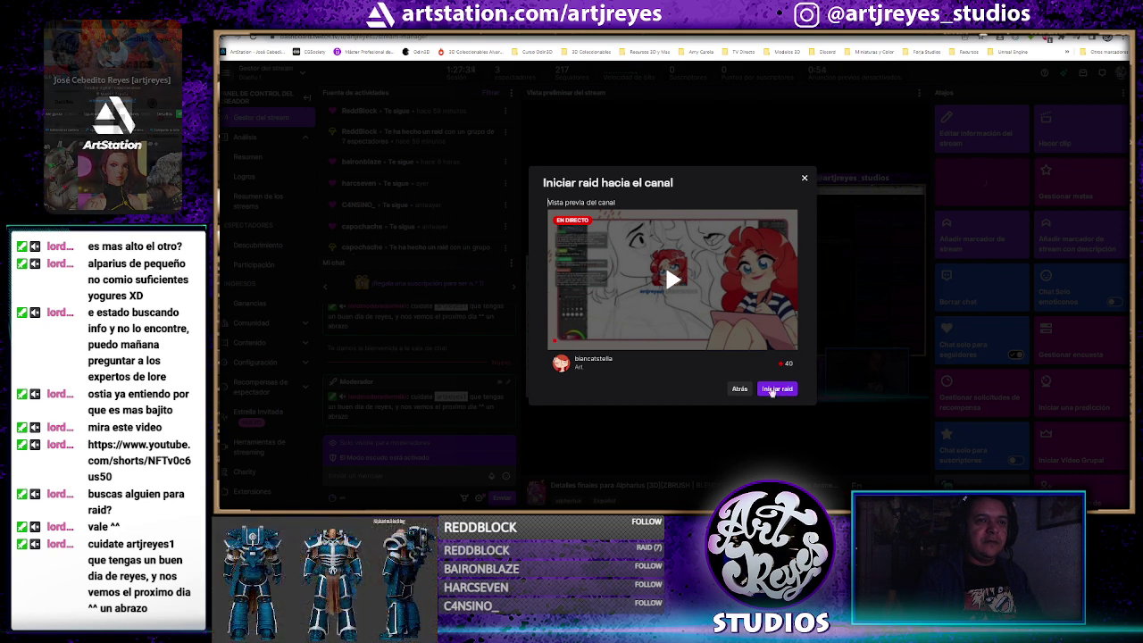
click(772, 390)
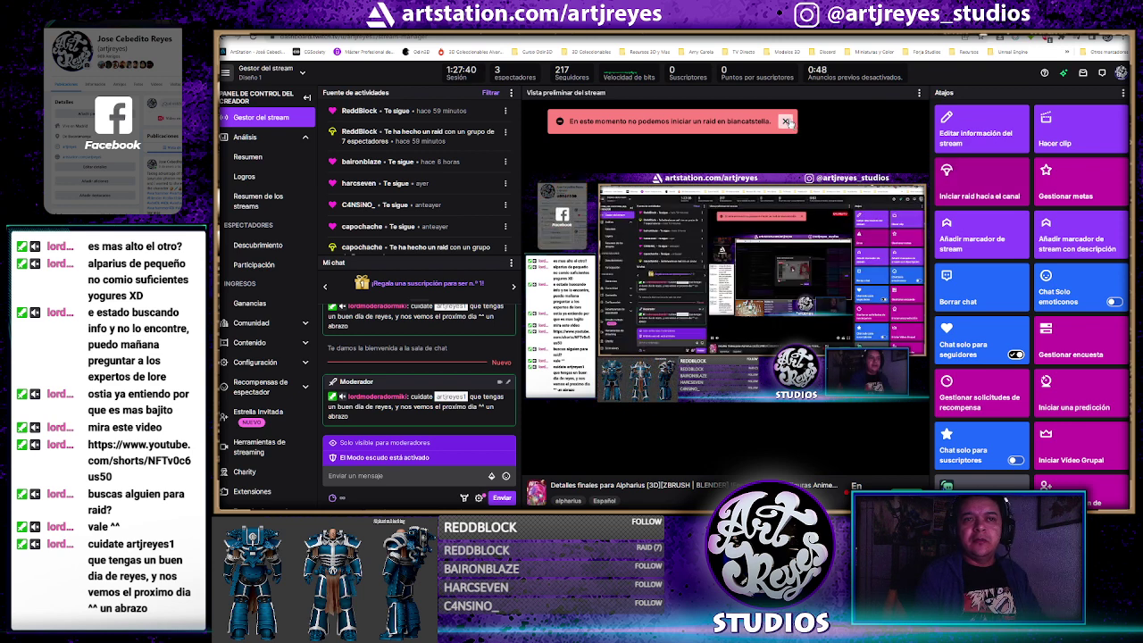
click(787, 122)
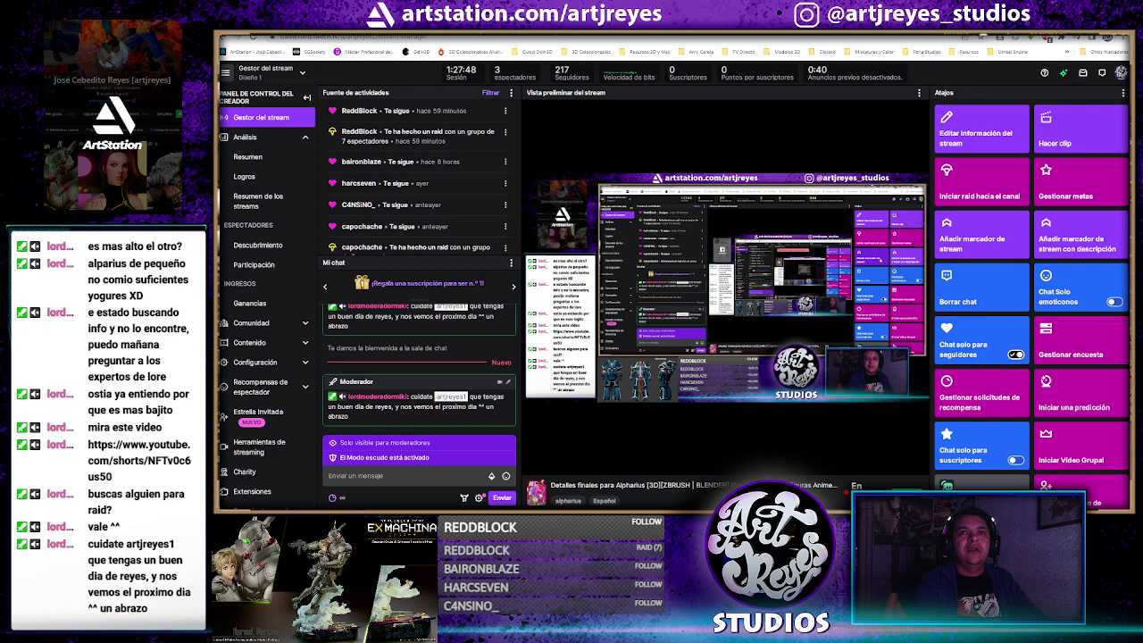
Briefly show the ZBrush sculpt on stream, then reopen the raid dialog in Stream Manager
key(alt+Tab)
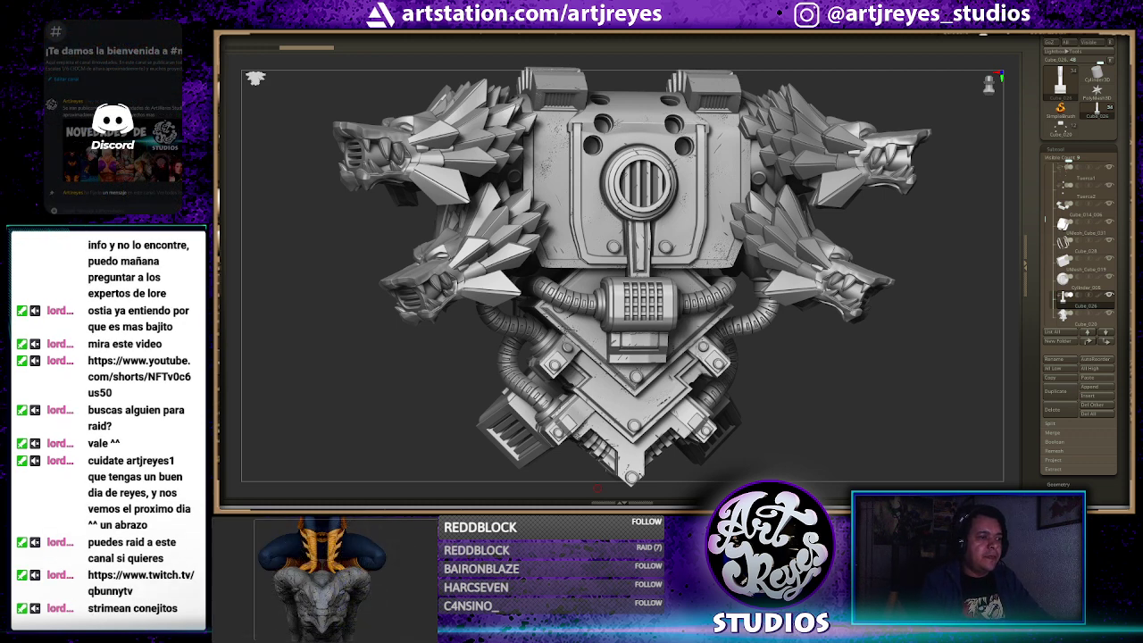
key(alt+Tab)
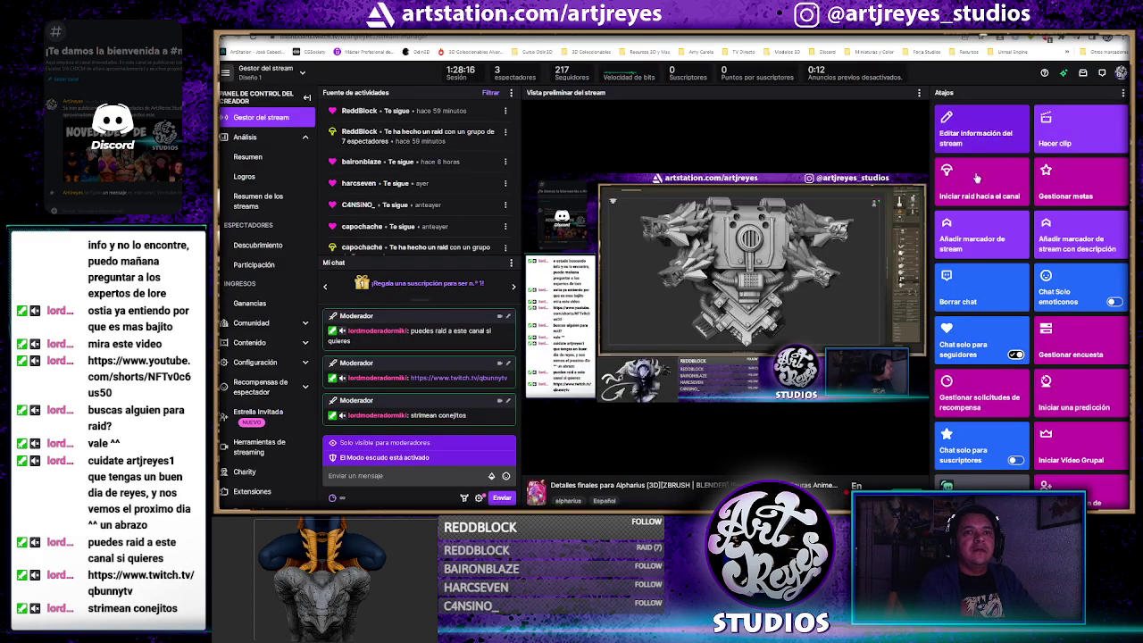
click(976, 178)
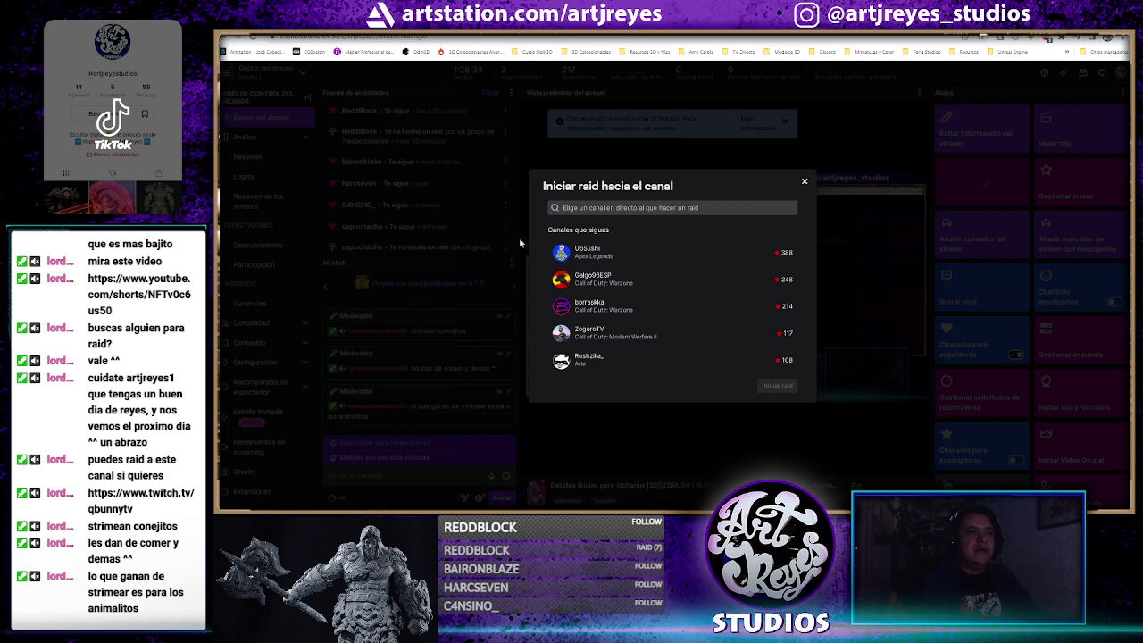
Search for the live Animals, Aquariums, and Zoos channel, select it, and launch the raid immediately
click(665, 207)
text(qbunnytv)
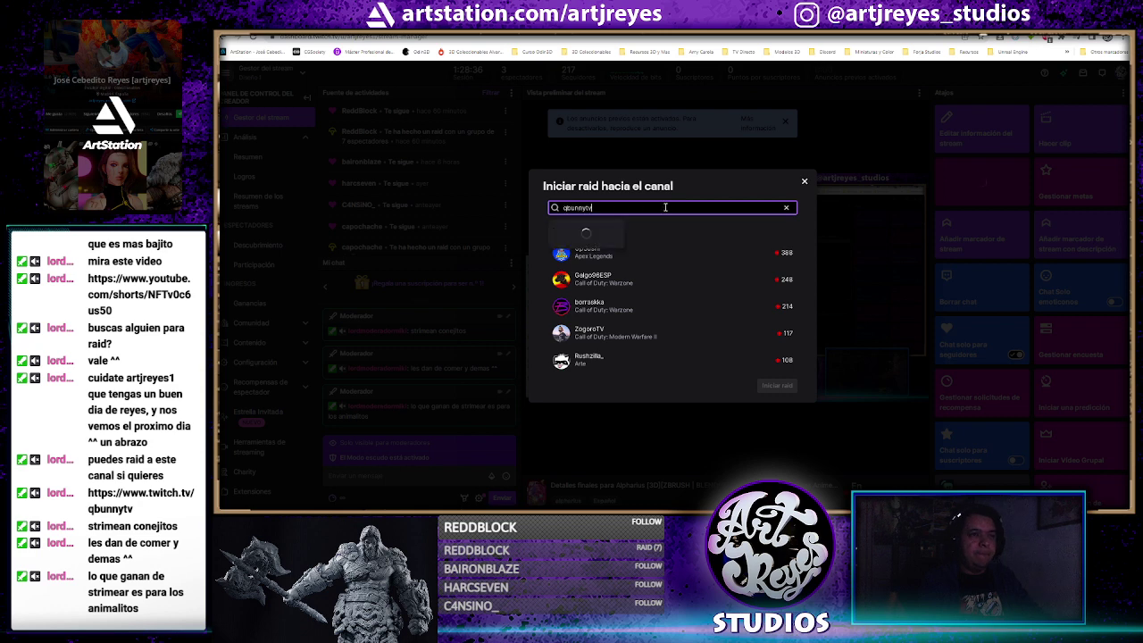
click(625, 234)
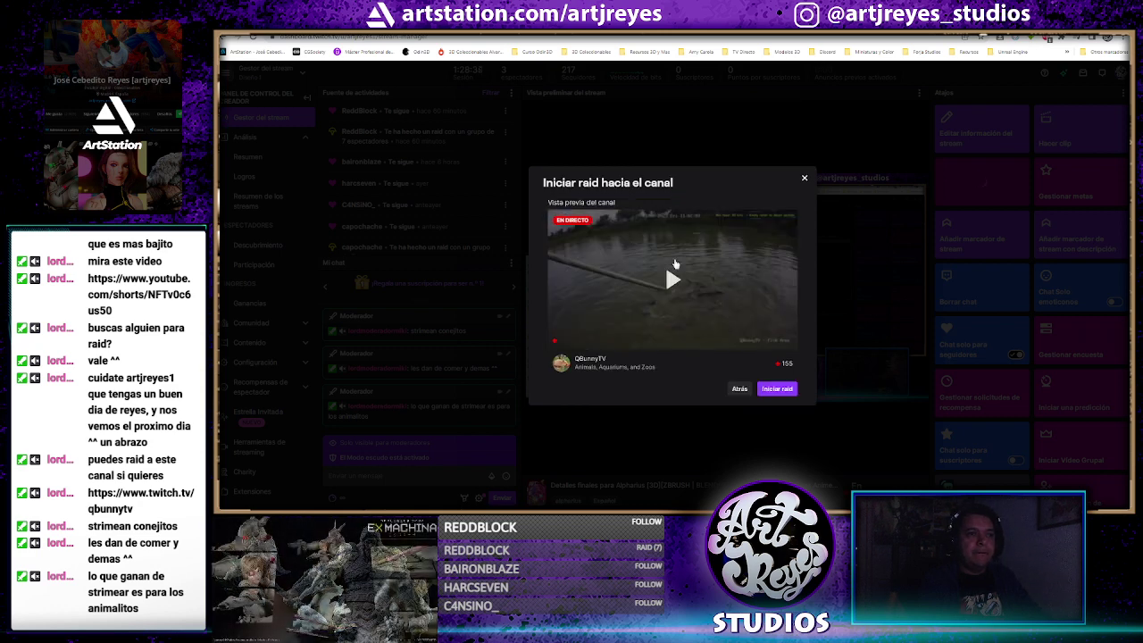
click(778, 390)
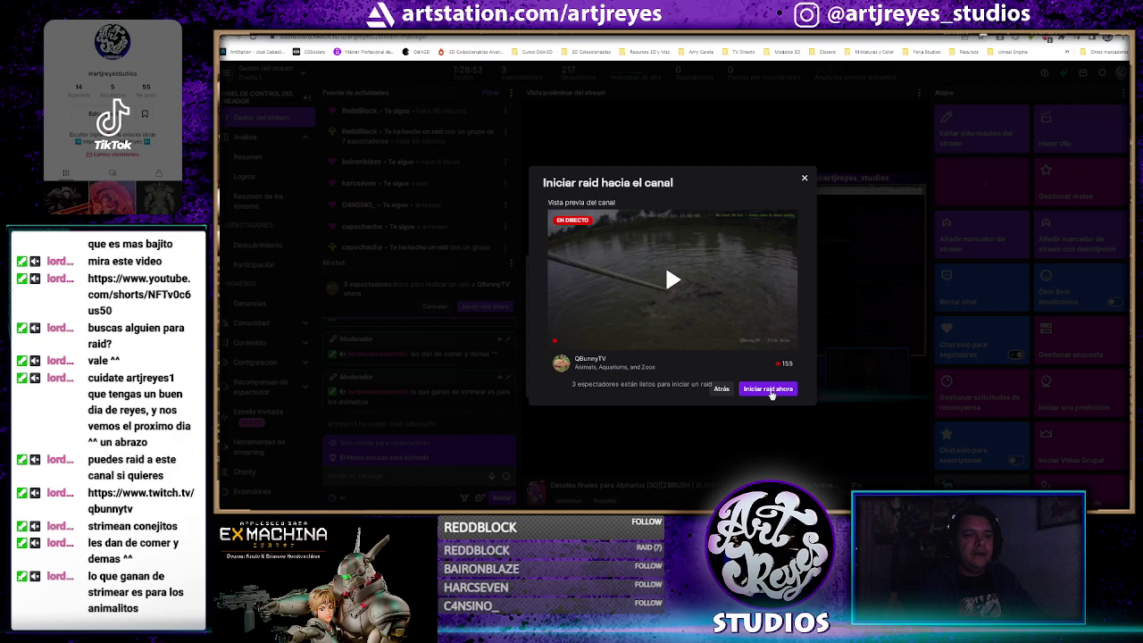
click(768, 389)
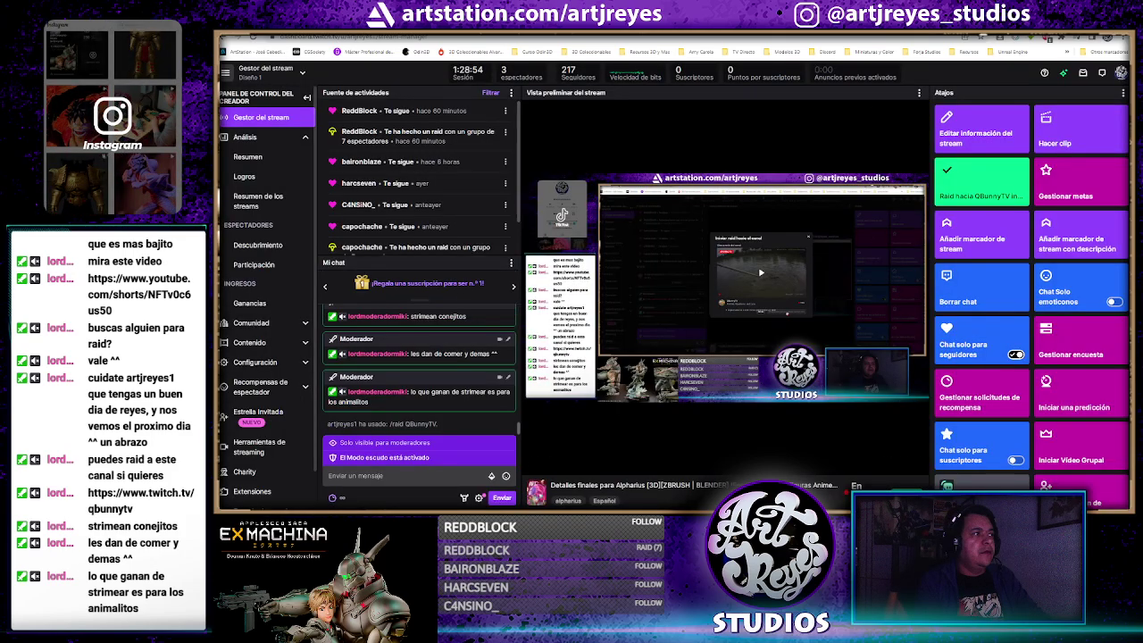